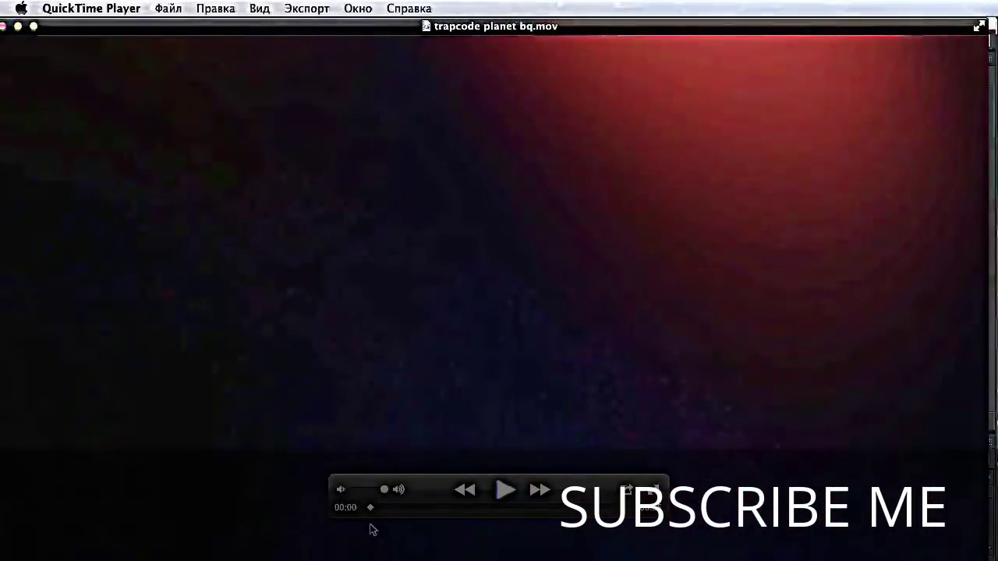
# Play the finished trapcode planet bq.mov preview in QuickTime and pause it at 00:28
pyautogui.click(503, 489)
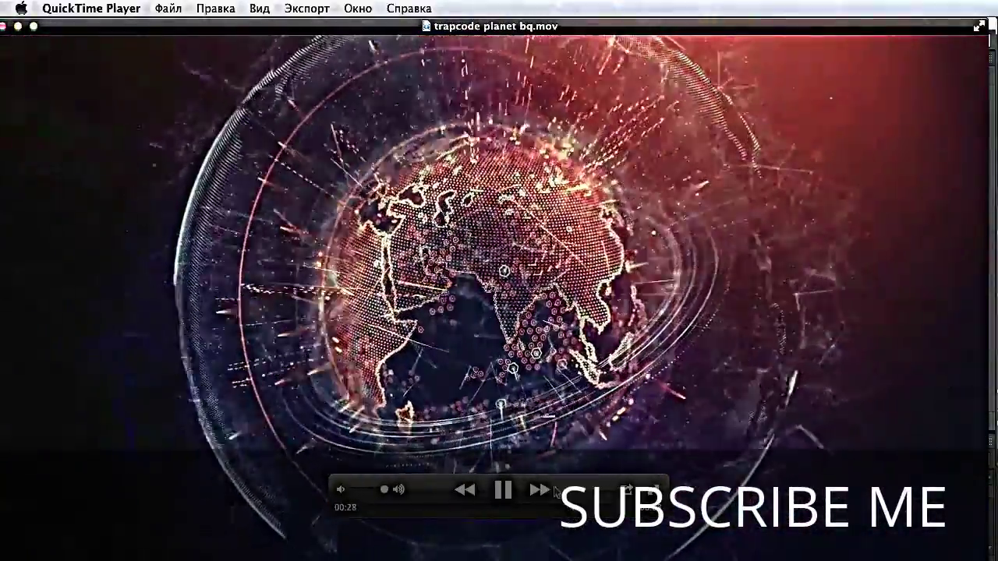
pyautogui.press('space')
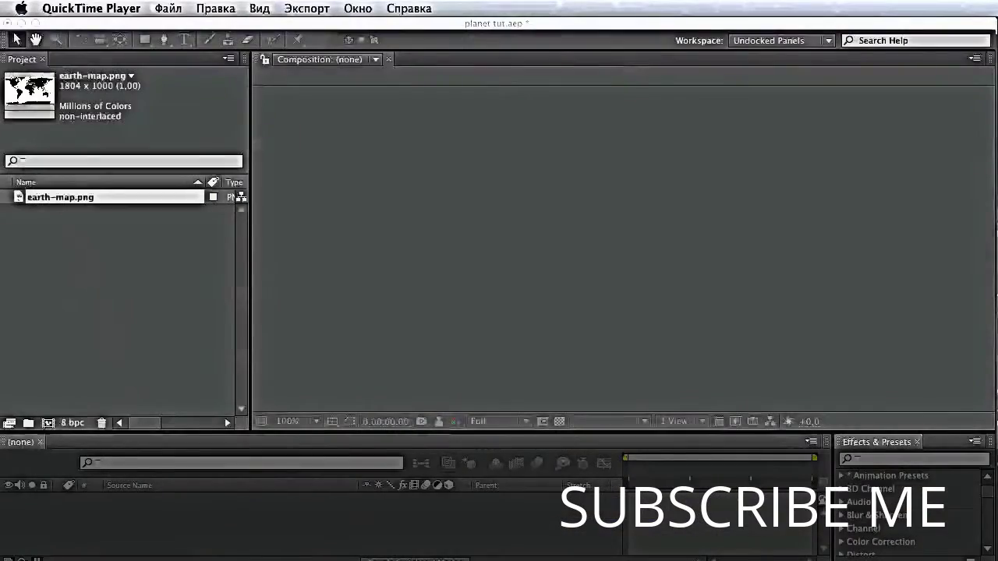
# Open earth-map.png in the Footage viewer and zoom around the black-and-white world map
pyautogui.doubleClick(92, 197)
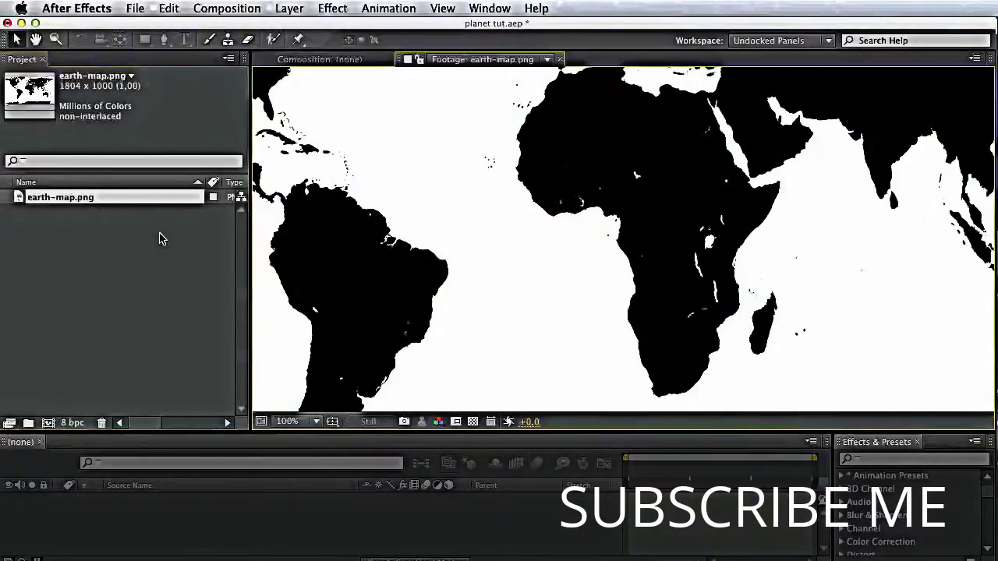
pyautogui.scroll(1, 546, 312)
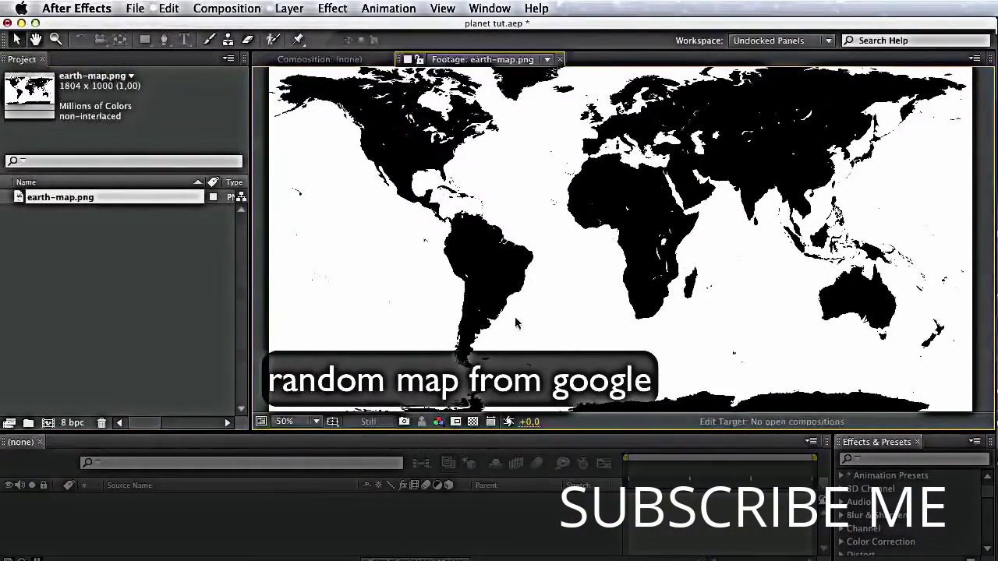
pyautogui.scroll(1, 597, 277)
pyautogui.scroll(5, 596, 277)
pyautogui.scroll(-6, 596, 277)
pyautogui.hscroll(-4, 597, 277)
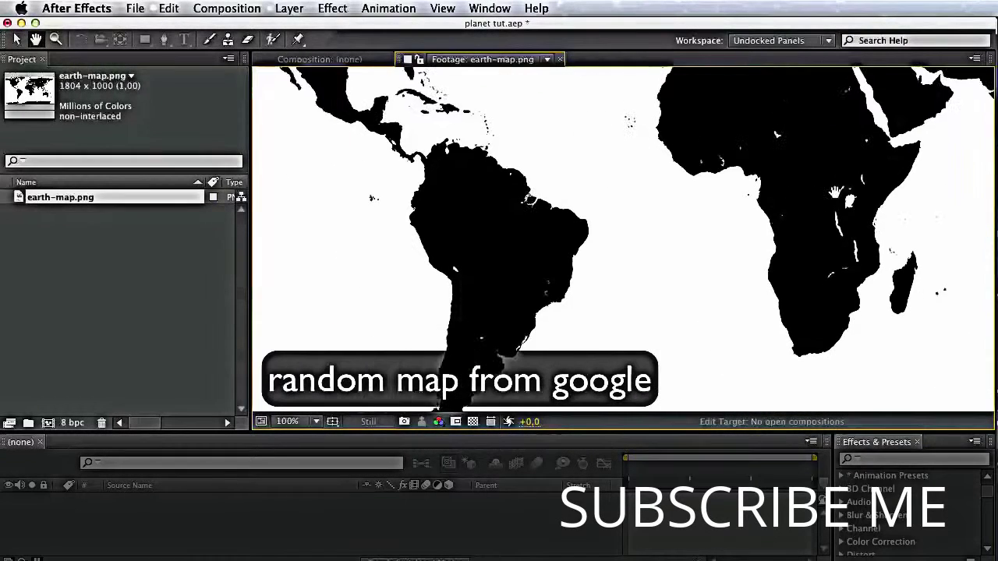
pyautogui.click(172, 355)
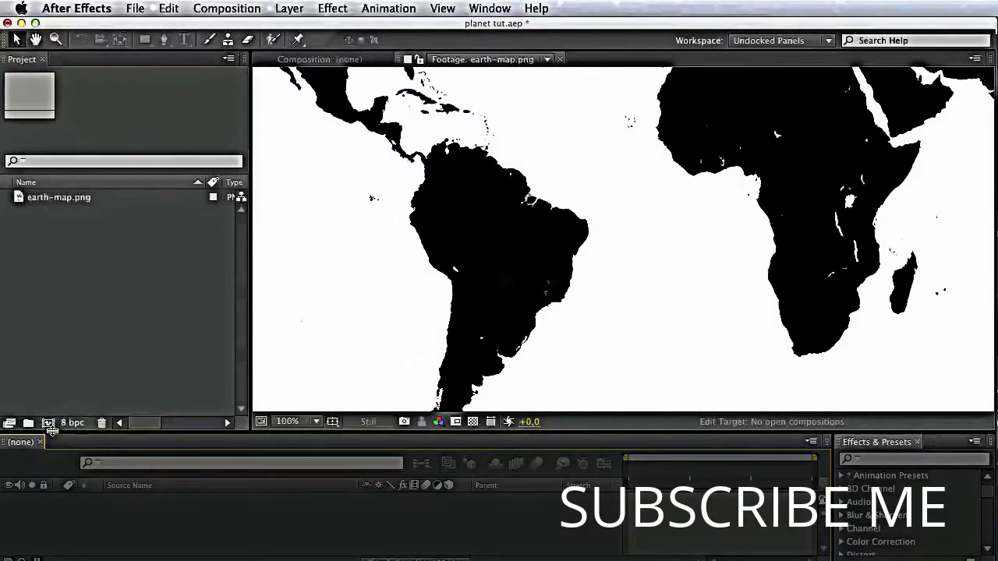
pyautogui.click(47, 423)
pyautogui.write('Planet')
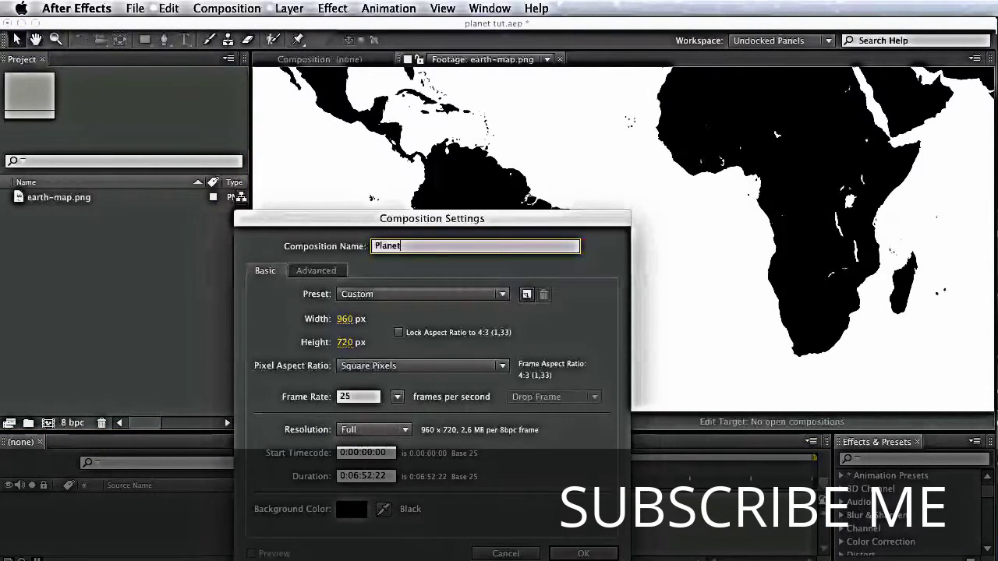
# Create the Planet composition at 1280×720, 25 fps, with a 0:00:05:00 duration
pyautogui.click(344, 319)
pyautogui.write('4')
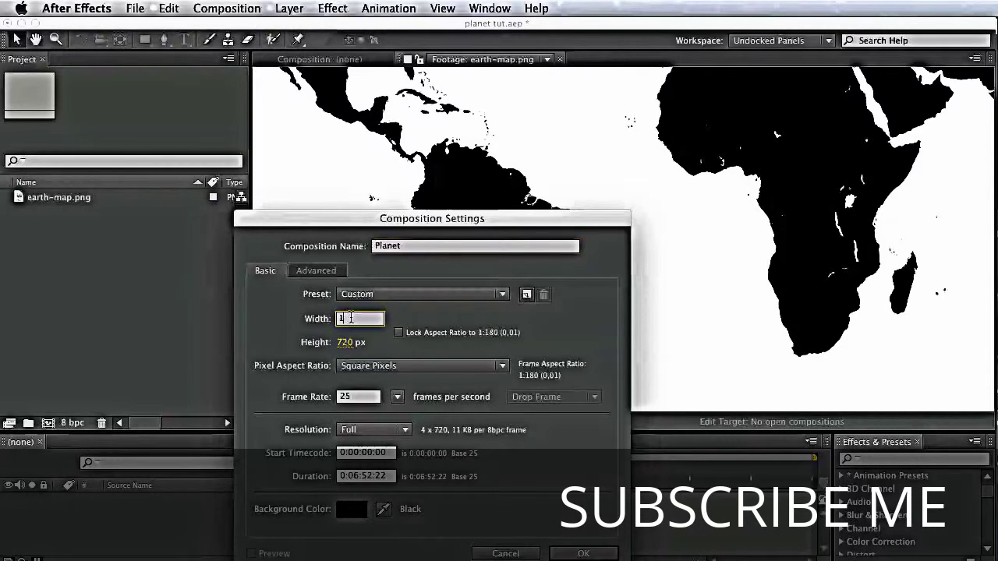
pyautogui.write('1280')
pyautogui.press('Tab')
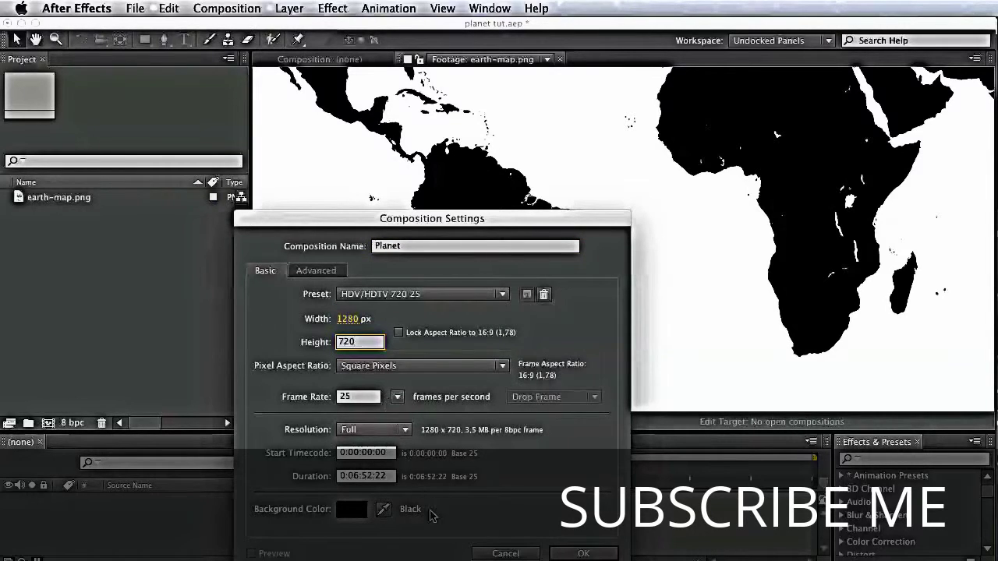
pyautogui.click(351, 477)
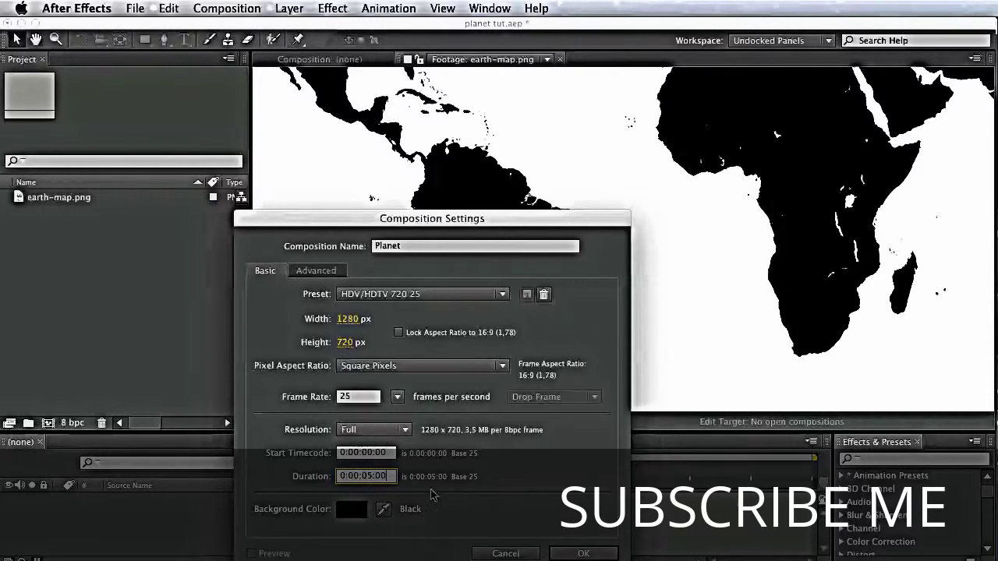
pyautogui.click(565, 550)
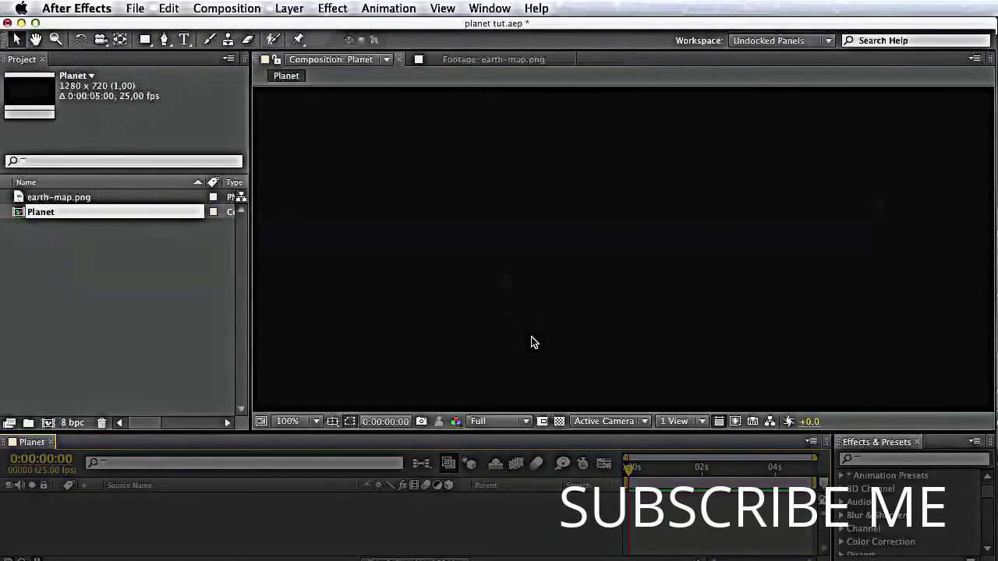
# Add a black full-frame solid layer named trapcode
pyautogui.rightClick(191, 516)
pyautogui.moveTo(239, 526)
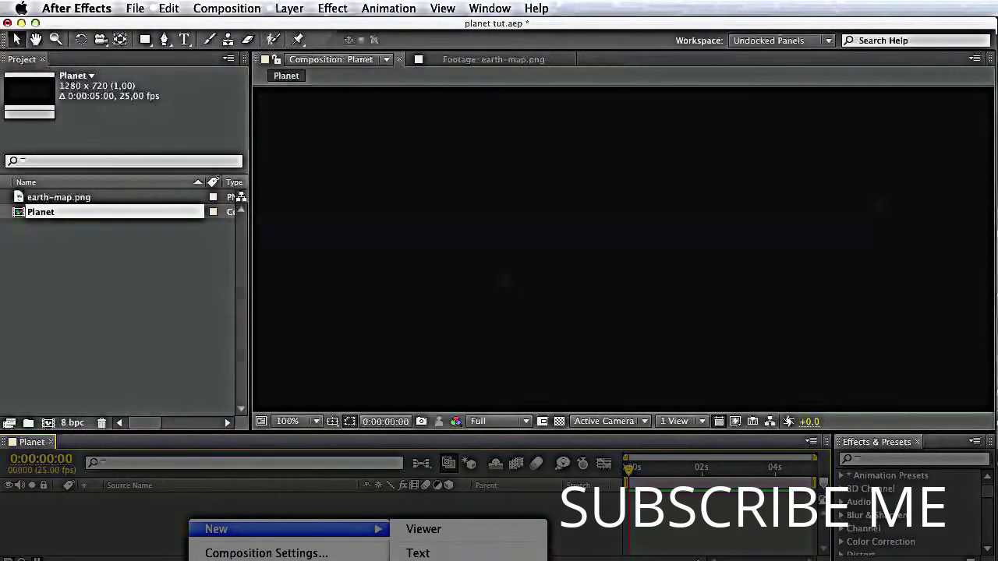
pyautogui.click(439, 518)
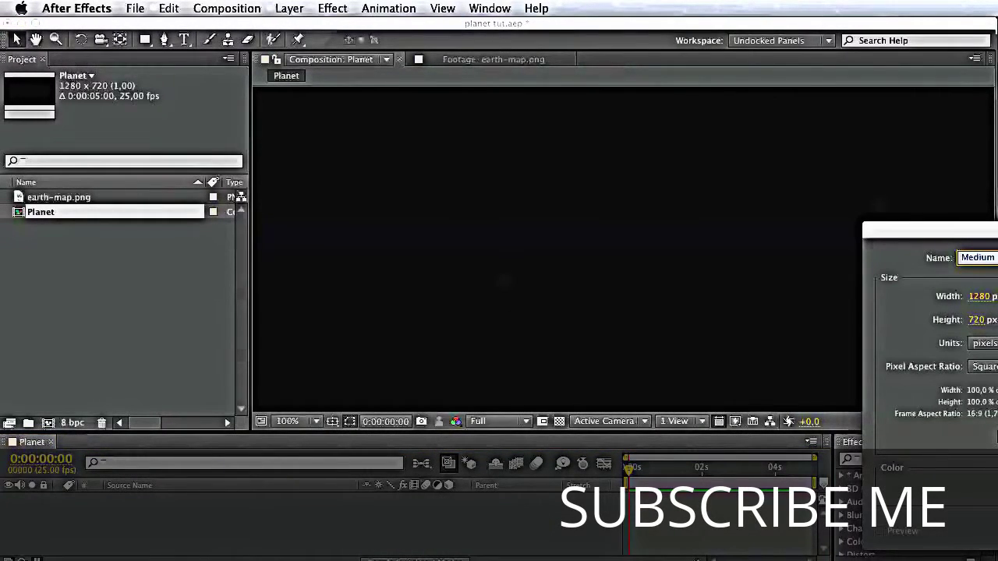
pyautogui.click(598, 446)
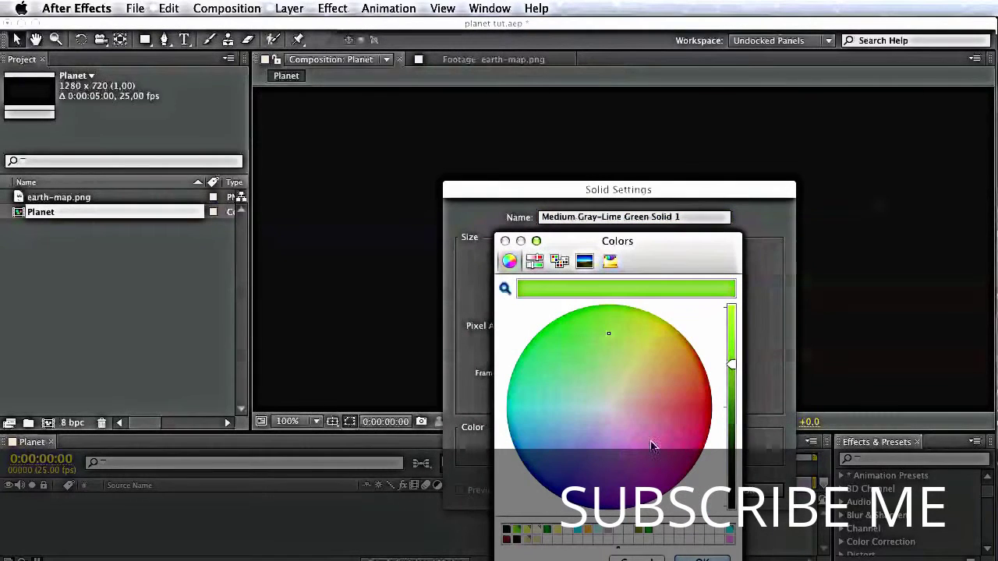
pyautogui.moveTo(718, 509); pyautogui.dragTo(721, 538)
pyautogui.click(702, 558)
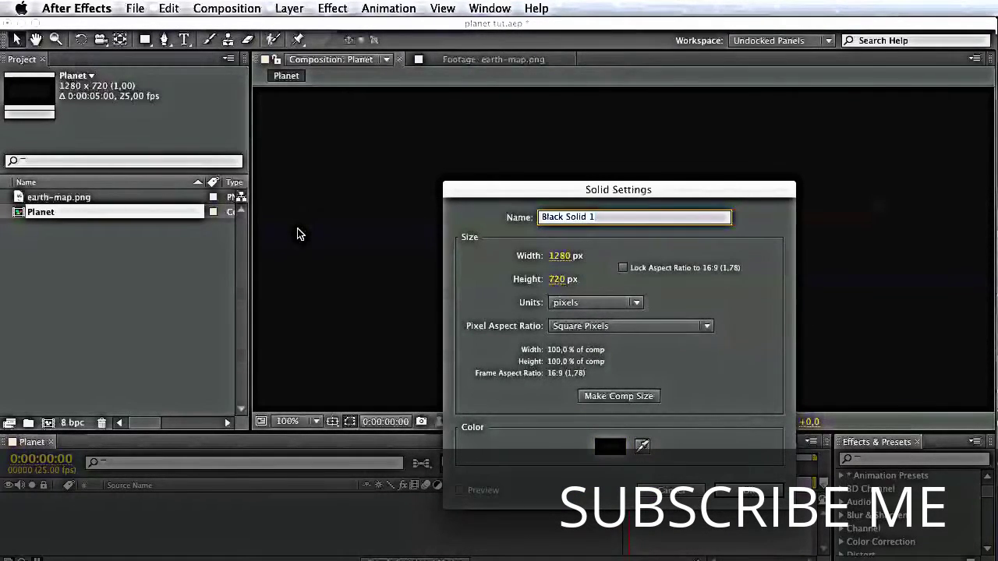
pyautogui.write('rapcode')
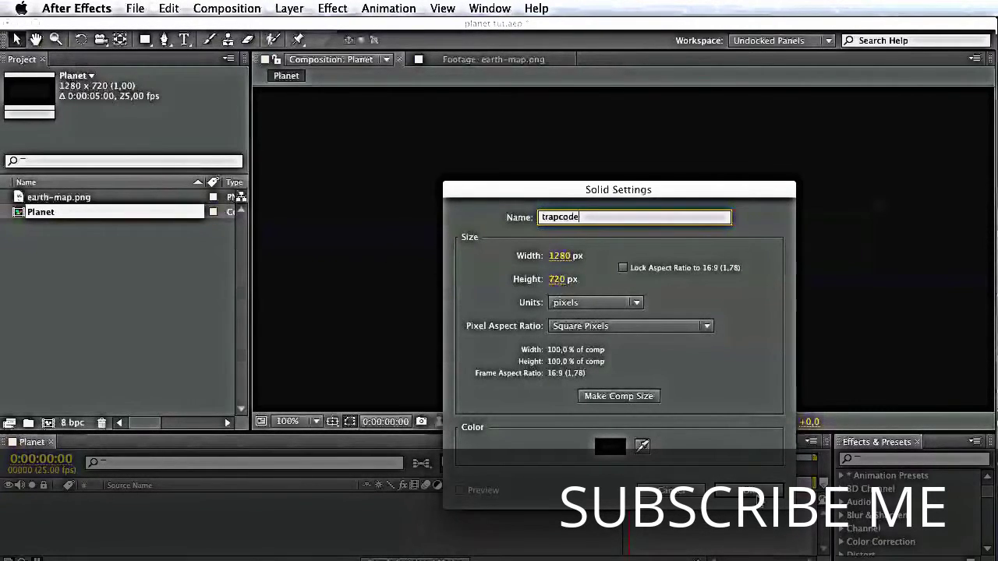
pyautogui.click(752, 495)
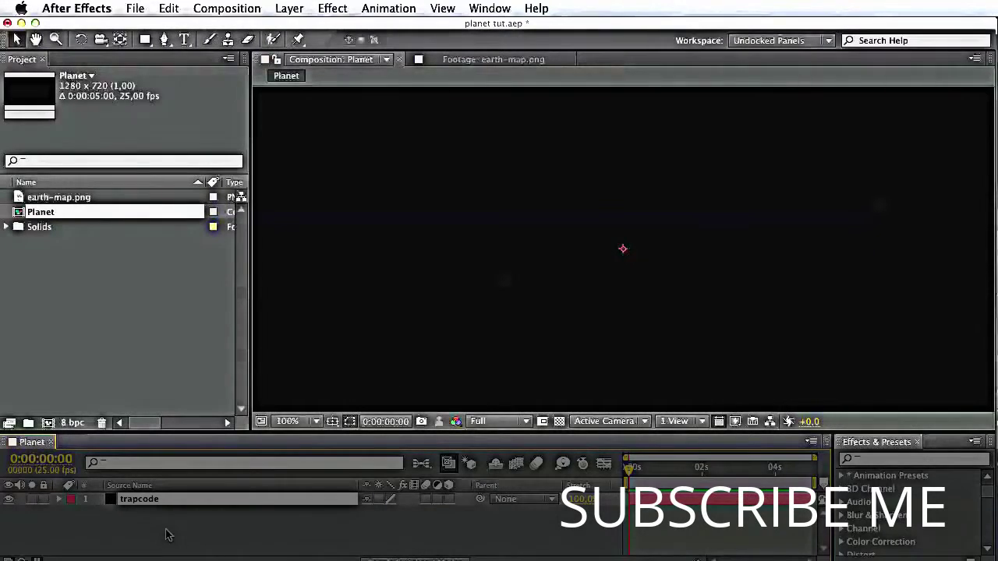
# Add a second black solid named bg and stack trapcode above it
pyautogui.rightClick(113, 517)
pyautogui.moveTo(226, 527)
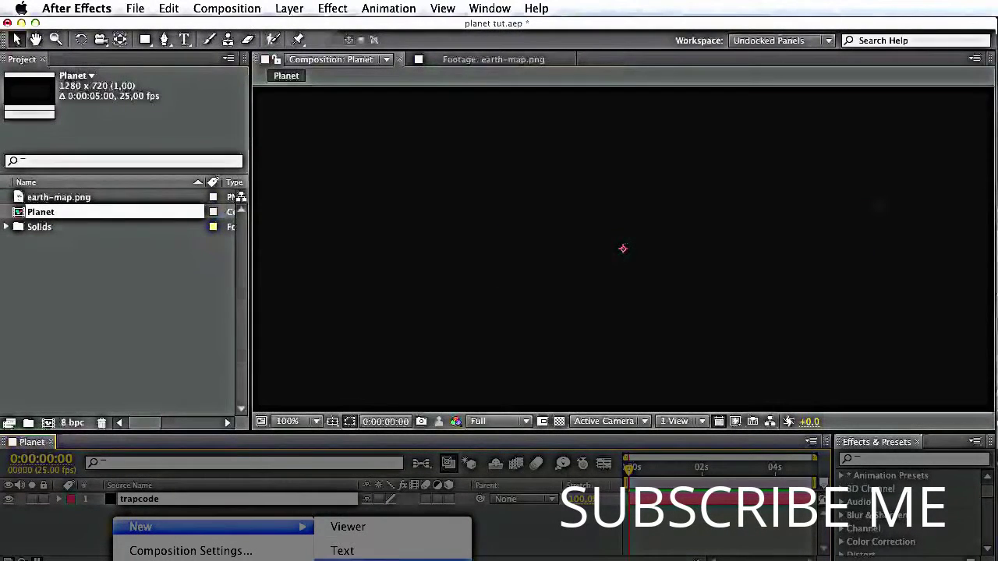
pyautogui.click(351, 559)
pyautogui.write('b')
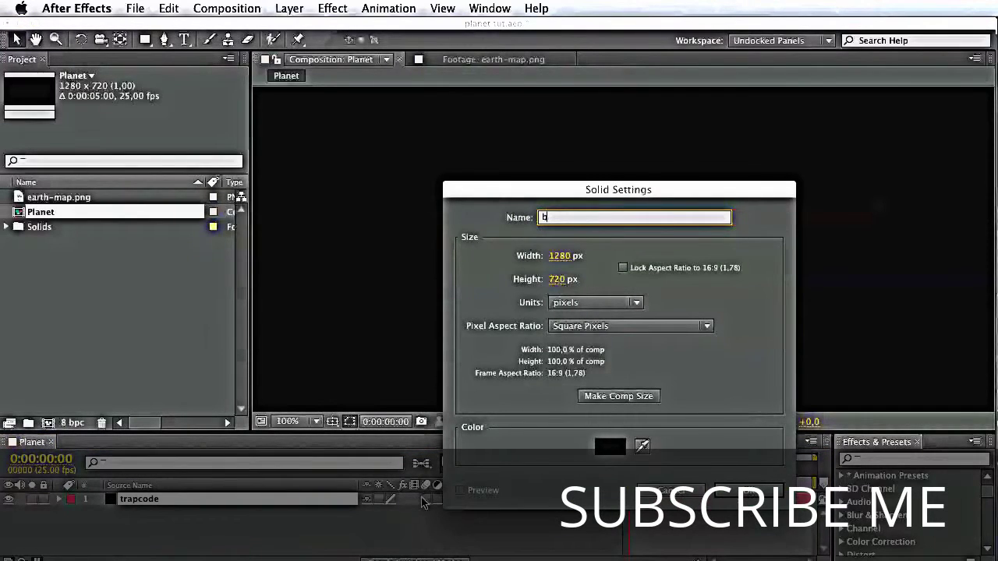
pyautogui.write('g')
pyautogui.press('Return')
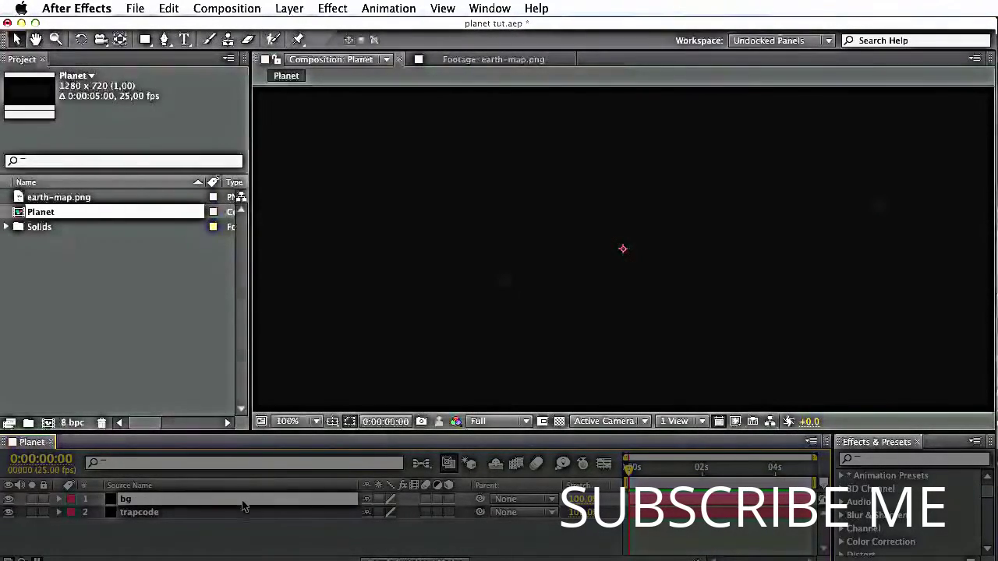
pyautogui.moveTo(190, 499); pyautogui.dragTo(193, 524)
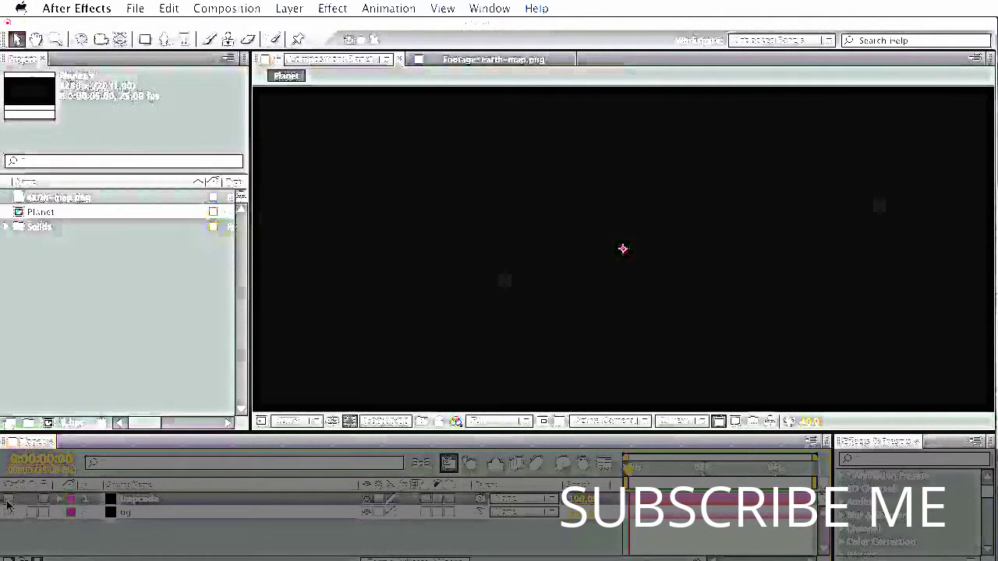
# Apply the Trapcode Form effect to the trapcode layer
pyautogui.click(132, 511)
pyautogui.click(863, 460)
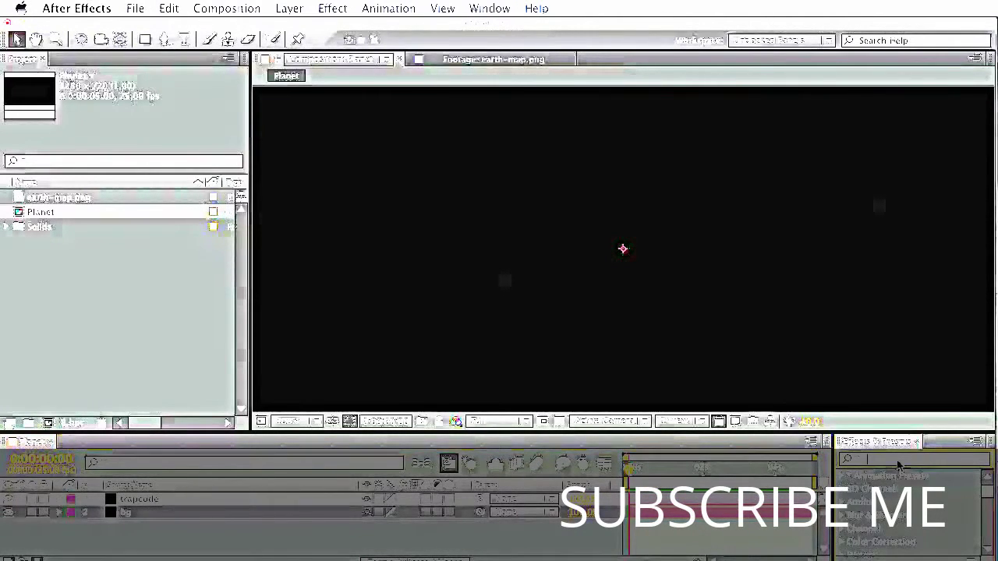
pyautogui.write('form')
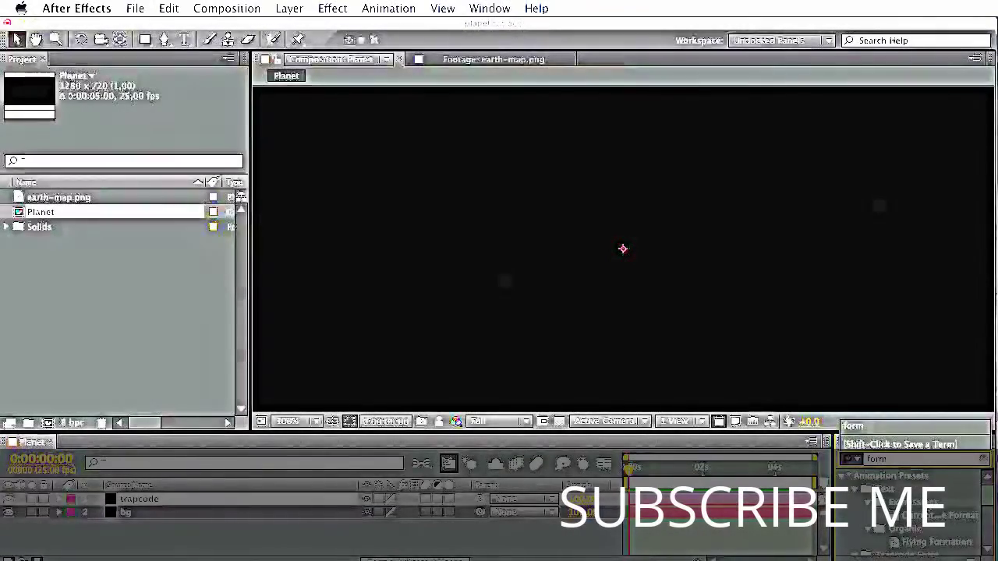
pyautogui.scroll(-5, 900, 530)
pyautogui.doubleClick(885, 549)
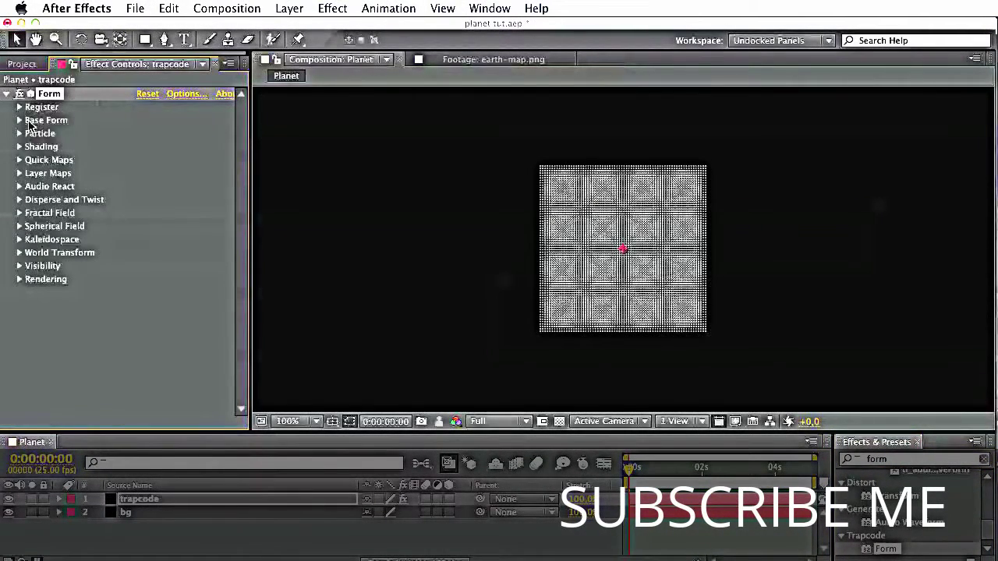
# Set Form's Base Form to Sphere - Layered, sized 700 on X, Y and Z
pyautogui.click(19, 121)
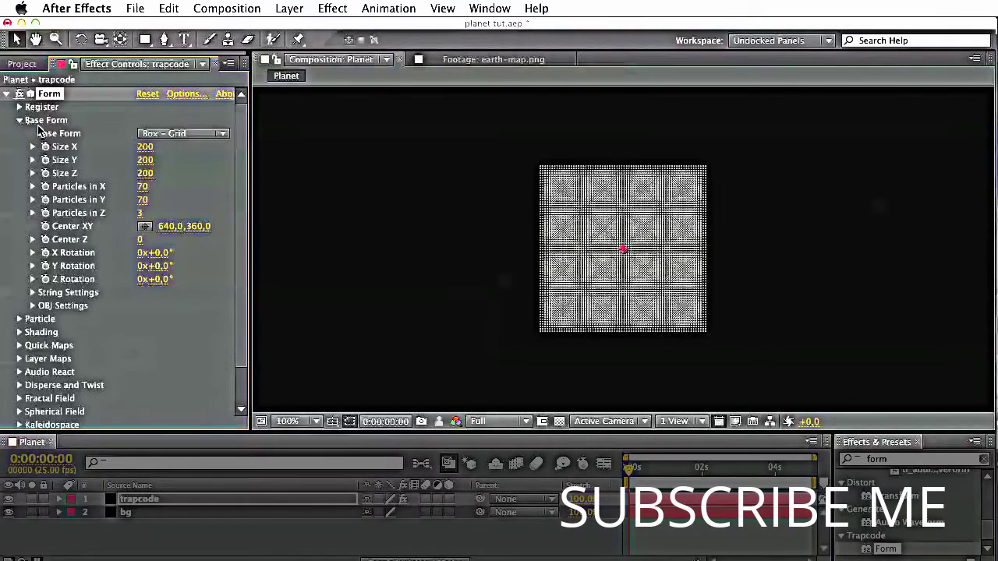
pyautogui.click(152, 134)
pyautogui.click(160, 177)
pyautogui.click(146, 148)
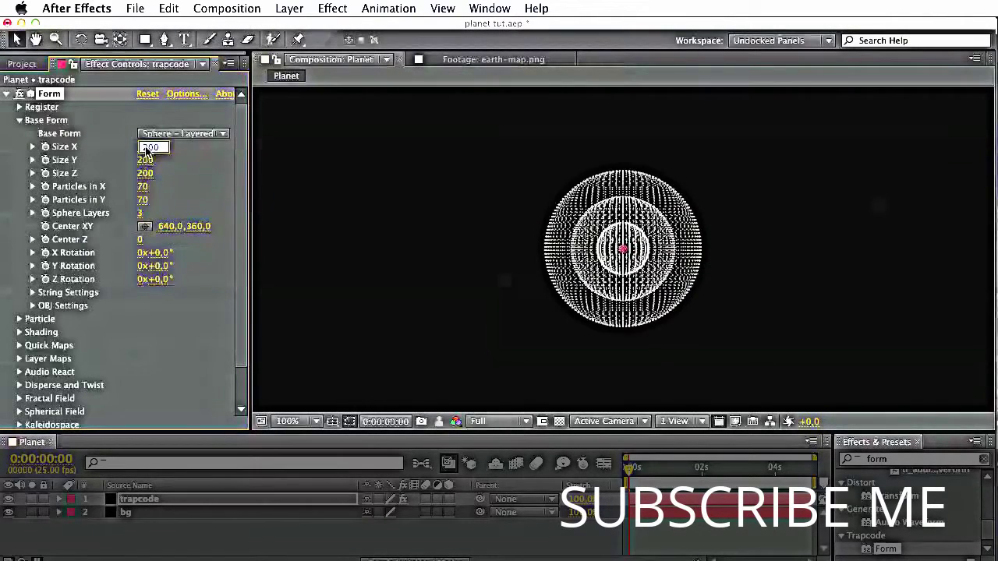
pyautogui.write('700')
pyautogui.press('Tab')
pyautogui.write('700')
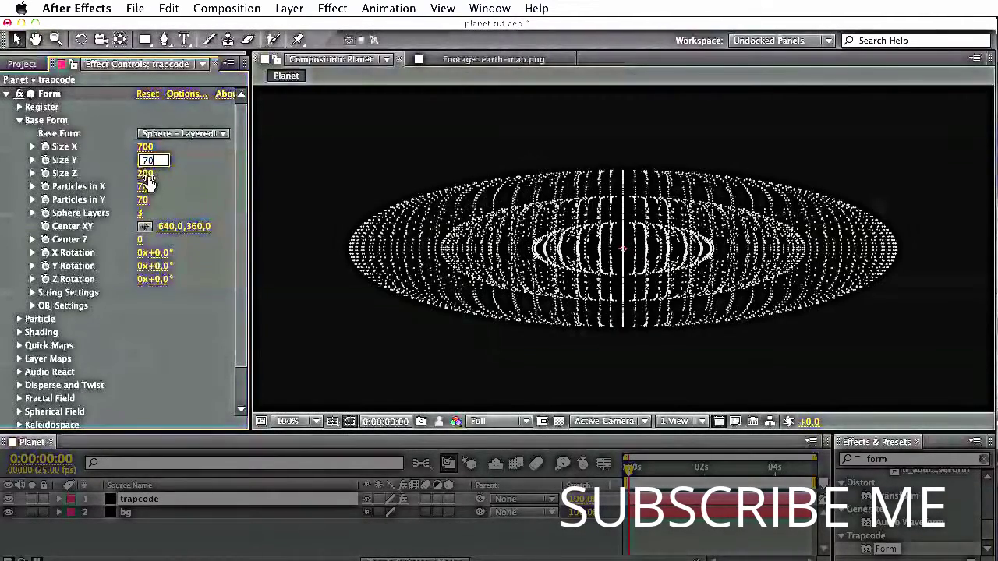
pyautogui.press('Tab')
pyautogui.write('700')
pyautogui.press('Return')
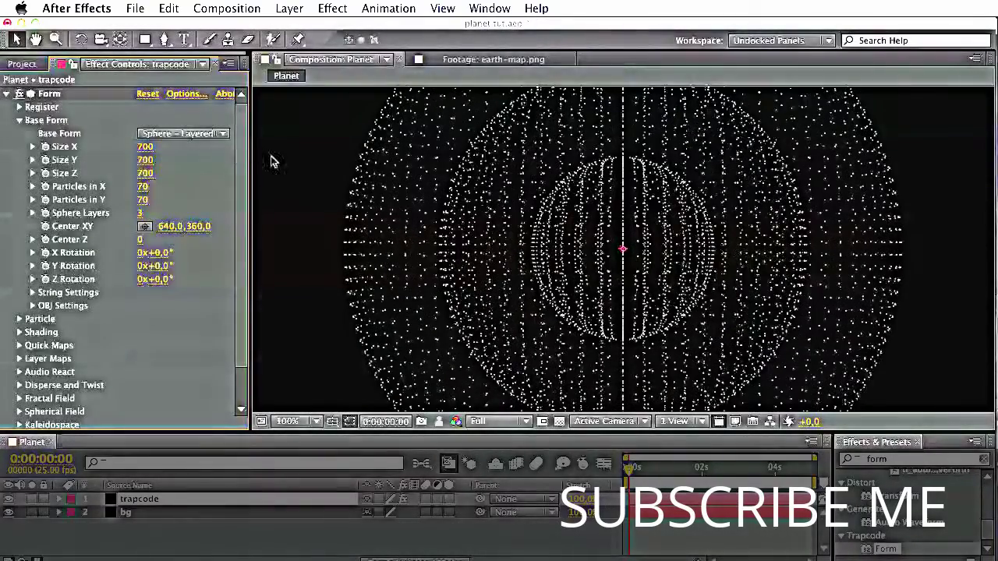
# Reduce Form's Sphere Layers to 1
pyautogui.click(33, 213)
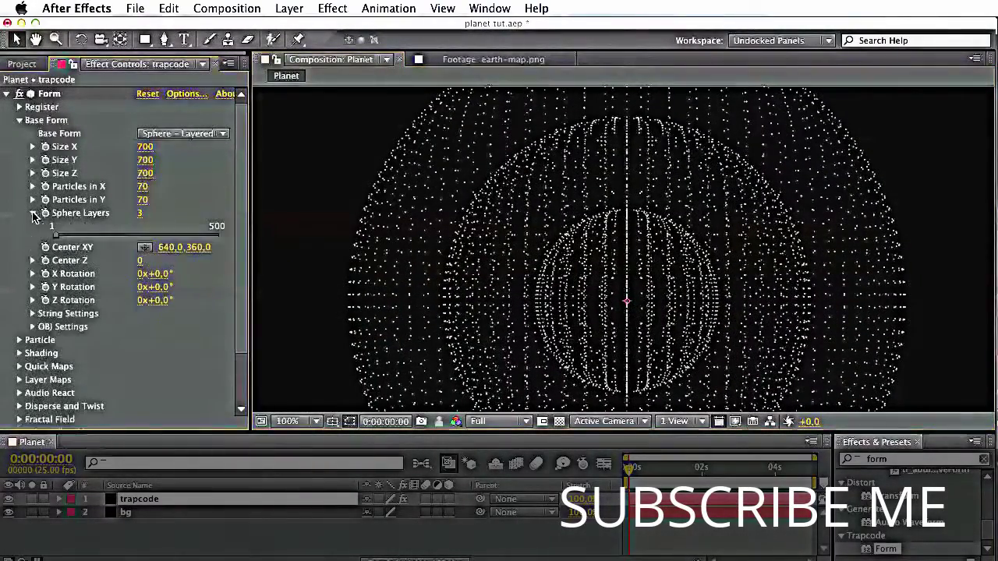
pyautogui.moveTo(53, 234); pyautogui.dragTo(34, 238)
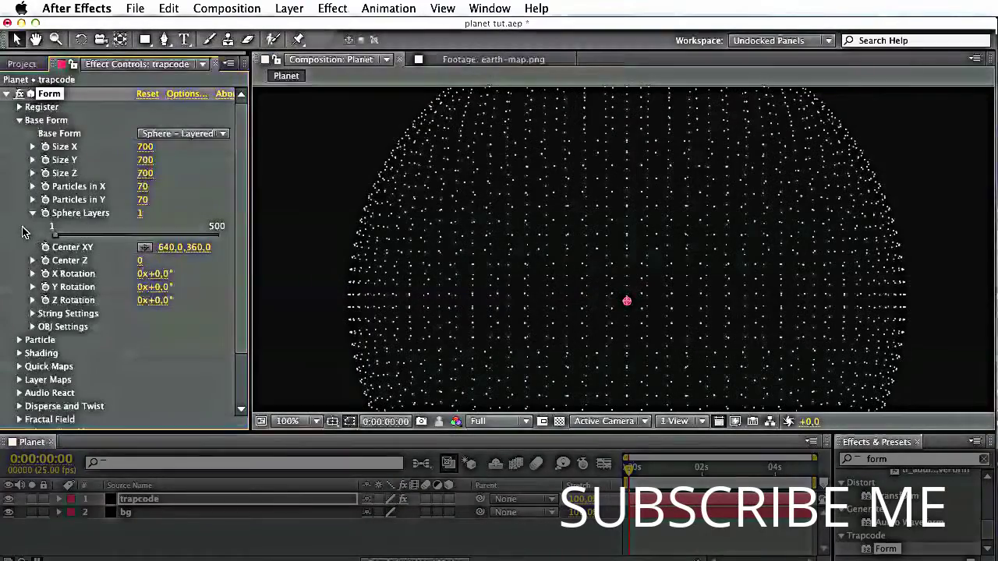
pyautogui.click(33, 213)
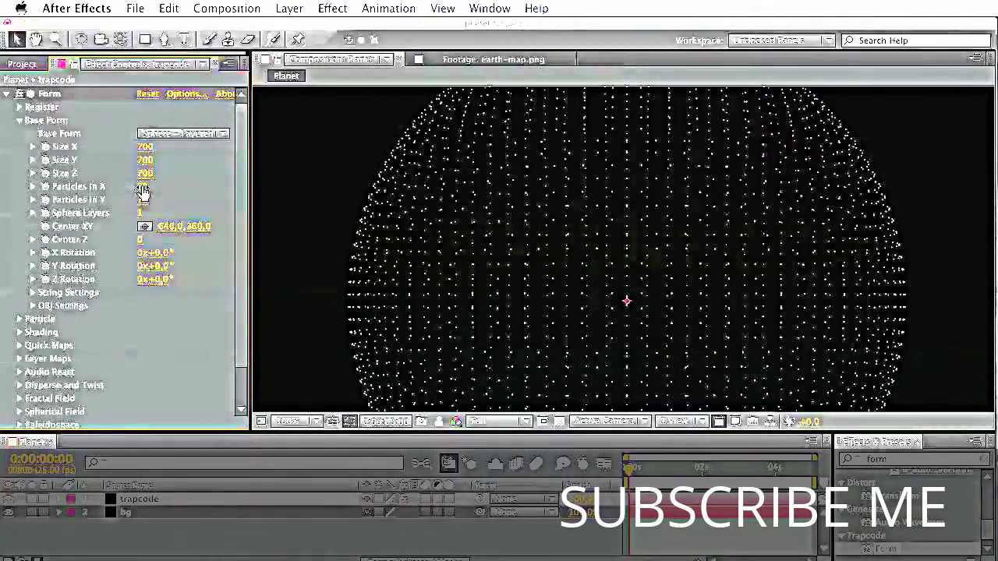
# Try different Particles in X and Y counts, such as 300 and 600
pyautogui.write('30')
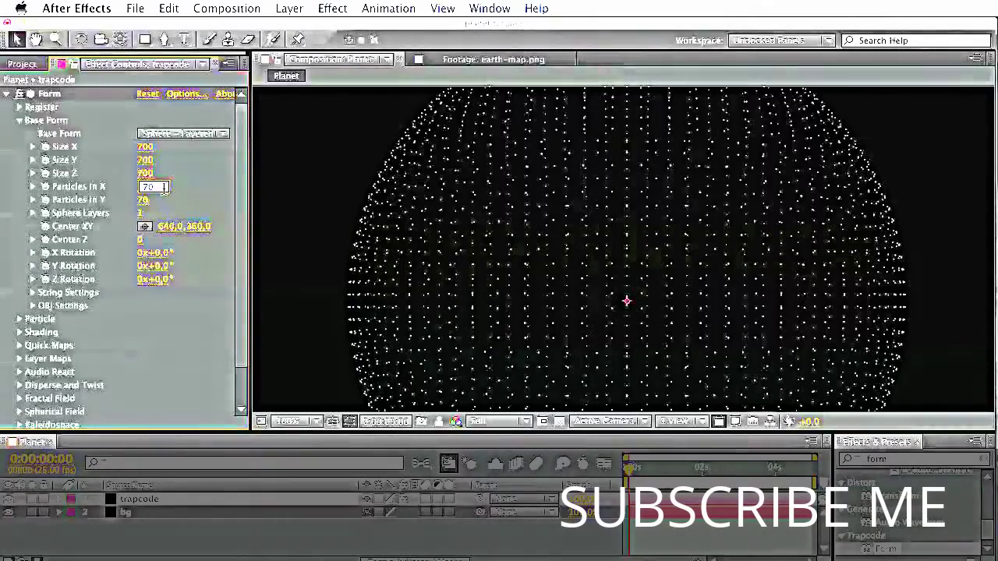
pyautogui.write('0')
pyautogui.press('Return')
pyautogui.write('600')
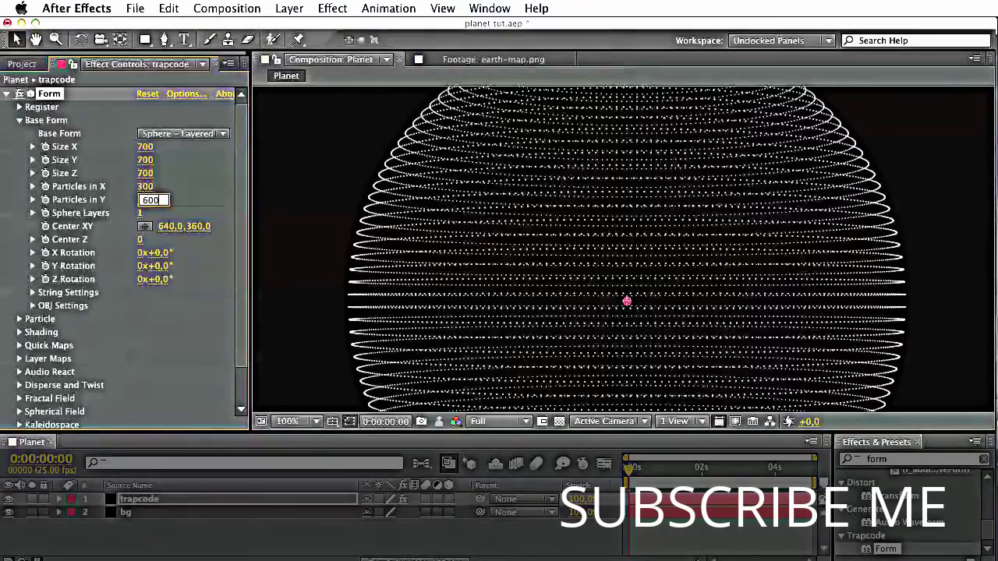
pyautogui.press('Return')
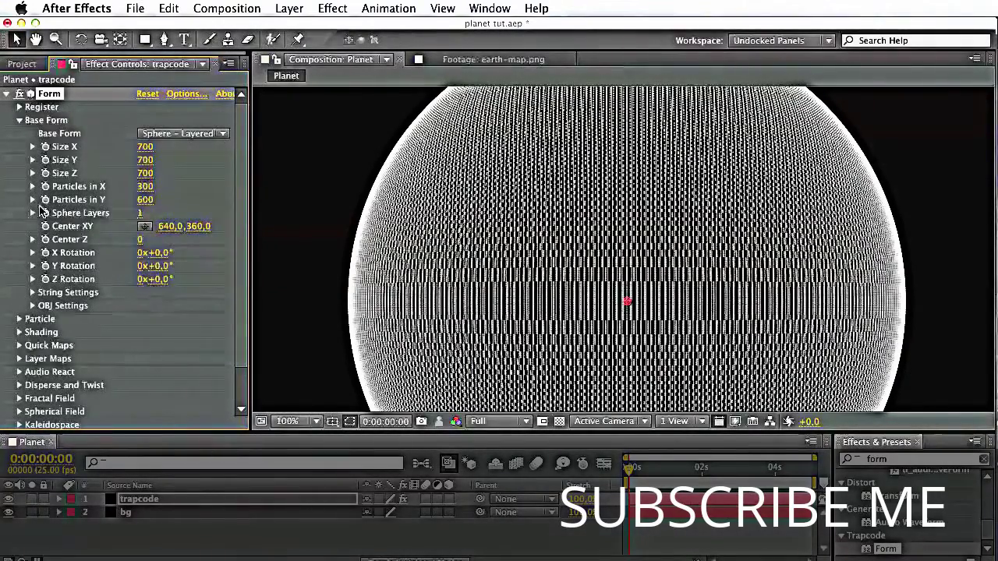
pyautogui.click(32, 200)
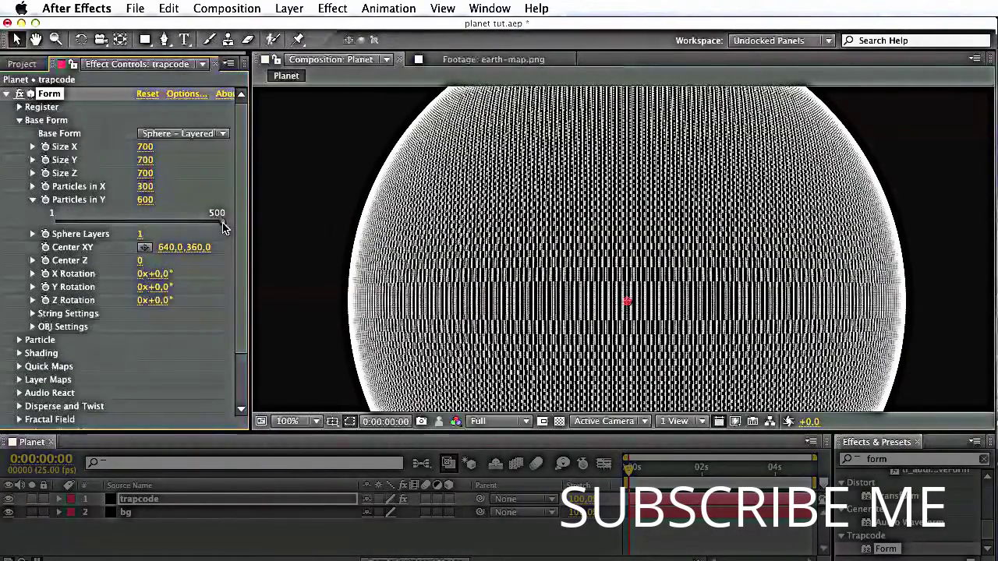
pyautogui.moveTo(222, 226); pyautogui.dragTo(107, 221)
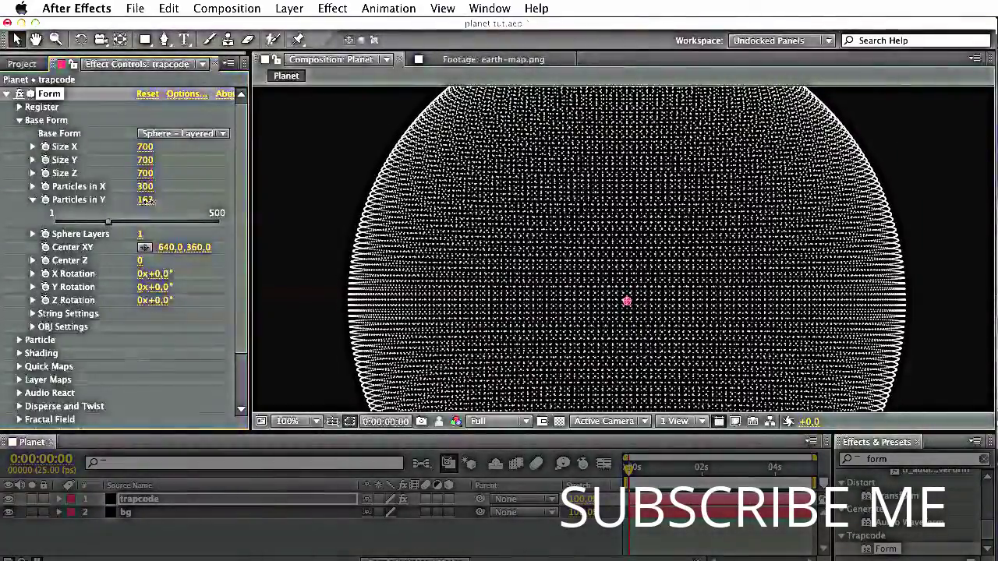
pyautogui.press('Return')
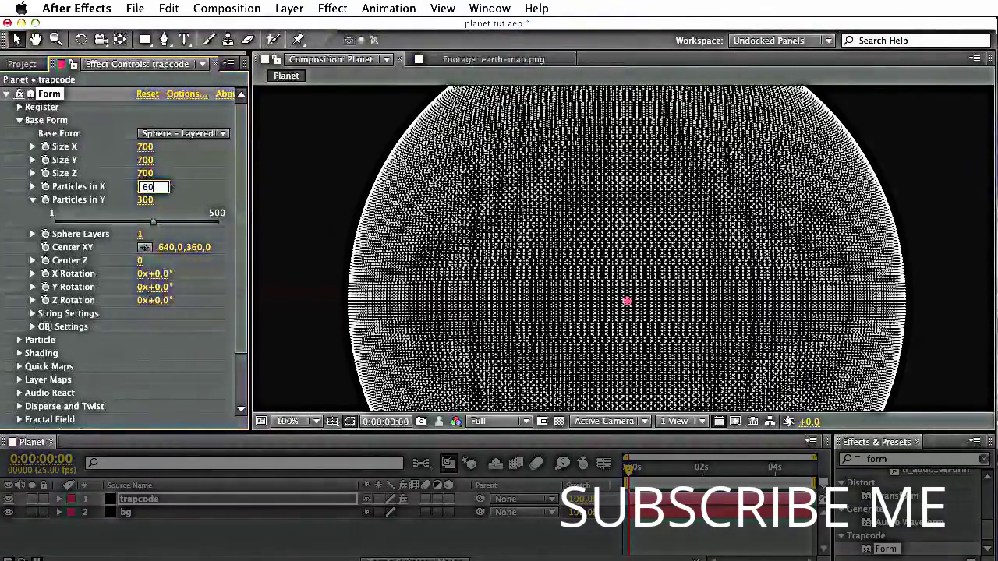
pyautogui.write('0')
pyautogui.press('Return')
# Settle on 150 Particles in Y and 300 Particles in X
pyautogui.moveTo(493, 195); pyautogui.dragTo(460, 169)
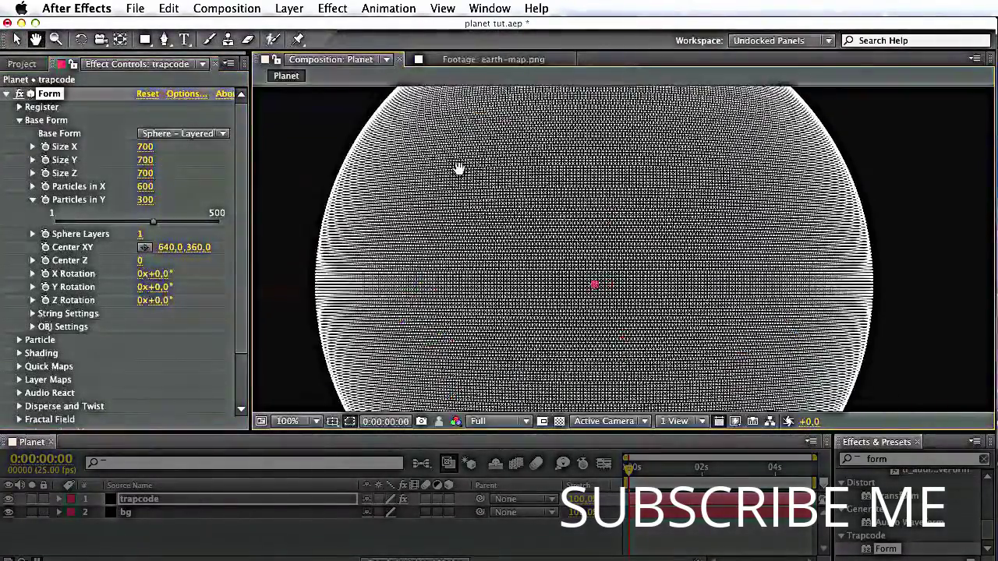
pyautogui.click(148, 201)
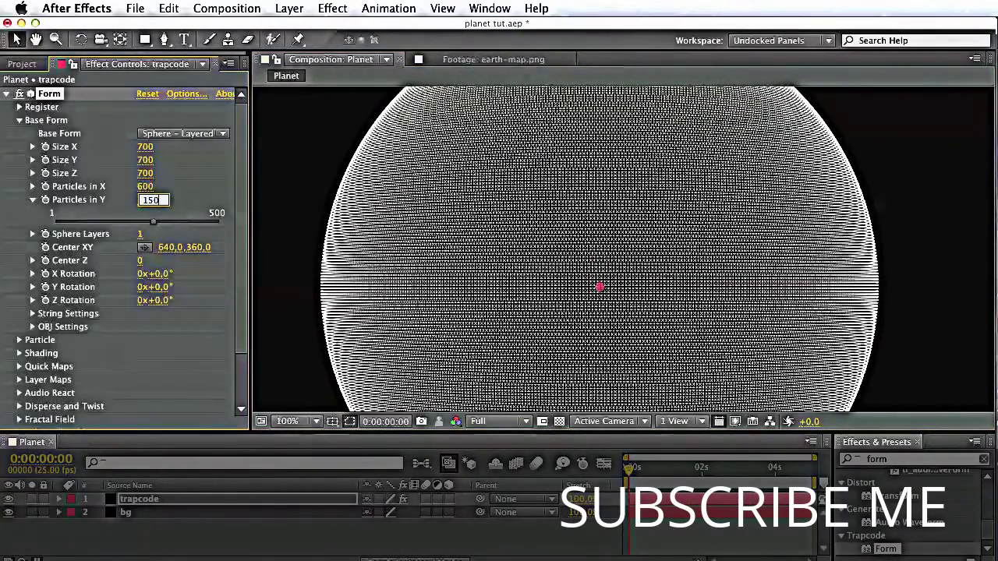
pyautogui.write('150')
pyautogui.press('Return')
pyautogui.click(145, 186)
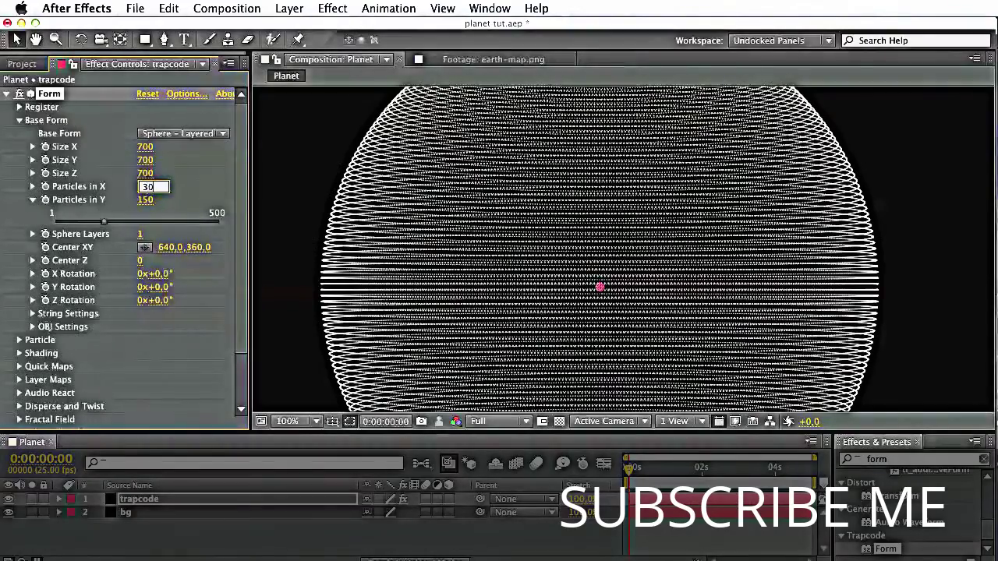
pyautogui.write('300')
pyautogui.press('Return')
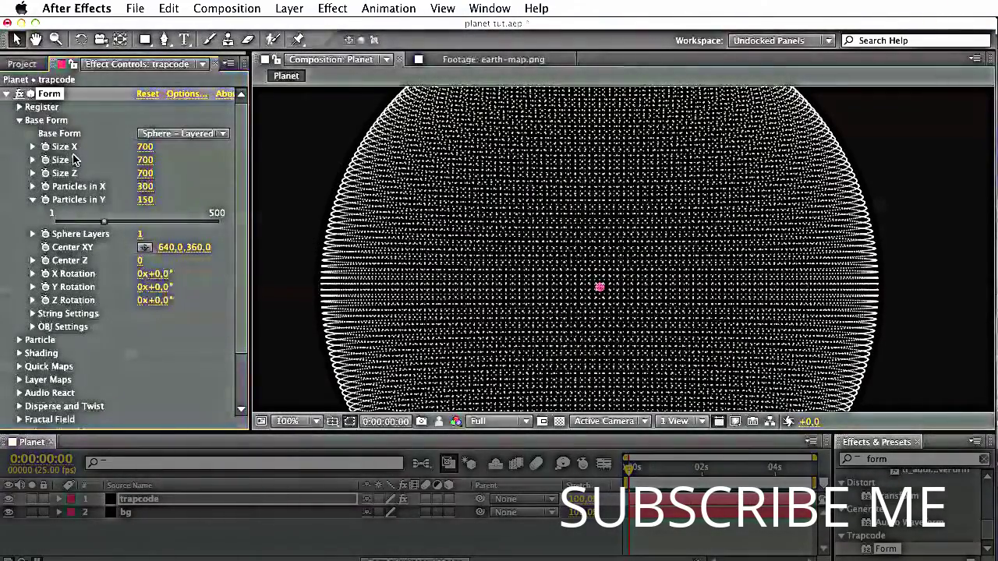
# Expand Form's Particle group and tint the particle colour pink
pyautogui.scroll(-5, 62, 265)
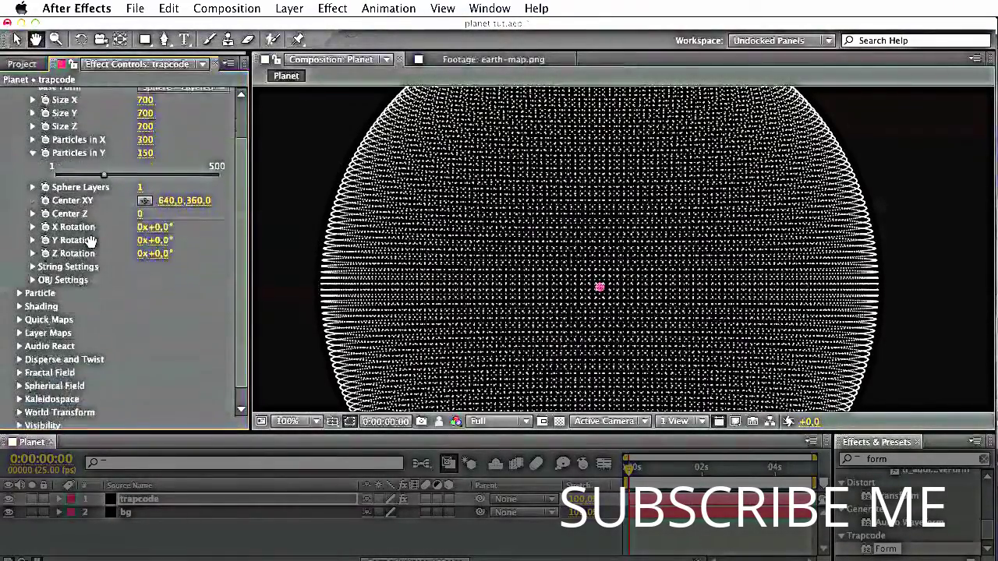
pyautogui.click(20, 278)
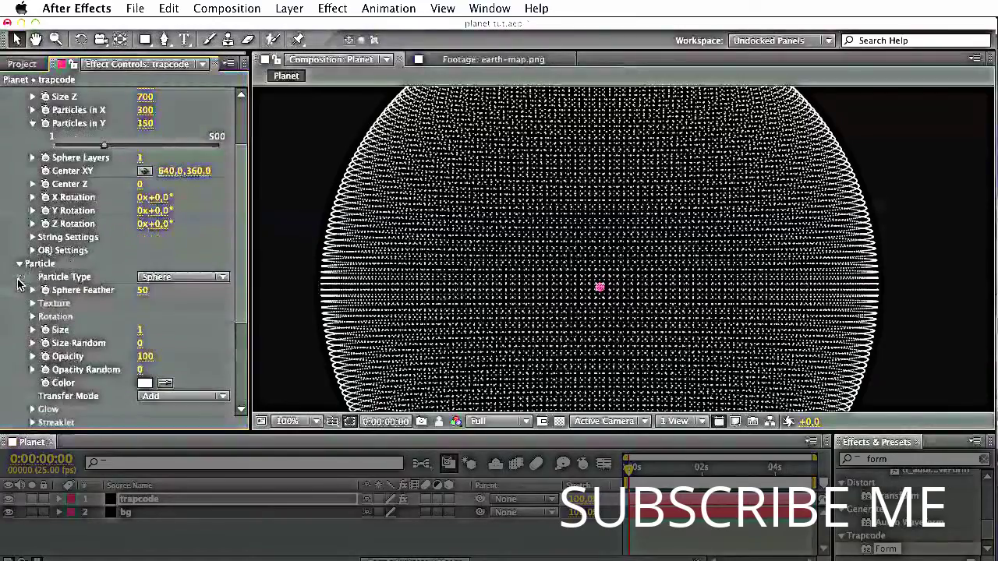
pyautogui.click(141, 329)
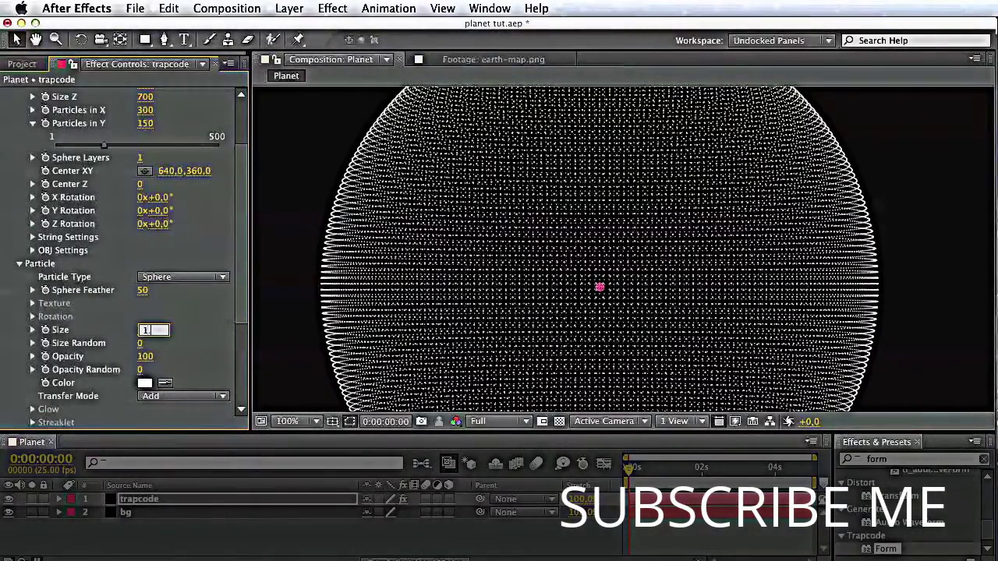
pyautogui.click(144, 382)
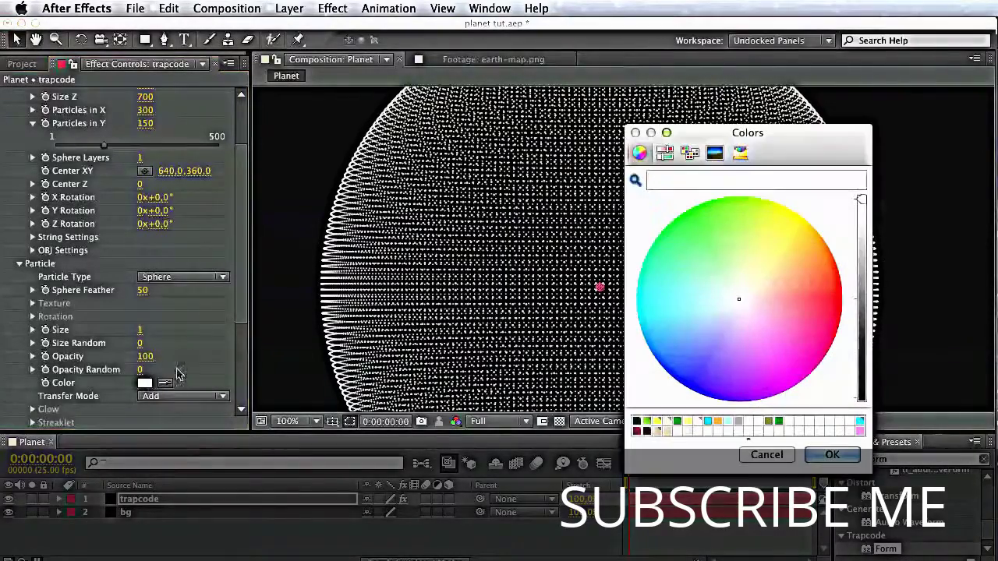
pyautogui.click(859, 422)
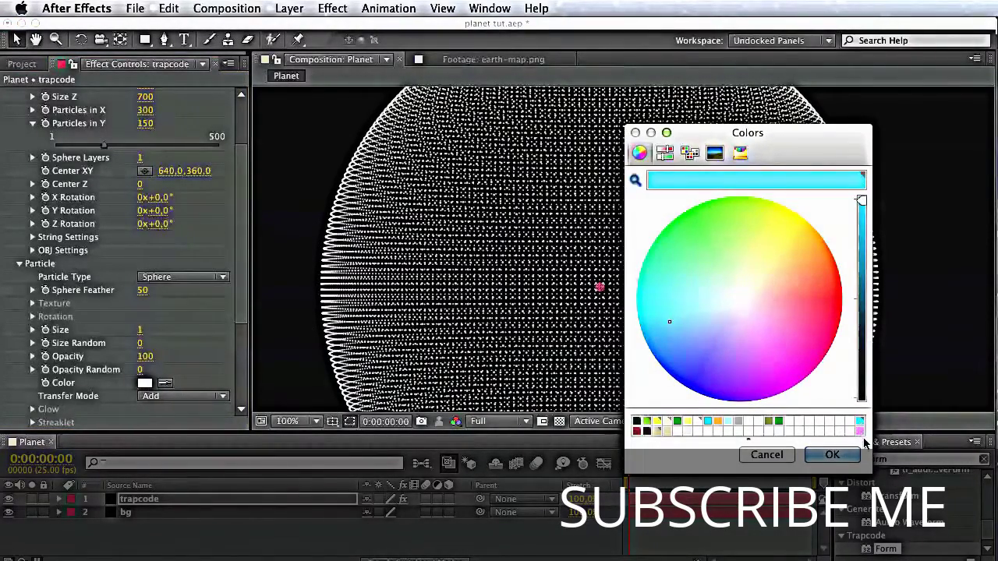
pyautogui.click(859, 430)
pyautogui.click(831, 454)
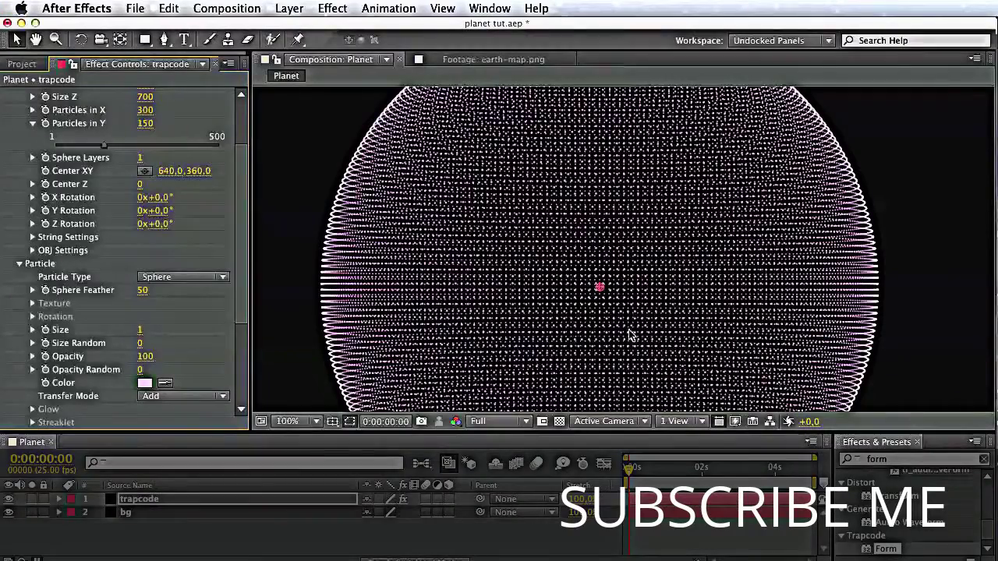
# Set the particle Transfer Mode to Screen after briefly trying Lighten
pyautogui.click(178, 398)
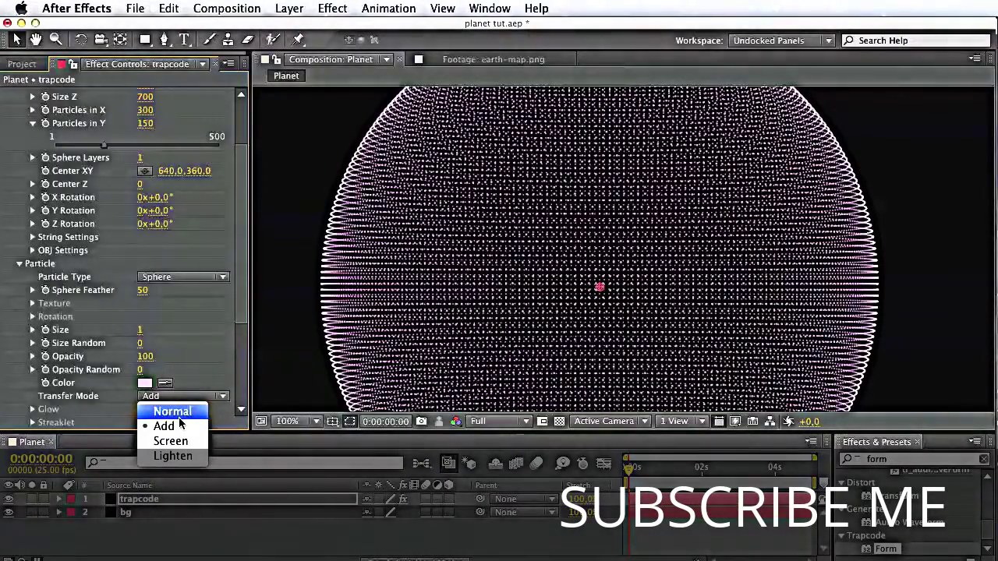
pyautogui.click(181, 438)
pyautogui.click(183, 396)
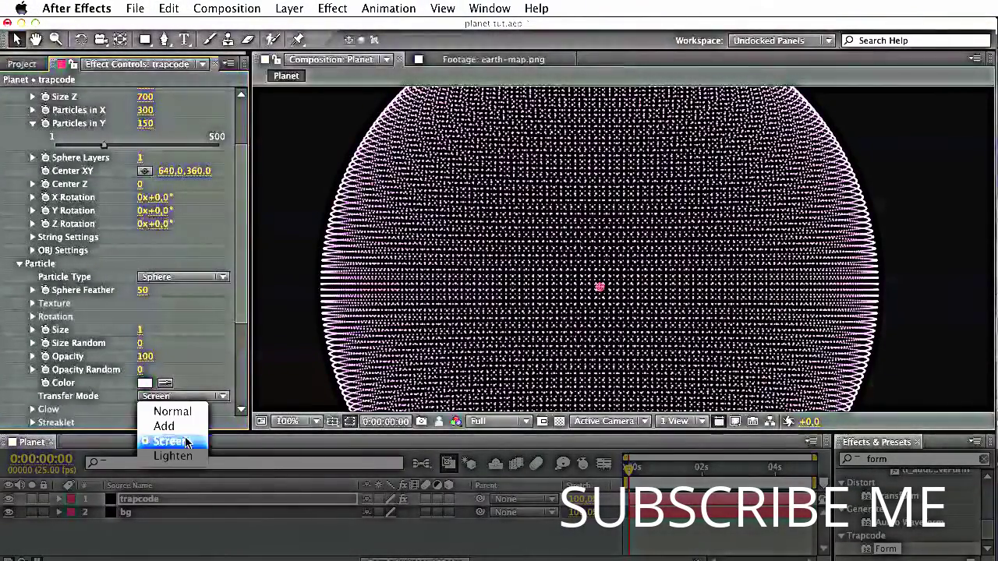
pyautogui.click(185, 452)
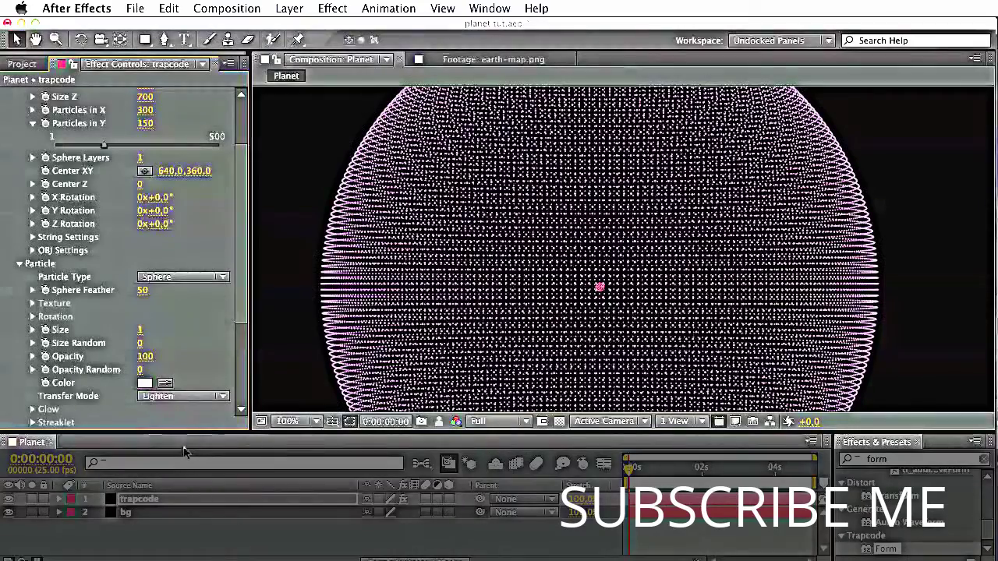
pyautogui.click(193, 398)
pyautogui.click(191, 438)
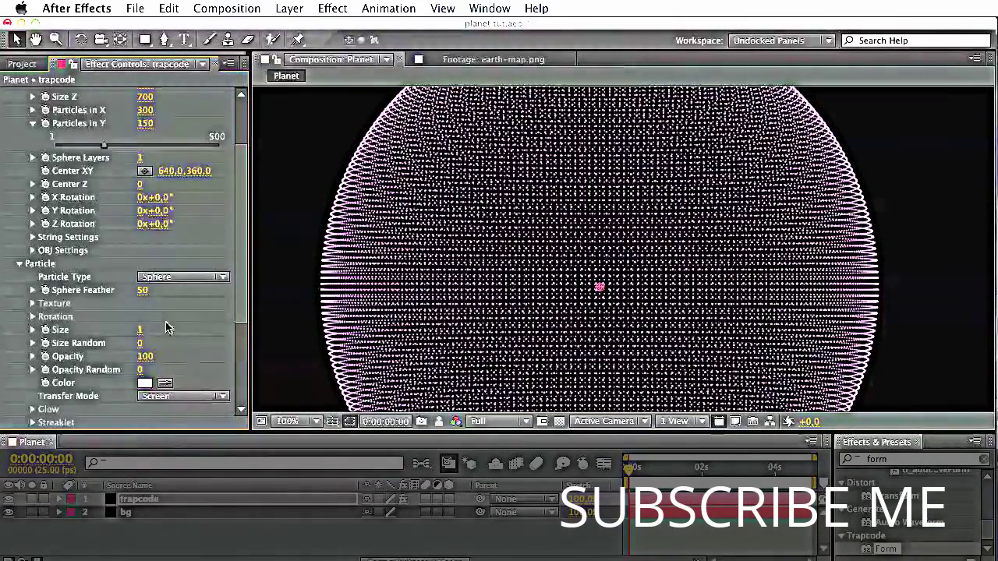
pyautogui.scroll(-5, 112, 362)
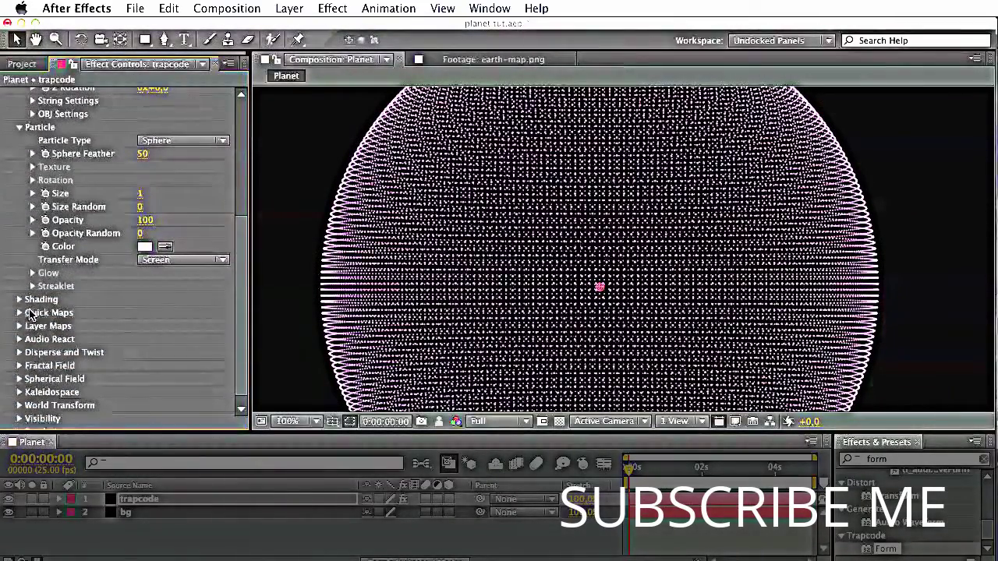
# Add earth-map.png to the Planet timeline and select the trapcode layer
pyautogui.click(21, 63)
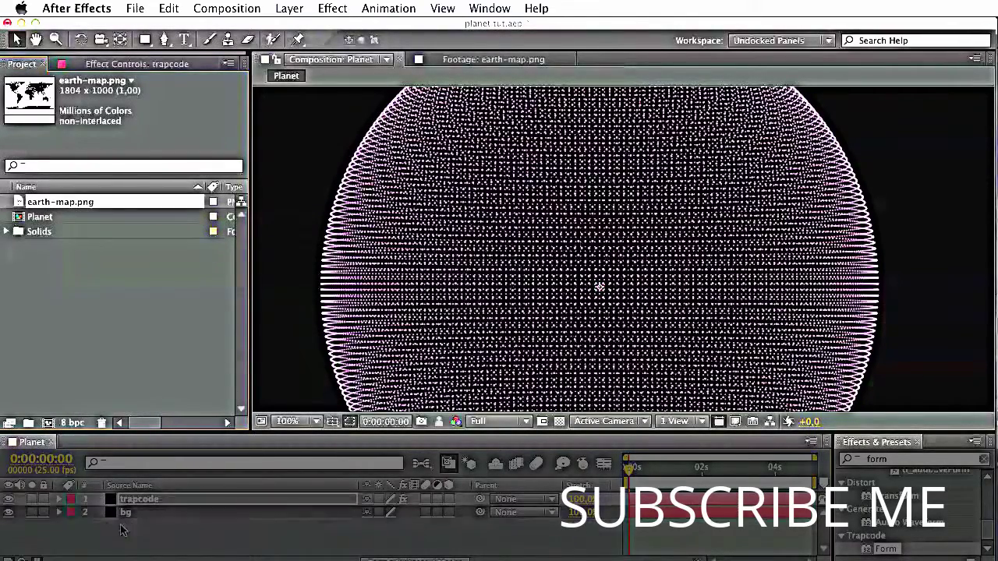
pyautogui.moveTo(47, 202); pyautogui.dragTo(11, 528)
pyautogui.click(142, 501)
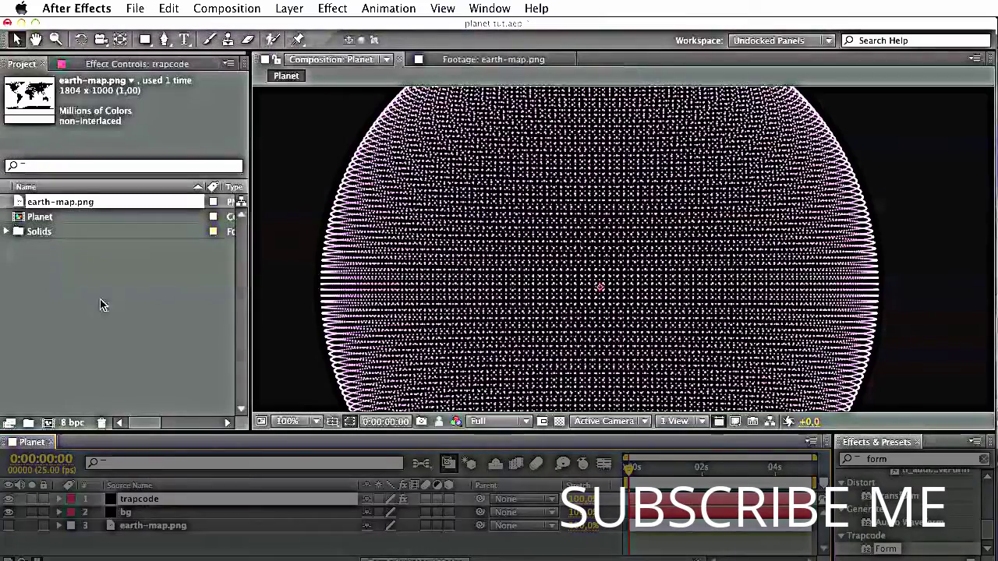
# Set Form's Size layer map to earth-map.png with Invert Map turned on
pyautogui.click(133, 63)
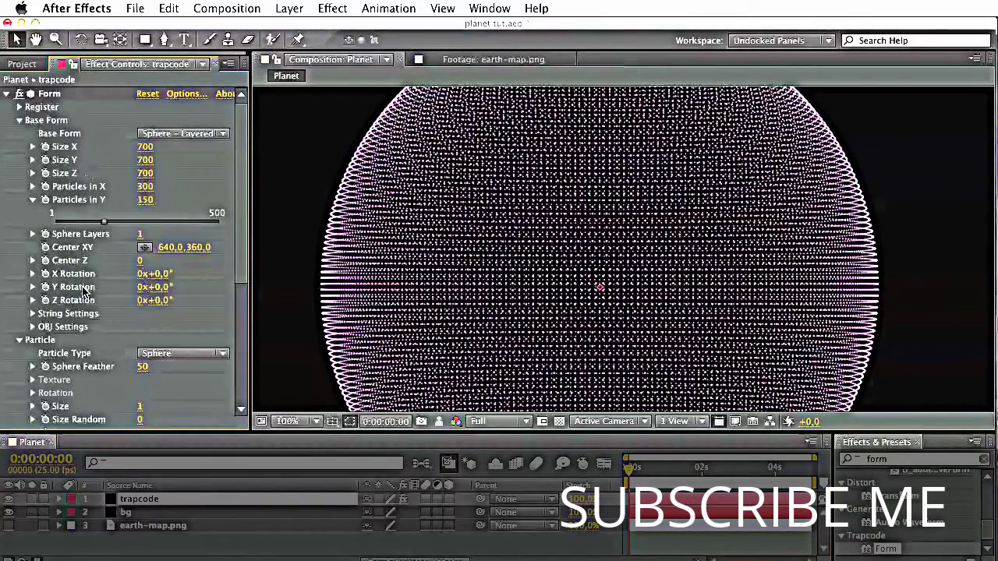
pyautogui.scroll(-4, 79, 269)
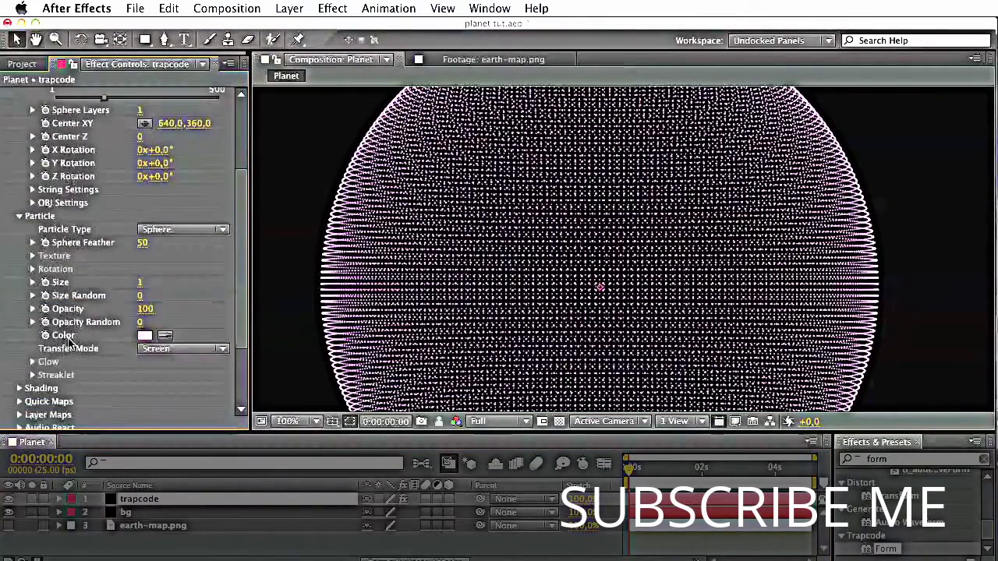
pyautogui.scroll(-2, 75, 255)
pyautogui.scroll(-1, 74, 262)
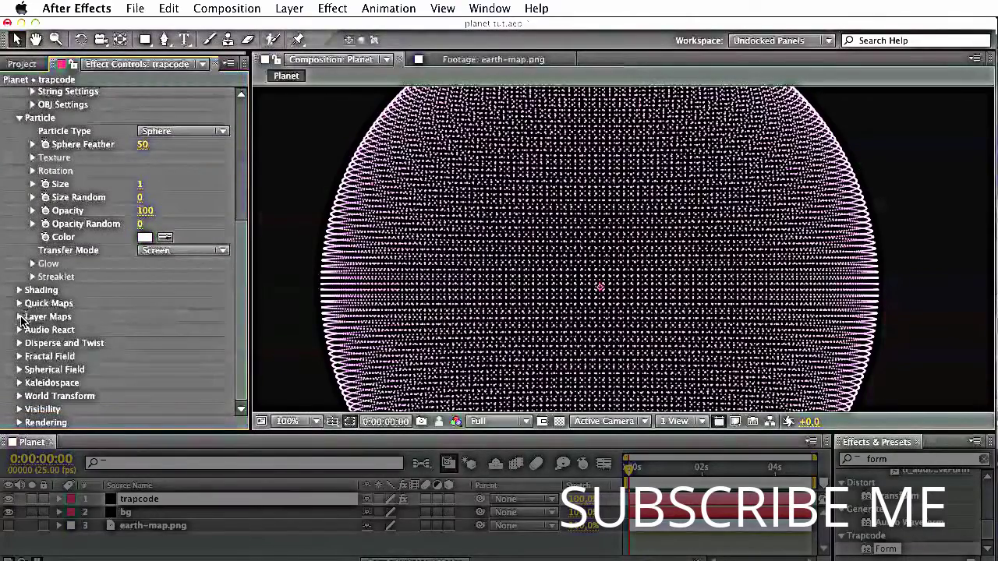
pyautogui.click(19, 316)
pyautogui.click(33, 357)
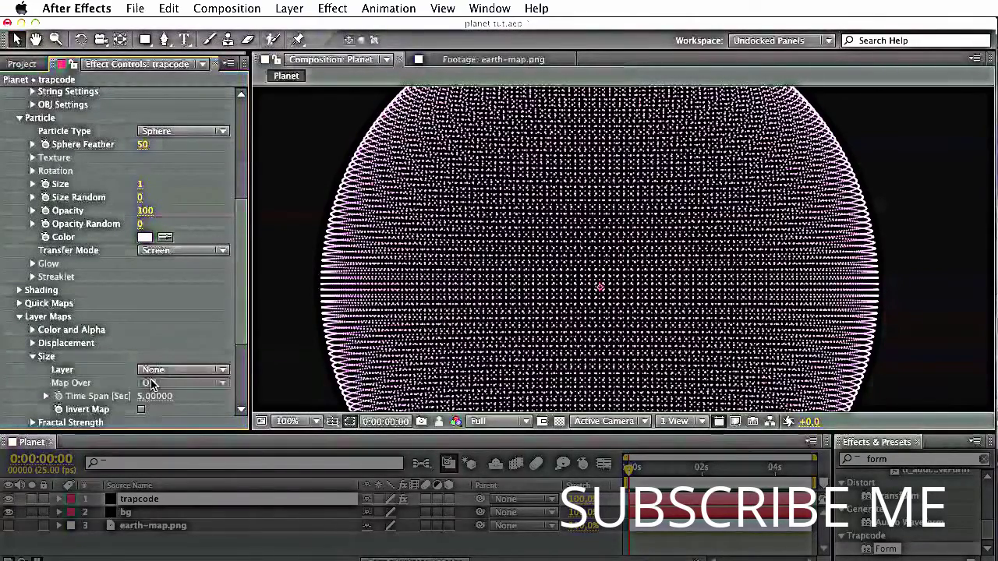
pyautogui.click(160, 371)
pyautogui.click(178, 441)
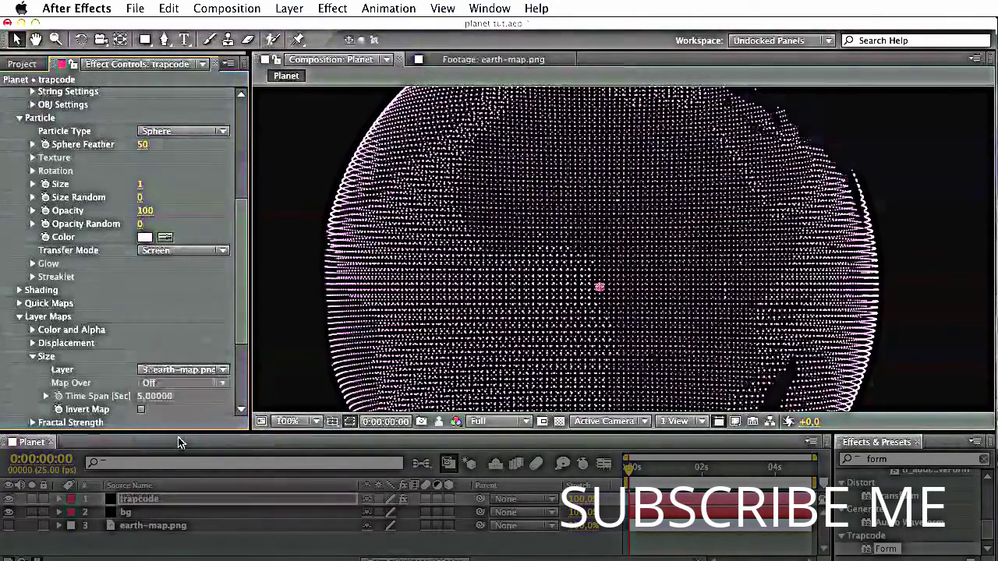
pyautogui.click(141, 409)
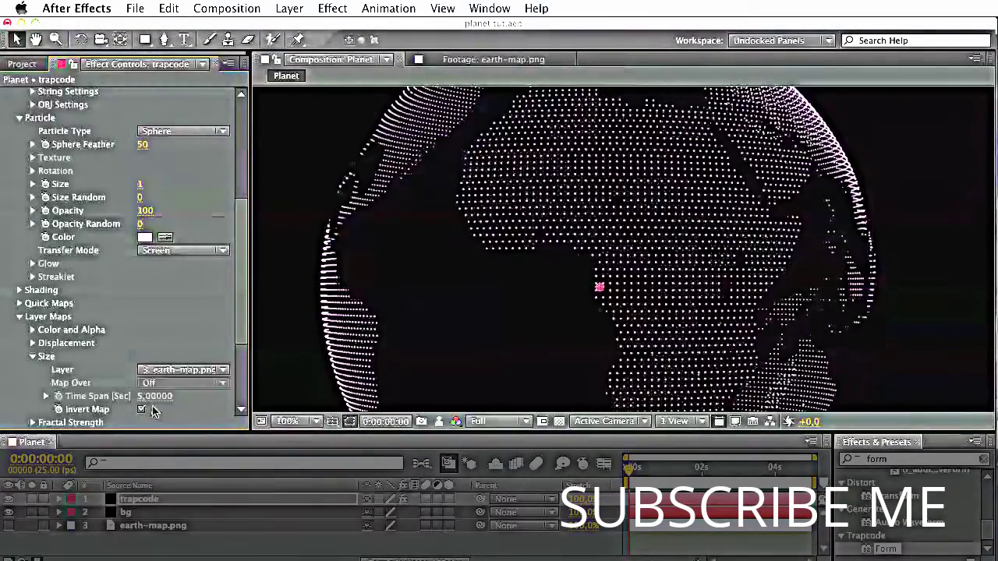
# Pan the composition view to inspect the continents on the dotted globe
pyautogui.press('h')
pyautogui.moveTo(466, 299)
pyautogui.mouseDown()
pyautogui.moveTo(430, 223)
pyautogui.moveTo(419, 274)
pyautogui.mouseUp()
pyautogui.press('v')
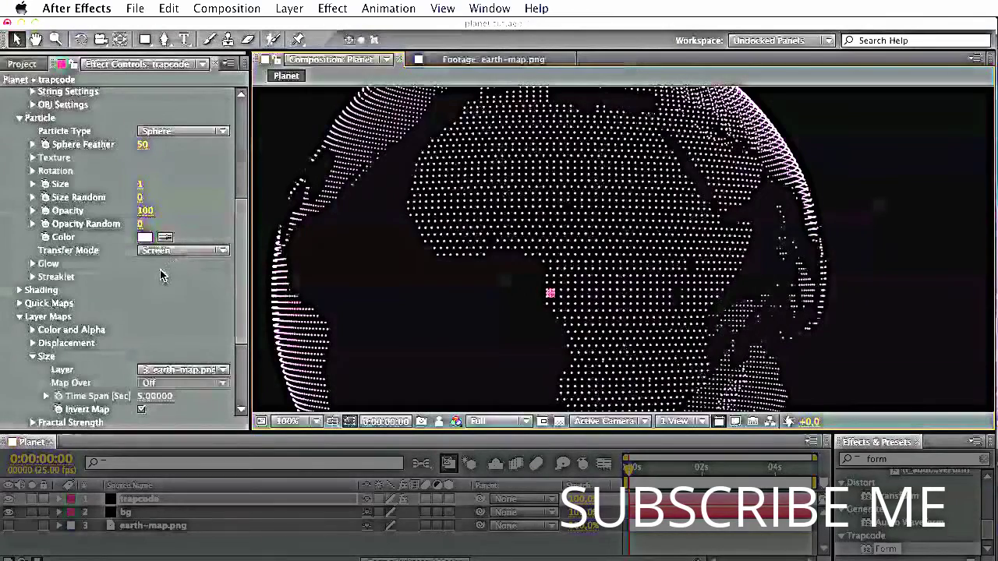
pyautogui.click(149, 550)
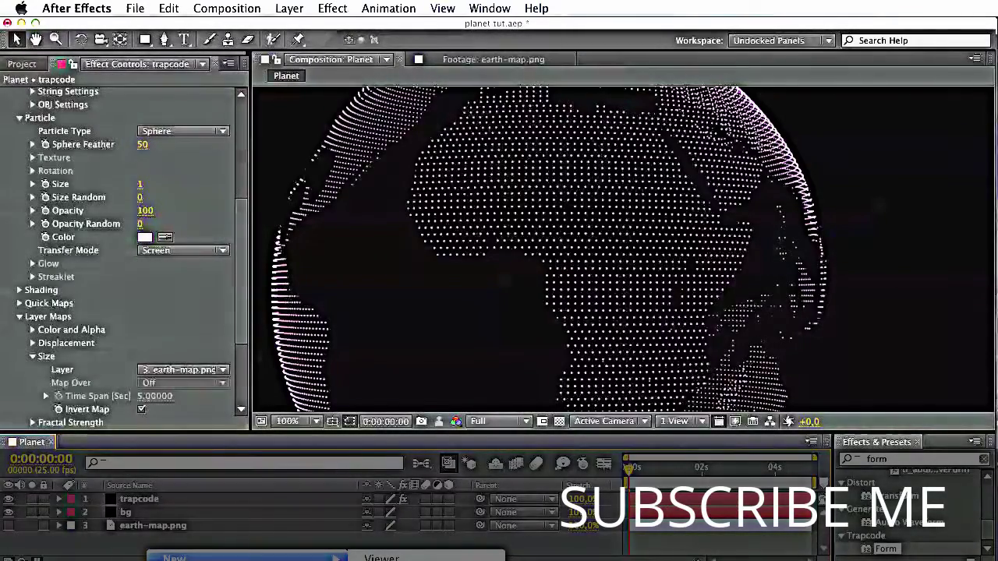
# Create Camera 1 with Enable Depth of Field checked and reveal its properties
pyautogui.click(405, 558)
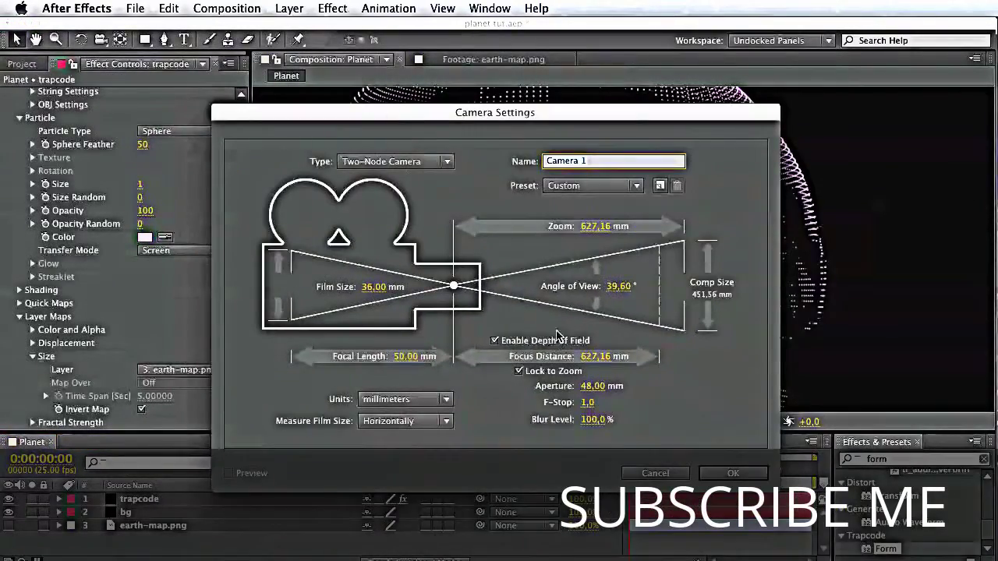
pyautogui.click(494, 341)
pyautogui.click(494, 340)
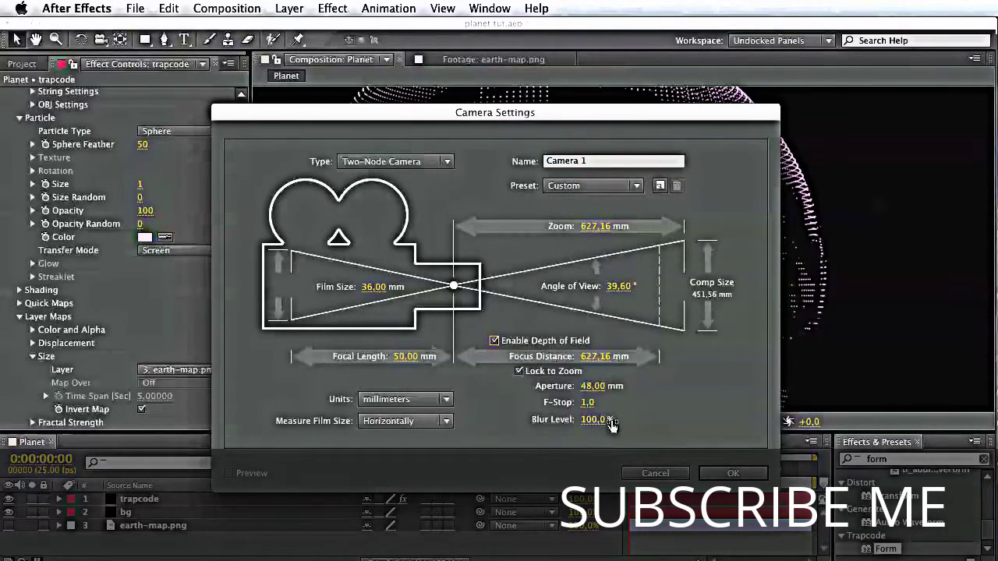
pyautogui.click(725, 473)
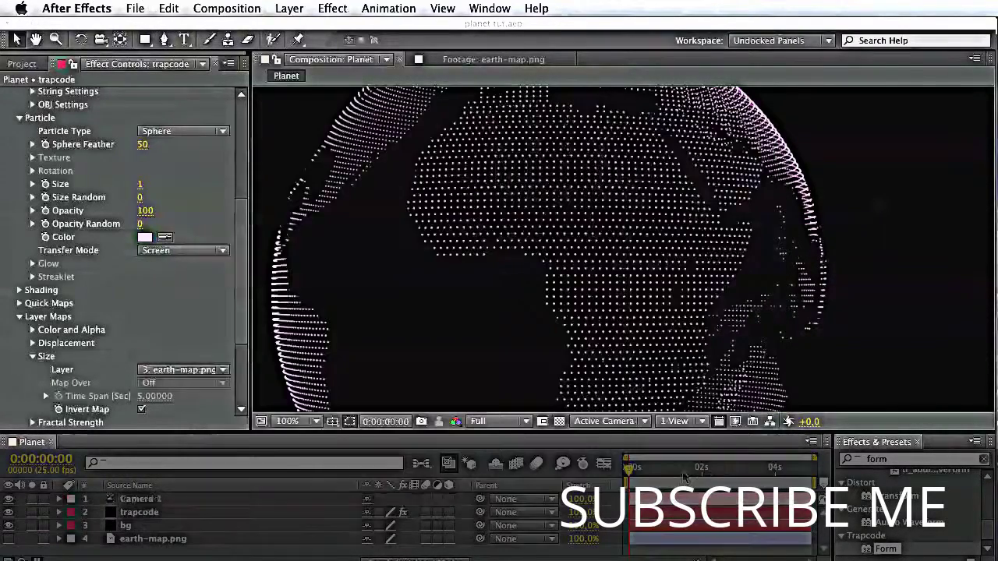
pyautogui.click(59, 500)
# Raise Camera 1's Aperture to about 280.1 and its Blur Level to 166%
pyautogui.click(71, 525)
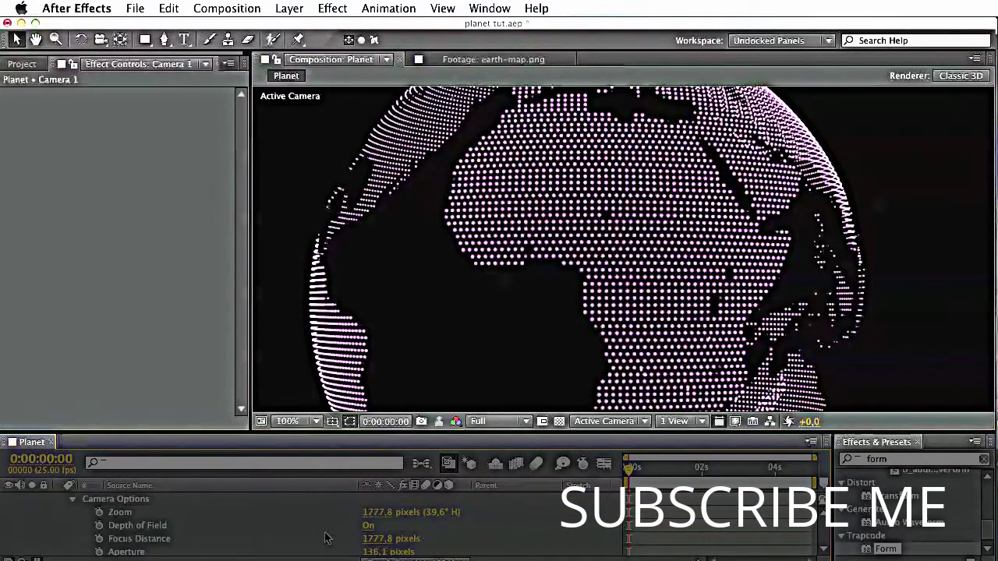
pyautogui.scroll(-2, 326, 538)
pyautogui.moveTo(369, 520); pyautogui.dragTo(444, 525)
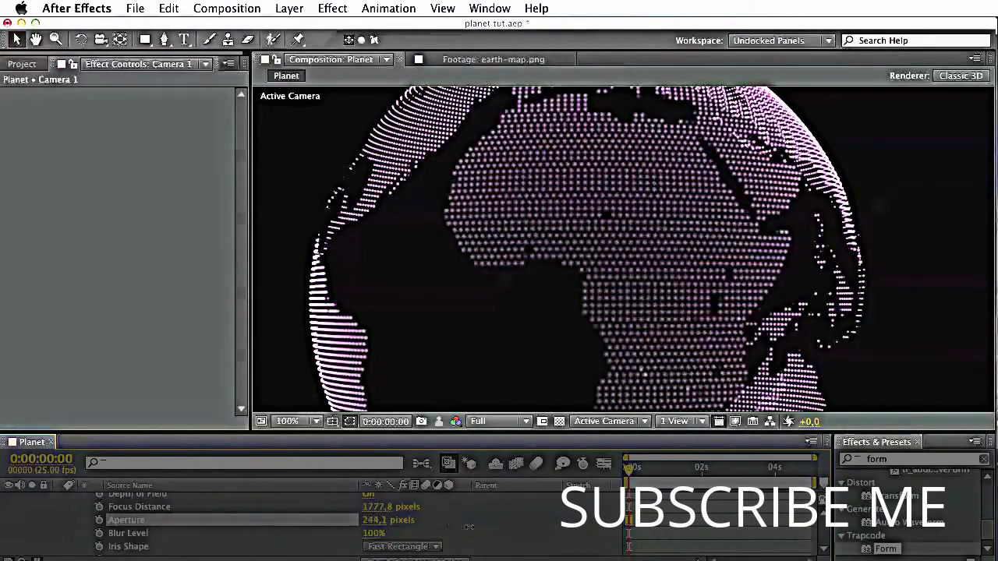
pyautogui.moveTo(468, 527); pyautogui.dragTo(491, 527)
pyautogui.moveTo(383, 535); pyautogui.dragTo(715, 503)
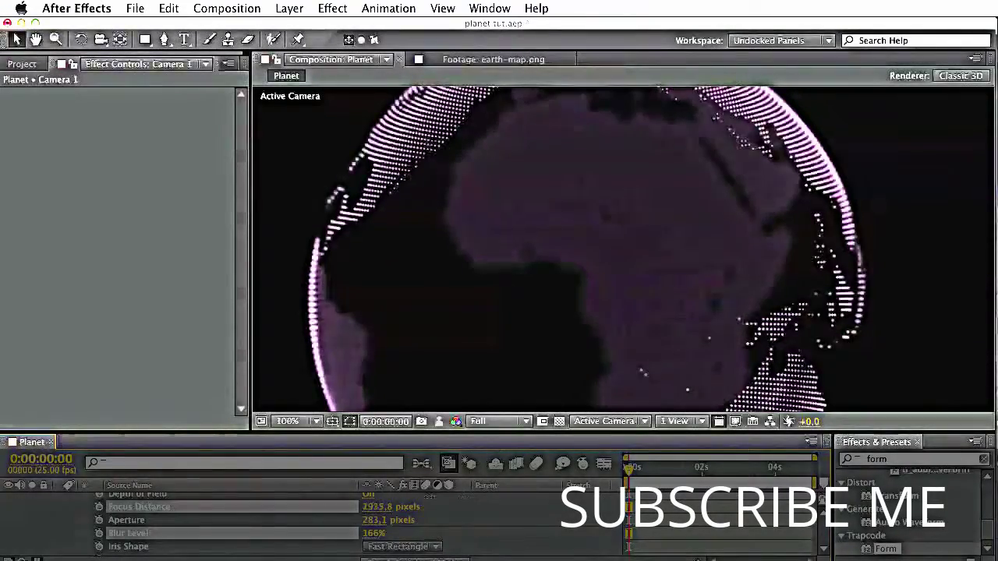
# Adjust Focus Distance to about 1474.8 so Africa stays sharp while the globe's edges blur
pyautogui.moveTo(715, 503); pyautogui.dragTo(179, 496)
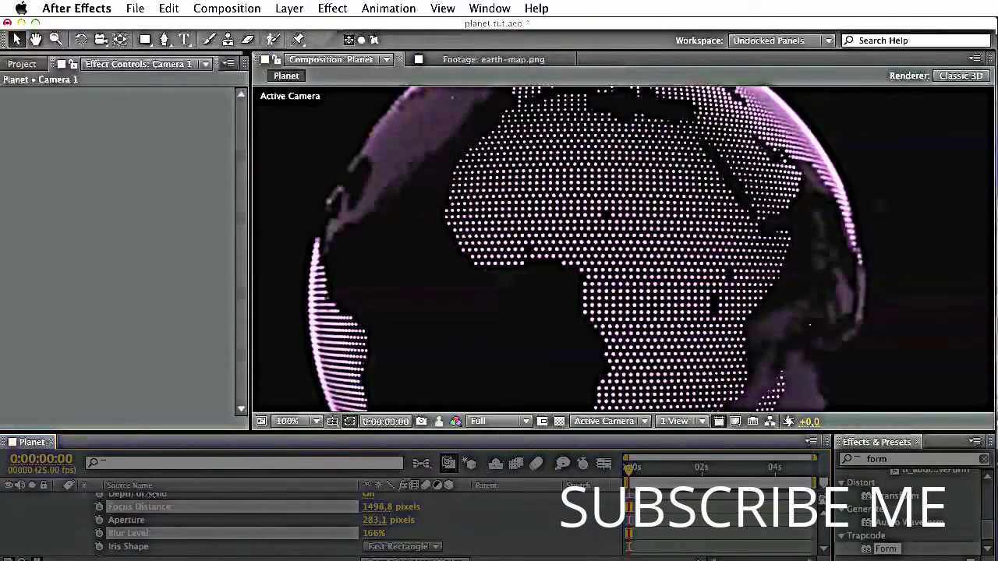
pyautogui.moveTo(142, 495); pyautogui.dragTo(138, 495)
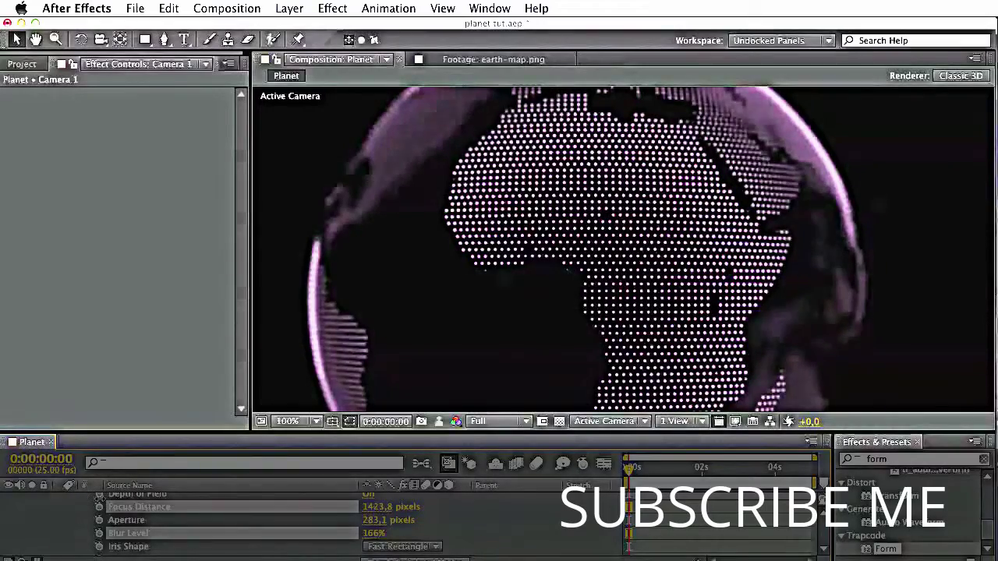
pyautogui.moveTo(507, 350)
pyautogui.mouseDown()
pyautogui.moveTo(488, 225)
pyautogui.moveTo(472, 263)
pyautogui.mouseUp()
pyautogui.moveTo(374, 521)
pyautogui.mouseDown()
pyautogui.moveTo(397, 519)
pyautogui.moveTo(366, 520)
pyautogui.moveTo(374, 507)
pyautogui.moveTo(405, 507)
pyautogui.mouseUp()
pyautogui.moveTo(561, 257)
pyautogui.mouseDown()
pyautogui.moveTo(577, 279)
pyautogui.moveTo(557, 263)
pyautogui.mouseUp()
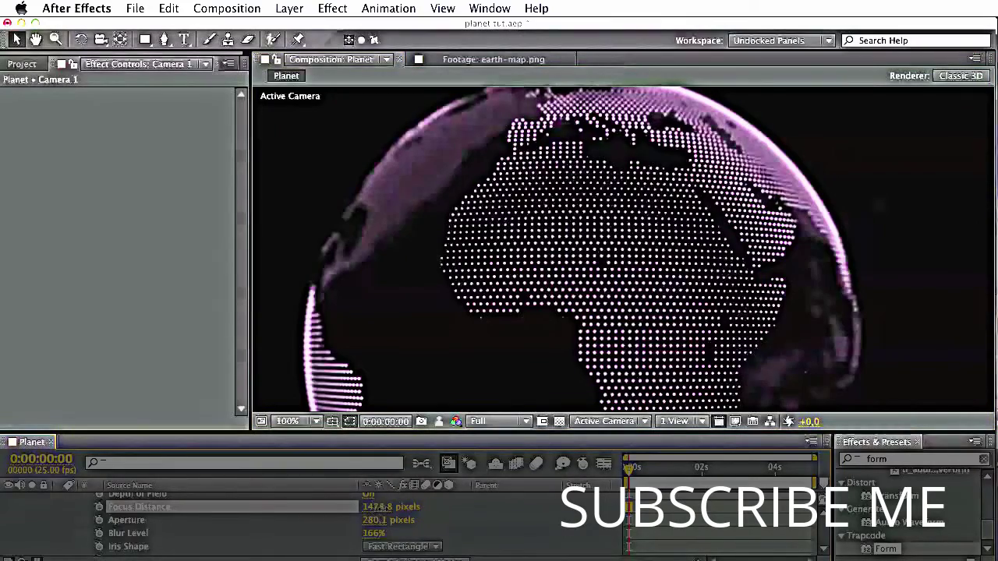
pyautogui.moveTo(387, 507); pyautogui.dragTo(389, 507)
pyautogui.scroll(3, 265, 488)
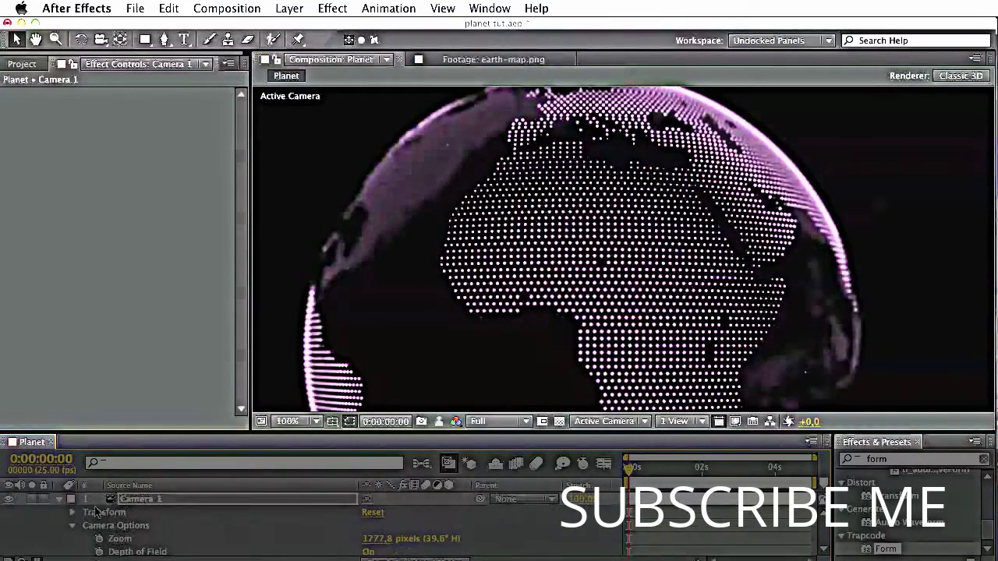
pyautogui.click(59, 498)
pyautogui.click(149, 514)
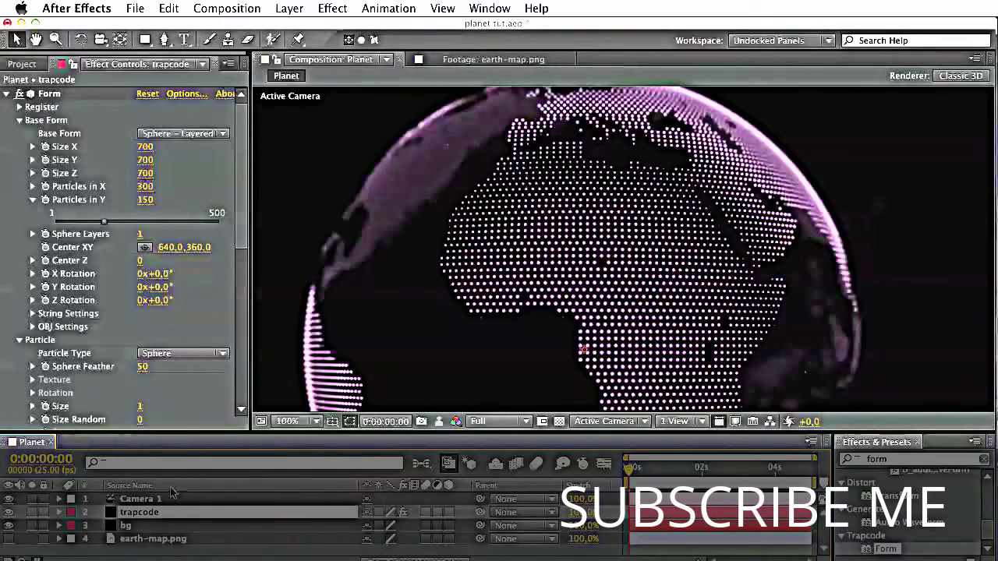
# Make a comp from earth-map.png, naming its layer 'earth' and the comp 'color map'
pyautogui.moveTo(507, 330); pyautogui.dragTo(463, 296)
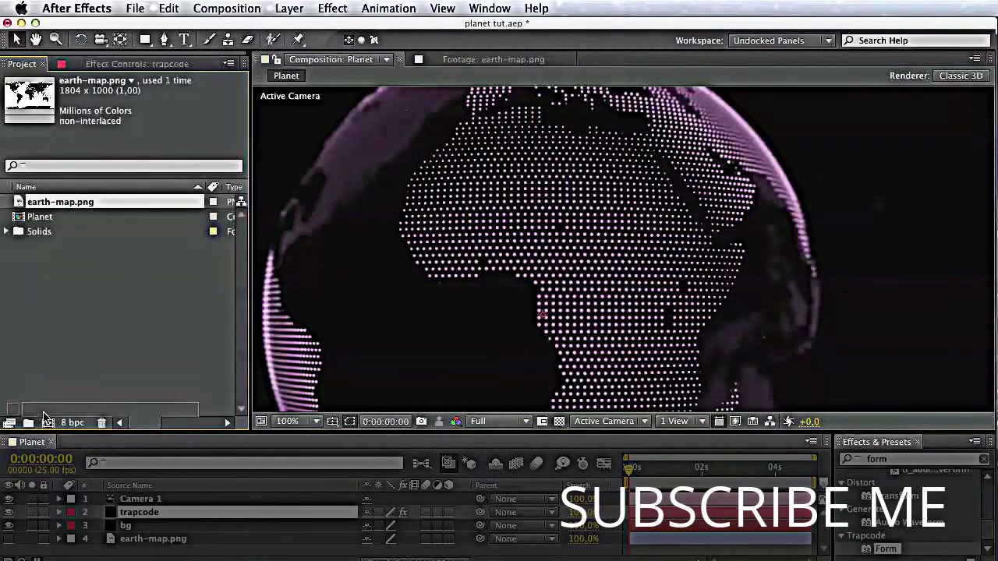
pyautogui.click(47, 425)
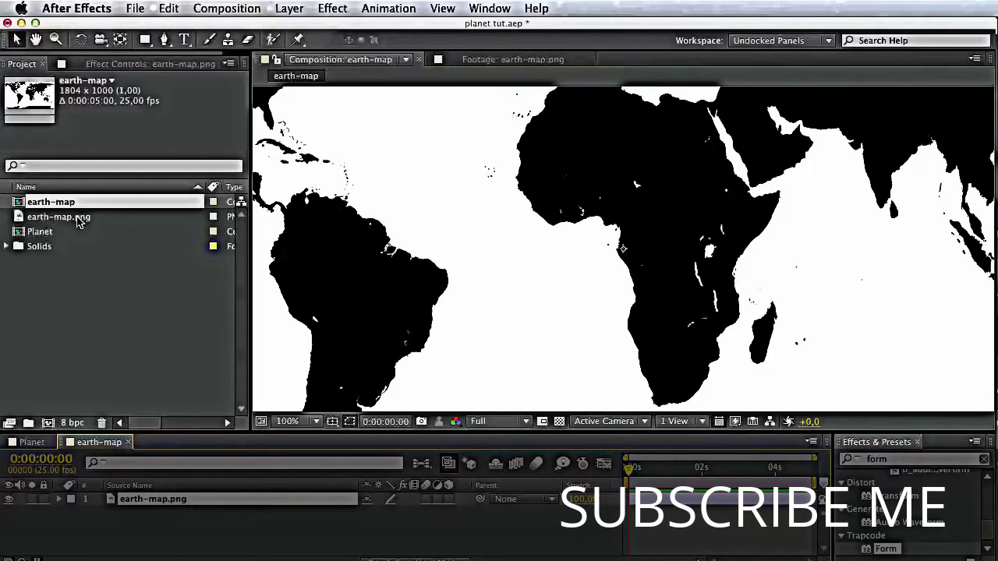
pyautogui.press('Return')
pyautogui.write('co')
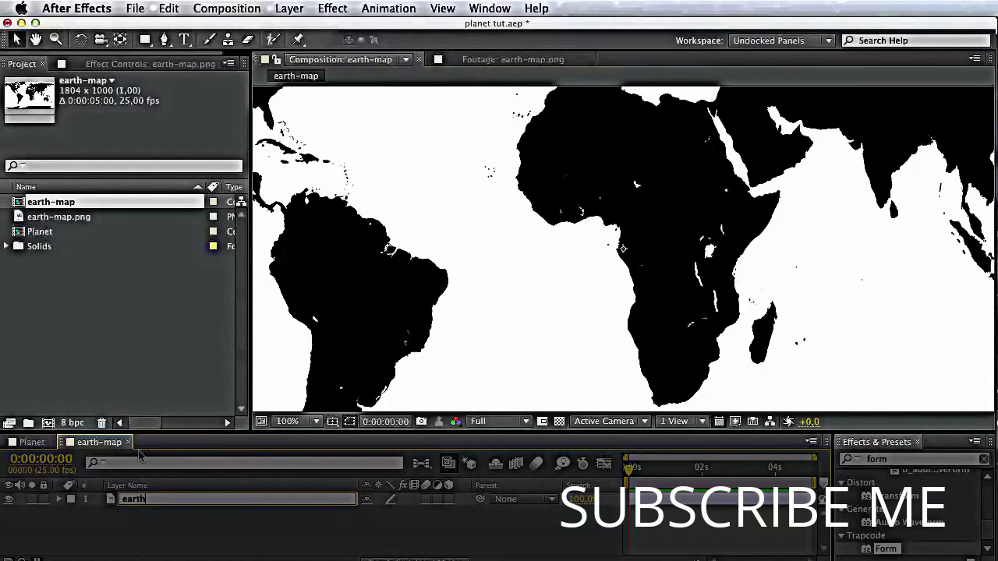
pyautogui.click(67, 198)
pyautogui.press('Return')
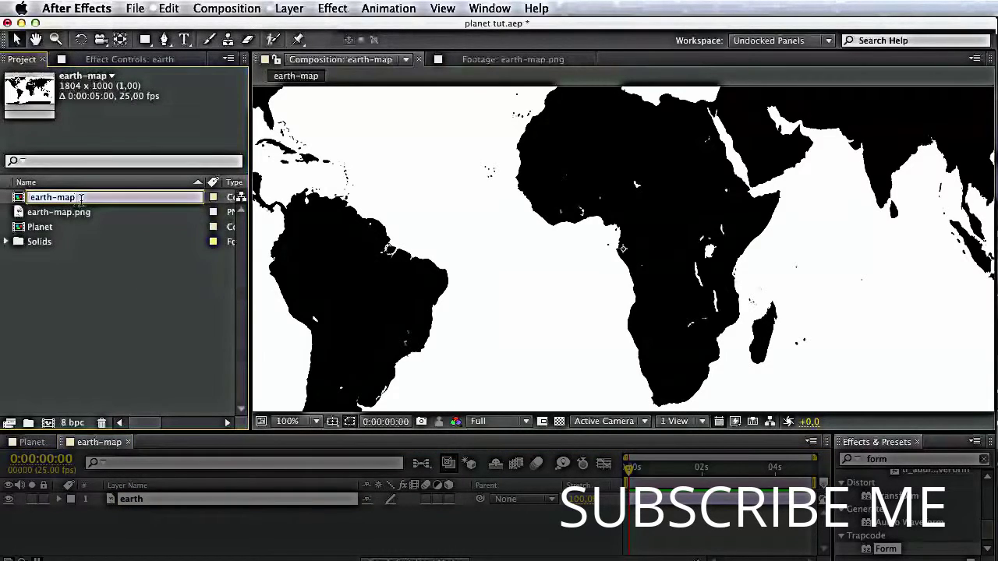
pyautogui.press('Return')
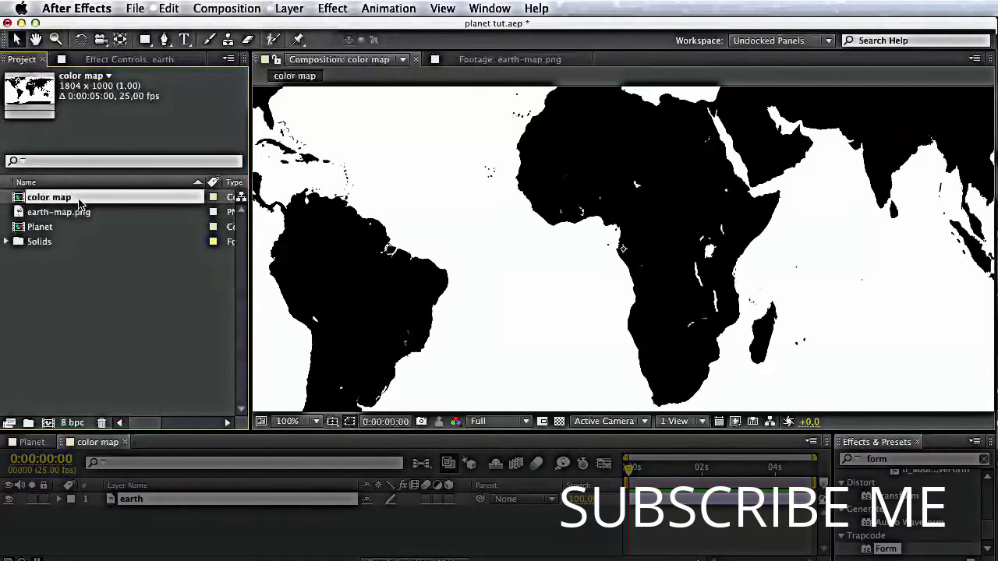
# File the color map comp and earth-map.png into a new folder named 'maps'
pyautogui.keyDown('shift'); pyautogui.click(39, 212); pyautogui.keyUp('shift')
pyautogui.moveTo(39, 212); pyautogui.dragTo(28, 426)
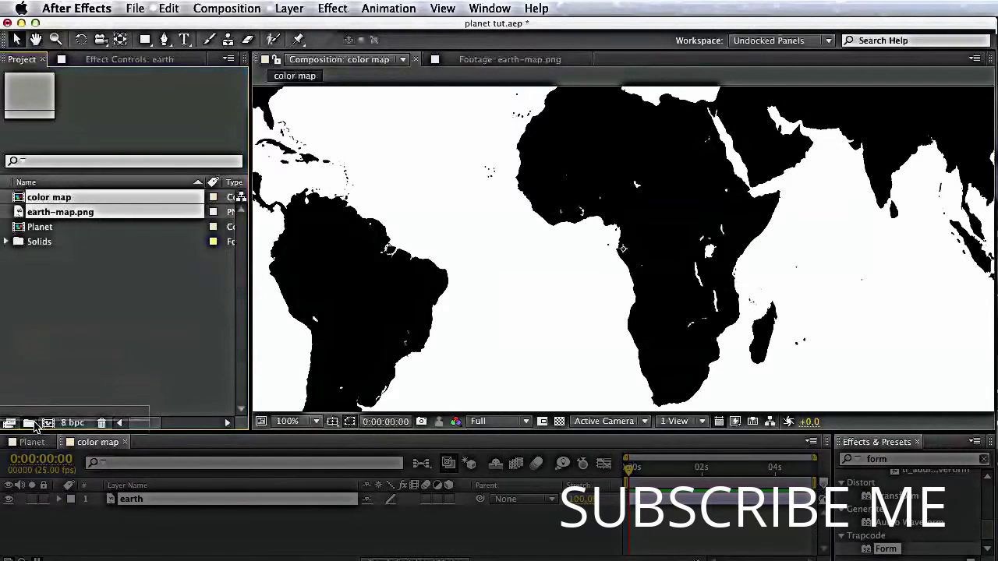
pyautogui.write('maps')
pyautogui.press('Return')
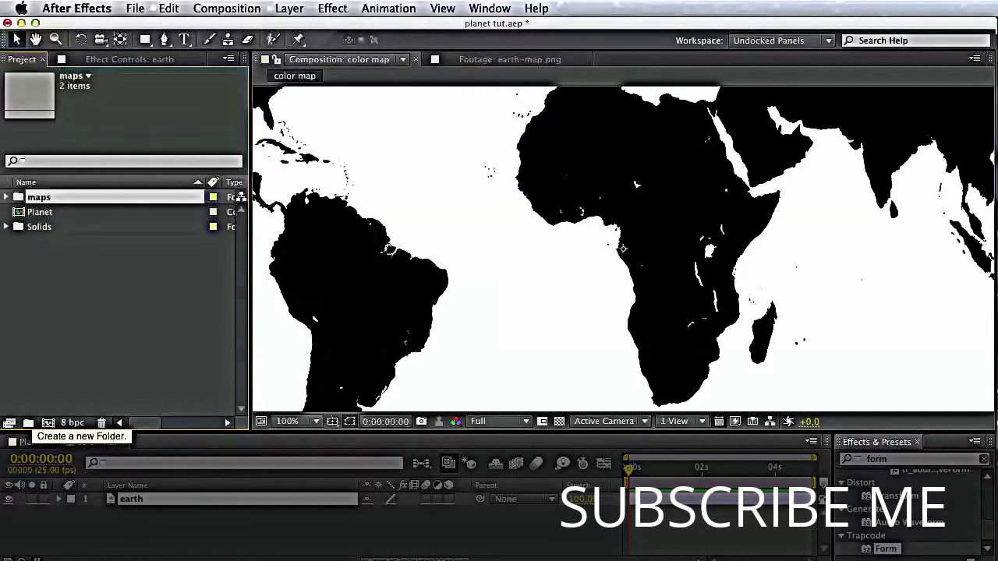
pyautogui.click(6, 197)
pyautogui.click(58, 212)
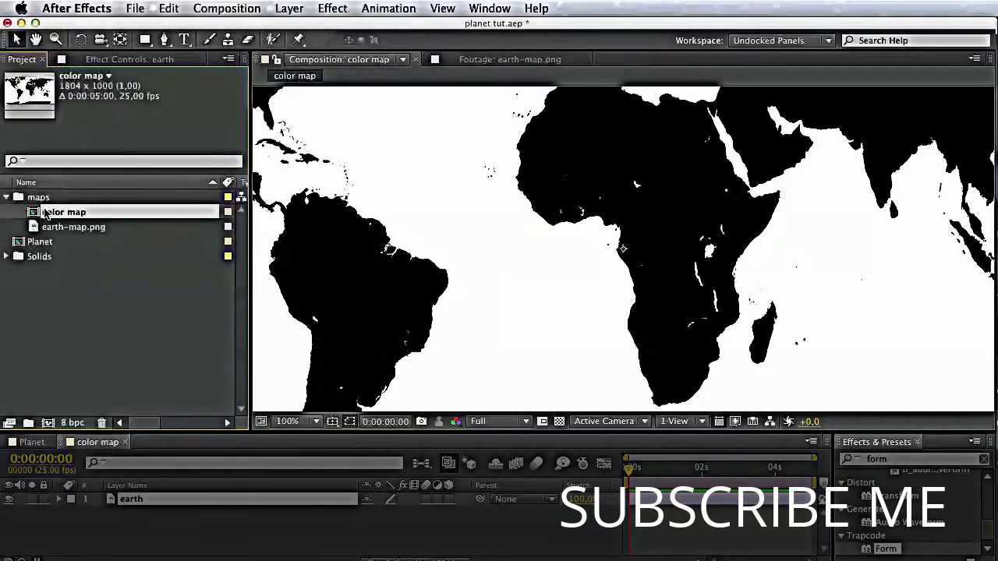
pyautogui.moveTo(530, 287); pyautogui.dragTo(485, 338)
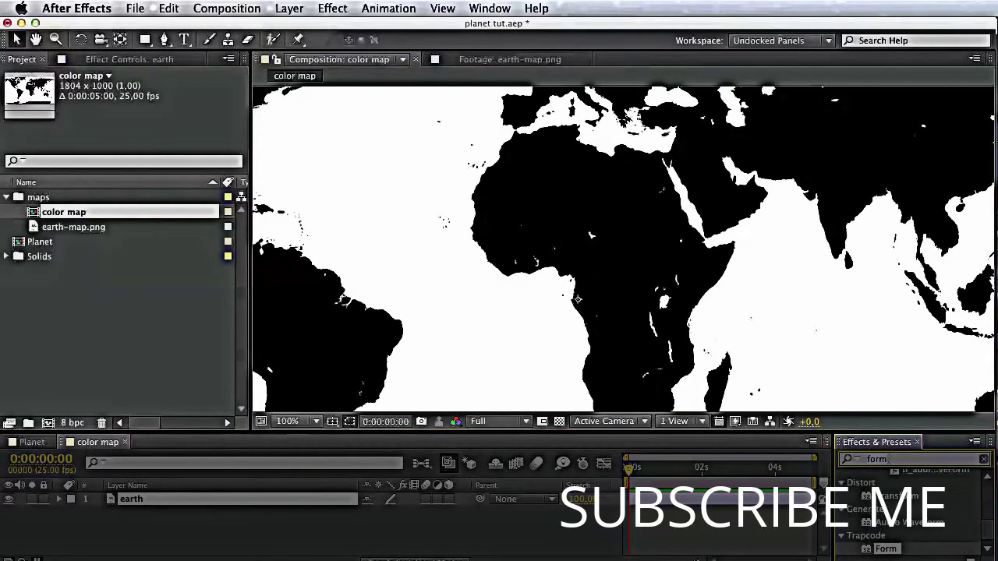
# Add a new black solid and apply Turbulent Noise to it
pyautogui.press('BackSpace')
pyautogui.press('BackSpace')
pyautogui.press('BackSpace')
pyautogui.write('tirbu')
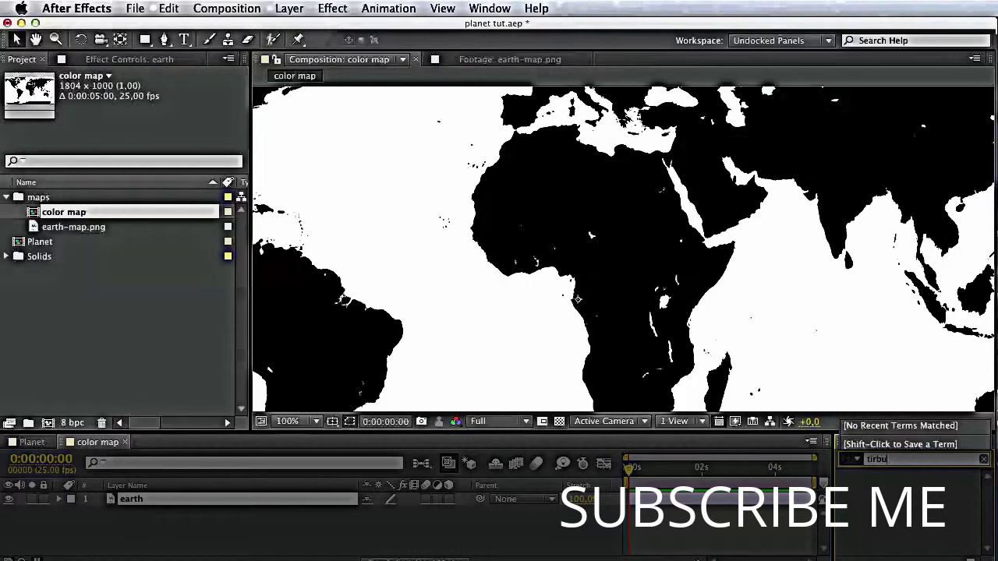
pyautogui.press('BackSpace')
pyautogui.press('BackSpace')
pyautogui.press('BackSpace')
pyautogui.write('tur')
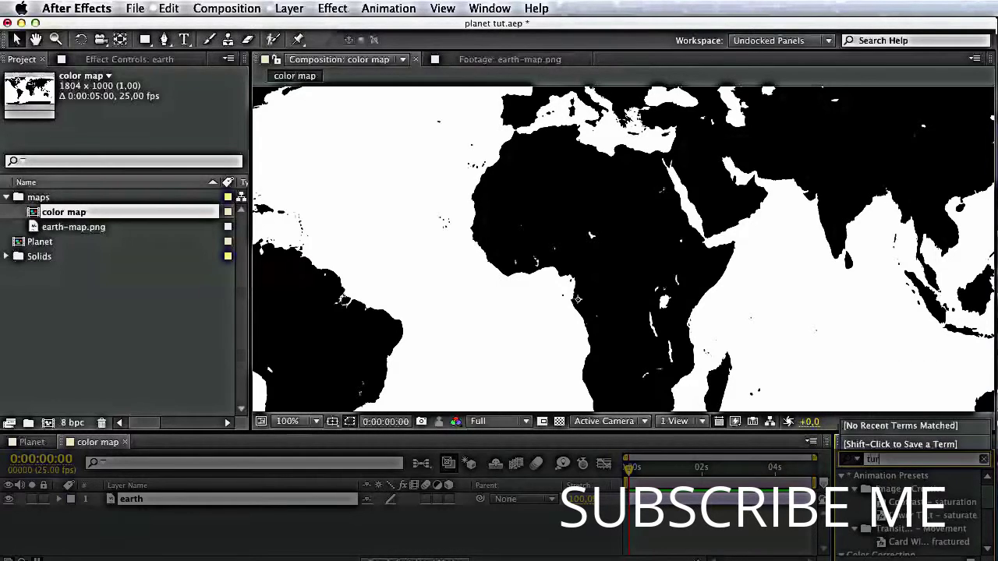
pyautogui.write('bu')
pyautogui.rightClick(566, 544)
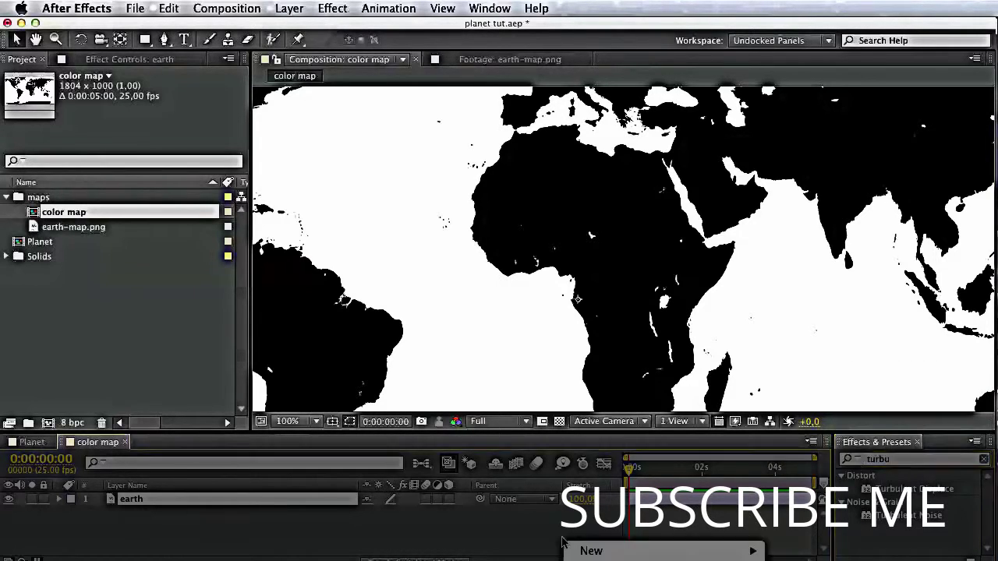
pyautogui.moveTo(631, 551)
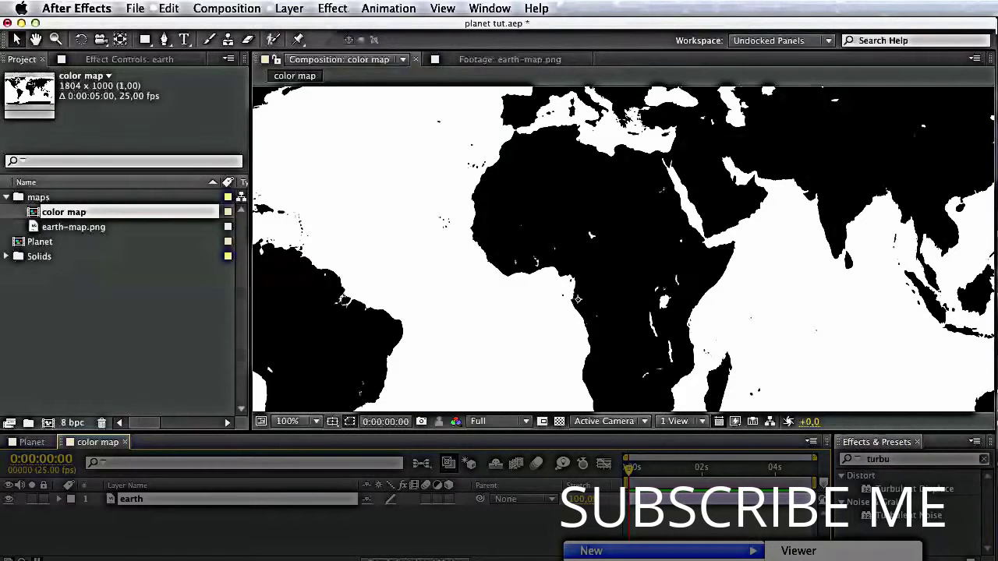
pyautogui.click(802, 558)
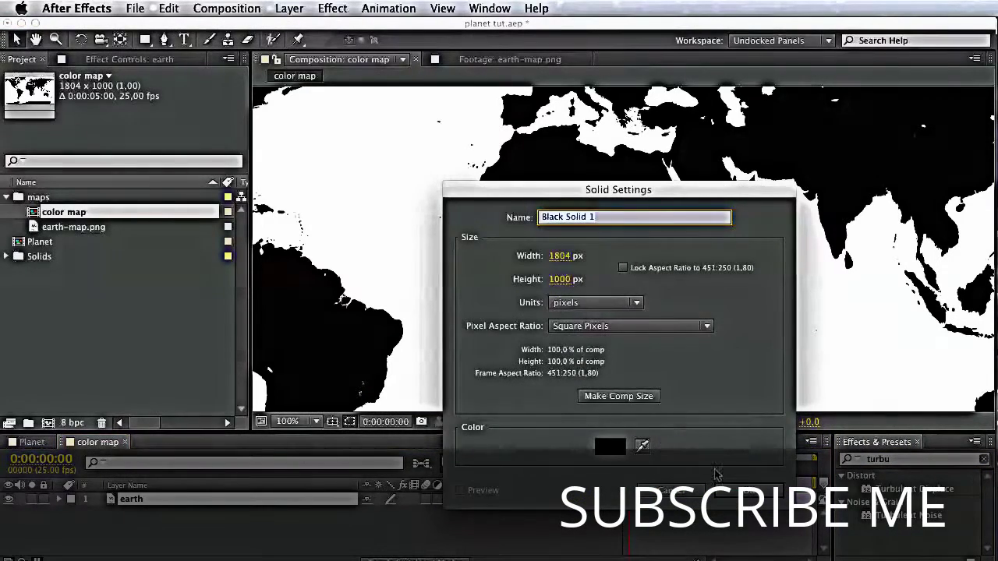
pyautogui.press('Return')
pyautogui.moveTo(904, 515); pyautogui.dragTo(233, 499)
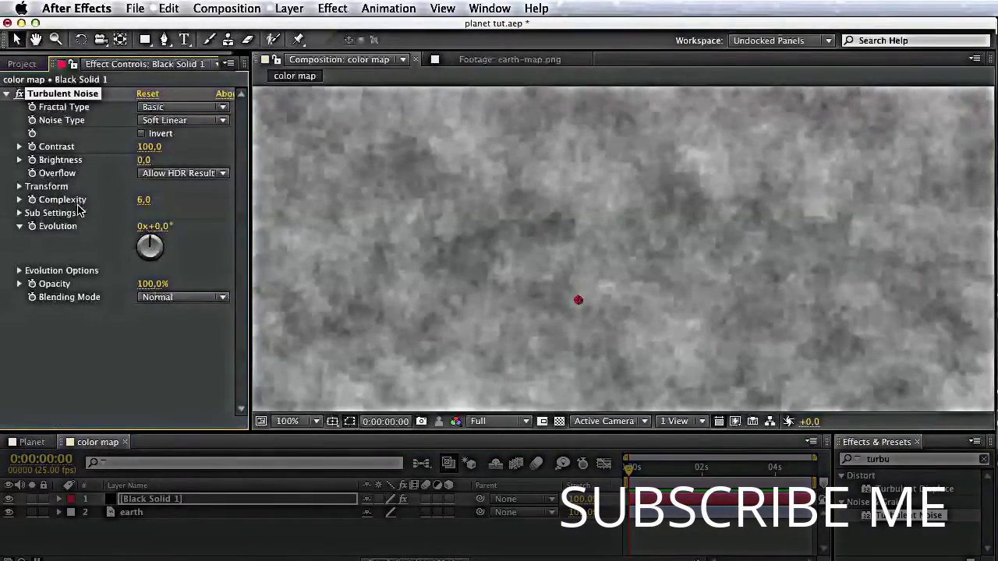
# Lower the Turbulent Noise Complexity to 1.6 for larger blotches
pyautogui.moveTo(144, 199); pyautogui.dragTo(128, 197)
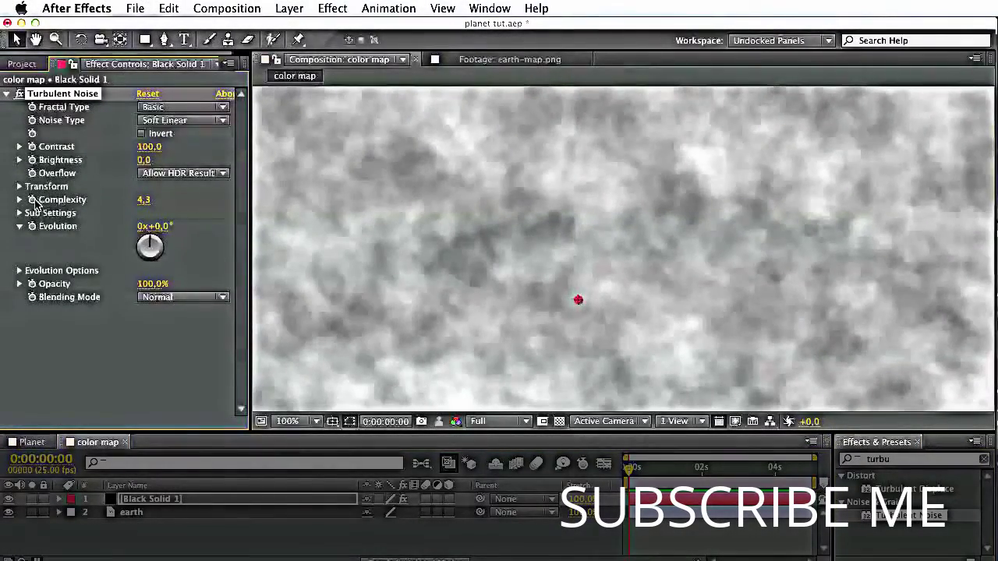
pyautogui.click(19, 199)
pyautogui.moveTo(107, 222); pyautogui.dragTo(53, 222)
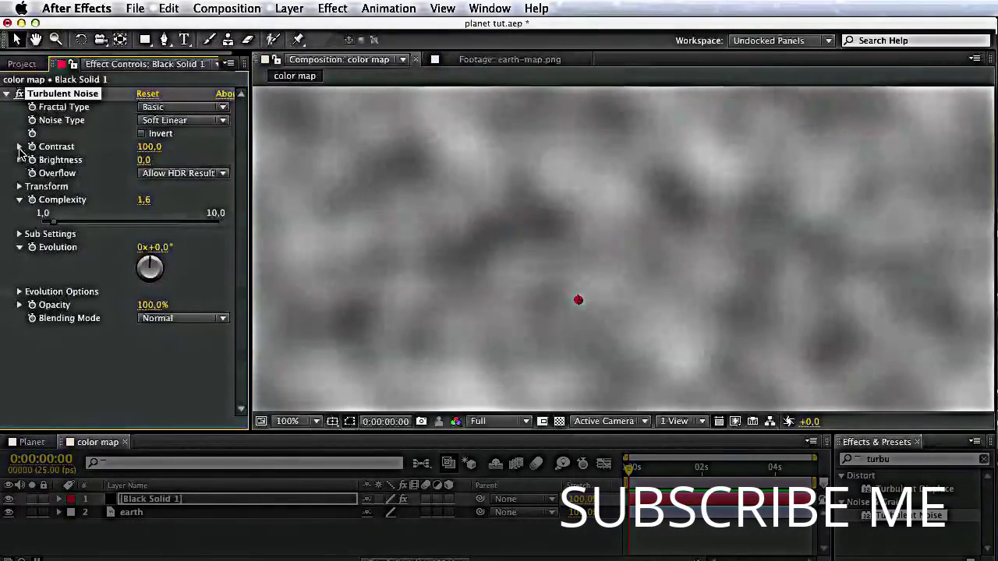
pyautogui.click(20, 146)
pyautogui.moveTo(86, 168); pyautogui.dragTo(222, 169)
pyautogui.press('super+z')
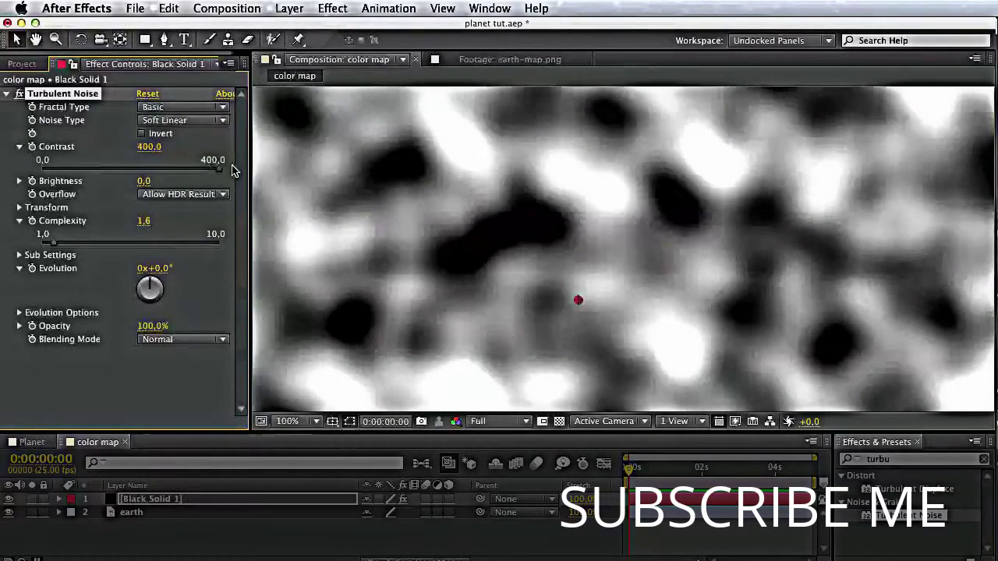
# Set the noise Fractal Type to Basic and raise Contrast to 1689 for hard-edged blobs
pyautogui.click(197, 113)
pyautogui.click(200, 144)
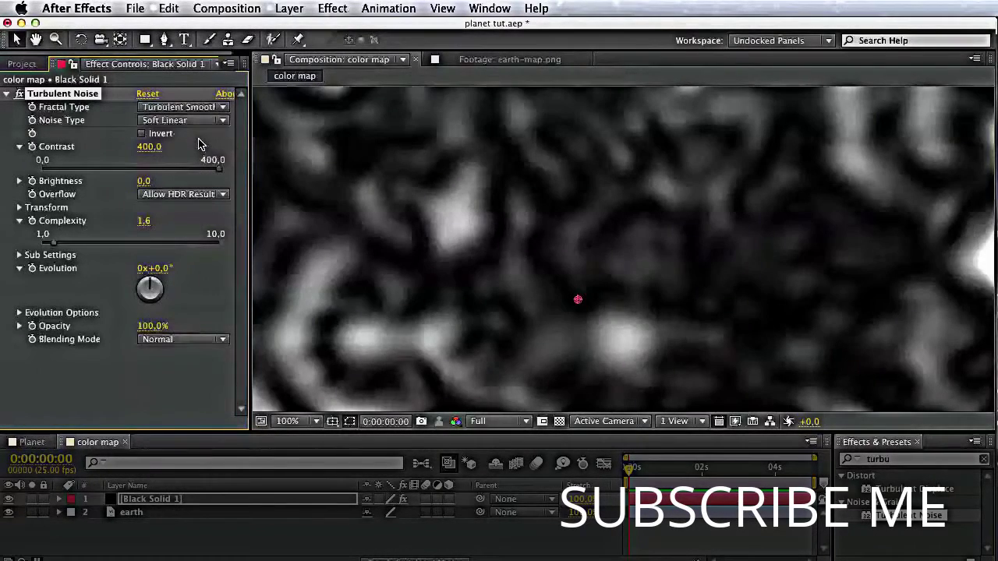
pyautogui.click(179, 107)
pyautogui.click(172, 125)
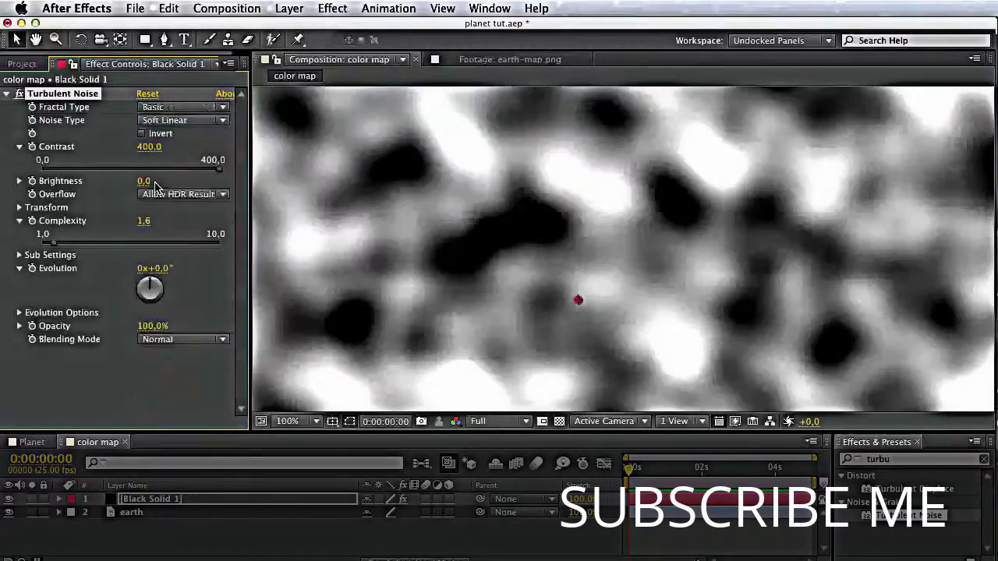
pyautogui.moveTo(149, 146)
pyautogui.mouseDown()
pyautogui.moveTo(367, 146)
pyautogui.moveTo(753, 189)
pyautogui.moveTo(751, 259)
pyautogui.mouseUp()
# Search Effects & Presets for 'tint' and apply Tint to the noise solid
pyautogui.press('v')
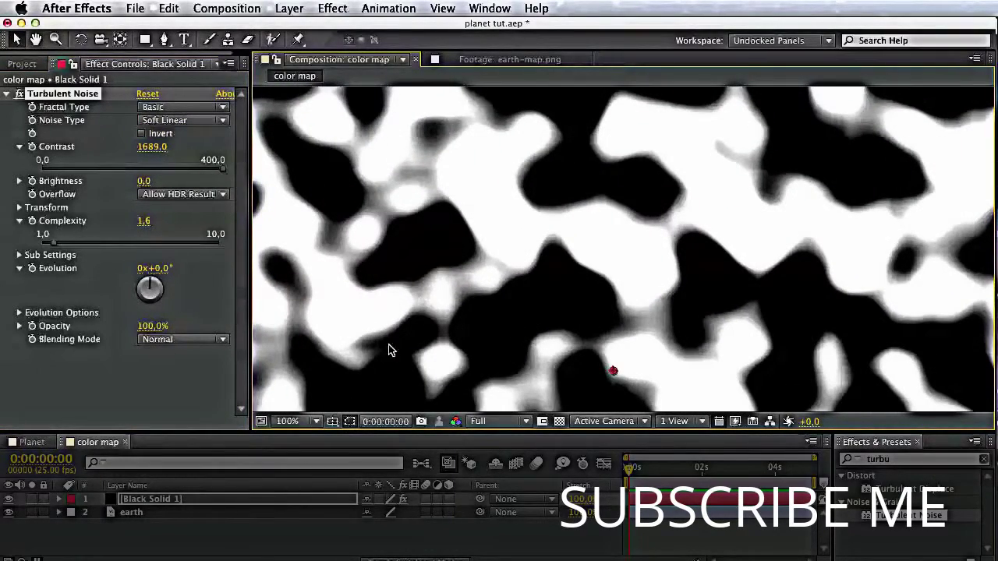
pyautogui.doubleClick(904, 459)
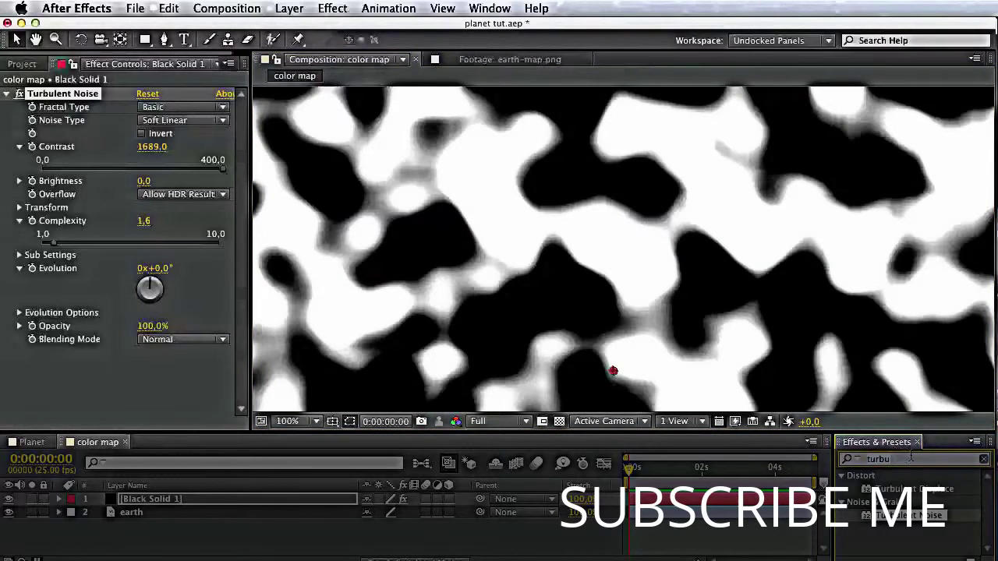
pyautogui.write('tint')
pyautogui.moveTo(880, 529); pyautogui.dragTo(177, 507)
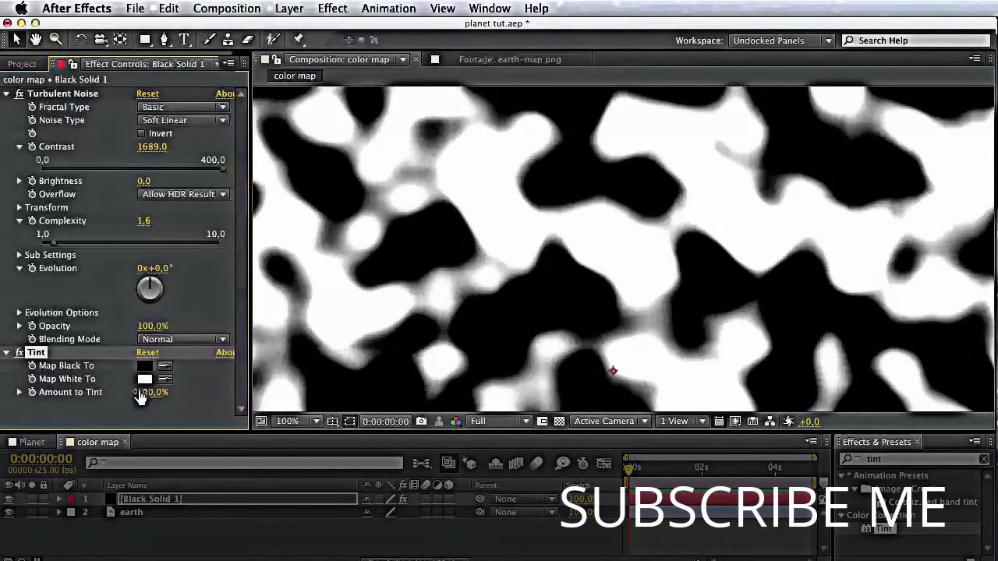
# Map Tint's black to pink and its white to a pale pink at 17% saturation
pyautogui.click(145, 367)
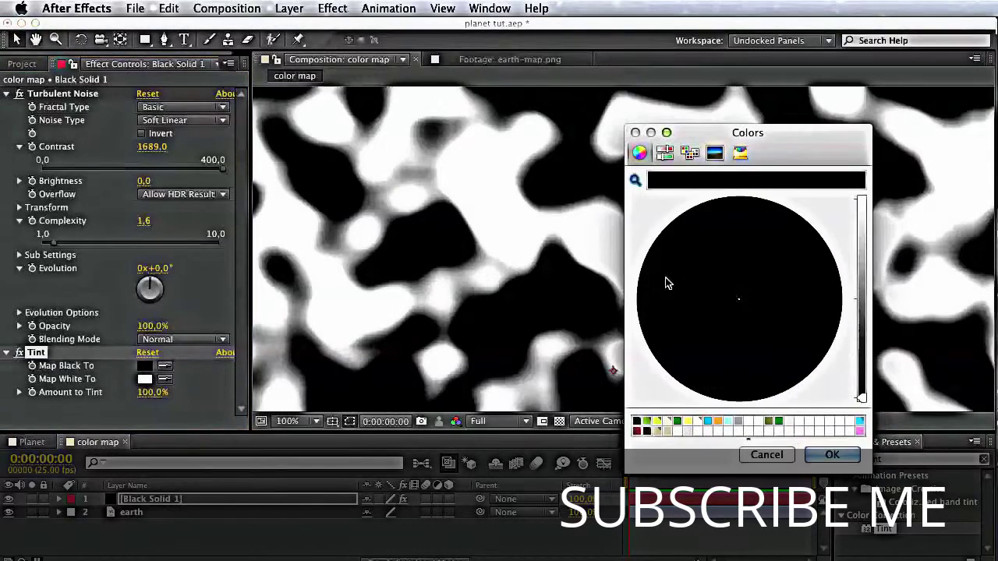
pyautogui.click(860, 431)
pyautogui.click(831, 454)
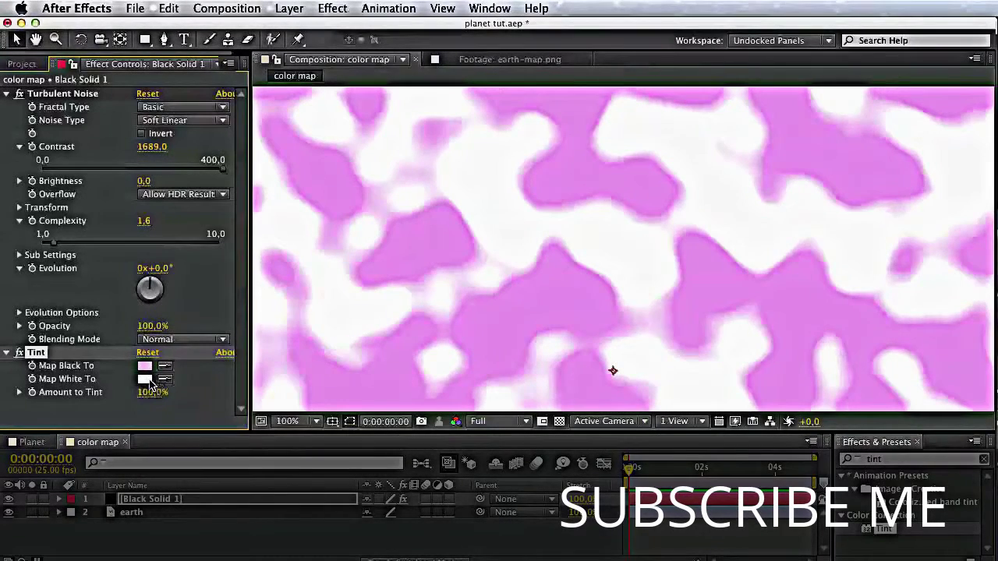
pyautogui.click(145, 379)
pyautogui.click(860, 432)
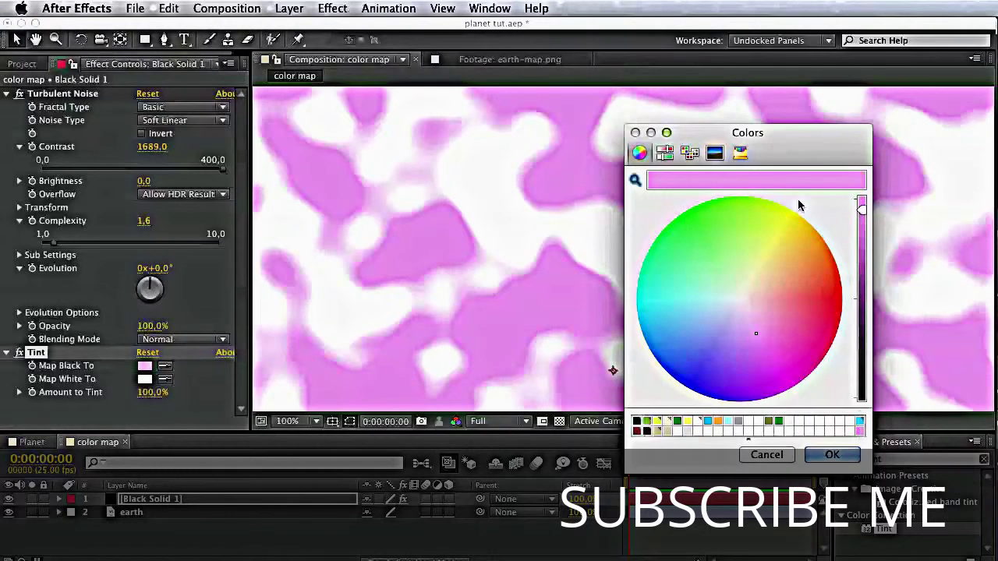
pyautogui.click(664, 153)
pyautogui.moveTo(702, 264); pyautogui.dragTo(674, 262)
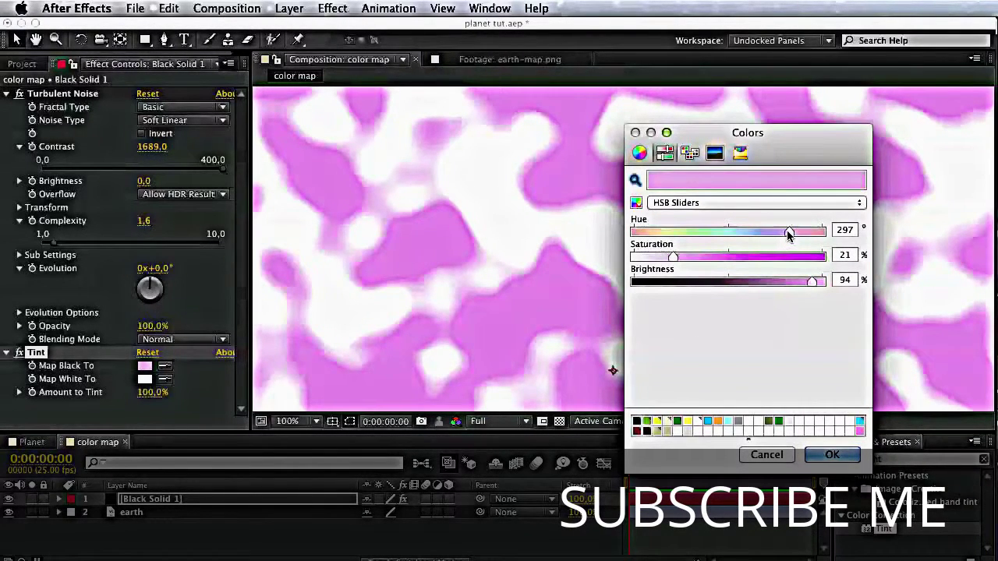
pyautogui.moveTo(668, 265); pyautogui.dragTo(664, 263)
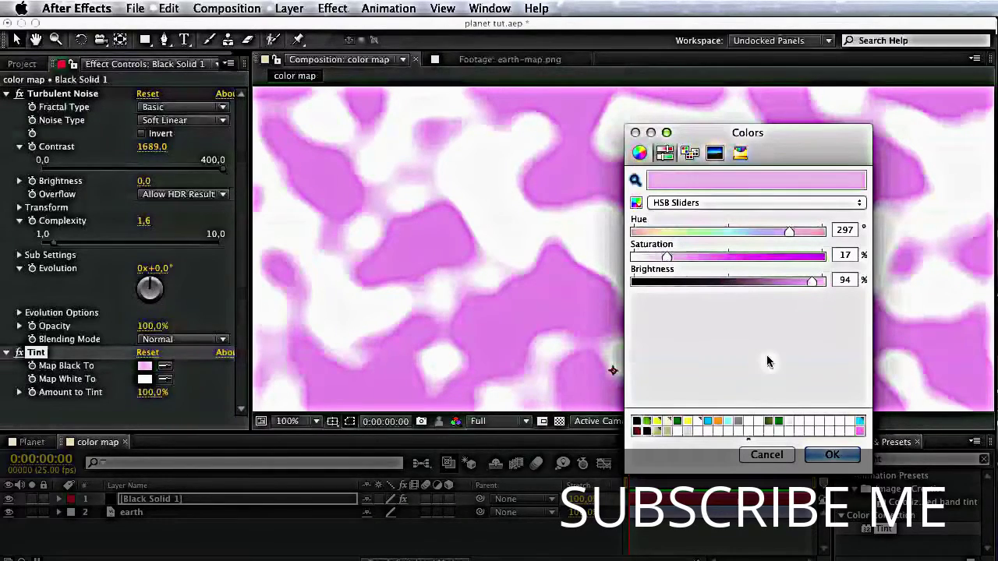
pyautogui.click(826, 454)
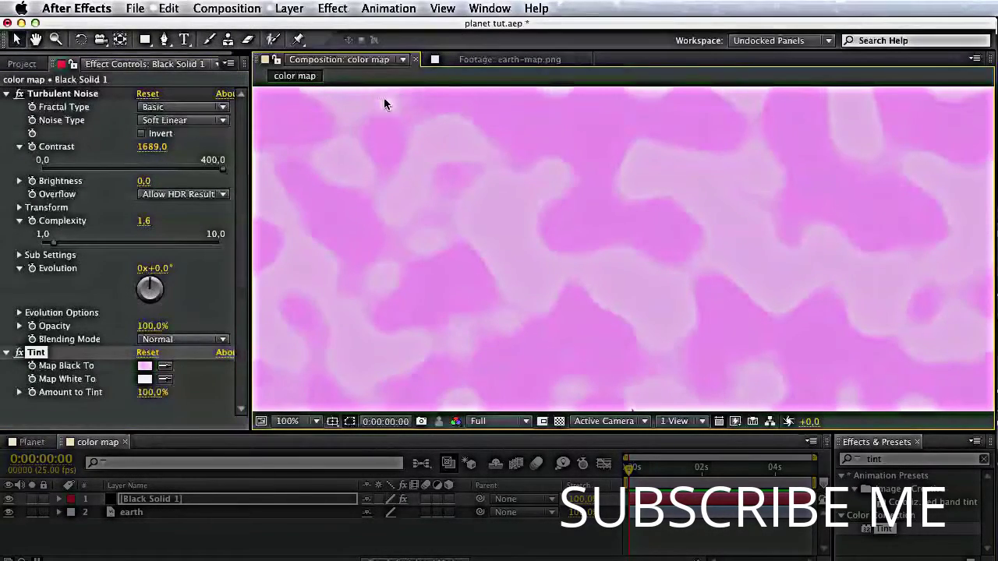
# Open the Planet composition and add the color map comp to its timeline
pyautogui.click(30, 63)
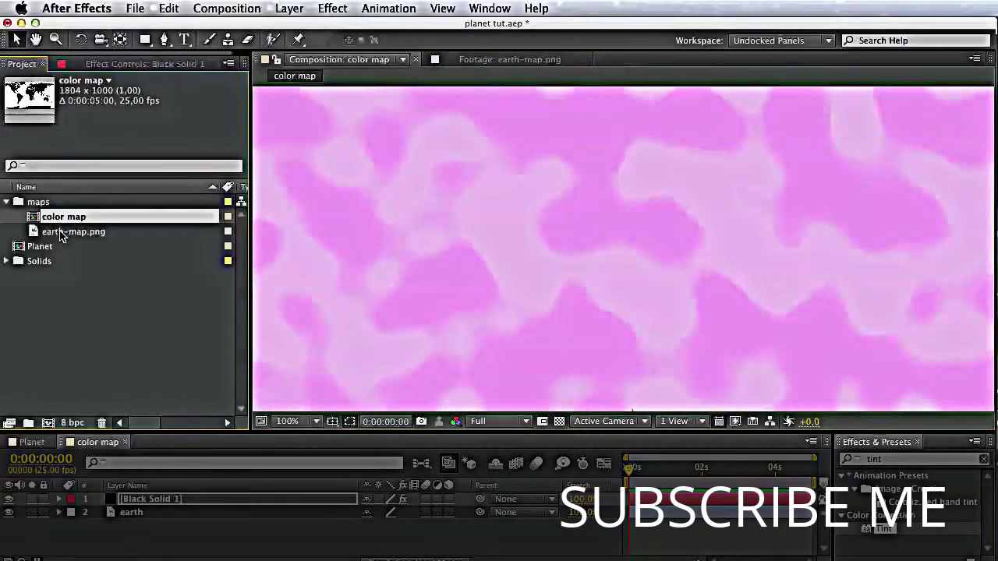
pyautogui.doubleClick(43, 247)
pyautogui.moveTo(60, 218); pyautogui.dragTo(54, 545)
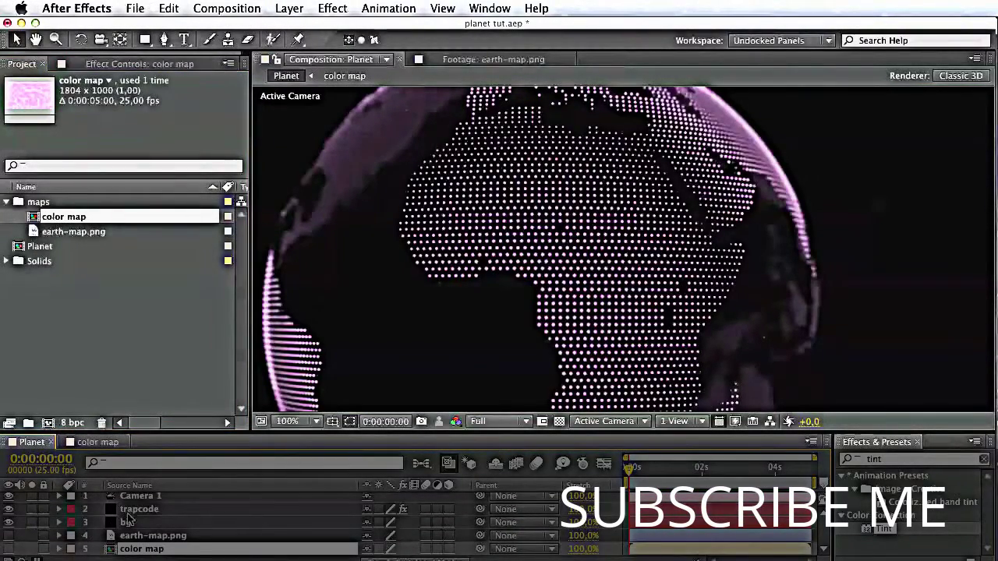
# Set the trapcode layer's Form Color and Alpha layer map to '5. color map'
pyautogui.click(127, 511)
pyautogui.press('F3')
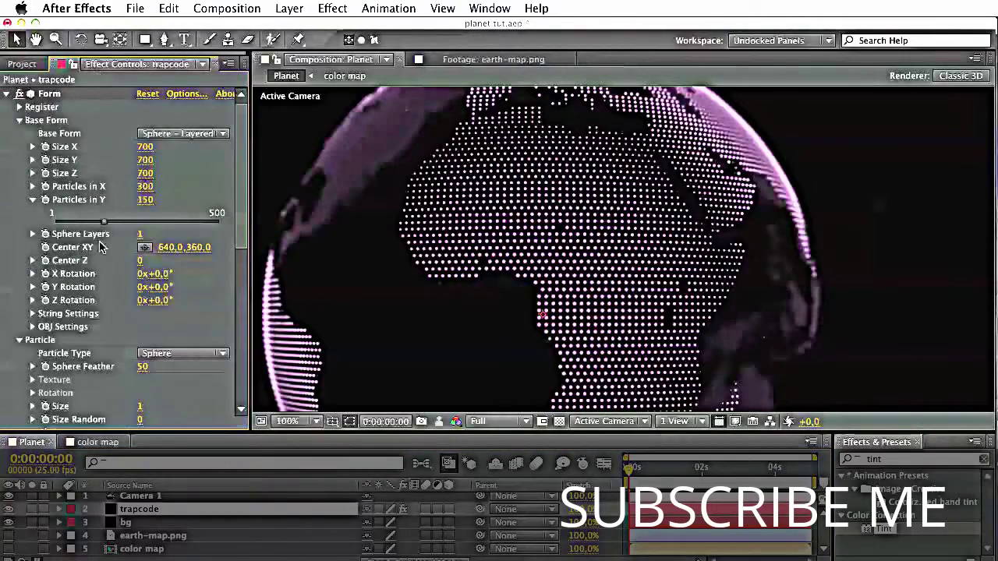
pyautogui.scroll(-5, 94, 195)
pyautogui.scroll(-4, 89, 164)
pyautogui.scroll(-2, 88, 149)
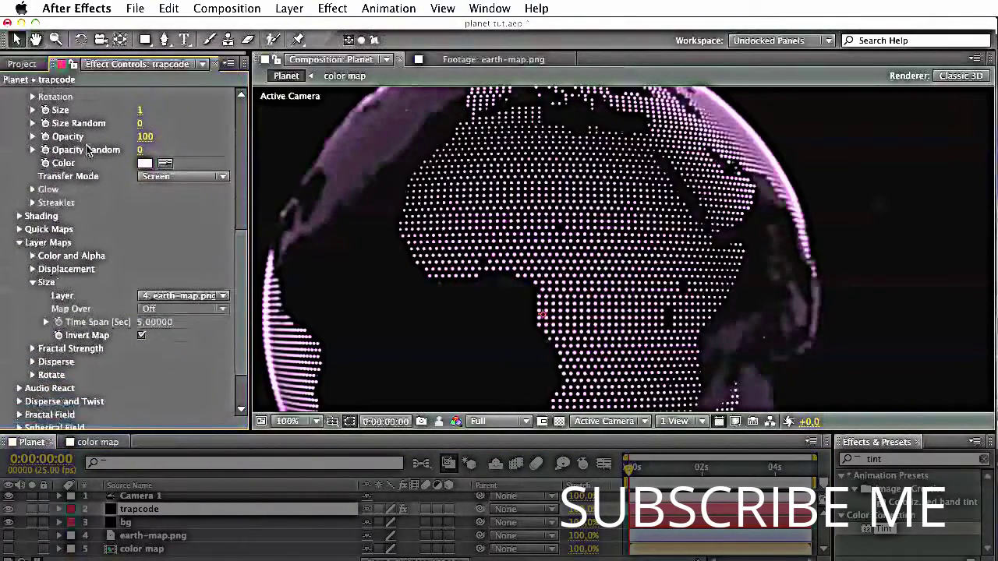
pyautogui.click(32, 257)
pyautogui.click(183, 269)
pyautogui.click(191, 352)
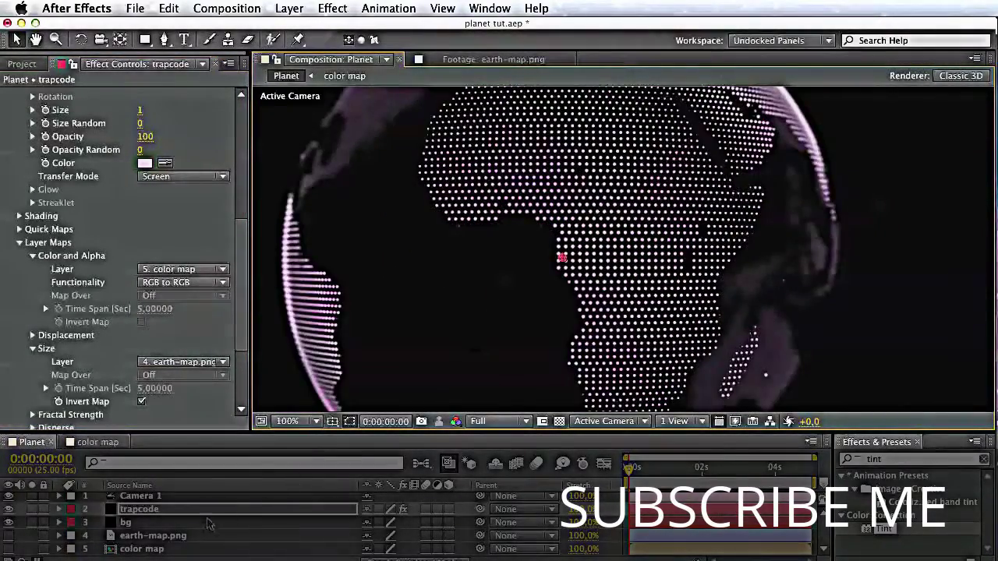
# Change Tint's Map White To to cyan (hue 196, 66% saturation) in the color map comp
pyautogui.click(167, 549)
pyautogui.doubleClick(167, 549)
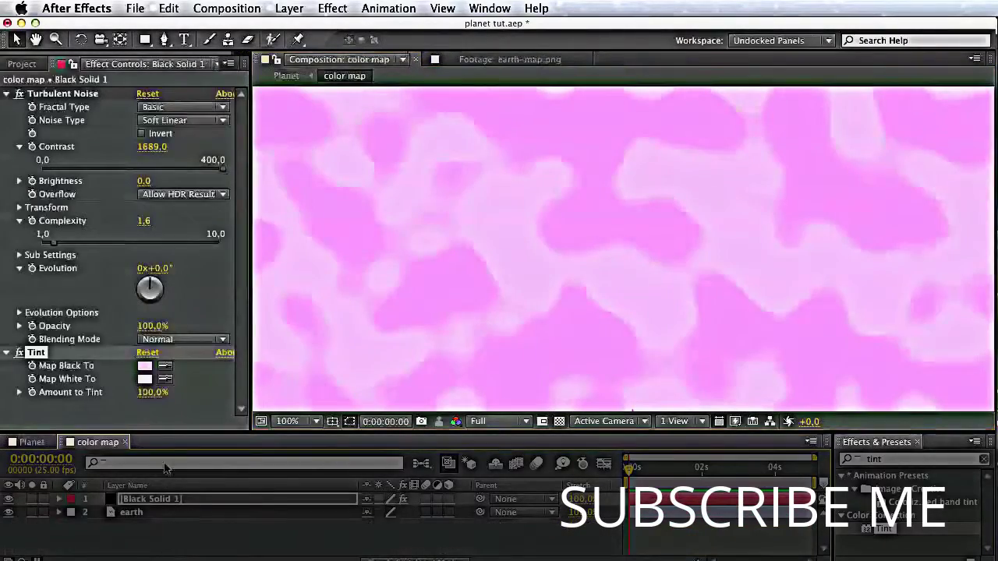
pyautogui.click(145, 380)
pyautogui.click(860, 423)
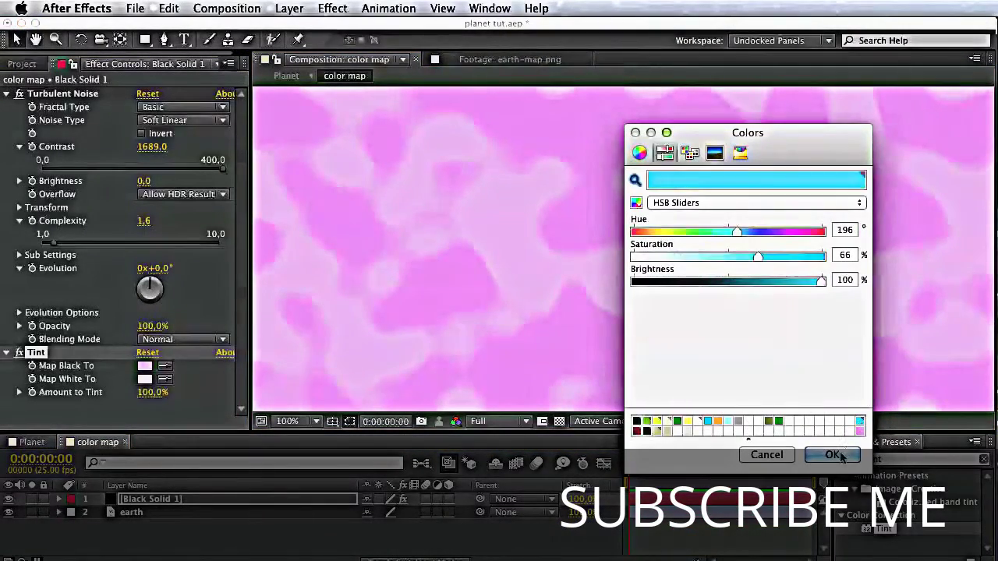
pyautogui.click(831, 455)
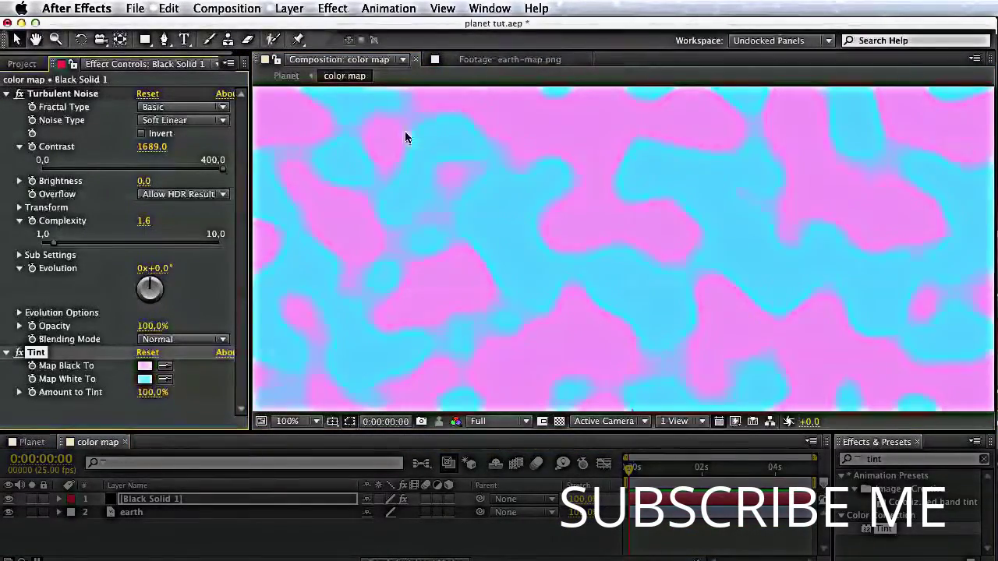
pyautogui.click(285, 76)
pyautogui.press('v')
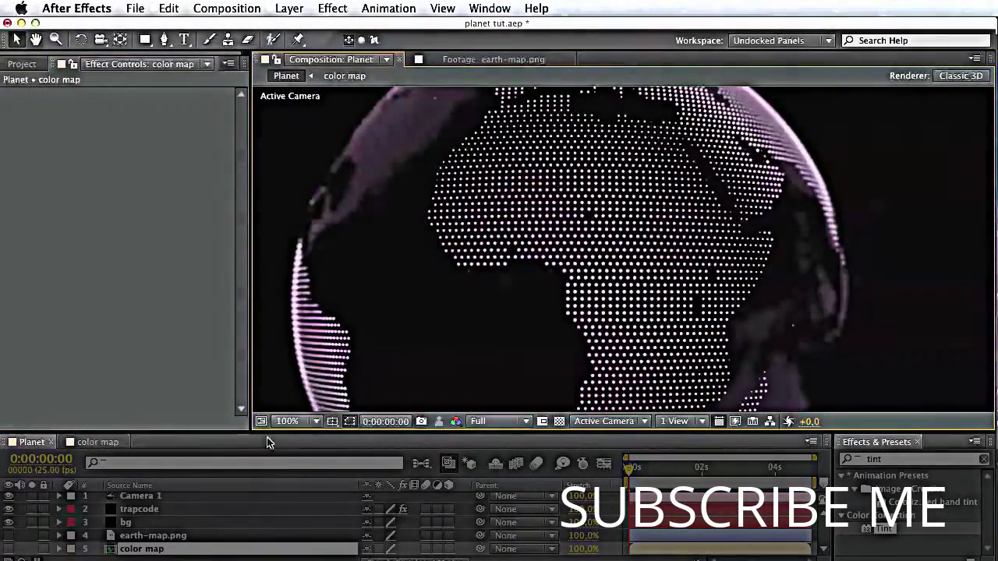
pyautogui.doubleClick(178, 549)
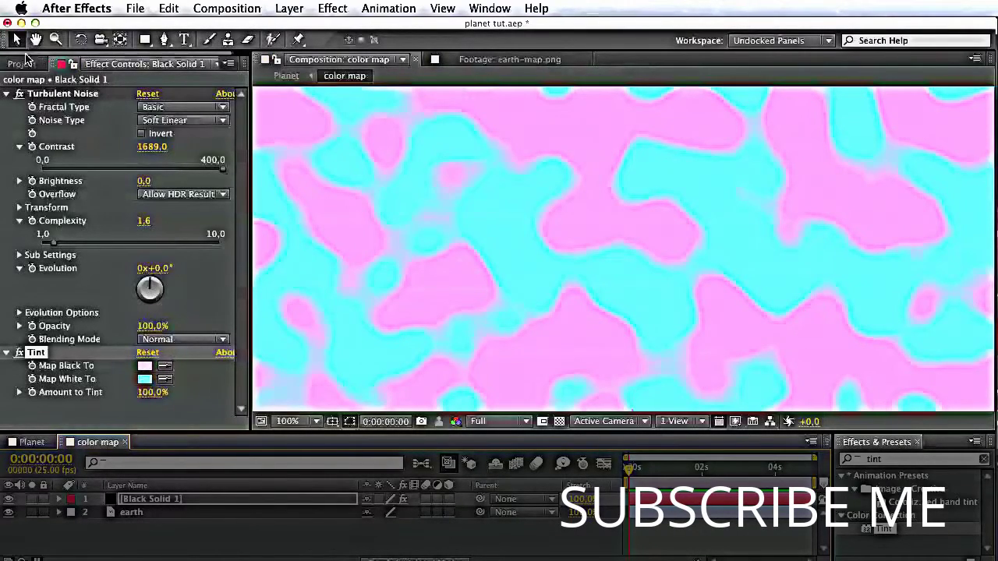
pyautogui.click(285, 76)
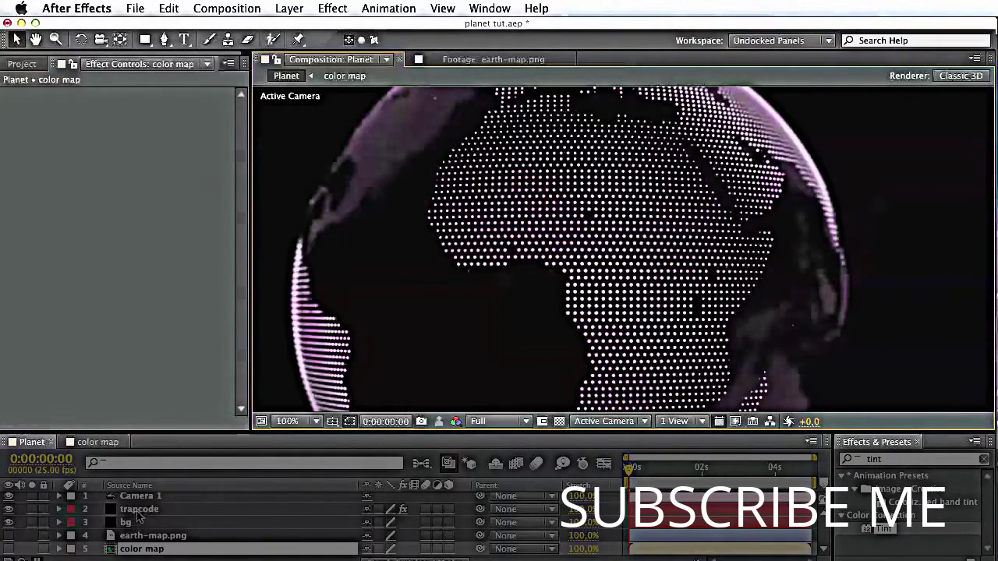
# Drag the trapcode layer's Form Particle Sphere Feather down to 0 for hard-edged dots
pyautogui.click(137, 509)
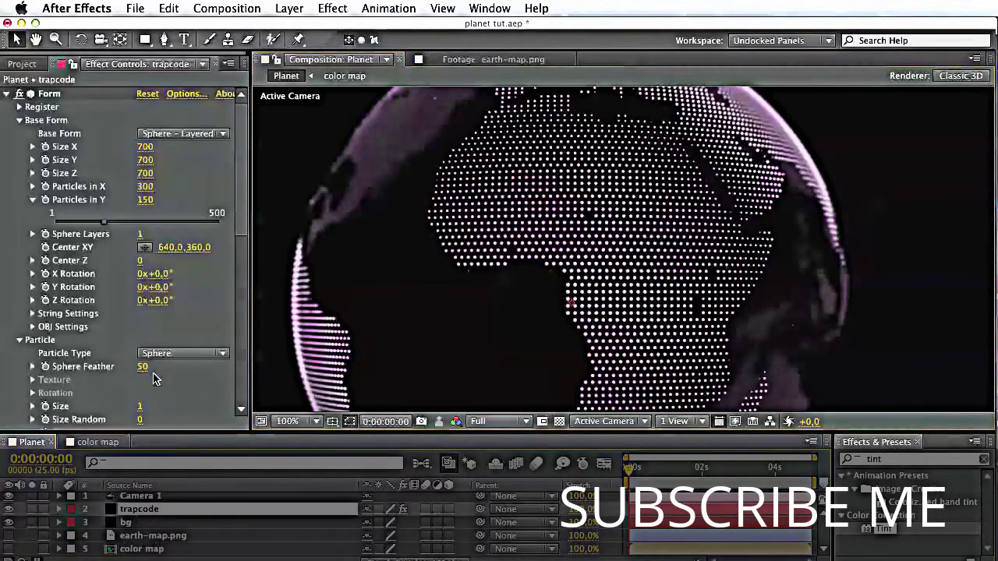
pyautogui.scroll(-5, 180, 374)
pyautogui.scroll(5, 56, 196)
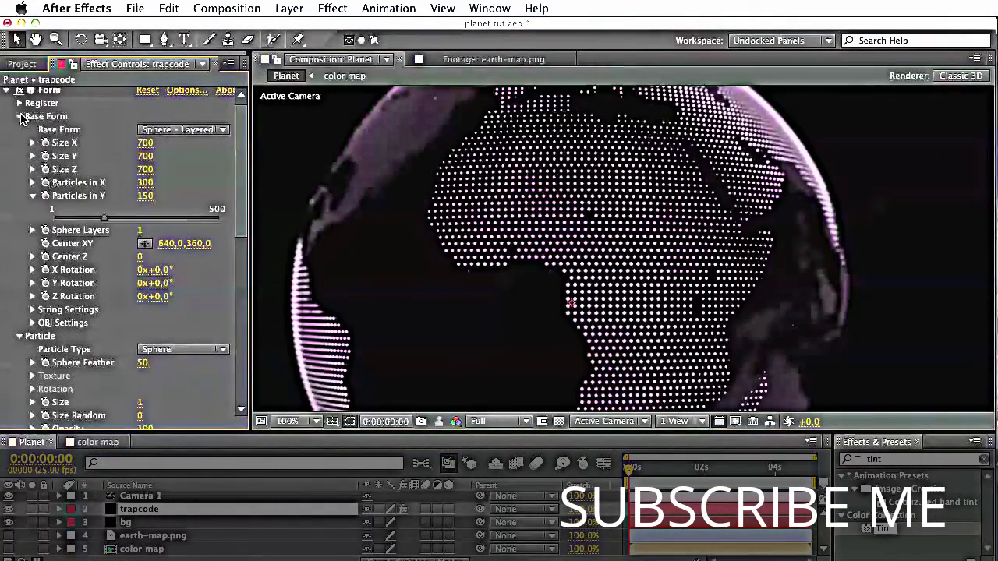
pyautogui.click(20, 117)
pyautogui.click(20, 129)
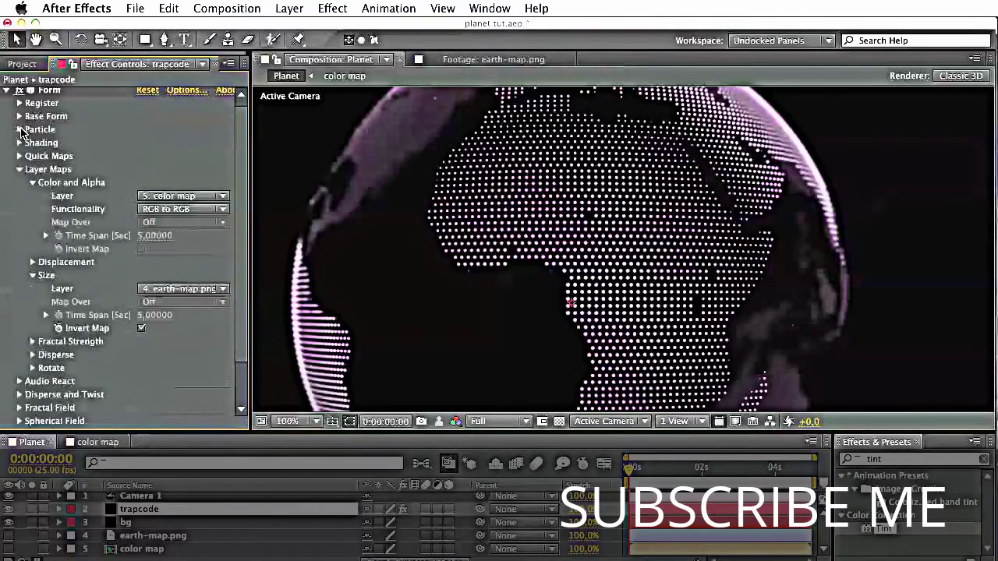
pyautogui.click(19, 129)
pyautogui.click(33, 156)
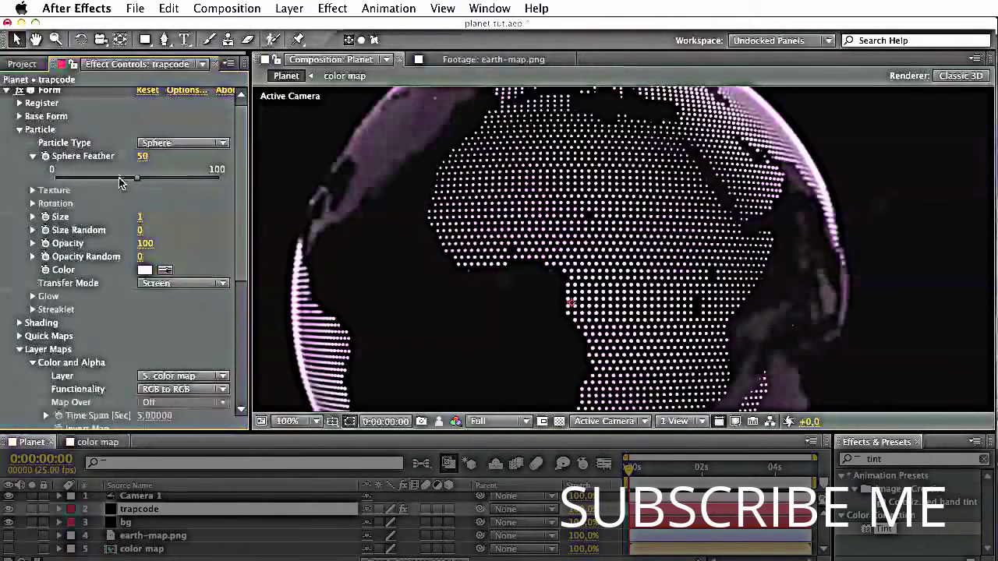
pyautogui.moveTo(135, 178)
pyautogui.mouseDown()
pyautogui.moveTo(69, 178)
pyautogui.moveTo(176, 179)
pyautogui.moveTo(51, 180)
pyautogui.mouseUp()
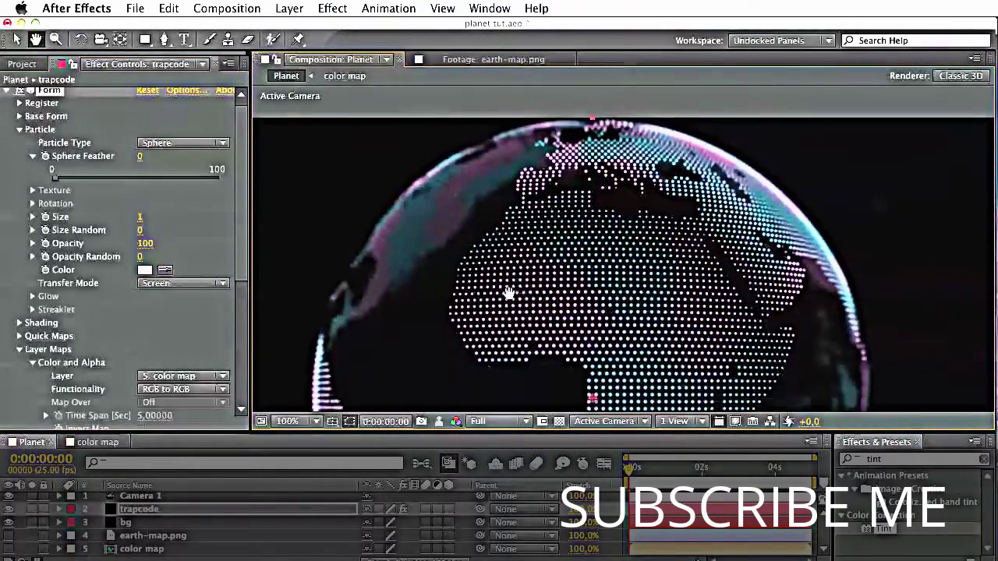
pyautogui.scroll(-5, 183, 343)
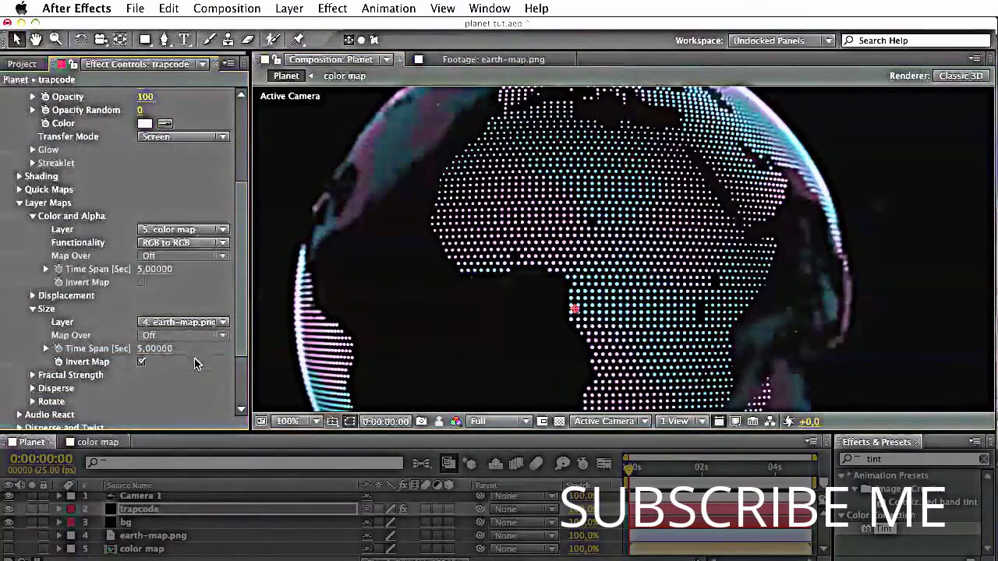
pyautogui.scroll(-3, 194, 319)
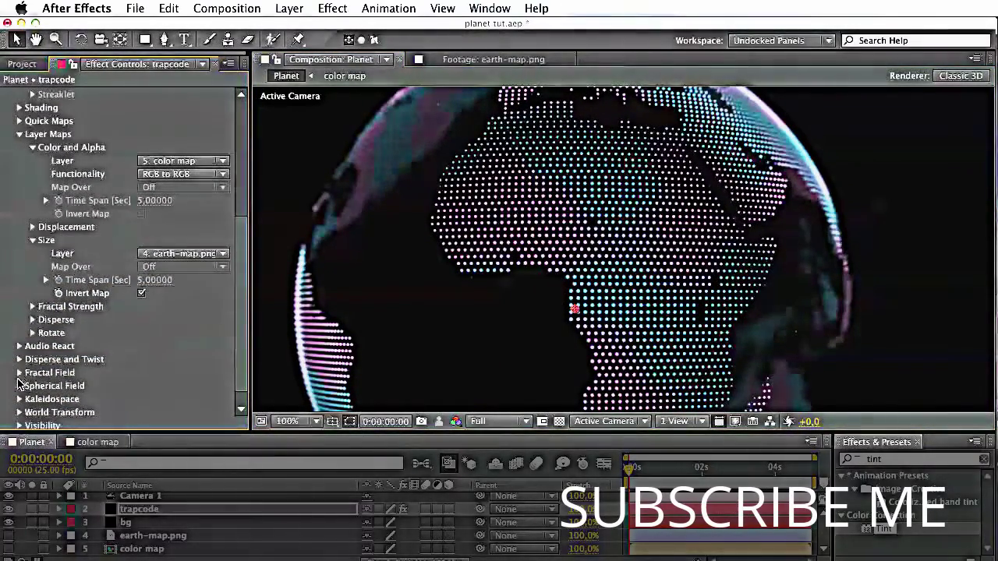
pyautogui.scroll(1, 47, 342)
pyautogui.scroll(1, 48, 343)
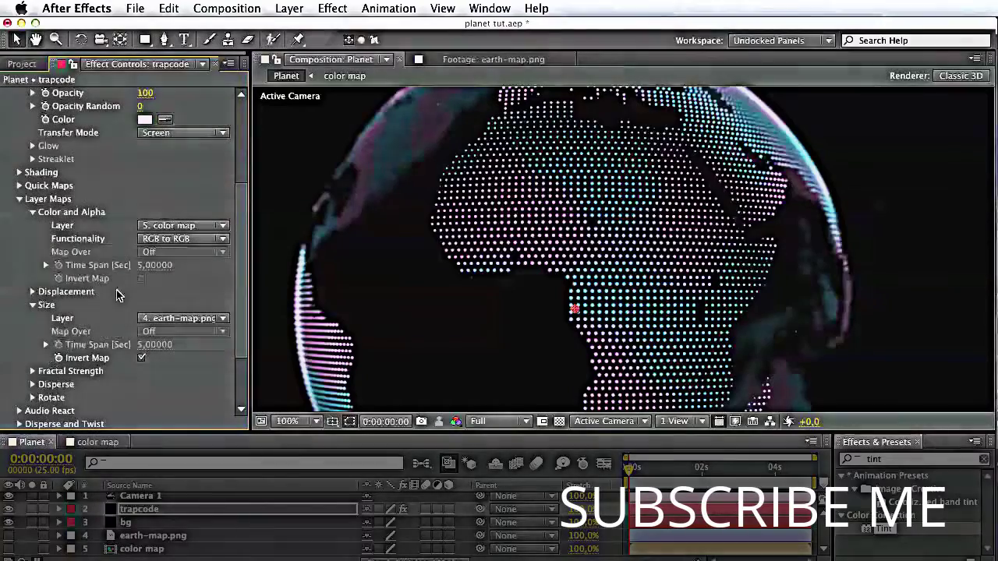
# Set Tint's Map White To to a pale pink in the color map comp
pyautogui.doubleClick(163, 549)
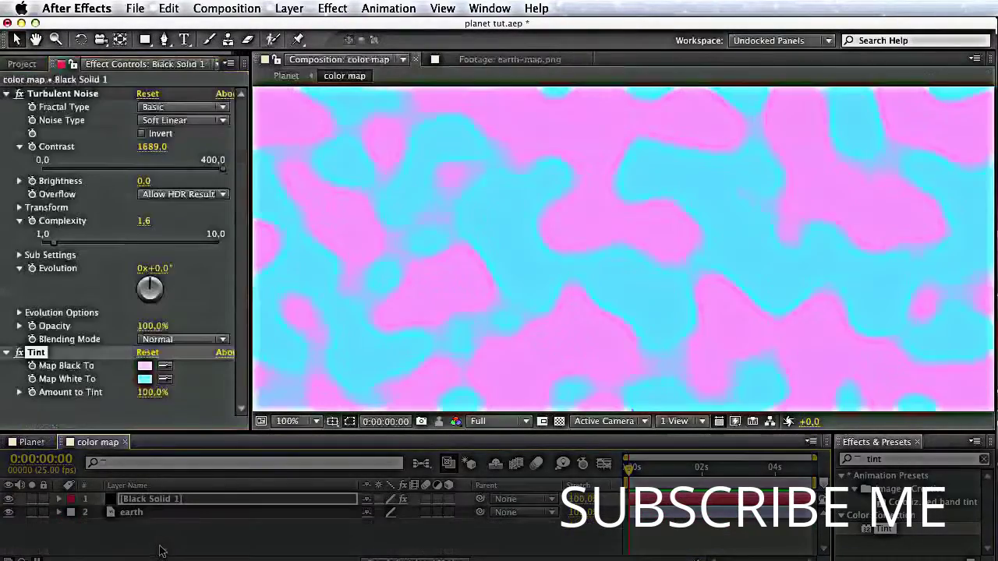
pyautogui.click(144, 378)
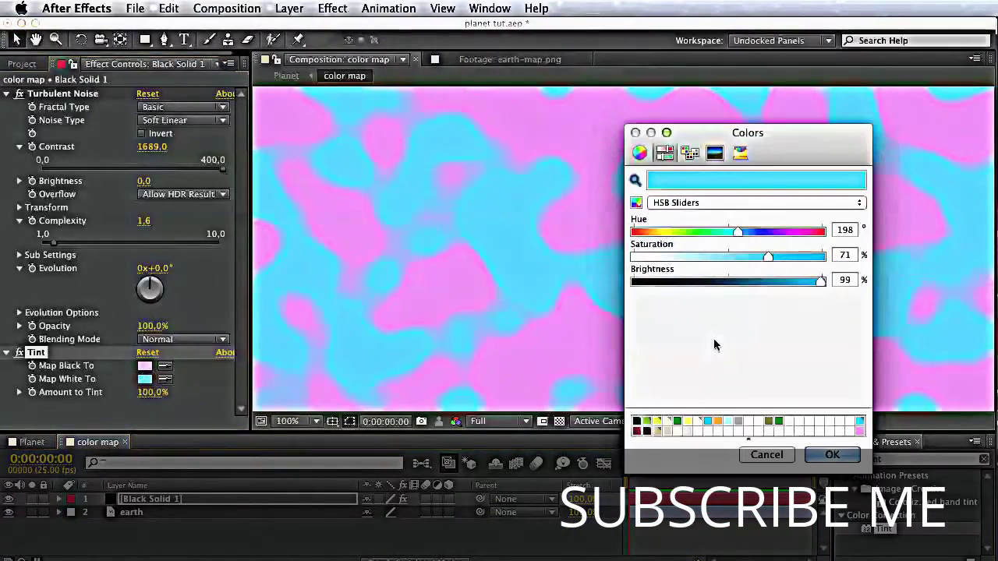
pyautogui.click(859, 430)
pyautogui.moveTo(689, 257); pyautogui.dragTo(649, 258)
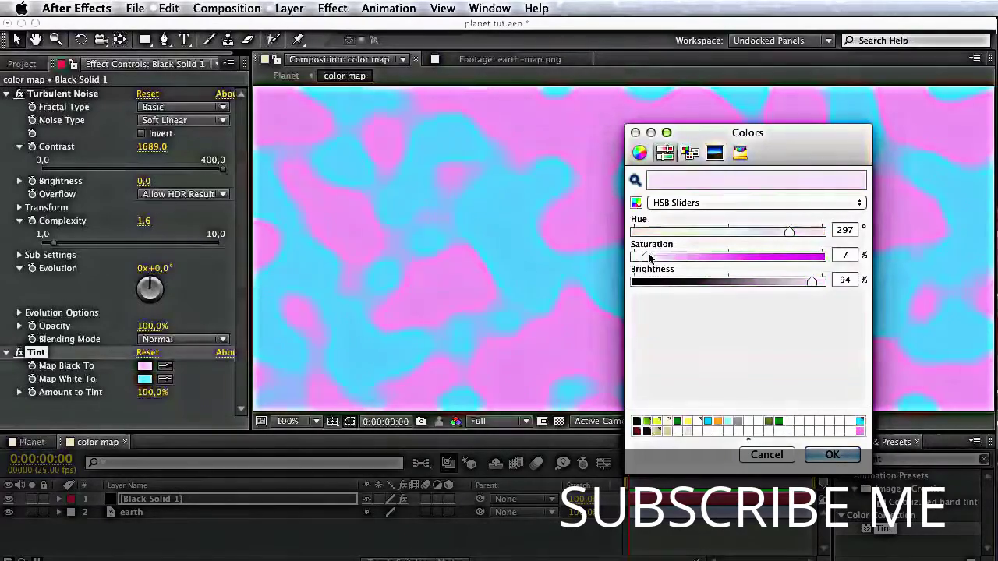
pyautogui.click(832, 455)
# Raise the trapcode layer's Sphere Feather to 3 in the Planet comp
pyautogui.click(286, 75)
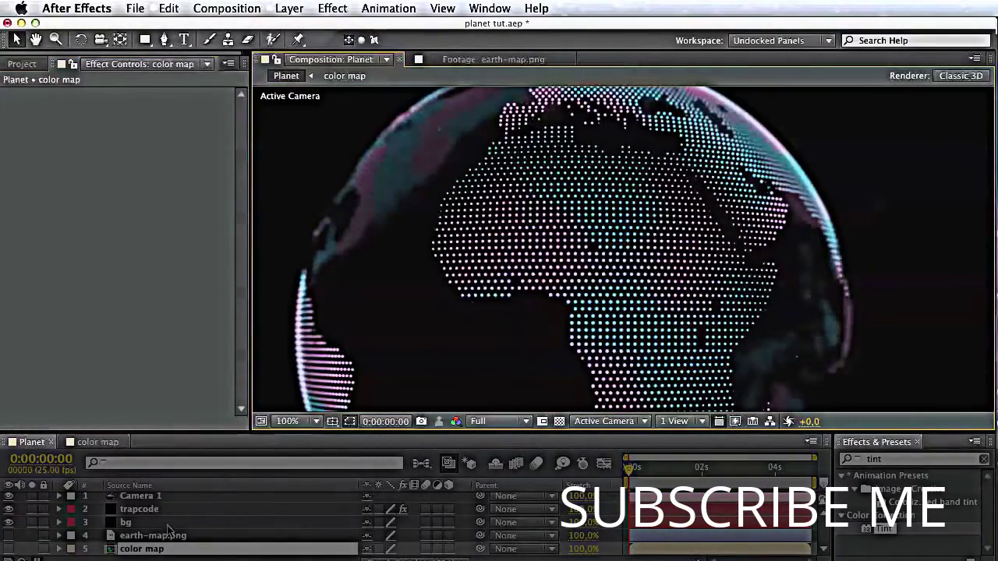
pyautogui.click(168, 510)
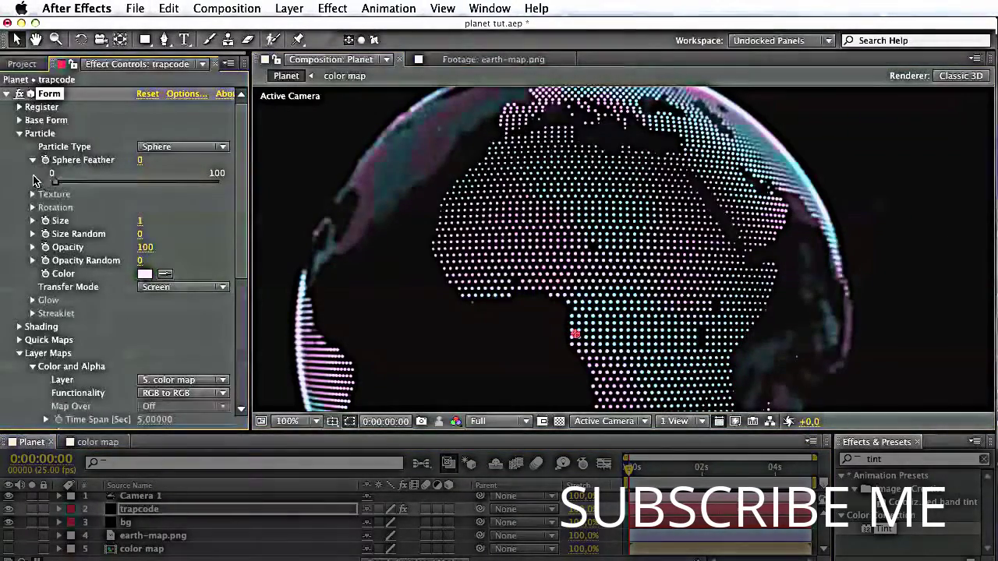
pyautogui.moveTo(54, 181)
pyautogui.mouseDown()
pyautogui.moveTo(90, 183)
pyautogui.moveTo(58, 179)
pyautogui.mouseUp()
pyautogui.moveTo(463, 227); pyautogui.dragTo(451, 211)
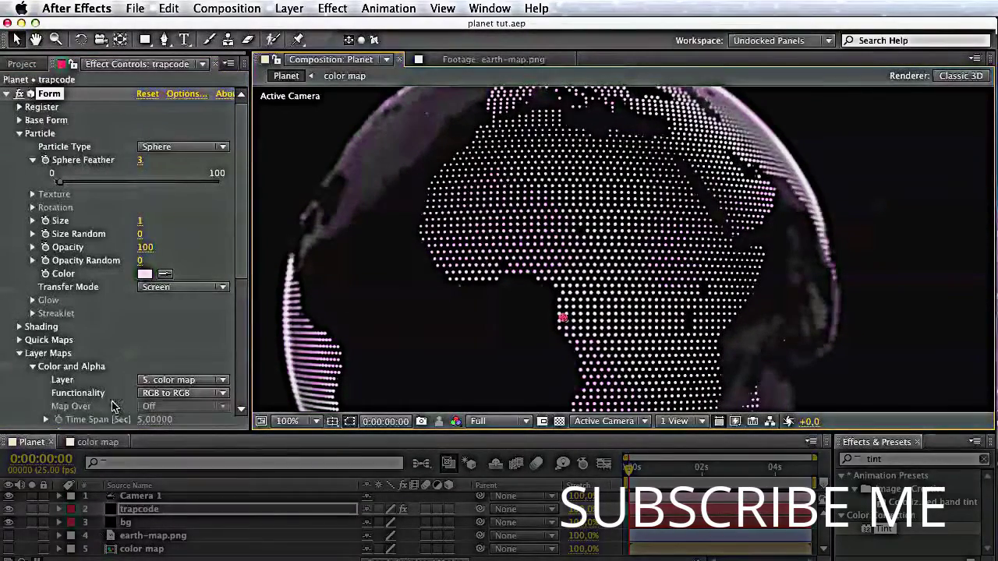
pyautogui.click(27, 62)
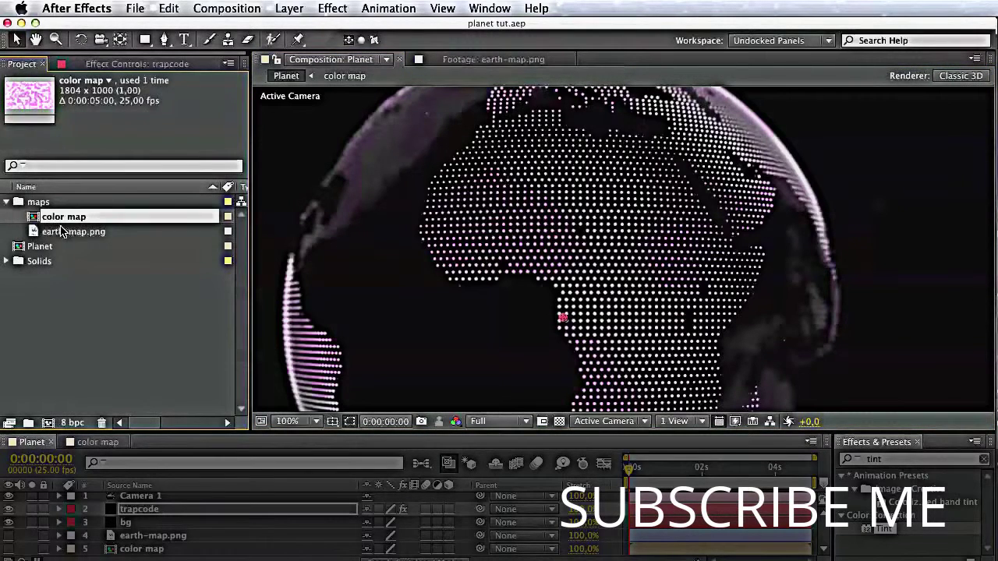
# Create a comp from earth-map.png with both the layer and the comp named 'border'
pyautogui.moveTo(78, 232); pyautogui.dragTo(47, 422)
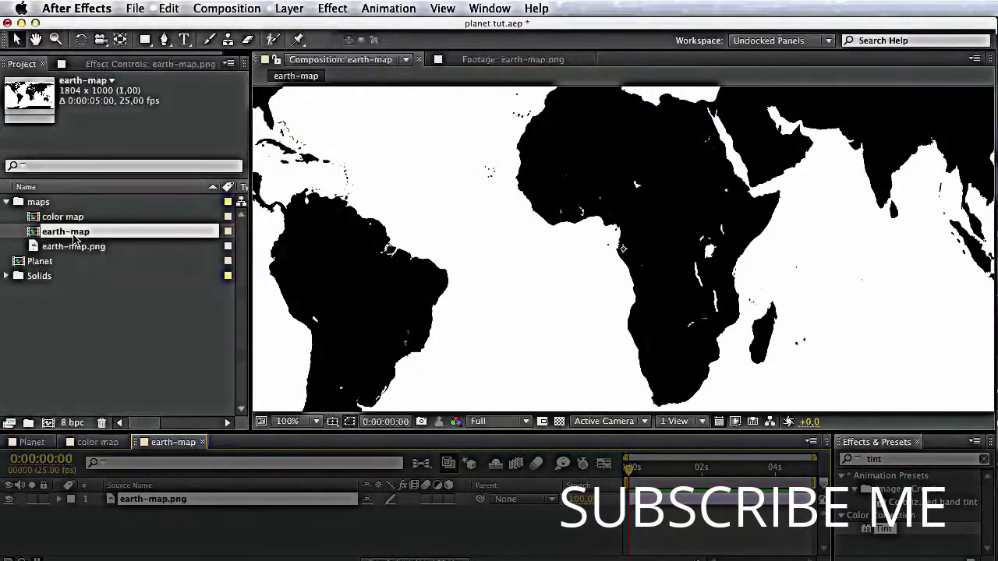
pyautogui.write('border')
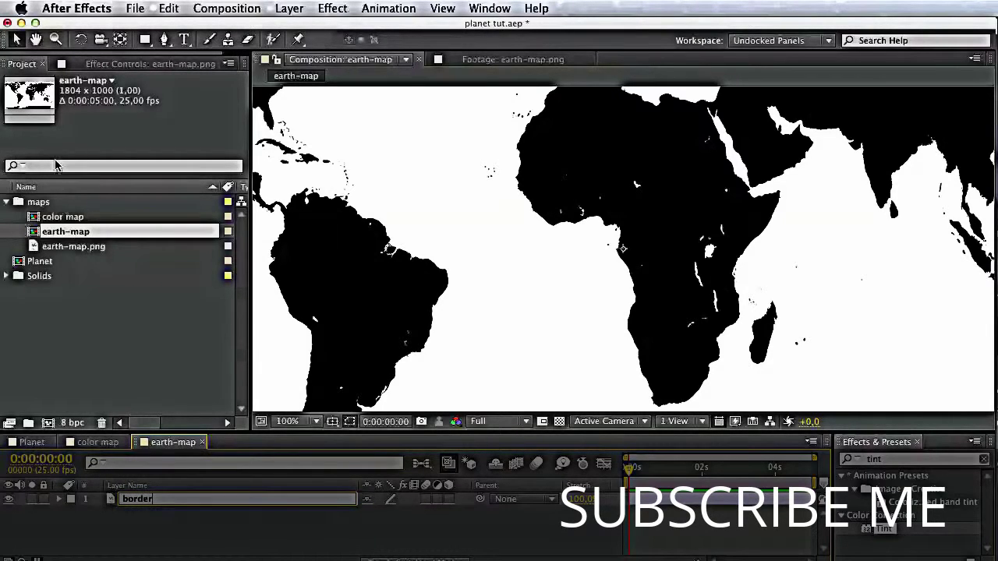
pyautogui.press('Return')
pyautogui.click(78, 227)
pyautogui.press('Return')
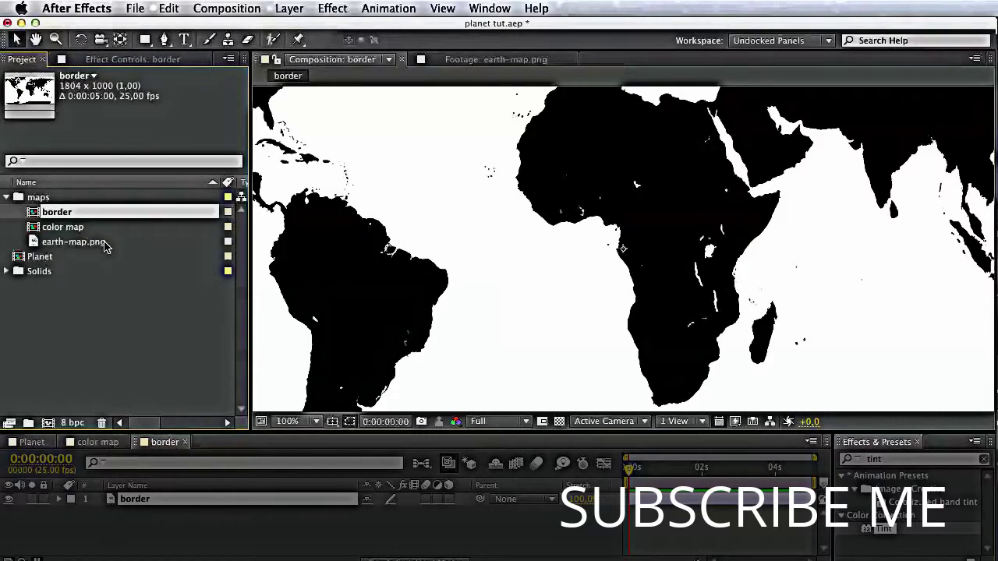
# Search for 'edge f' and apply Edge Finder to the border layer
pyautogui.click(888, 461)
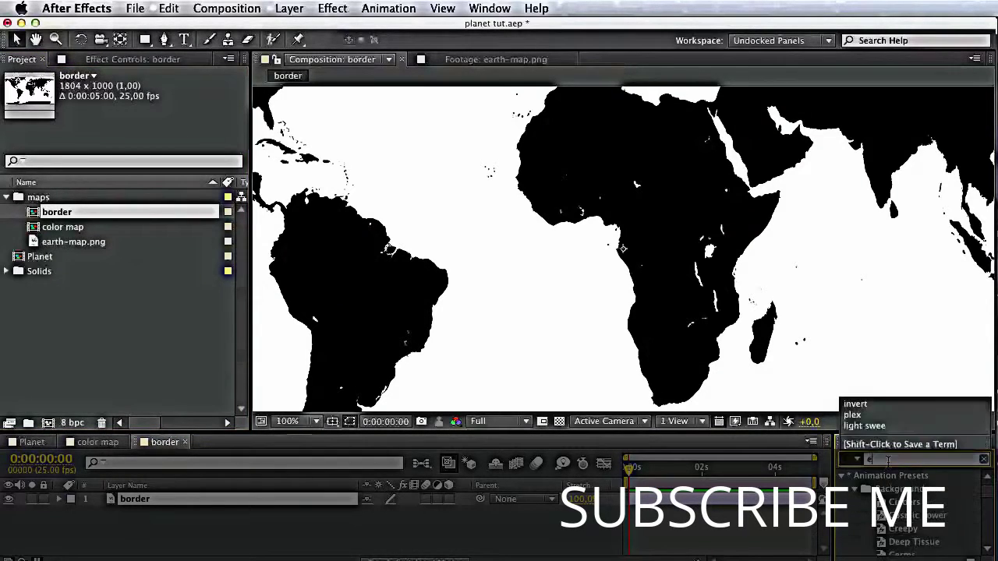
pyautogui.write('edge f')
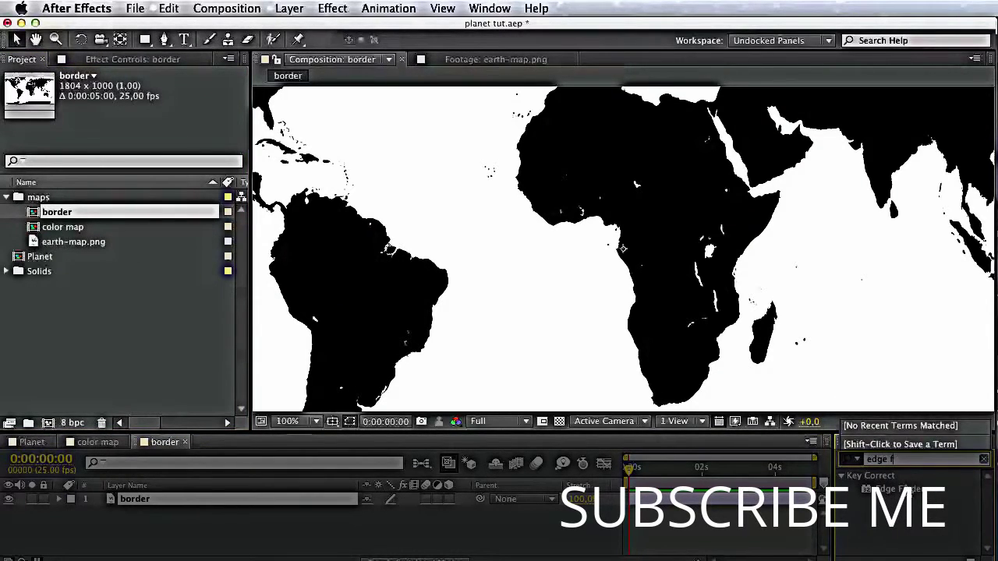
pyautogui.moveTo(897, 489); pyautogui.dragTo(234, 499)
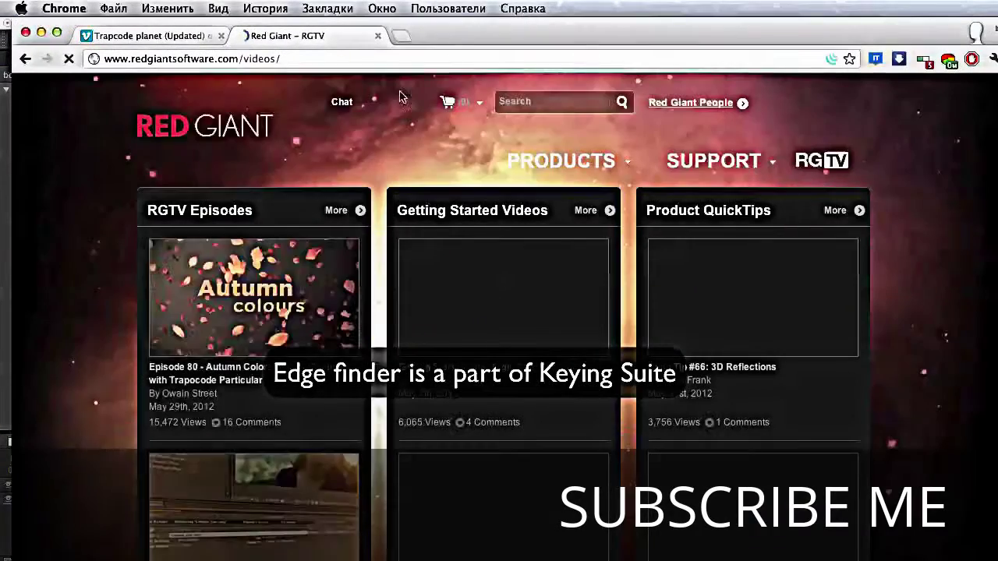
# Go to the Keying Suite product page from Red Giant's Products menu
pyautogui.moveTo(561, 160)
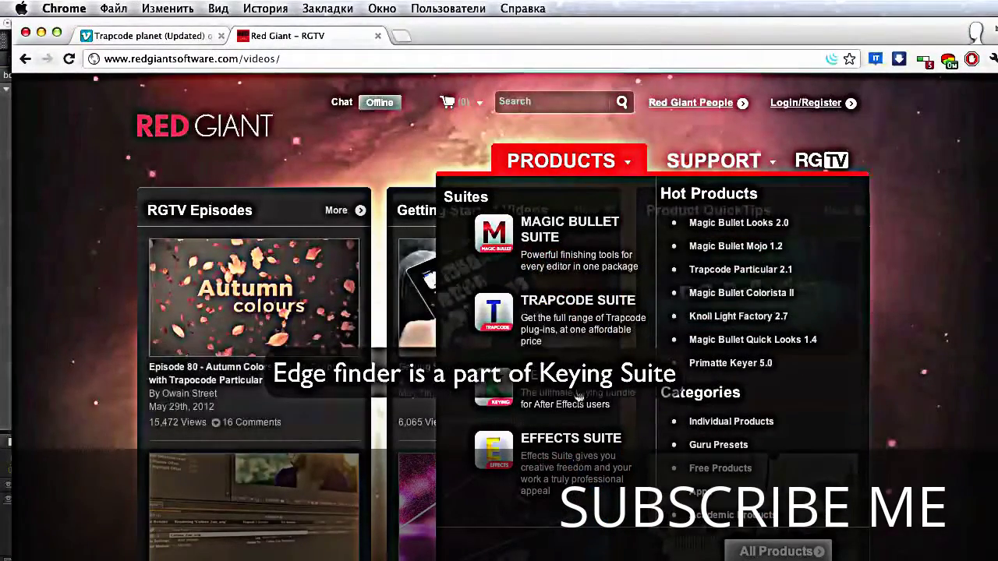
pyautogui.click(584, 386)
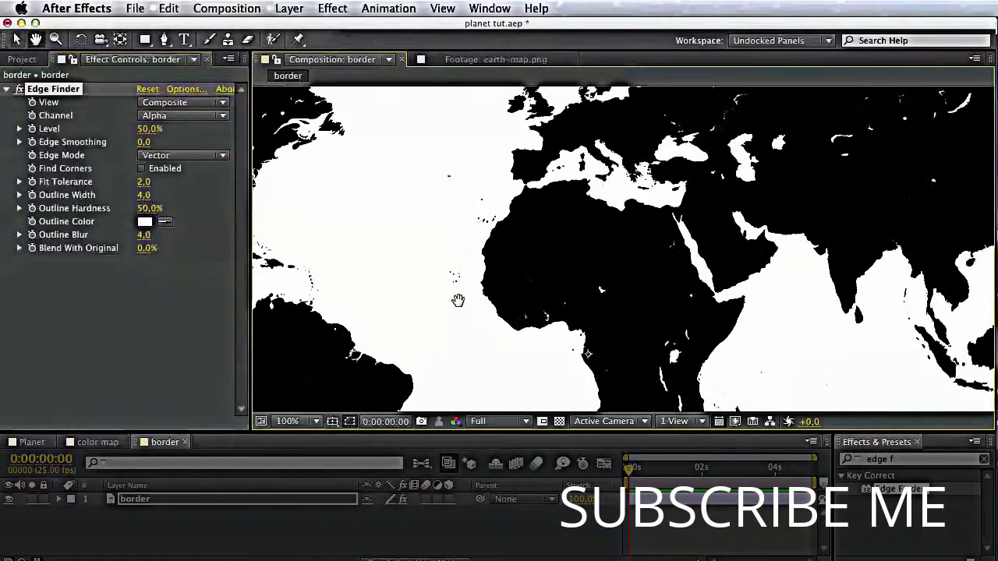
# Set Edge Finder to Outline view, Lightness channel, Raster edge mode and Outline Width 14.1
pyautogui.click(154, 102)
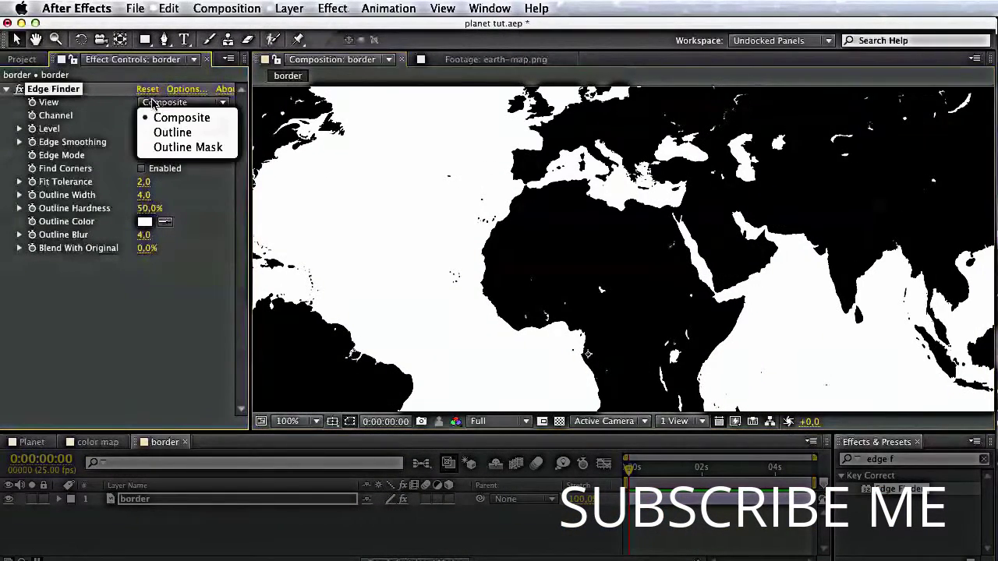
pyautogui.click(170, 132)
pyautogui.click(168, 116)
pyautogui.click(175, 205)
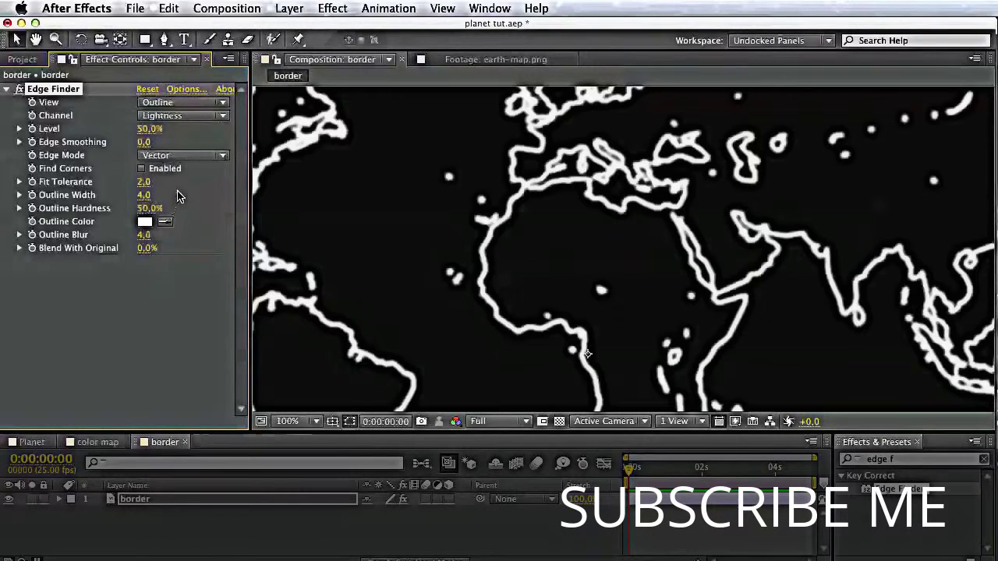
pyautogui.moveTo(146, 182); pyautogui.dragTo(160, 182)
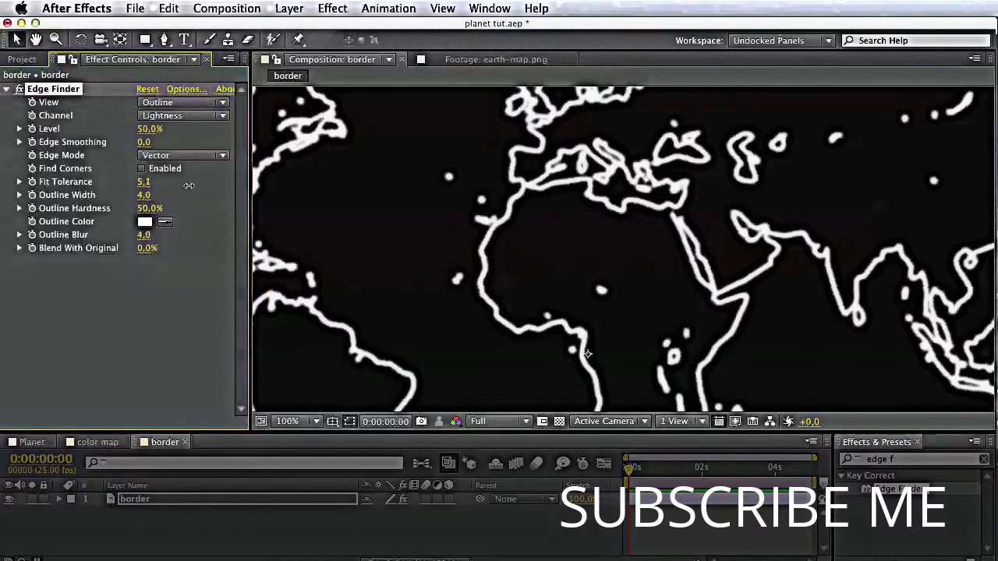
pyautogui.click(177, 155)
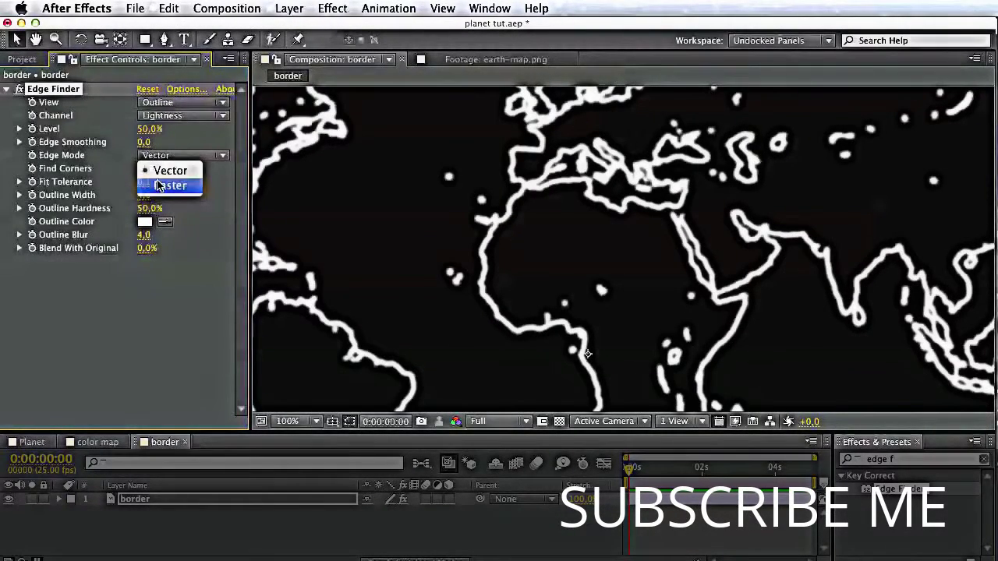
pyautogui.click(171, 185)
pyautogui.moveTo(145, 195)
pyautogui.mouseDown()
pyautogui.moveTo(182, 198)
pyautogui.moveTo(35, 238)
pyautogui.moveTo(94, 234)
pyautogui.mouseUp()
# Place earth-map.png above the border layer and set border's track matte to Luma Inverted Matte
pyautogui.click(50, 60)
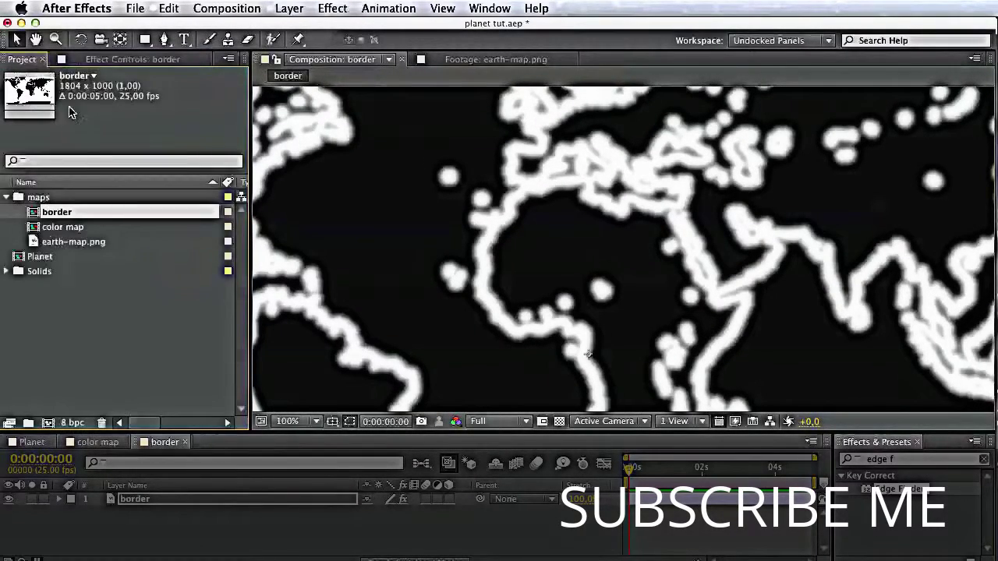
pyautogui.moveTo(69, 242); pyautogui.dragTo(204, 513)
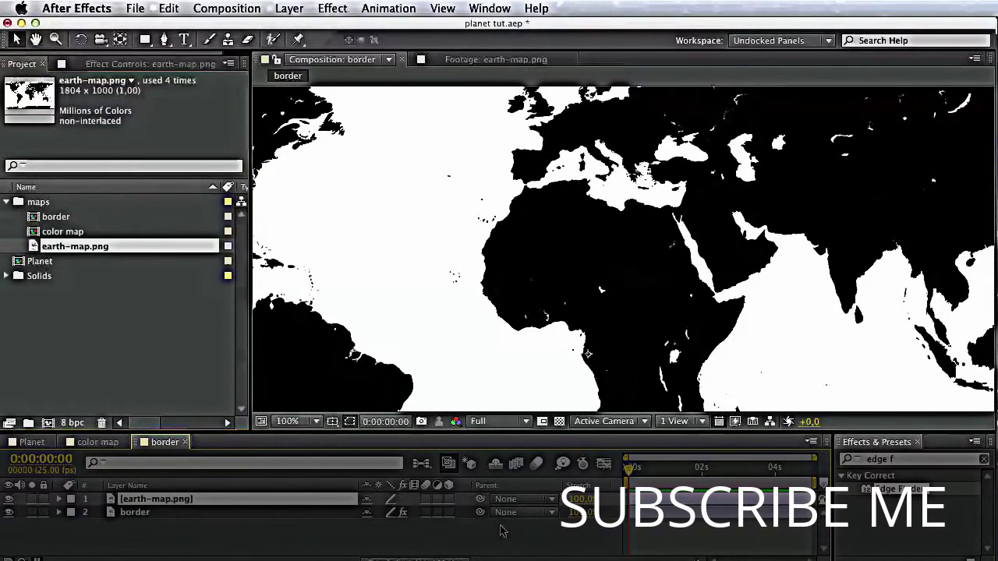
pyautogui.click(502, 531)
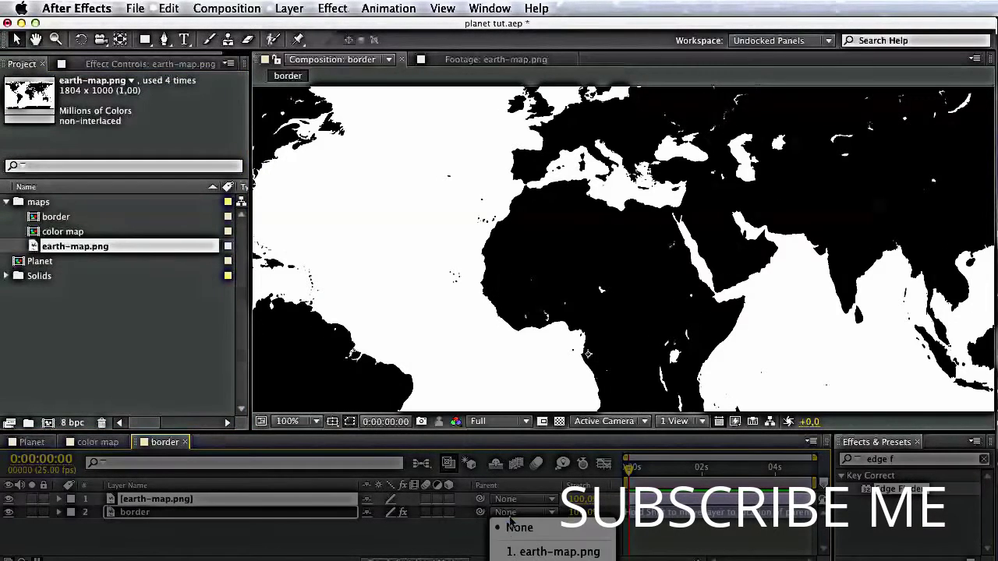
pyautogui.press('Escape')
pyautogui.press('F4')
pyautogui.click(476, 512)
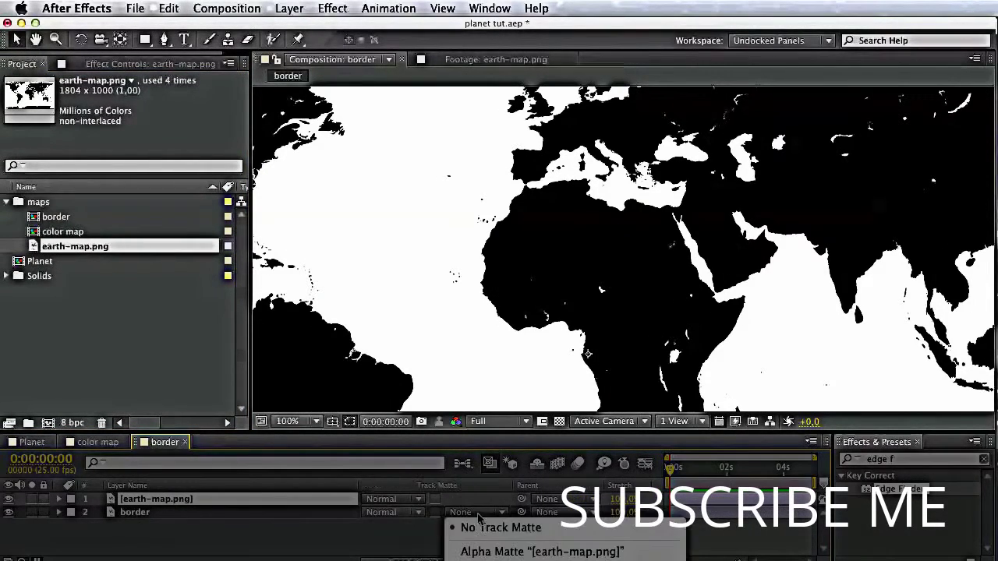
pyautogui.click(492, 558)
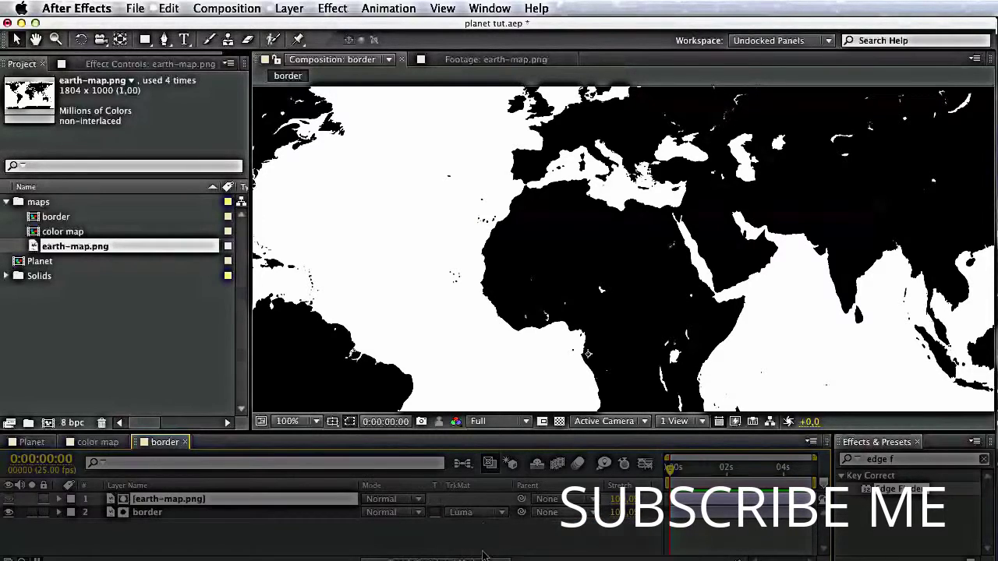
pyautogui.click(481, 512)
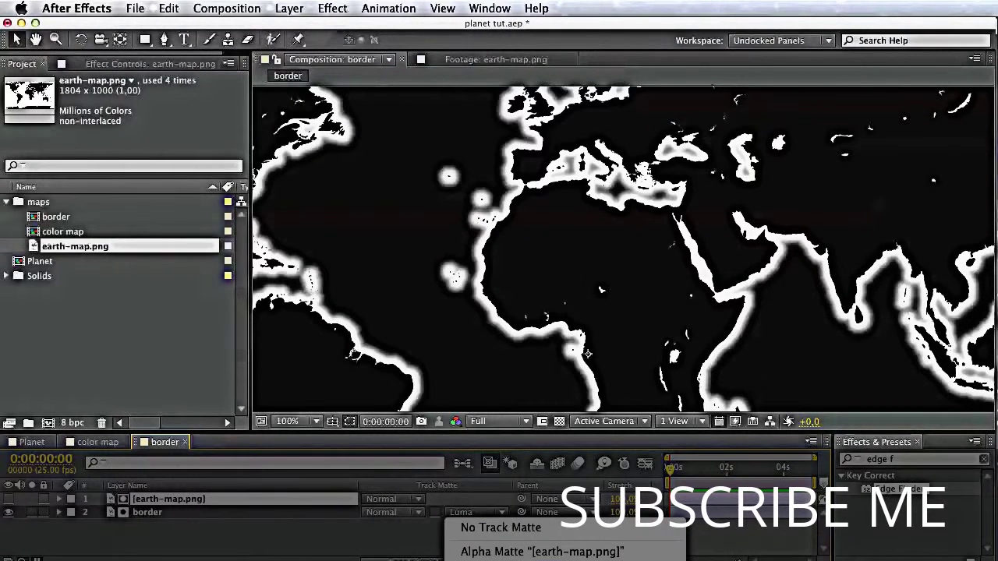
pyautogui.click(499, 558)
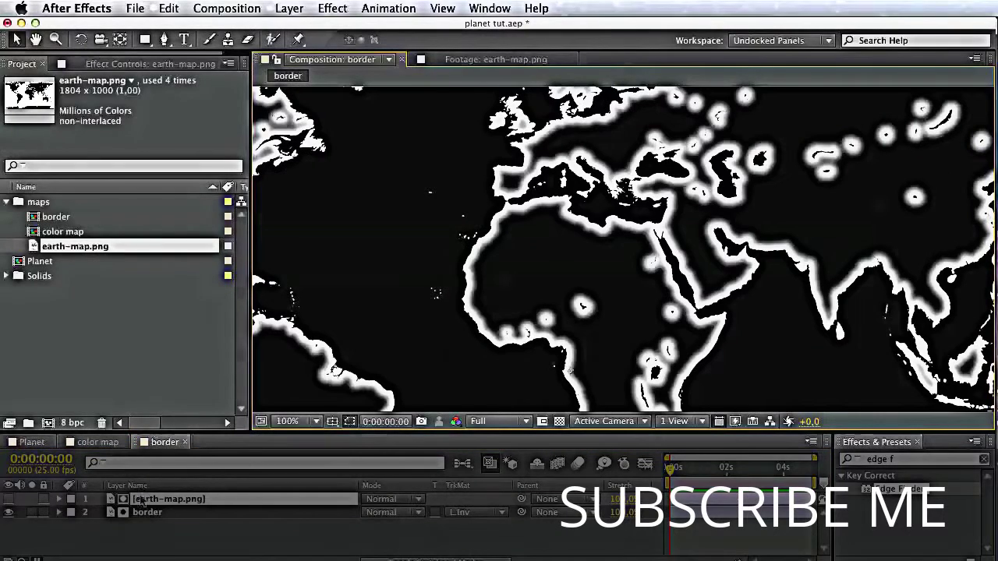
pyautogui.click(145, 512)
# Apply Levels to border with Alpha Input White at 15, and thin the Outline Width to 5.4
pyautogui.click(901, 461)
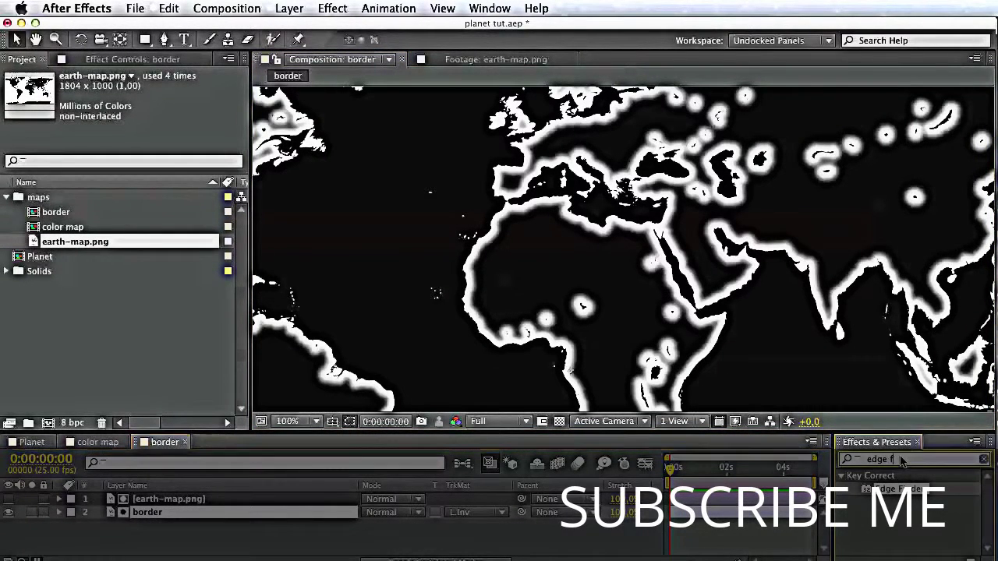
pyautogui.tripleClick(904, 459)
pyautogui.write('level')
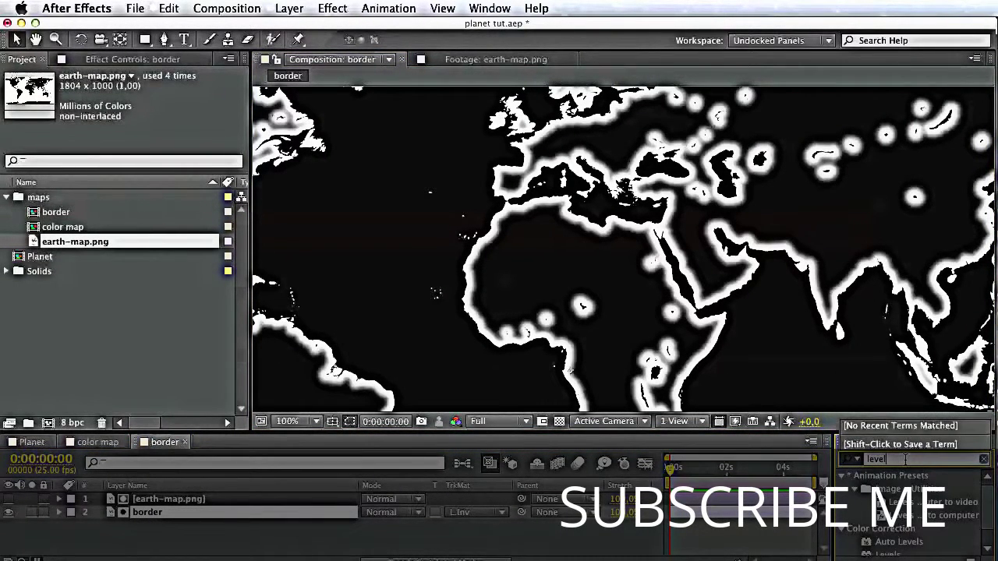
pyautogui.moveTo(887, 536)
pyautogui.mouseDown()
pyautogui.moveTo(106, 325)
pyautogui.moveTo(148, 512)
pyautogui.mouseUp()
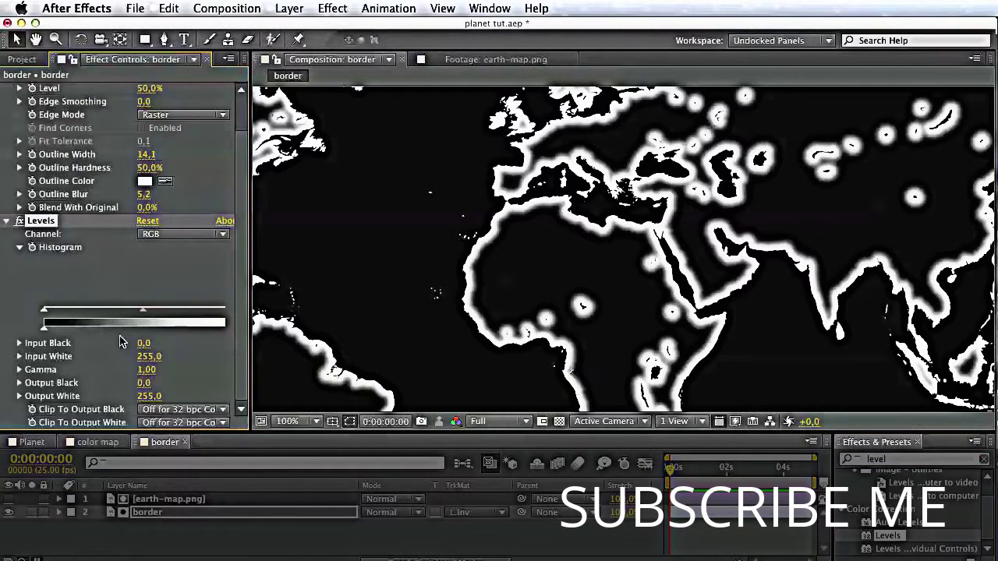
pyautogui.moveTo(250, 378); pyautogui.dragTo(326, 378)
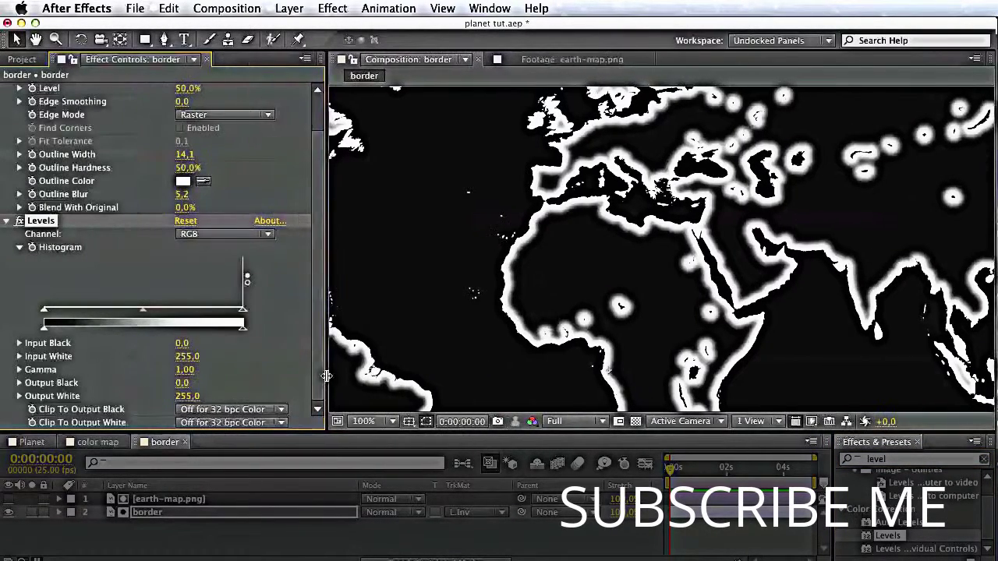
pyautogui.click(248, 234)
pyautogui.click(218, 312)
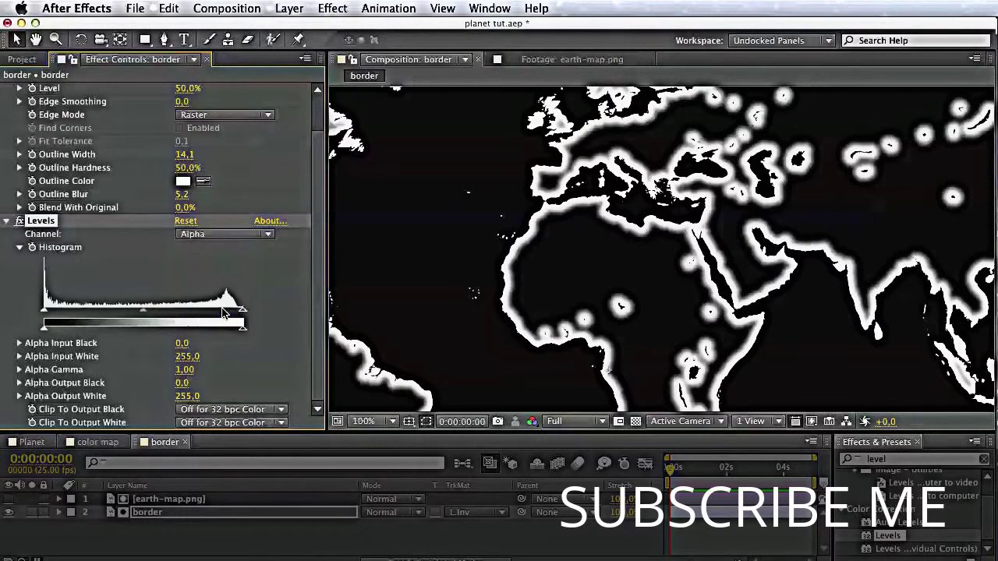
pyautogui.moveTo(241, 312); pyautogui.dragTo(55, 304)
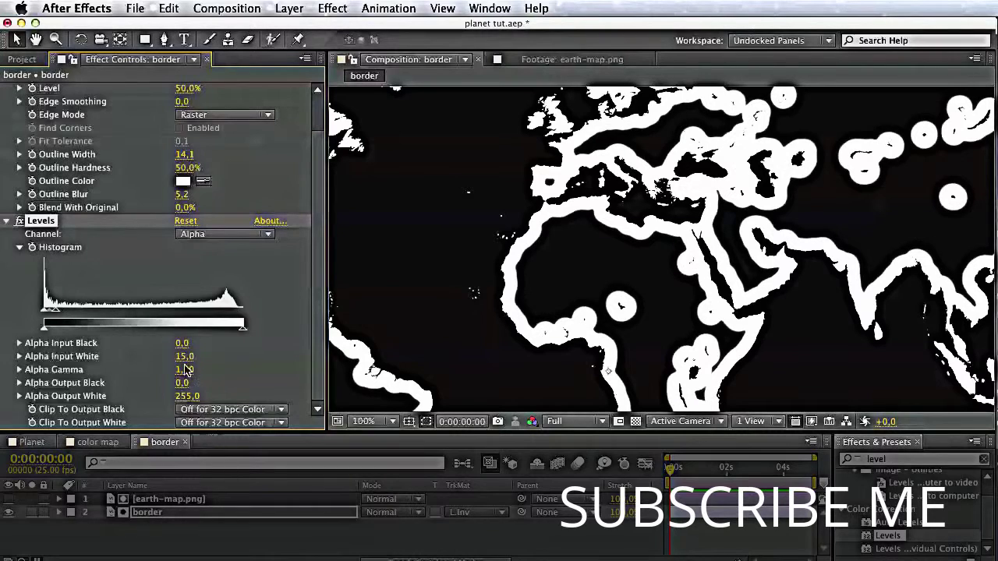
pyautogui.scroll(2, 153, 327)
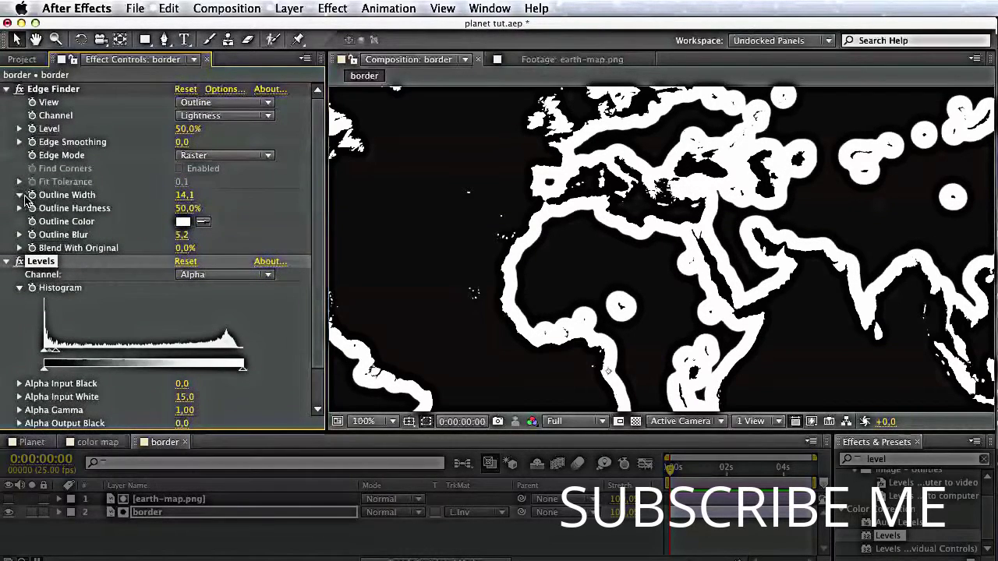
pyautogui.click(19, 195)
pyautogui.moveTo(86, 217); pyautogui.dragTo(67, 220)
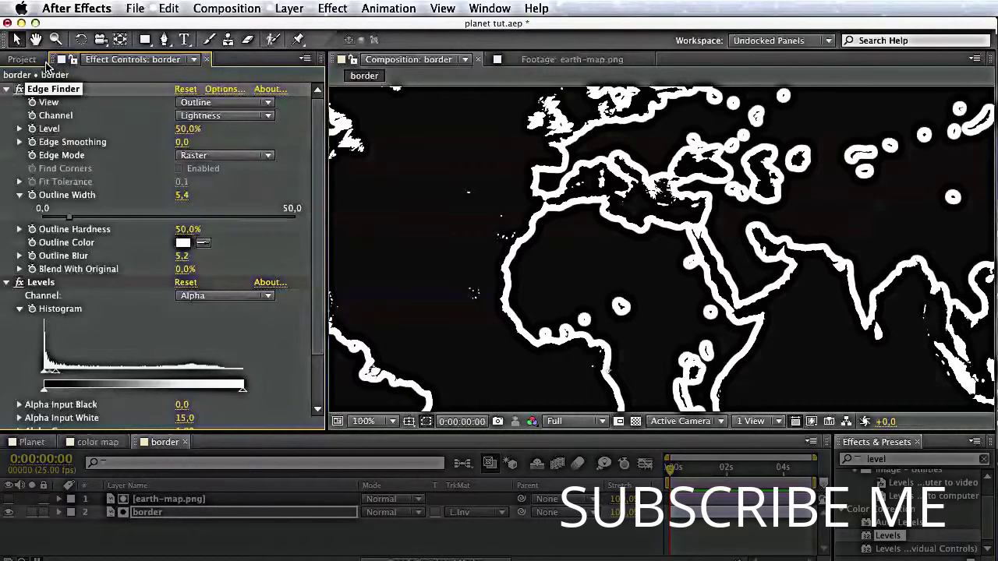
# Open the Planet composition from the Project panel
pyautogui.click(23, 59)
pyautogui.click(43, 257)
pyautogui.doubleClick(45, 259)
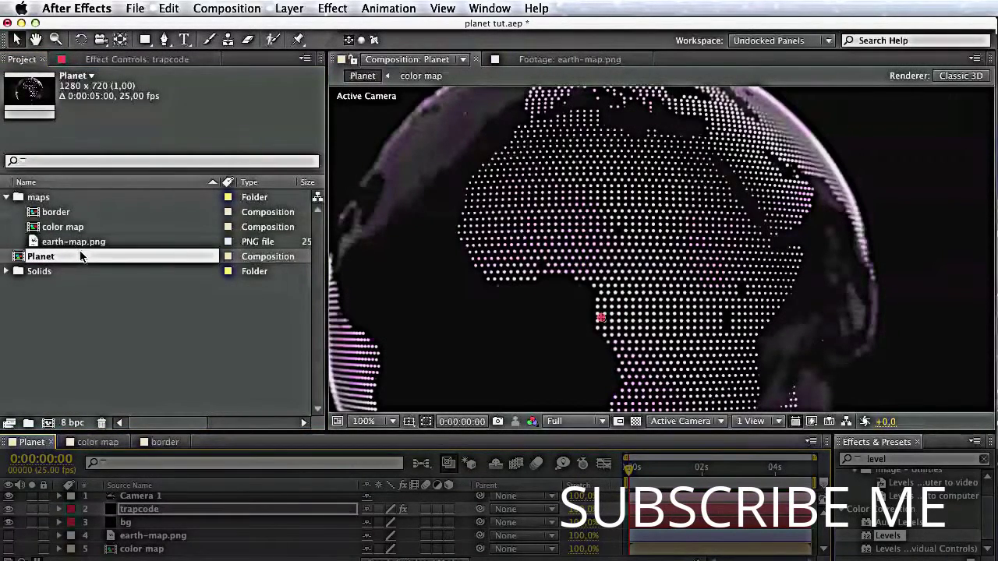
# Add the border comp as layer 6 in Planet and set trapcode Form's Rendering Transfer Mode to Normal
pyautogui.click(71, 212)
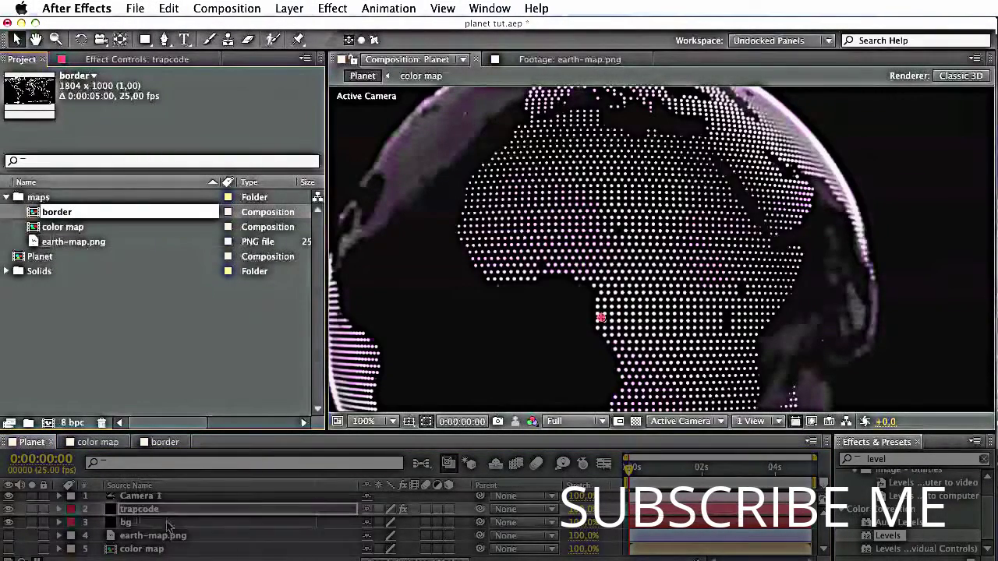
pyautogui.moveTo(167, 528); pyautogui.dragTo(159, 555)
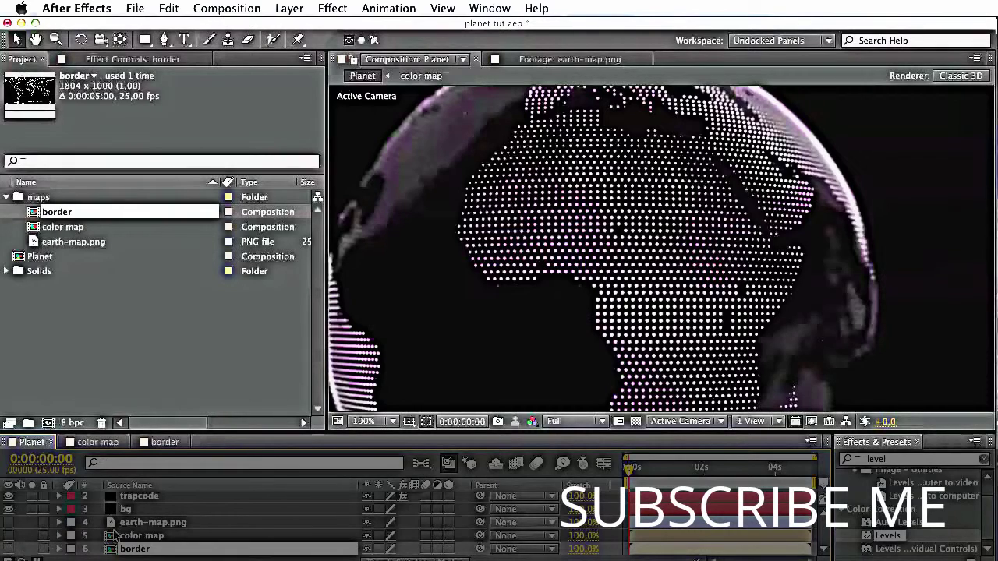
pyautogui.click(162, 499)
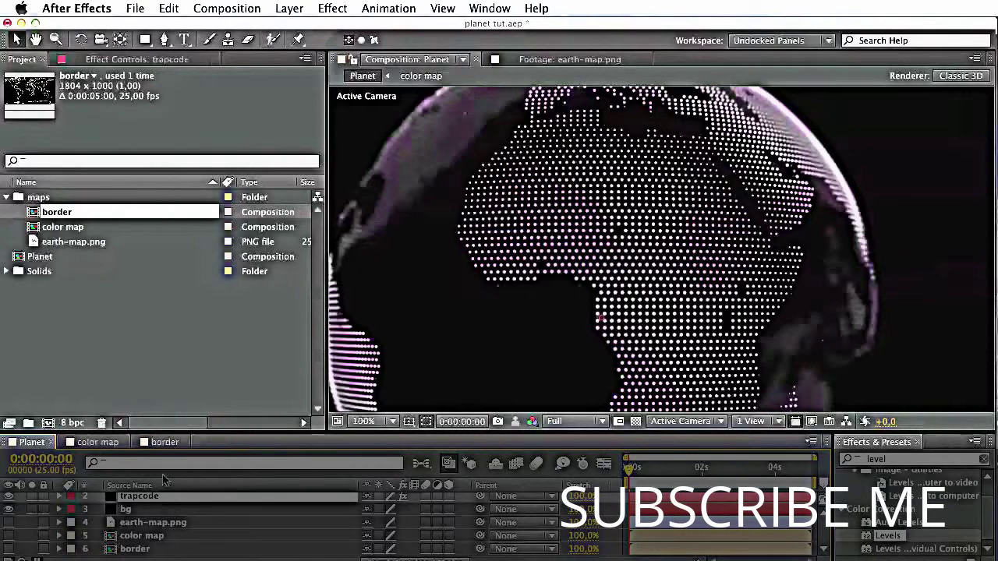
pyautogui.click(142, 59)
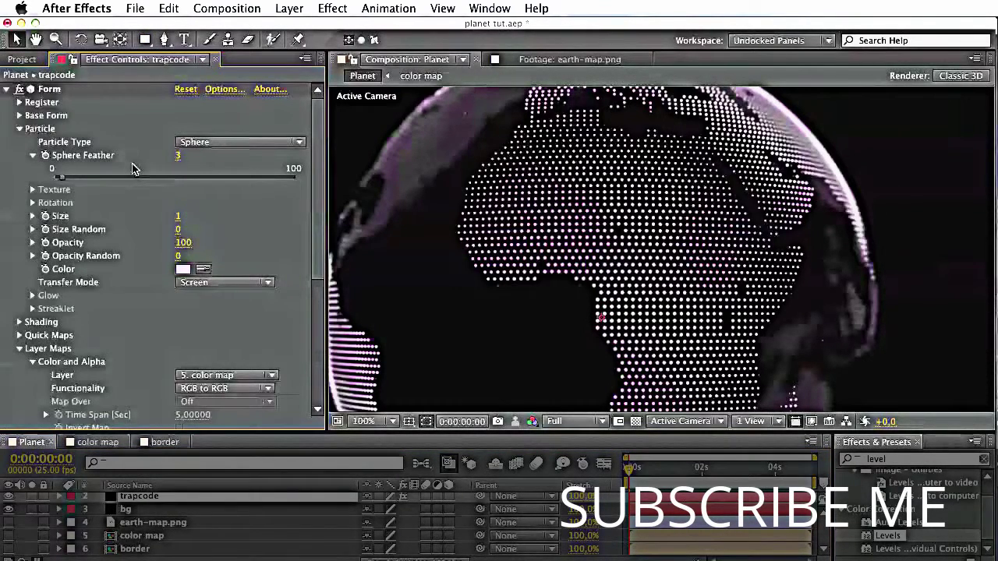
pyautogui.click(19, 129)
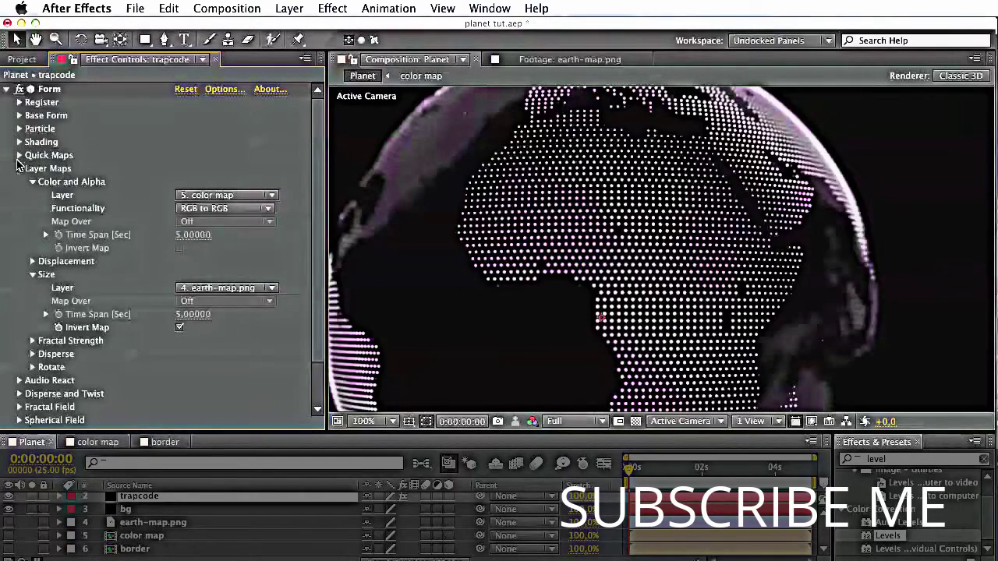
pyautogui.click(19, 168)
pyautogui.click(18, 276)
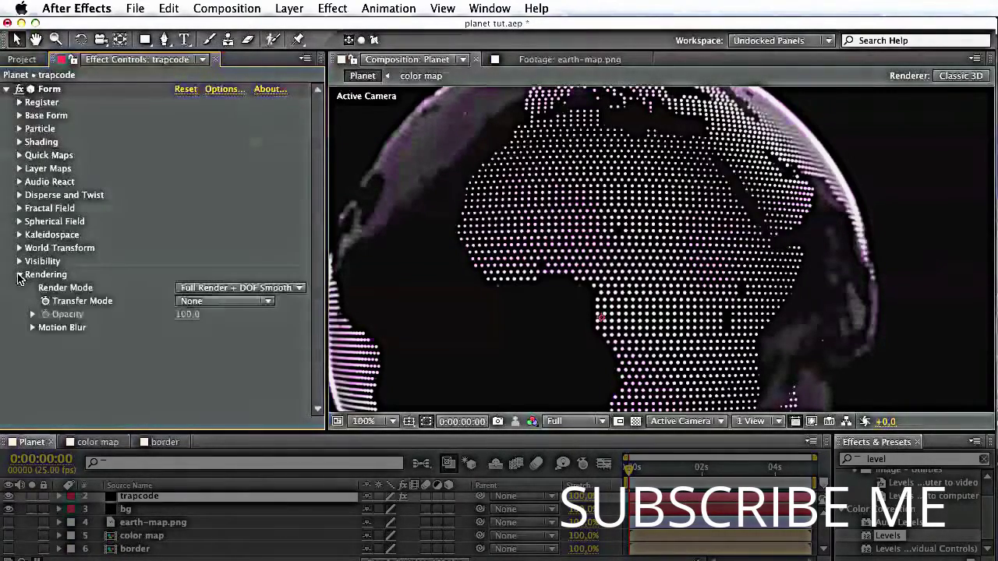
pyautogui.click(190, 301)
pyautogui.click(200, 332)
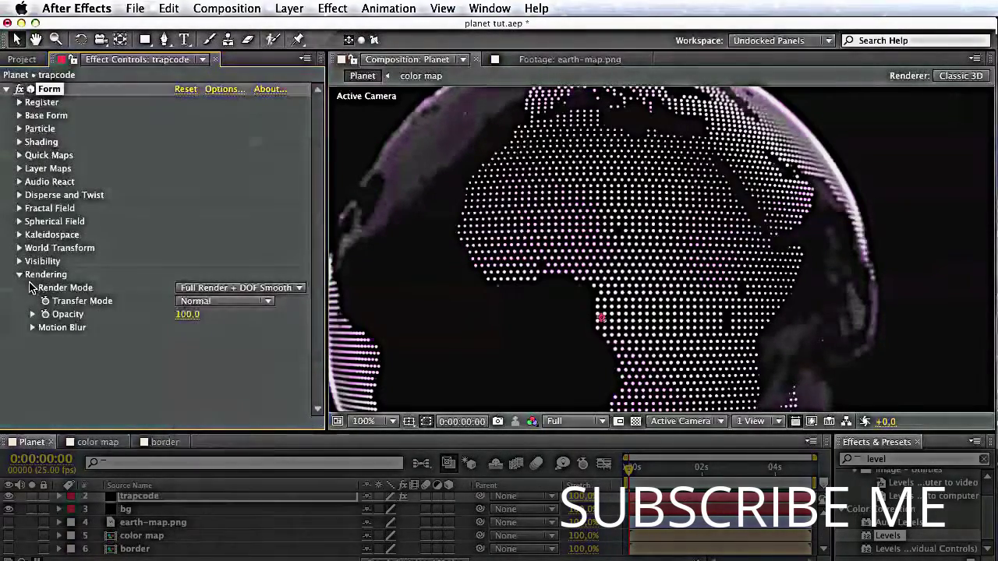
pyautogui.click(19, 275)
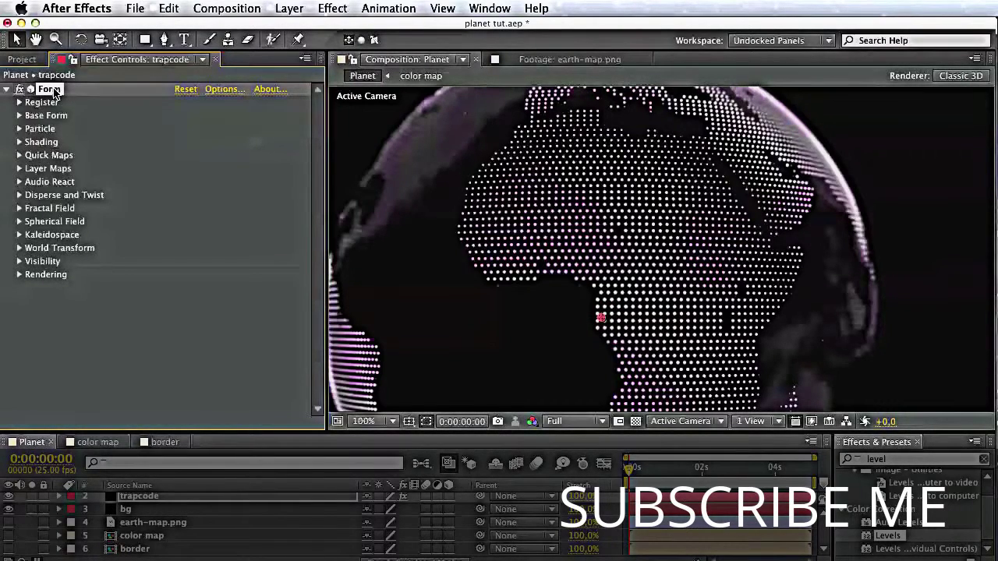
# Duplicate the Form effect and rename the original 'main land'
pyautogui.click(172, 8)
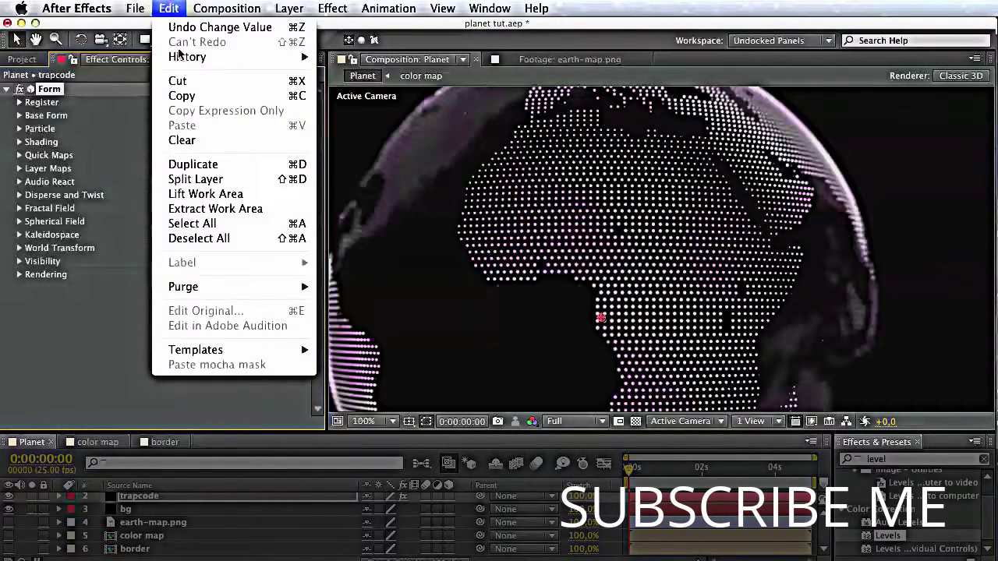
pyautogui.click(218, 163)
pyautogui.scroll(3, 21, 125)
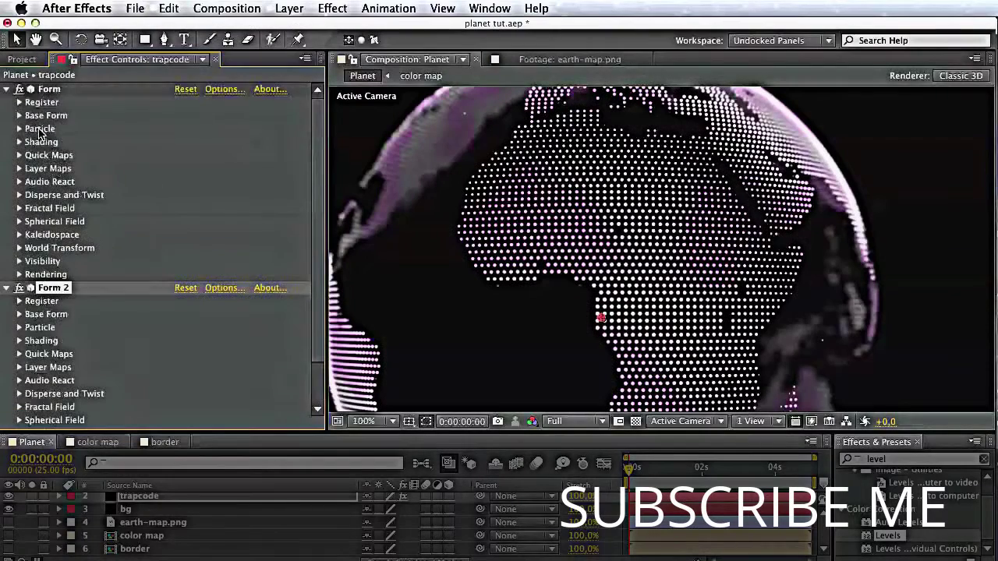
pyautogui.click(50, 90)
pyautogui.press('Return')
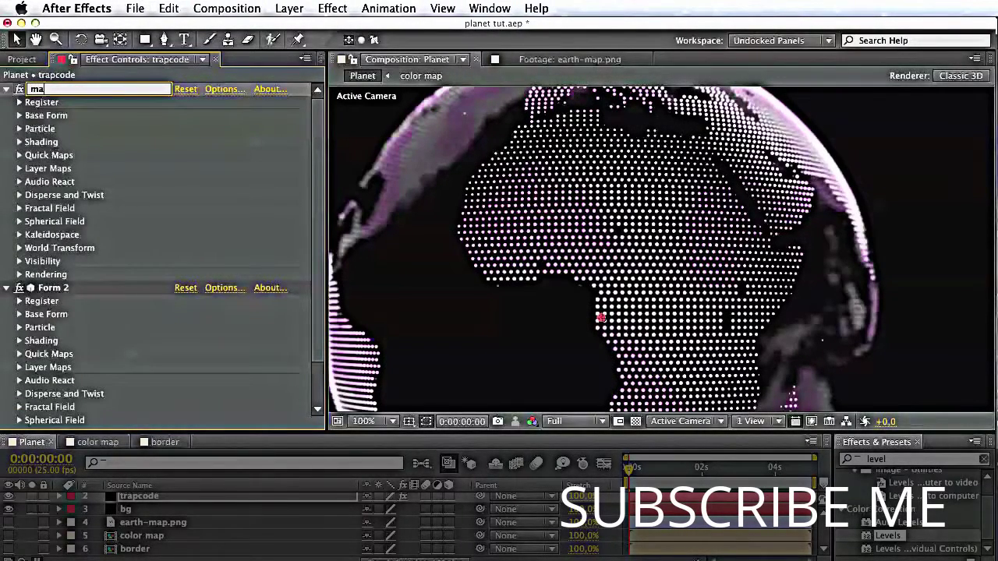
pyautogui.write('d')
pyautogui.press('Return')
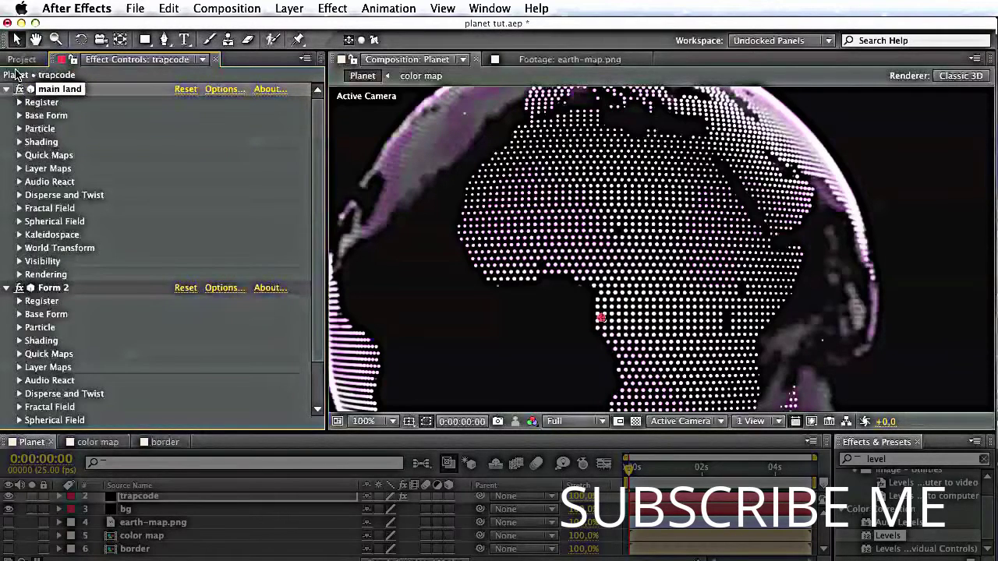
pyautogui.click(6, 89)
# Rename the Form 2 copy to 'border'
pyautogui.click(49, 102)
pyautogui.press('Return')
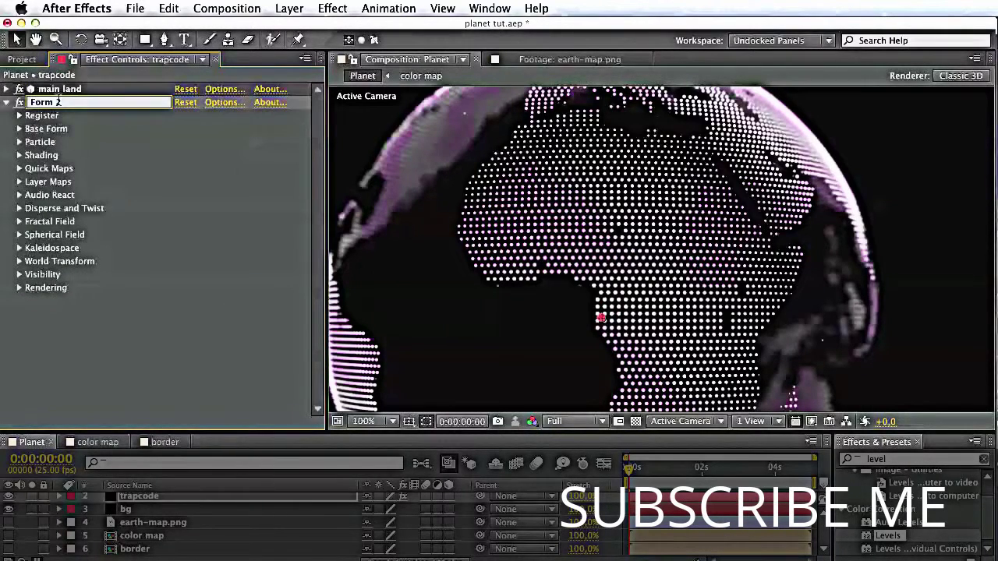
pyautogui.write('bor')
pyautogui.write('der')
pyautogui.press('Return')
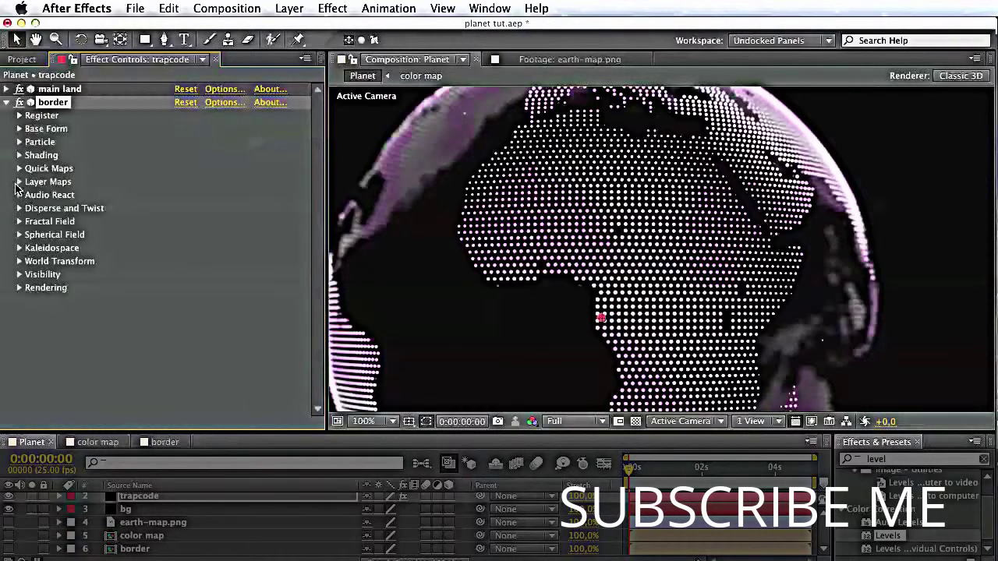
# In the border effect's Layer Maps, set the Color map to None and Size Layer to 6. border
pyautogui.click(19, 181)
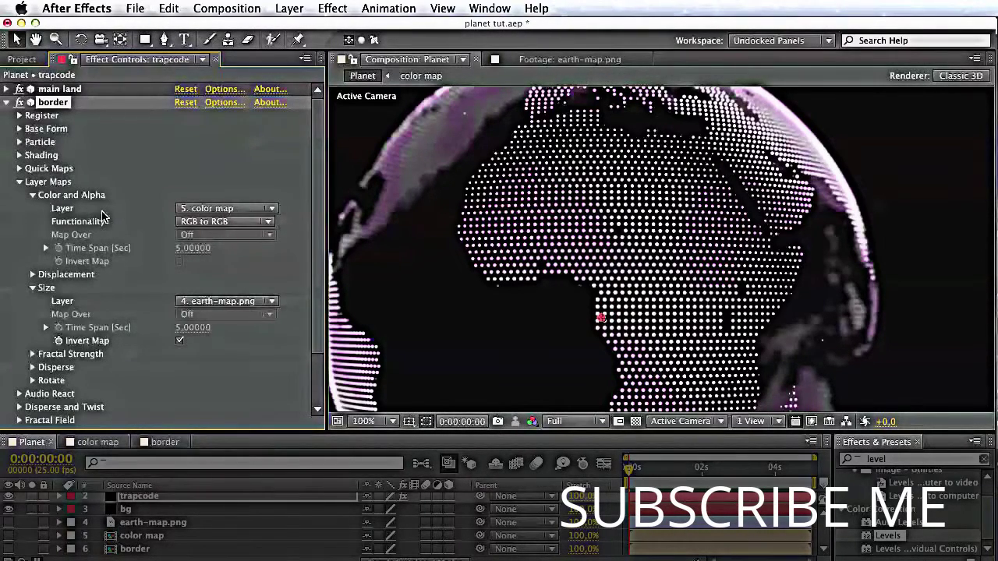
pyautogui.click(187, 208)
pyautogui.click(187, 222)
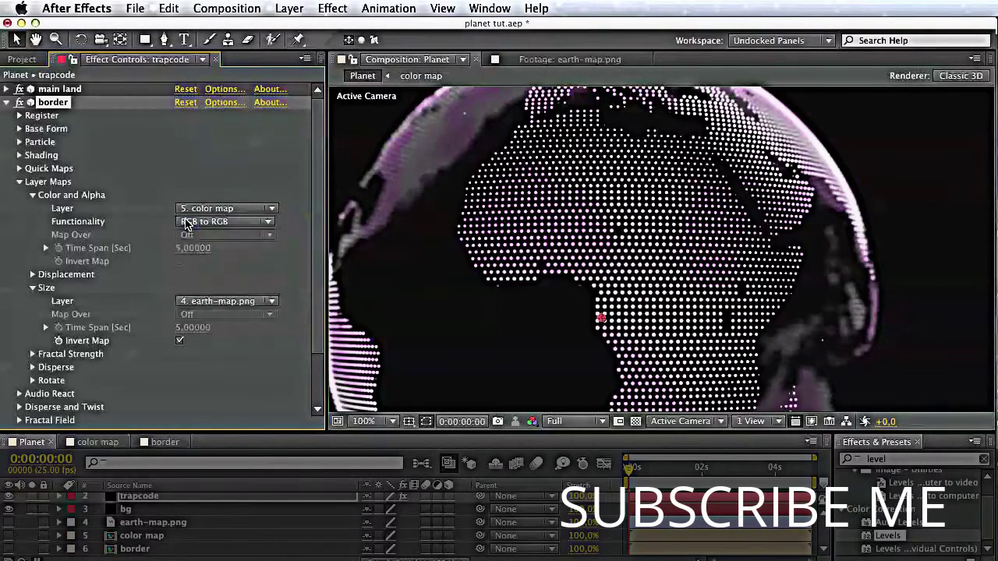
pyautogui.click(32, 195)
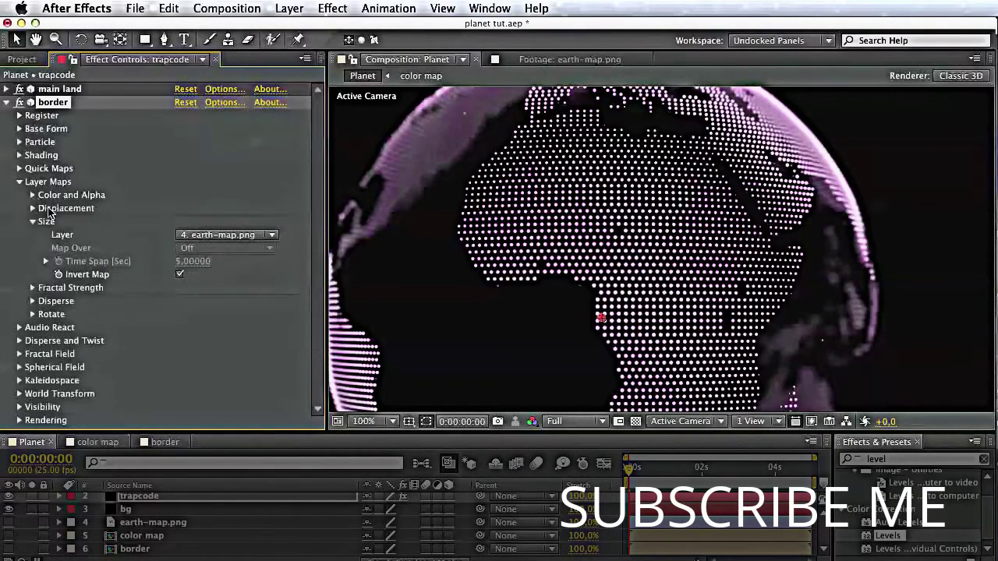
pyautogui.click(187, 235)
pyautogui.click(215, 334)
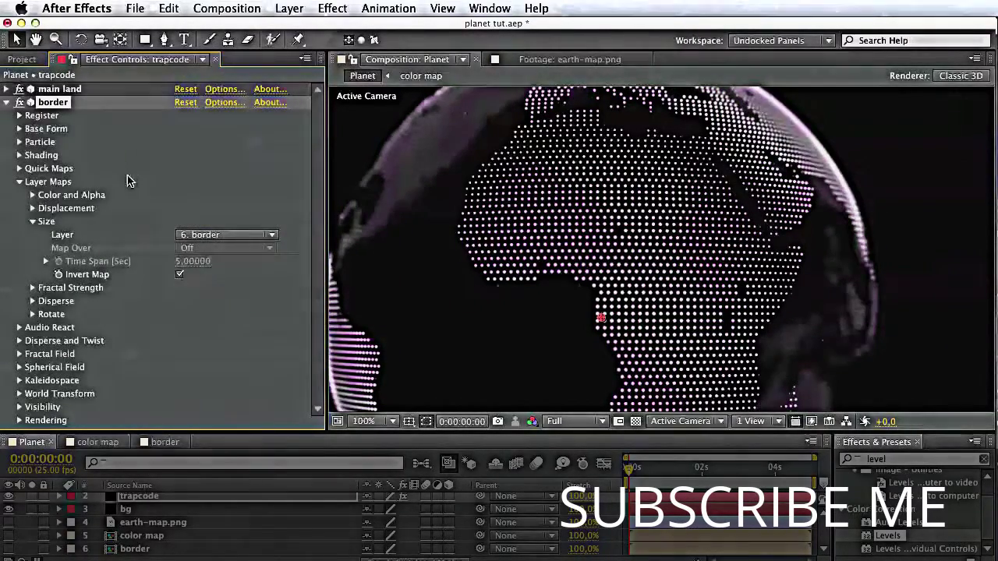
# Set the border effect's Rendering Transfer Mode, ending on Normal
pyautogui.click(20, 422)
pyautogui.click(224, 396)
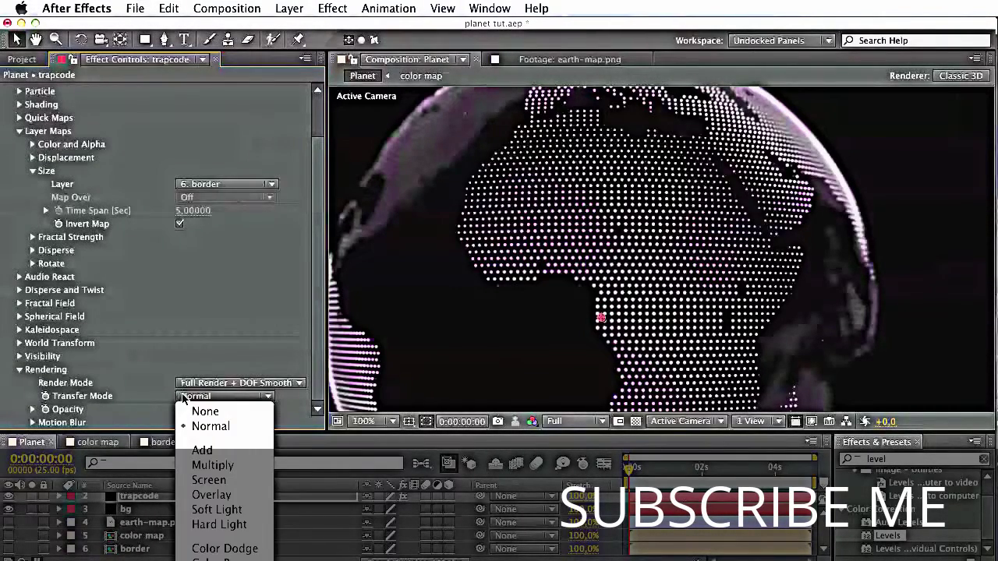
pyautogui.click(170, 381)
pyautogui.click(191, 400)
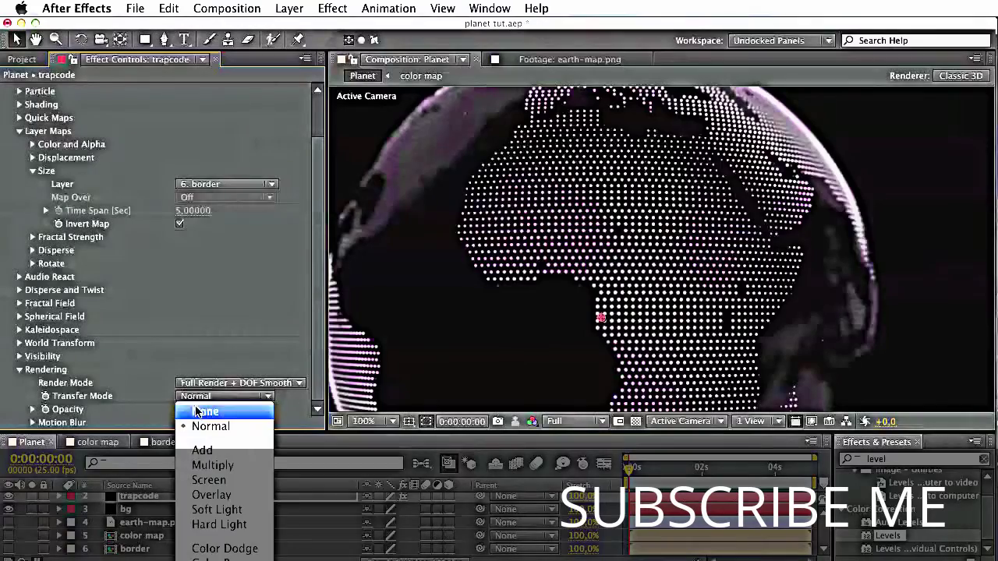
pyautogui.click(198, 410)
pyautogui.click(194, 398)
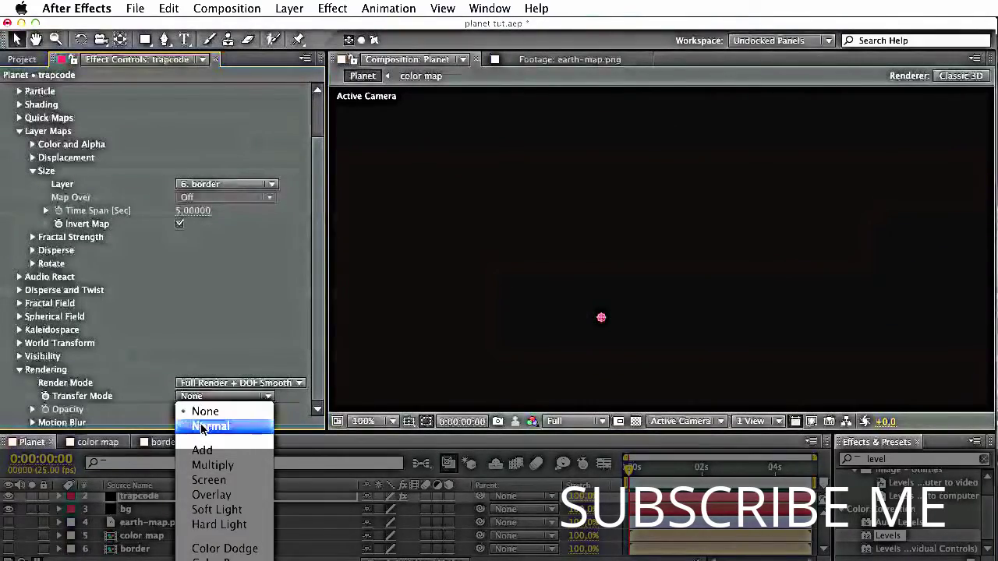
pyautogui.click(205, 425)
# Make the border effect's particle colour white
pyautogui.scroll(2, 148, 272)
pyautogui.scroll(2, 163, 378)
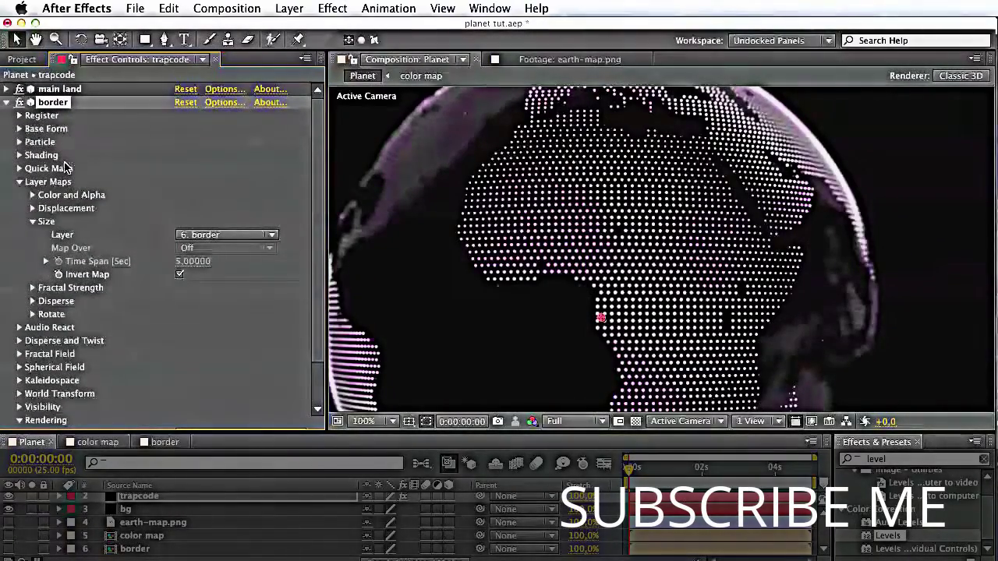
pyautogui.click(20, 142)
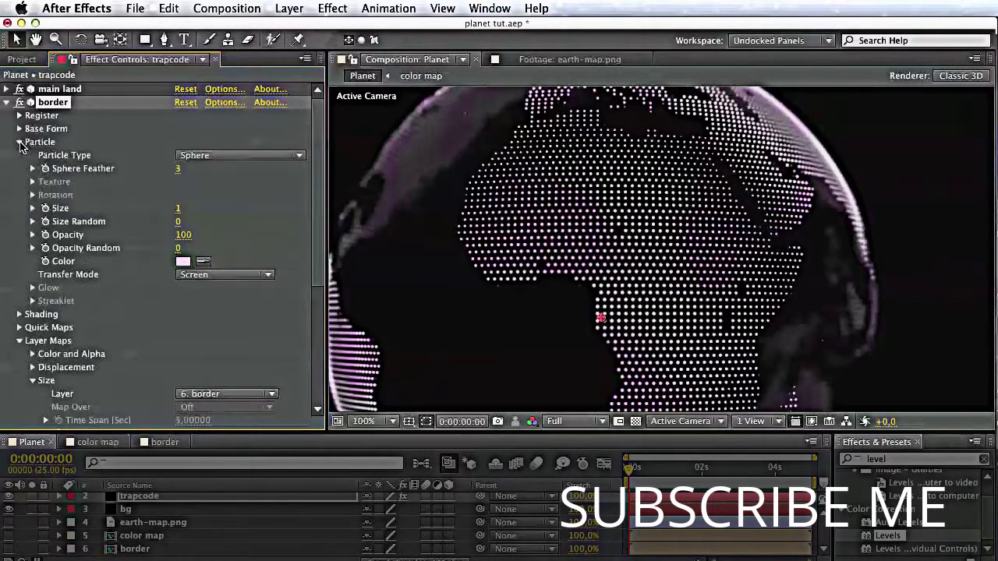
pyautogui.click(184, 262)
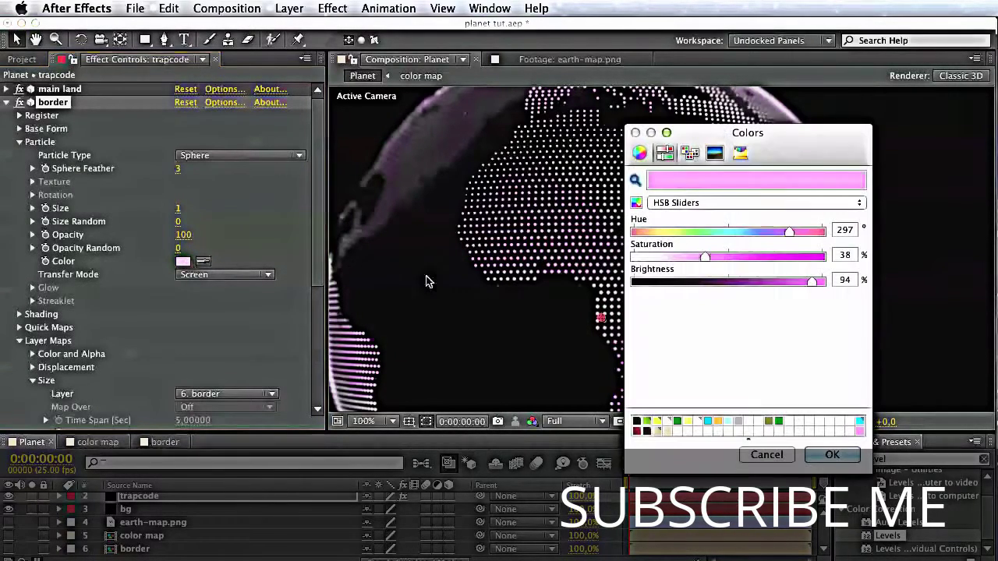
pyautogui.click(632, 257)
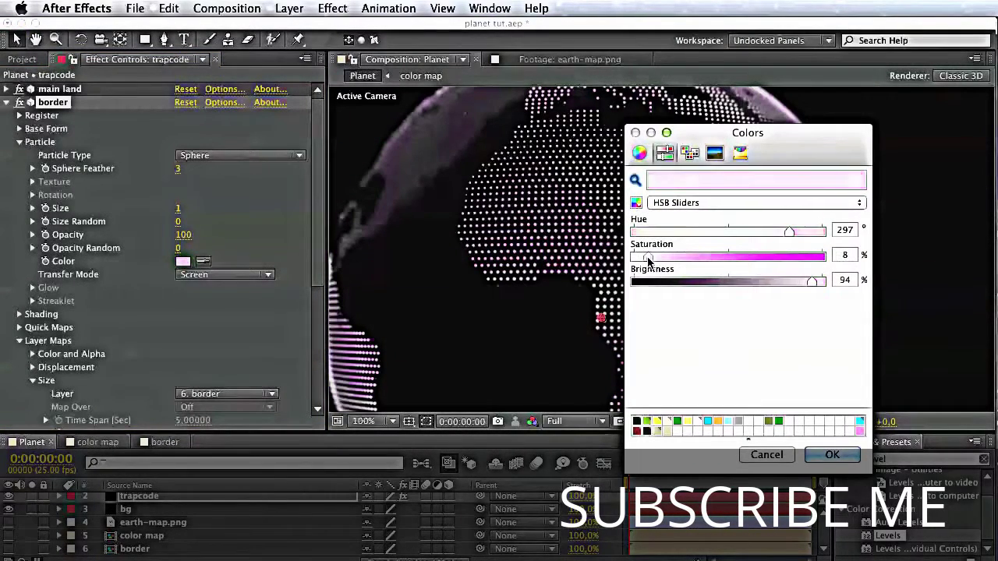
pyautogui.click(832, 455)
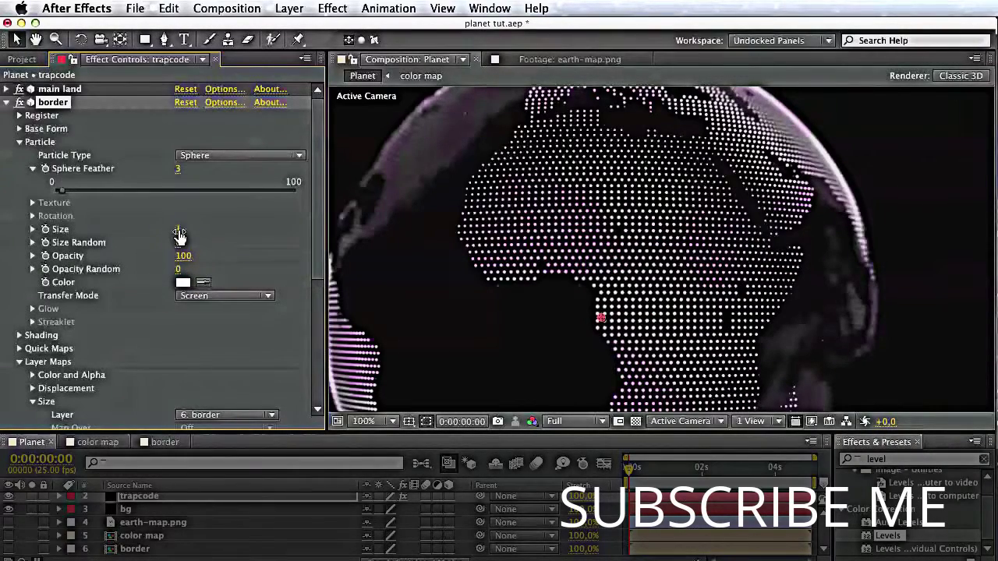
pyautogui.click(20, 142)
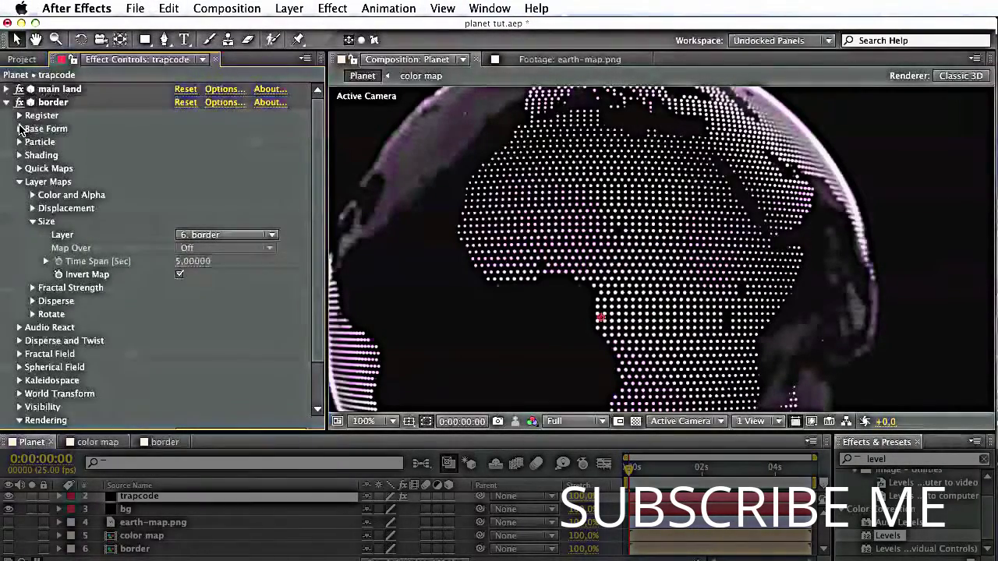
pyautogui.click(19, 128)
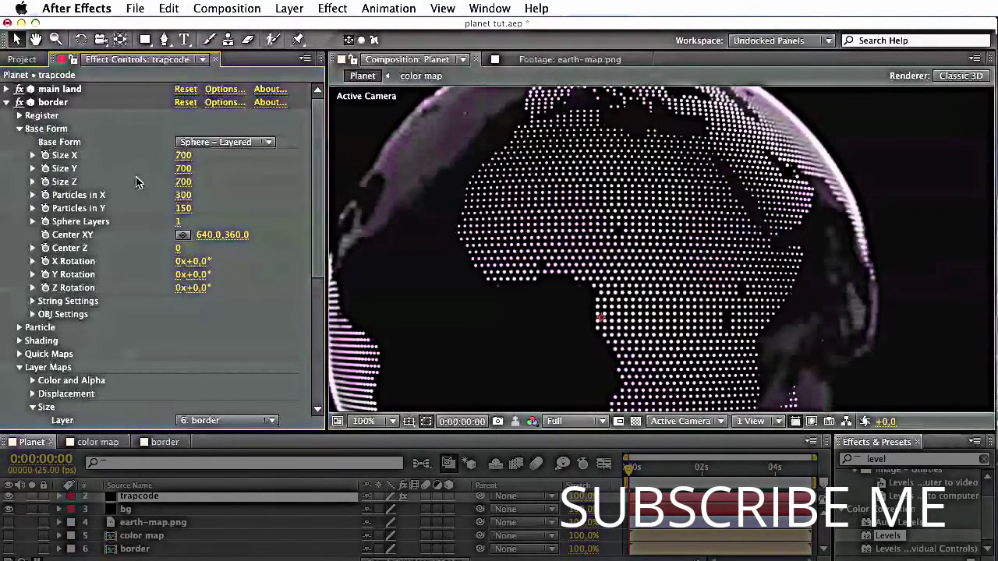
# Set the border effect to 600 Particles in X and 300 Particles in Y
pyautogui.click(187, 195)
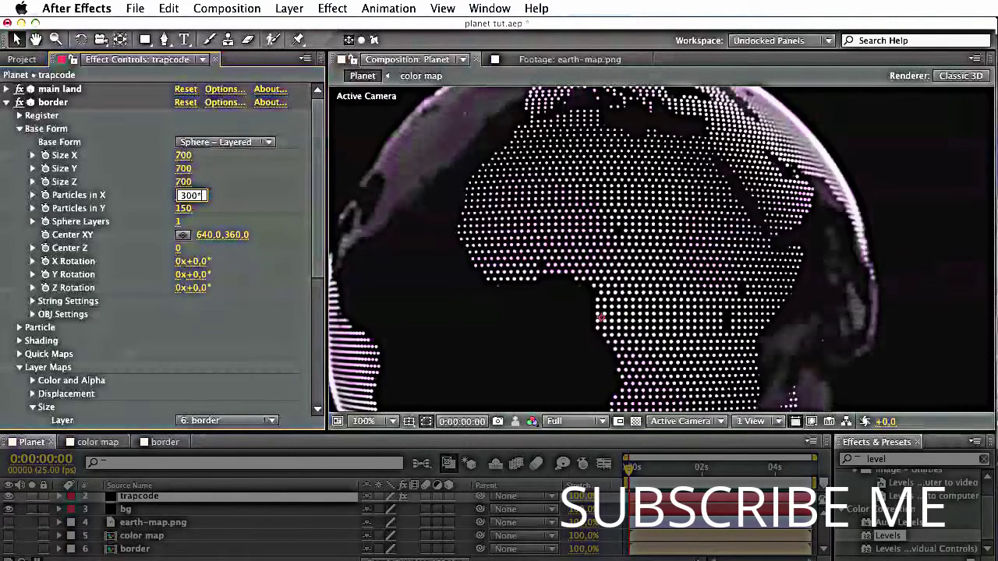
pyautogui.write('600')
pyautogui.click(201, 206)
pyautogui.click(186, 208)
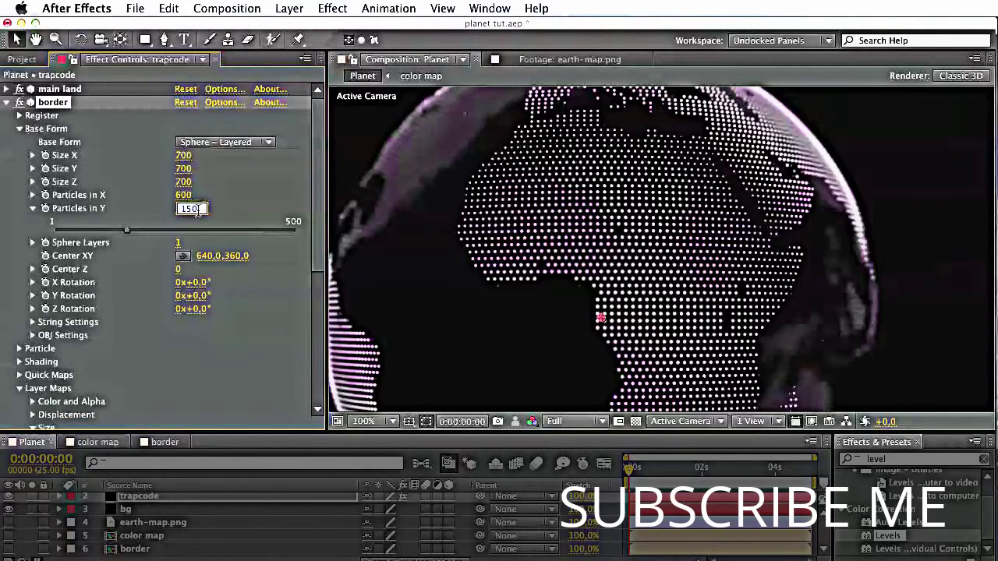
pyautogui.write('30')
pyautogui.press('Return')
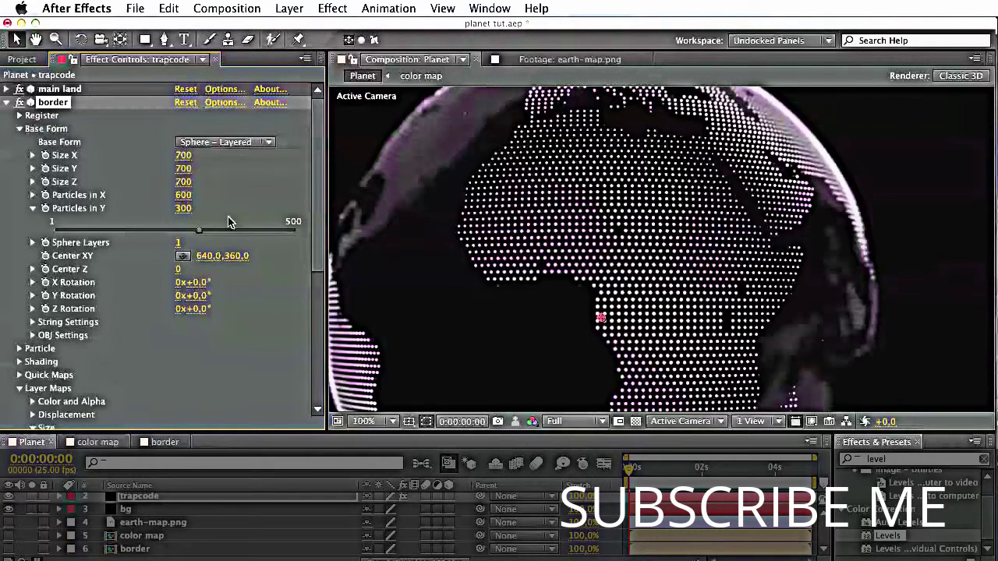
# Uncheck Invert Map on the border size map and re-enable the main land effect
pyautogui.click(7, 102)
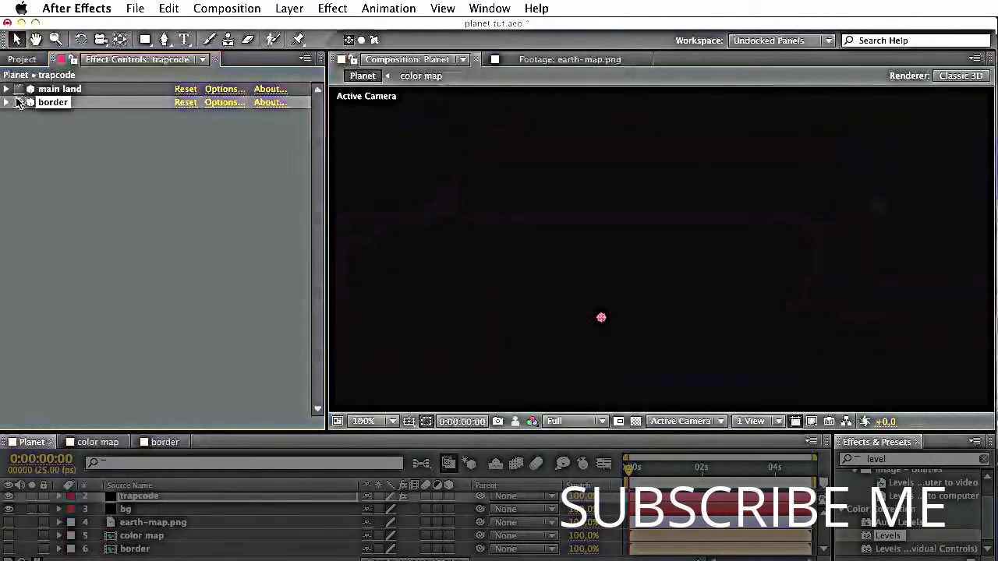
pyautogui.click(7, 102)
pyautogui.scroll(-3, 116, 289)
pyautogui.scroll(-3, 115, 289)
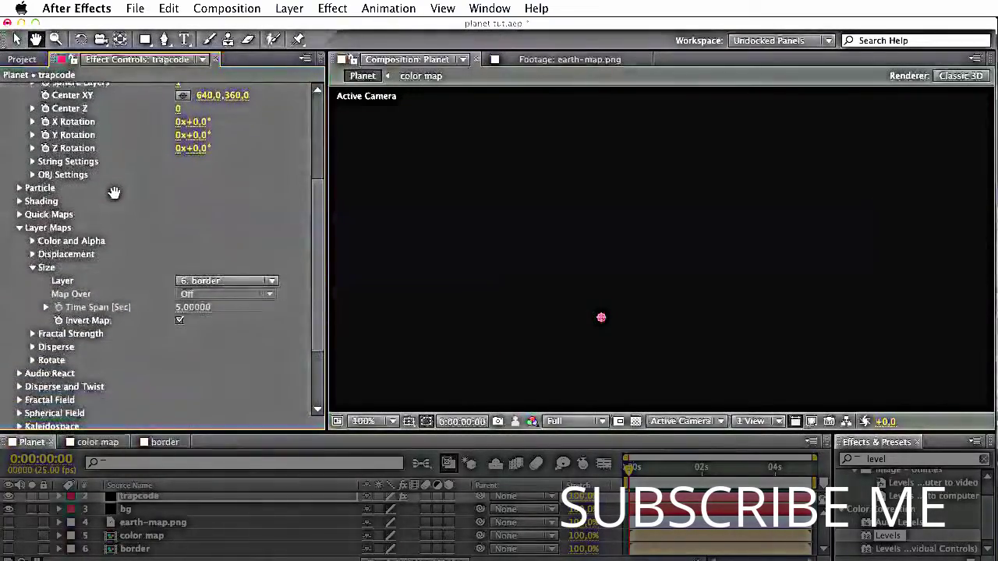
pyautogui.click(179, 321)
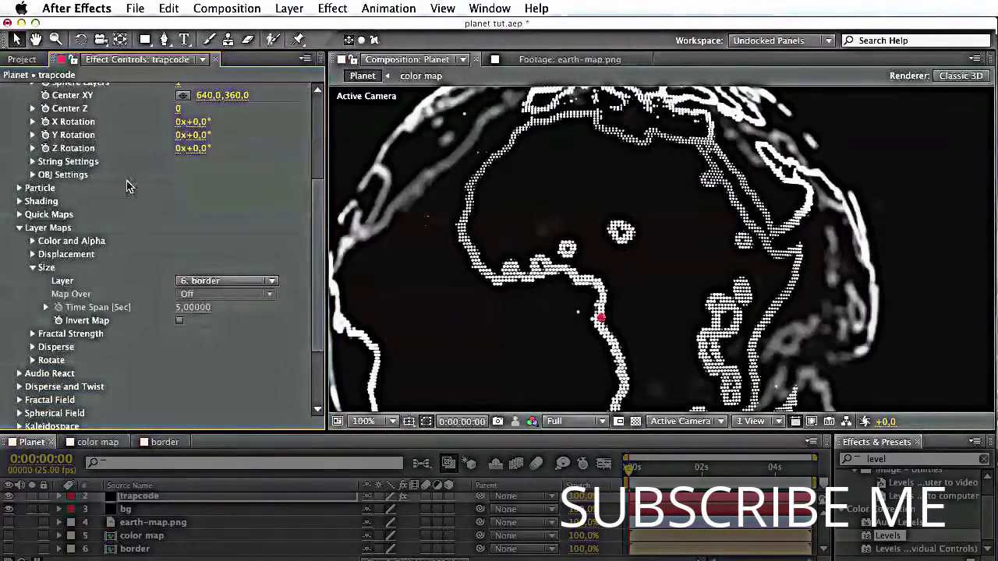
pyautogui.scroll(5, 47, 132)
pyautogui.click(20, 89)
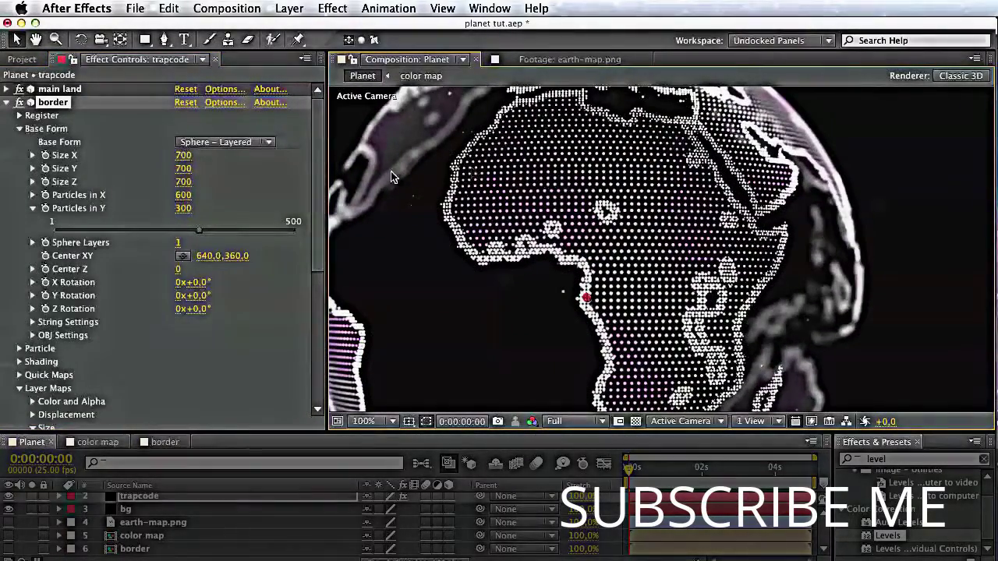
# In the border precomp, reduce Edge Finder's Outline Width to 3.1
pyautogui.doubleClick(140, 549)
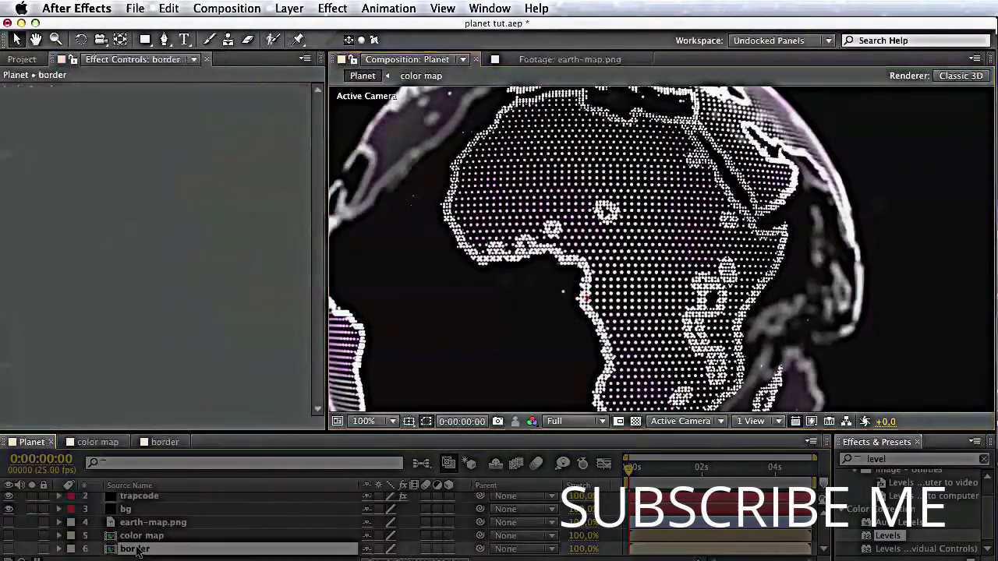
pyautogui.moveTo(70, 217); pyautogui.dragTo(54, 216)
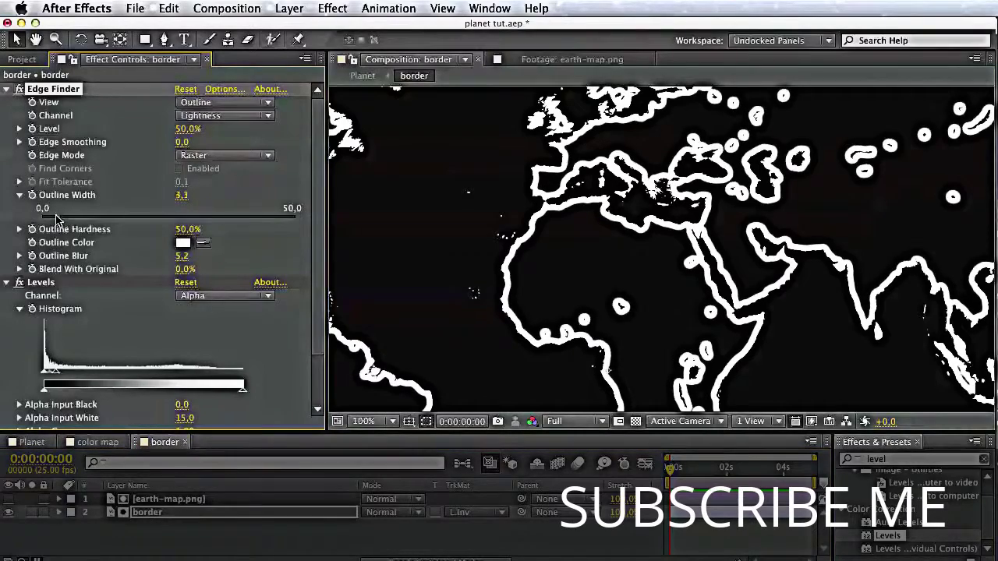
pyautogui.click(362, 76)
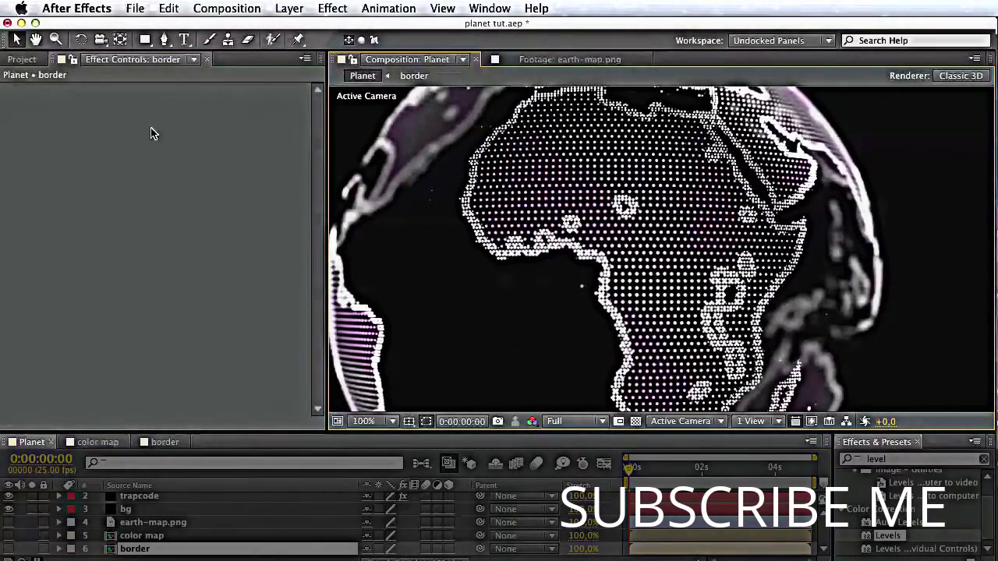
# Reset the Form effect's Particles in Y to 300 in Planet
pyautogui.click(140, 498)
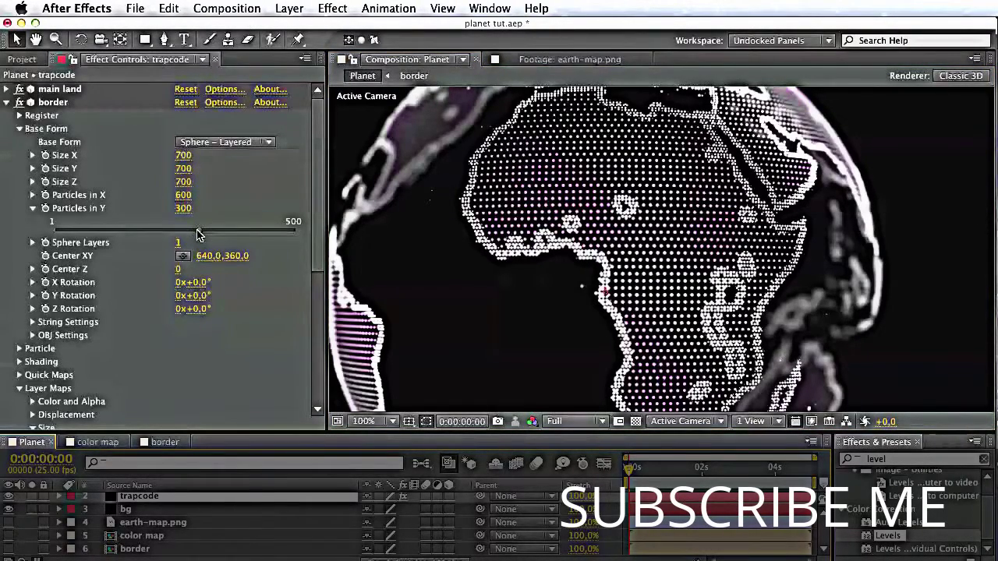
pyautogui.moveTo(197, 234); pyautogui.dragTo(195, 234)
pyautogui.click(182, 209)
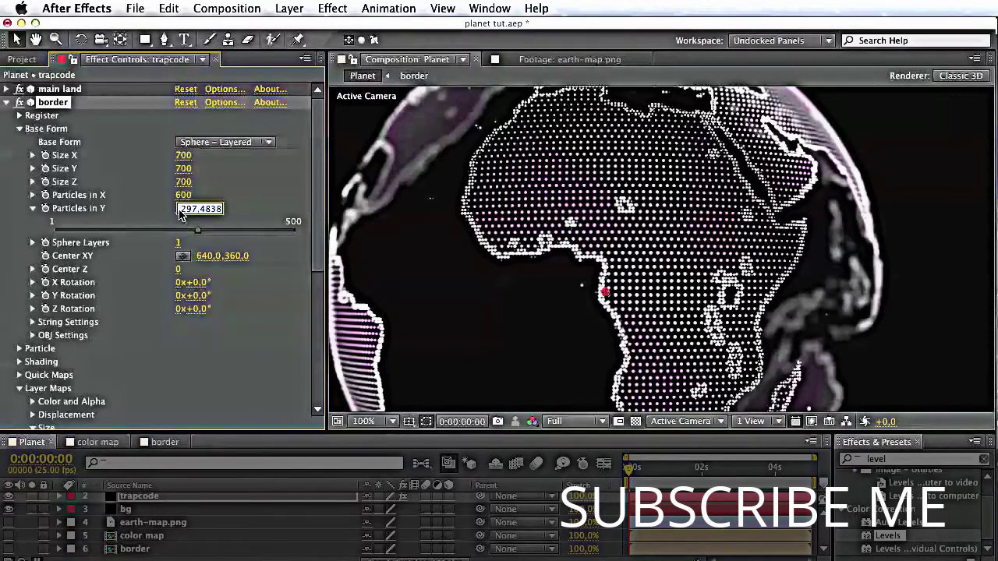
pyautogui.write('300')
pyautogui.press('Return')
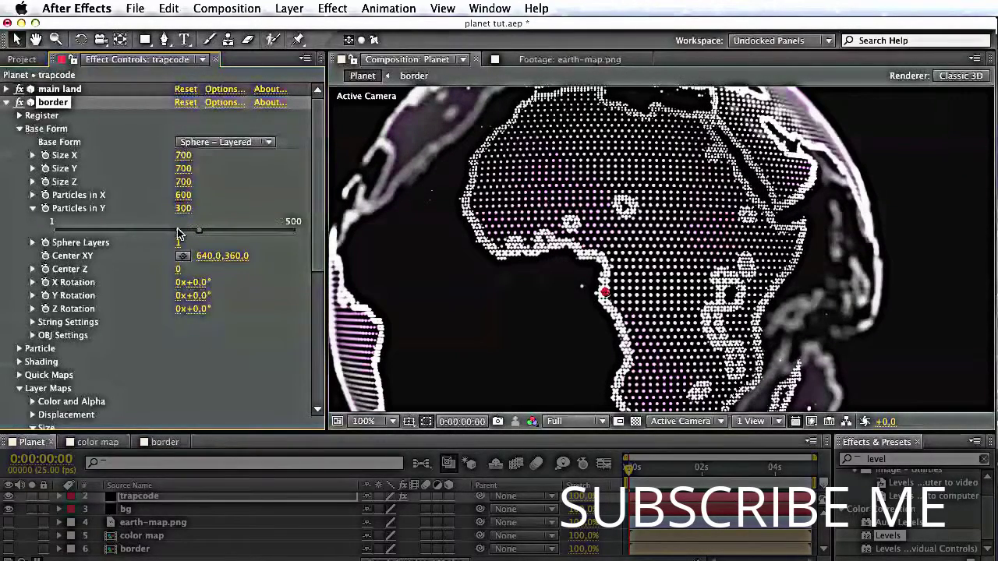
# Set the border particles' Sphere Feather to 0 for hard edges
pyautogui.scroll(-3, 148, 300)
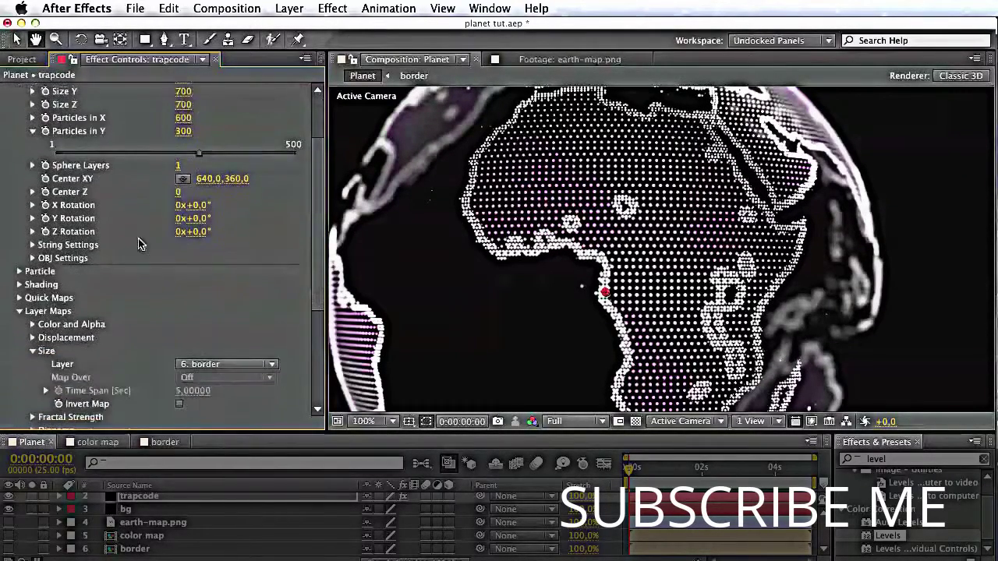
pyautogui.click(20, 280)
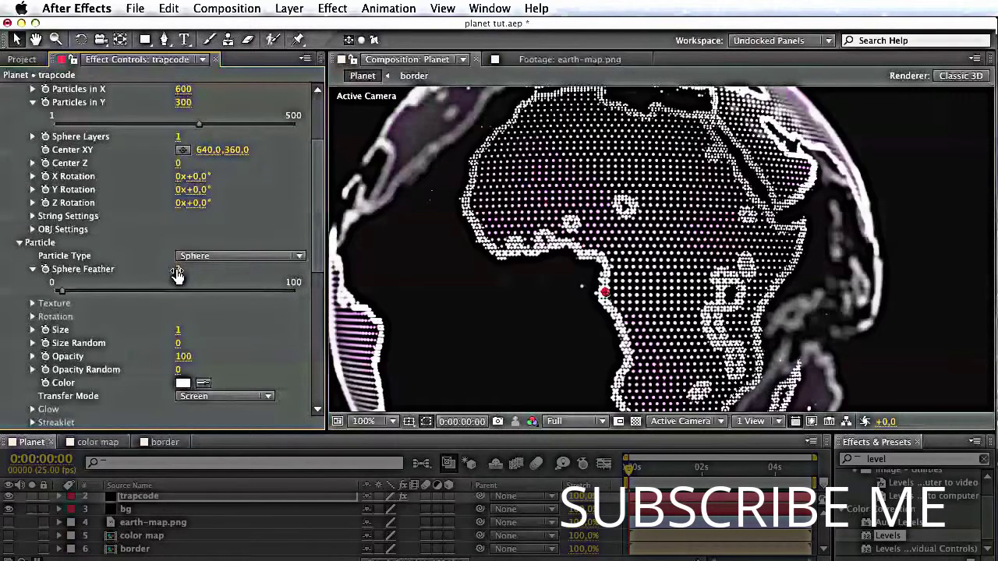
pyautogui.moveTo(61, 290); pyautogui.dragTo(50, 291)
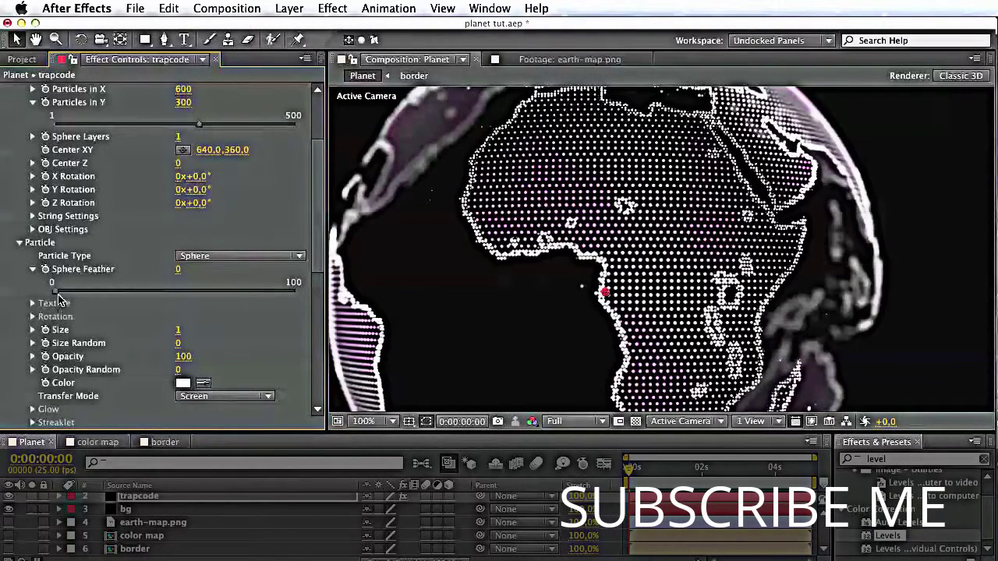
pyautogui.click(33, 330)
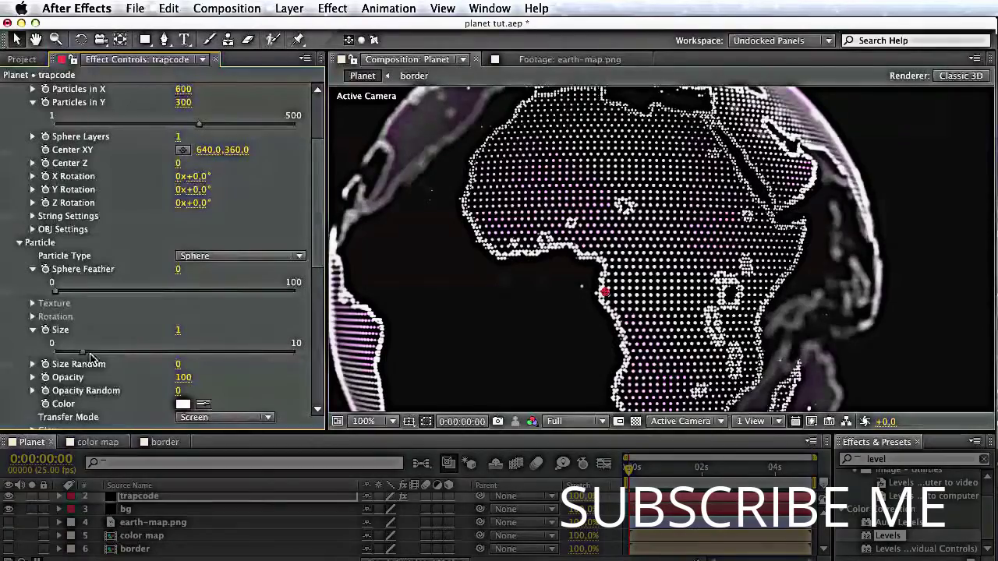
# Colour the border particles cyan
pyautogui.click(184, 404)
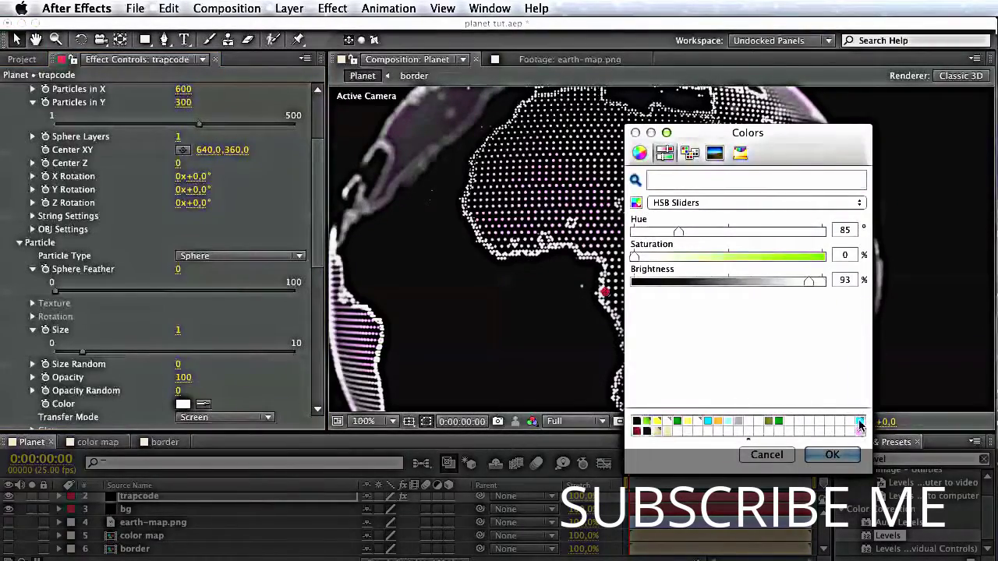
pyautogui.click(841, 406)
pyautogui.click(818, 430)
pyautogui.press('h')
pyautogui.moveTo(726, 324)
pyautogui.mouseDown()
pyautogui.moveTo(783, 314)
pyautogui.moveTo(686, 296)
pyautogui.mouseUp()
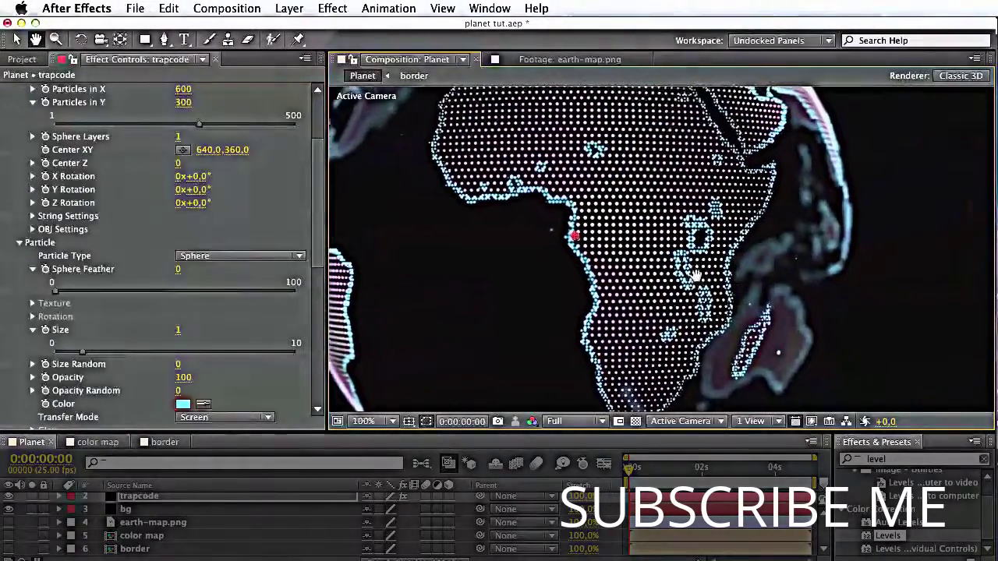
pyautogui.press('v')
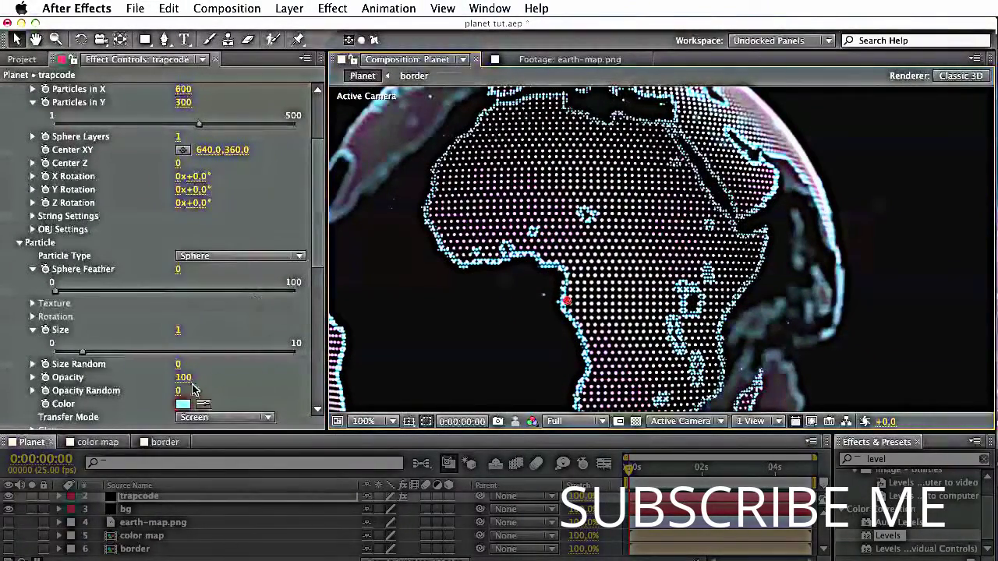
# Set the particle Transfer Mode to Add
pyautogui.click(187, 419)
pyautogui.click(203, 445)
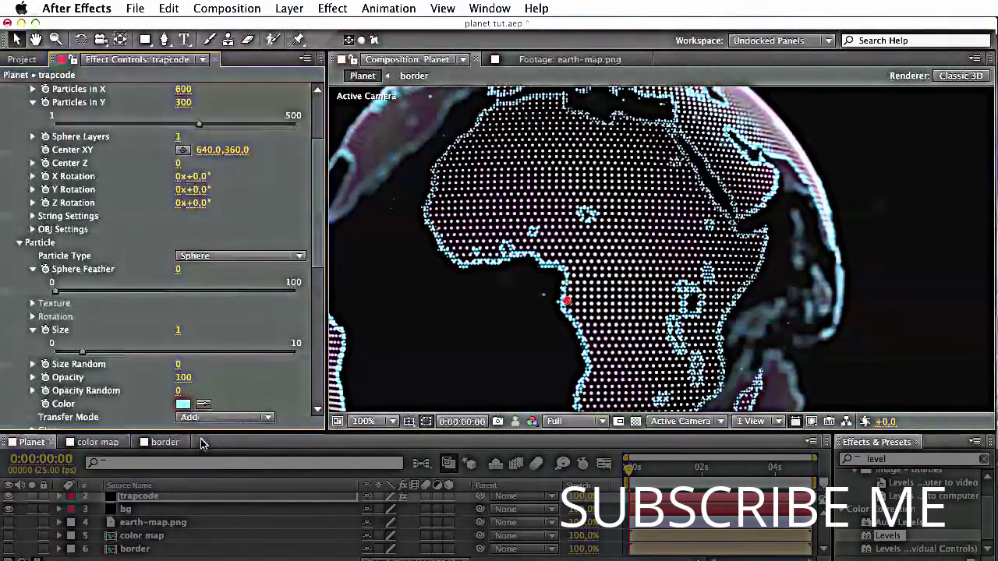
pyautogui.press('h')
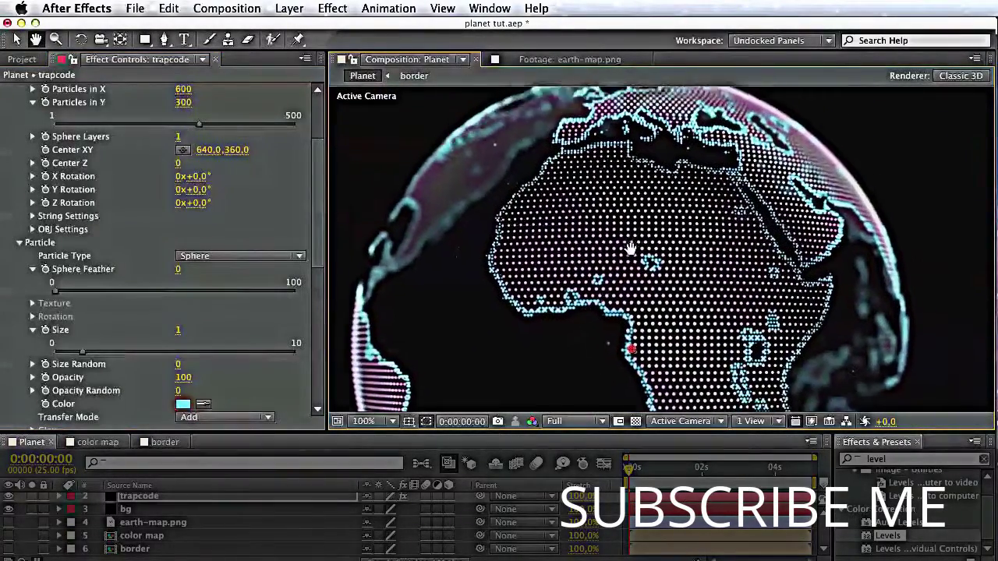
# Try a pink particle colour, then go back to cyan
pyautogui.click(182, 404)
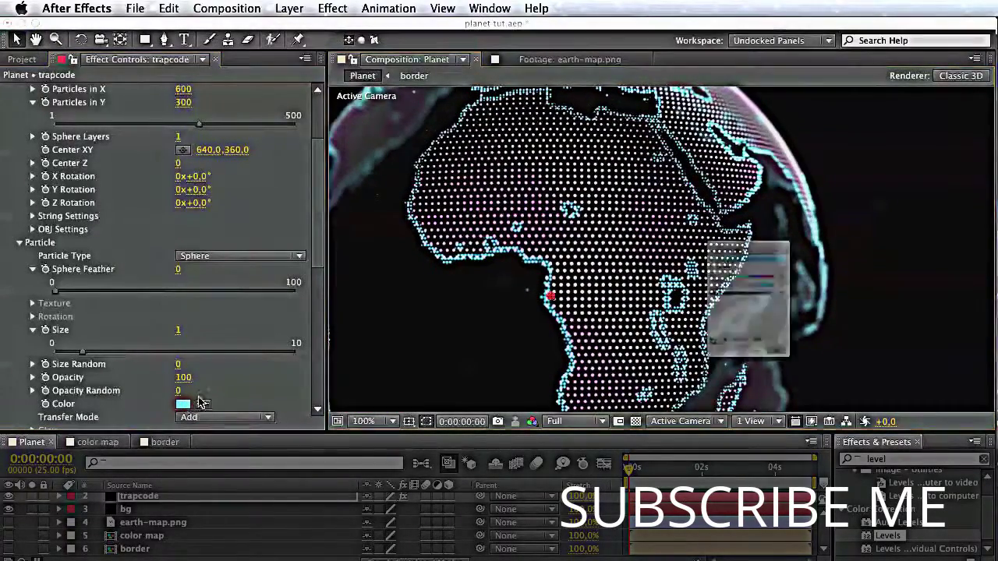
pyautogui.click(829, 409)
pyautogui.click(830, 453)
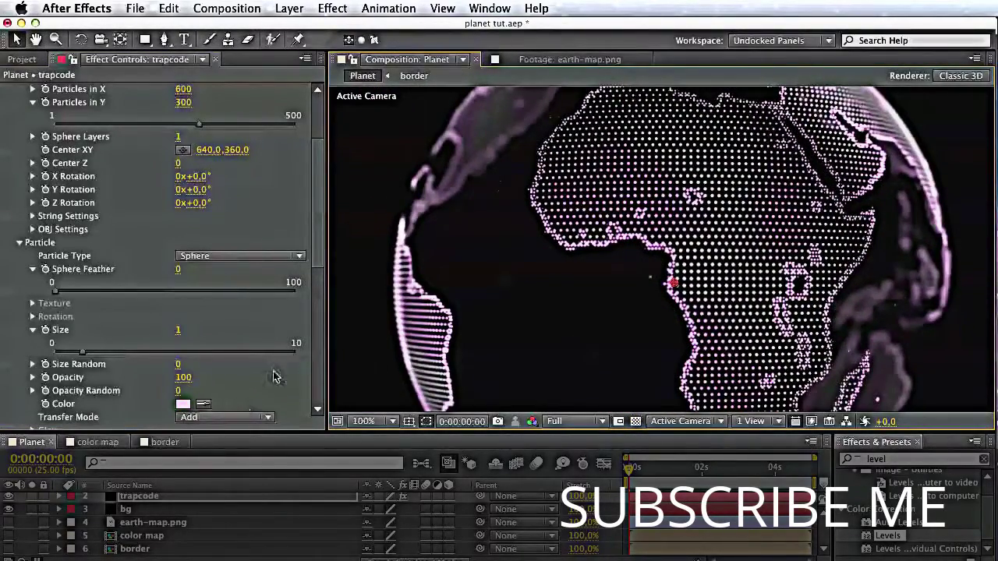
pyautogui.click(182, 404)
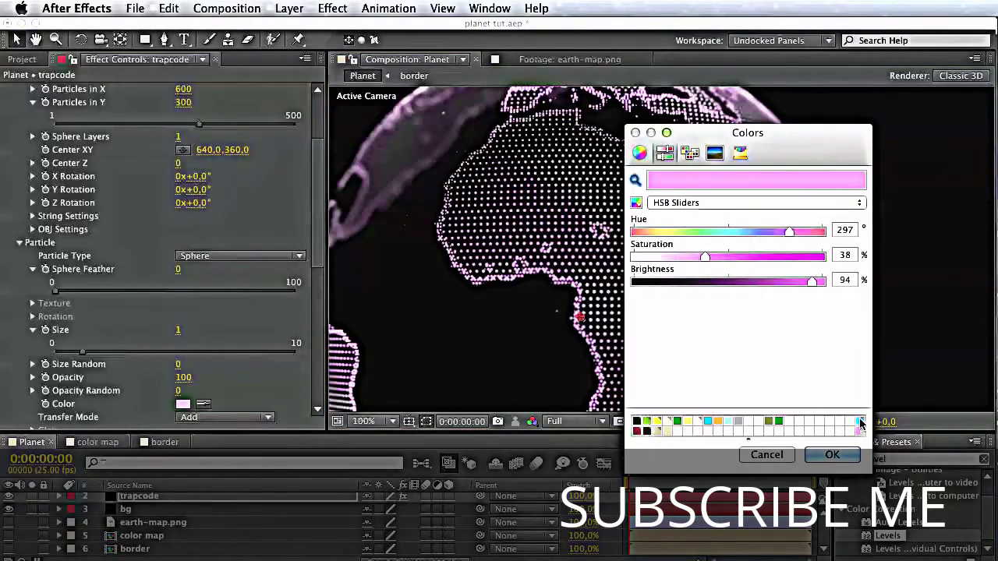
pyautogui.click(860, 423)
pyautogui.click(832, 455)
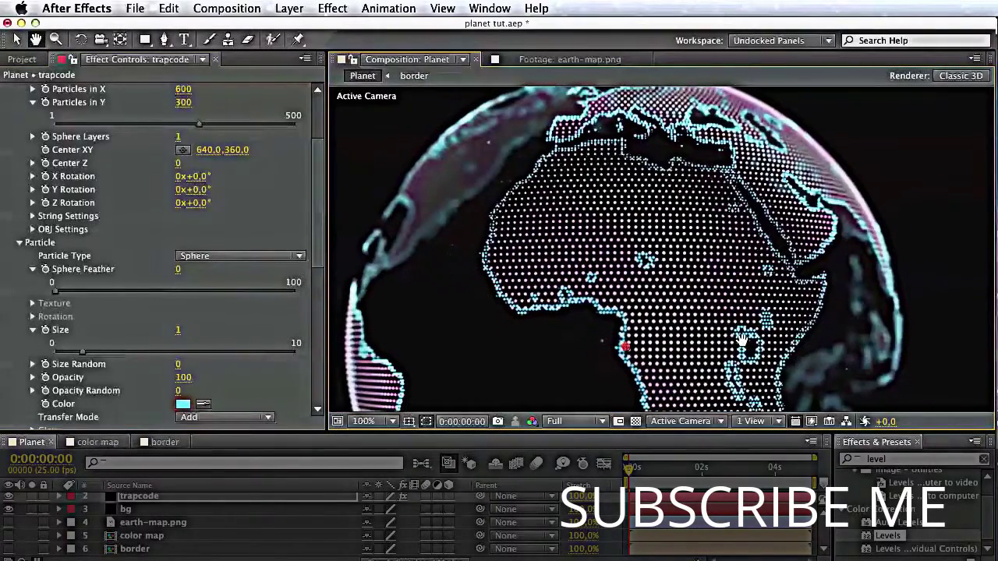
pyautogui.press('v')
# Save the project, then test full feather before returning Sphere Feather to 0
pyautogui.press('cmd+s')
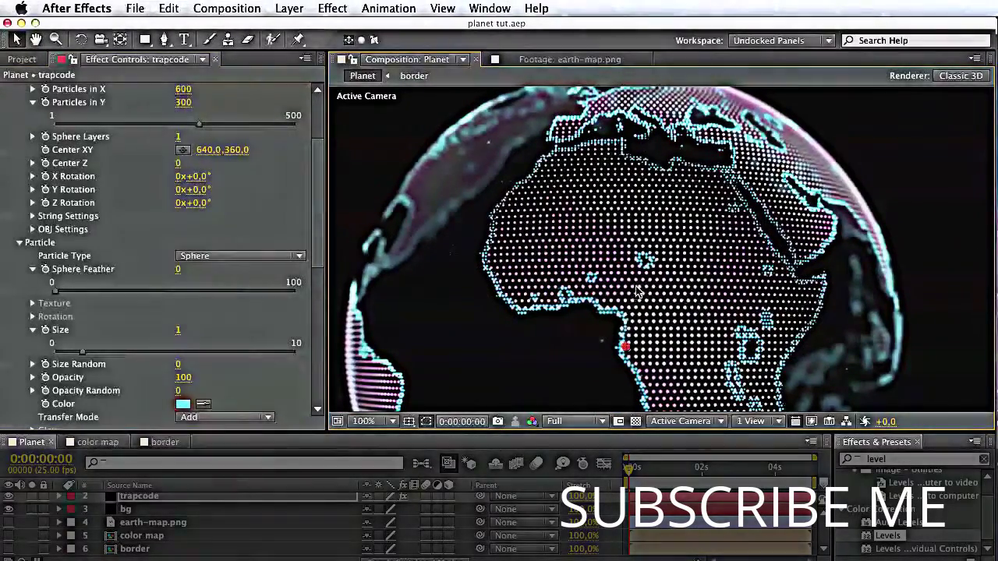
pyautogui.moveTo(704, 311); pyautogui.dragTo(418, 299)
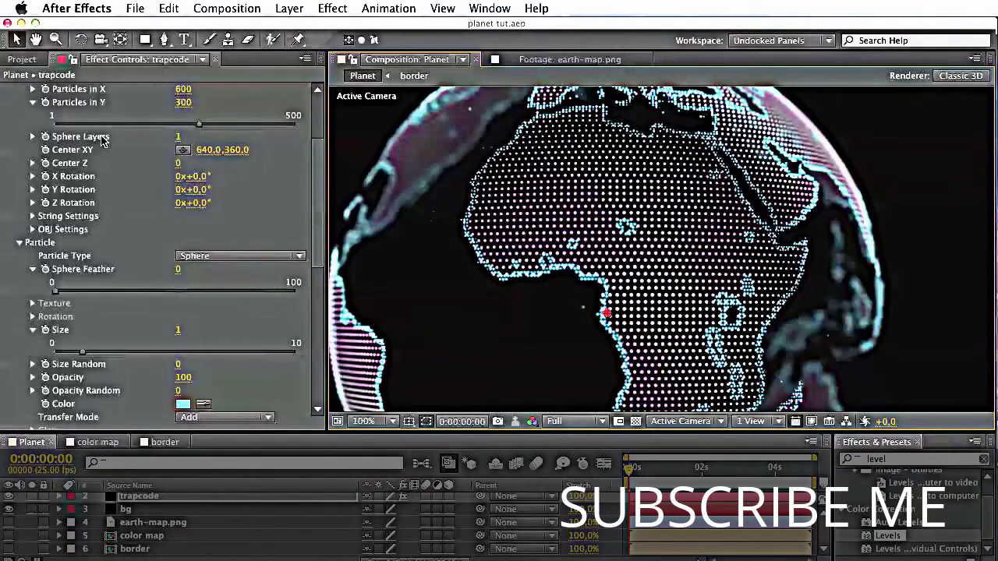
pyautogui.moveTo(58, 294); pyautogui.dragTo(334, 301)
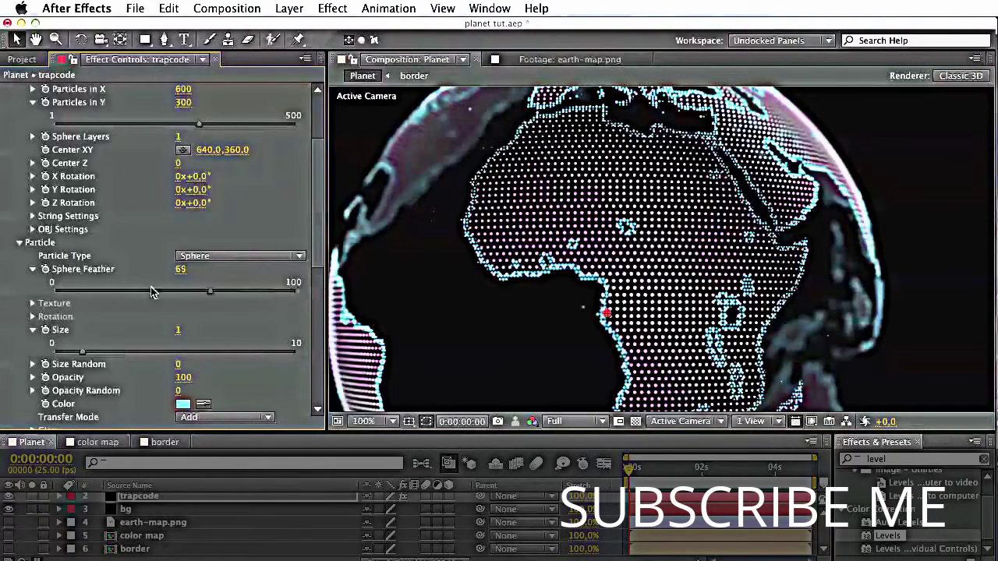
pyautogui.moveTo(153, 291); pyautogui.dragTo(53, 290)
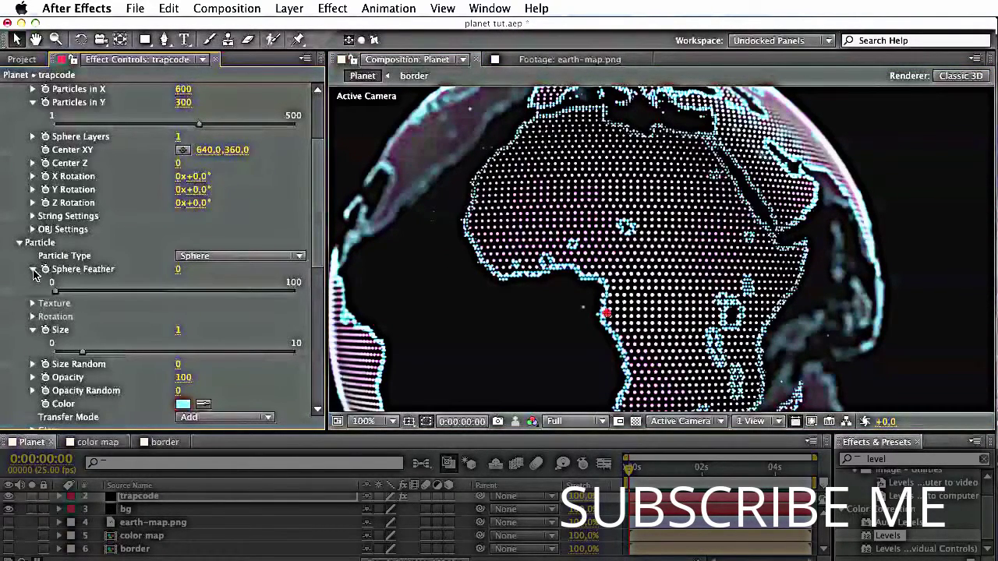
pyautogui.click(34, 269)
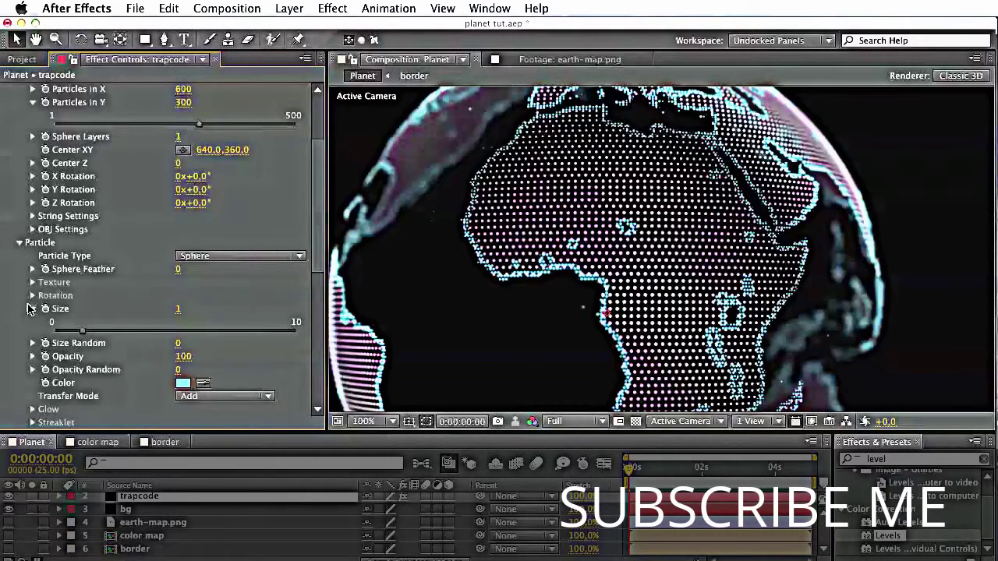
pyautogui.click(33, 310)
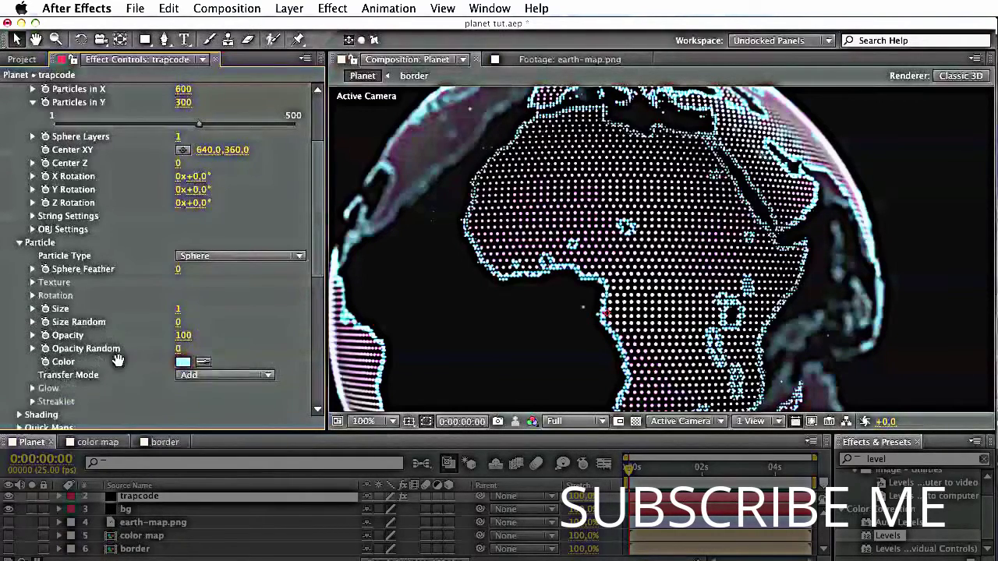
pyautogui.scroll(-5, 109, 343)
pyautogui.scroll(-5, 90, 234)
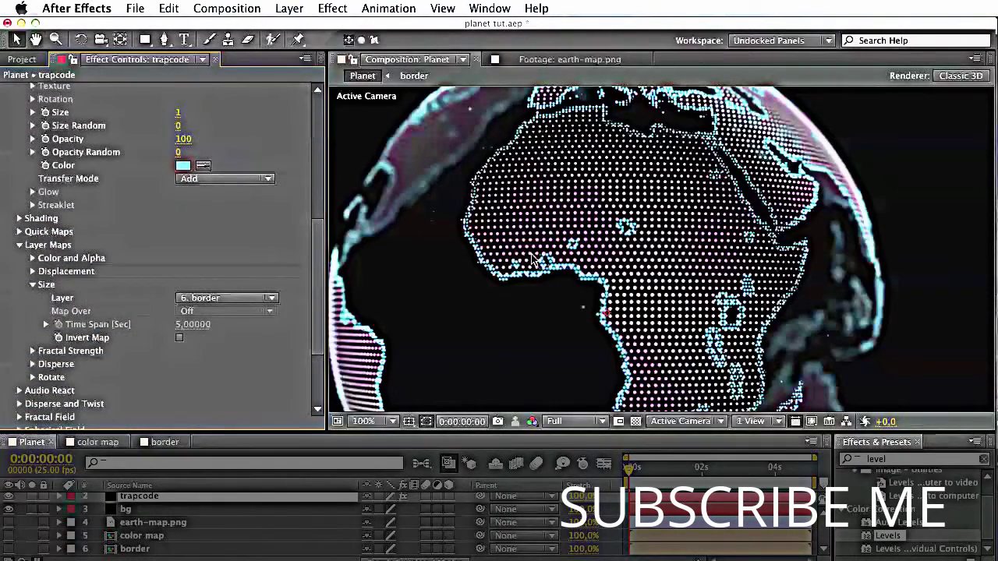
pyautogui.moveTo(561, 280); pyautogui.dragTo(605, 314)
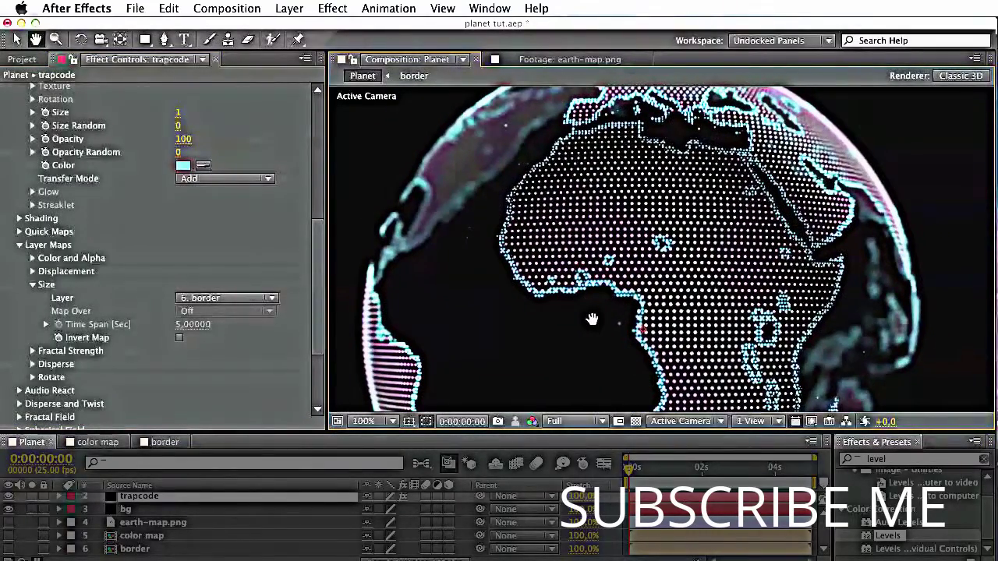
pyautogui.press('super+Tab')
pyautogui.moveTo(419, 146); pyautogui.dragTo(313, 74)
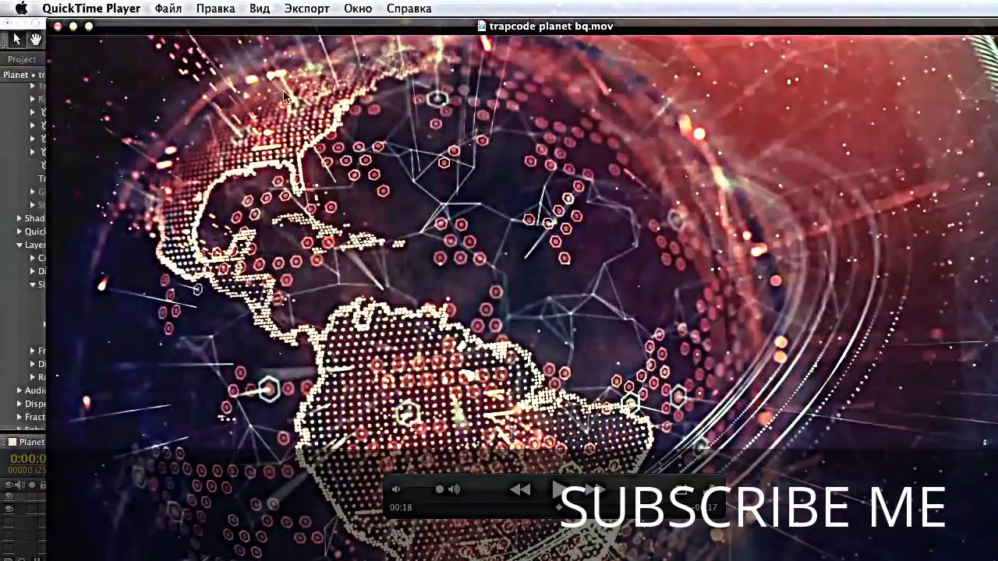
pyautogui.press('super+w')
pyautogui.click(244, 337)
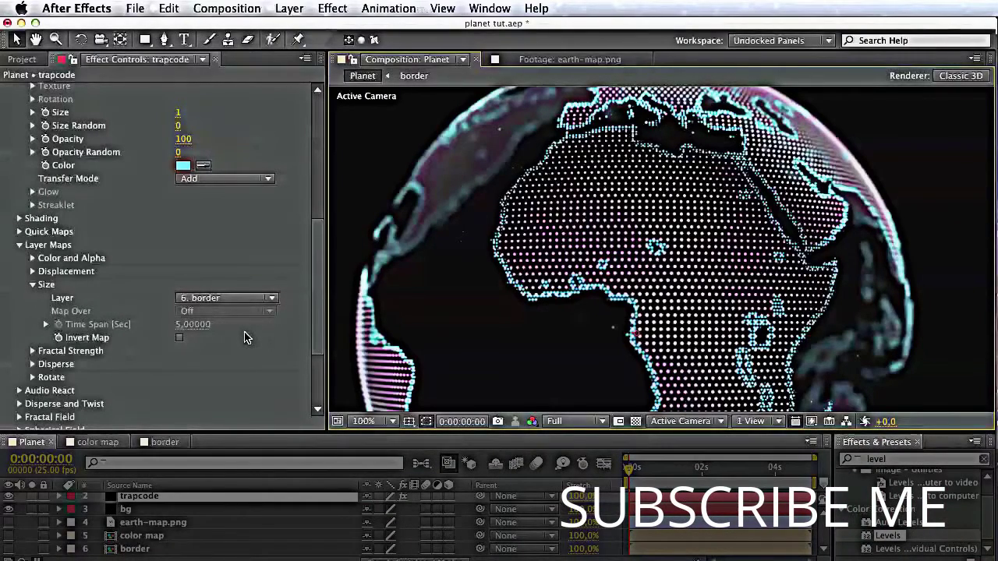
pyautogui.scroll(1, 132, 497)
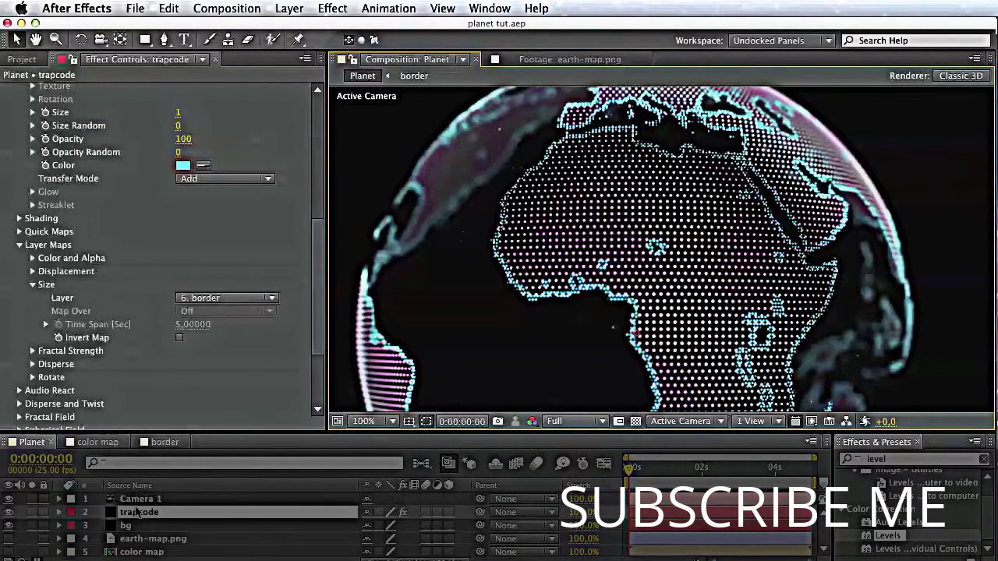
# Create a new adjustment layer and apply Glow to it
pyautogui.click(290, 9)
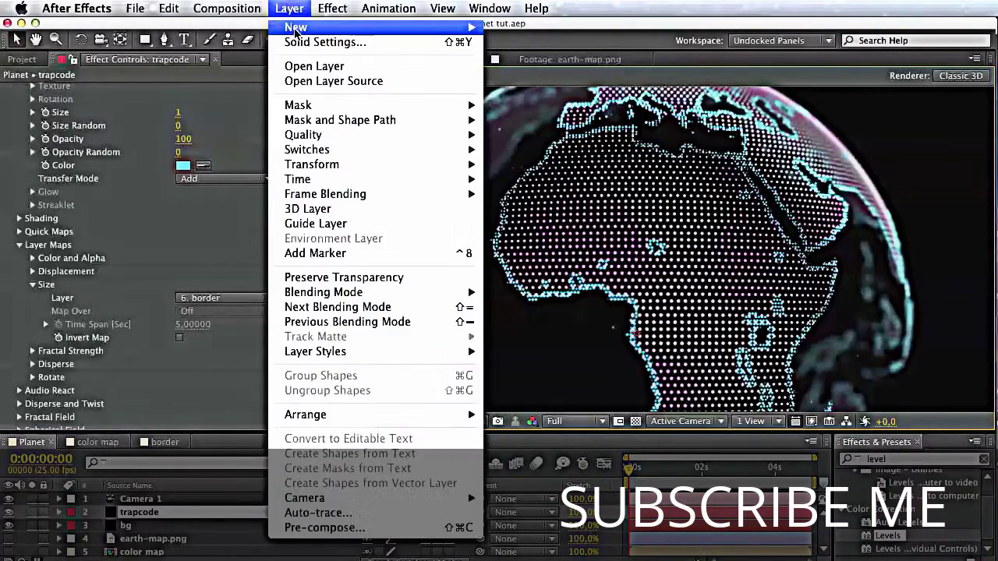
pyautogui.moveTo(312, 27)
pyautogui.click(546, 121)
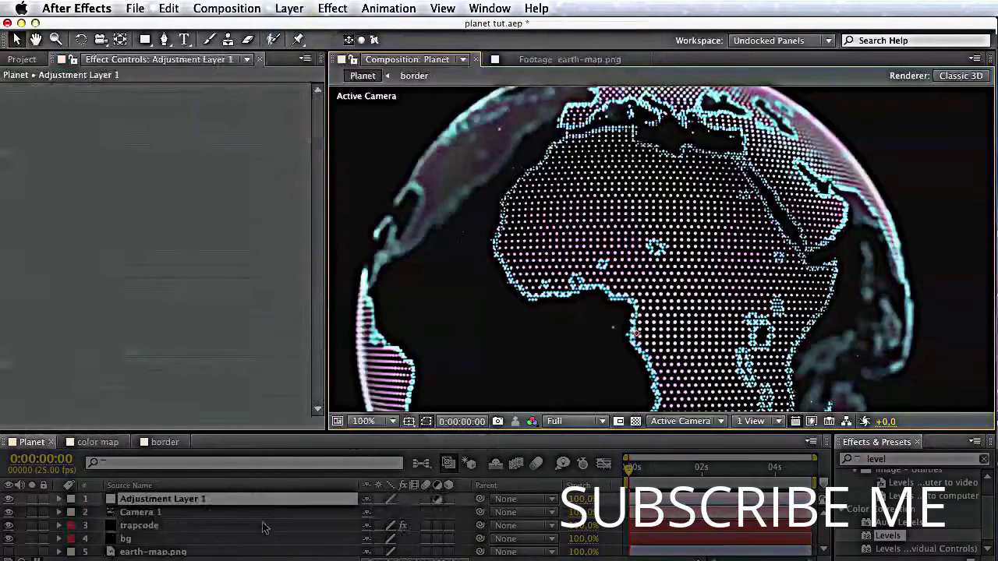
pyautogui.doubleClick(883, 458)
pyautogui.write('glow')
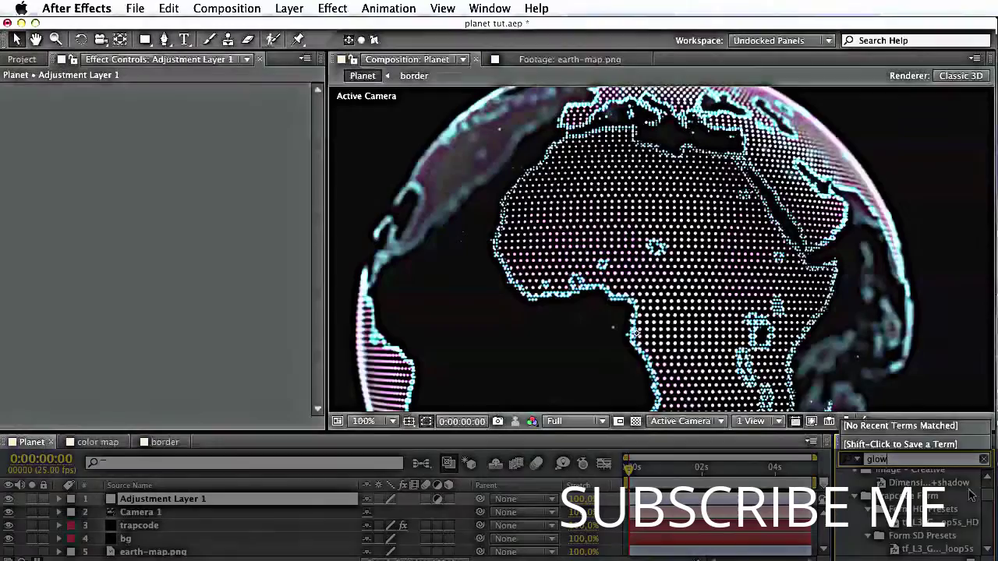
pyautogui.click(988, 548)
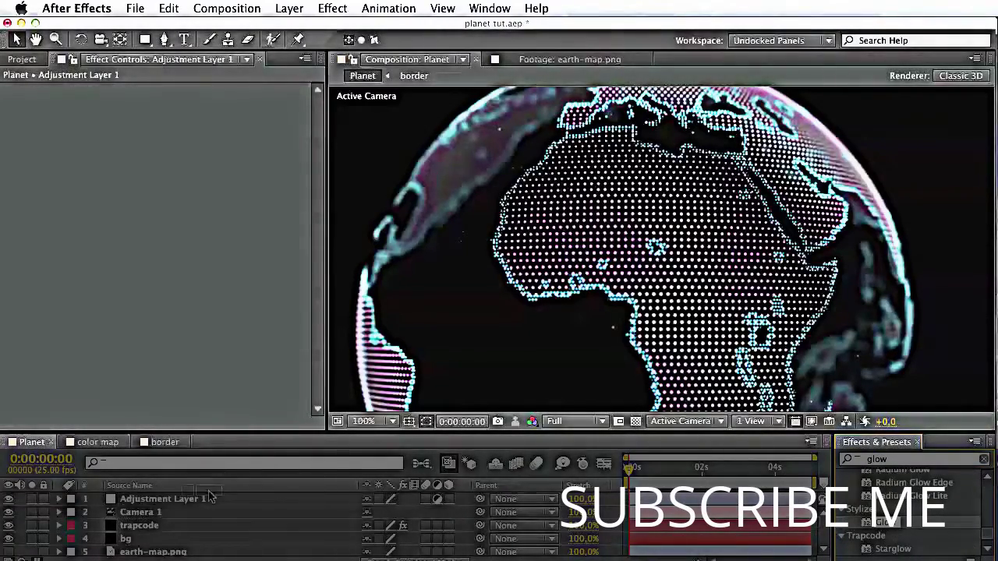
pyautogui.moveTo(885, 521); pyautogui.dragTo(214, 499)
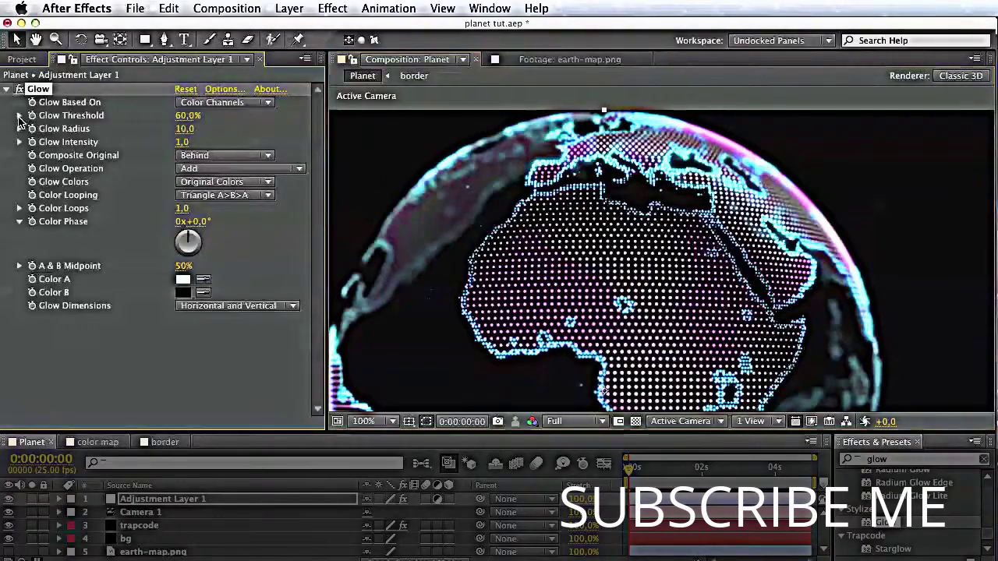
# Roughly tune the Glow Threshold, Radius and Intensity
pyautogui.click(20, 116)
pyautogui.moveTo(174, 138); pyautogui.dragTo(185, 144)
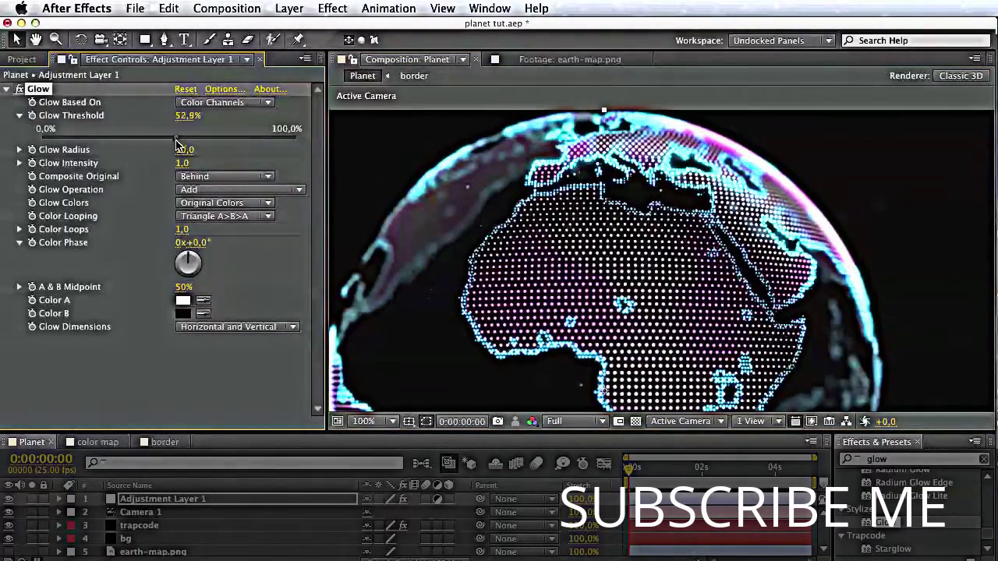
pyautogui.moveTo(184, 143)
pyautogui.mouseDown()
pyautogui.moveTo(226, 140)
pyautogui.moveTo(199, 143)
pyautogui.mouseUp()
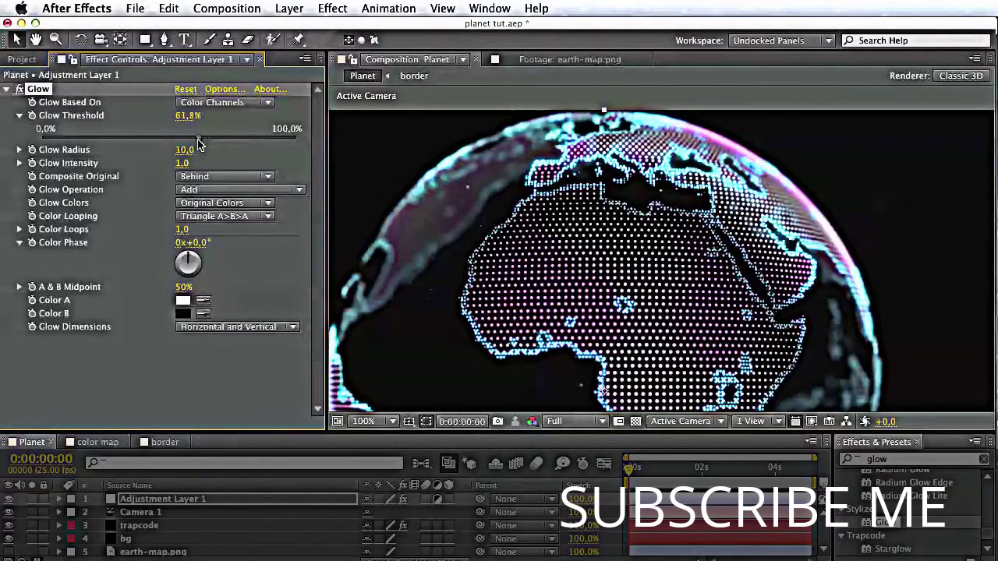
pyautogui.click(20, 150)
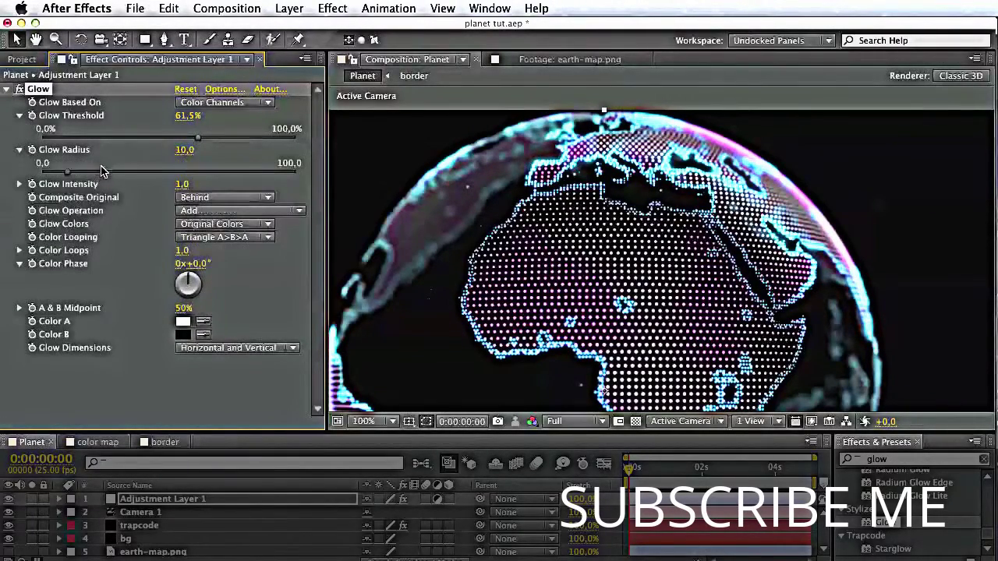
pyautogui.moveTo(69, 171); pyautogui.dragTo(123, 173)
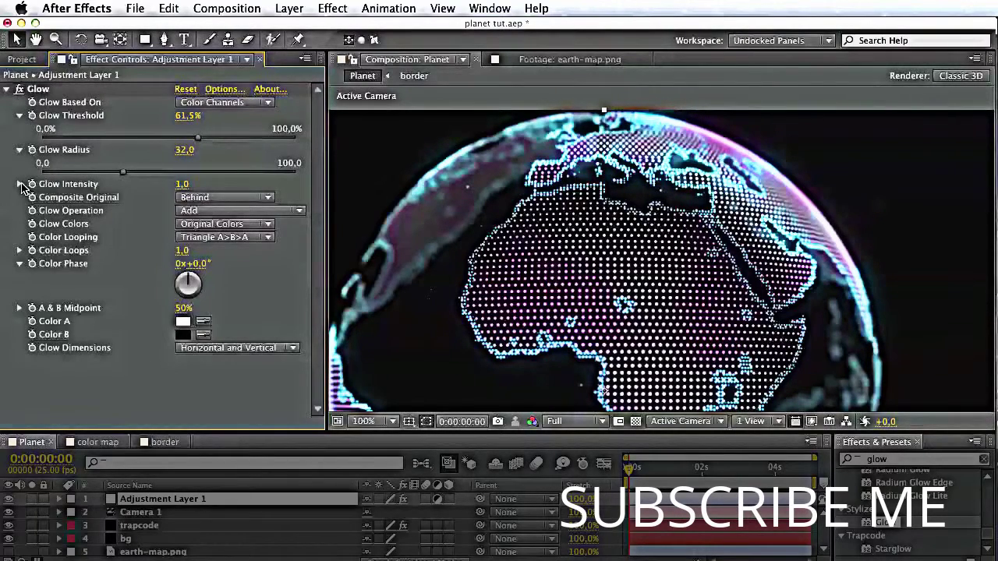
pyautogui.click(20, 184)
pyautogui.moveTo(106, 204); pyautogui.dragTo(113, 208)
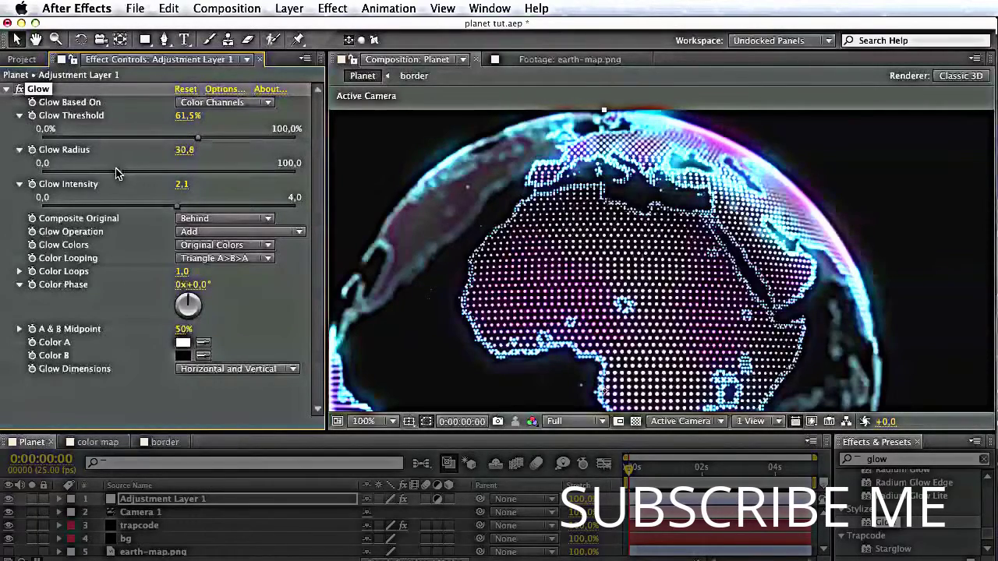
pyautogui.moveTo(87, 173)
pyautogui.mouseDown()
pyautogui.moveTo(60, 173)
pyautogui.moveTo(102, 174)
pyautogui.mouseUp()
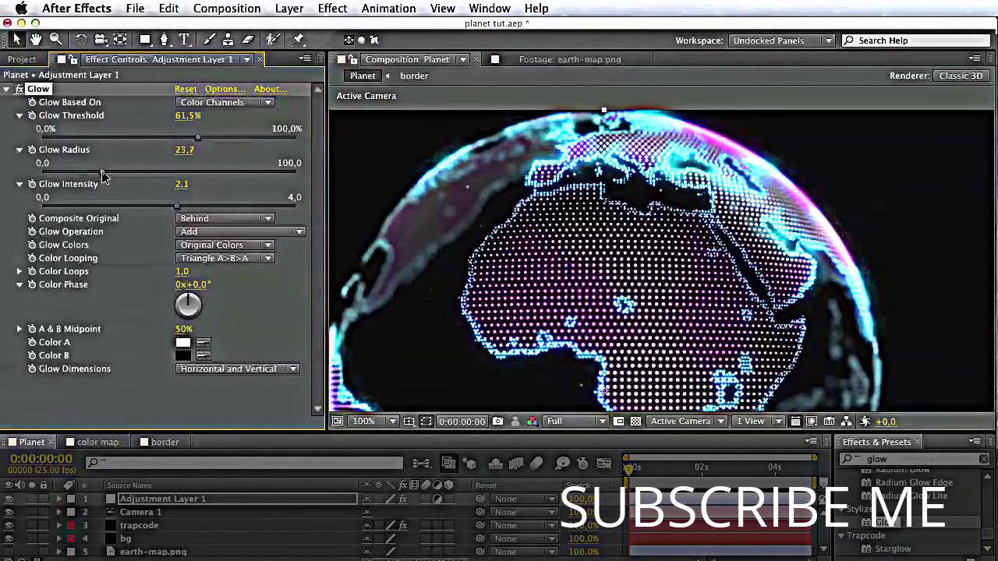
pyautogui.moveTo(130, 211); pyautogui.dragTo(117, 215)
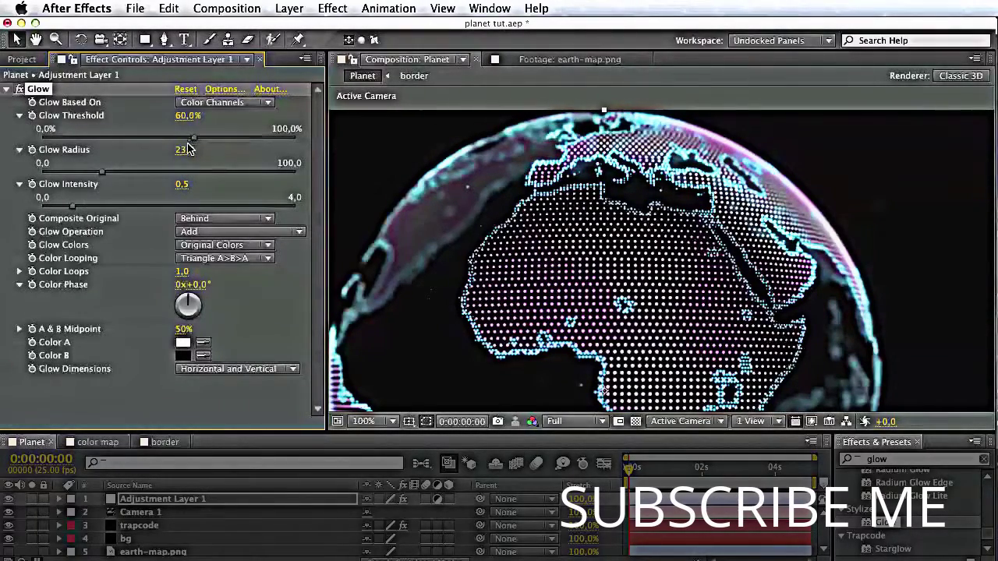
# Refine Glow to about 71.1% threshold, 41.8 radius and 0.8 intensity
pyautogui.moveTo(147, 138)
pyautogui.mouseDown()
pyautogui.moveTo(154, 156)
pyautogui.moveTo(98, 158)
pyautogui.moveTo(262, 162)
pyautogui.mouseUp()
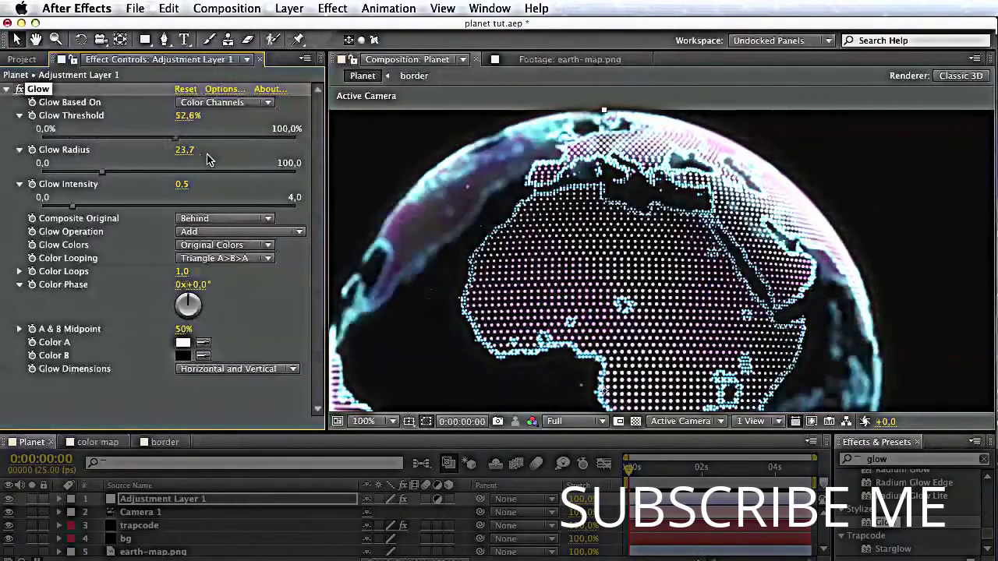
pyautogui.moveTo(125, 161)
pyautogui.mouseDown()
pyautogui.moveTo(98, 178)
pyautogui.moveTo(213, 174)
pyautogui.moveTo(113, 173)
pyautogui.mouseUp()
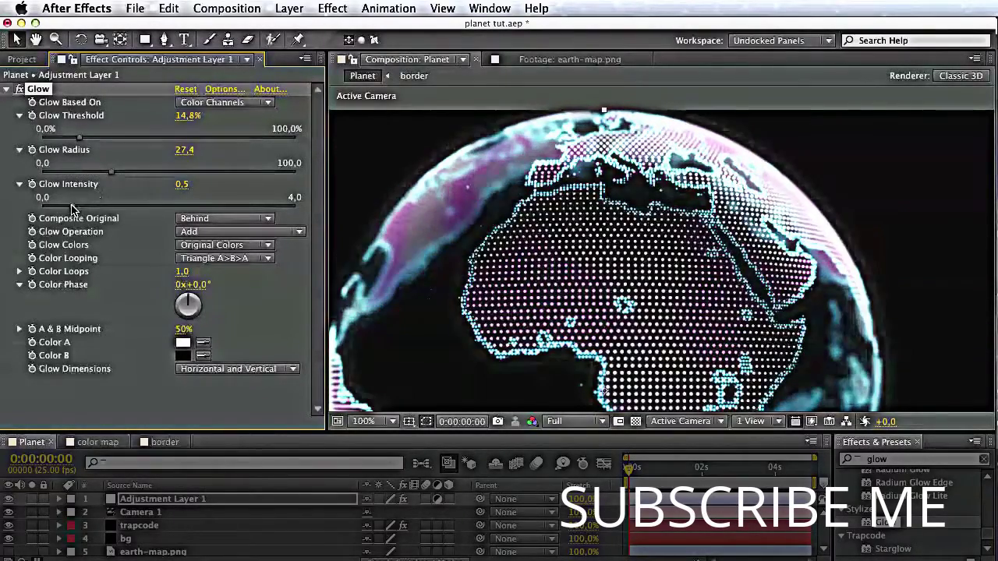
pyautogui.moveTo(73, 206)
pyautogui.mouseDown()
pyautogui.moveTo(56, 209)
pyautogui.moveTo(93, 207)
pyautogui.mouseUp()
pyautogui.moveTo(79, 137); pyautogui.dragTo(231, 138)
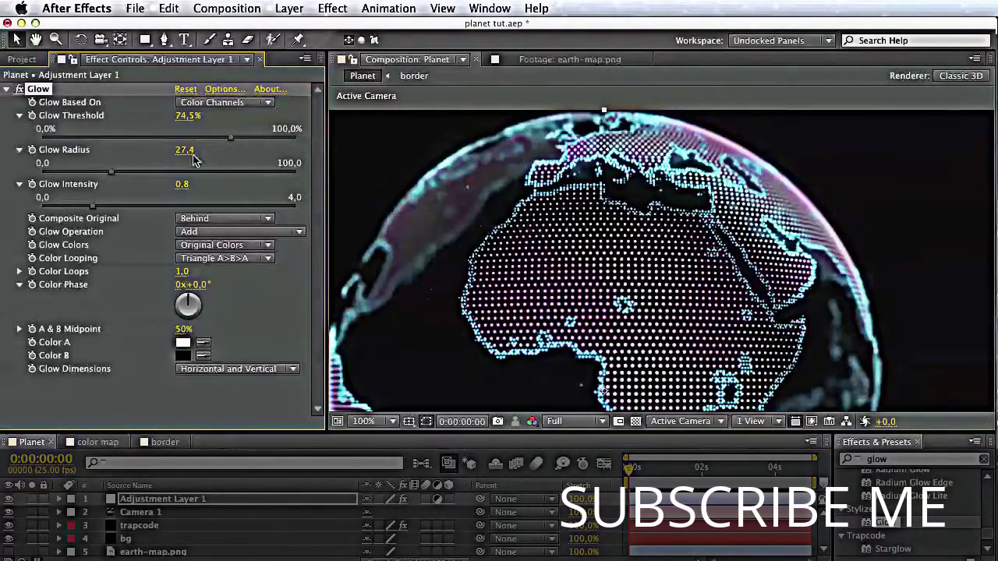
pyautogui.moveTo(54, 178)
pyautogui.mouseDown()
pyautogui.moveTo(114, 178)
pyautogui.moveTo(73, 177)
pyautogui.moveTo(85, 176)
pyautogui.mouseUp()
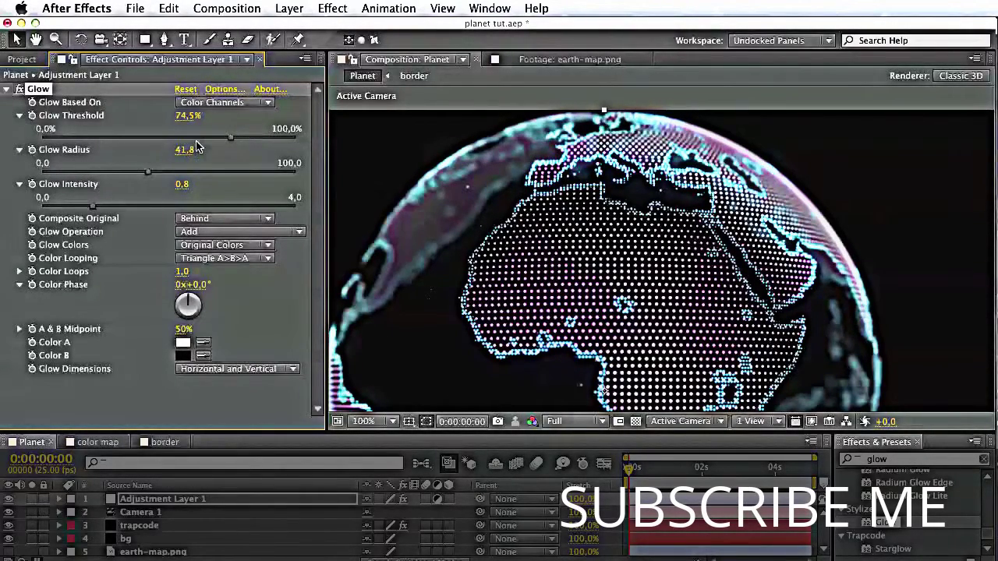
pyautogui.moveTo(195, 140)
pyautogui.mouseDown()
pyautogui.moveTo(177, 140)
pyautogui.moveTo(222, 141)
pyautogui.mouseUp()
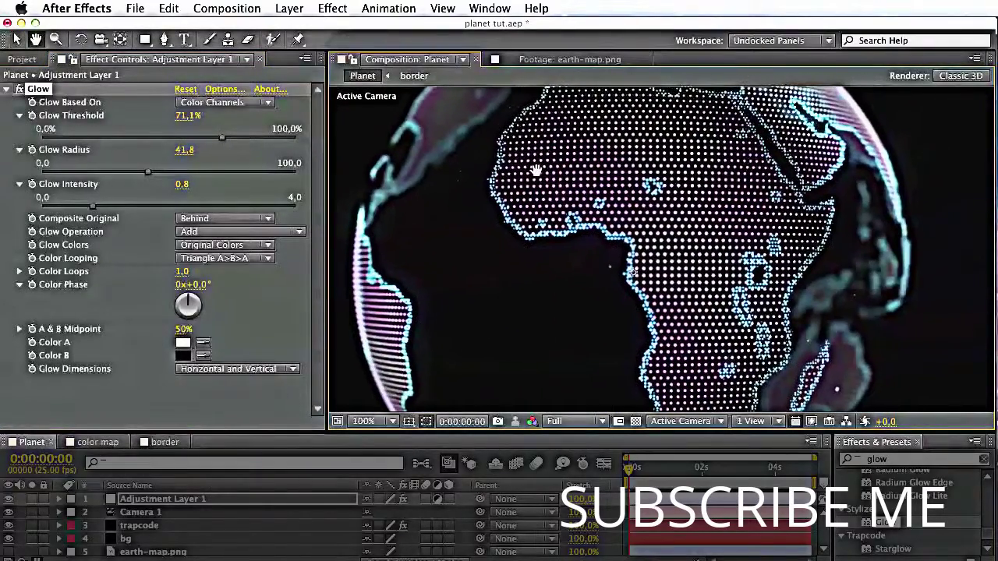
pyautogui.click(6, 89)
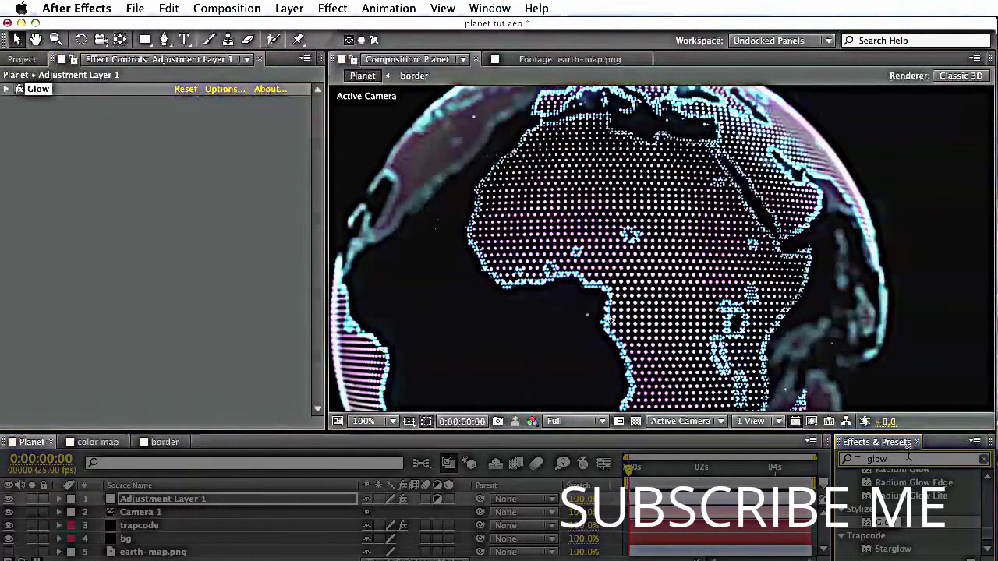
# Apply Magic Bullet Looks to the adjustment layer below Glow and save the project
pyautogui.click(876, 459)
pyautogui.write('look')
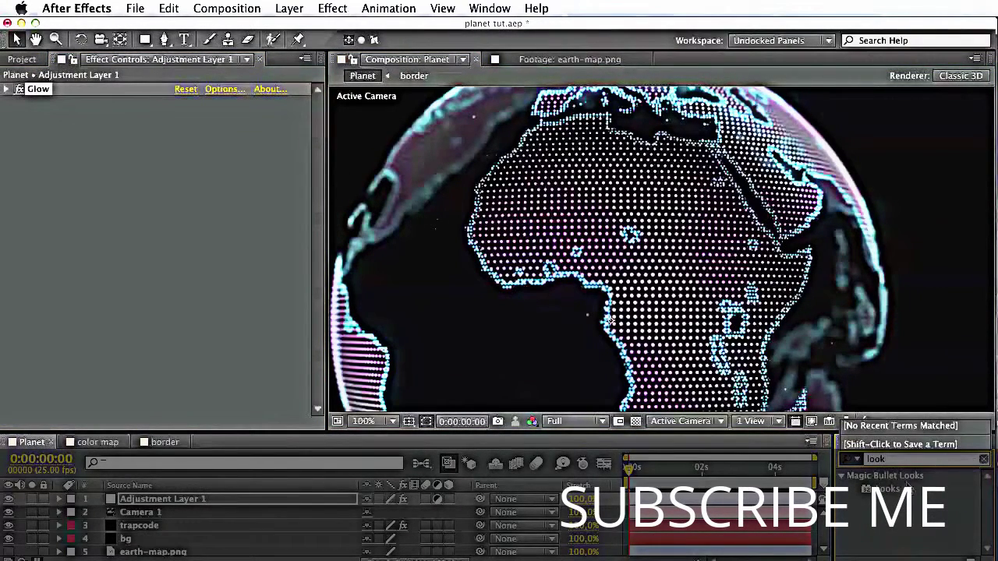
pyautogui.moveTo(895, 495); pyautogui.dragTo(257, 316)
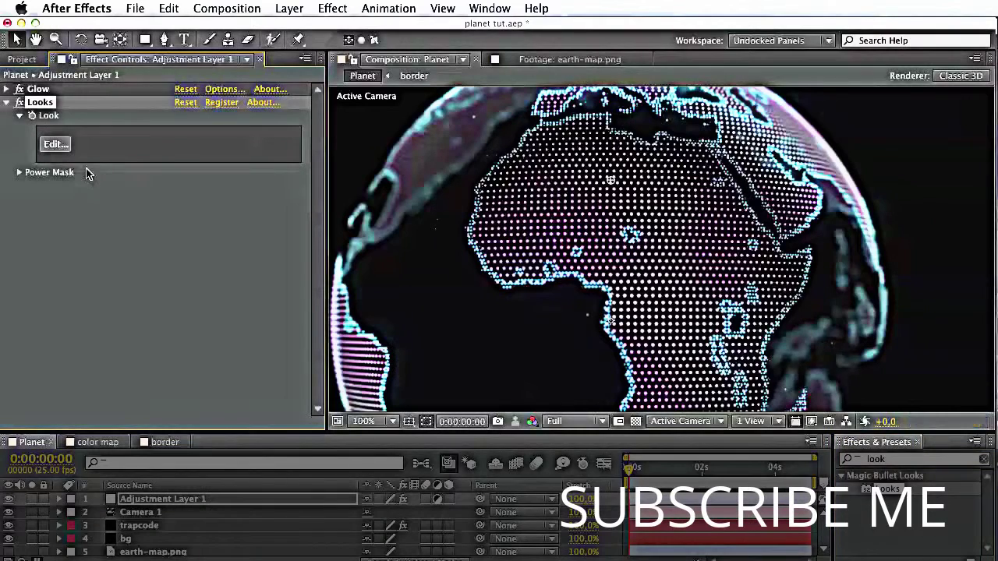
pyautogui.hotkey('ctrl', 's')
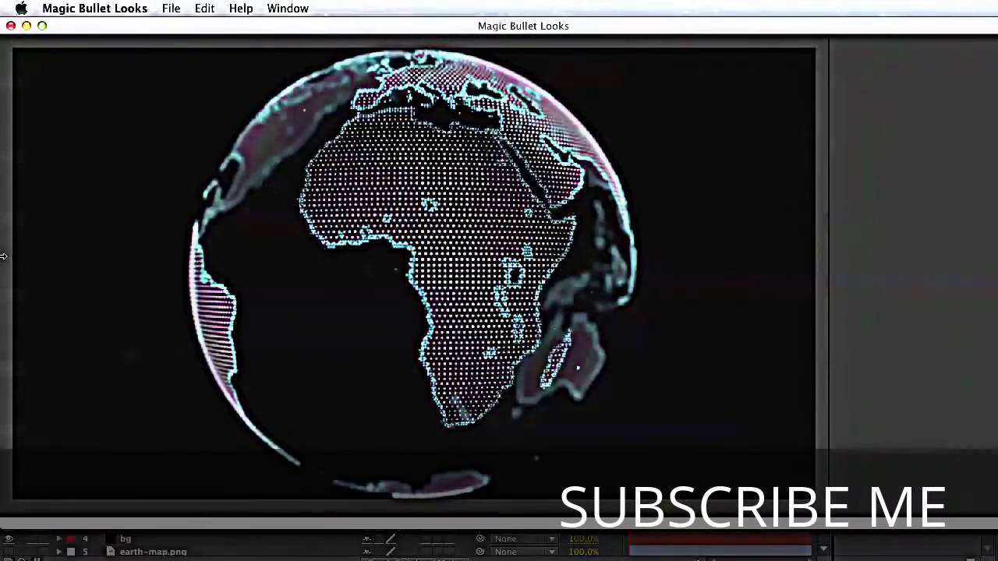
pyautogui.moveTo(45, 224)
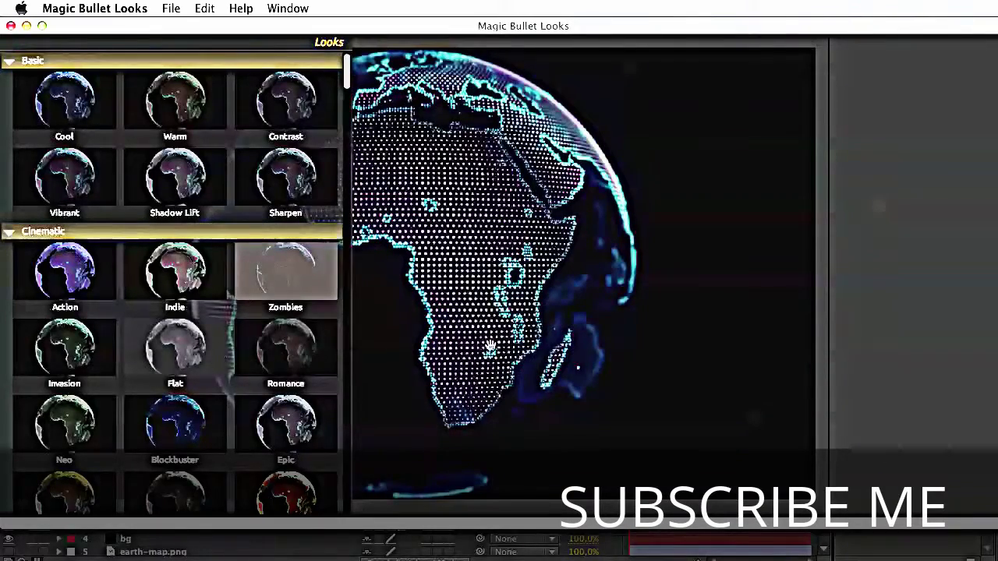
pyautogui.moveTo(6, 306)
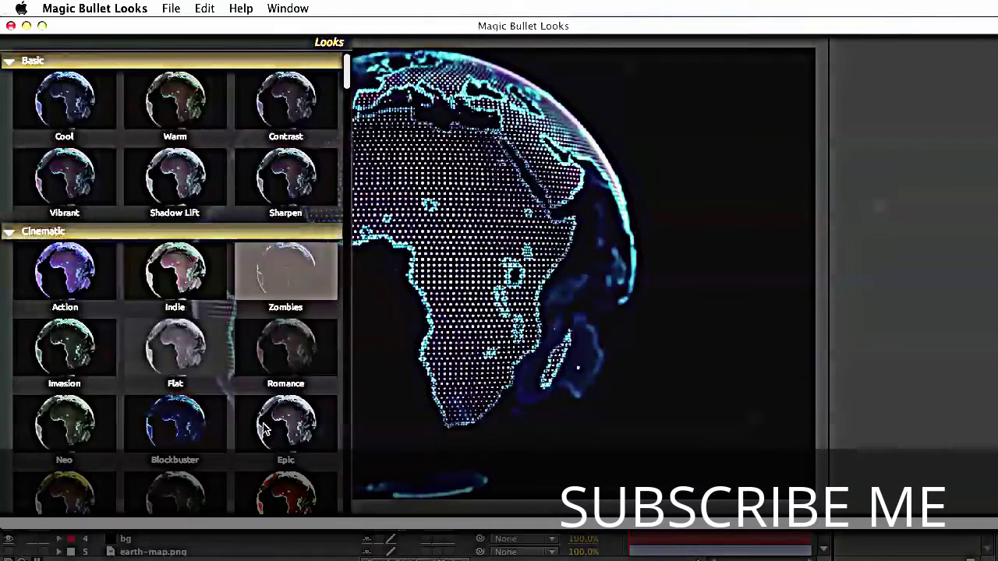
pyautogui.scroll(-1, 269, 429)
pyautogui.scroll(-3, 273, 436)
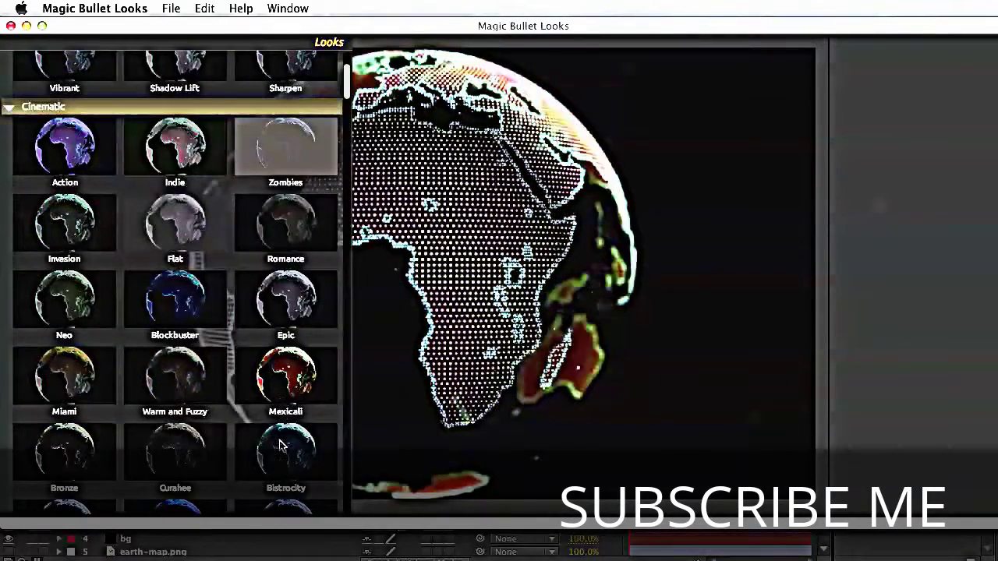
pyautogui.scroll(-3, 282, 445)
pyautogui.scroll(-2, 283, 445)
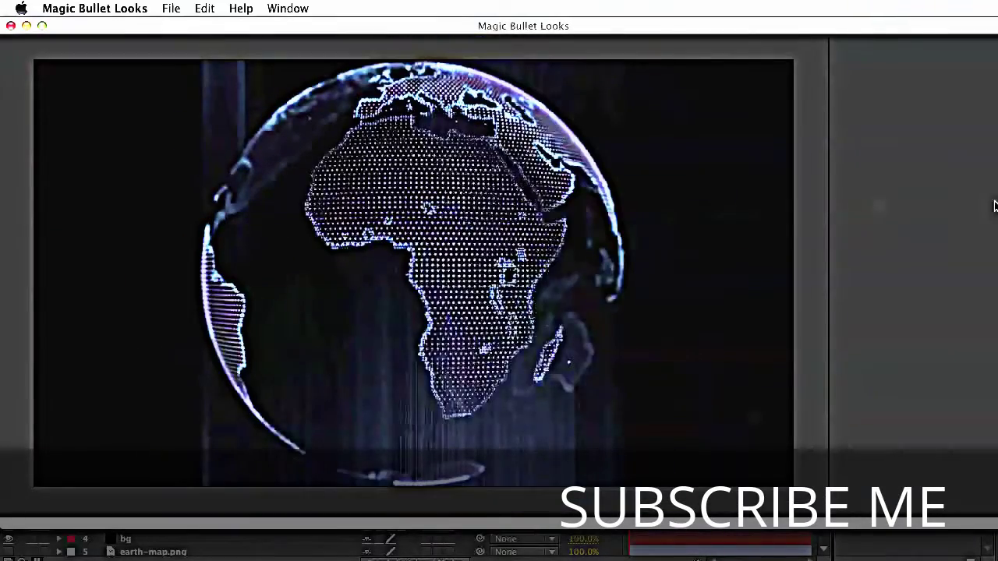
# Set the Magic Bullet Looks preview zoom to 100%
pyautogui.moveTo(994, 207)
pyautogui.click(535, 47)
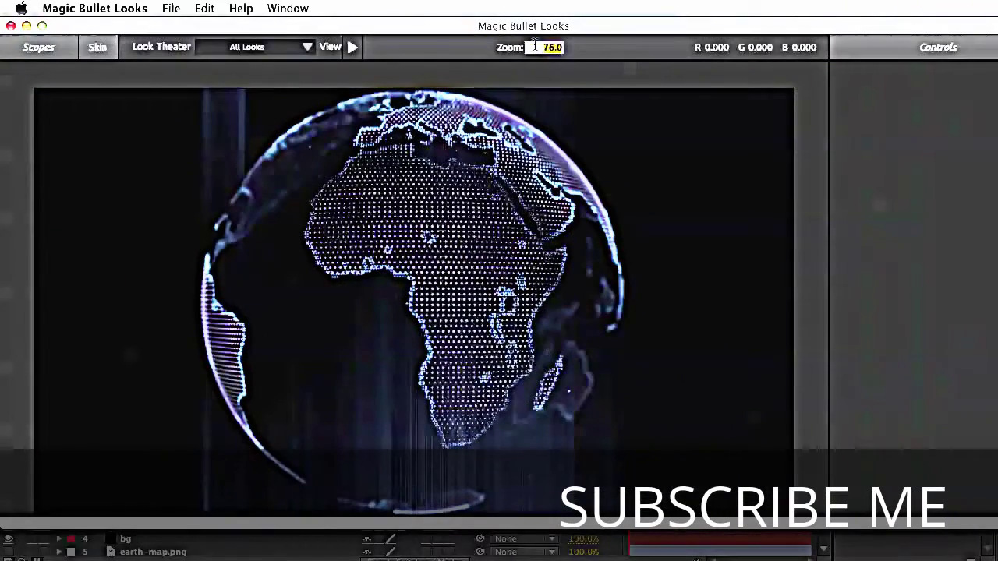
pyautogui.press('Return')
# Browse the Looks presets and apply Redscale, built from two Curves and Colorista 3-Way
pyautogui.moveTo(5, 229)
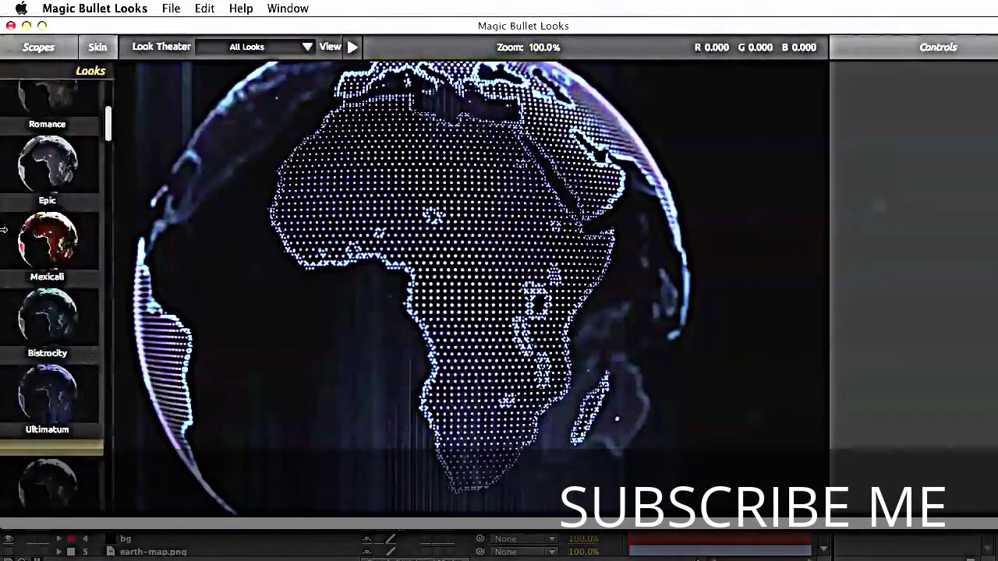
pyautogui.scroll(-5, 274, 401)
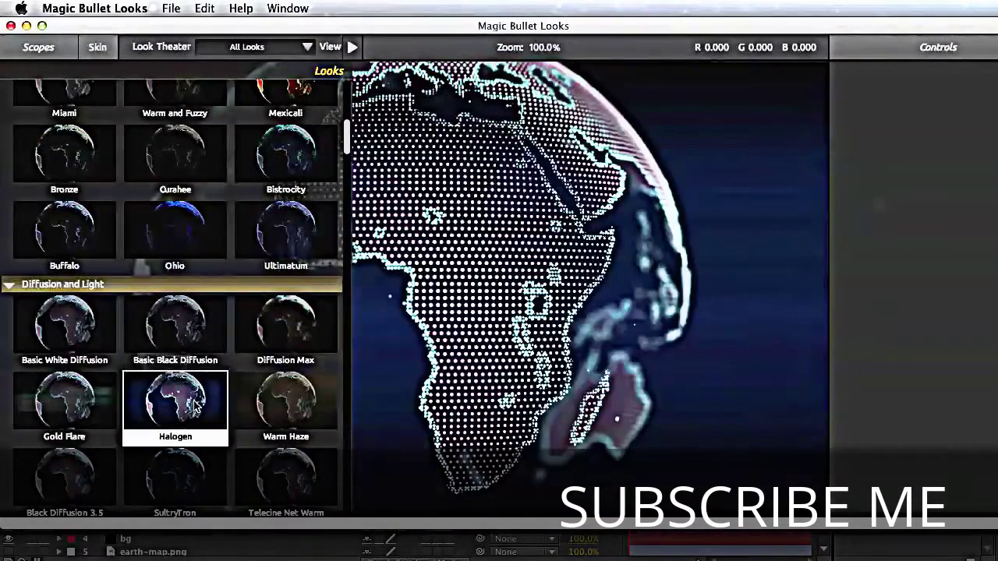
pyautogui.scroll(-2, 195, 399)
pyautogui.scroll(-2, 204, 401)
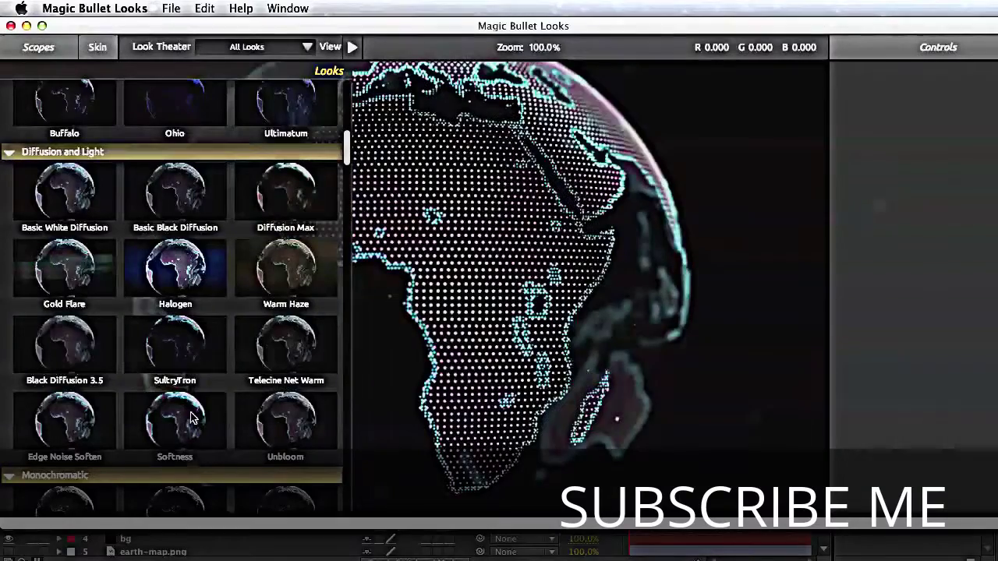
pyautogui.scroll(-4, 208, 401)
pyautogui.scroll(-1, 235, 409)
pyautogui.scroll(-2, 235, 409)
pyautogui.scroll(-4, 236, 407)
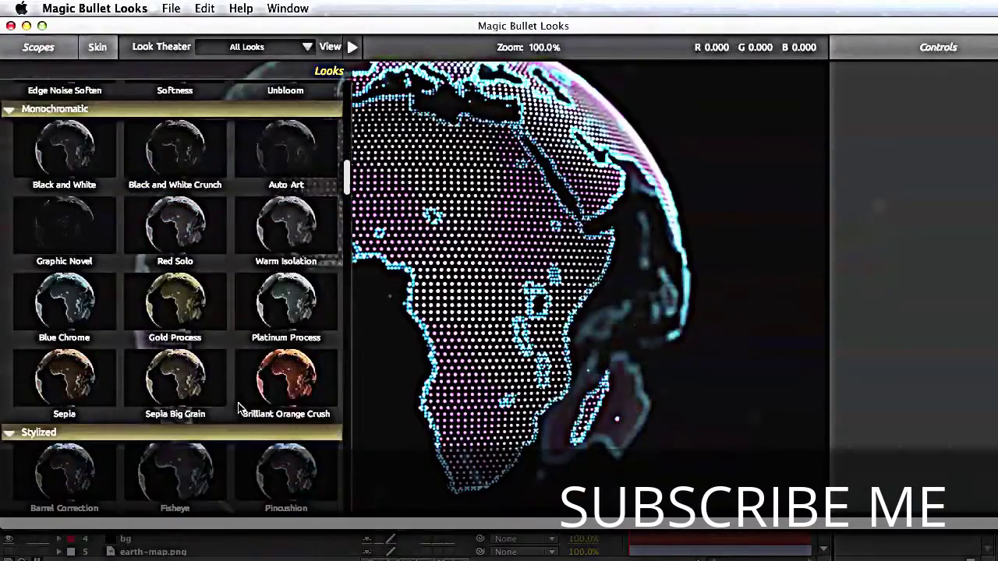
pyautogui.scroll(-2, 238, 407)
pyautogui.scroll(-4, 241, 406)
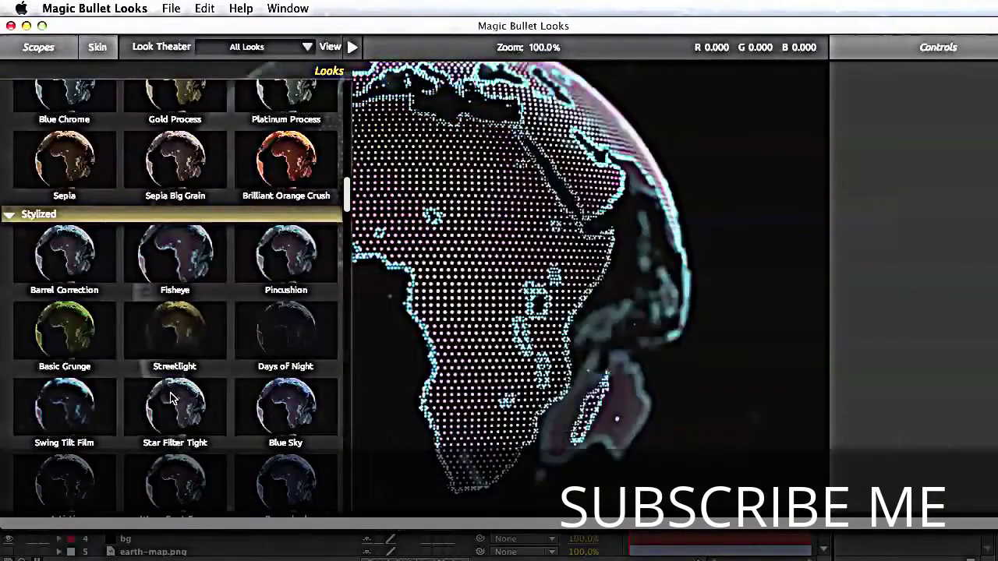
pyautogui.scroll(-4, 242, 406)
pyautogui.scroll(-1, 274, 407)
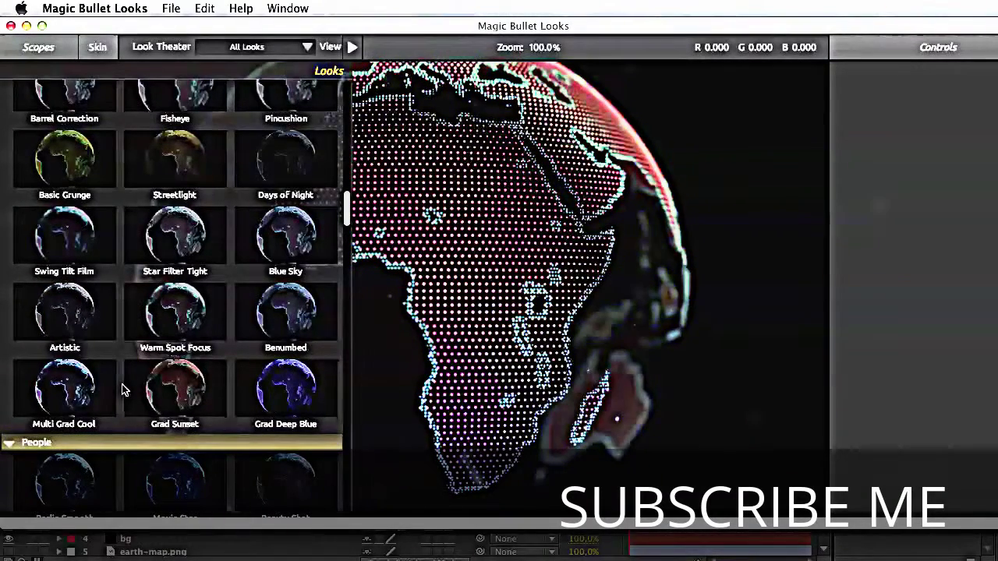
pyautogui.scroll(-1, 187, 390)
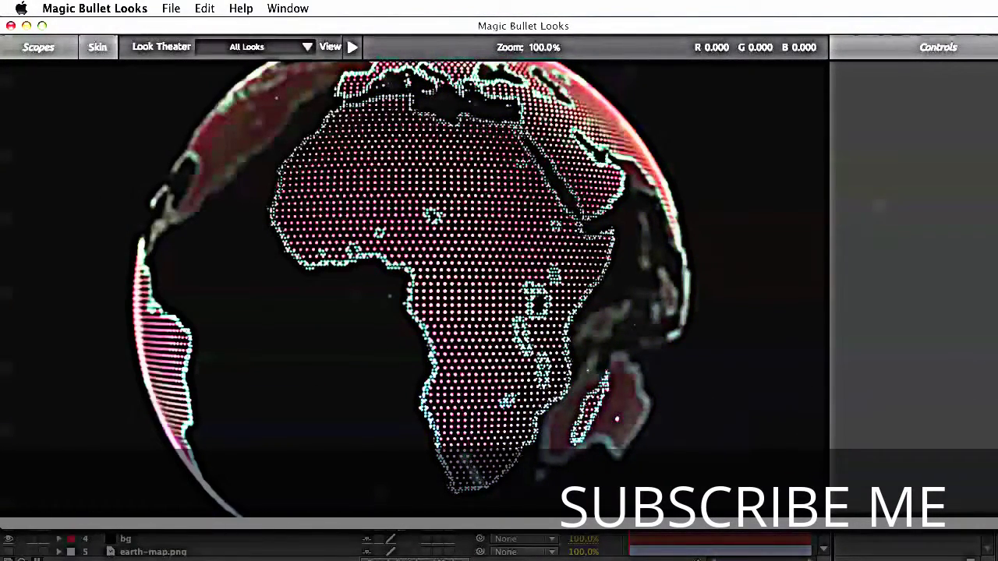
pyautogui.moveTo(468, 491)
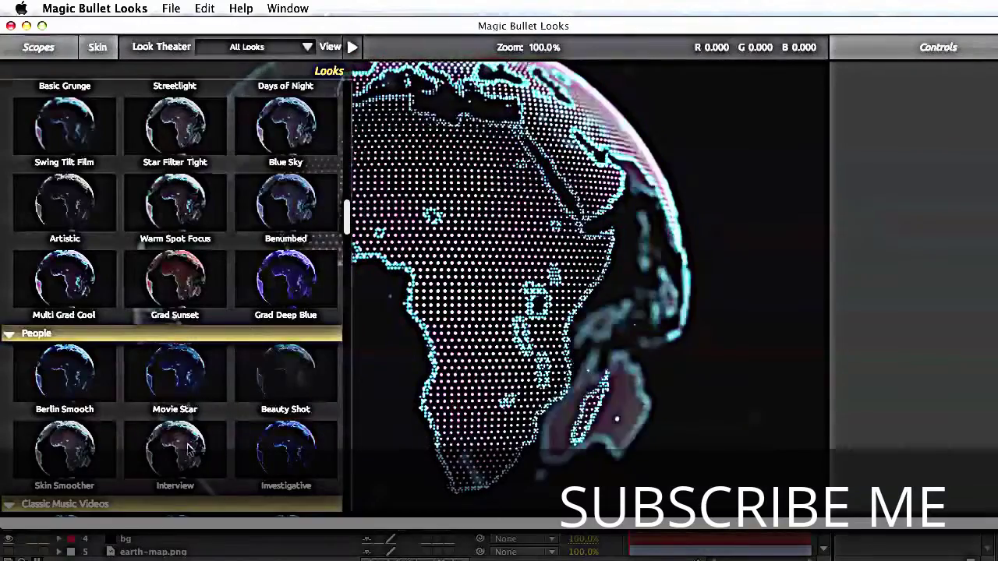
pyautogui.scroll(-2, 269, 439)
pyautogui.scroll(-5, 282, 479)
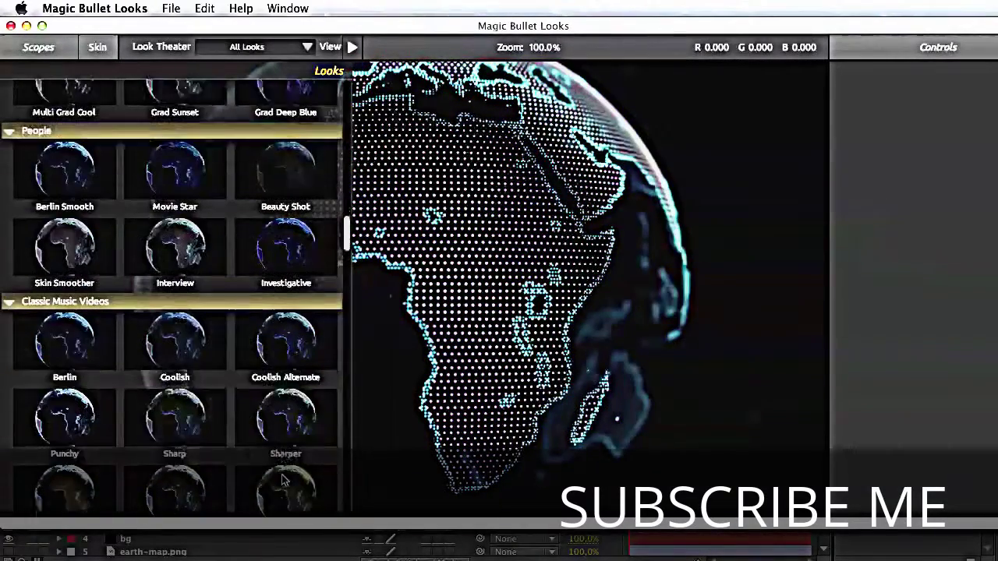
pyautogui.scroll(-1, 283, 479)
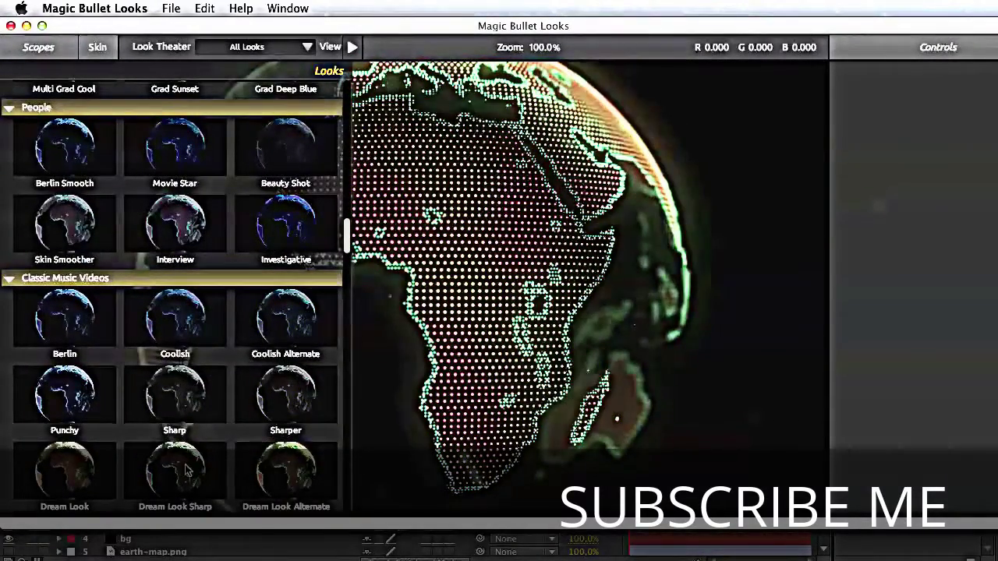
pyautogui.scroll(-3, 117, 427)
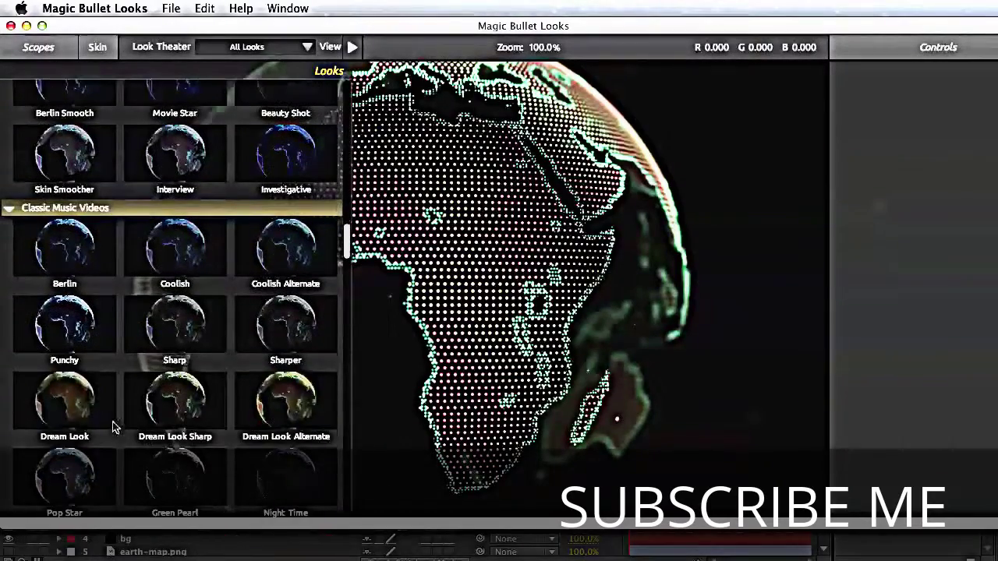
pyautogui.scroll(-2, 156, 453)
pyautogui.scroll(-7, 216, 466)
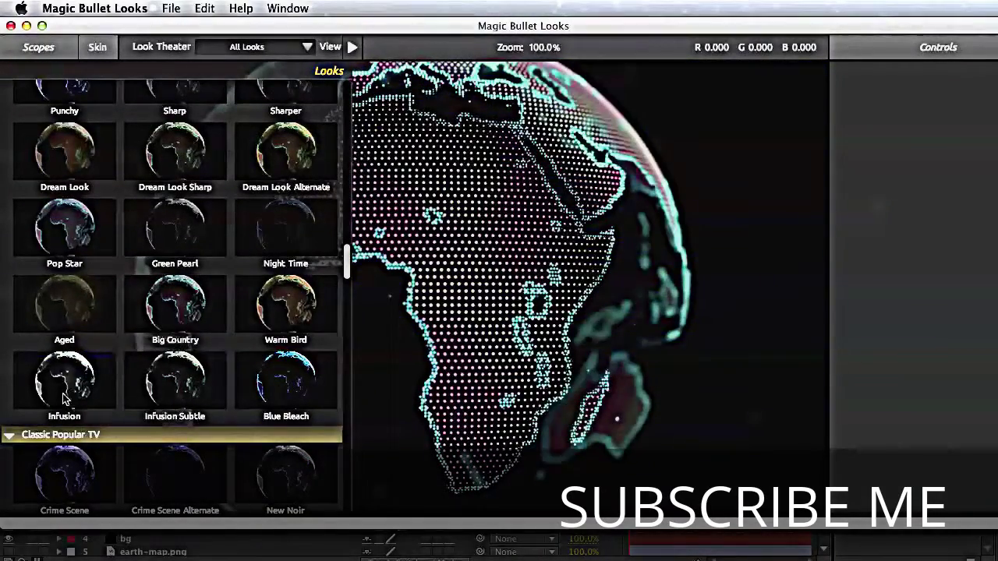
pyautogui.scroll(-3, 88, 412)
pyautogui.scroll(-2, 88, 412)
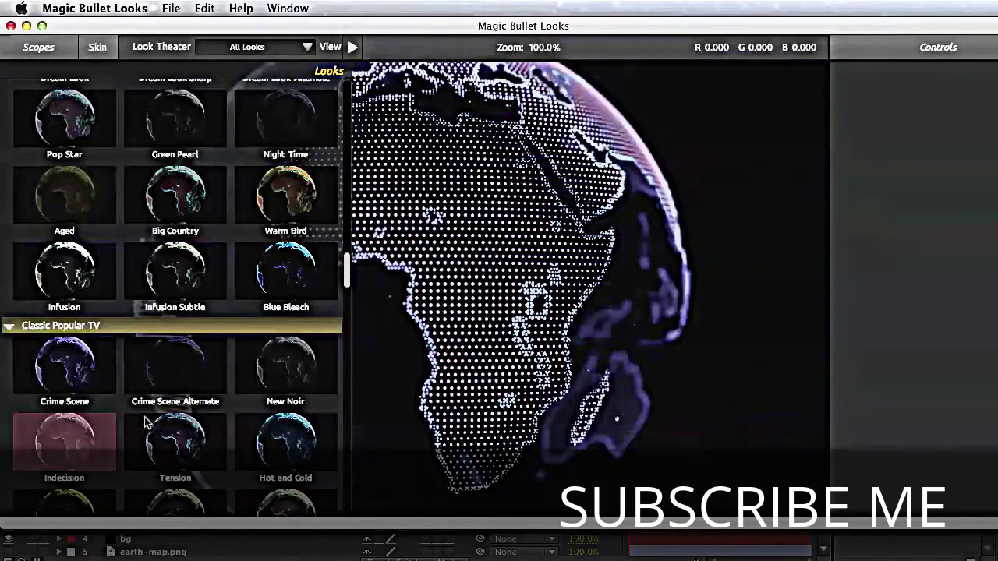
pyautogui.scroll(-2, 261, 448)
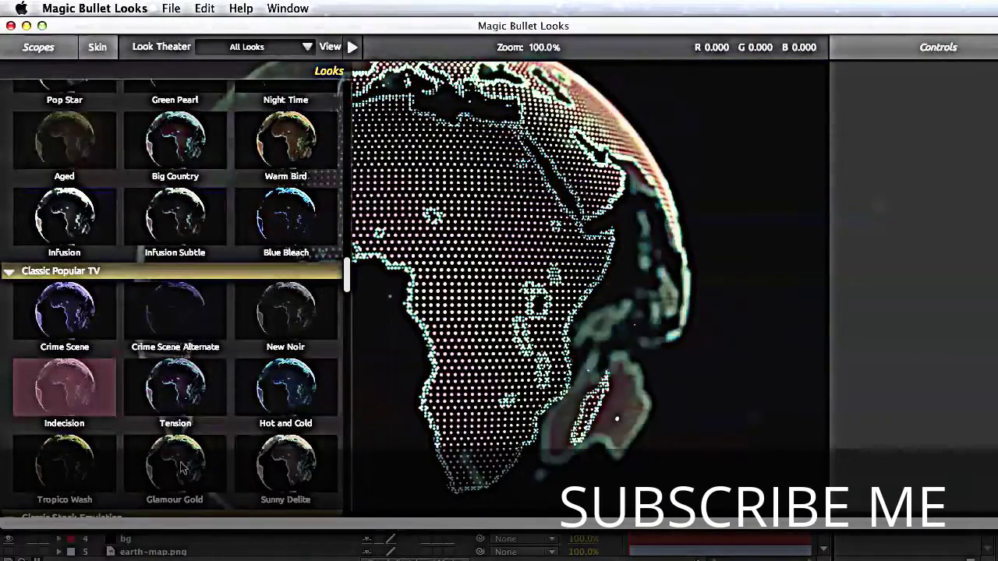
pyautogui.scroll(-3, 162, 459)
pyautogui.scroll(-4, 162, 460)
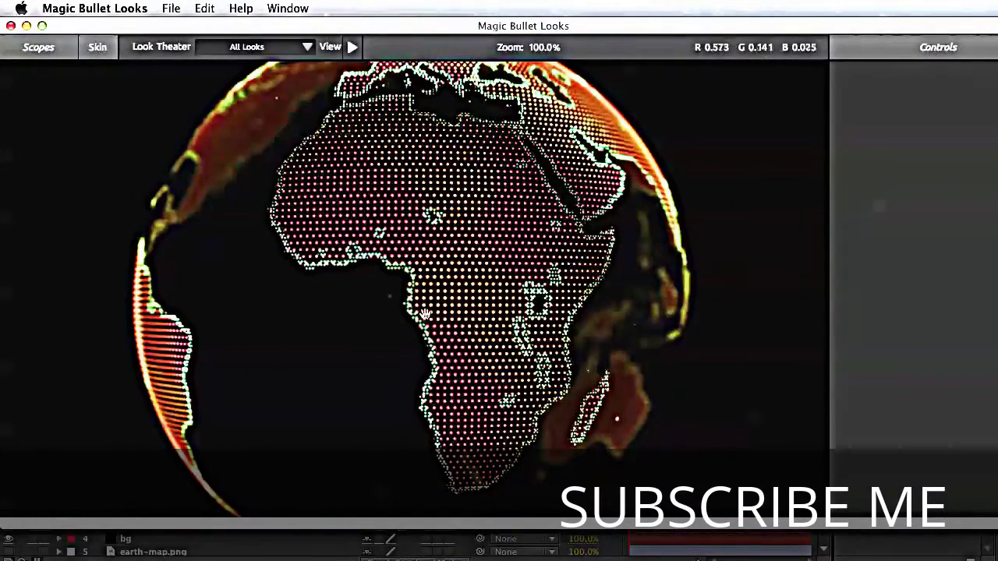
pyautogui.moveTo(989, 272)
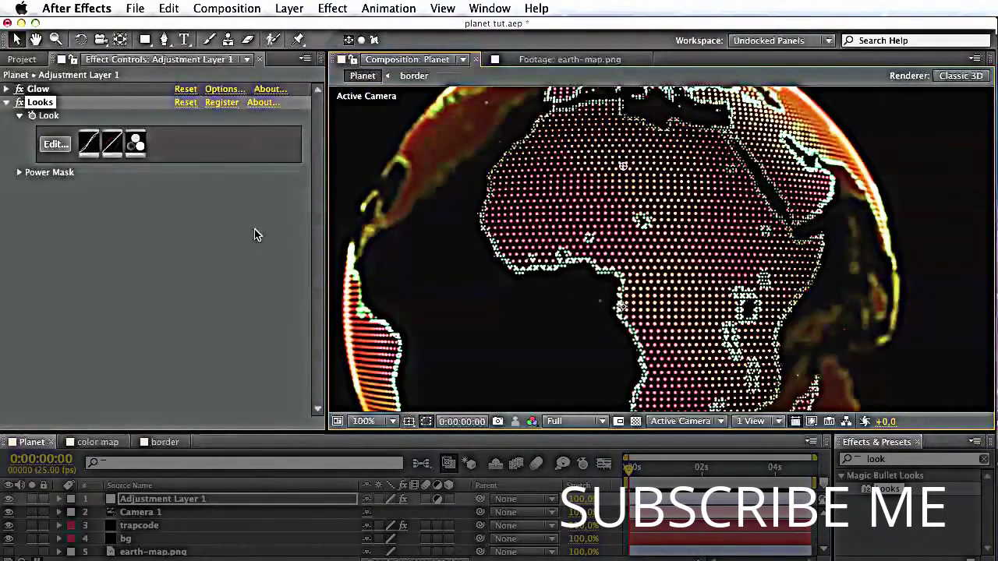
# Back in After Effects, deselect the adjustment layer's new Redscale Looks effect below Glow
pyautogui.click(172, 251)
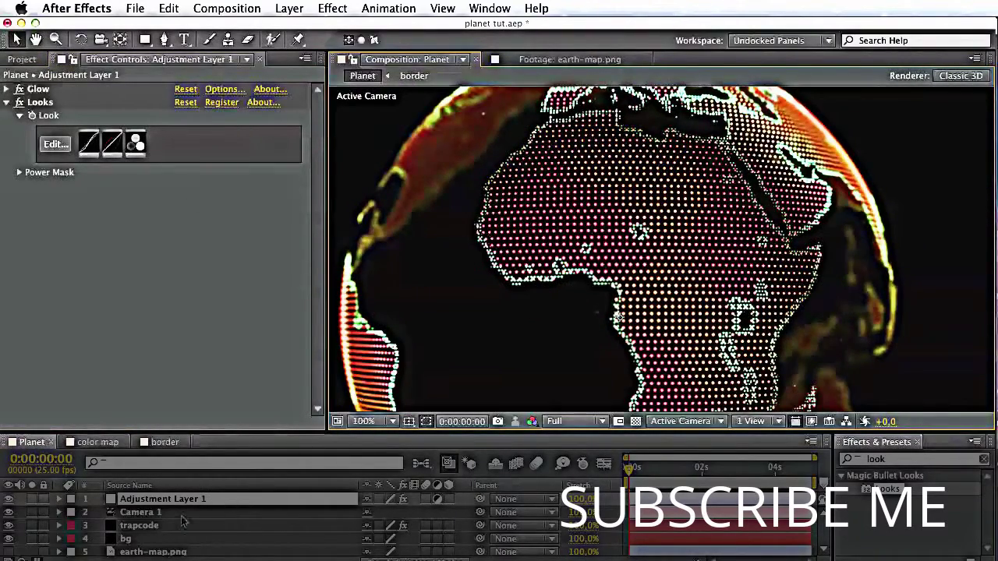
# Set Camera 1's Aperture to 300 pixels and Blur Level to 200%
pyautogui.click(62, 515)
pyautogui.click(58, 512)
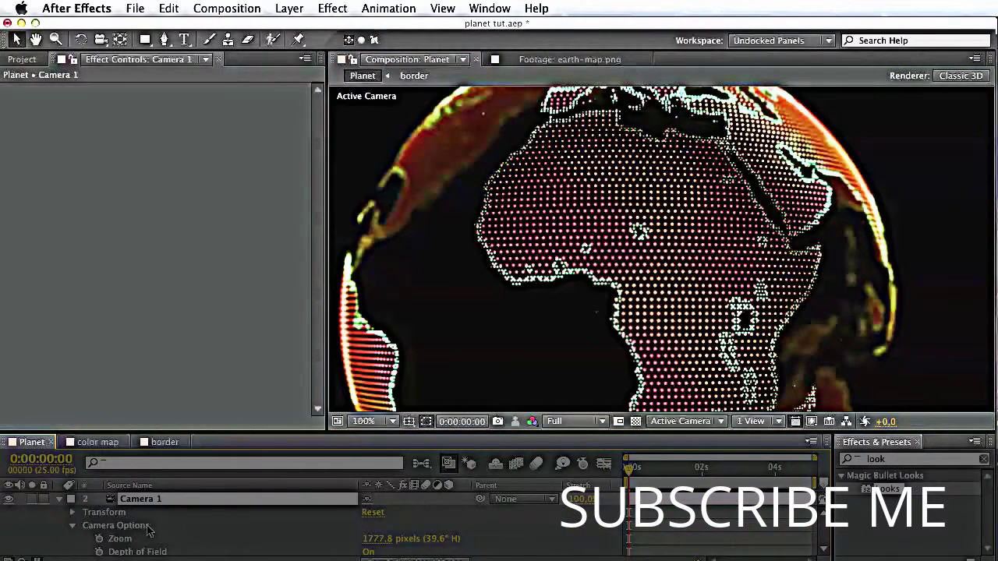
pyautogui.scroll(-3, 187, 514)
pyautogui.scroll(-1, 192, 499)
pyautogui.scroll(-1, 191, 495)
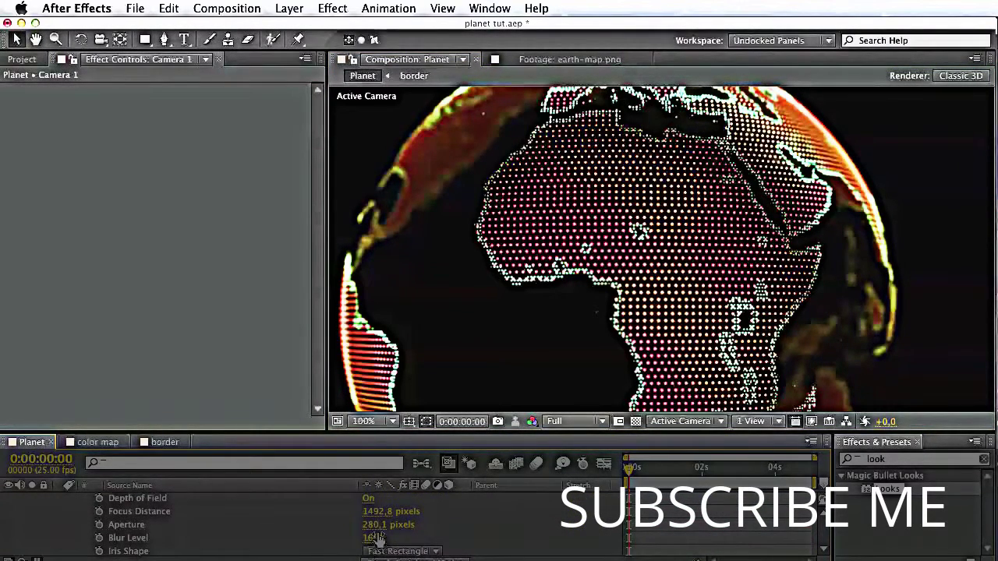
pyautogui.moveTo(374, 525)
pyautogui.mouseDown()
pyautogui.moveTo(582, 534)
pyautogui.moveTo(436, 535)
pyautogui.mouseUp()
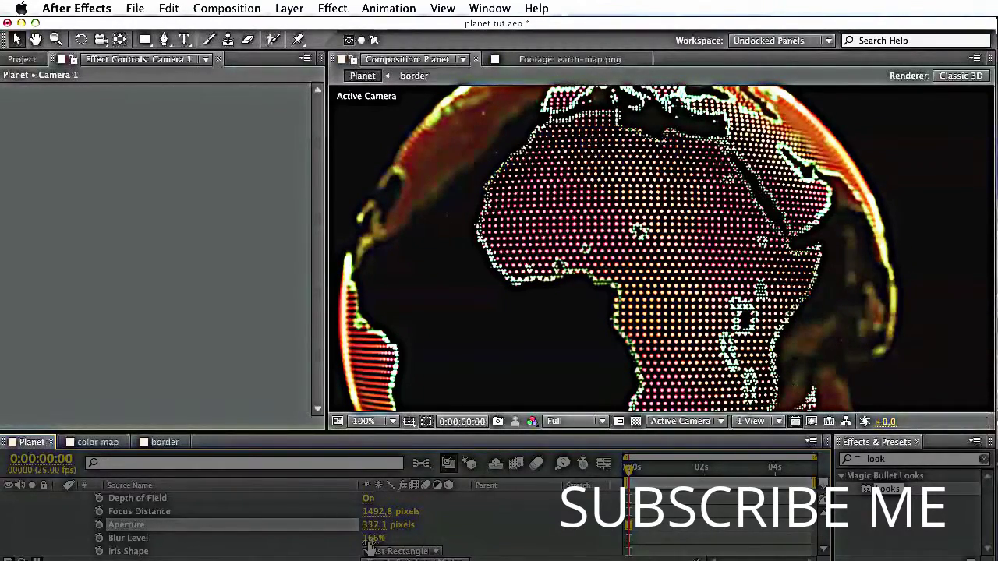
pyautogui.moveTo(373, 538); pyautogui.dragTo(421, 539)
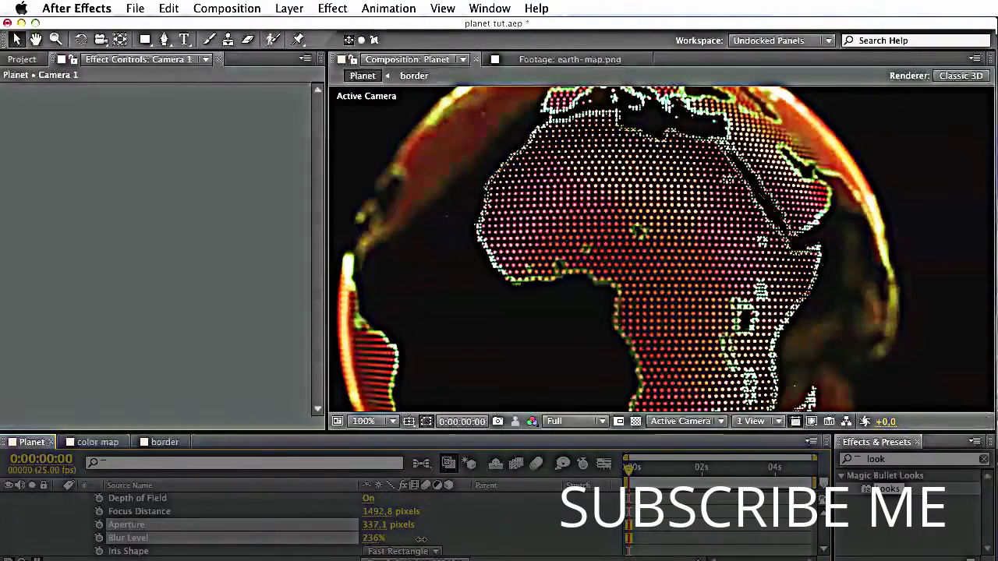
pyautogui.click(374, 538)
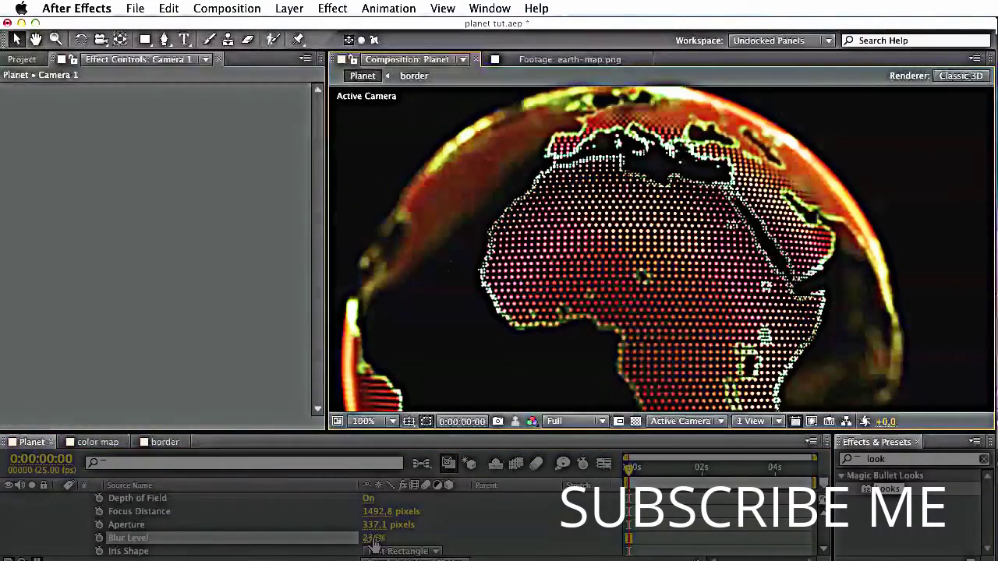
pyautogui.write('200')
pyautogui.press('Return')
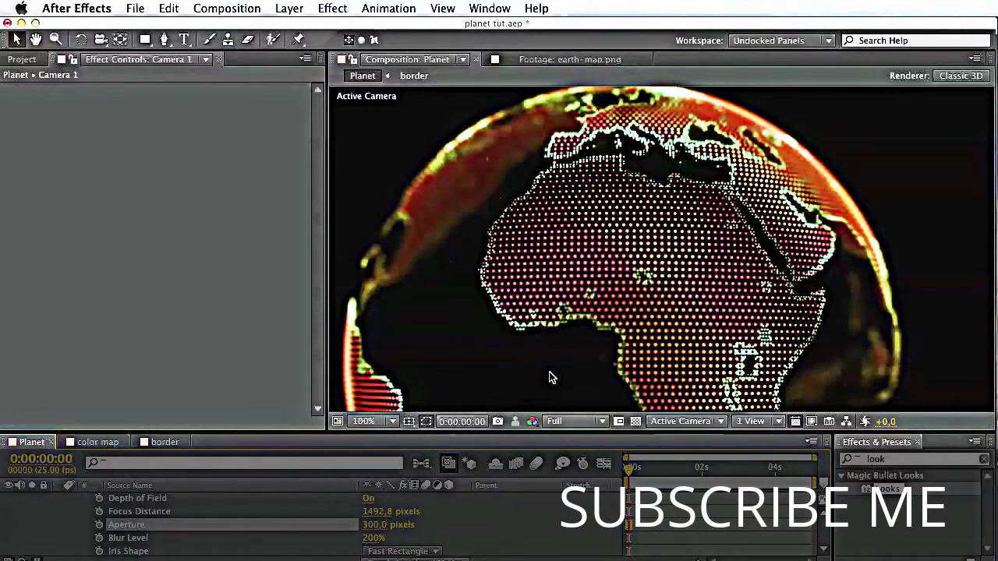
pyautogui.scroll(5, 331, 514)
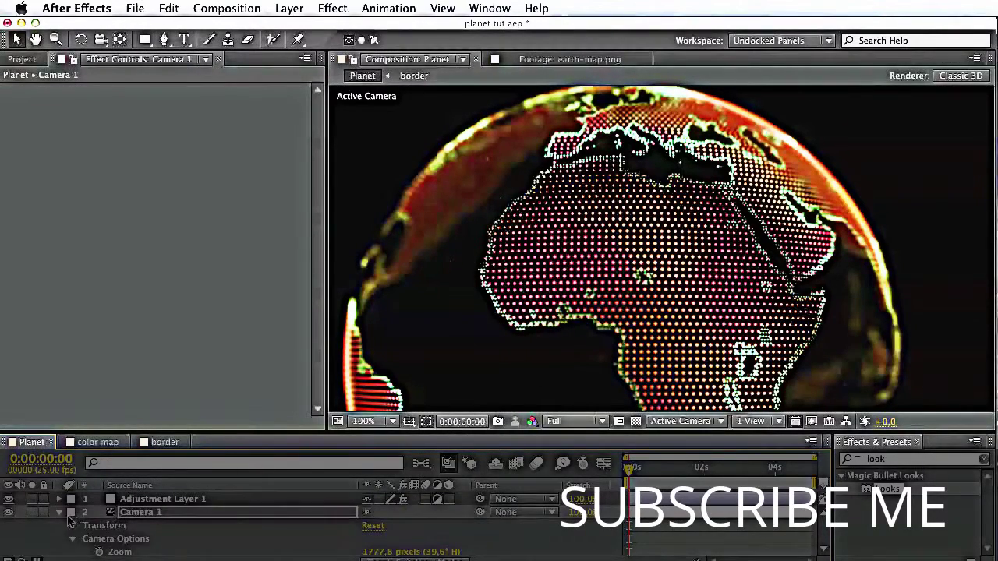
pyautogui.click(59, 512)
pyautogui.moveTo(530, 218)
pyautogui.mouseDown()
pyautogui.moveTo(535, 341)
pyautogui.moveTo(530, 289)
pyautogui.moveTo(550, 348)
pyautogui.mouseUp()
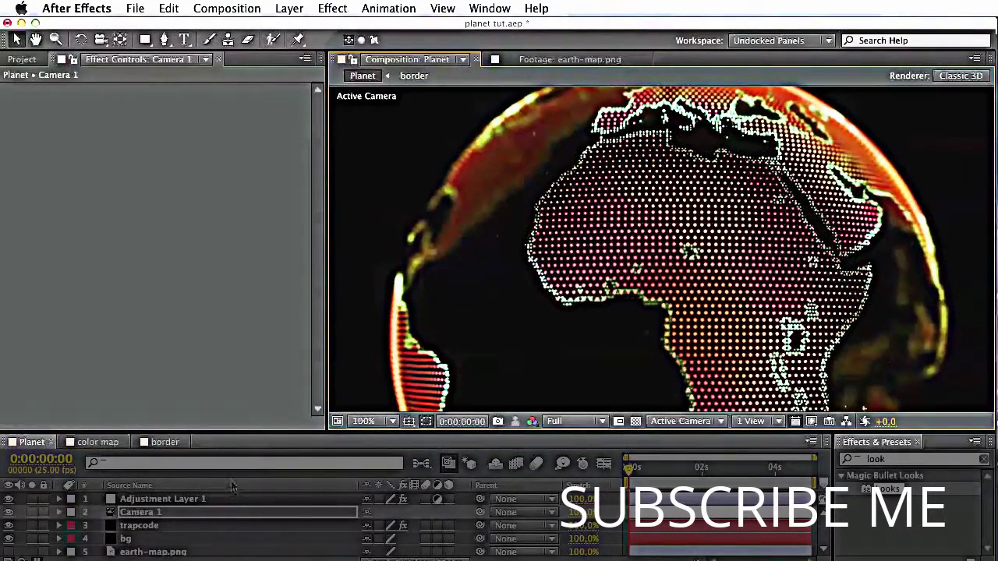
# Show the trapcode layer's main land and border Form effects, collapsing border
pyautogui.click(176, 500)
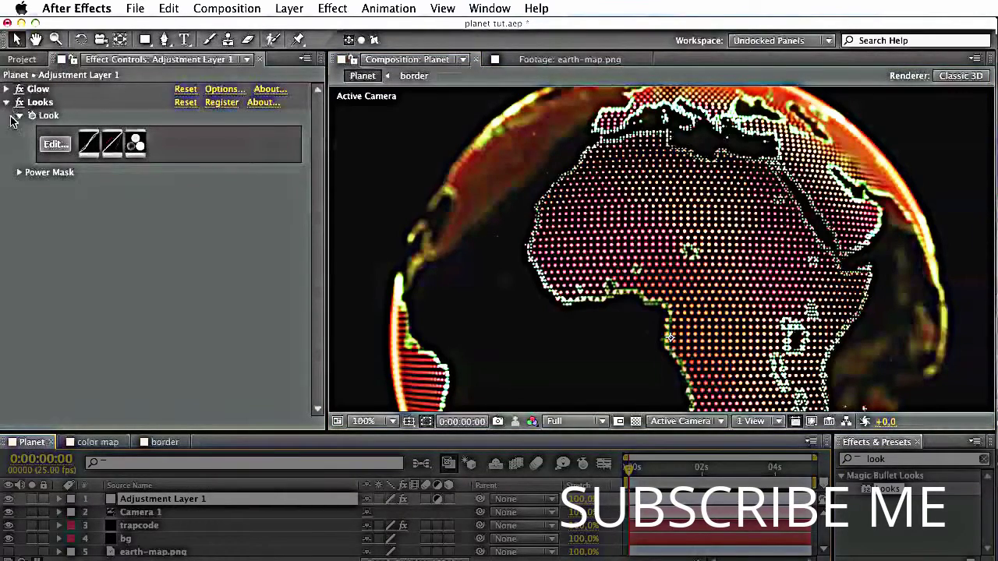
pyautogui.click(140, 526)
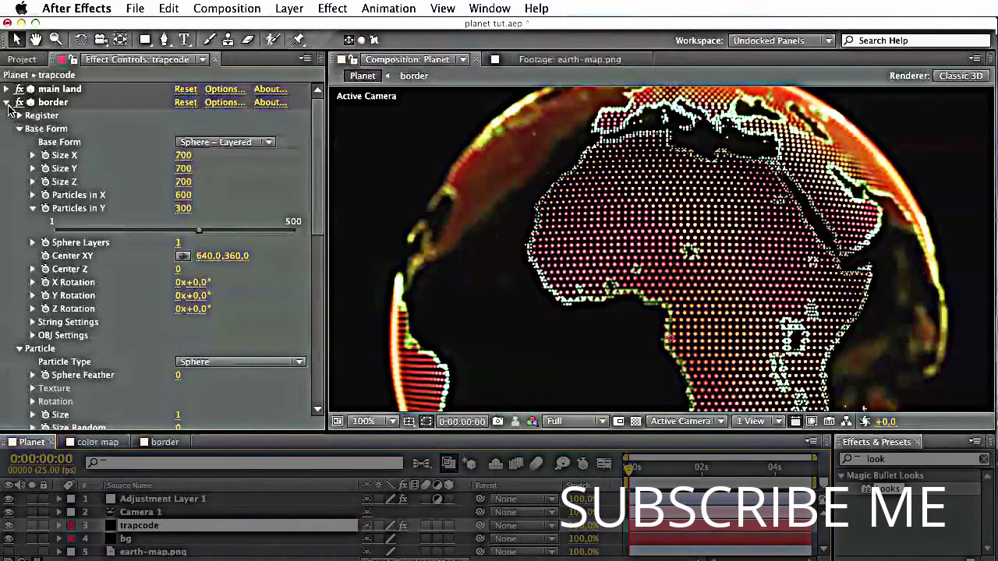
pyautogui.click(7, 102)
pyautogui.click(68, 90)
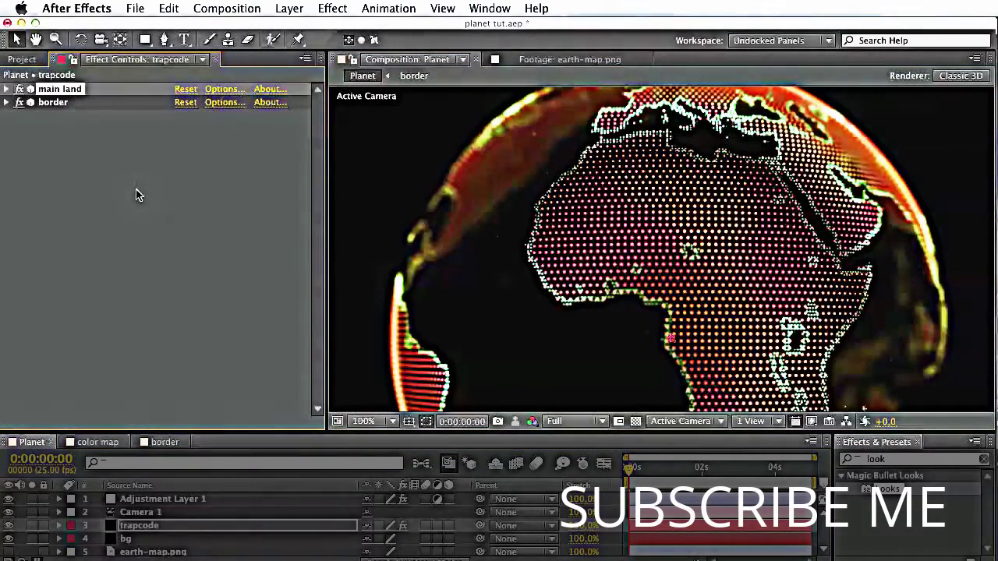
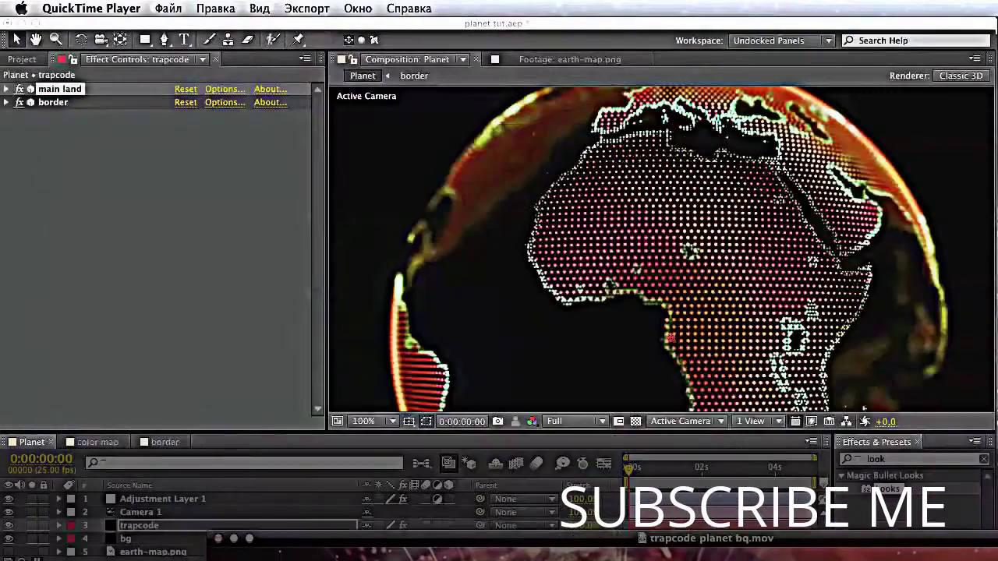
# Duplicate the main land effect, move the copy below border and rename it ring
pyautogui.click(879, 464)
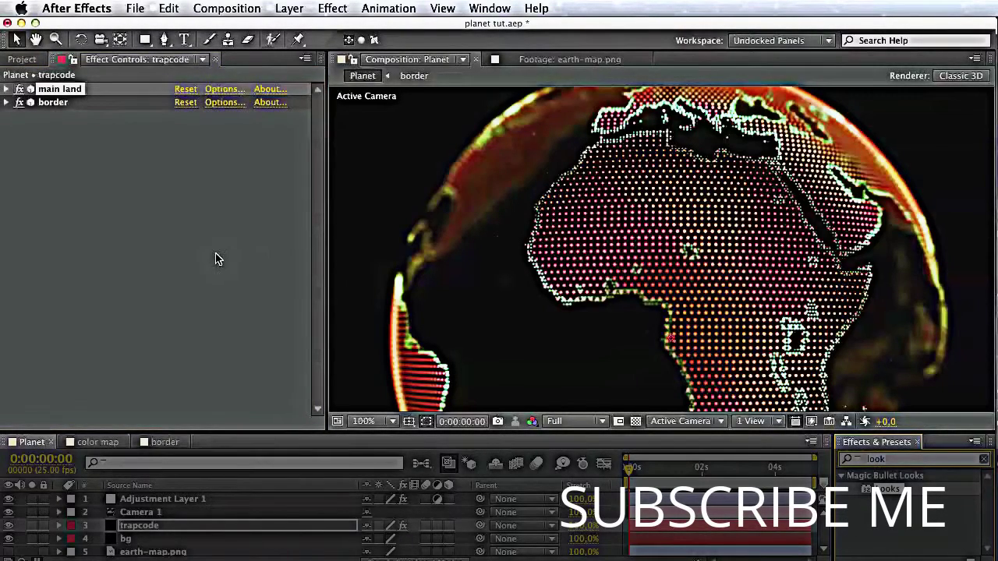
pyautogui.click(181, 8)
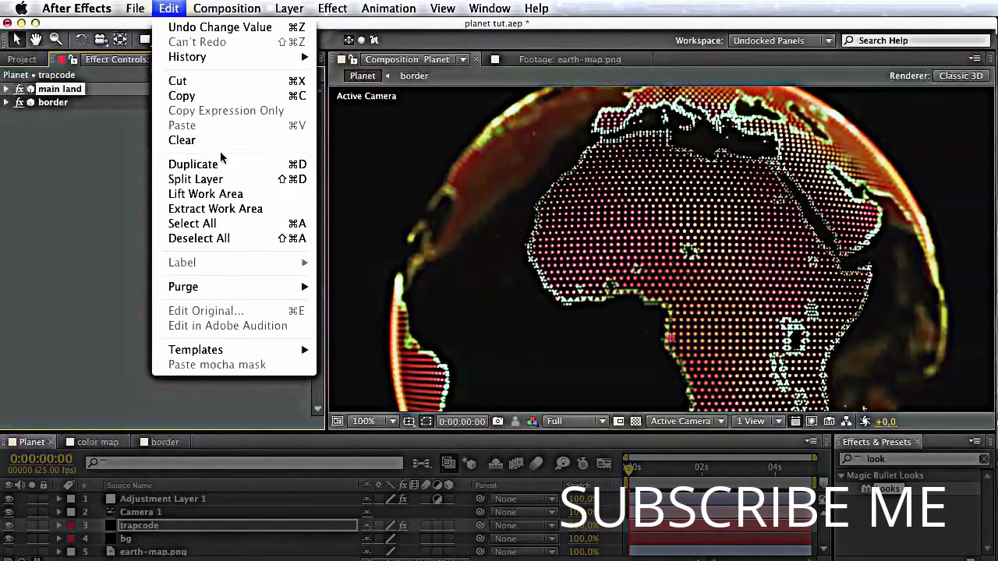
pyautogui.click(203, 165)
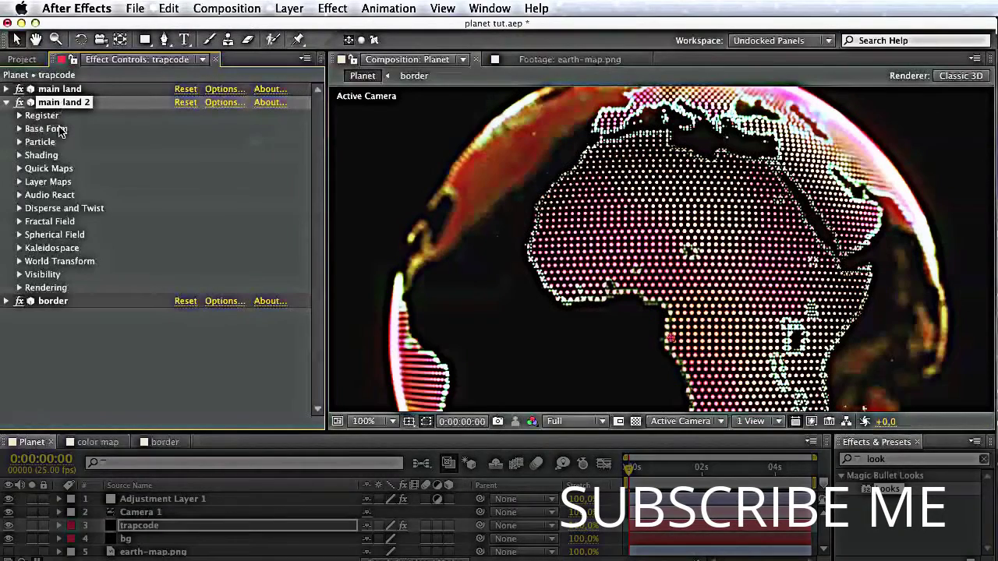
pyautogui.moveTo(61, 131); pyautogui.dragTo(61, 340)
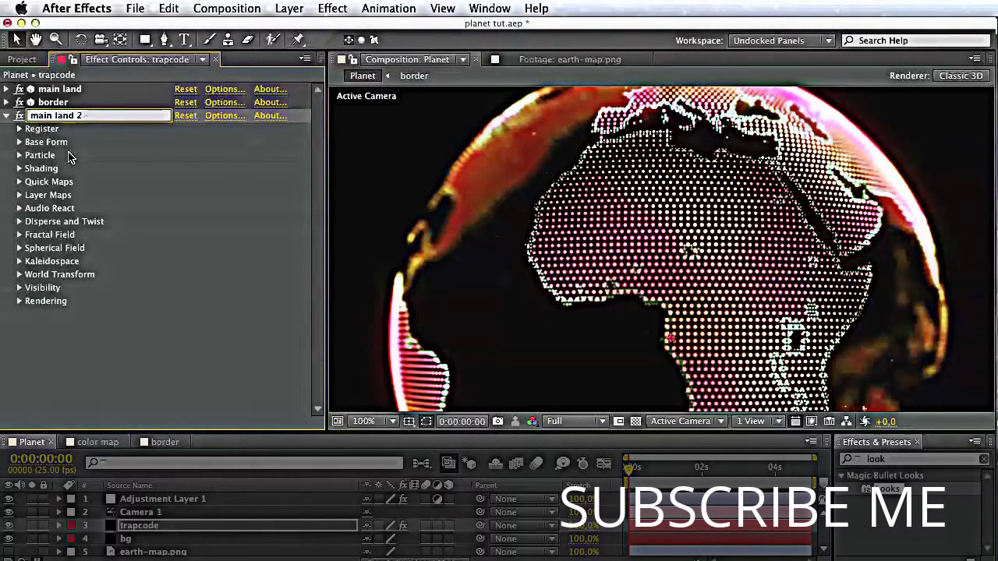
pyautogui.write('ring')
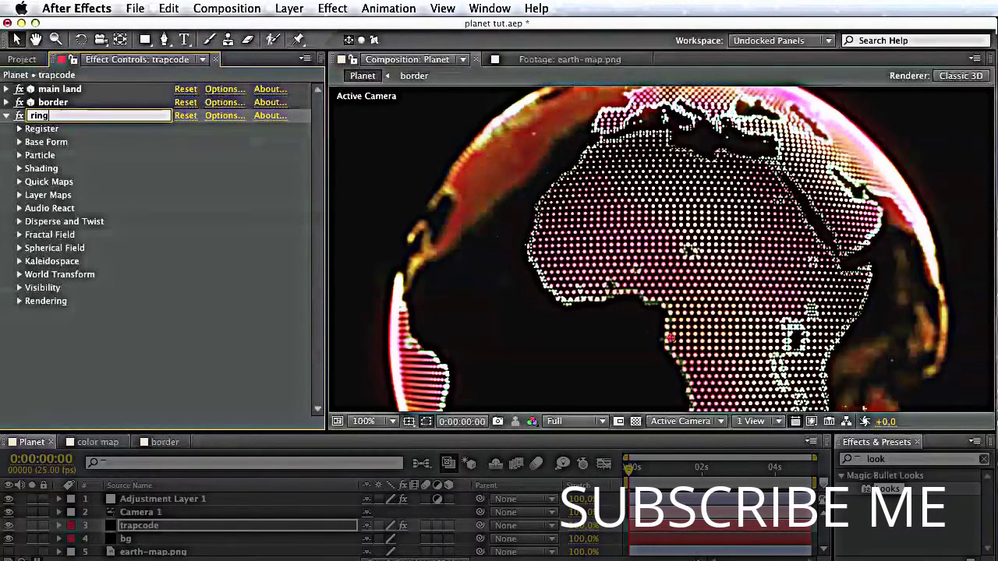
pyautogui.press('Return')
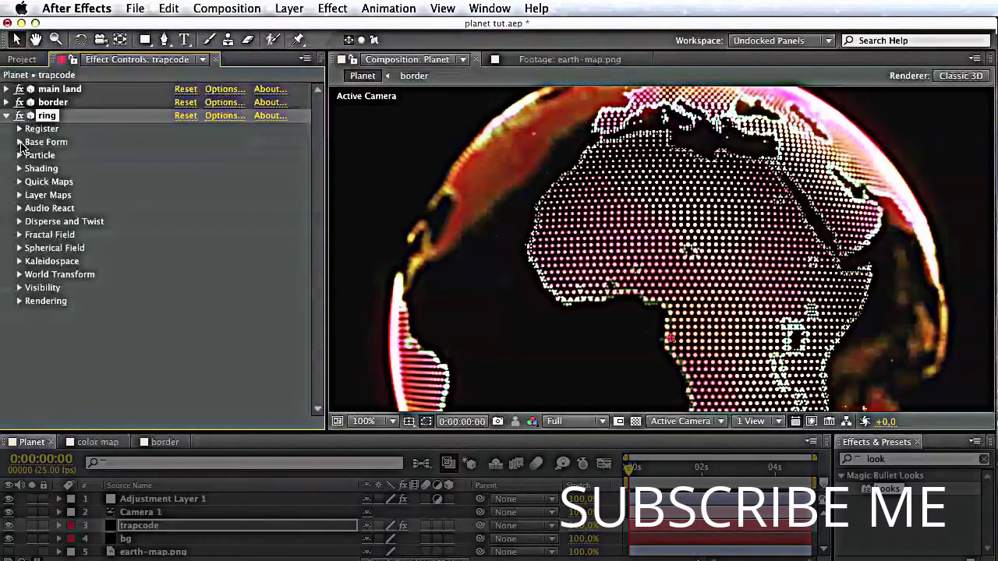
pyautogui.click(20, 143)
# In ring's Base Form, set Particles in Y 1, Sphere Layers 10, and Size 1100/110/1100
pyautogui.click(182, 221)
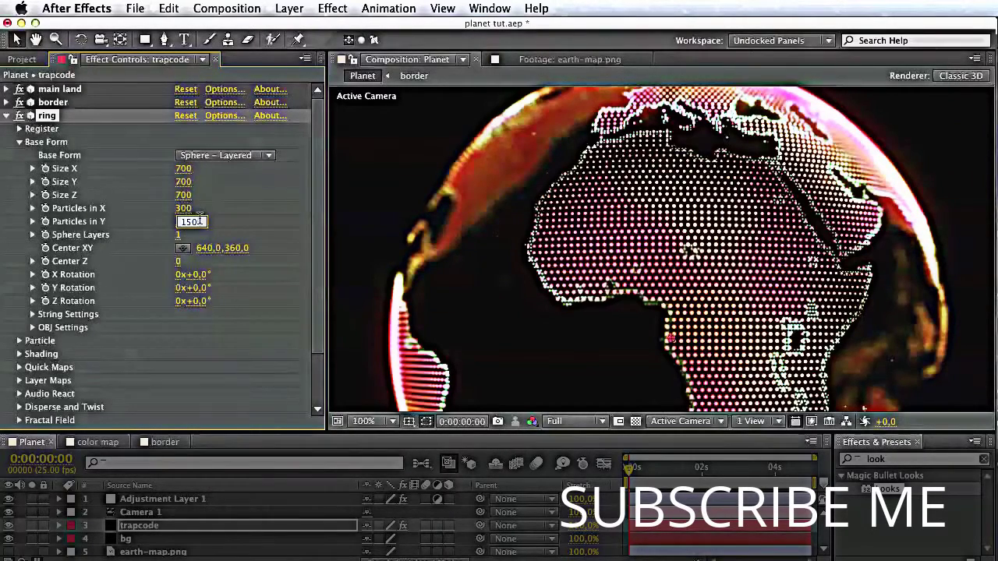
pyautogui.write('1')
pyautogui.click(32, 222)
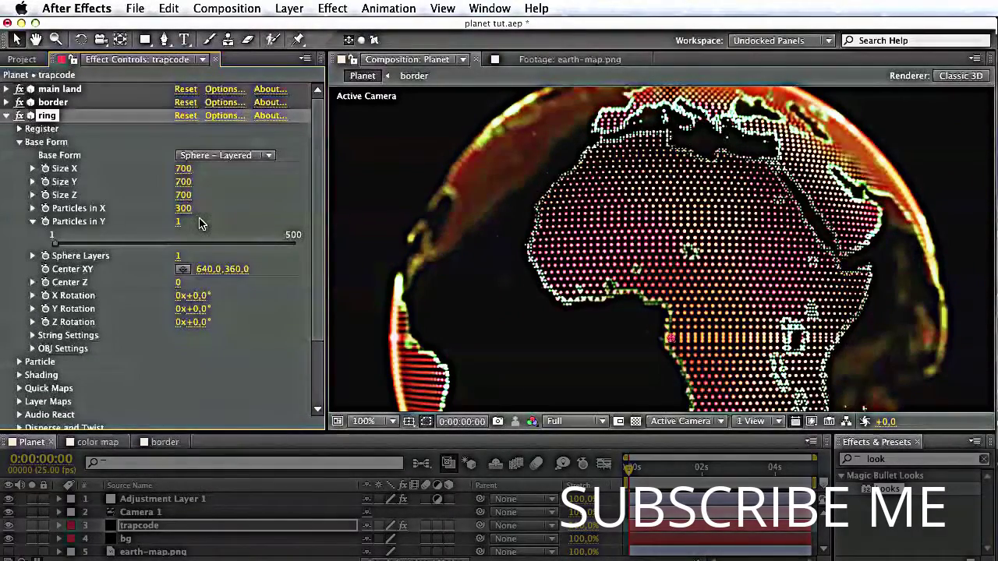
pyautogui.click(33, 221)
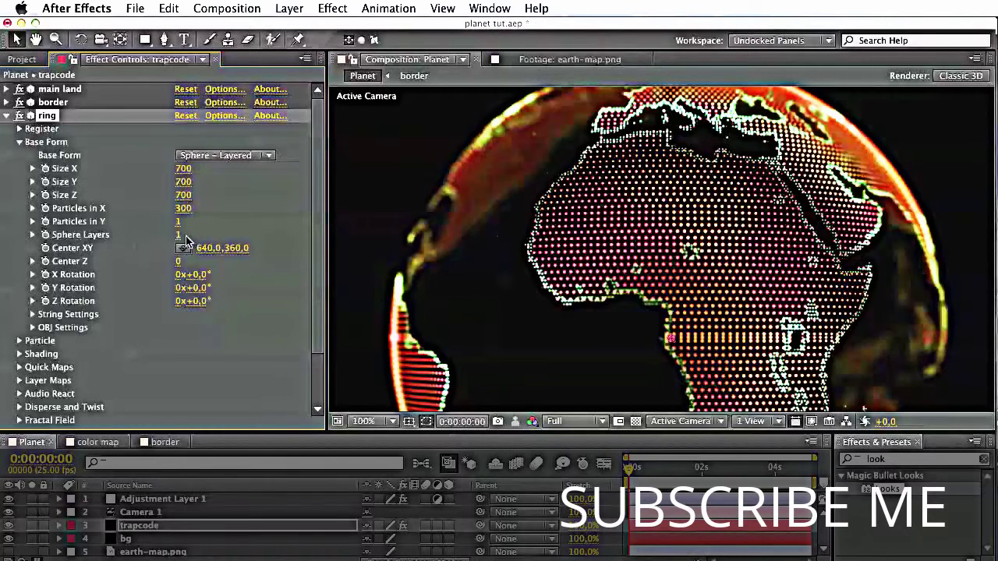
pyautogui.click(179, 235)
pyautogui.write('0')
pyautogui.press('Return')
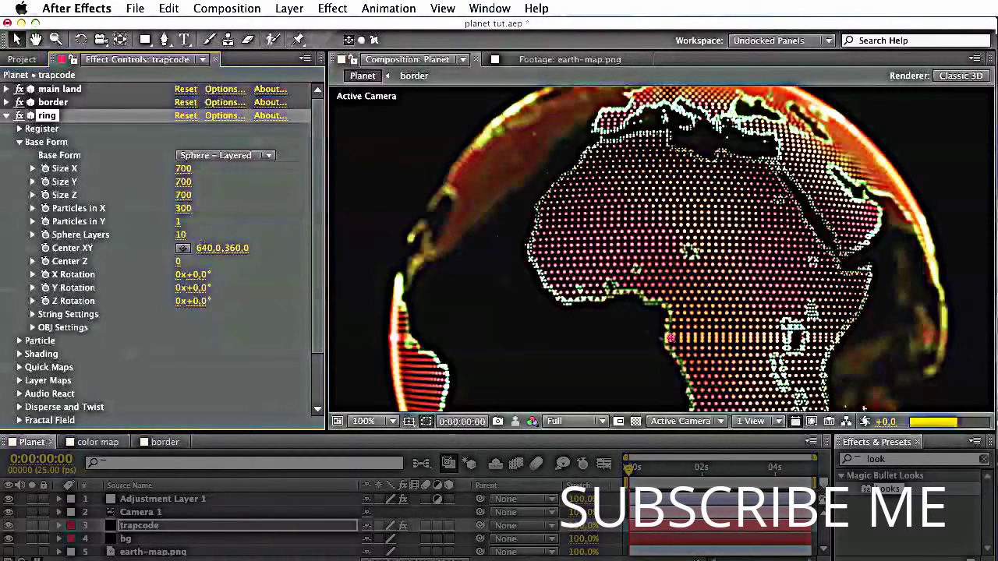
pyautogui.click(183, 170)
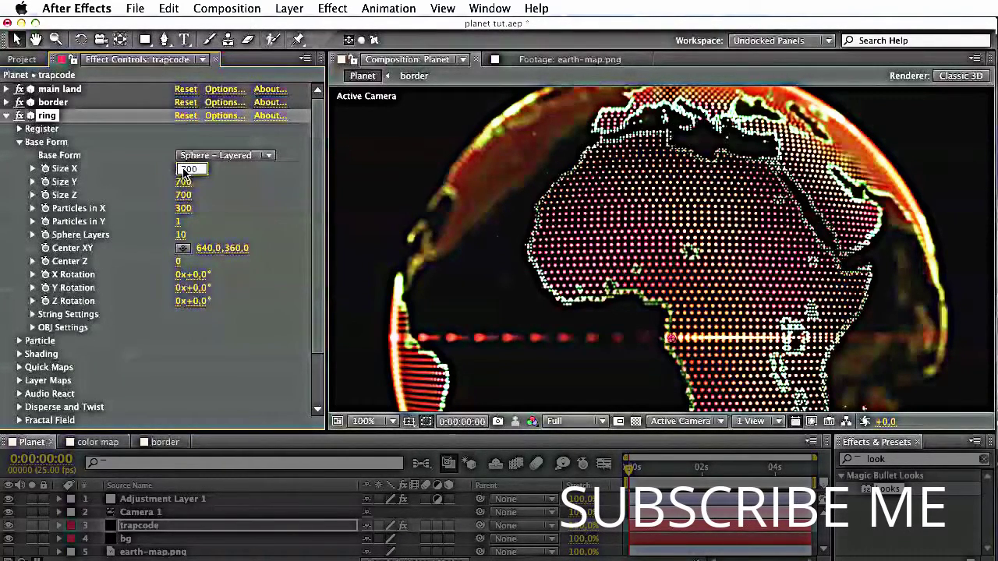
pyautogui.write('1100')
pyautogui.press('Tab')
pyautogui.write('1')
pyautogui.click(189, 196)
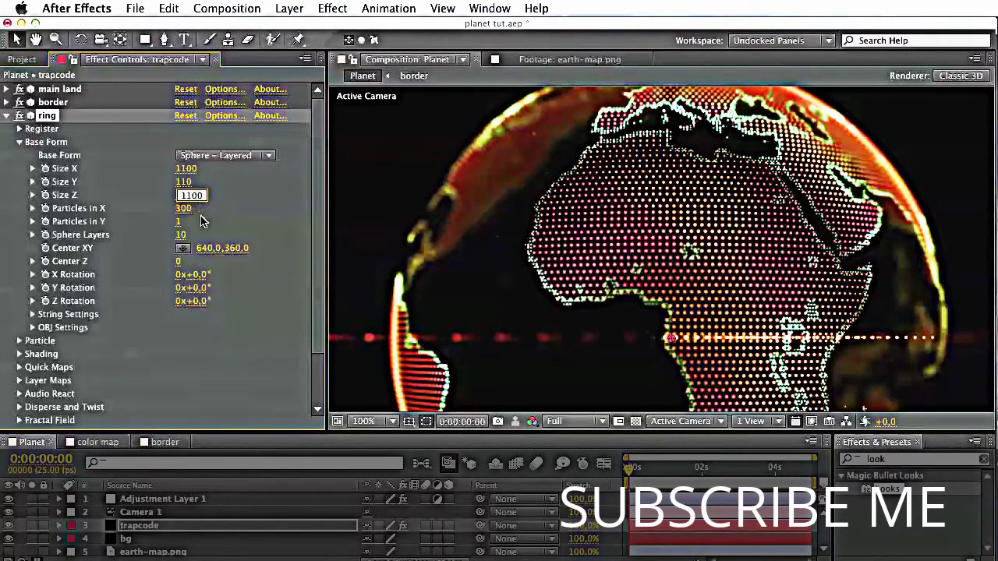
pyautogui.press('Return')
# Test ring's Rendering transfer mode as None, then set it back to Normal
pyautogui.moveTo(611, 340); pyautogui.dragTo(413, 265)
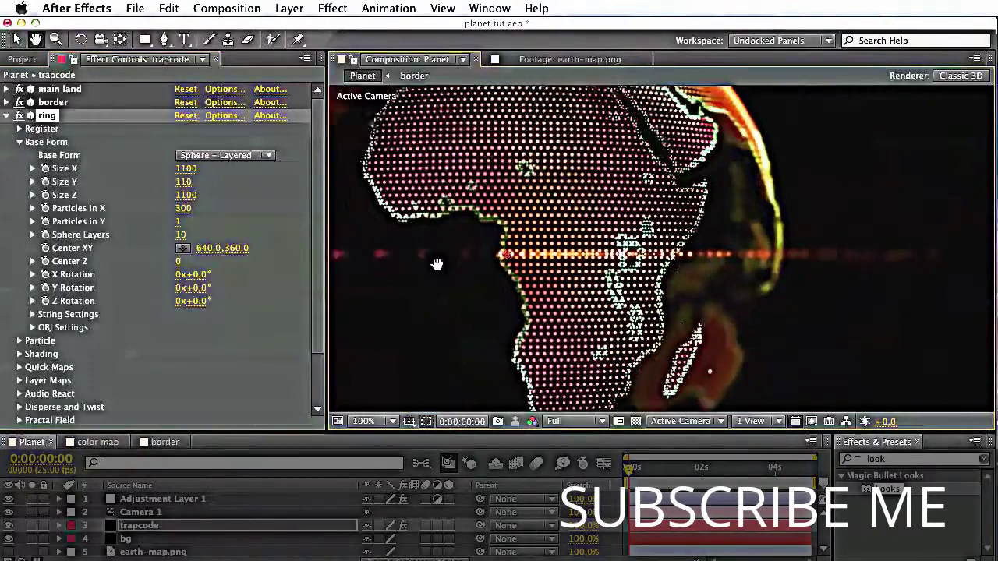
pyautogui.scroll(-3, 60, 394)
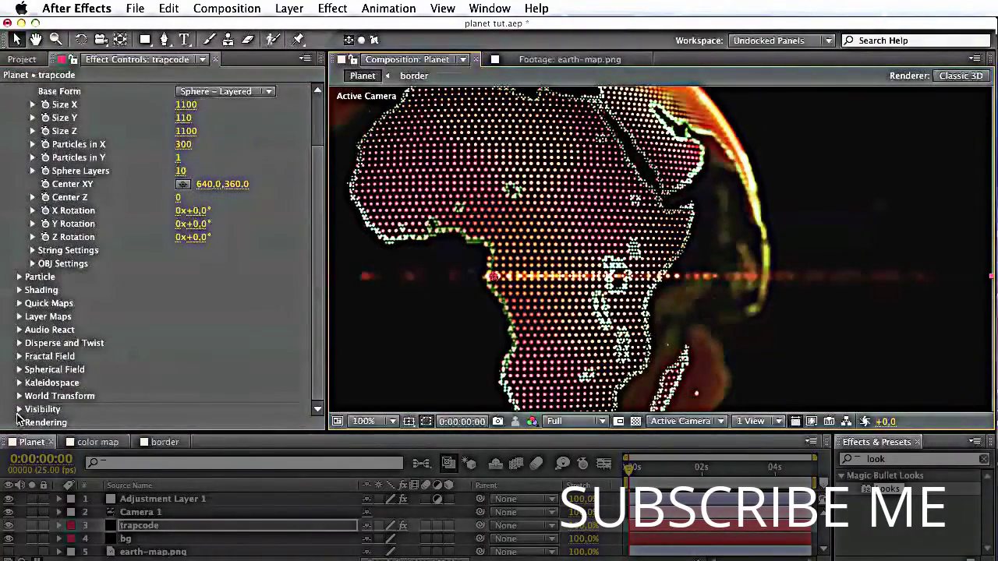
pyautogui.click(20, 423)
pyautogui.scroll(-3, 24, 413)
pyautogui.click(222, 396)
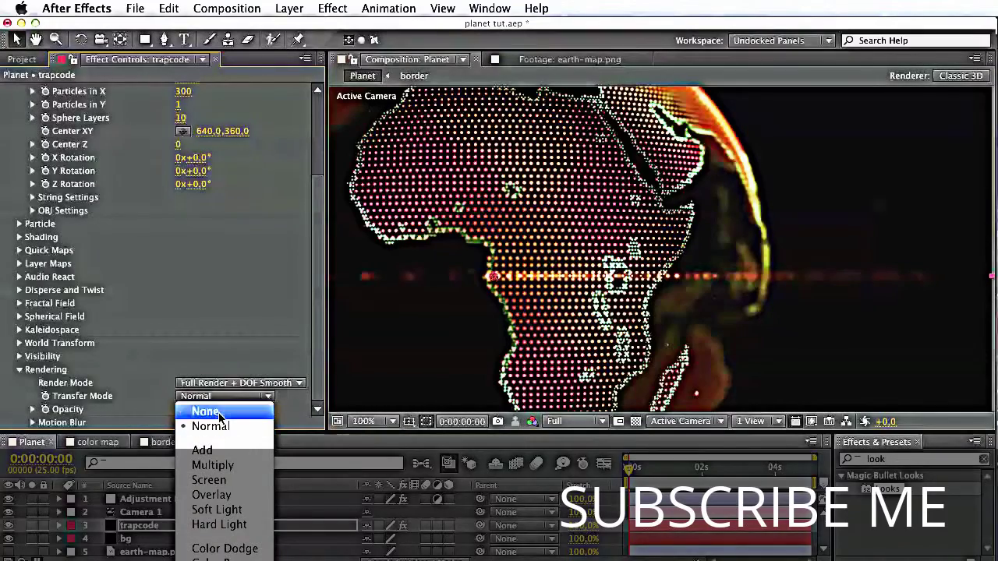
pyautogui.click(220, 410)
pyautogui.click(221, 395)
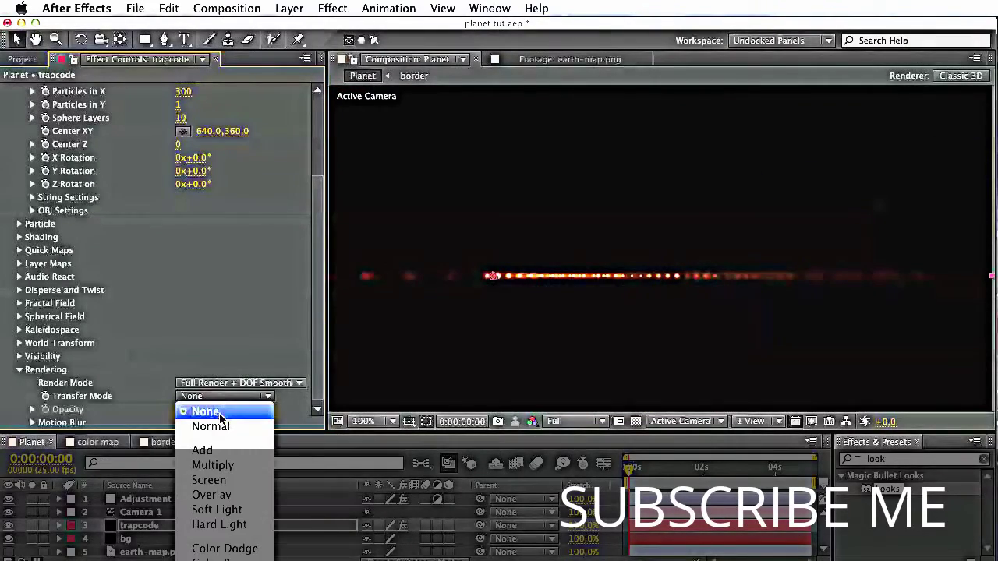
pyautogui.click(221, 426)
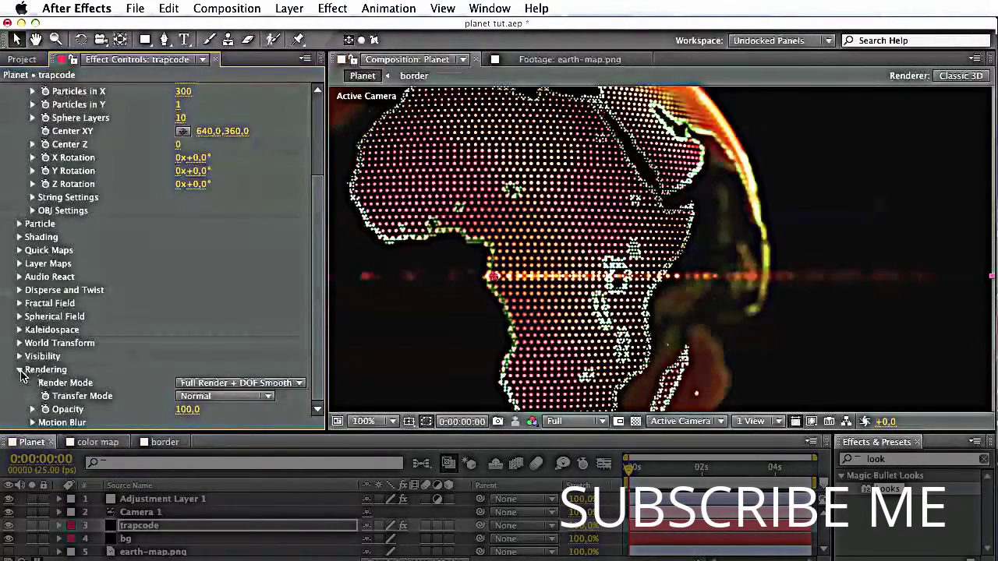
pyautogui.click(19, 369)
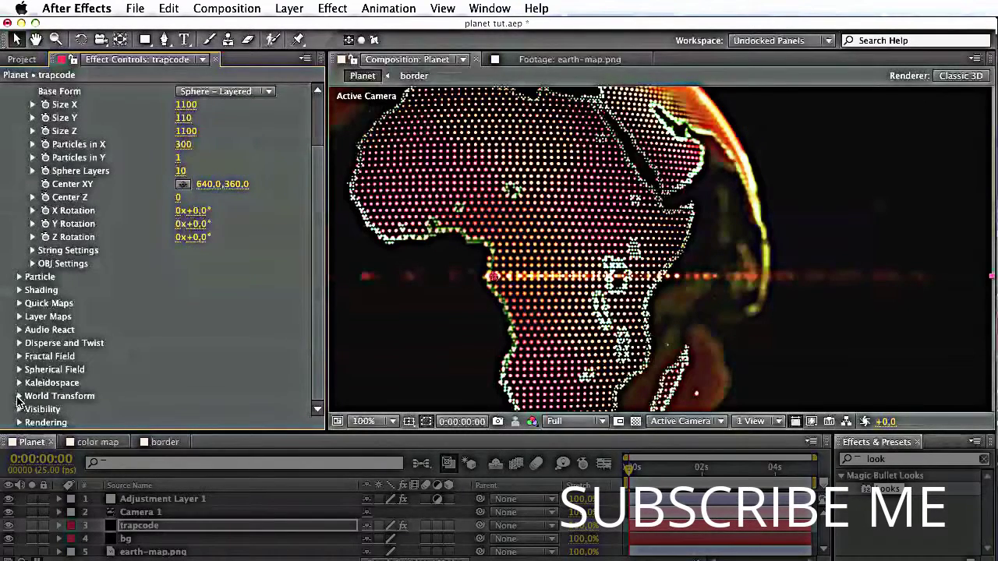
# Tilt the ring with World Transform X Rotation 23° and Z Rotation −10°
pyautogui.click(20, 396)
pyautogui.scroll(-3, 200, 401)
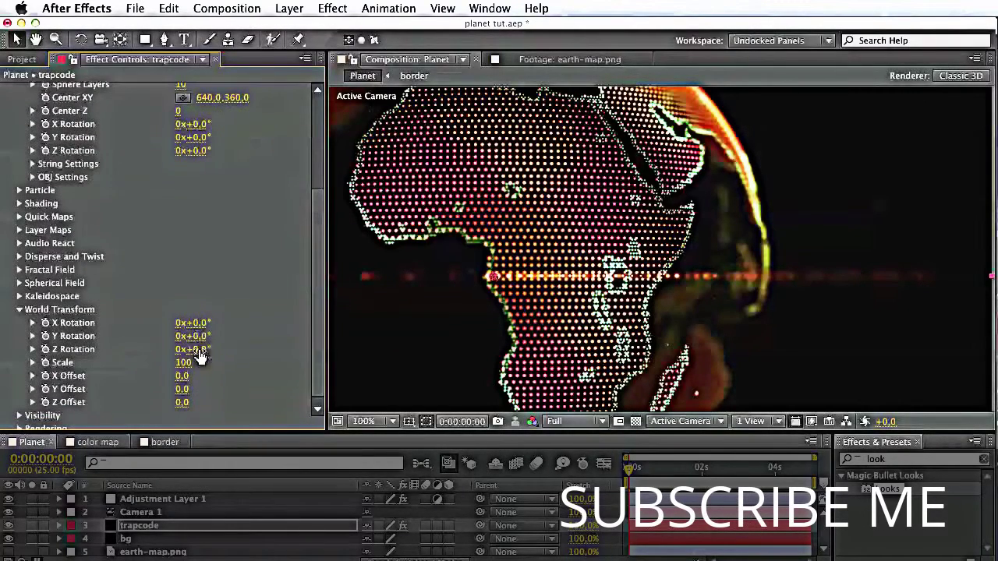
pyautogui.moveTo(200, 355)
pyautogui.mouseDown()
pyautogui.moveTo(191, 350)
pyautogui.moveTo(218, 350)
pyautogui.moveTo(223, 325)
pyautogui.mouseUp()
pyautogui.scroll(10, 223, 331)
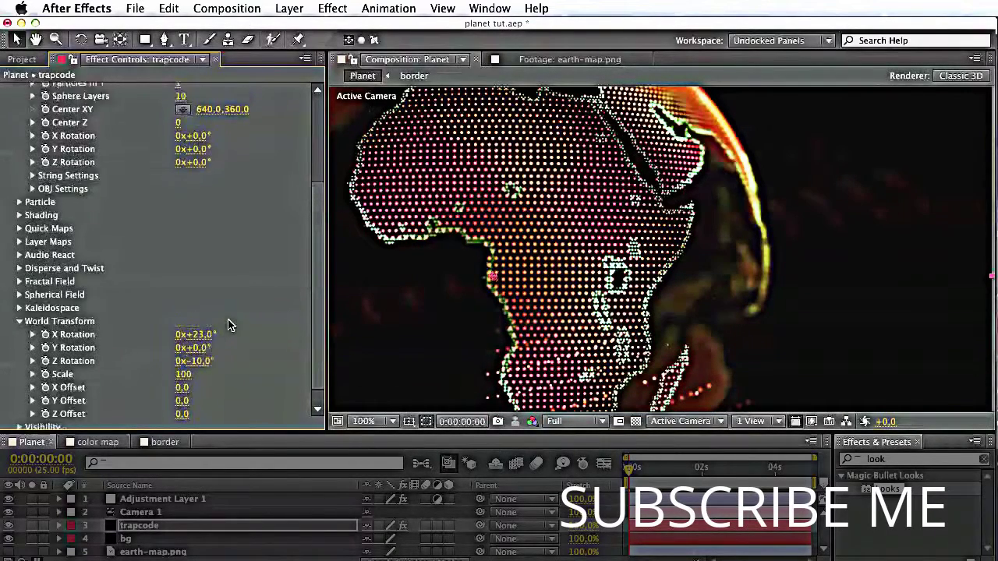
# Adjust the ring's Particles in X count, settling on 1000
pyautogui.click(191, 208)
pyautogui.write('300')
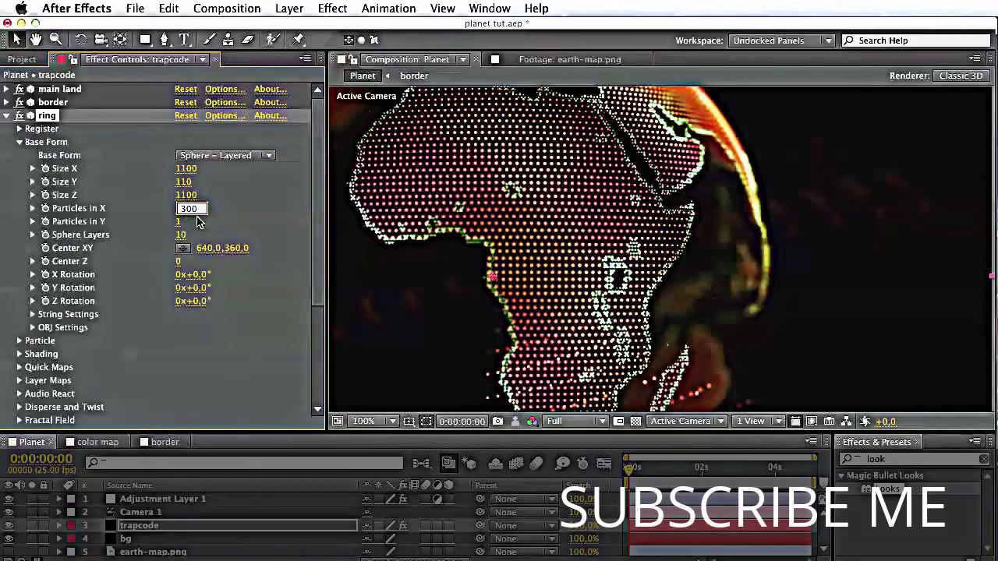
pyautogui.write('2000')
pyautogui.press('Return')
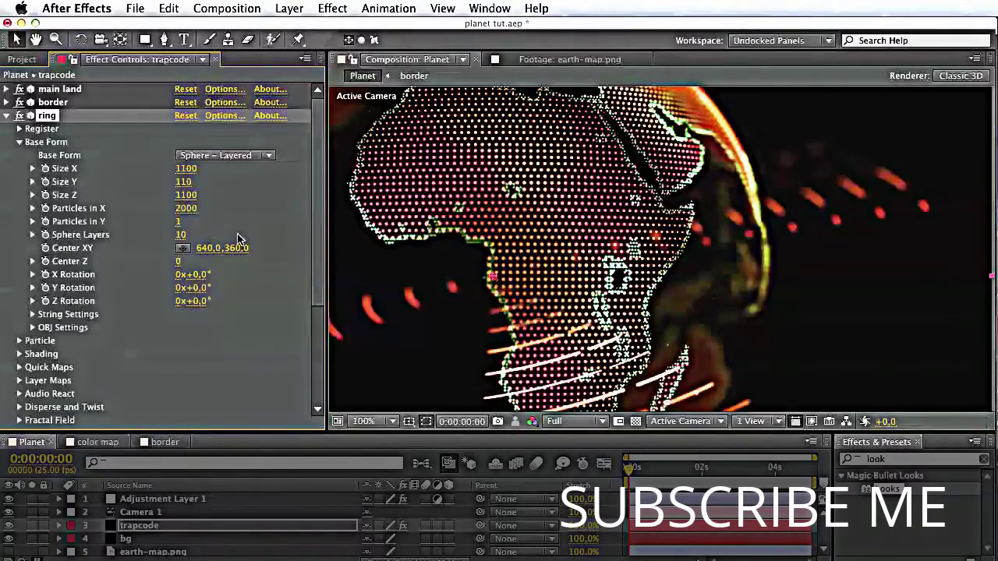
pyautogui.moveTo(742, 241); pyautogui.dragTo(688, 284)
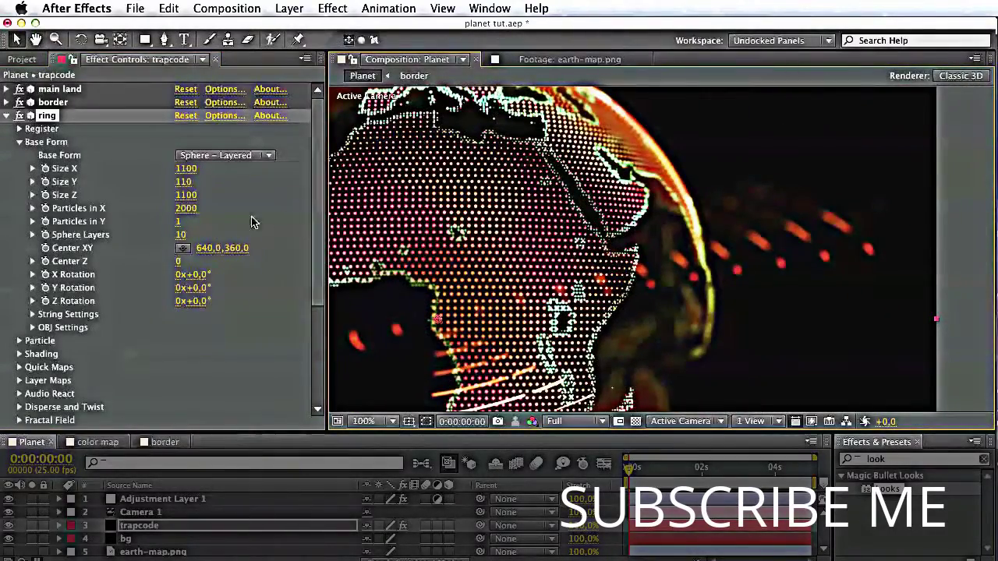
pyautogui.click(189, 209)
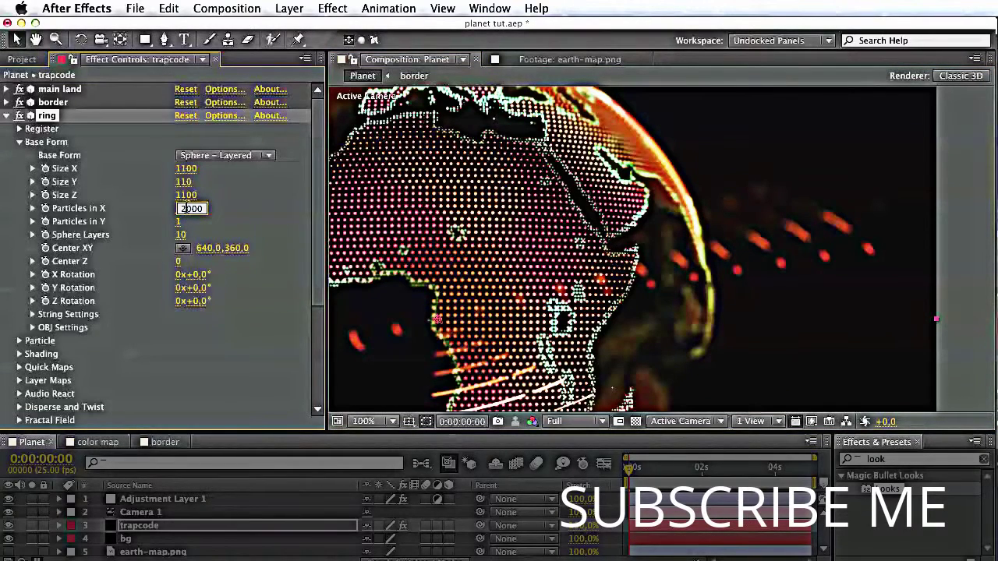
pyautogui.write('1000')
pyautogui.press('Return')
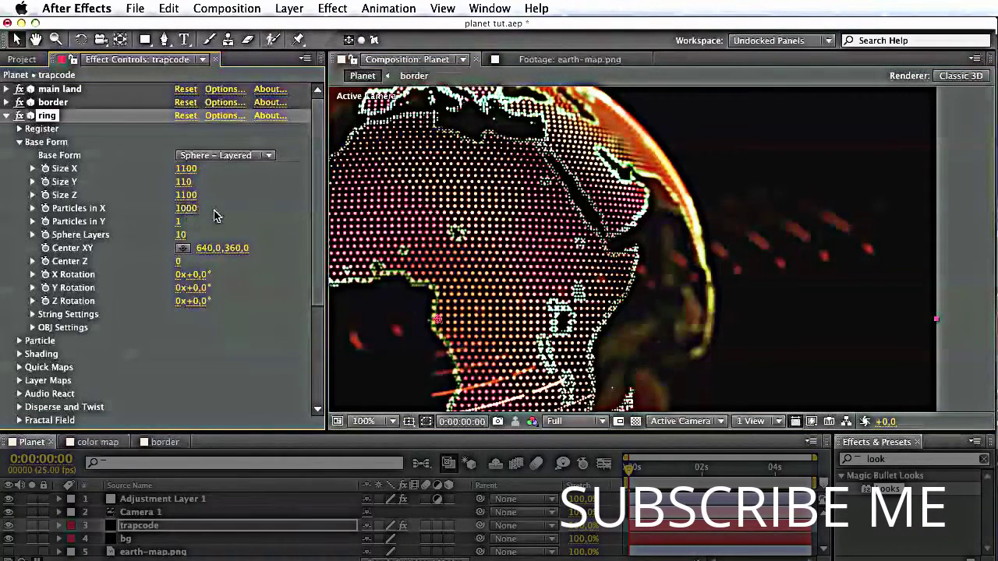
# Set the ring's Sphere Feather to 0 and raise particle Size from 1 to 3
pyautogui.scroll(-5, 137, 258)
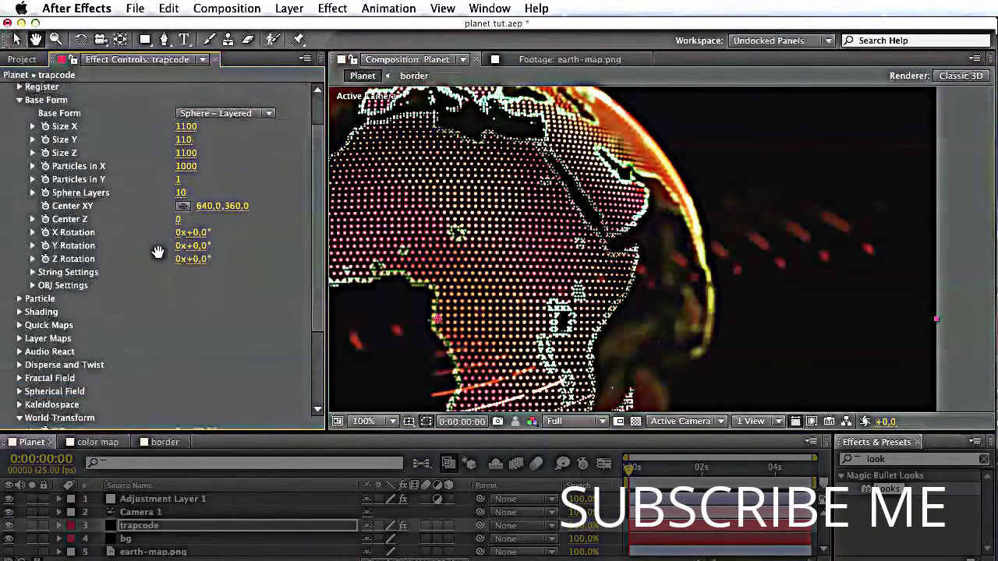
pyautogui.click(19, 253)
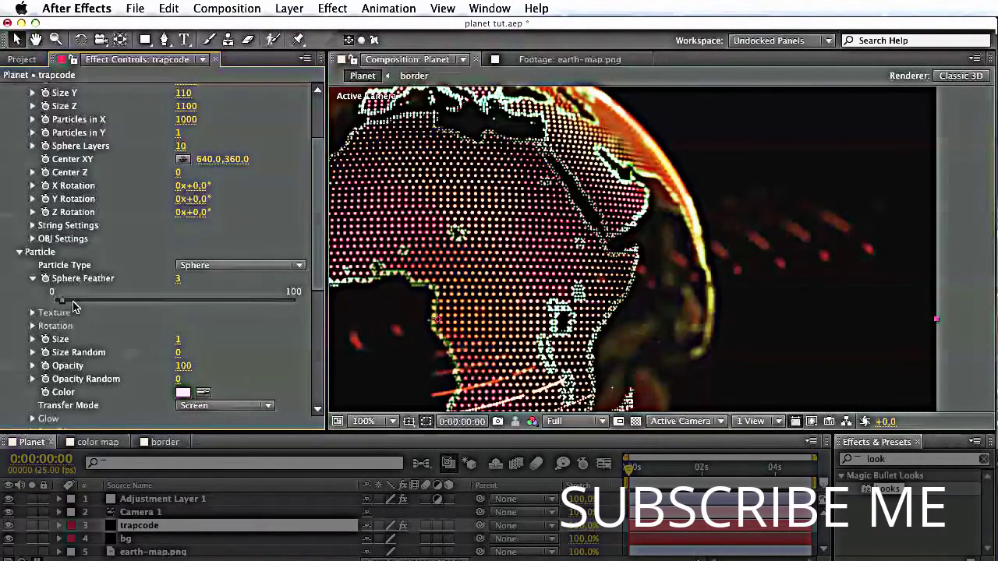
pyautogui.moveTo(60, 300); pyautogui.dragTo(35, 282)
pyautogui.click(33, 279)
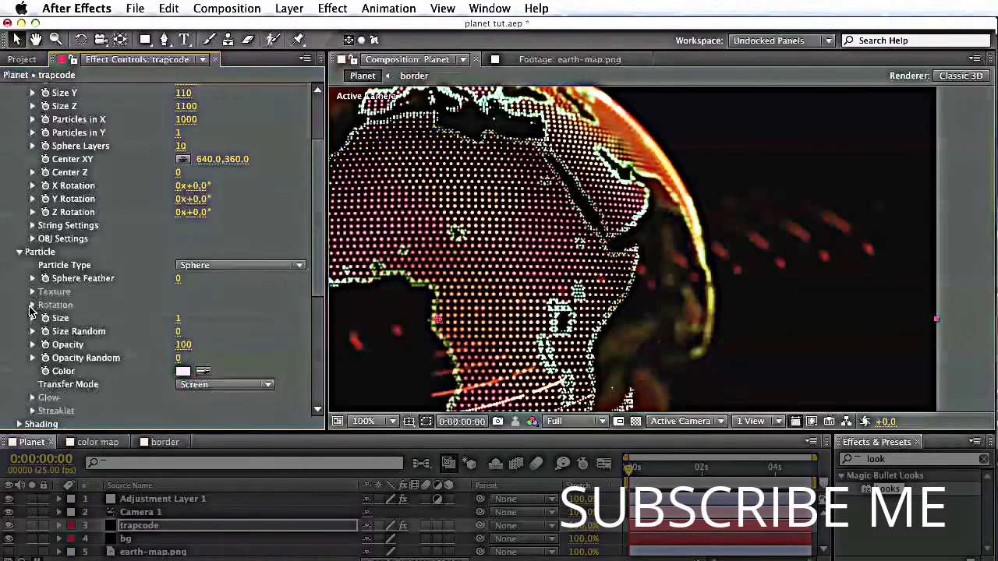
pyautogui.click(33, 318)
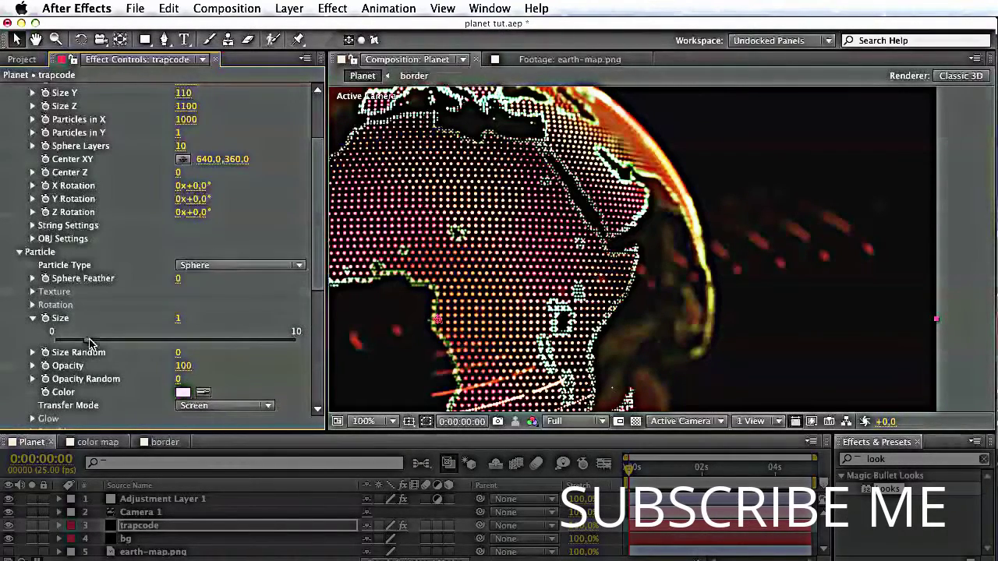
pyautogui.moveTo(86, 340); pyautogui.dragTo(121, 342)
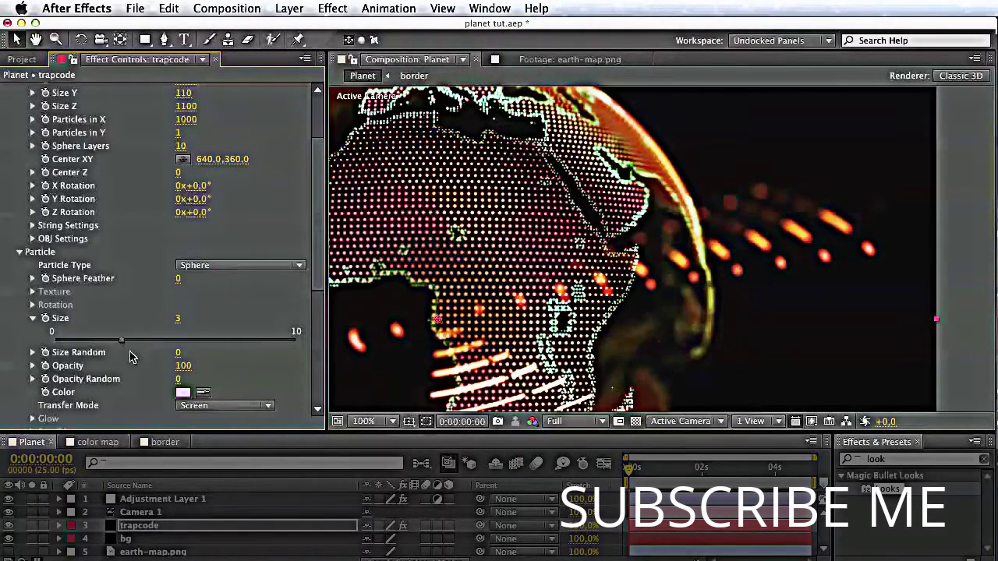
pyautogui.moveTo(563, 306); pyautogui.dragTo(472, 278)
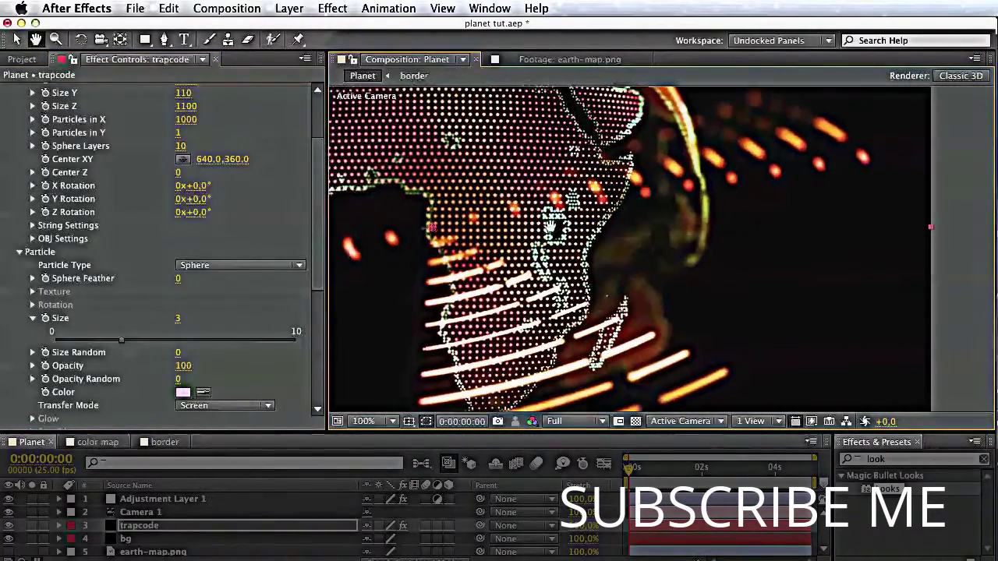
pyautogui.moveTo(474, 277)
pyautogui.mouseDown()
pyautogui.moveTo(451, 317)
pyautogui.moveTo(502, 316)
pyautogui.mouseUp()
pyautogui.scroll(-2, 559, 267)
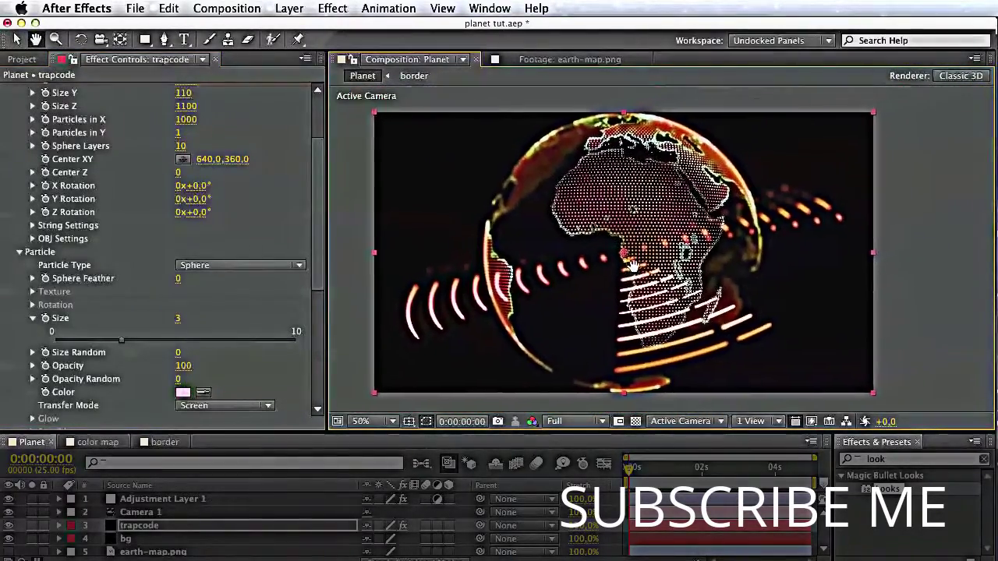
# Try a cyan particle colour on the ring, then revert it to pink
pyautogui.click(184, 392)
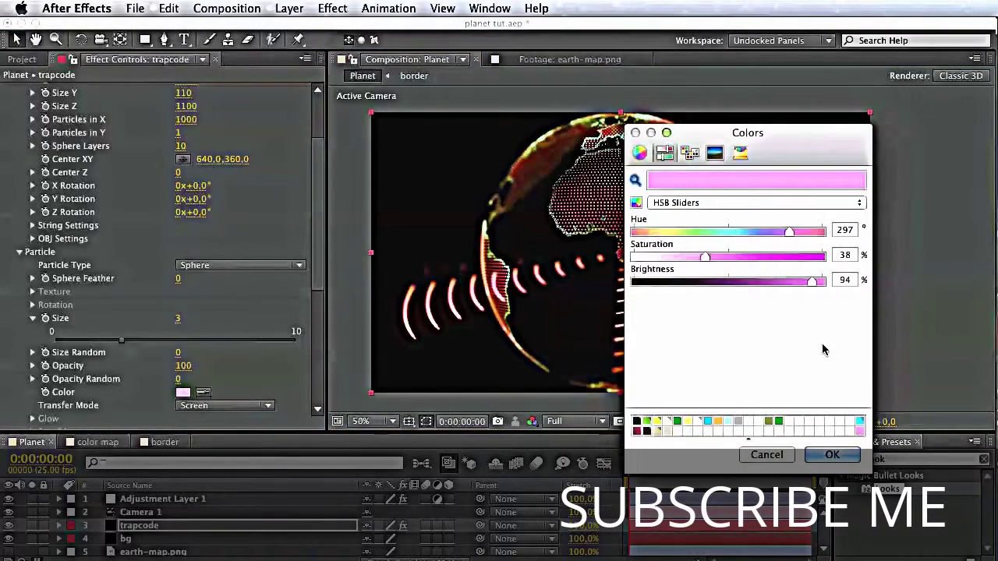
pyautogui.click(859, 421)
pyautogui.click(845, 456)
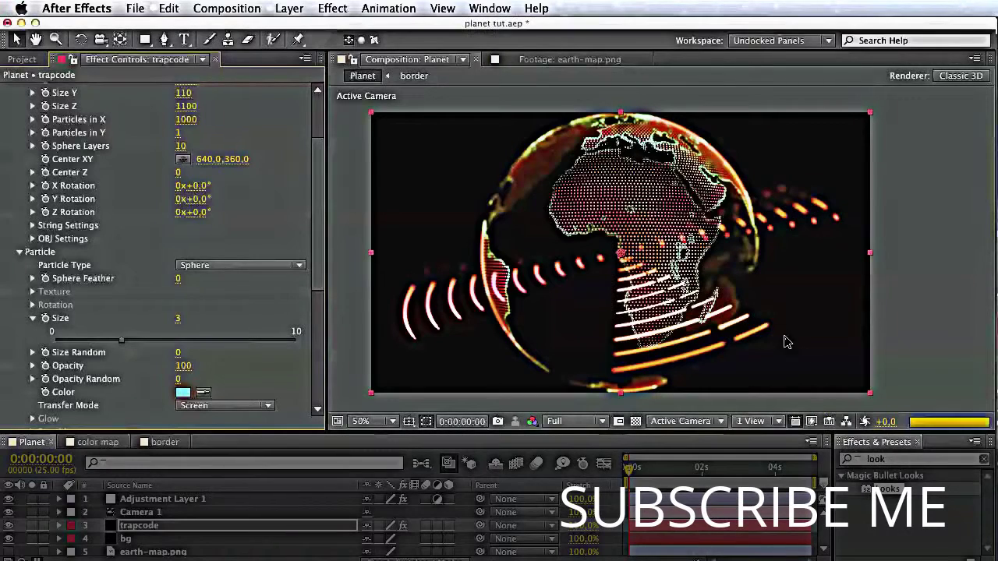
pyautogui.click(191, 393)
pyautogui.click(859, 431)
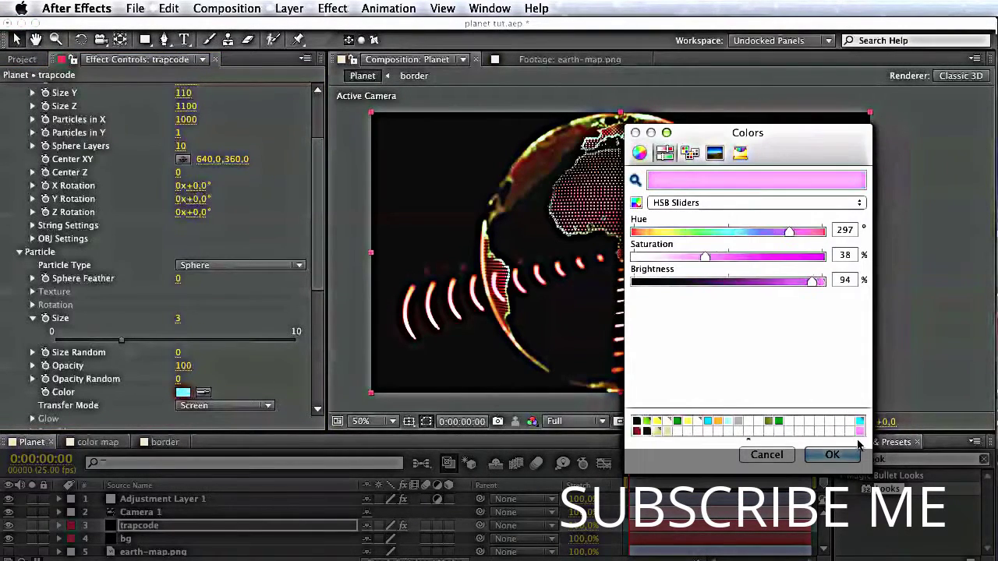
pyautogui.click(832, 455)
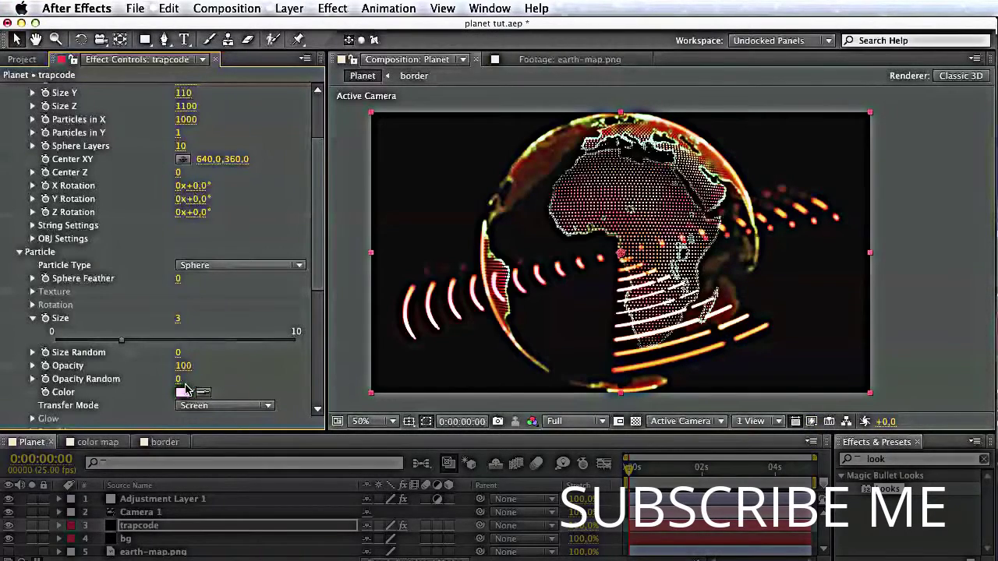
# Reduce the ring's particle Size to 2 and set its Base Form Size Y to 1100
pyautogui.scroll(5, 186, 385)
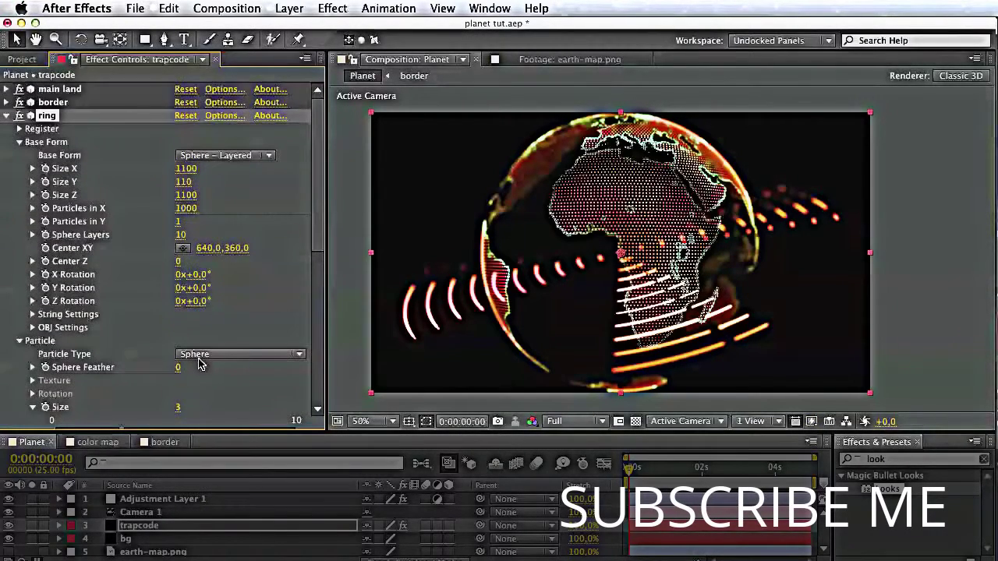
pyautogui.scroll(-4, 199, 363)
pyautogui.scroll(-4, 156, 354)
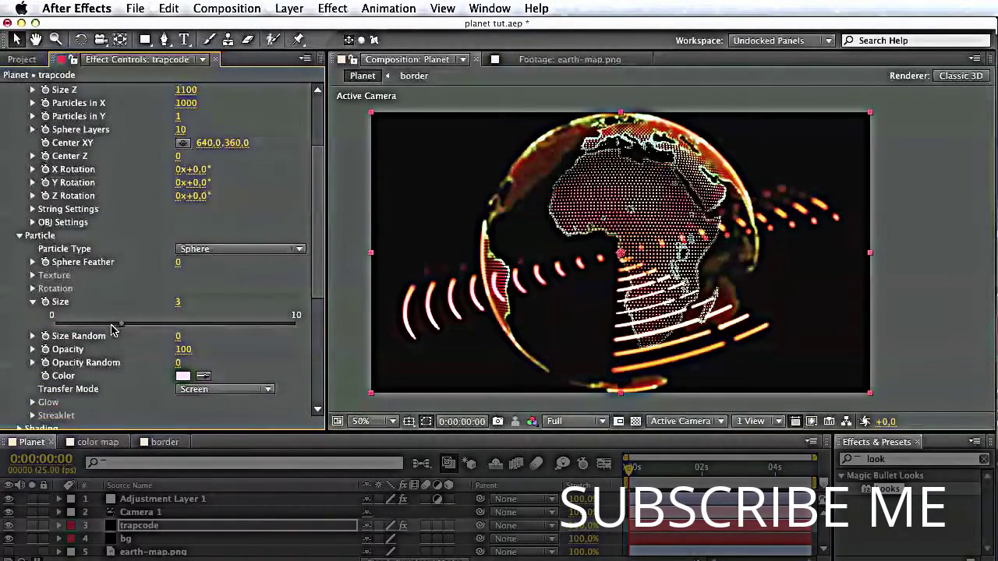
pyautogui.moveTo(115, 324); pyautogui.dragTo(98, 323)
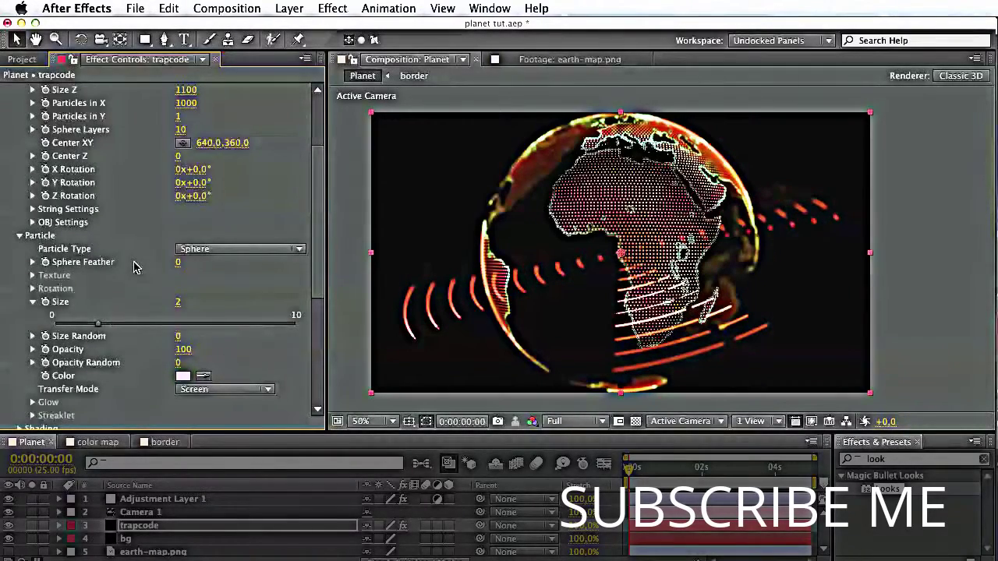
pyautogui.scroll(4, 133, 267)
pyautogui.scroll(4, 140, 265)
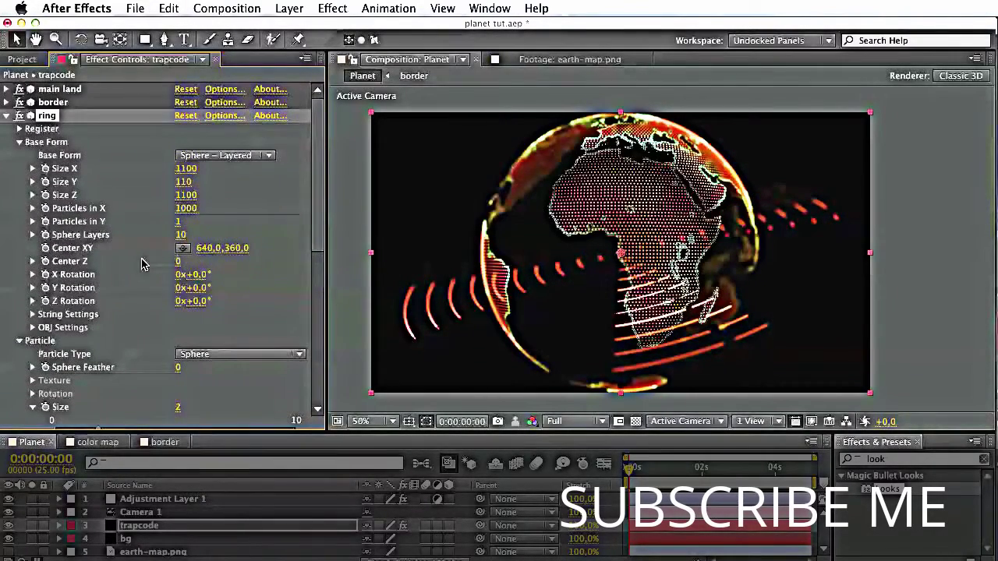
pyautogui.click(184, 183)
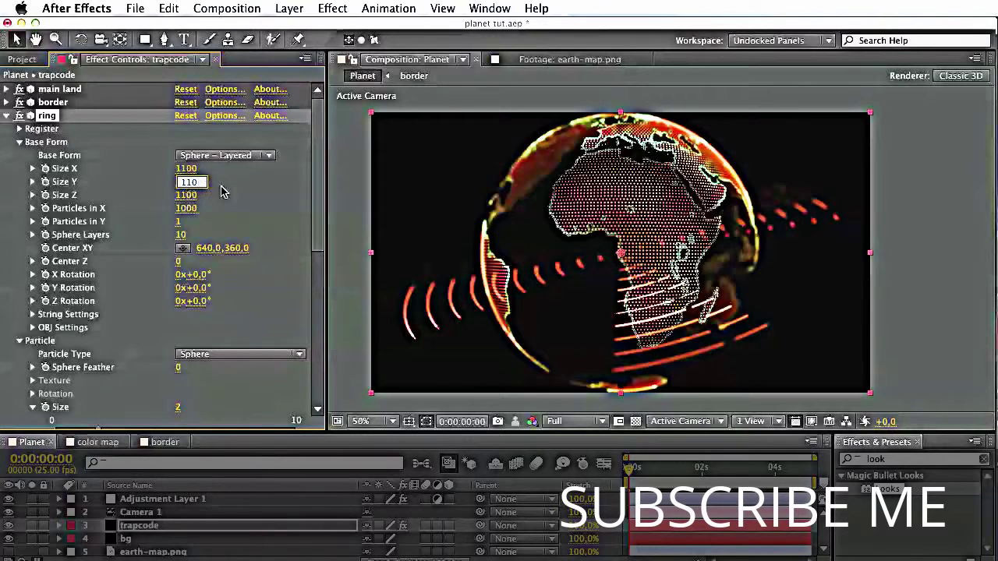
pyautogui.write('0')
pyautogui.press('Return')
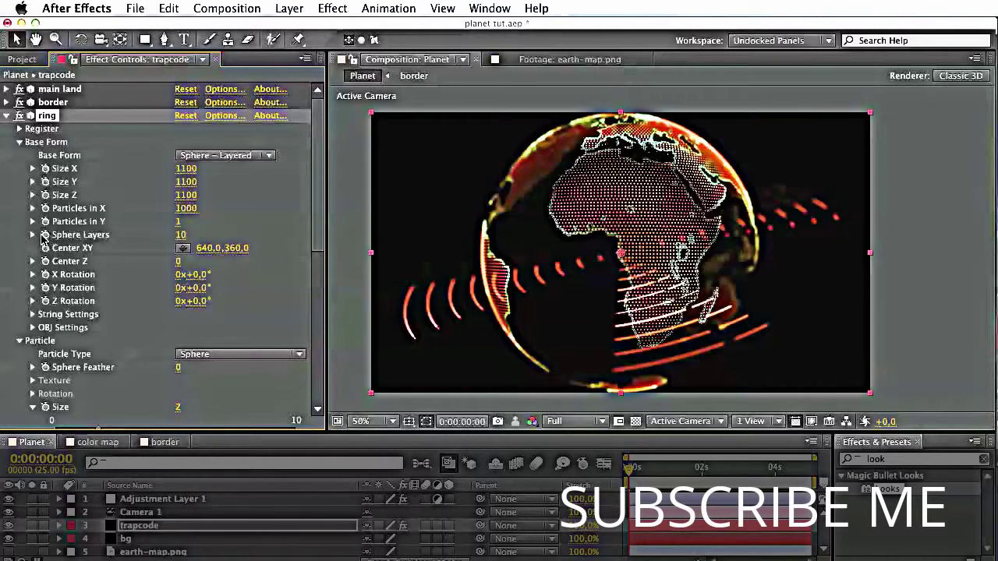
# Expand the ring's Spherical Field settings
pyautogui.scroll(-2, 180, 319)
pyautogui.scroll(-2, 179, 319)
pyautogui.scroll(-2, 180, 325)
pyautogui.scroll(-2, 156, 335)
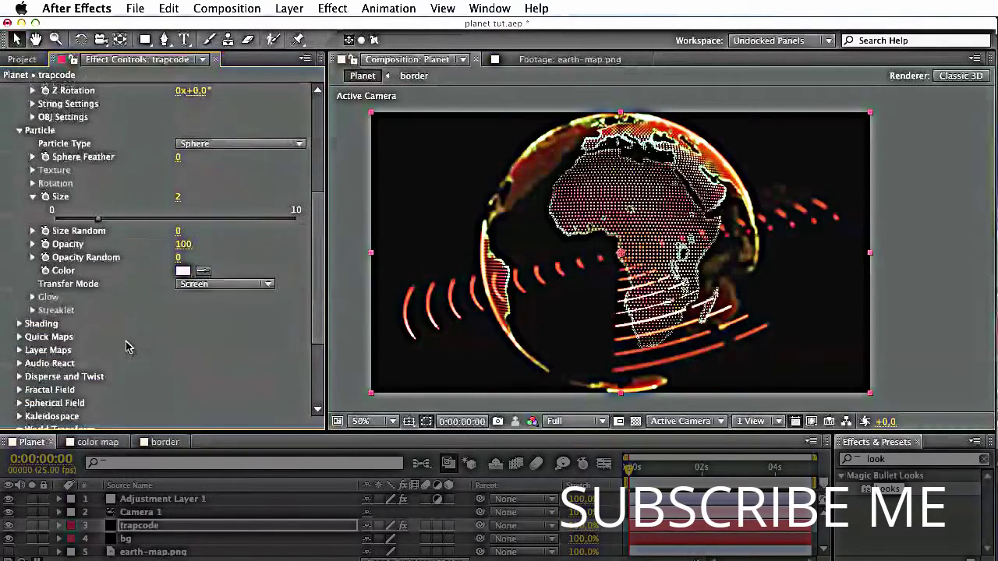
pyautogui.scroll(-2, 116, 351)
pyautogui.scroll(-1, 62, 355)
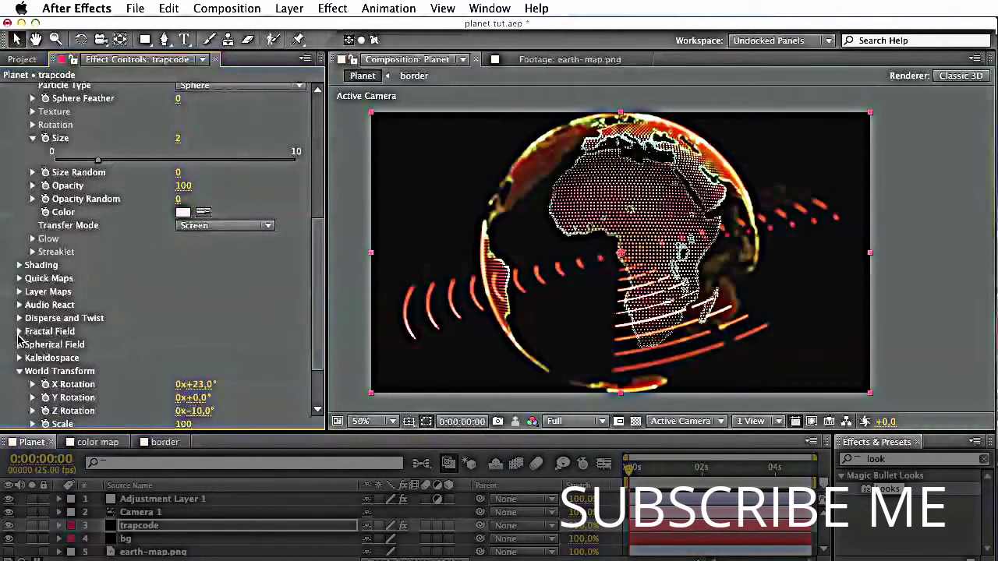
pyautogui.click(19, 344)
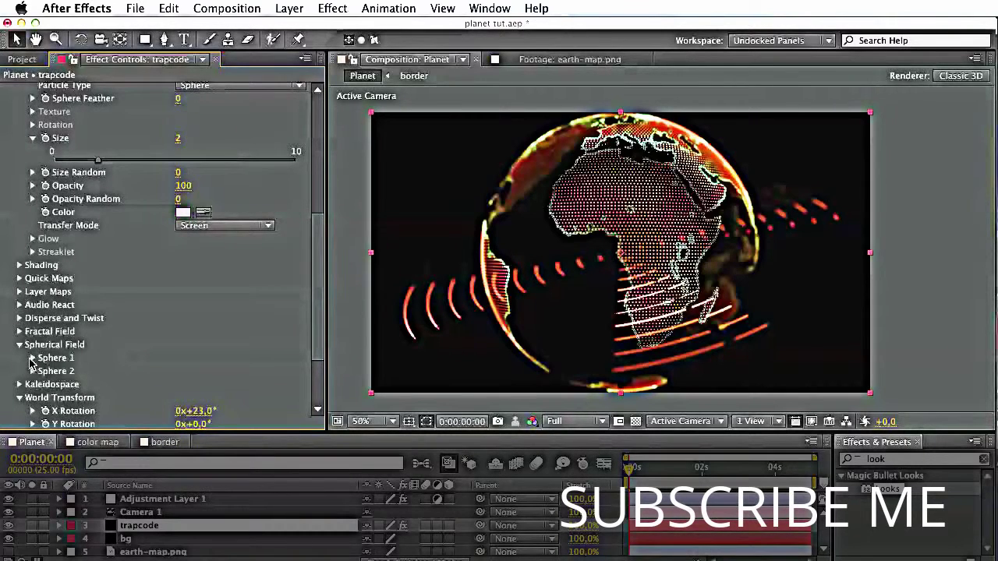
# Give the ring's Sphere 1 field Strength 100 and Radius 500
pyautogui.click(32, 358)
pyautogui.click(182, 277)
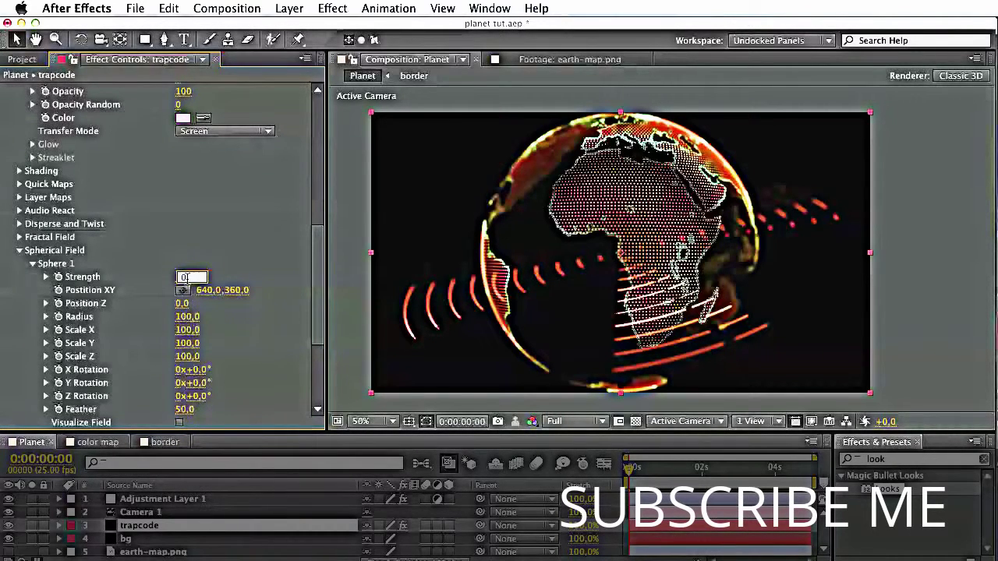
pyautogui.write('100')
pyautogui.click(188, 316)
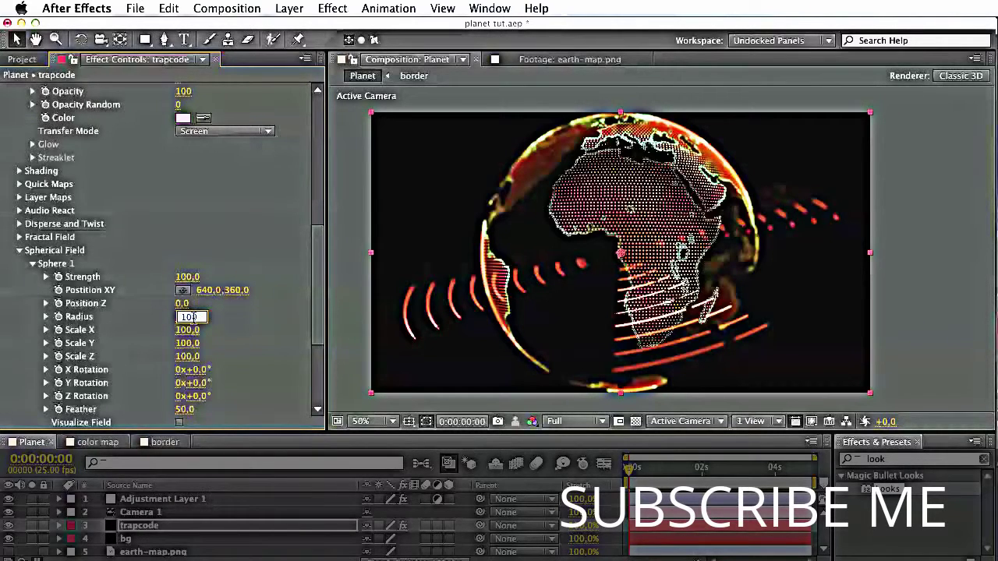
pyautogui.write('350')
pyautogui.press('Return')
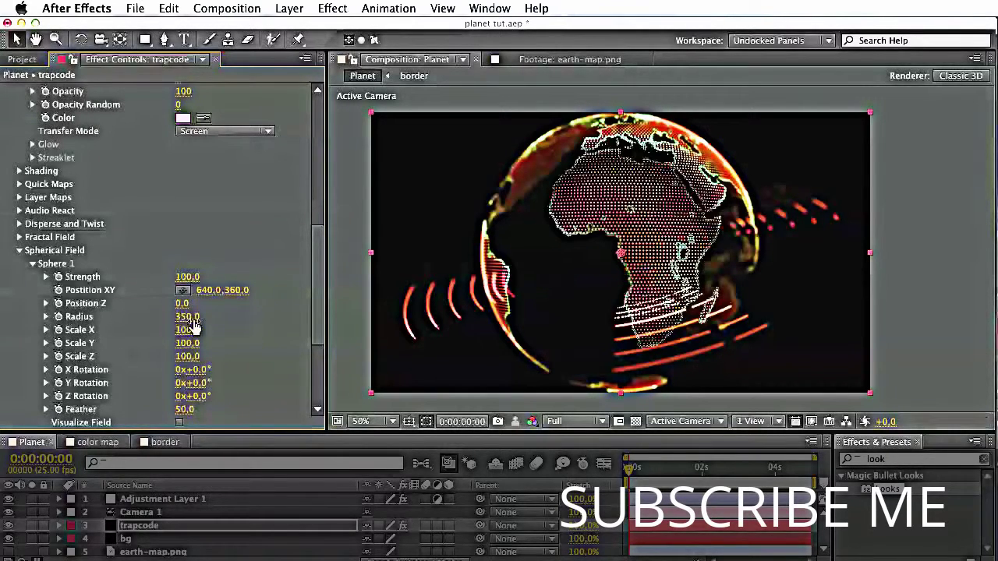
pyautogui.click(188, 316)
pyautogui.write('5')
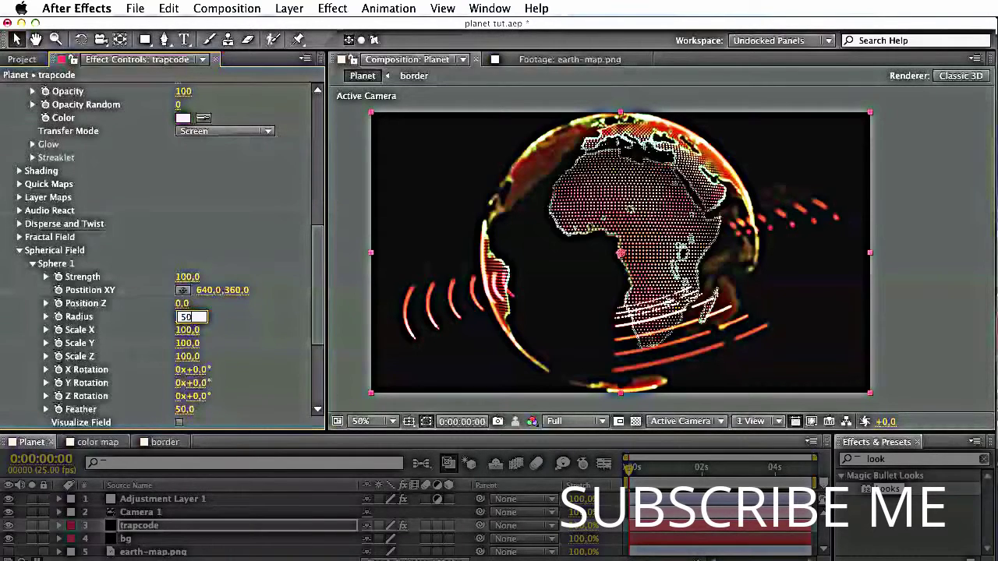
pyautogui.write('0')
pyautogui.press('Return')
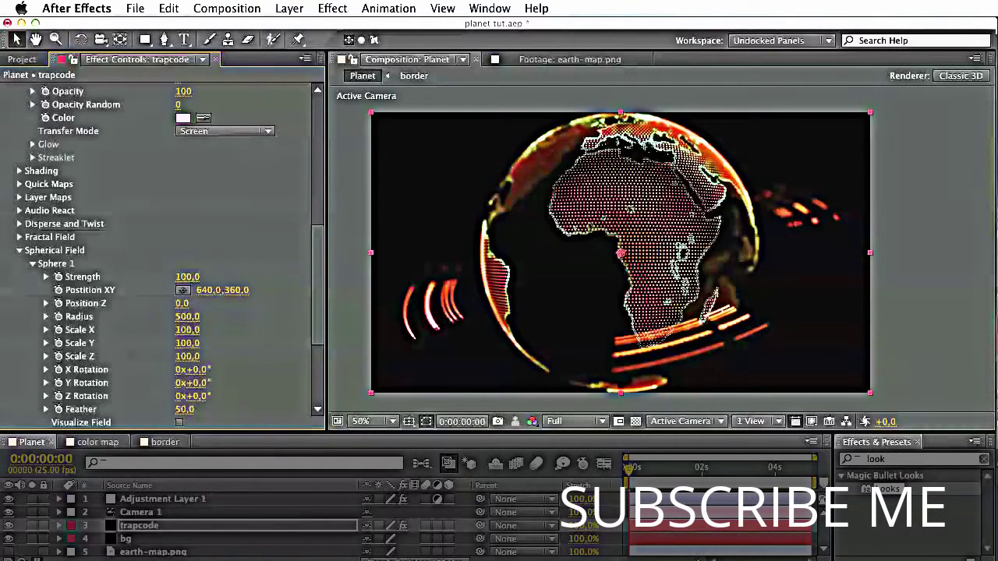
# Toggle Camera 1's Depth of Field off and on, then show Adjustment Layer 1's effects
pyautogui.click(145, 515)
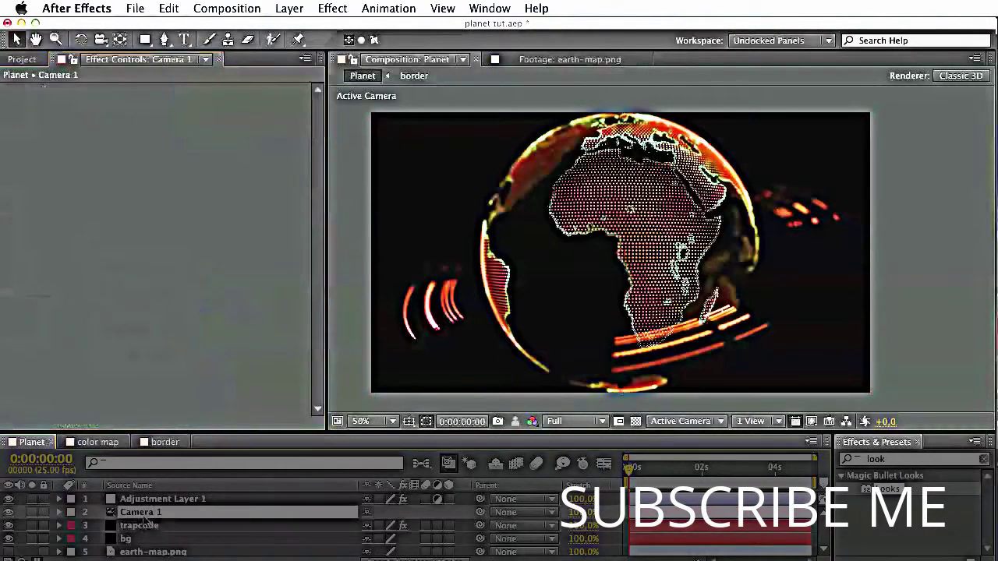
pyautogui.press('F2')
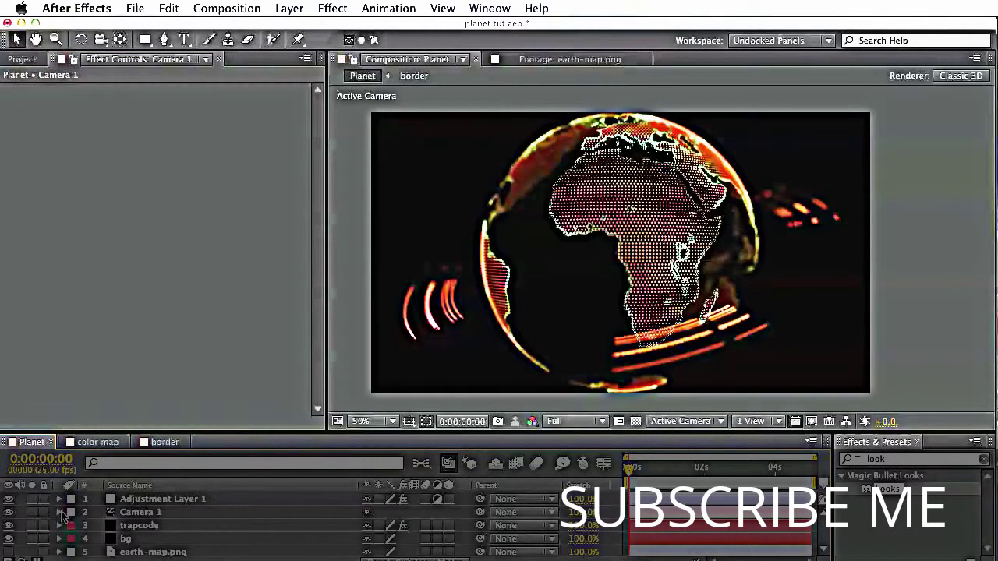
pyautogui.click(59, 512)
pyautogui.scroll(-3, 223, 530)
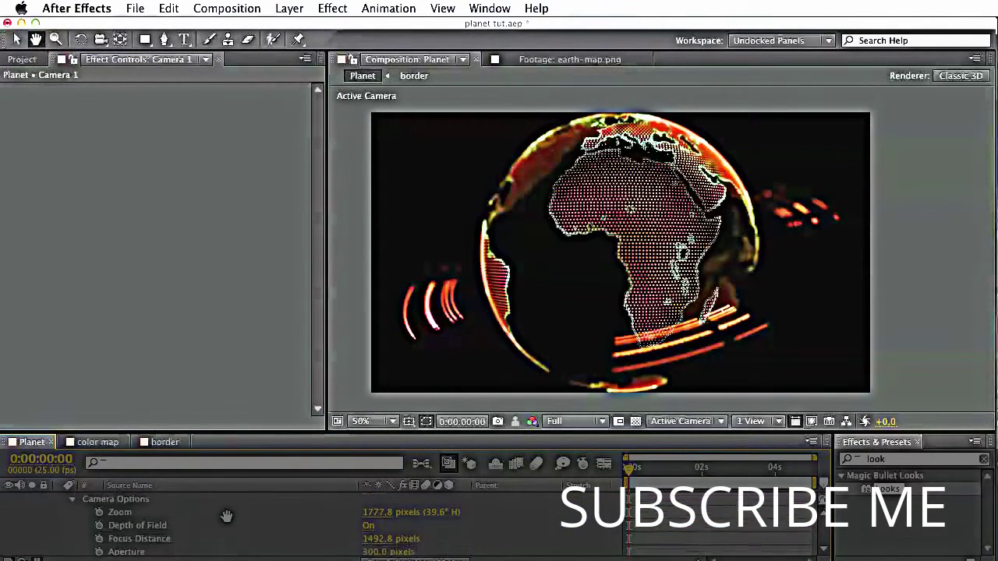
pyautogui.click(367, 522)
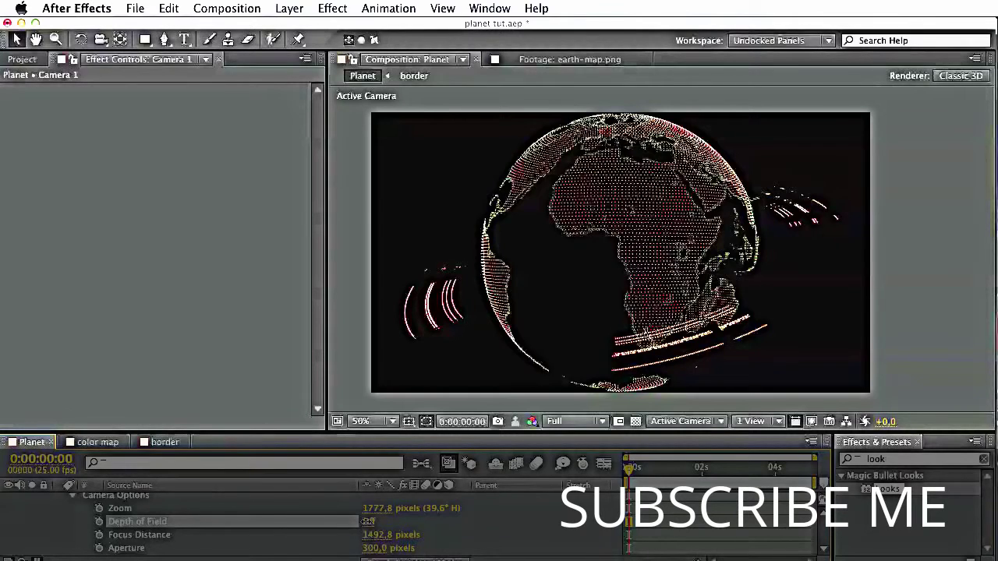
pyautogui.click(367, 522)
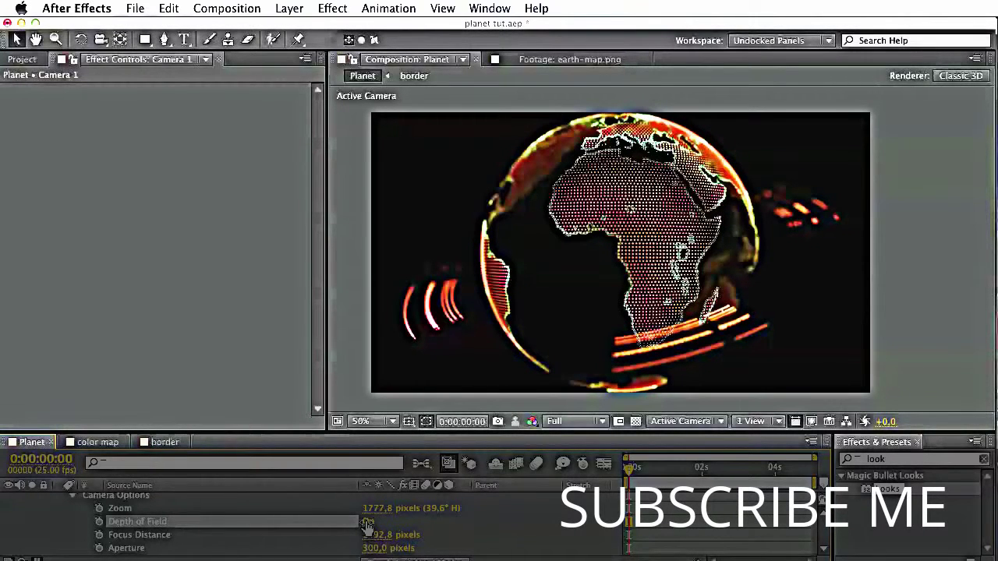
pyautogui.scroll(3, 188, 514)
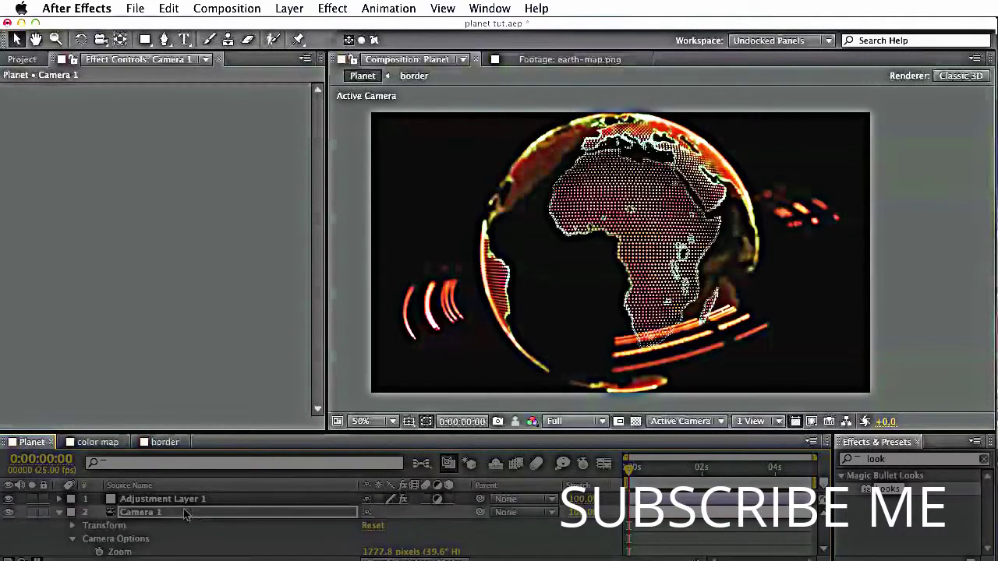
pyautogui.click(184, 512)
pyautogui.click(183, 499)
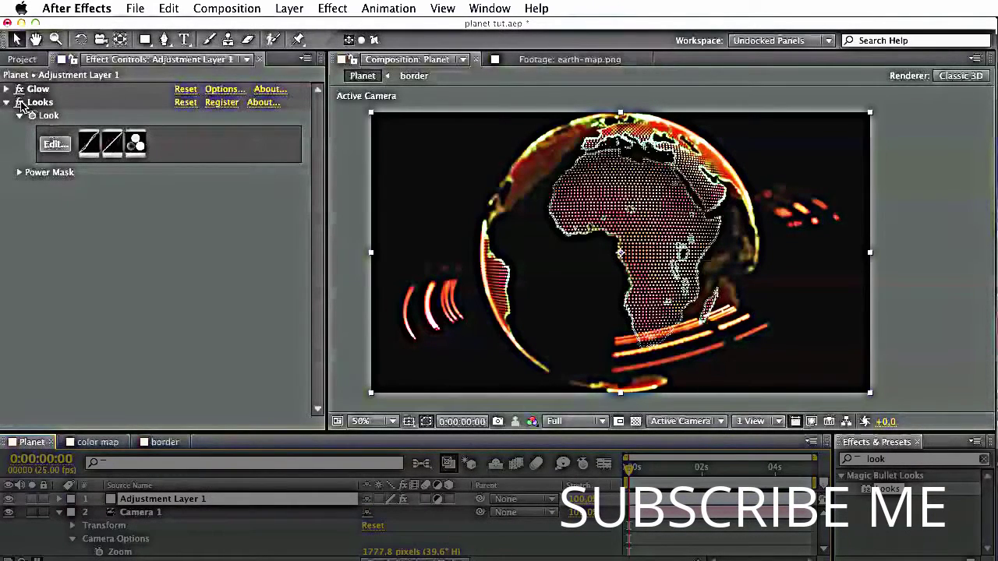
# Open Magic Bullet Looks and preview the Grad Sunset look on the globe
pyautogui.click(60, 140)
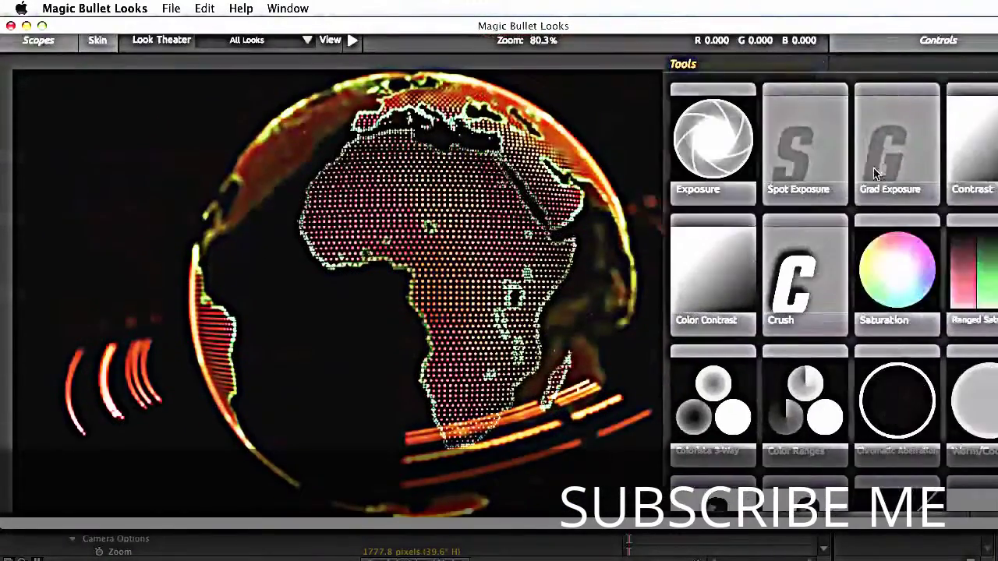
pyautogui.moveTo(178, 352)
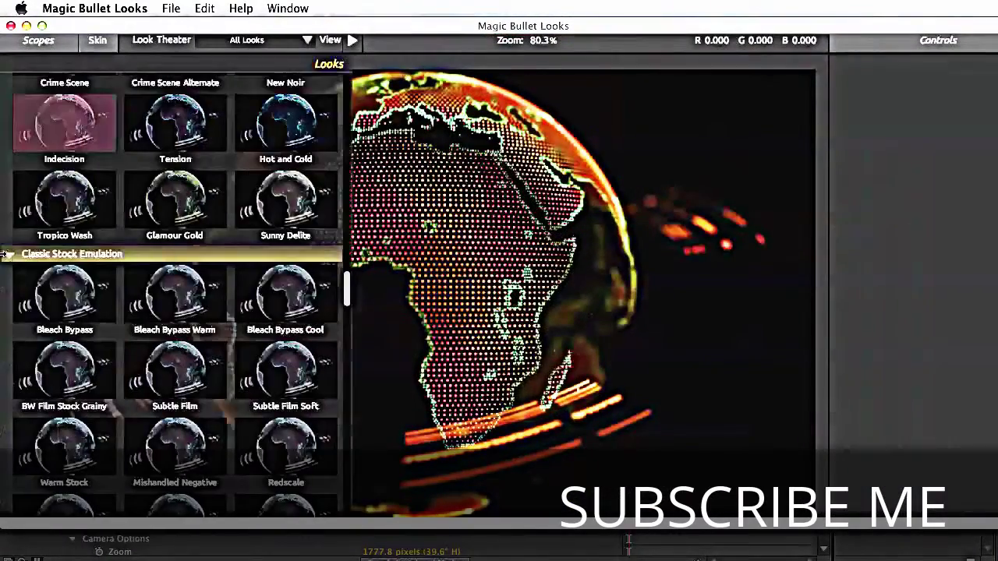
pyautogui.scroll(-2, 178, 352)
pyautogui.scroll(-2, 273, 468)
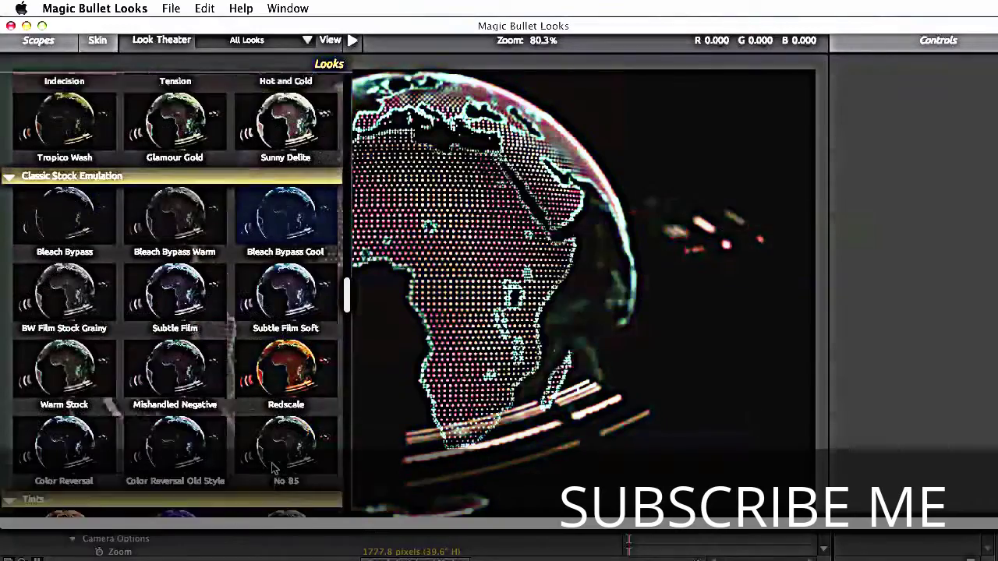
pyautogui.scroll(-1, 273, 469)
pyautogui.scroll(-1, 273, 472)
pyautogui.scroll(-2, 274, 477)
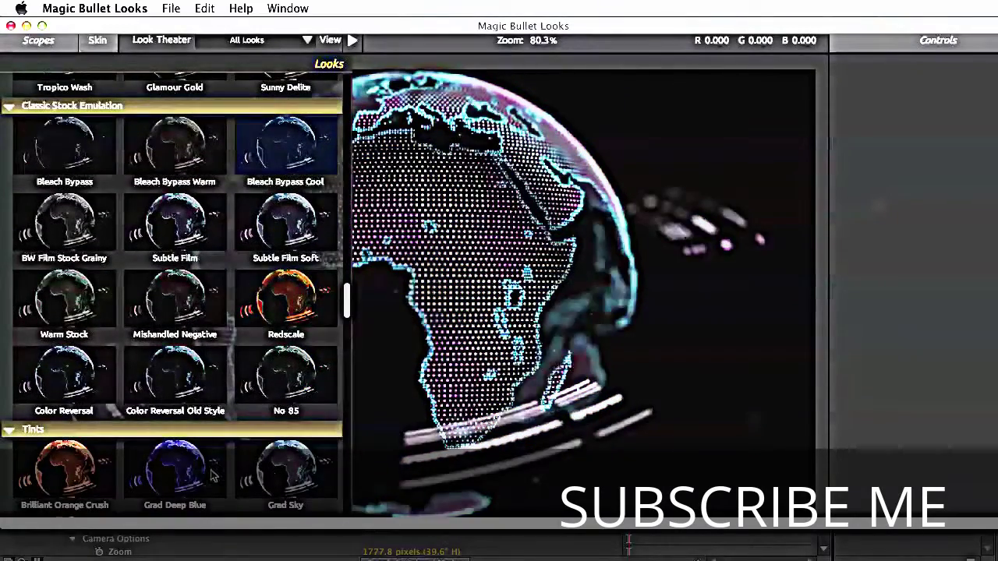
pyautogui.scroll(-1, 265, 474)
pyautogui.scroll(-5, 232, 464)
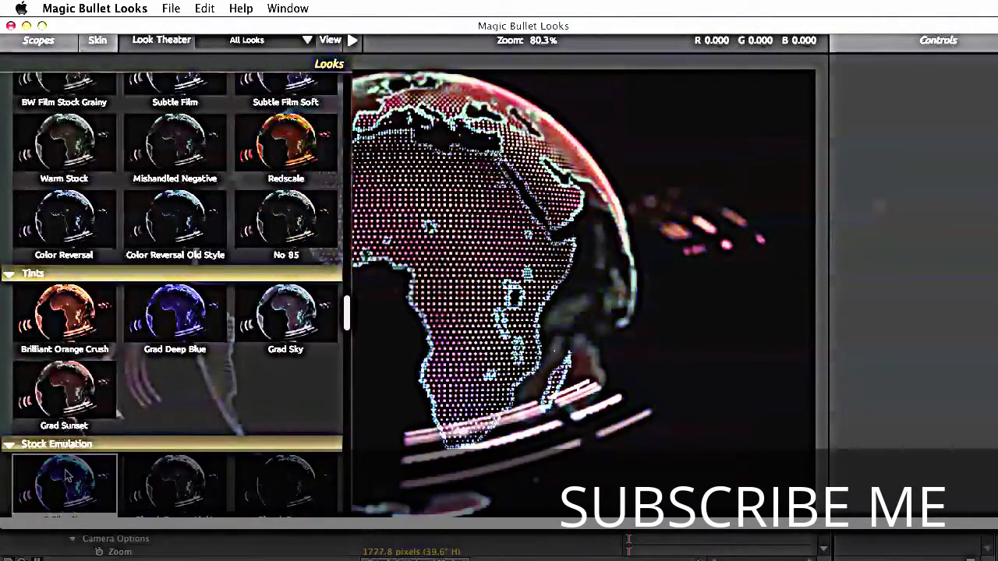
pyautogui.click(64, 399)
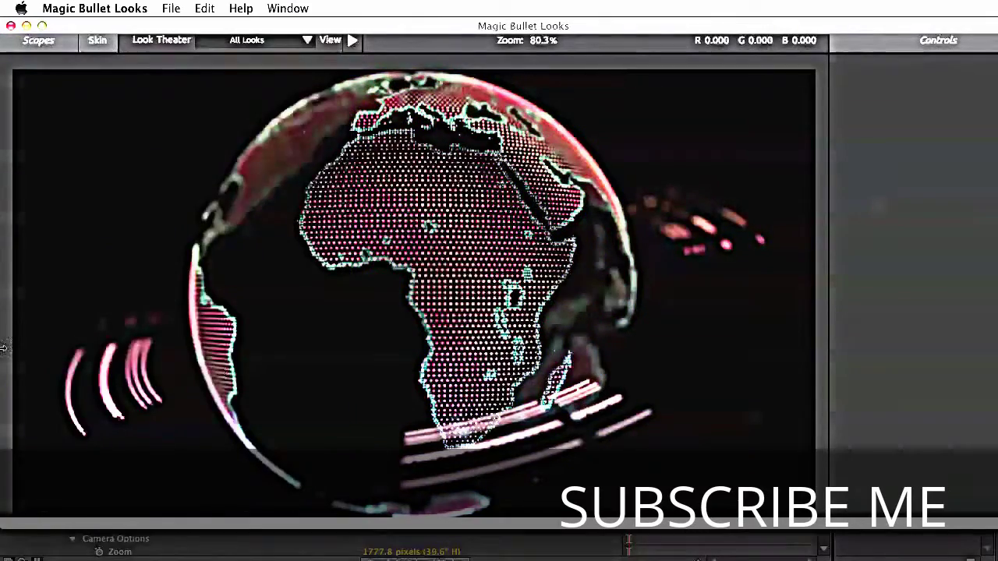
# Apply the Grad Deep Blue look instead and finish back into After Effects
pyautogui.moveTo(7, 281)
pyautogui.scroll(-2, 180, 312)
pyautogui.click(192, 281)
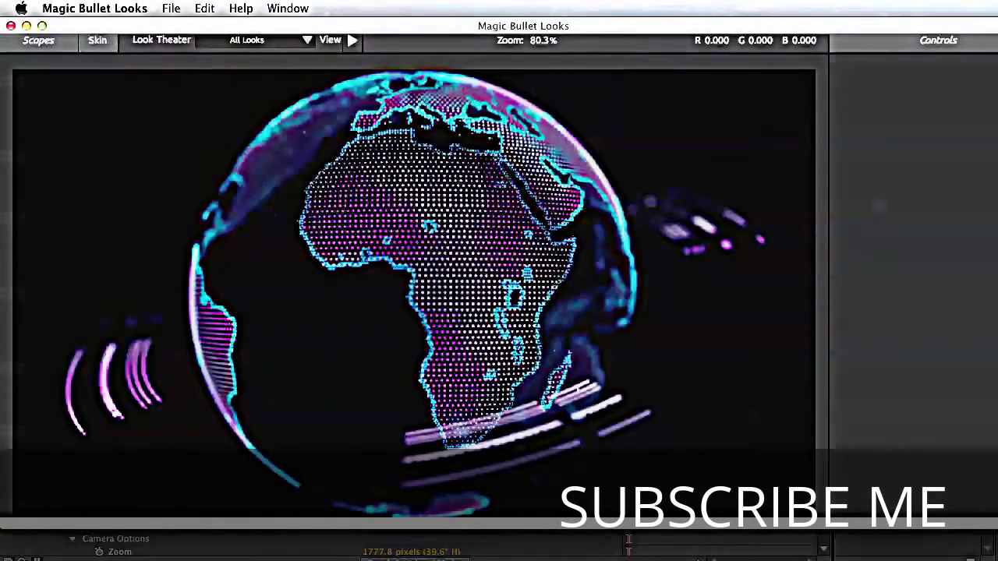
pyautogui.moveTo(973, 449)
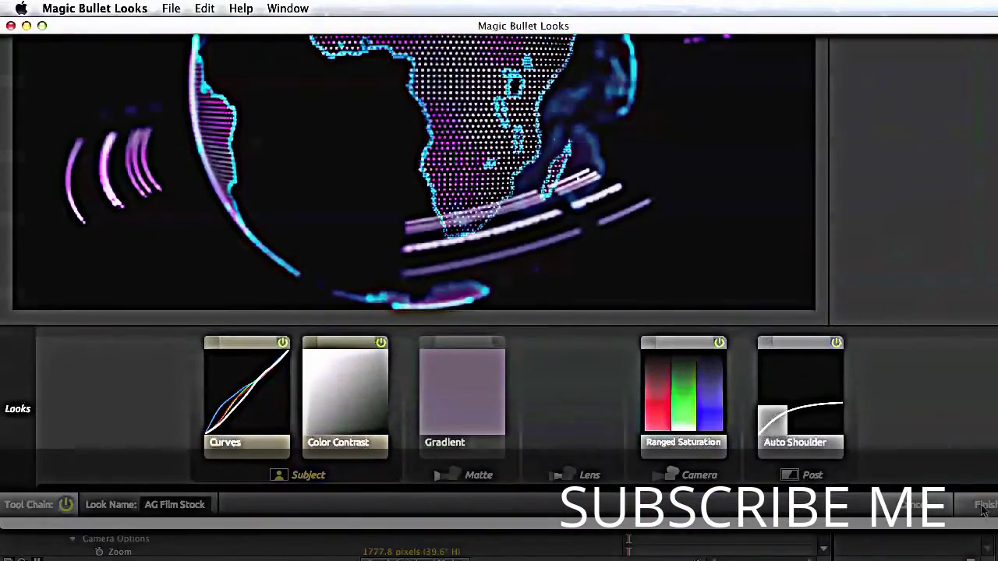
pyautogui.click(983, 508)
pyautogui.scroll(2, 620, 273)
pyautogui.moveTo(569, 319)
pyautogui.mouseDown()
pyautogui.moveTo(606, 369)
pyautogui.moveTo(580, 226)
pyautogui.moveTo(768, 285)
pyautogui.mouseUp()
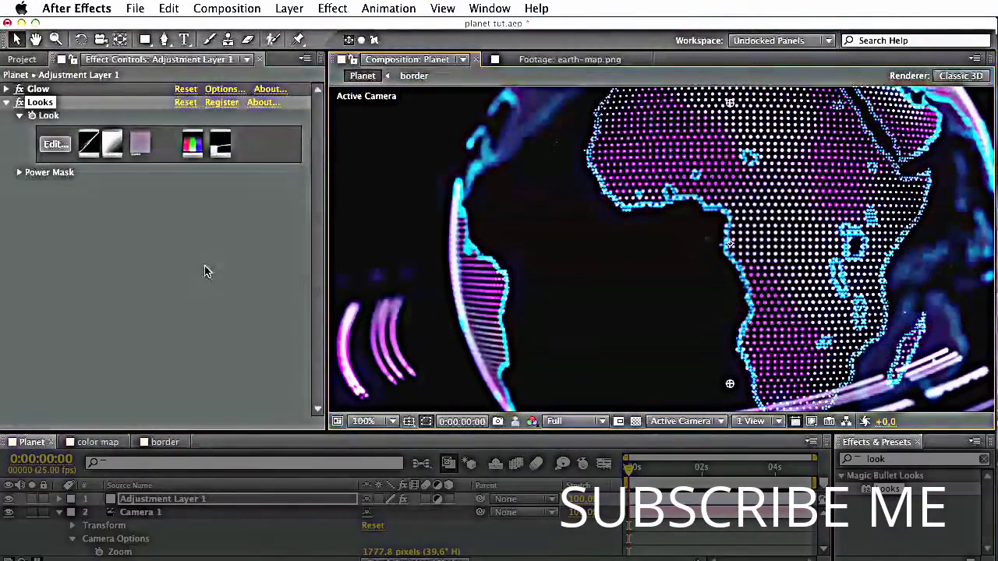
# Set the trapcode layer's Layer Maps Size layer to None
pyautogui.click(59, 512)
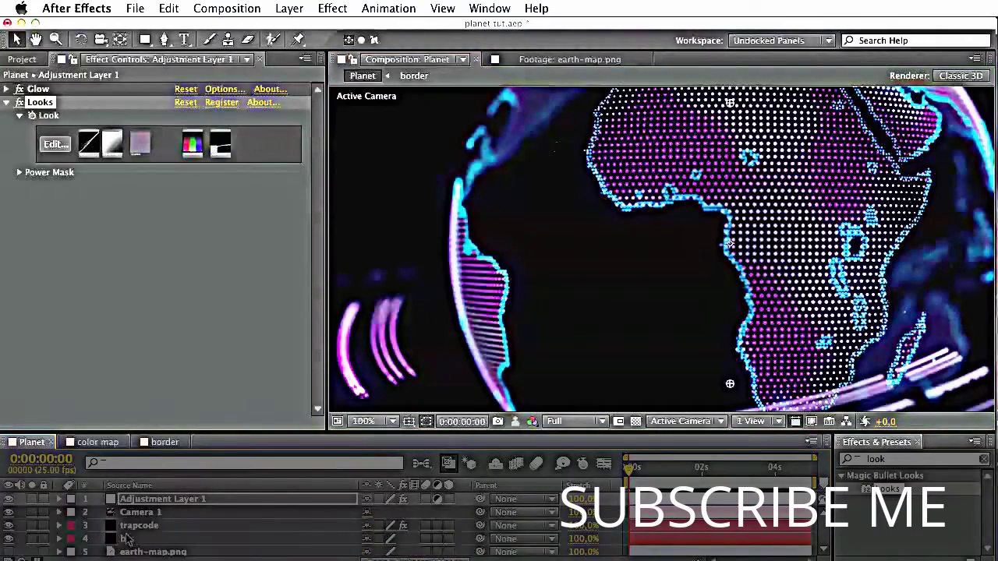
pyautogui.click(154, 527)
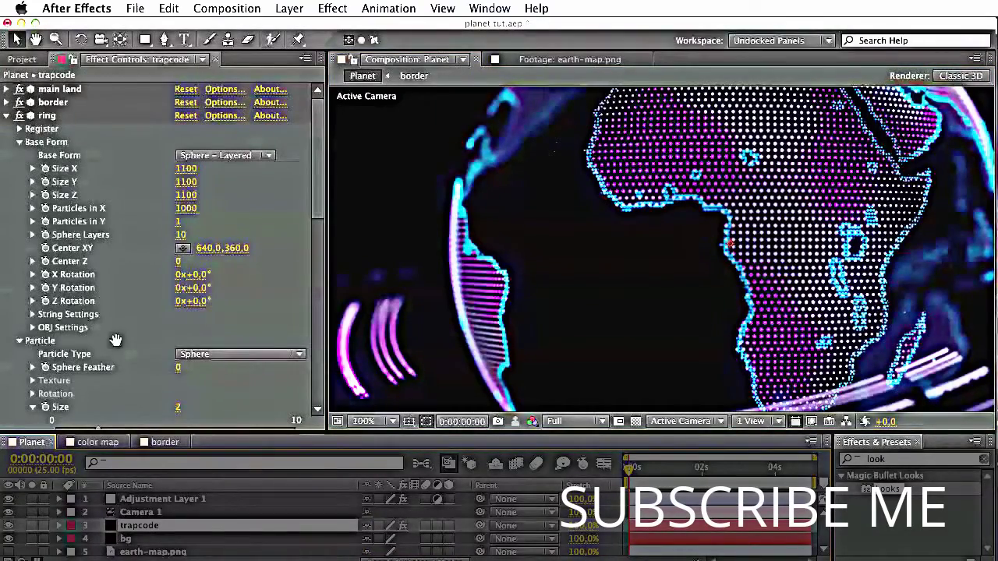
pyautogui.scroll(-5, 116, 341)
pyautogui.scroll(-5, 55, 296)
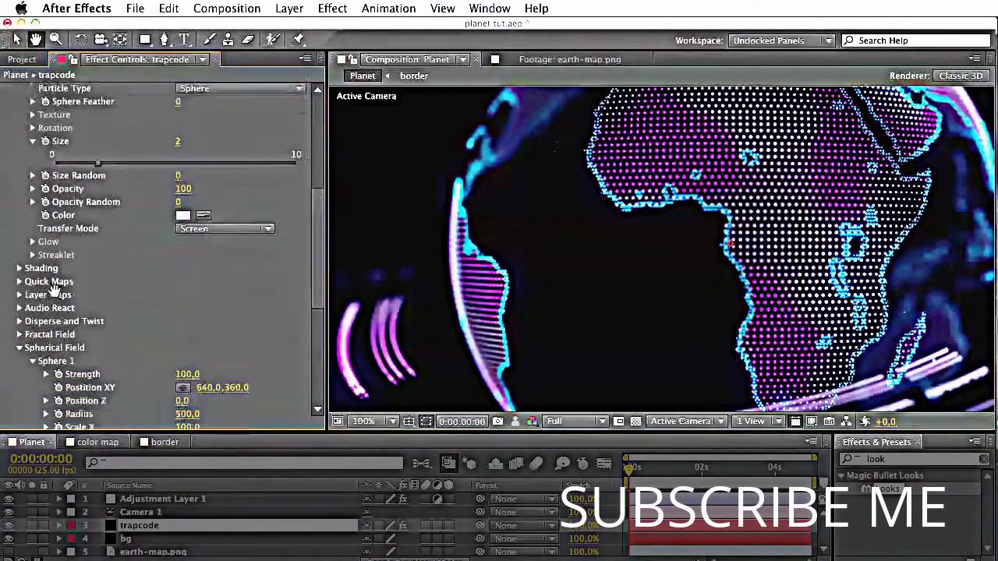
pyautogui.scroll(-2, 47, 292)
pyautogui.click(19, 261)
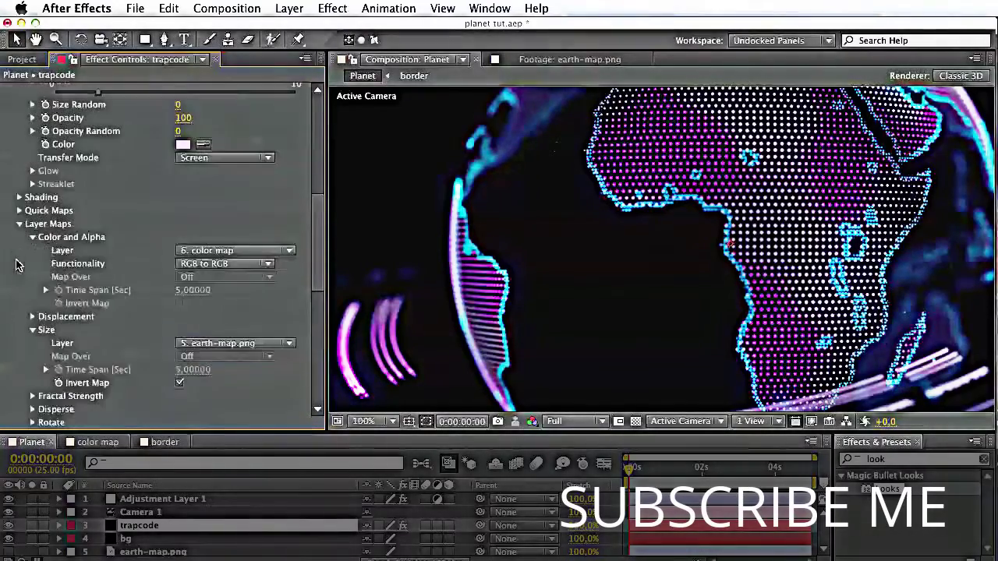
pyautogui.click(195, 343)
pyautogui.click(196, 359)
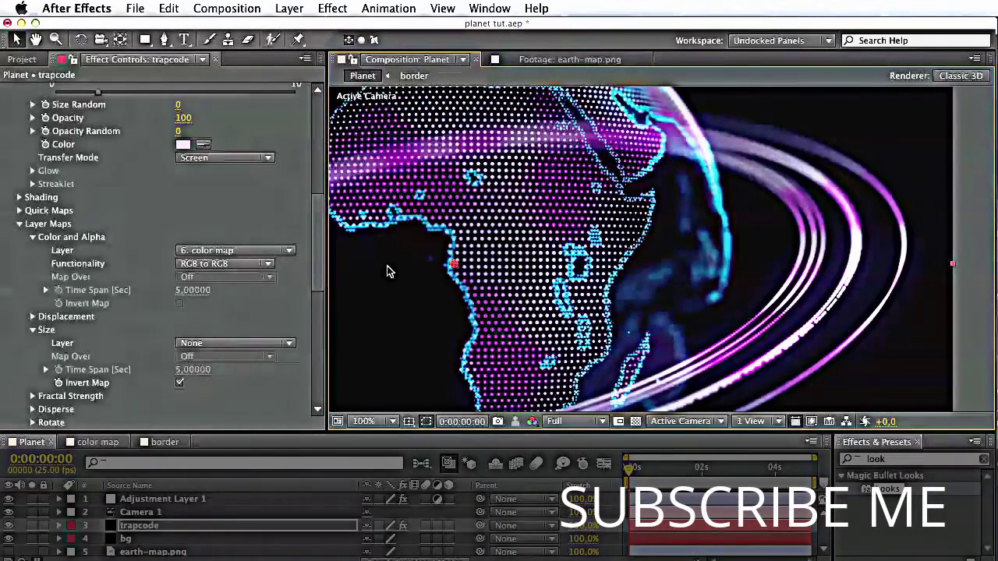
# Shrink the particle Size to 1 and colour the particles cyan
pyautogui.scroll(5, 31, 218)
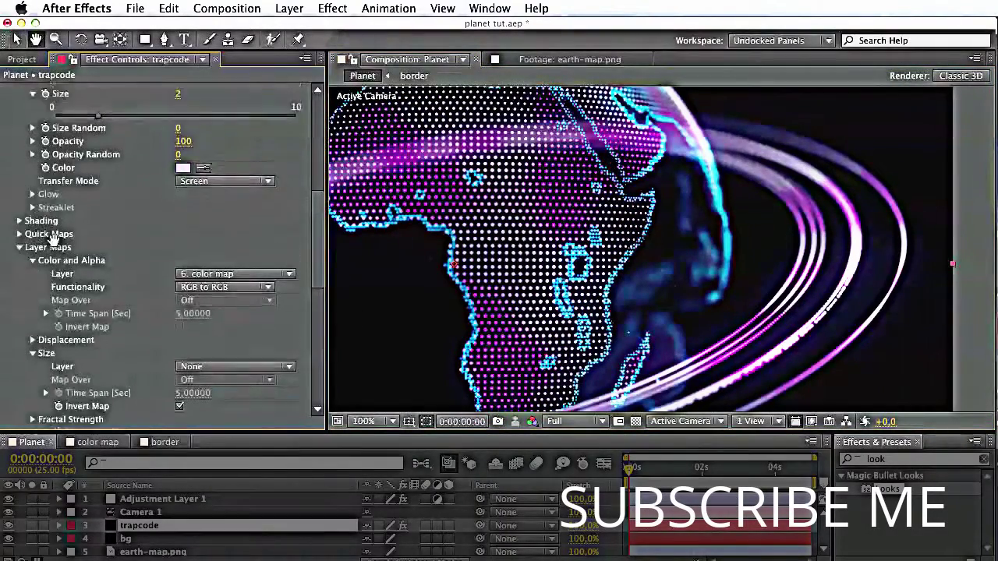
pyautogui.moveTo(92, 233); pyautogui.dragTo(83, 234)
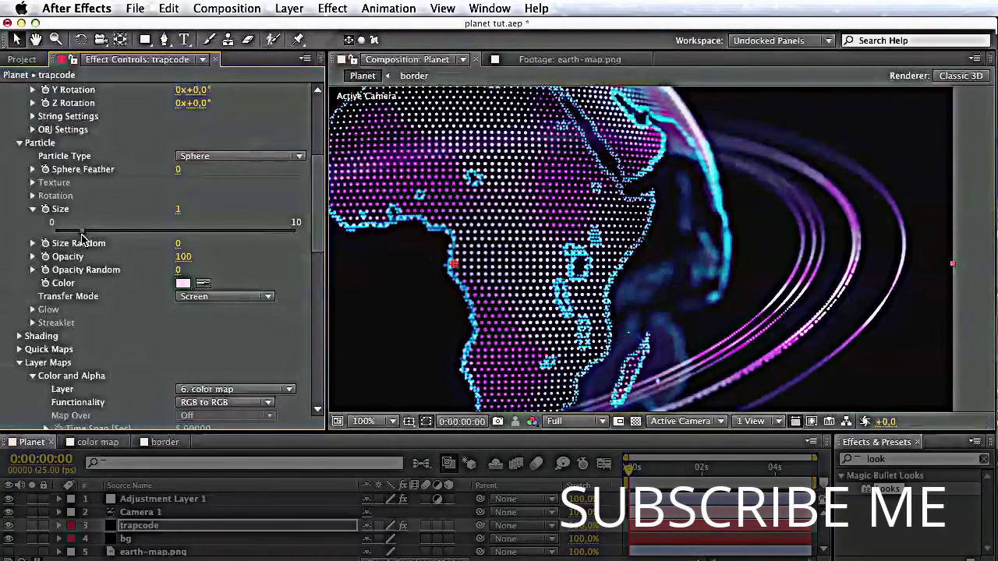
pyautogui.moveTo(84, 238); pyautogui.dragTo(81, 239)
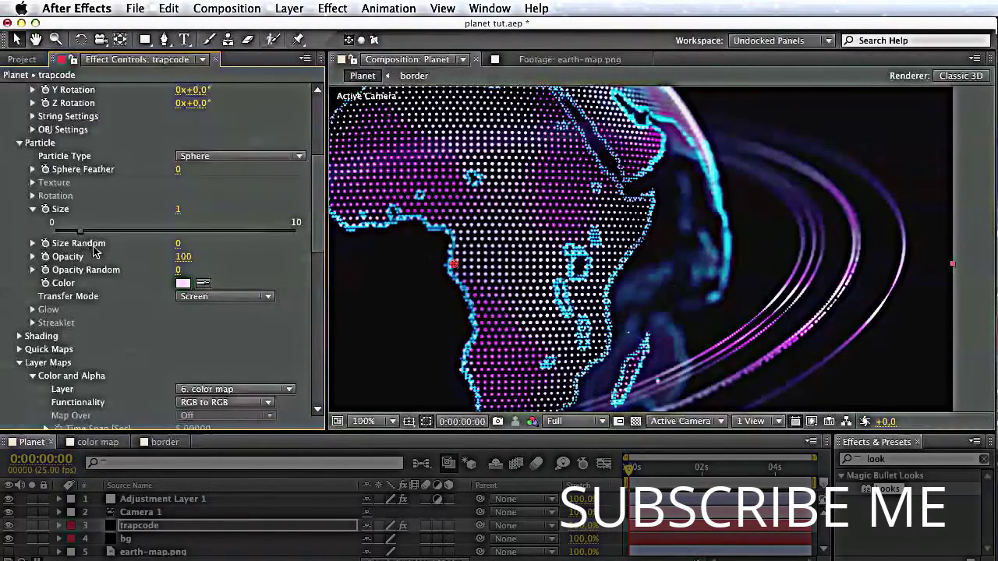
pyautogui.click(181, 283)
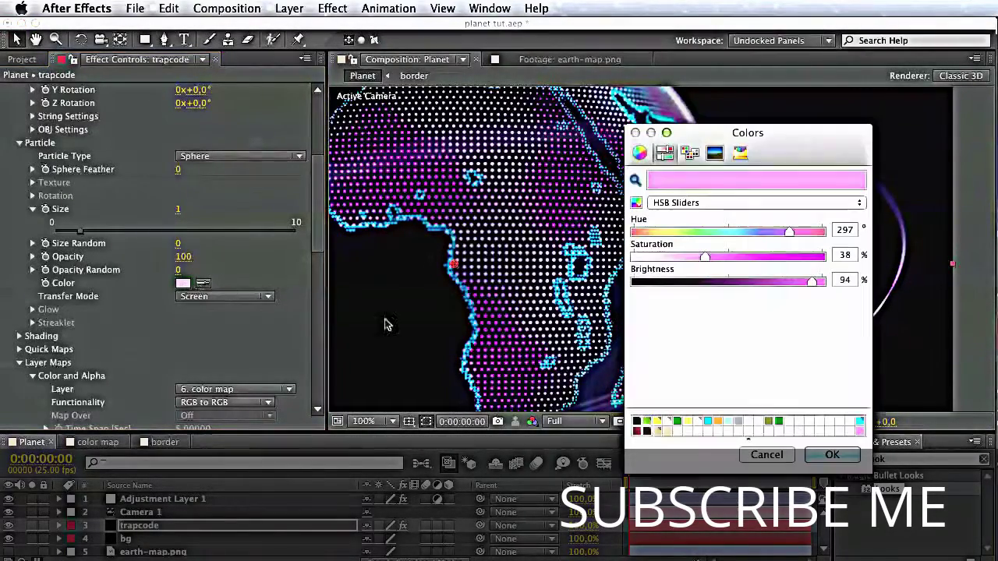
pyautogui.click(859, 422)
pyautogui.click(831, 454)
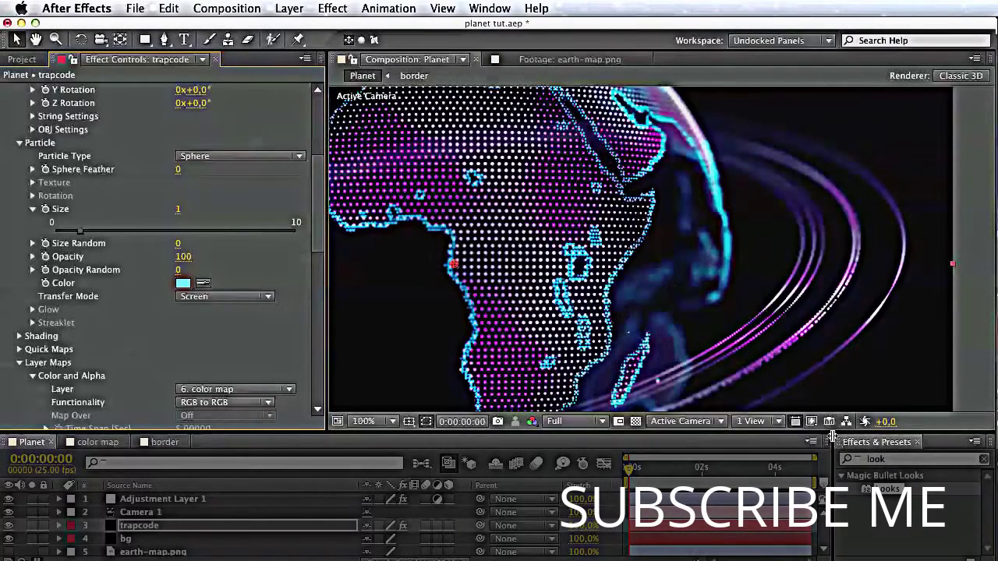
# Keep the Screen transfer mode and set the Color and Alpha map layer to None
pyautogui.click(261, 297)
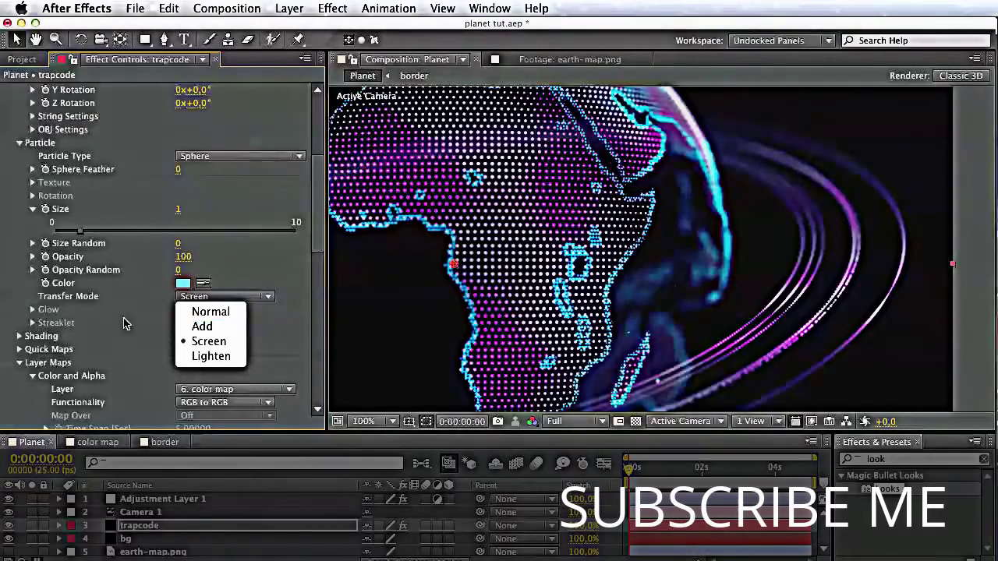
pyautogui.click(226, 341)
pyautogui.scroll(-5, 155, 234)
pyautogui.click(229, 254)
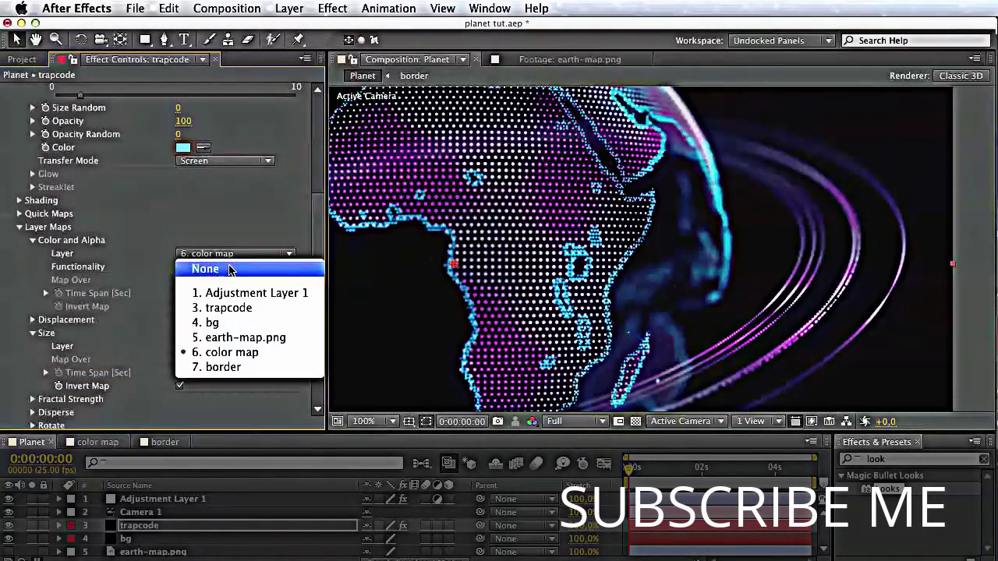
pyautogui.click(229, 268)
pyautogui.moveTo(686, 280); pyautogui.dragTo(706, 328)
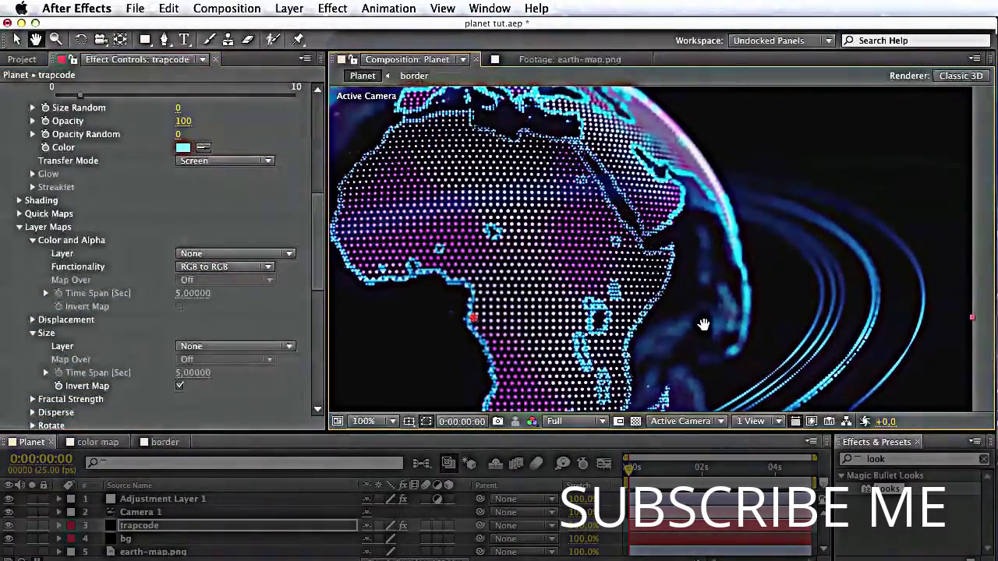
pyautogui.scroll(3, 136, 248)
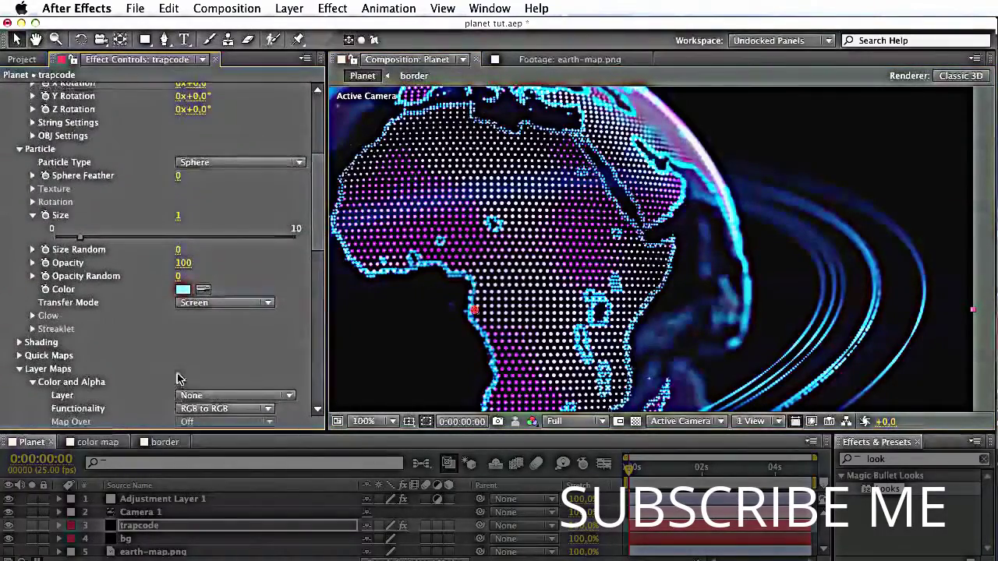
# Soften the Spherical Field Sphere 1 Feather to 56.4
pyautogui.scroll(3, 124, 211)
pyautogui.moveTo(686, 293)
pyautogui.mouseDown()
pyautogui.moveTo(658, 306)
pyautogui.moveTo(549, 299)
pyautogui.mouseUp()
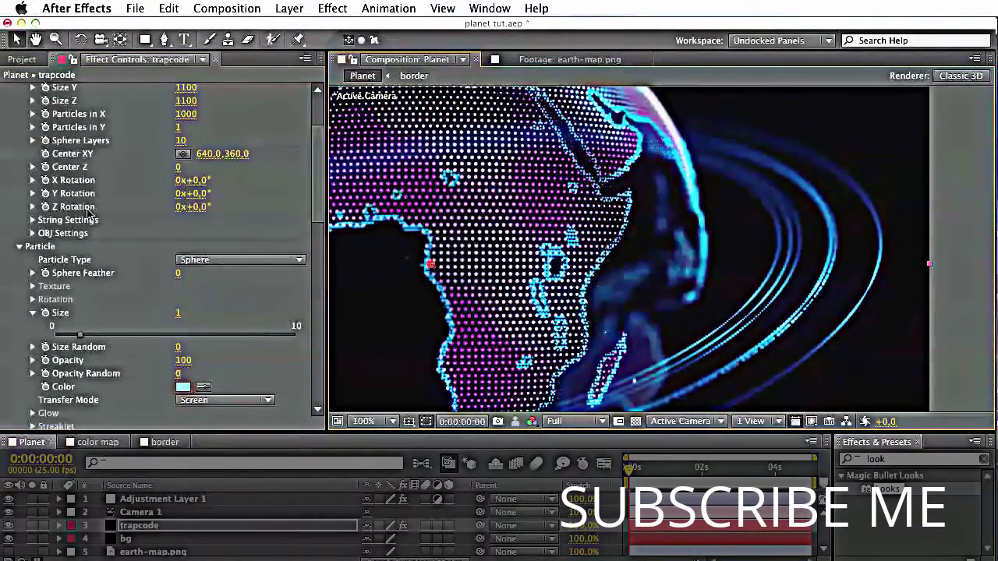
pyautogui.scroll(-3, 47, 310)
pyautogui.scroll(-2, 51, 288)
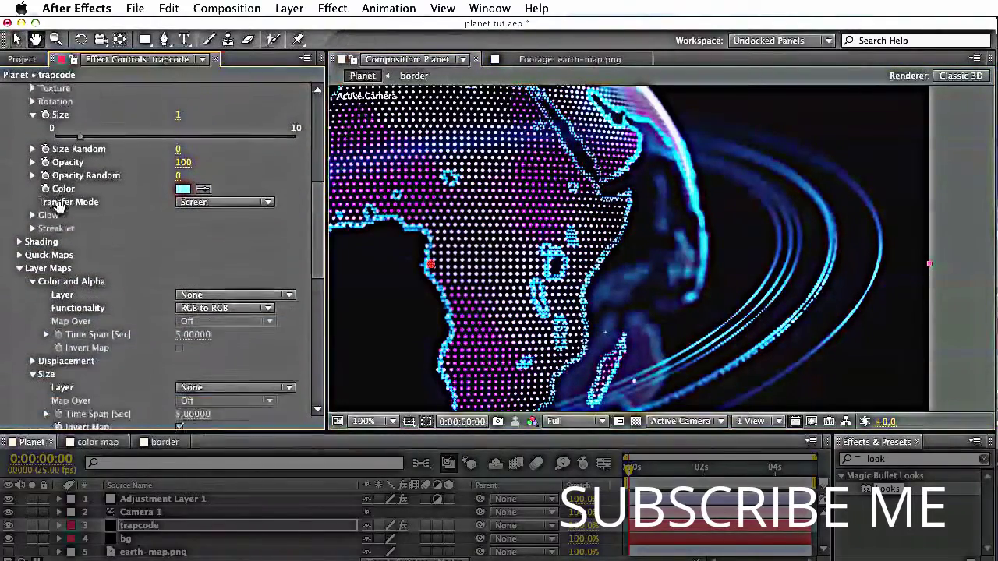
pyautogui.scroll(-1, 55, 265)
pyautogui.scroll(-2, 61, 239)
pyautogui.click(19, 207)
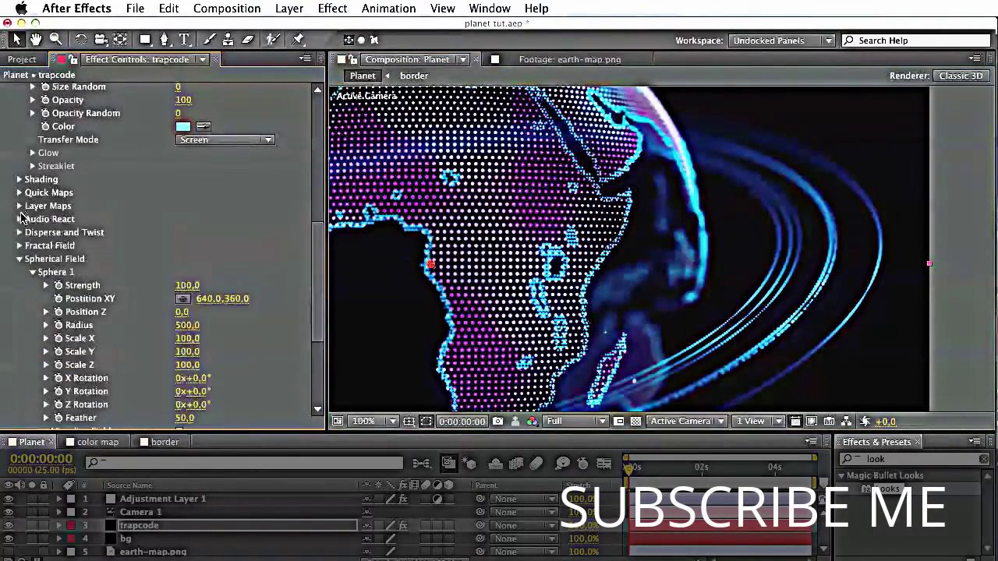
pyautogui.scroll(-2, 70, 285)
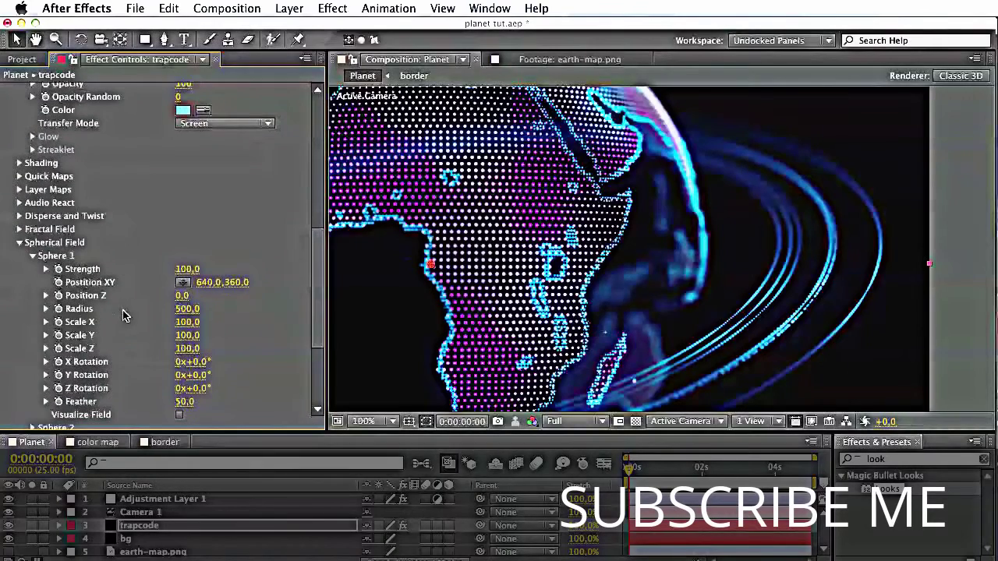
pyautogui.scroll(-2, 54, 343)
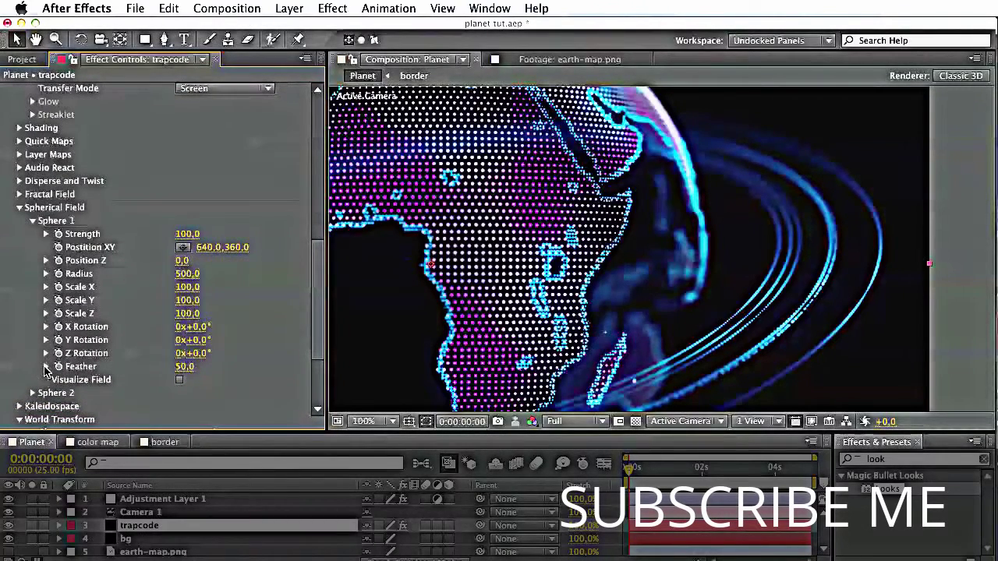
pyautogui.click(46, 366)
pyautogui.moveTo(179, 394)
pyautogui.mouseDown()
pyautogui.moveTo(76, 385)
pyautogui.moveTo(248, 395)
pyautogui.mouseUp()
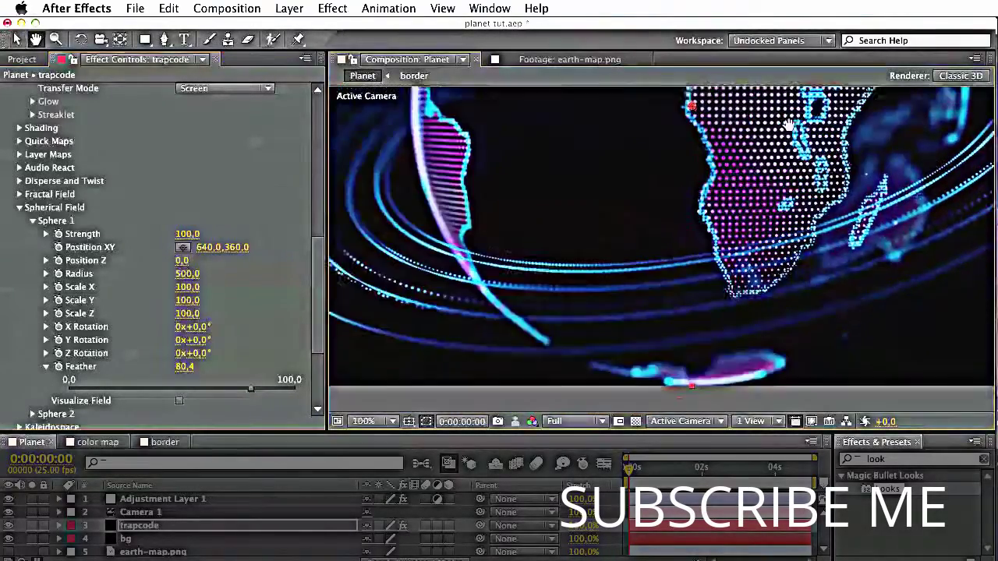
pyautogui.click(231, 389)
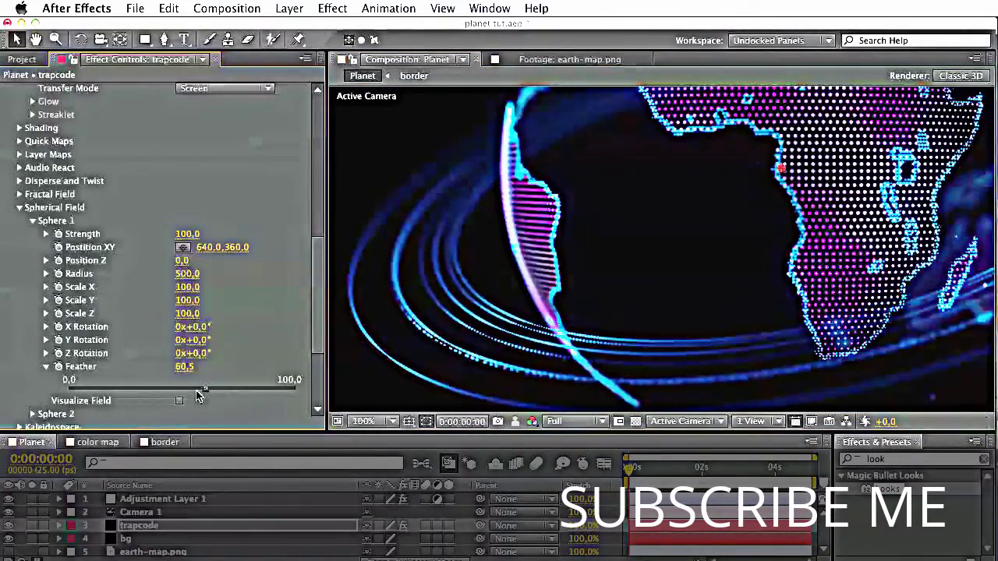
pyautogui.click(196, 389)
# Set the ring effect's Sphere Layers to 5
pyautogui.scroll(5, 191, 183)
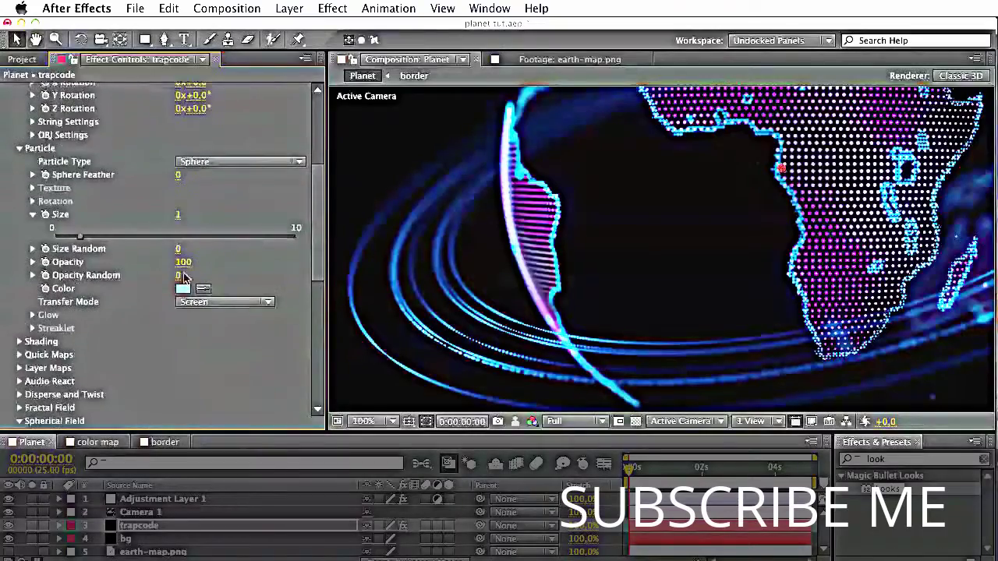
pyautogui.scroll(4, 184, 187)
pyautogui.scroll(1, 168, 219)
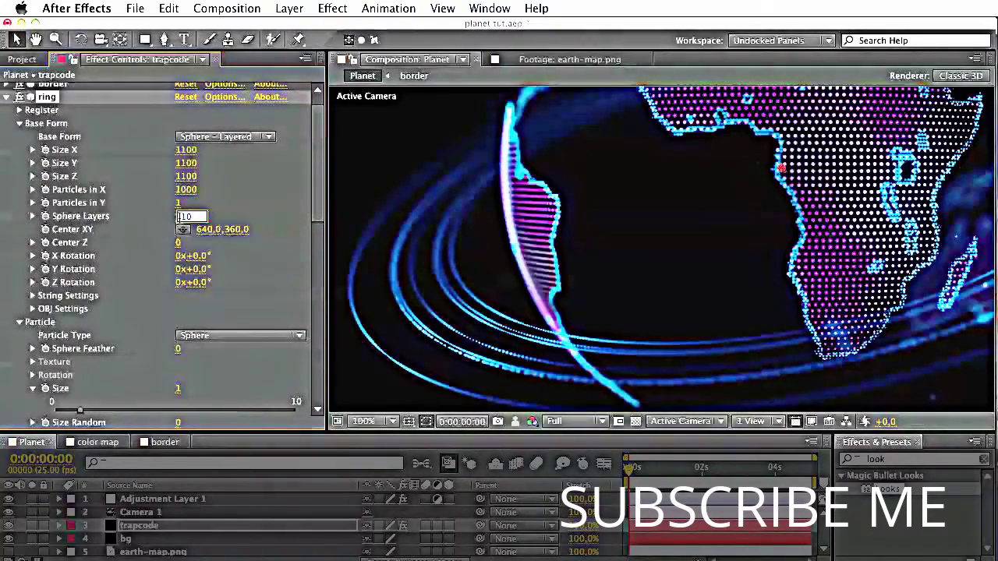
pyautogui.write('5')
pyautogui.press('Return')
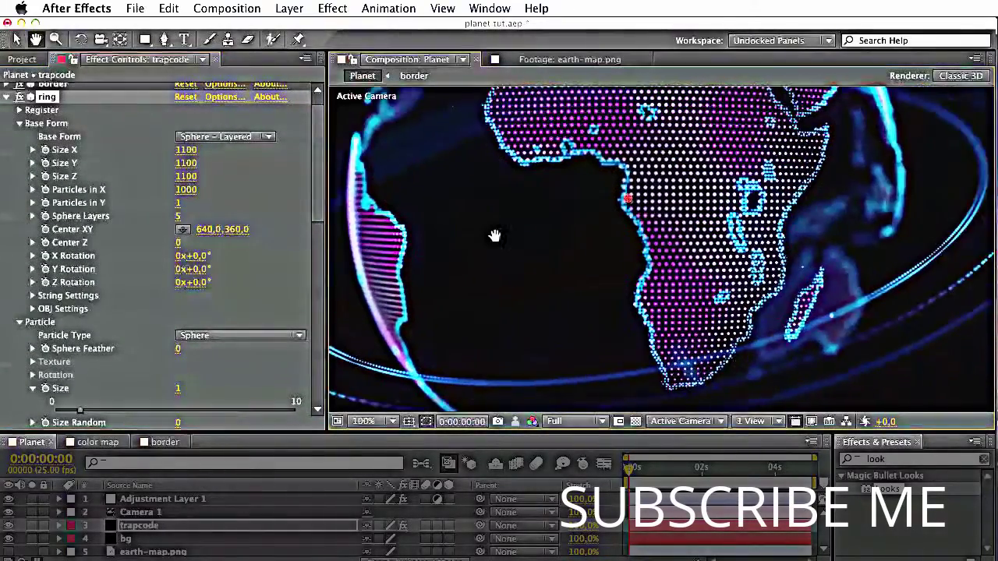
# Orbit the camera around the globe and save the project planet tut.aep
pyautogui.moveTo(494, 235); pyautogui.dragTo(644, 253)
pyautogui.scroll(-3, 289, 354)
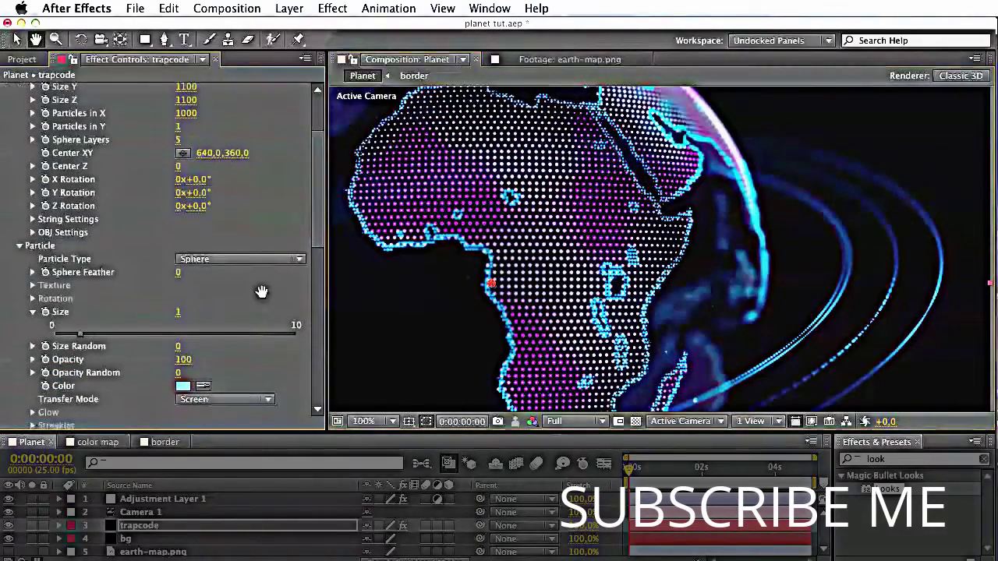
pyautogui.scroll(1, 117, 350)
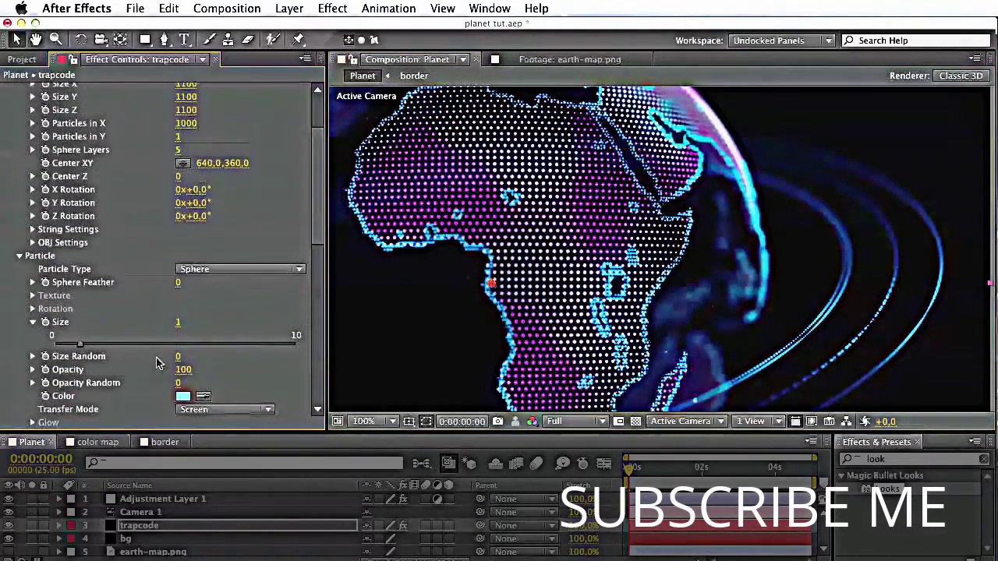
pyautogui.moveTo(587, 275)
pyautogui.mouseDown()
pyautogui.moveTo(591, 243)
pyautogui.moveTo(657, 238)
pyautogui.moveTo(769, 290)
pyautogui.mouseUp()
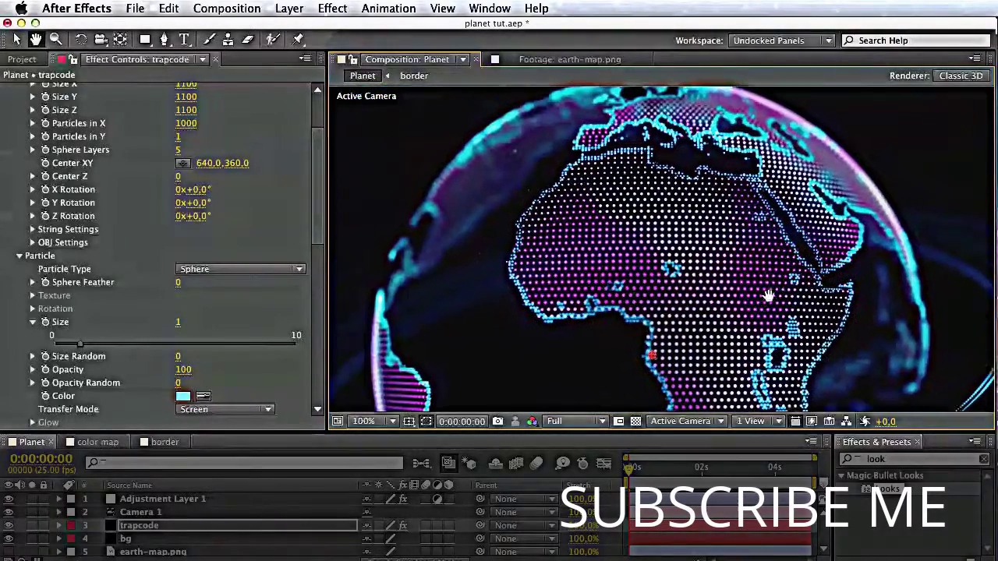
pyautogui.click(136, 7)
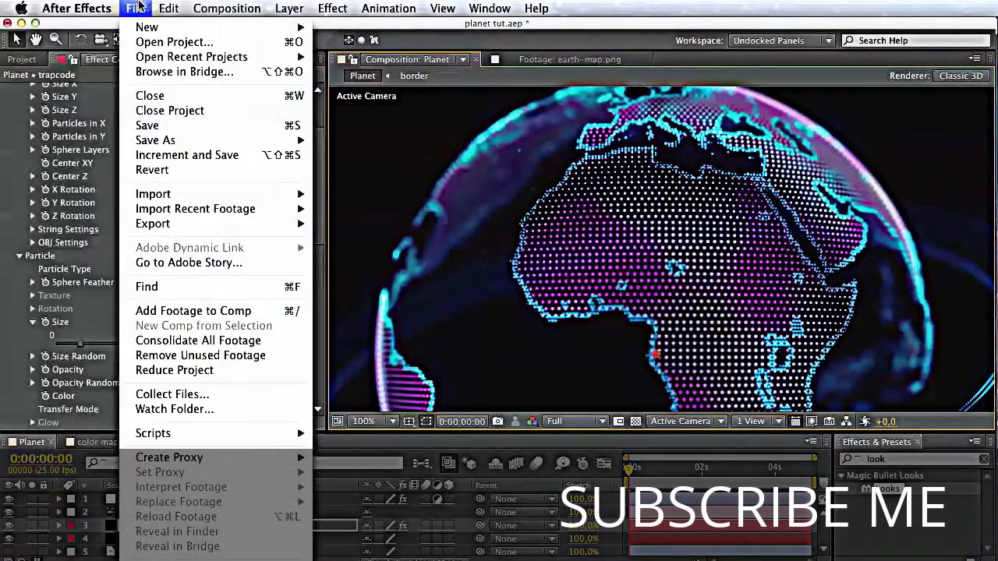
pyautogui.click(147, 125)
pyautogui.moveTo(499, 250); pyautogui.dragTo(577, 109)
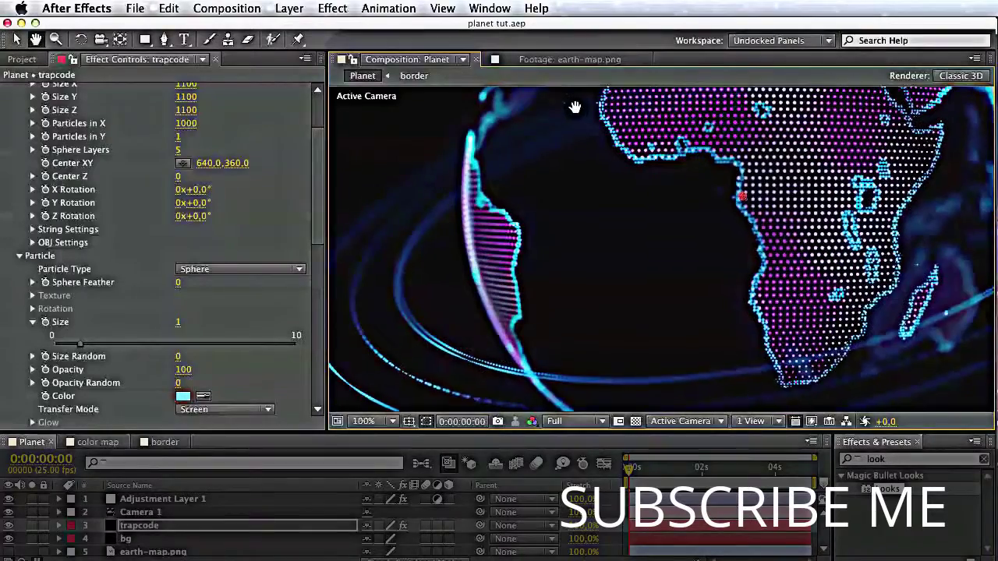
pyautogui.press('v')
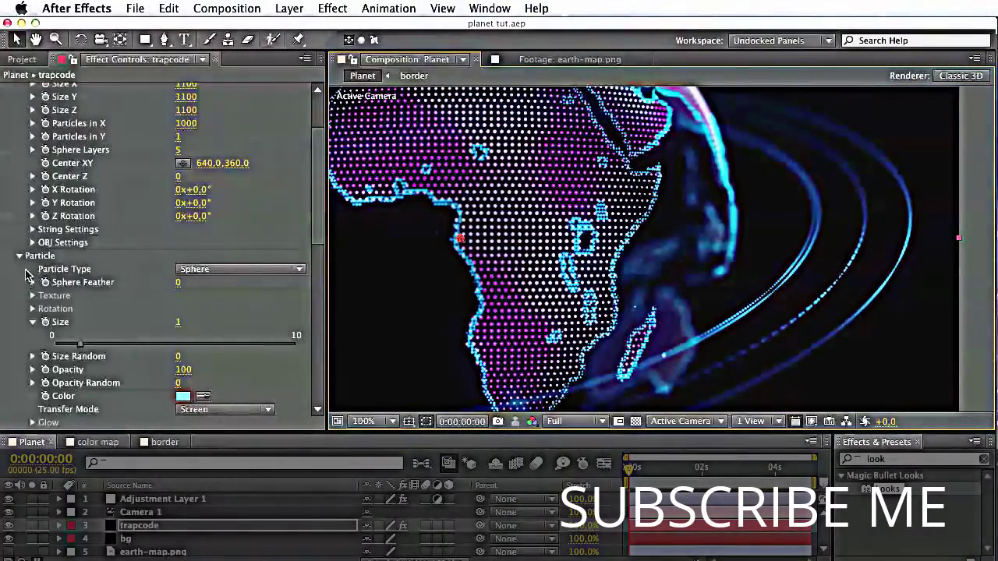
pyautogui.click(19, 255)
pyautogui.click(18, 349)
pyautogui.scroll(-2, 27, 255)
pyautogui.press('v')
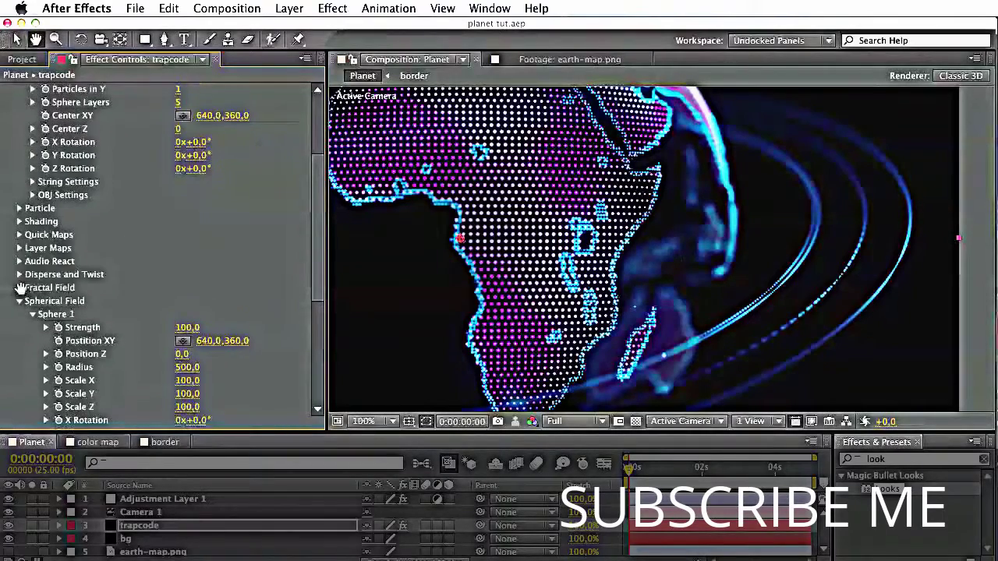
pyautogui.scroll(-3, 18, 303)
pyautogui.click(19, 224)
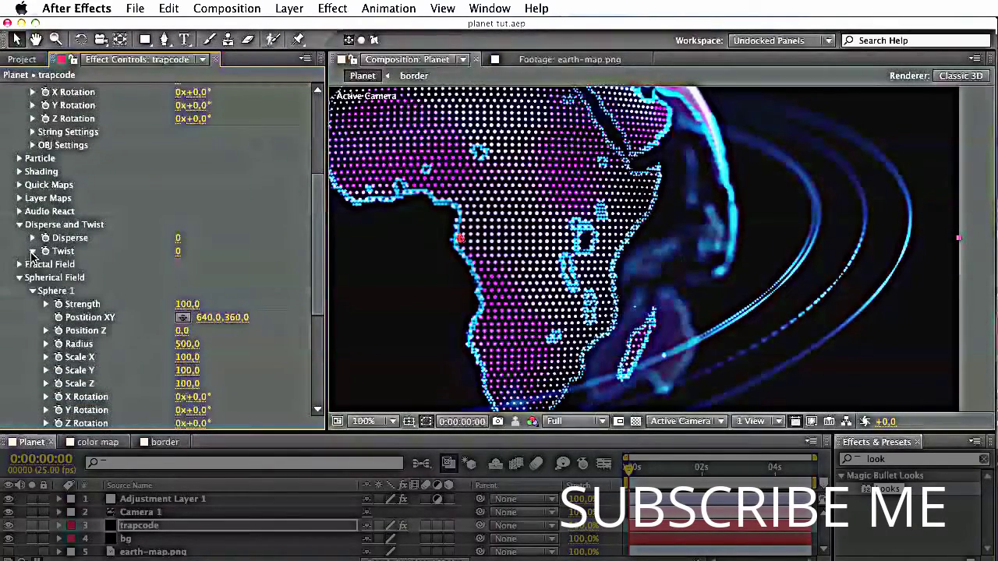
pyautogui.click(33, 251)
pyautogui.moveTo(185, 275); pyautogui.dragTo(218, 274)
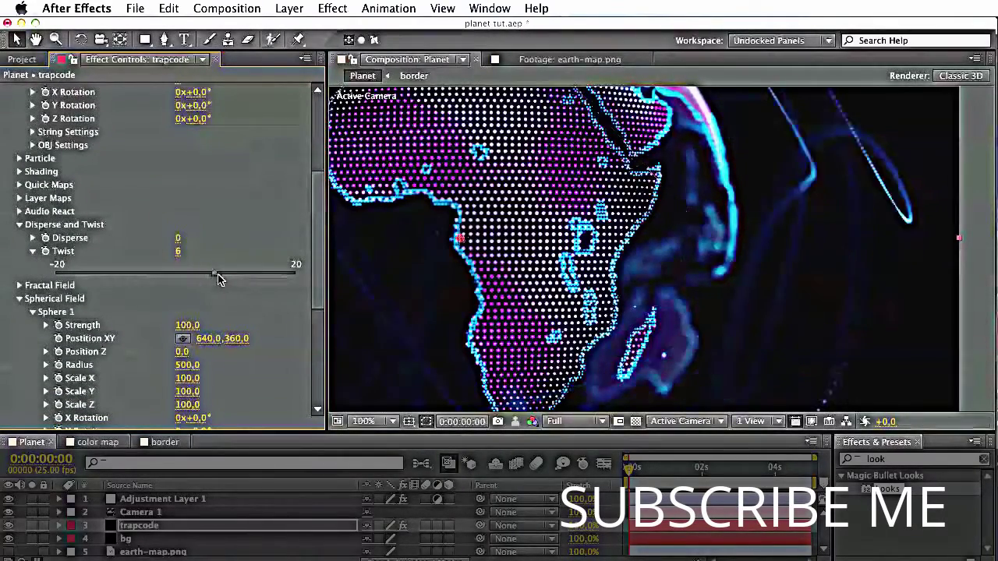
pyautogui.scroll(-2, 584, 226)
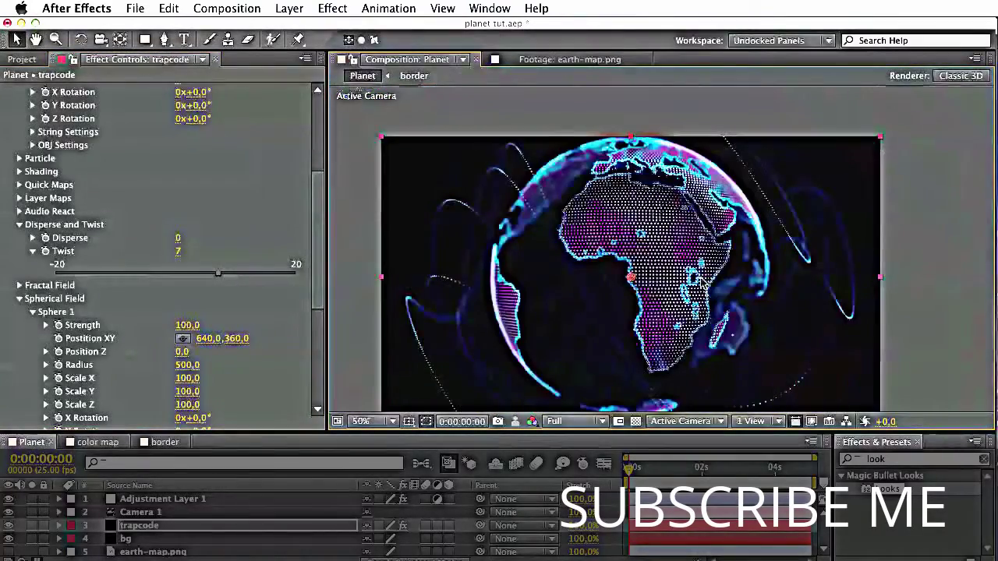
pyautogui.moveTo(692, 266); pyautogui.dragTo(694, 272)
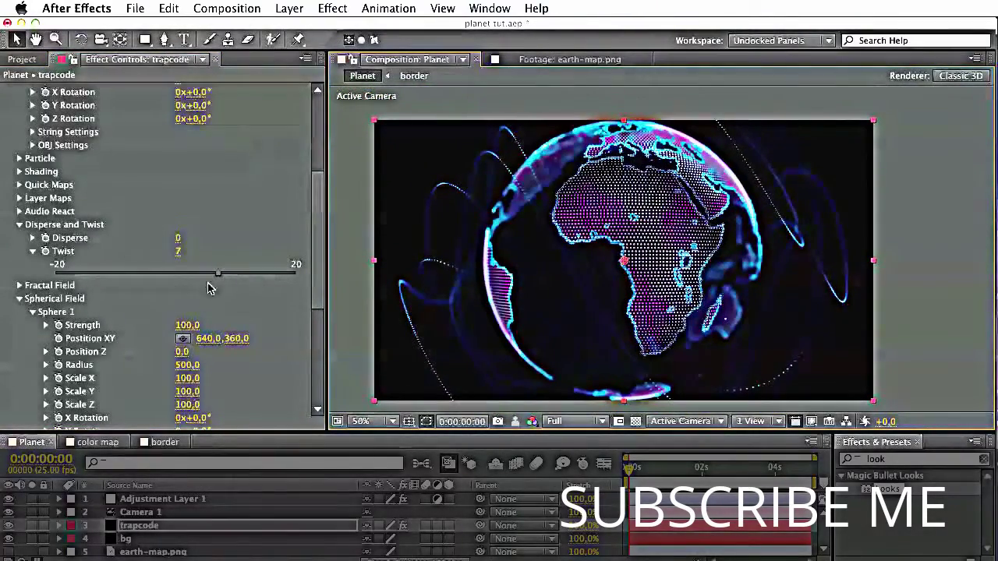
pyautogui.moveTo(218, 274); pyautogui.dragTo(178, 279)
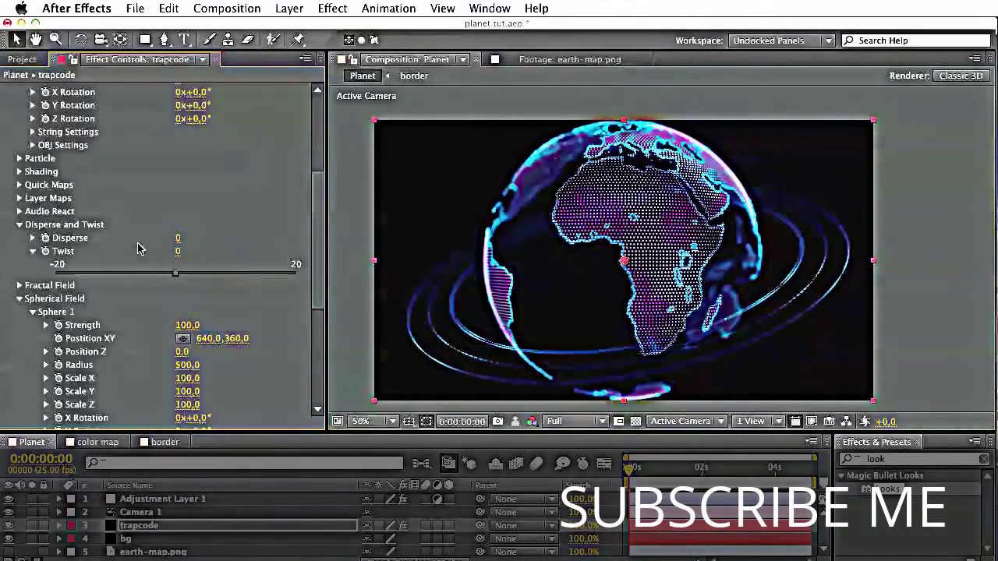
pyautogui.scroll(10, 63, 172)
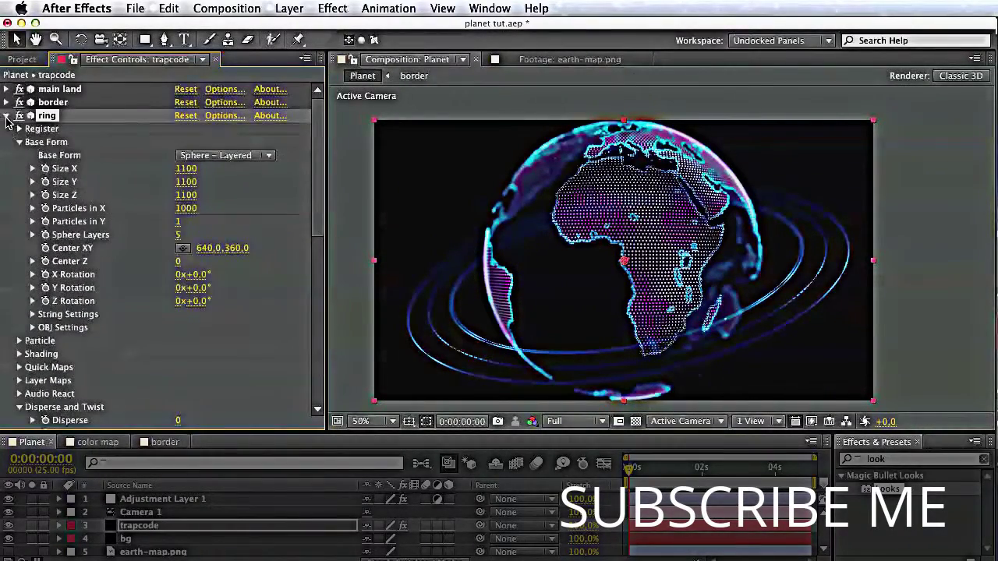
# Collapse the ring effect and duplicate it to create ring 2
pyautogui.click(7, 115)
pyautogui.click(168, 8)
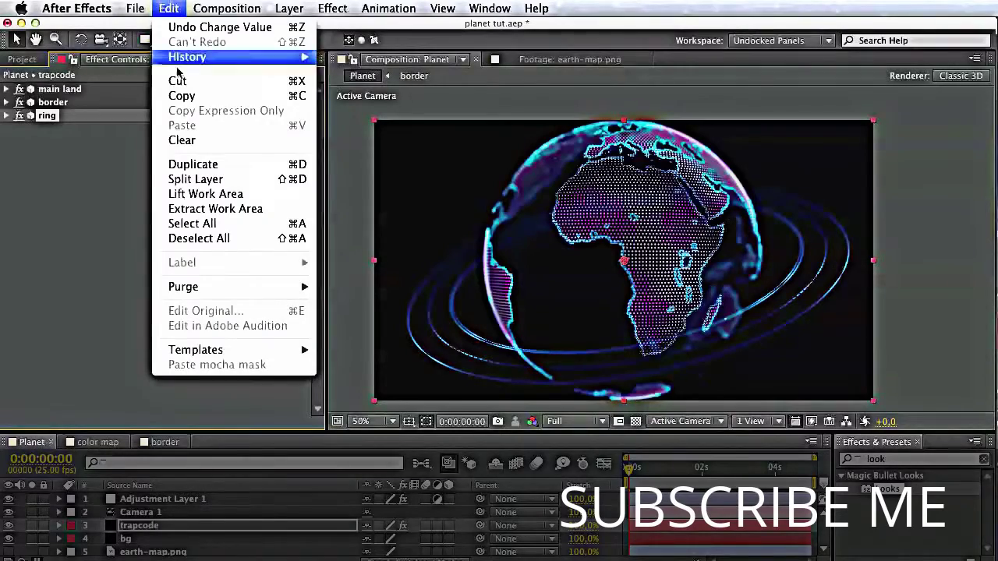
pyautogui.click(187, 163)
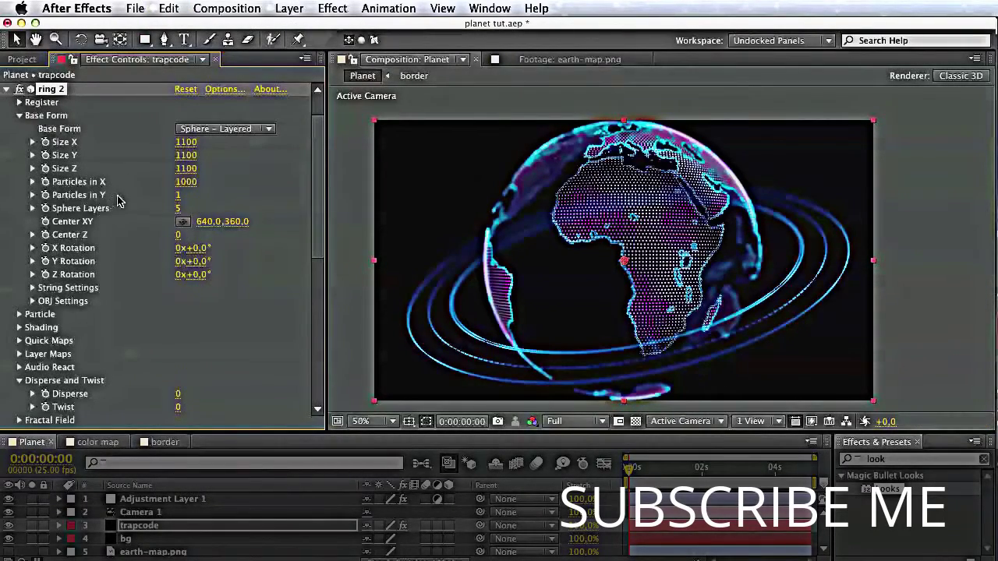
# Set ring 2's Base Form Size X, Y and Z to 750 and preview the result
pyautogui.click(187, 143)
pyautogui.write('750')
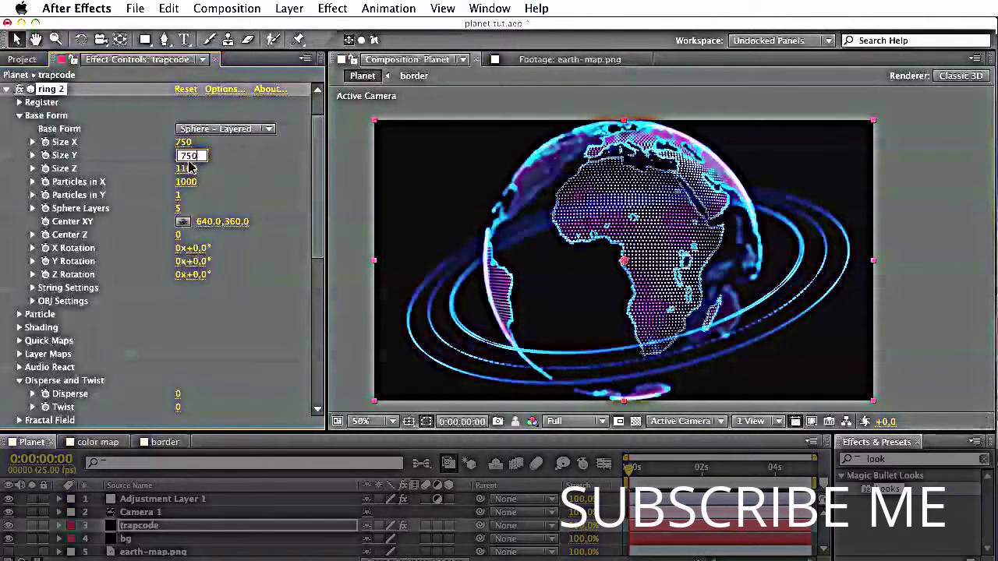
pyautogui.press('Tab')
pyautogui.write('7')
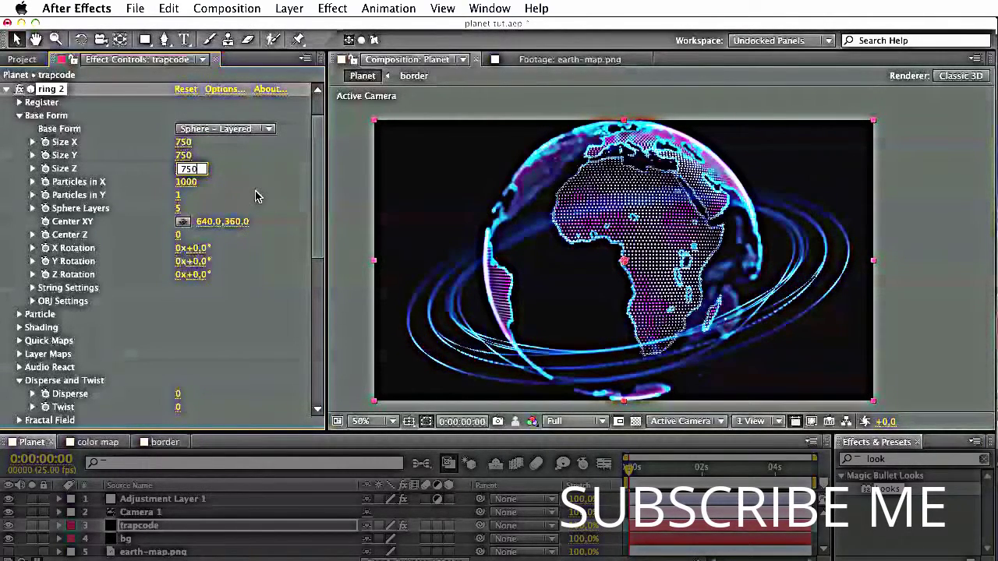
pyautogui.click(255, 197)
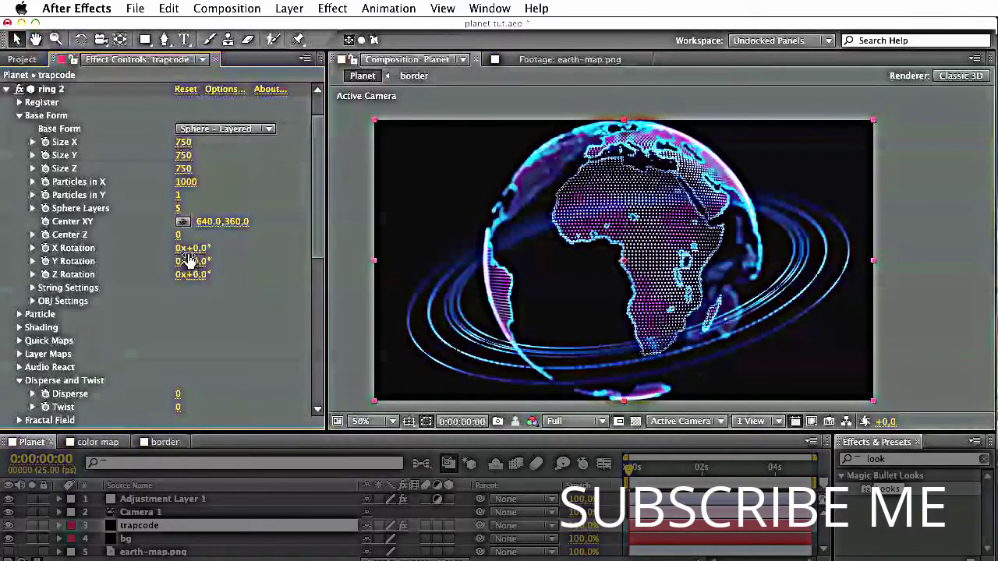
pyautogui.scroll(-1, 211, 312)
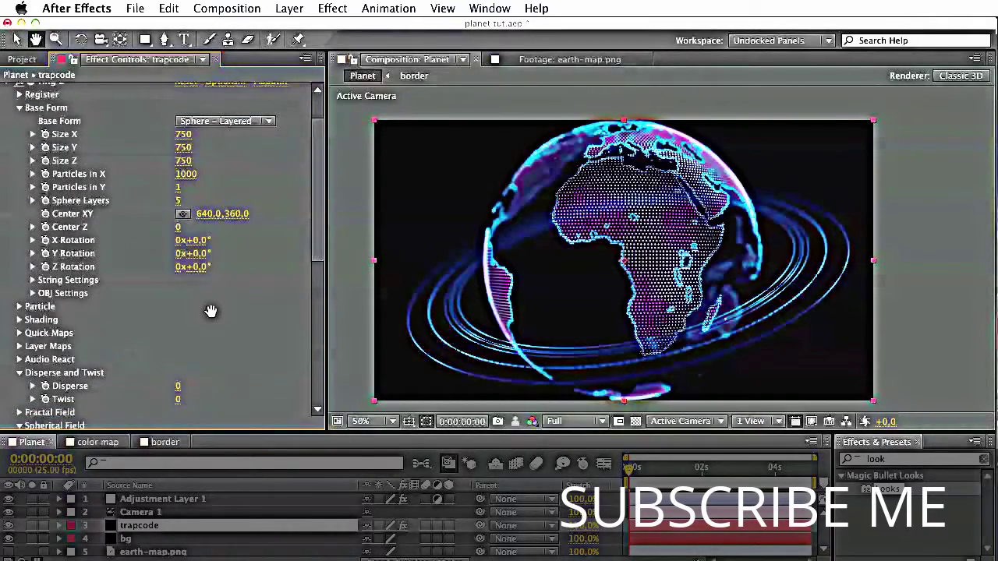
pyautogui.scroll(-4, 214, 234)
pyautogui.press('space')
pyautogui.scroll(-4, 210, 234)
pyautogui.scroll(-1, 125, 226)
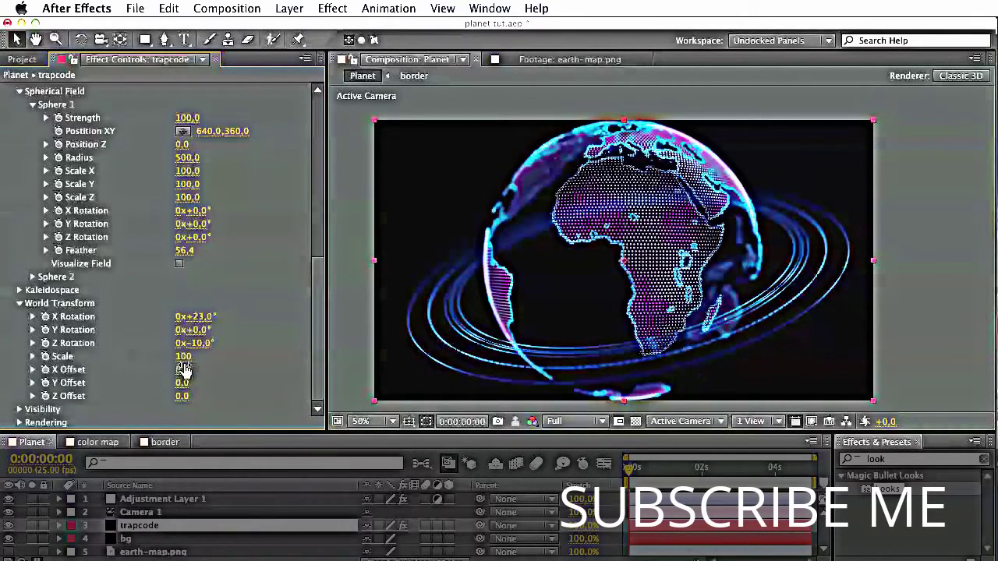
pyautogui.scroll(5, 134, 379)
pyautogui.scroll(5, 138, 292)
pyautogui.scroll(5, 121, 238)
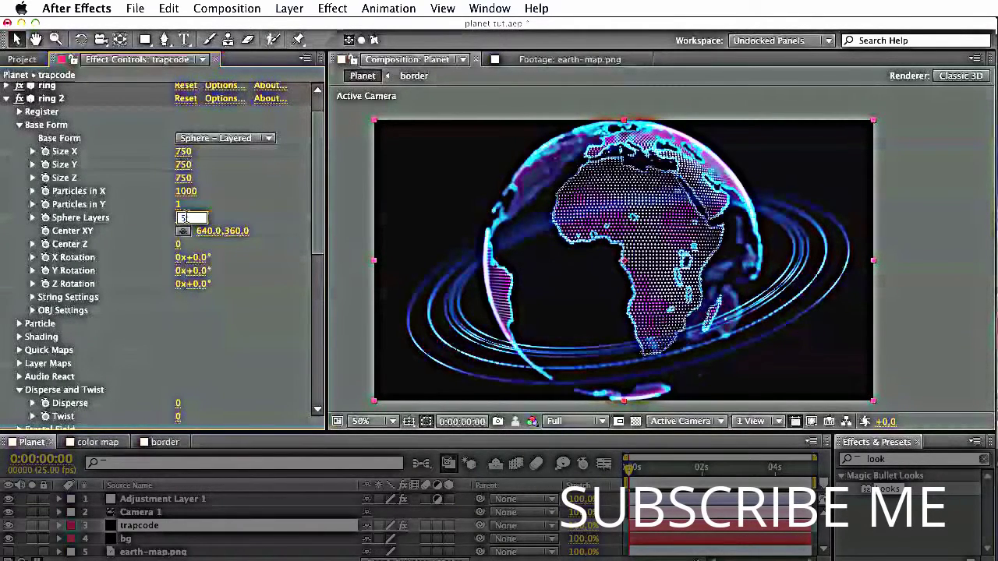
# Give ring 2 a single sphere layer and turn off the original ring effect
pyautogui.press('Return')
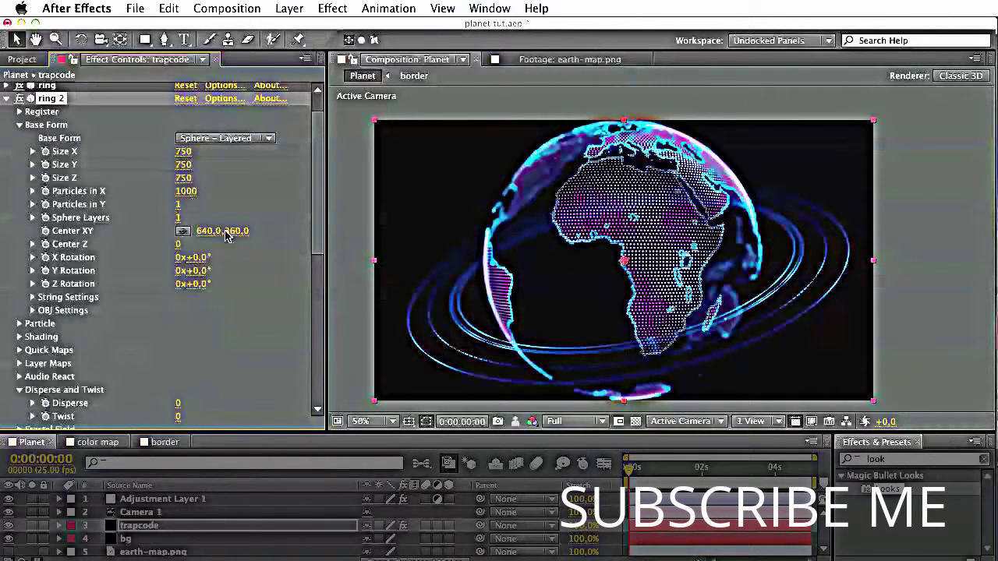
pyautogui.scroll(-6, 226, 236)
pyautogui.scroll(-6, 244, 223)
pyautogui.scroll(-4, 247, 233)
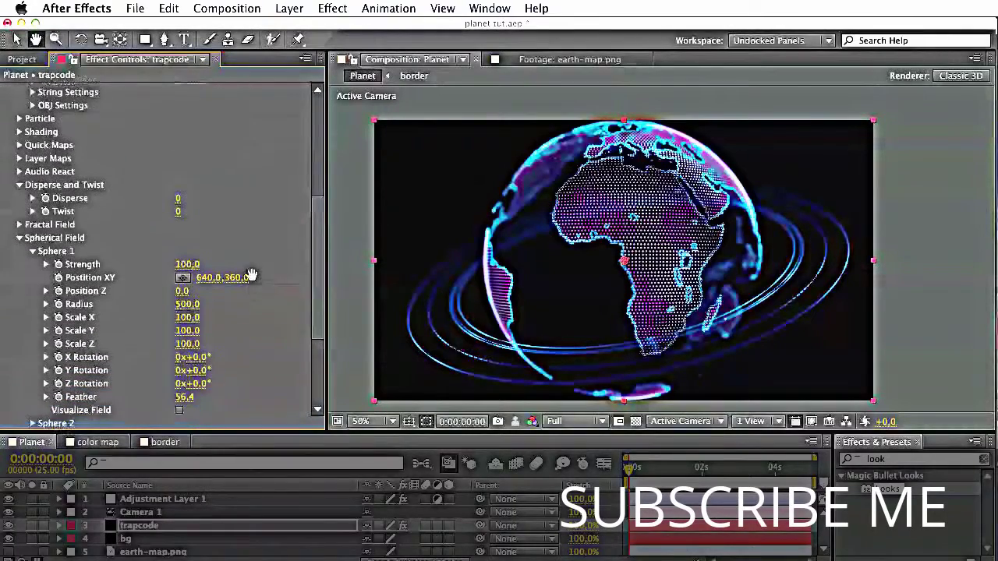
pyautogui.scroll(2, 234, 257)
pyautogui.scroll(9, 258, 218)
pyautogui.scroll(7, 187, 203)
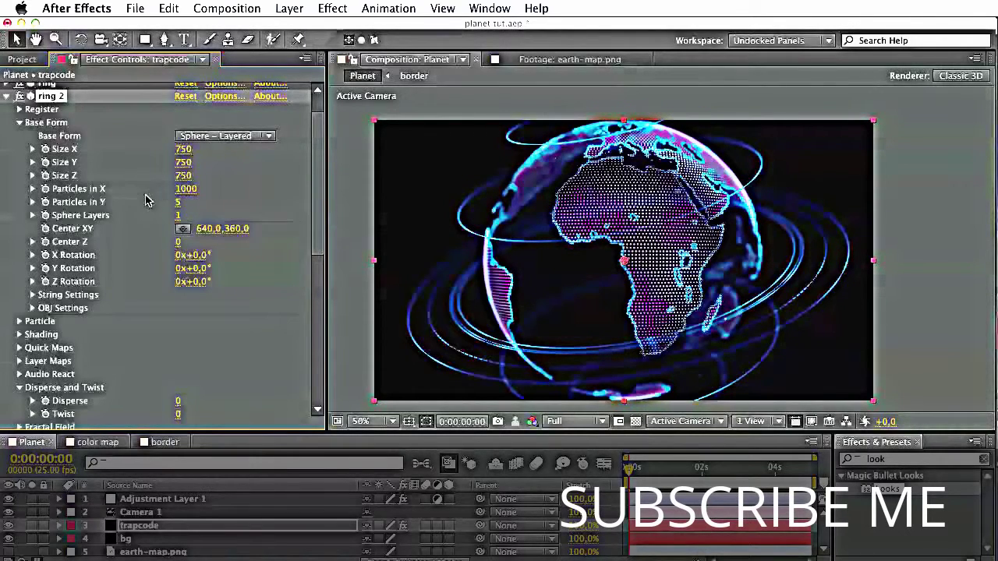
pyautogui.scroll(3, 97, 203)
pyautogui.click(19, 118)
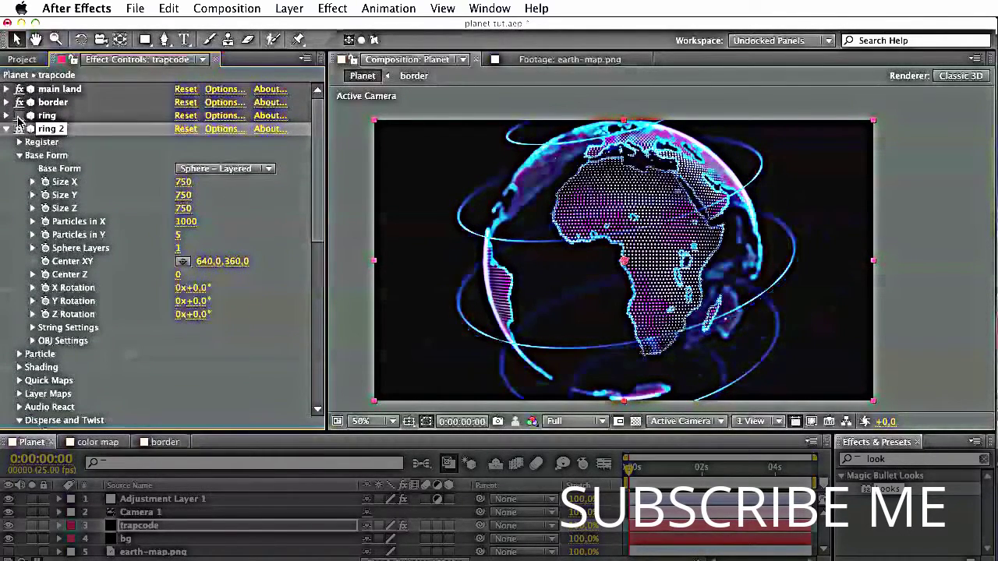
# Raise Form's Disperse and Twist Twist value to 13
pyautogui.scroll(-3, 92, 310)
pyautogui.scroll(-1, 93, 312)
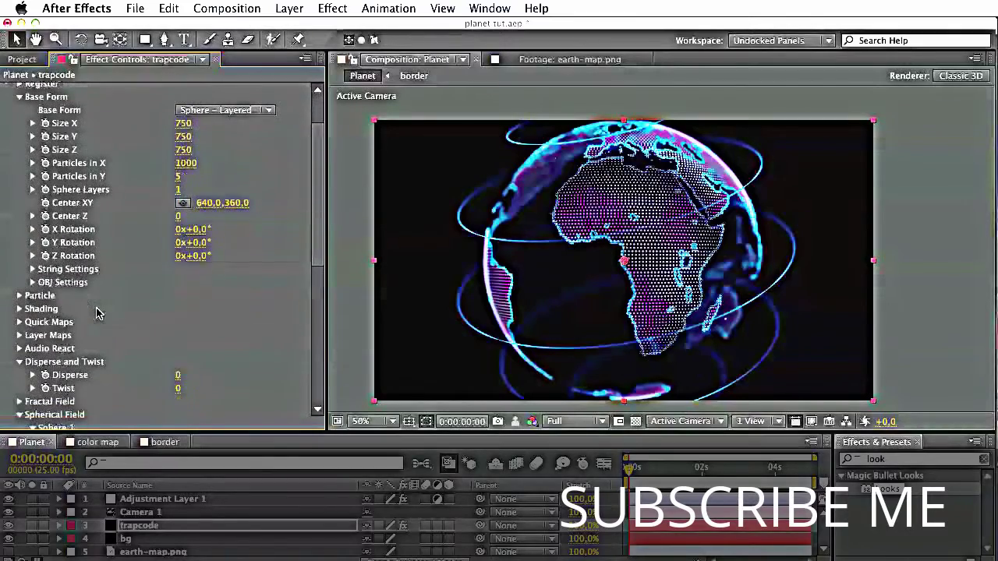
pyautogui.scroll(-3, 95, 312)
pyautogui.scroll(-3, 97, 313)
pyautogui.scroll(-1, 98, 312)
pyautogui.scroll(-2, 97, 310)
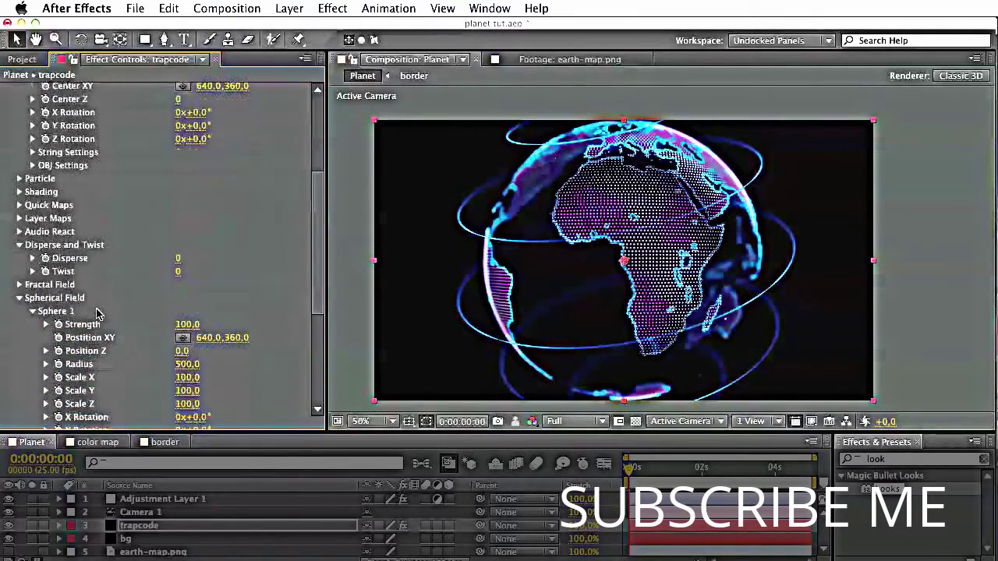
pyautogui.scroll(1, 97, 309)
pyautogui.scroll(-1, 46, 265)
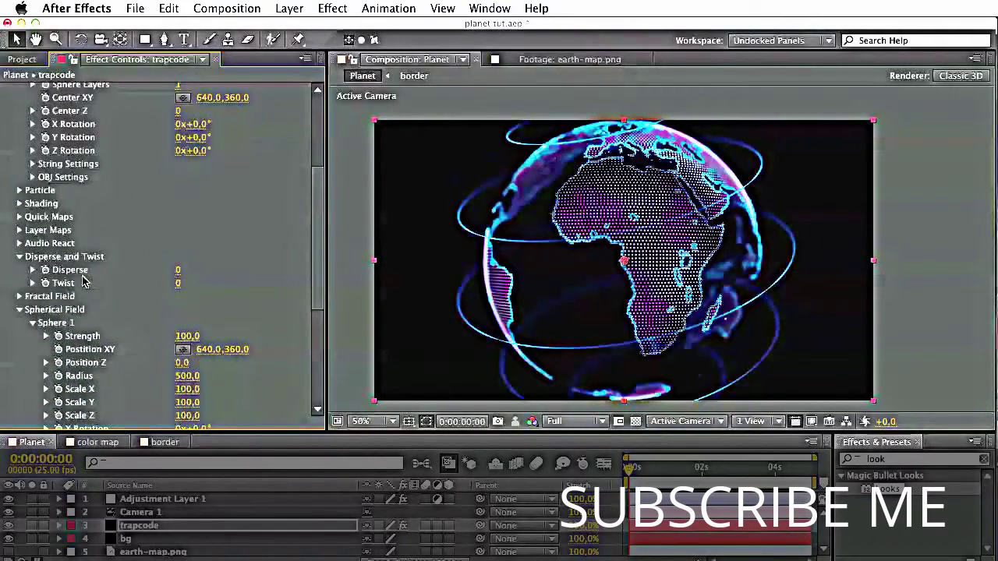
pyautogui.click(32, 283)
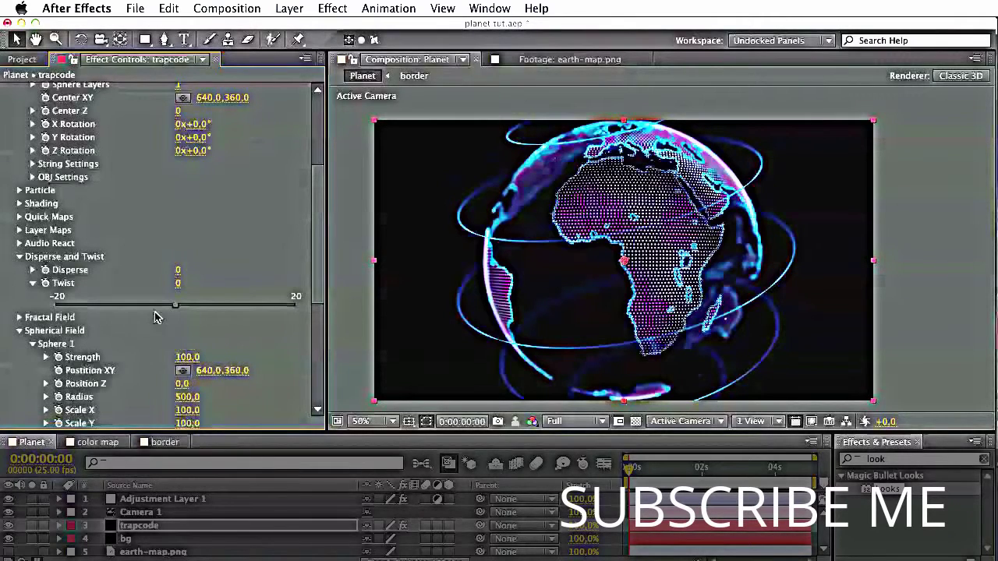
pyautogui.moveTo(159, 308); pyautogui.dragTo(293, 322)
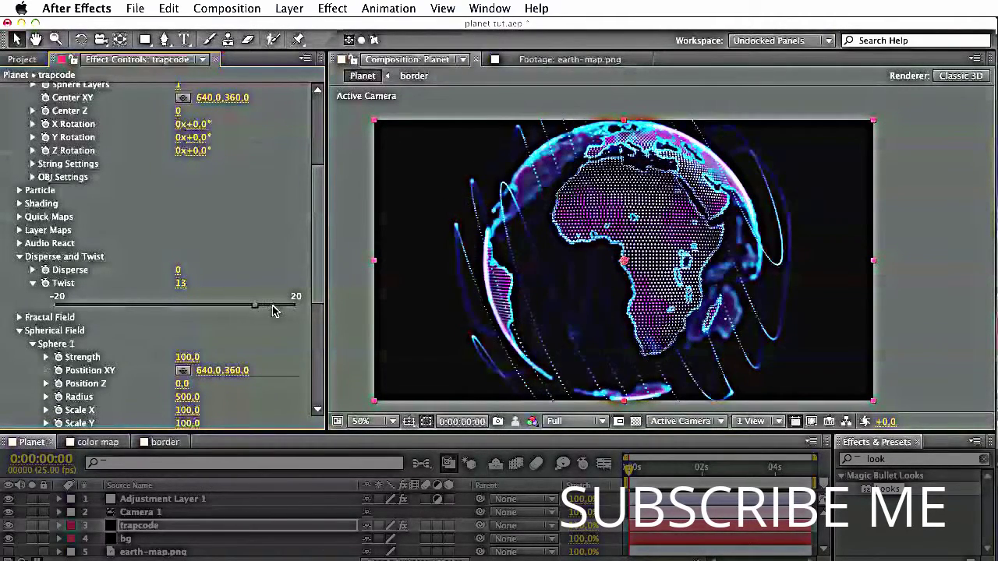
# Set ring 2's Particles in Y to 2
pyautogui.scroll(5, 232, 196)
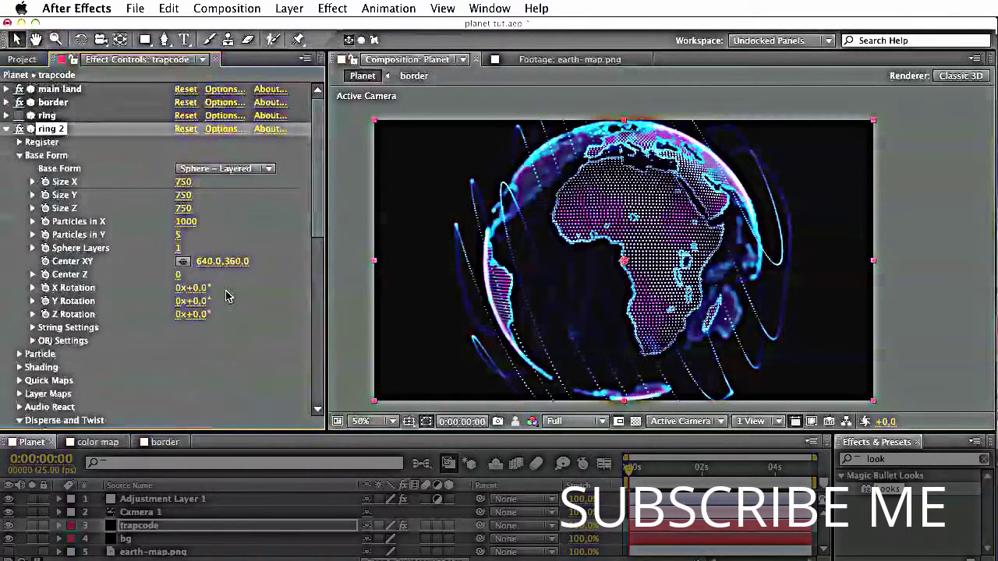
pyautogui.click(180, 236)
pyautogui.write('2')
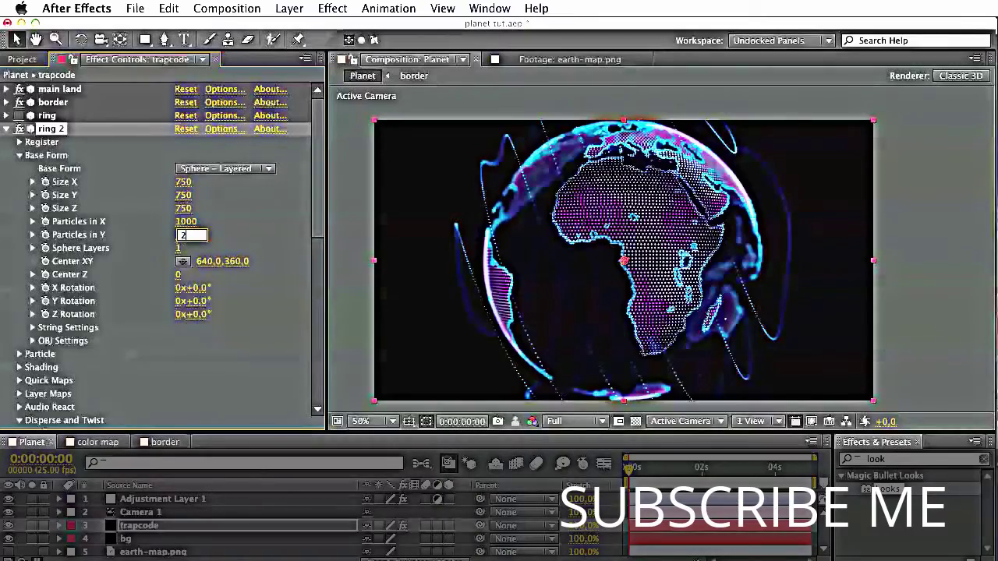
pyautogui.press('Return')
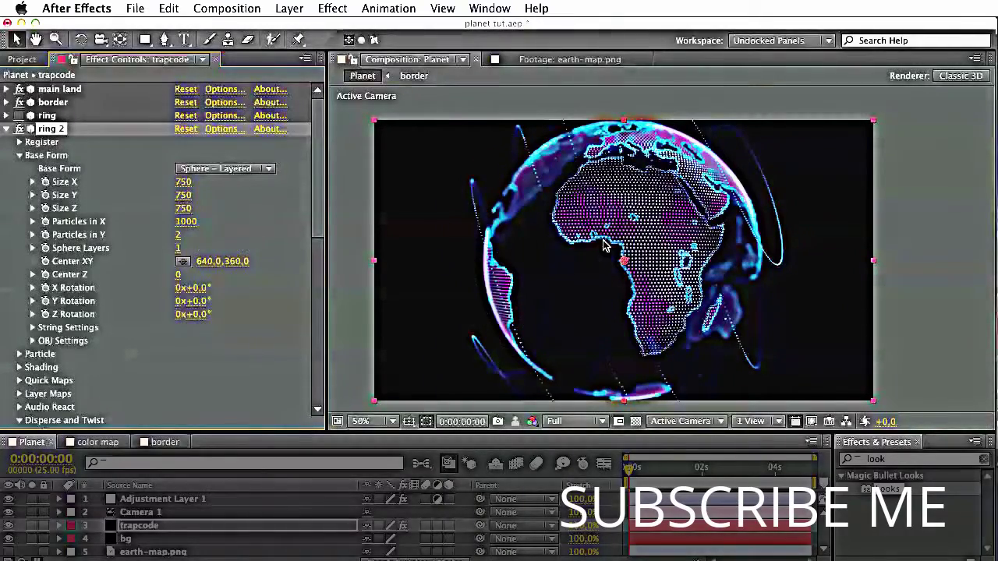
pyautogui.scroll(2, 604, 246)
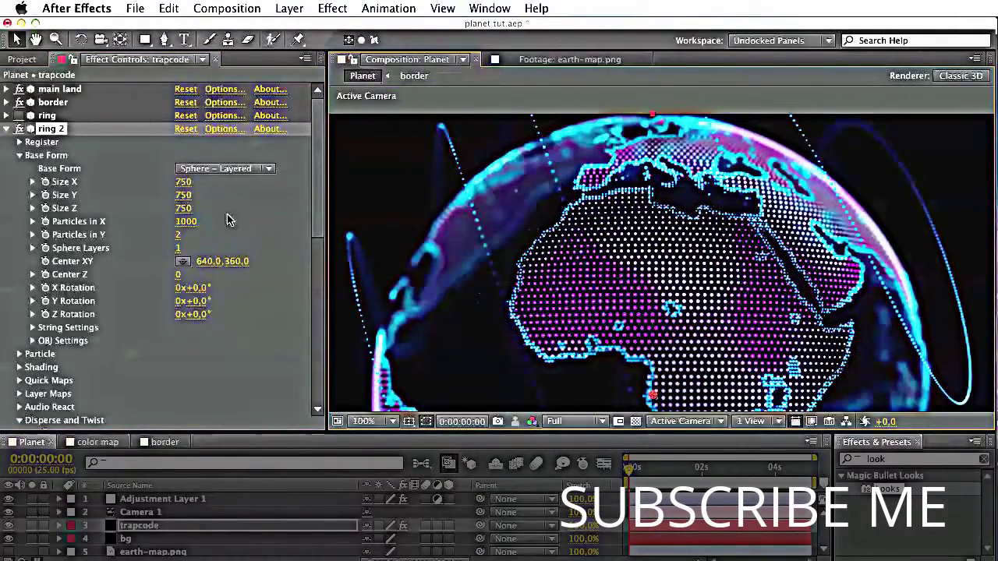
# Try ring 2 Base Form Size X and Y of 700
pyautogui.click(184, 182)
pyautogui.write('700')
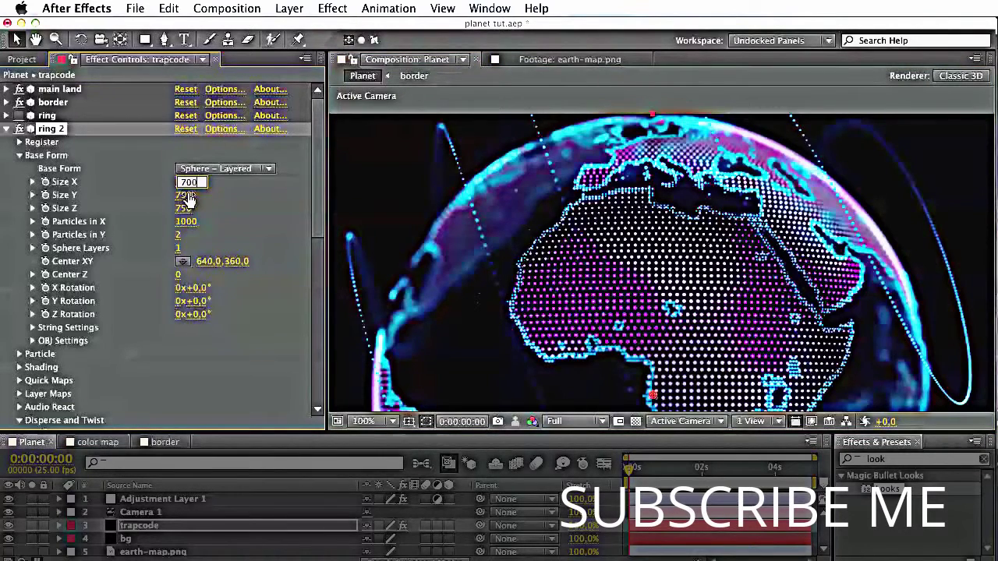
pyautogui.click(184, 194)
pyautogui.write('700')
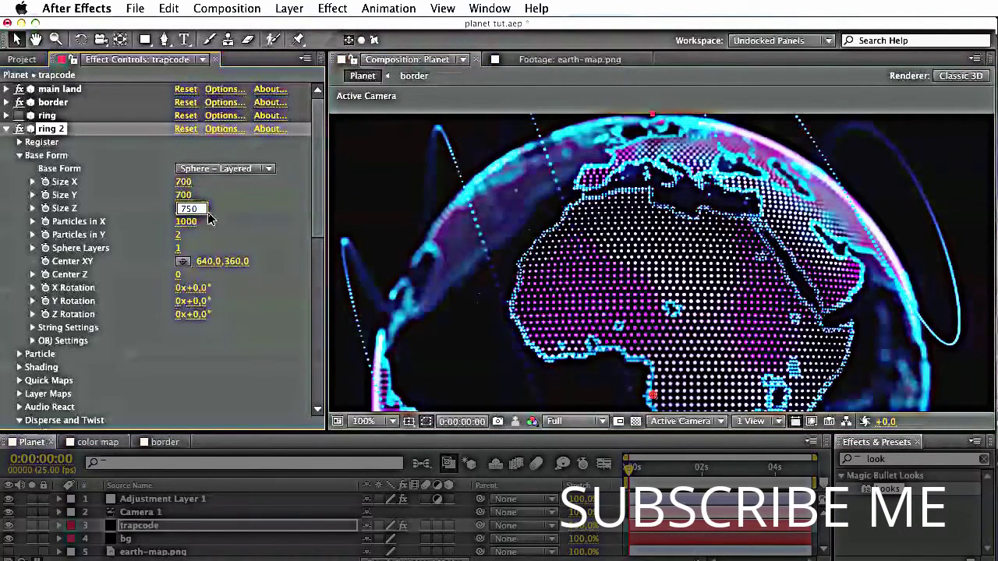
pyautogui.write('70')
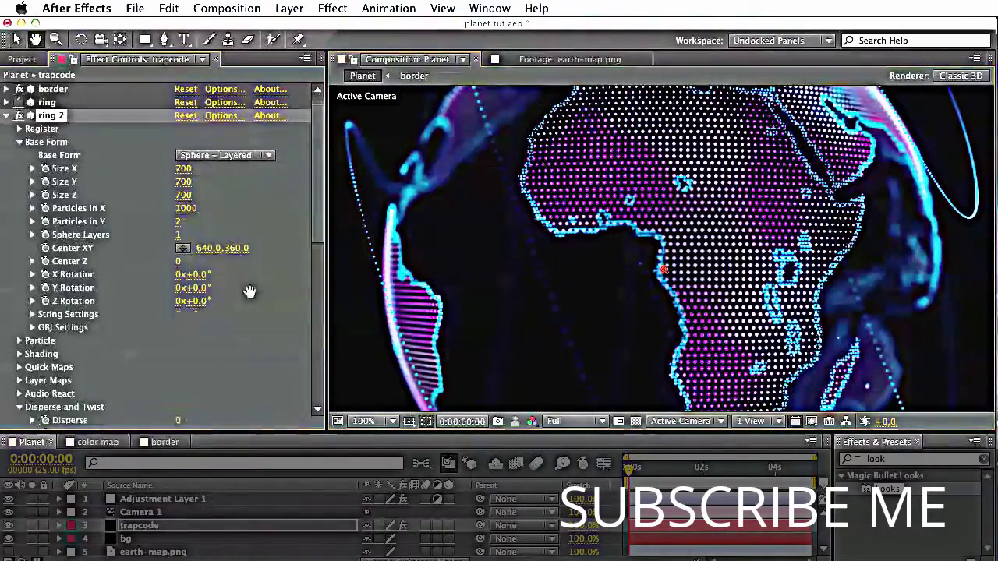
# Set the Spherical Field Sphere 1 Strength to 0
pyautogui.scroll(-5, 251, 289)
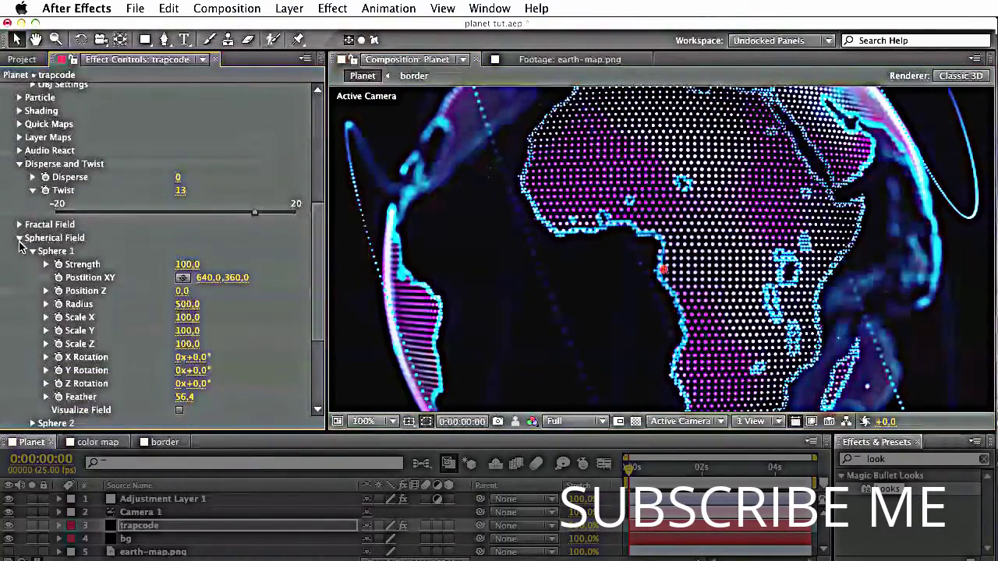
pyautogui.scroll(-1, 68, 234)
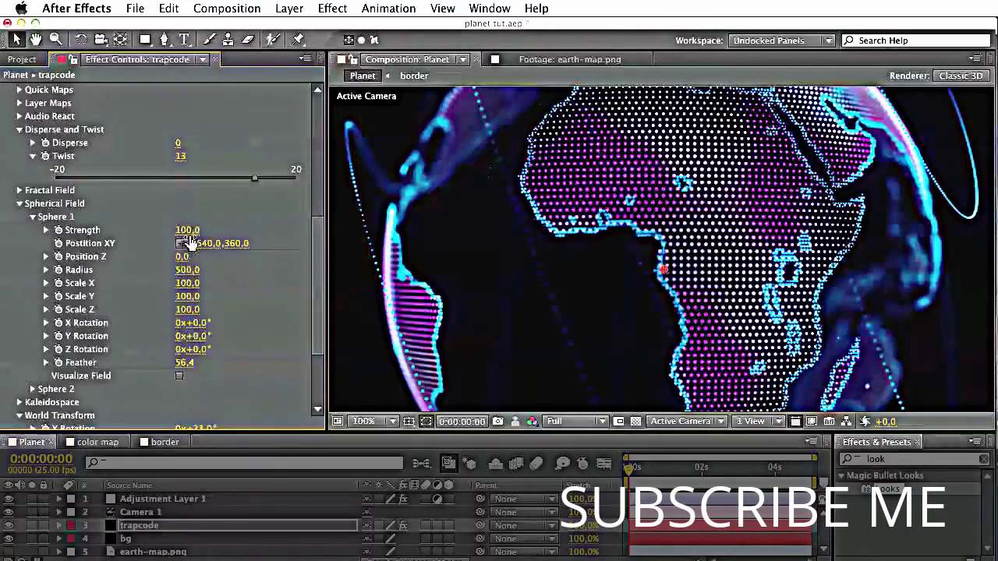
pyautogui.press('Return')
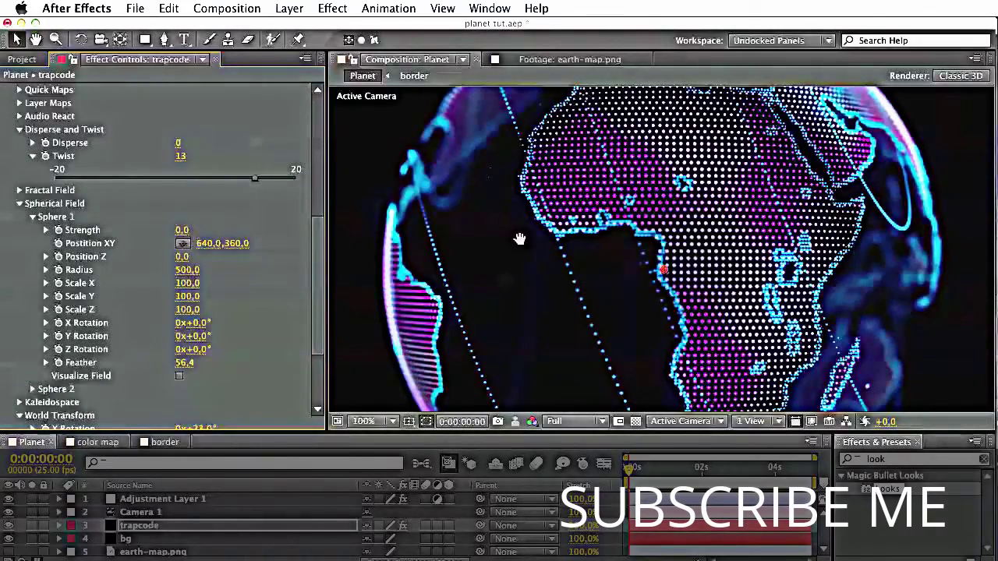
pyautogui.press('h')
pyautogui.press('v')
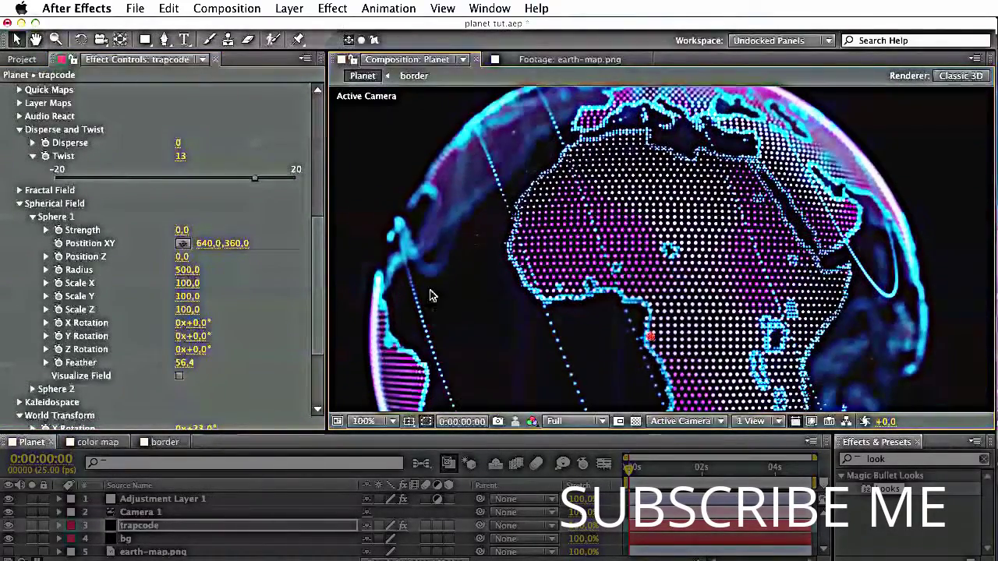
pyautogui.moveTo(318, 276); pyautogui.dragTo(323, 109)
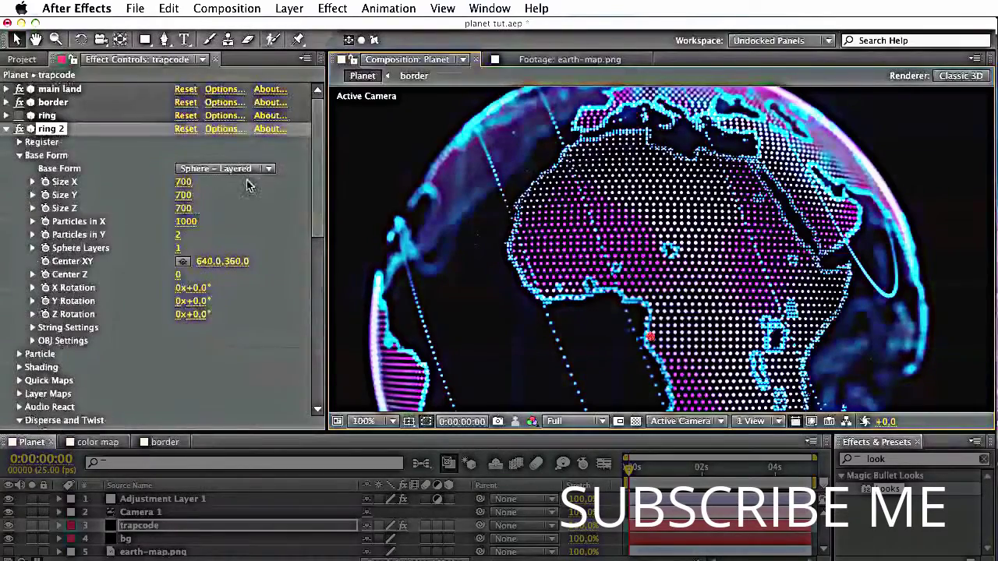
# Set ring 2's Size X, Y and Z to 730
pyautogui.click(184, 181)
pyautogui.click(187, 200)
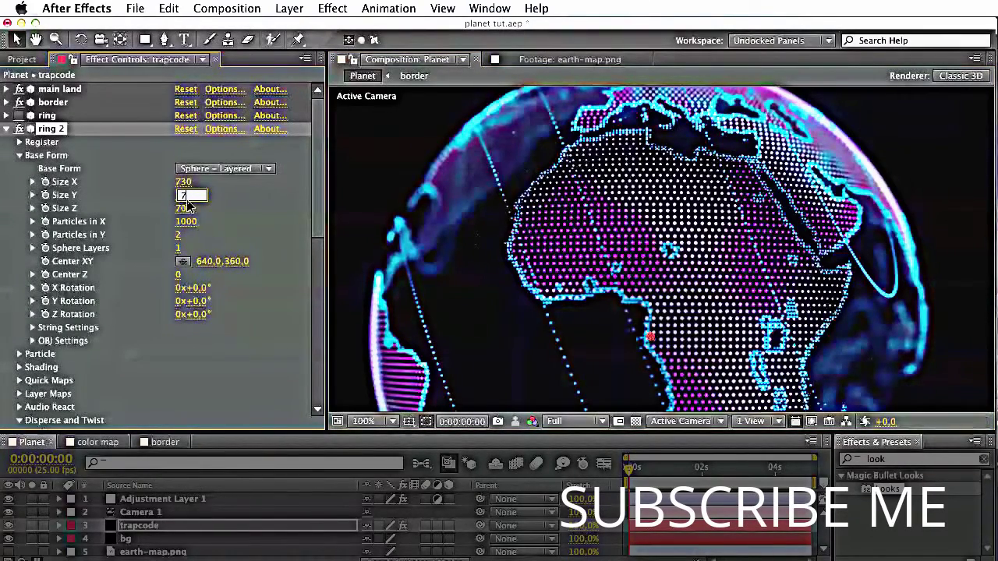
pyautogui.write('730')
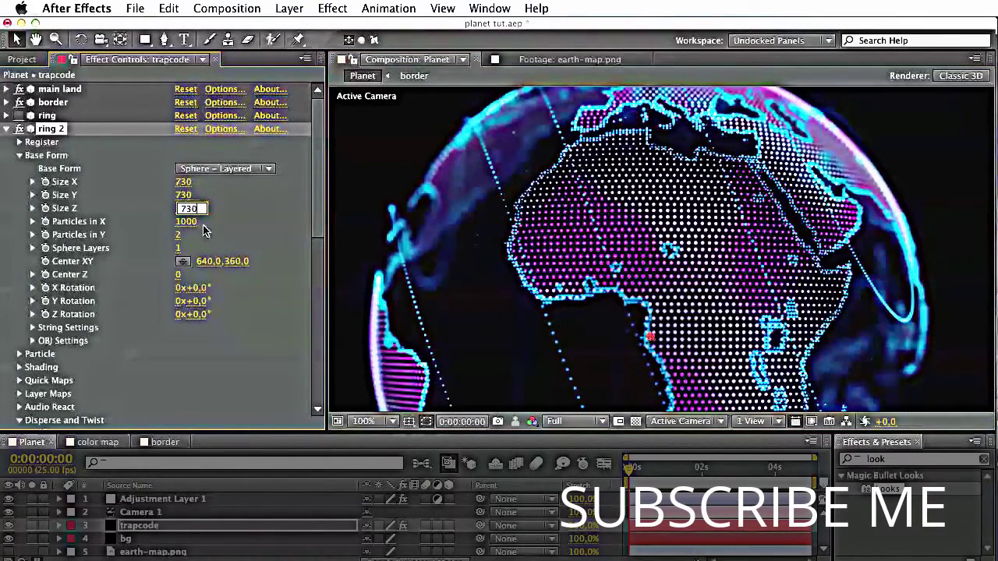
pyautogui.click(224, 234)
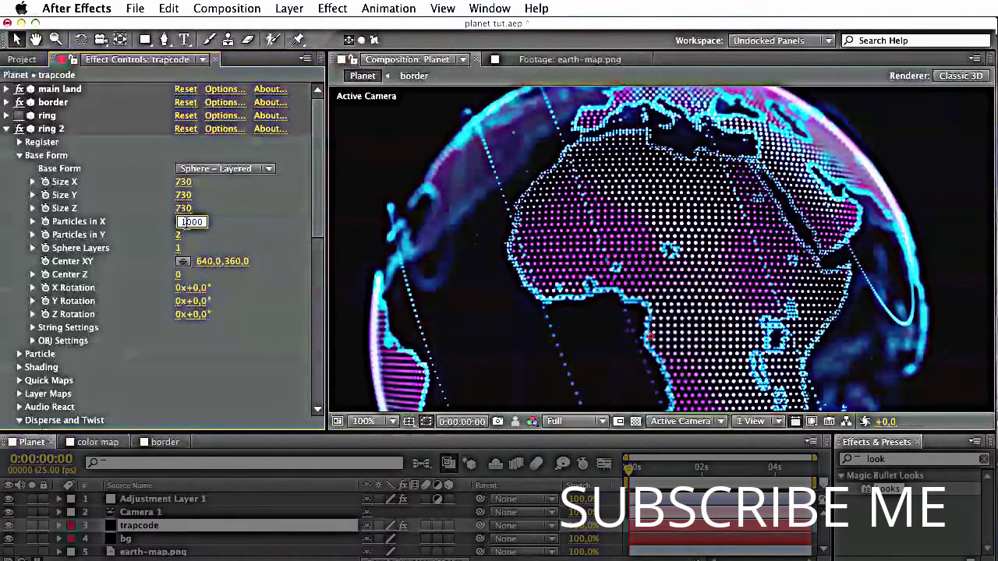
# Raise ring 2's Particles in X to 3000
pyautogui.press('Return')
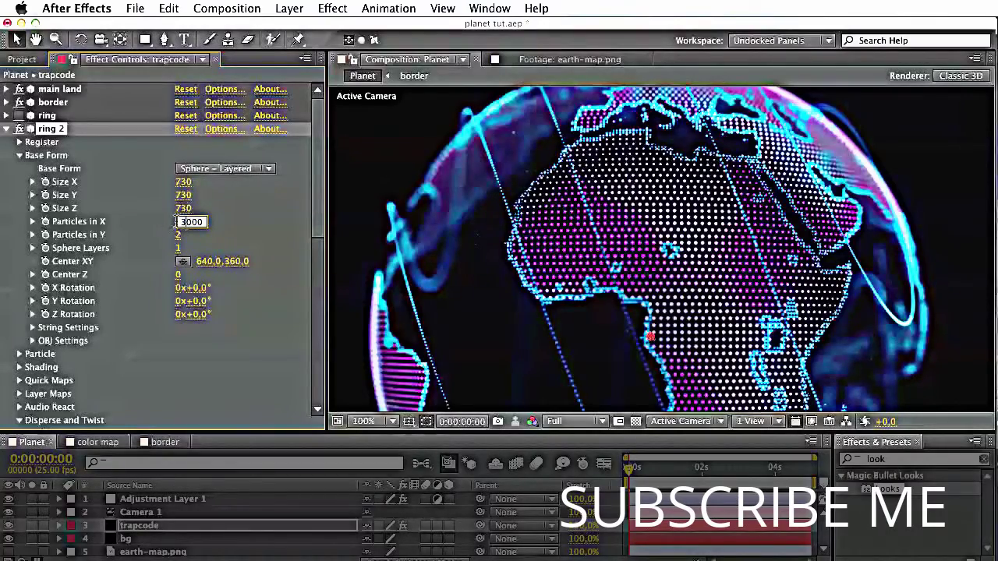
pyautogui.click(252, 235)
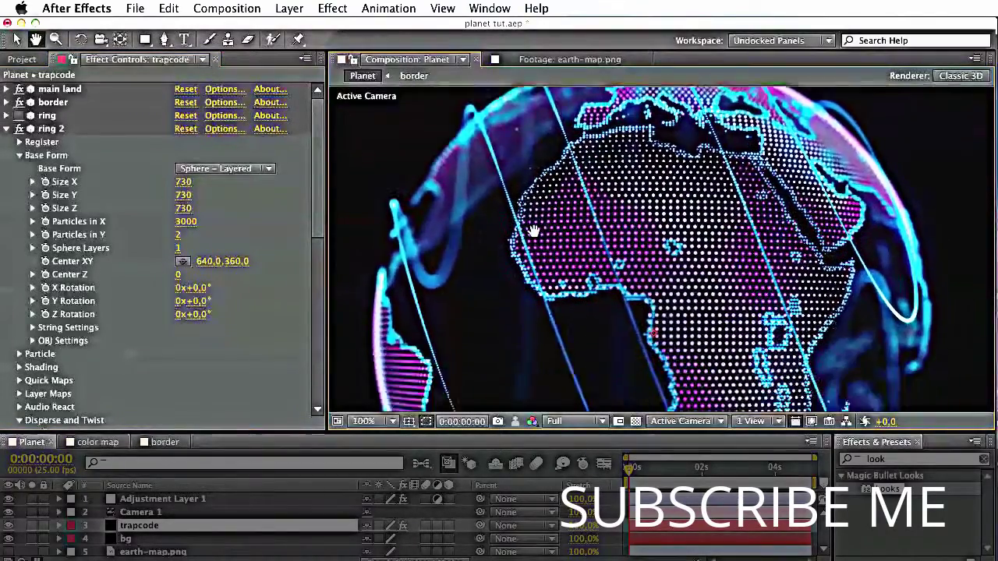
pyautogui.moveTo(533, 231); pyautogui.dragTo(538, 195)
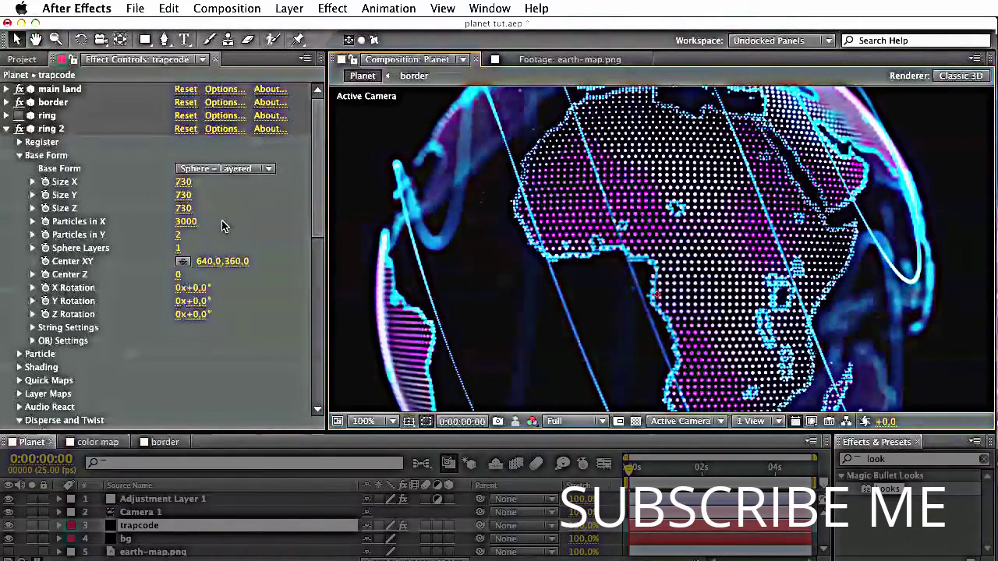
# Try 3, then settle on 1 for ring 2's Particles in Y
pyautogui.click(180, 236)
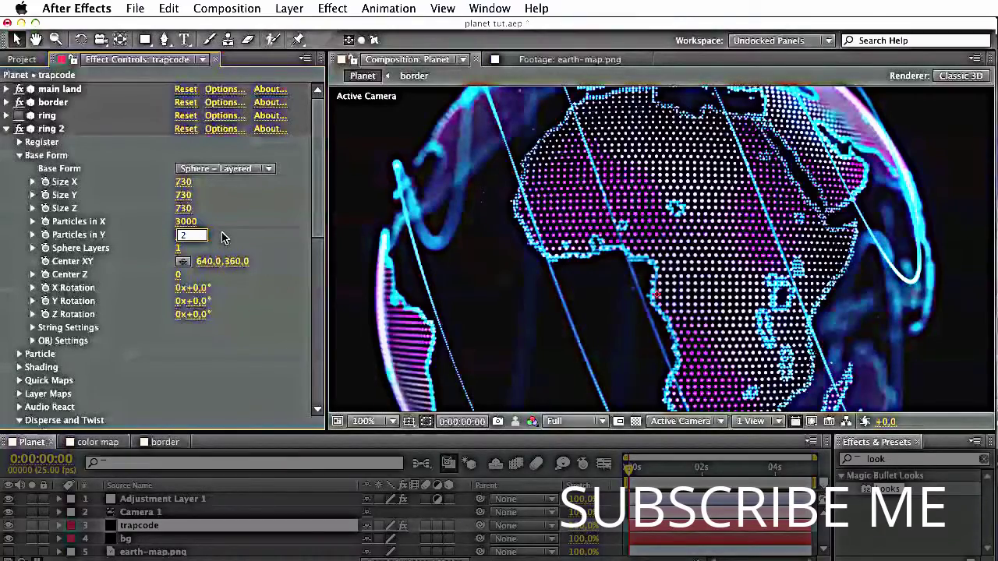
pyautogui.write('3')
pyautogui.press('Return')
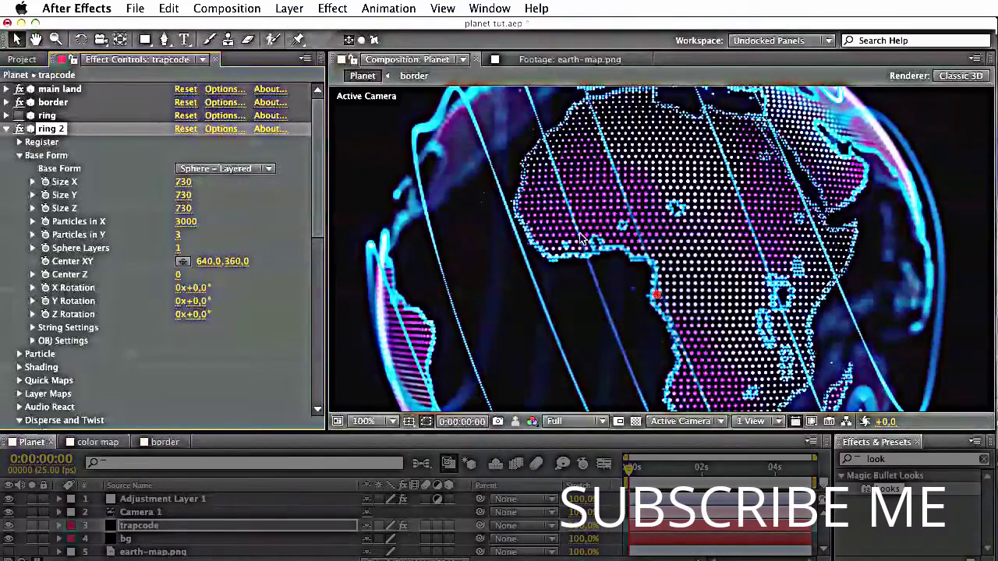
pyautogui.moveTo(584, 240); pyautogui.dragTo(610, 341)
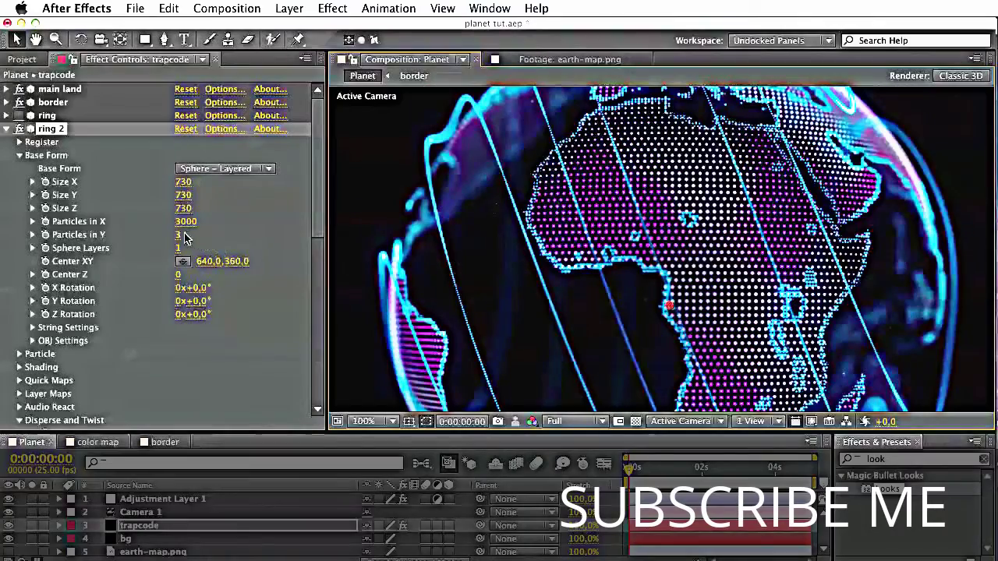
pyautogui.click(179, 236)
pyautogui.write('1')
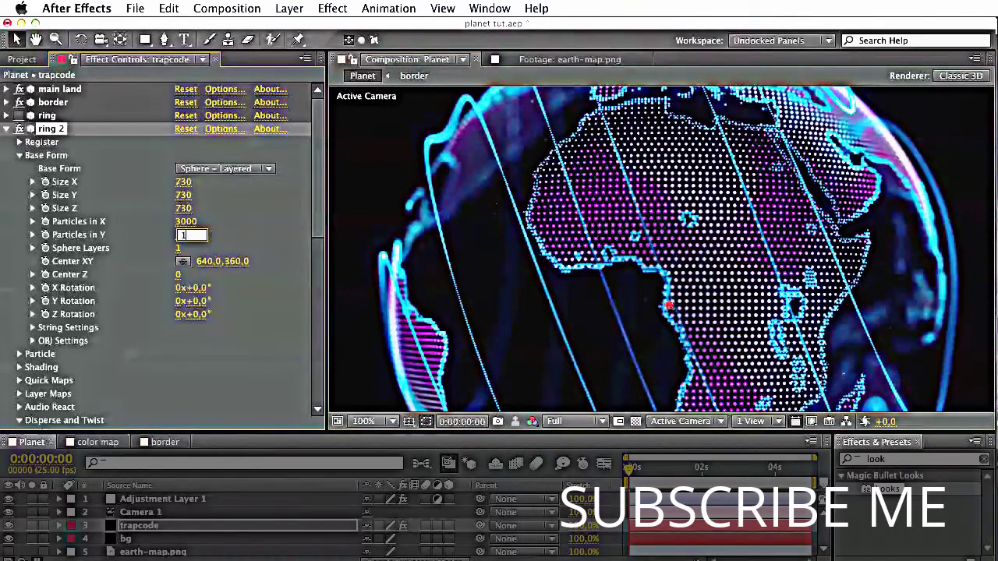
pyautogui.press('Return')
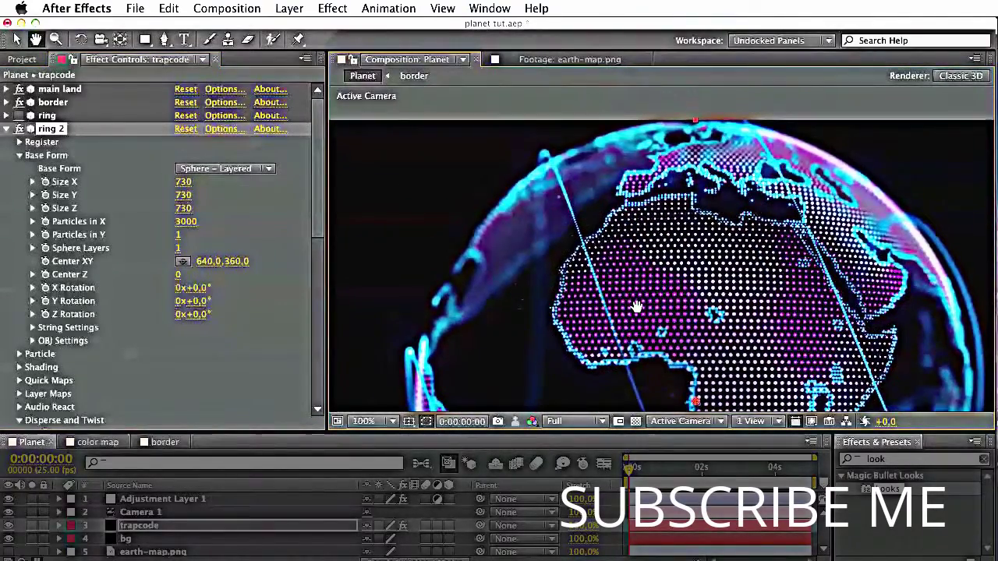
pyautogui.moveTo(518, 202)
pyautogui.mouseDown()
pyautogui.moveTo(555, 157)
pyautogui.moveTo(604, 129)
pyautogui.mouseUp()
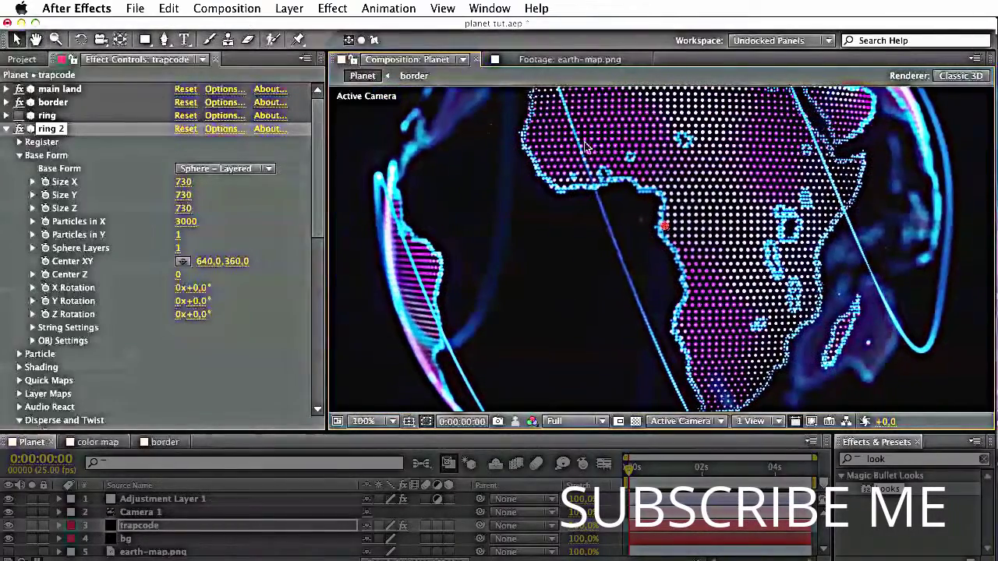
pyautogui.click(8, 129)
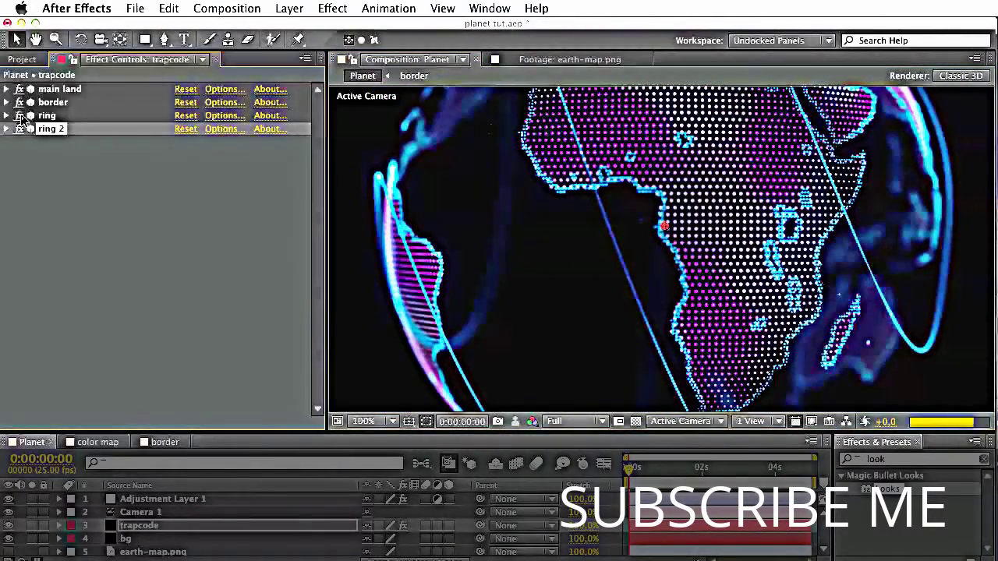
# Toggle ring 2 off and back on to compare the globe
pyautogui.moveTo(551, 206); pyautogui.dragTo(551, 298)
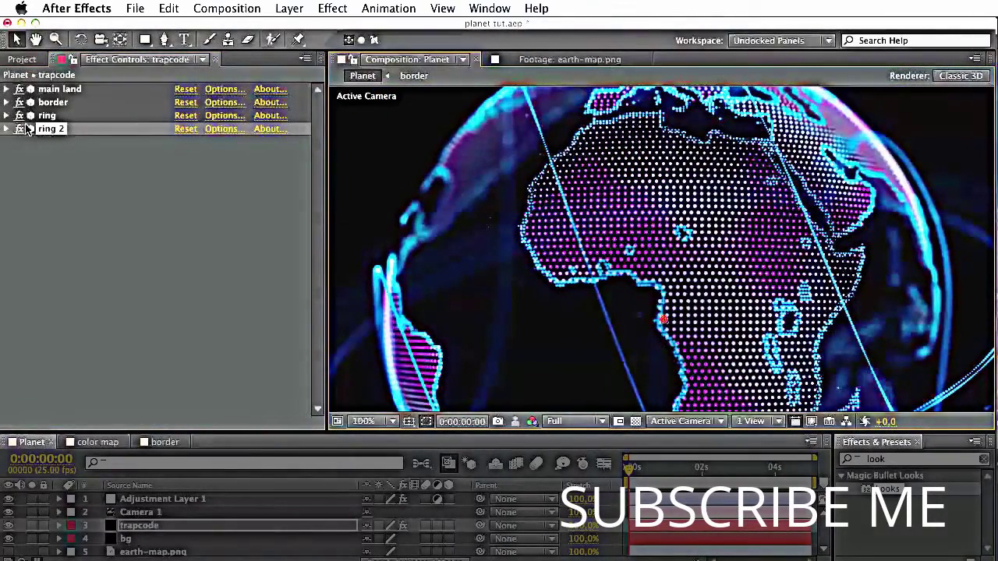
pyautogui.click(19, 128)
pyautogui.click(17, 128)
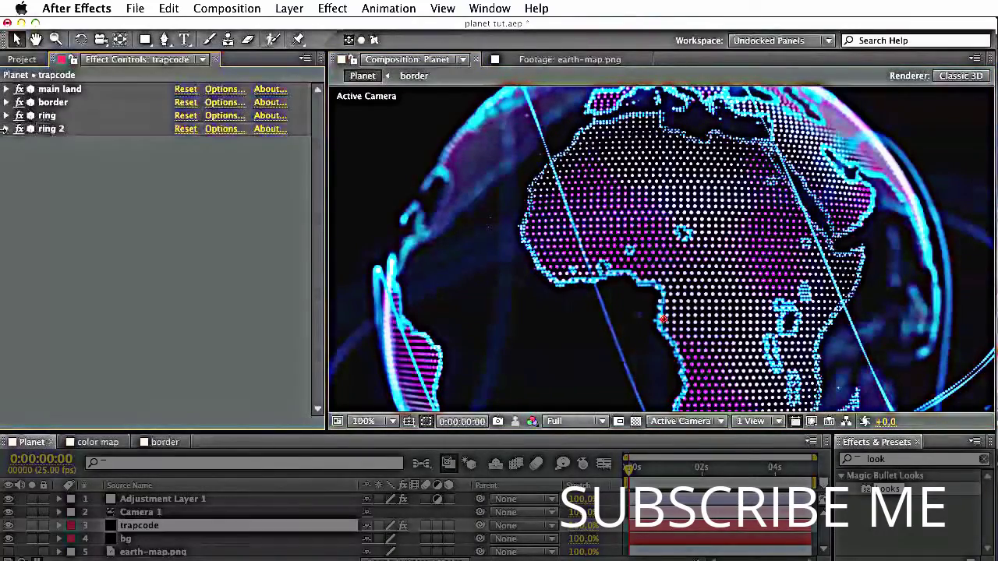
# Change ring 2's Particle Color to pink
pyautogui.click(6, 129)
pyautogui.scroll(-2, 171, 260)
pyautogui.scroll(-5, 172, 259)
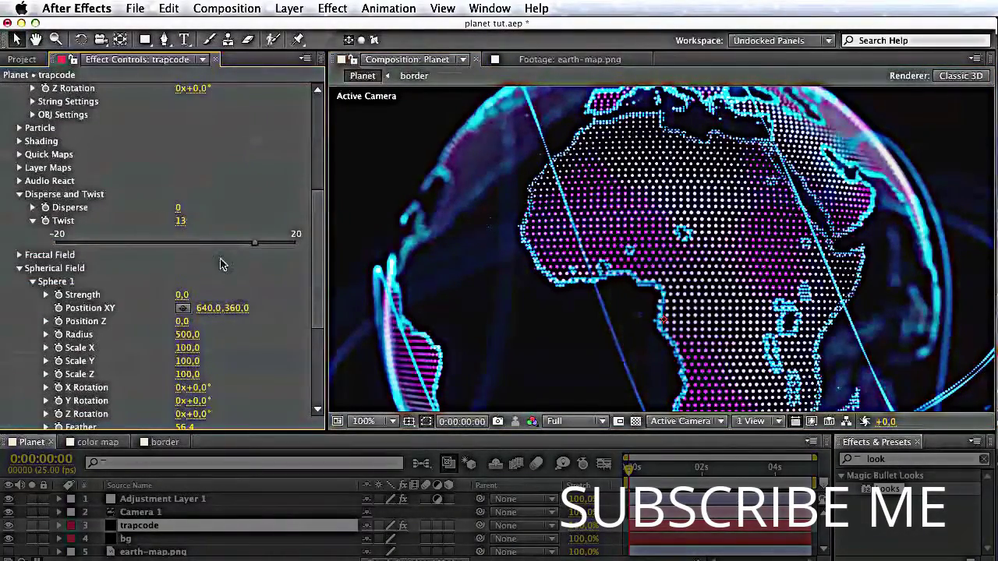
pyautogui.scroll(3, 75, 153)
pyautogui.click(20, 231)
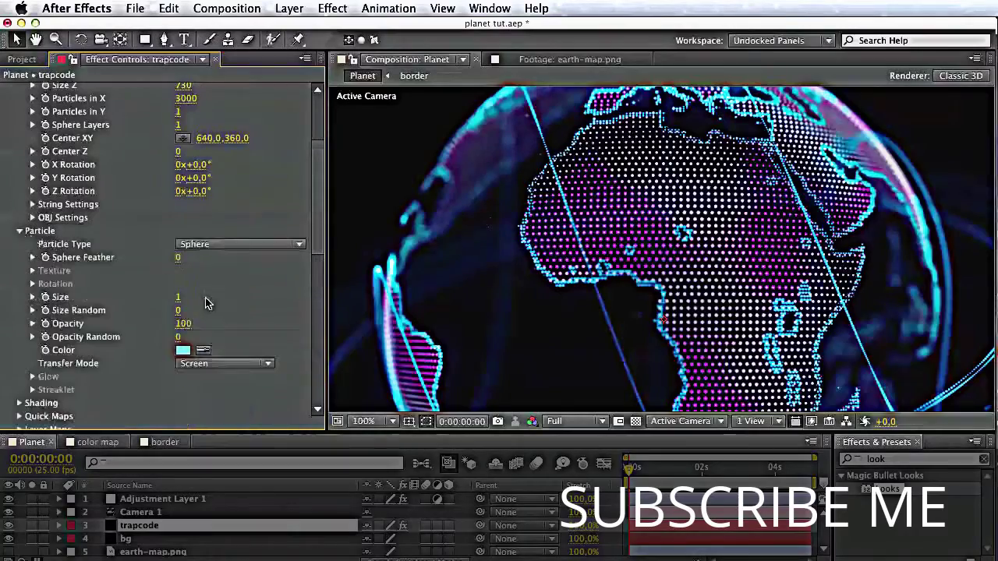
pyautogui.click(184, 351)
pyautogui.click(859, 430)
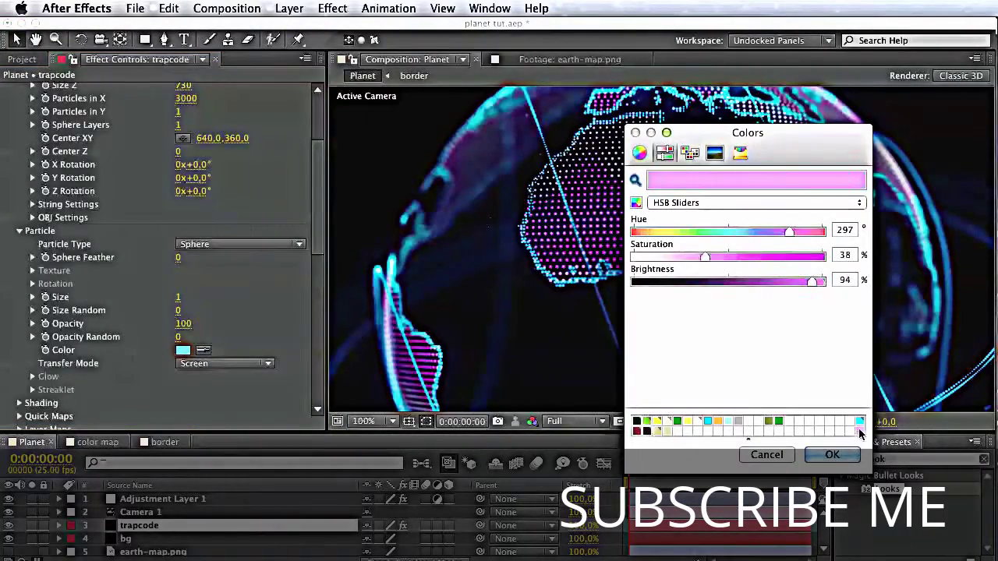
pyautogui.click(832, 455)
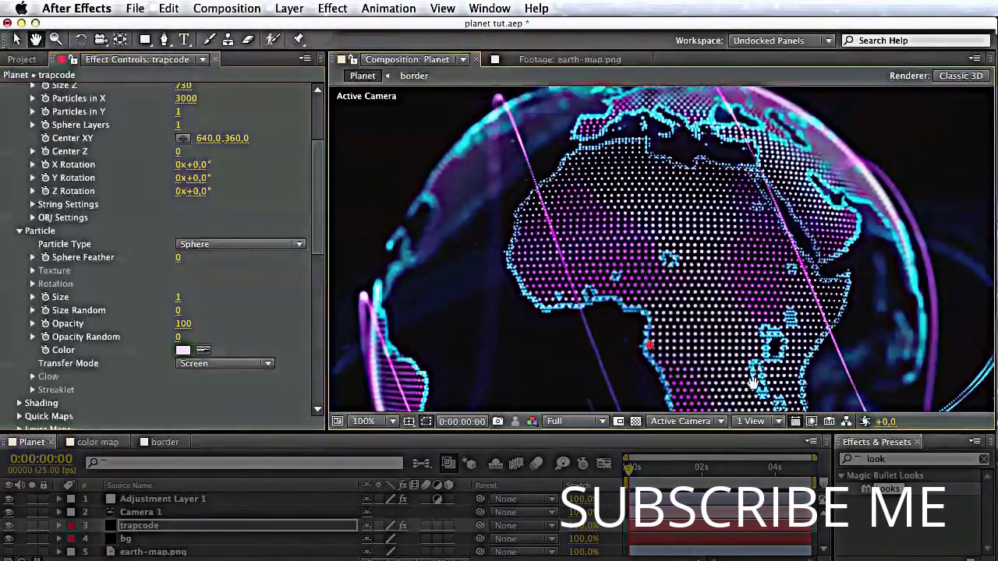
# Save the project planet tut.aep
pyautogui.moveTo(771, 355)
pyautogui.mouseDown()
pyautogui.moveTo(737, 358)
pyautogui.moveTo(728, 335)
pyautogui.mouseUp()
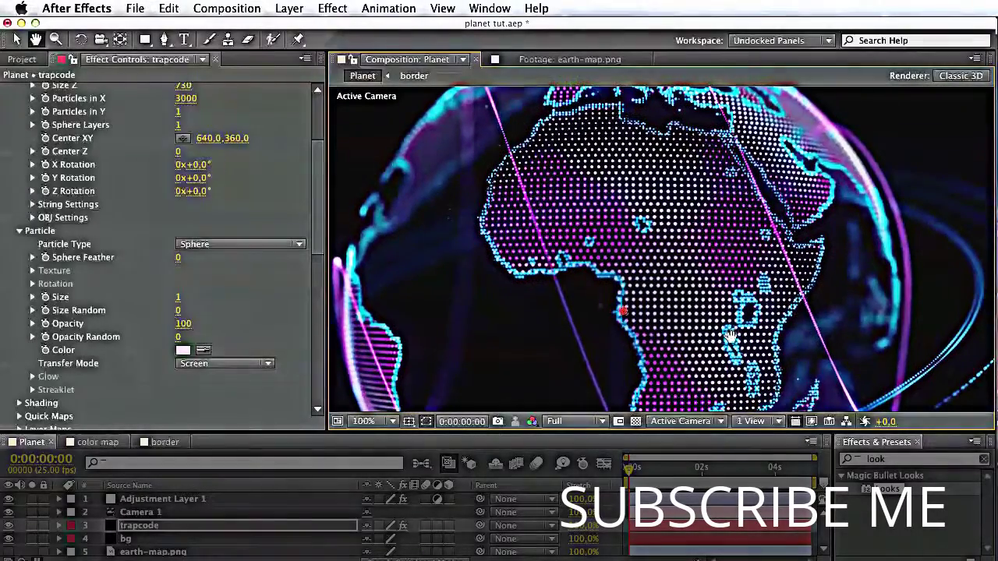
pyautogui.press('v')
pyautogui.hotkey('ctrl', 's')
pyautogui.scroll(5, 129, 269)
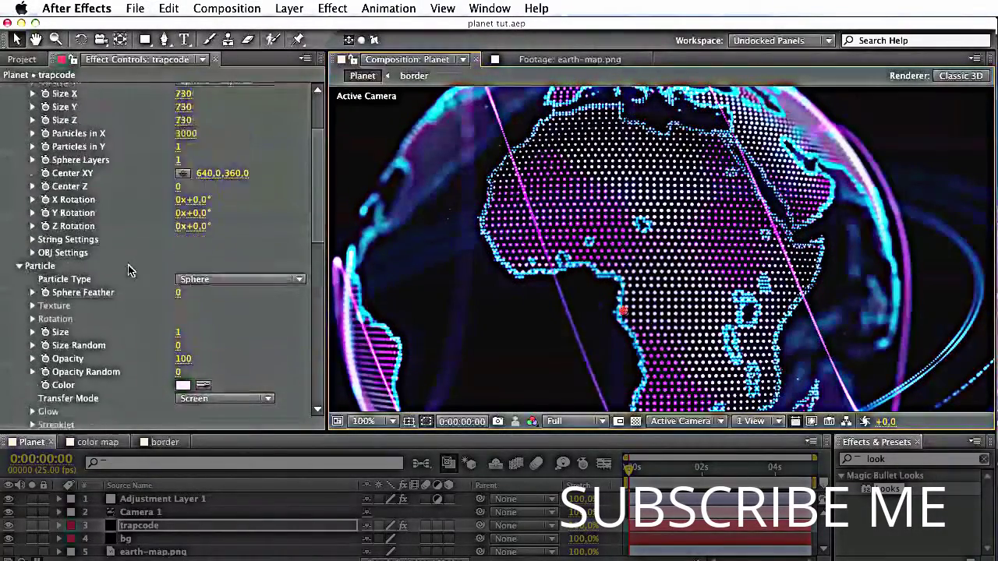
pyautogui.click(8, 129)
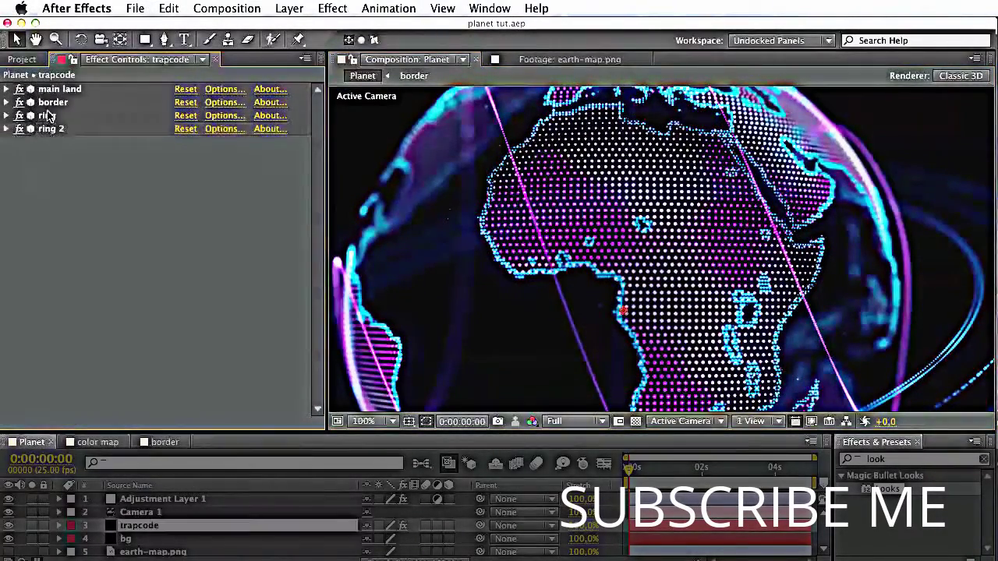
# Duplicate the main land effect as main land 2
pyautogui.click(55, 89)
pyautogui.click(55, 190)
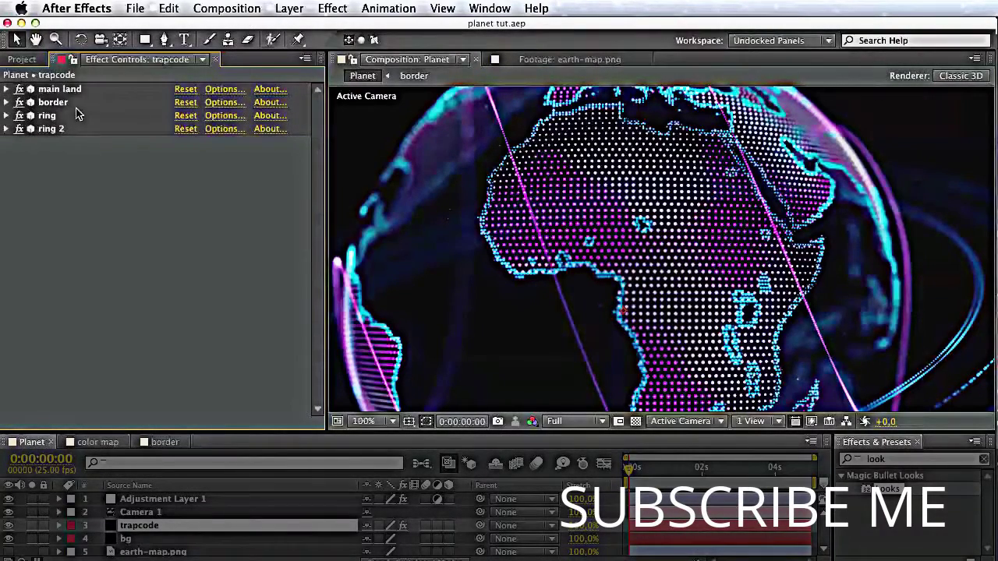
pyautogui.click(53, 102)
pyautogui.click(57, 91)
pyautogui.click(168, 8)
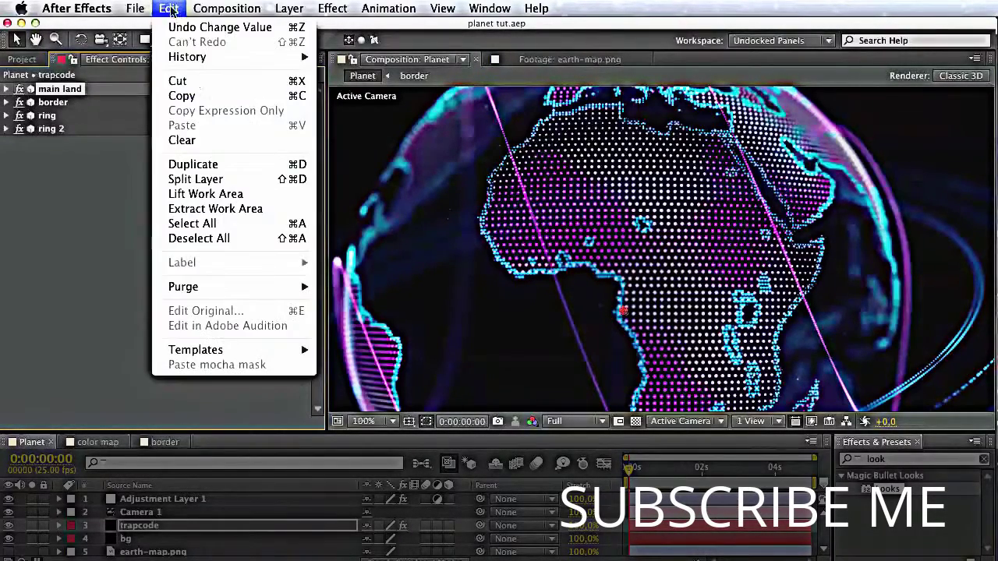
pyautogui.click(195, 163)
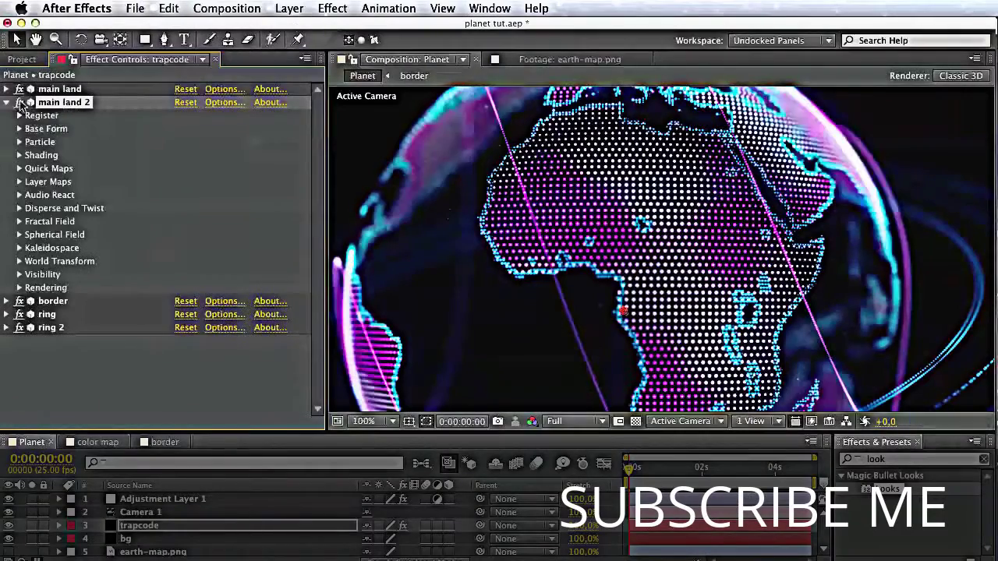
# Move the copy below ring 2 and rename it 'land 2'
pyautogui.click(6, 102)
pyautogui.moveTo(54, 102); pyautogui.dragTo(57, 155)
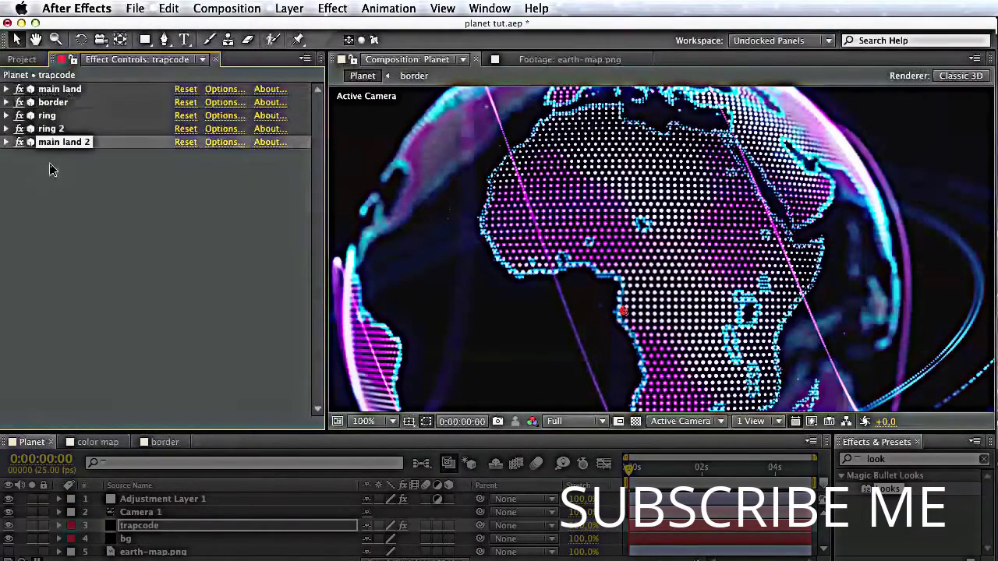
pyautogui.press('Return')
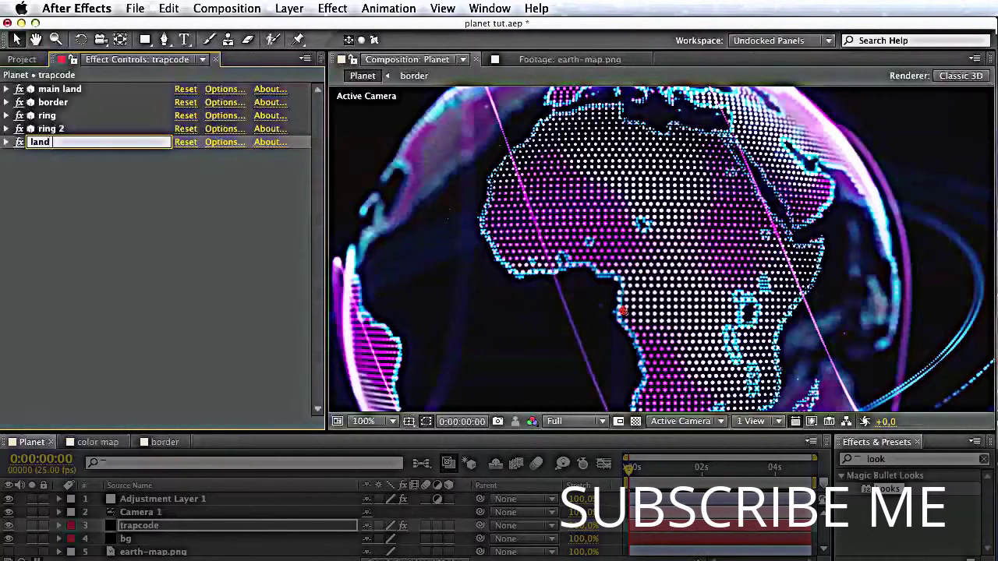
pyautogui.write('2')
pyautogui.press('Return')
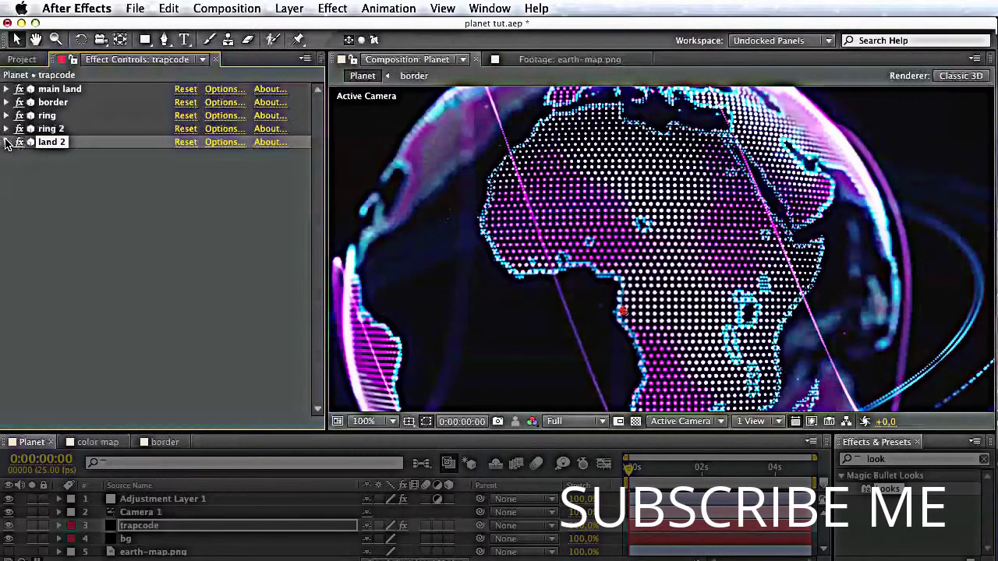
pyautogui.click(7, 142)
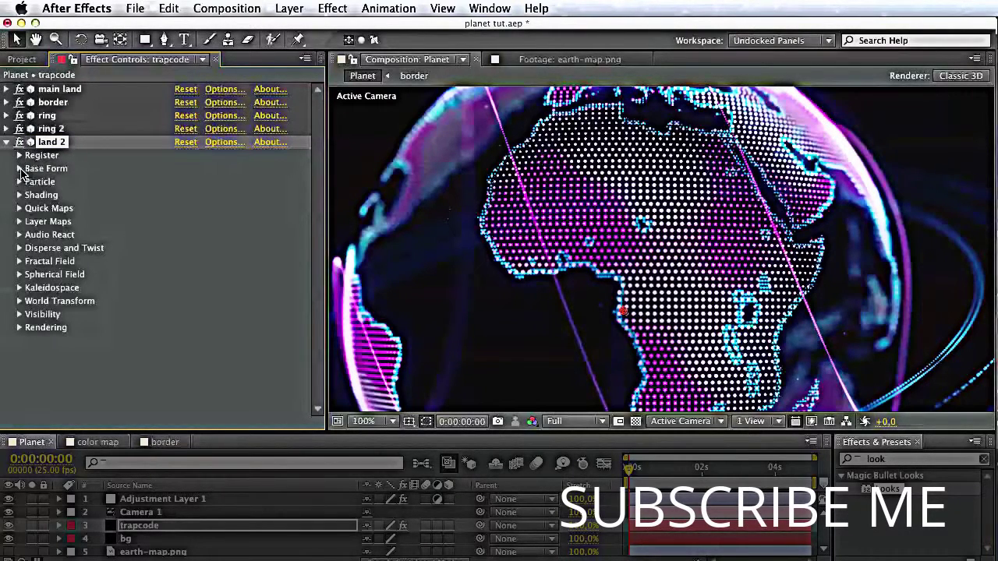
# Try land 2 Base Form sizes of 1000 for X and Y and 100 for Z
pyautogui.click(20, 168)
pyautogui.write('1000')
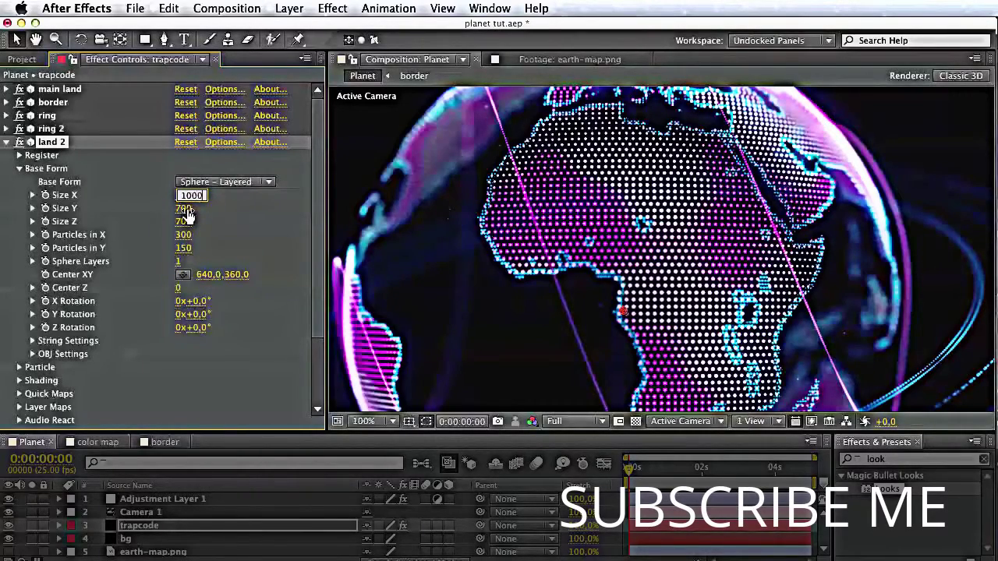
pyautogui.press('Tab')
pyautogui.write('100')
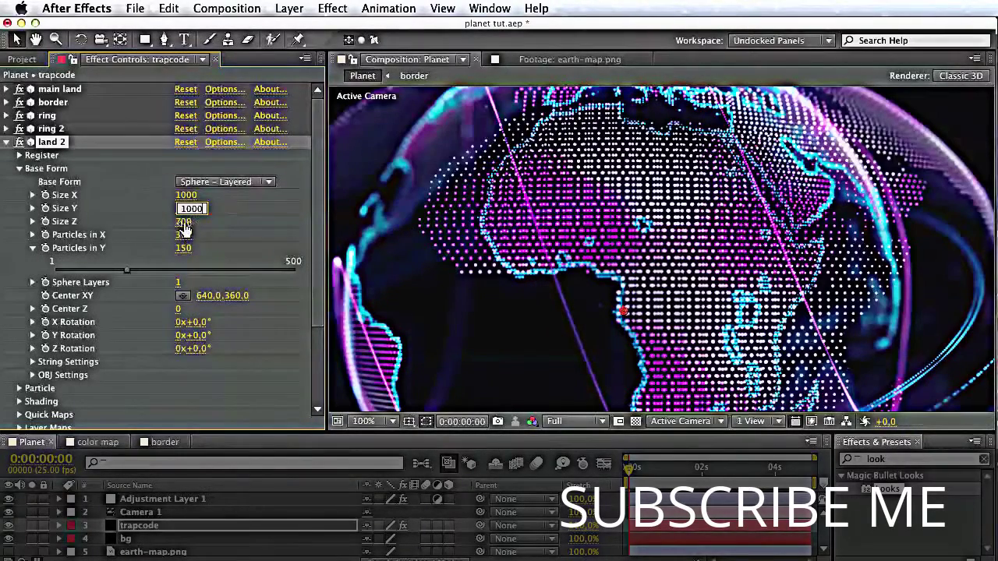
pyautogui.press('Tab')
pyautogui.write('1')
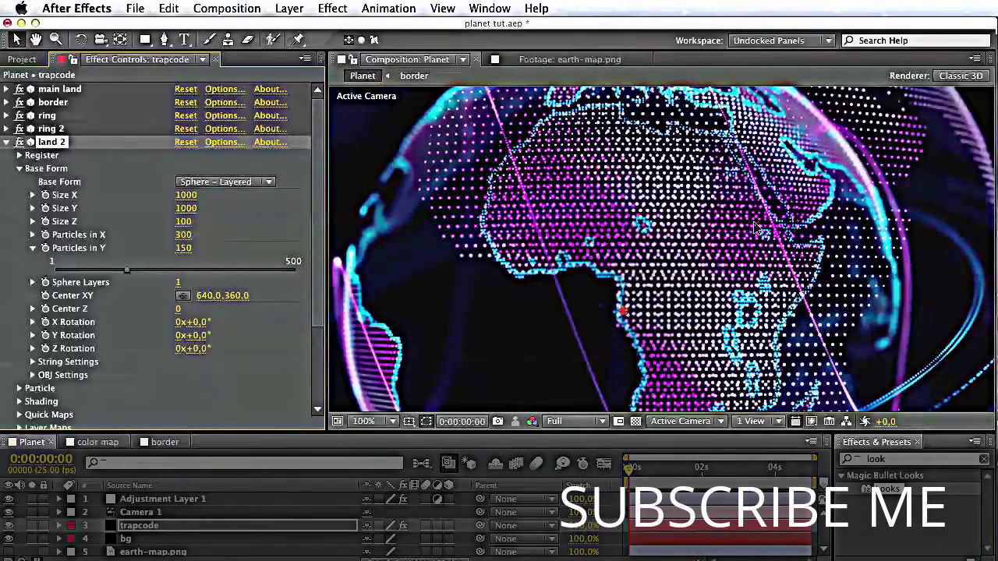
pyautogui.press('Return')
pyautogui.scroll(-2, 706, 279)
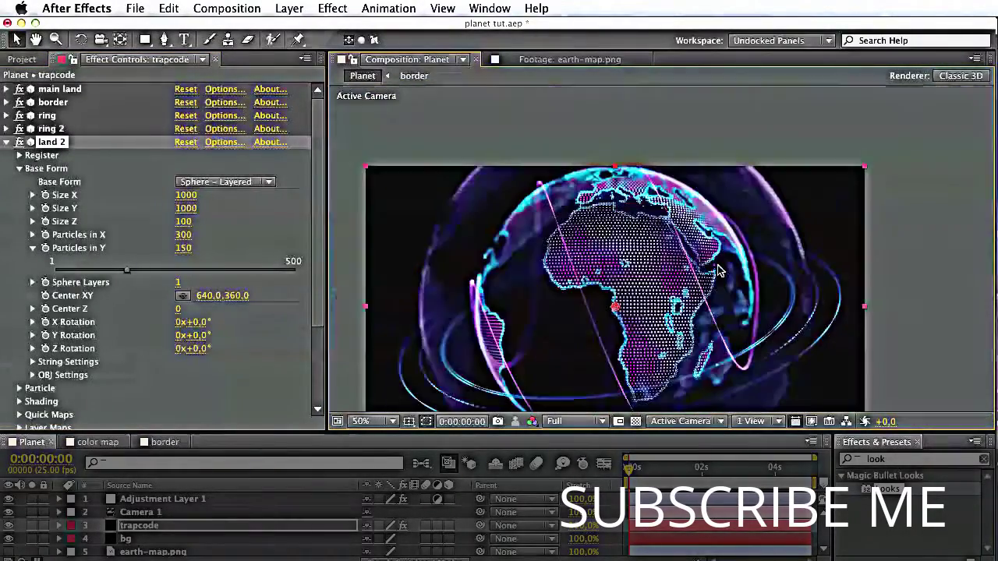
pyautogui.moveTo(735, 214); pyautogui.dragTo(737, 188)
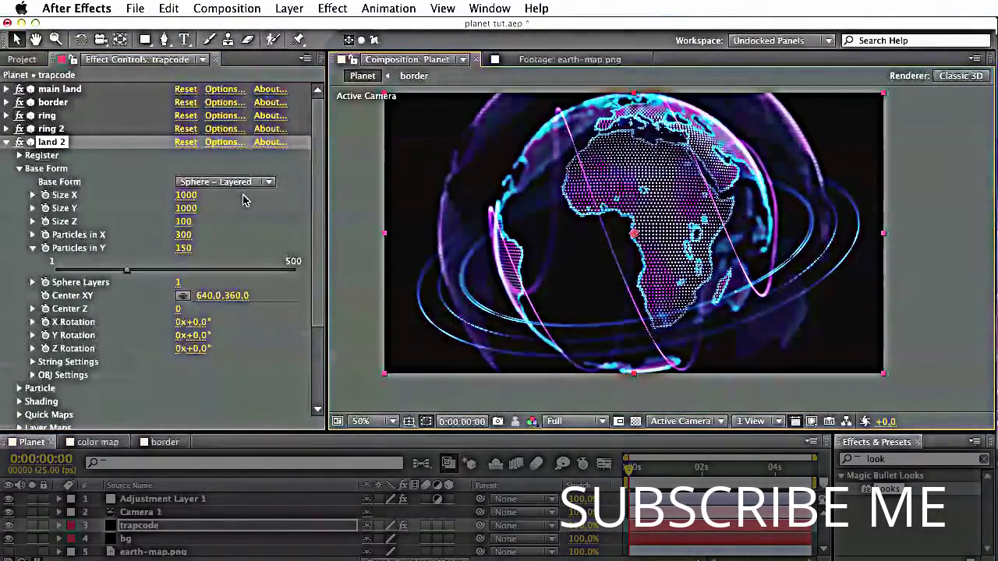
# Set land 2's Size X, Y and Z to 1200
pyautogui.click(186, 195)
pyautogui.write('1')
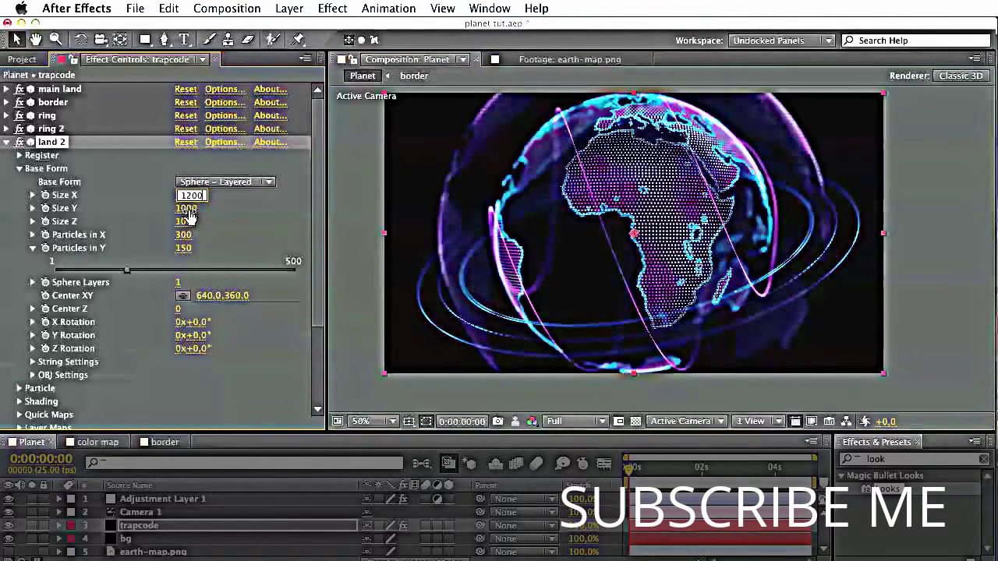
pyautogui.click(185, 208)
pyautogui.write('1')
pyautogui.press('Return')
pyautogui.write('1200')
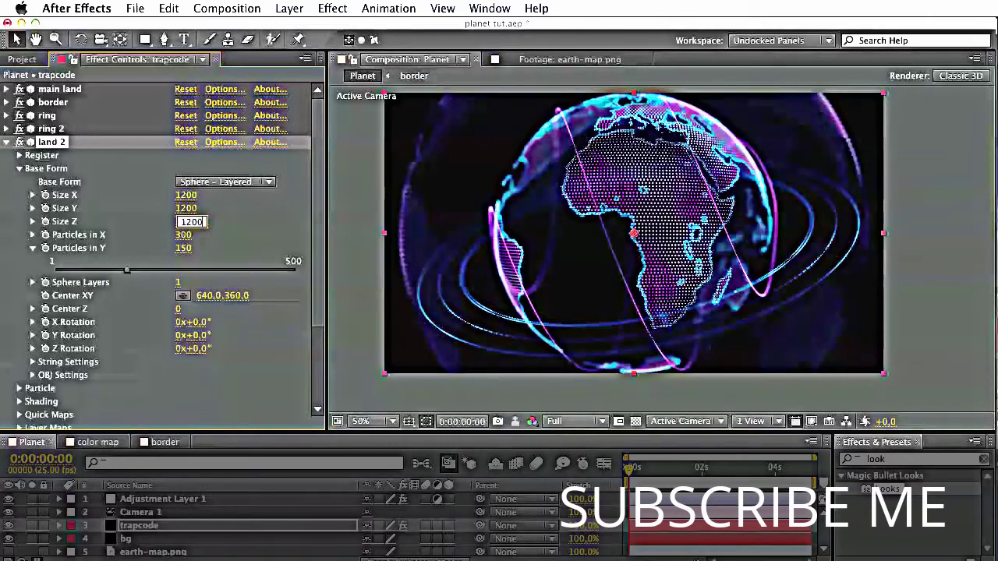
pyautogui.press('Return')
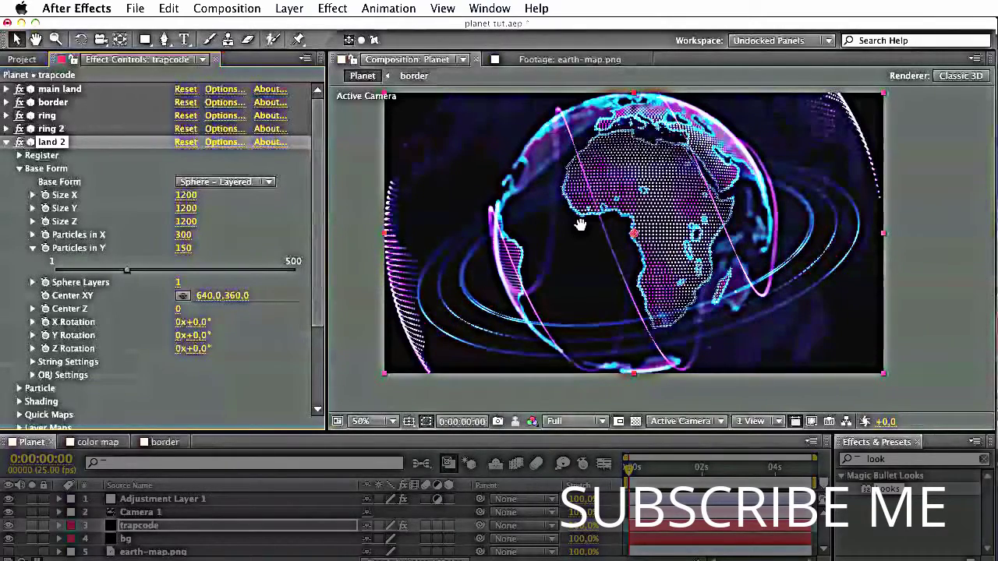
pyautogui.moveTo(574, 223)
pyautogui.mouseDown()
pyautogui.moveTo(582, 235)
pyautogui.moveTo(583, 224)
pyautogui.mouseUp()
pyautogui.press('v')
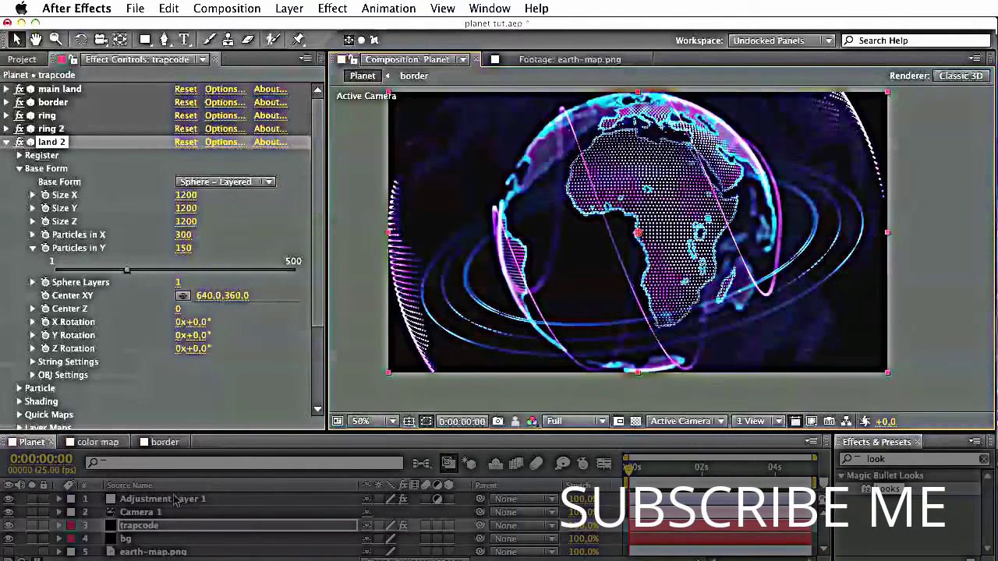
# Lower Camera 1's Zoom to about 1418.8 pixels to widen the framing around the globe
pyautogui.click(152, 512)
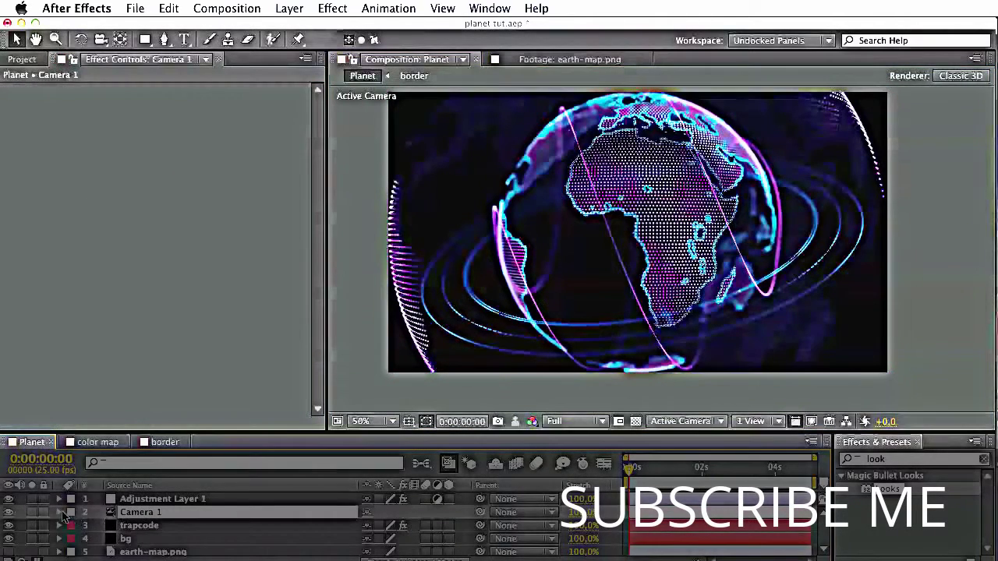
pyautogui.click(59, 512)
pyautogui.press('h')
pyautogui.scroll(-1, 218, 546)
pyautogui.press('v')
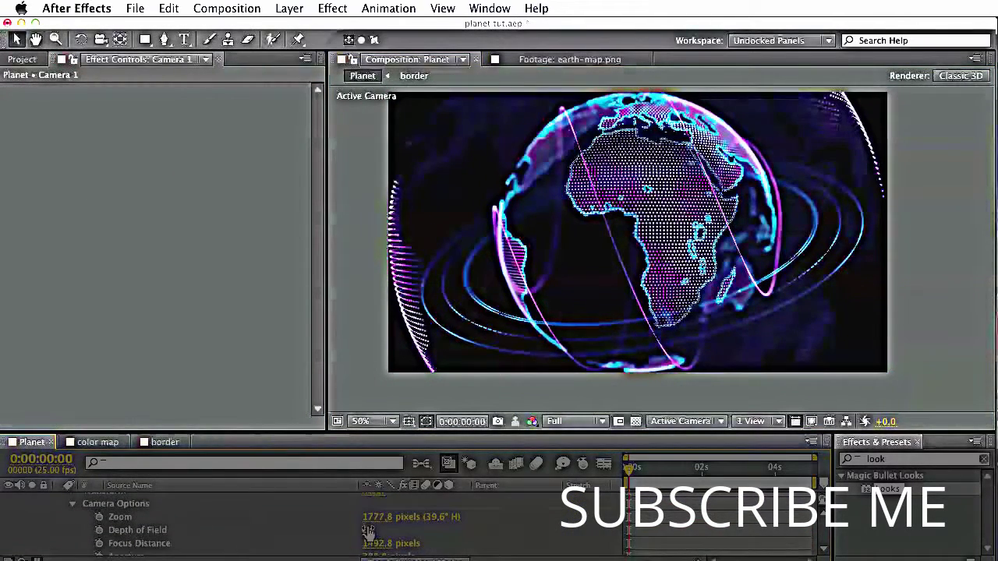
pyautogui.click(387, 517)
pyautogui.click(340, 519)
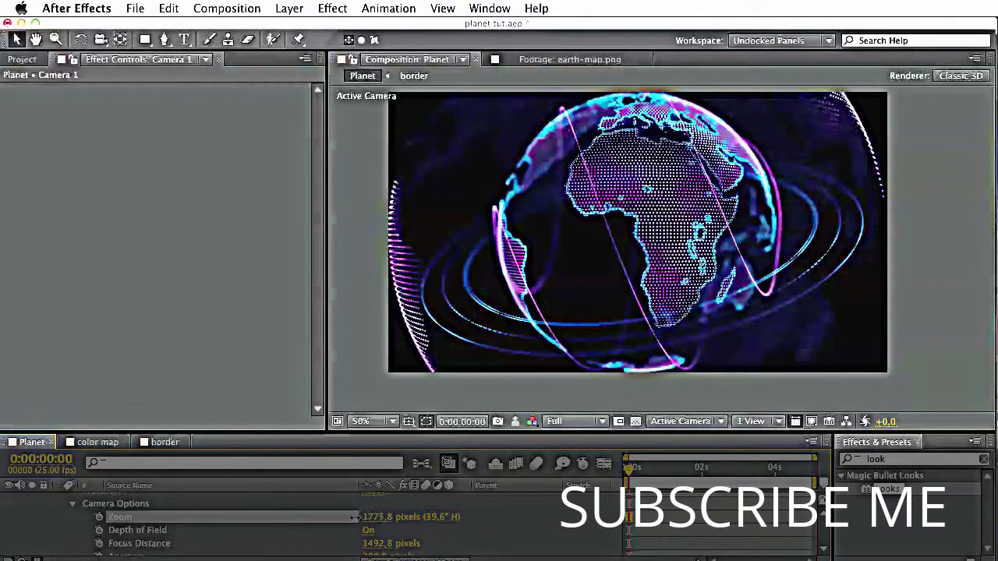
pyautogui.moveTo(354, 517); pyautogui.dragTo(289, 508)
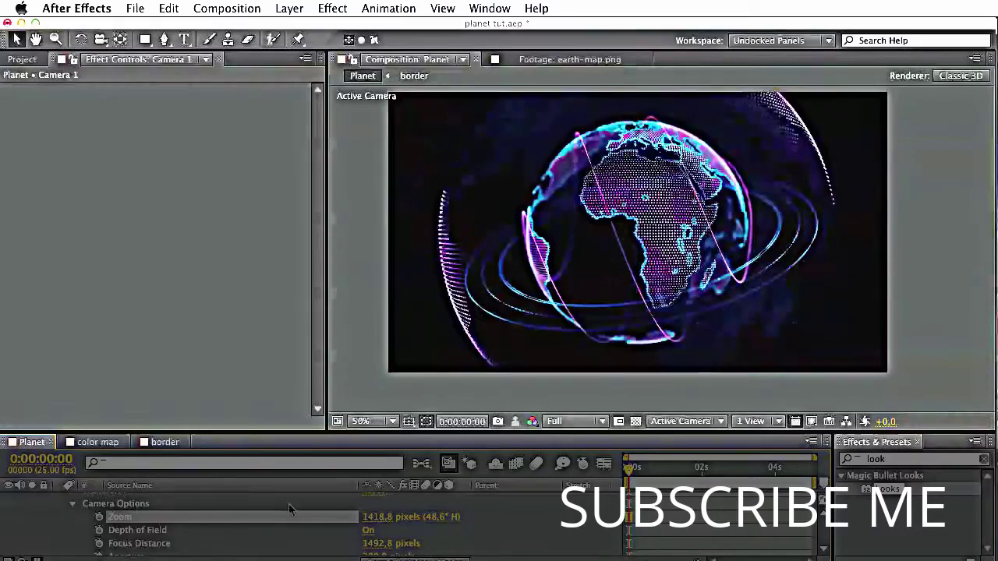
# Zoom the viewer to 100%, pan to the dotted Africa, and show the trapcode layer's effect settings
pyautogui.press('/')
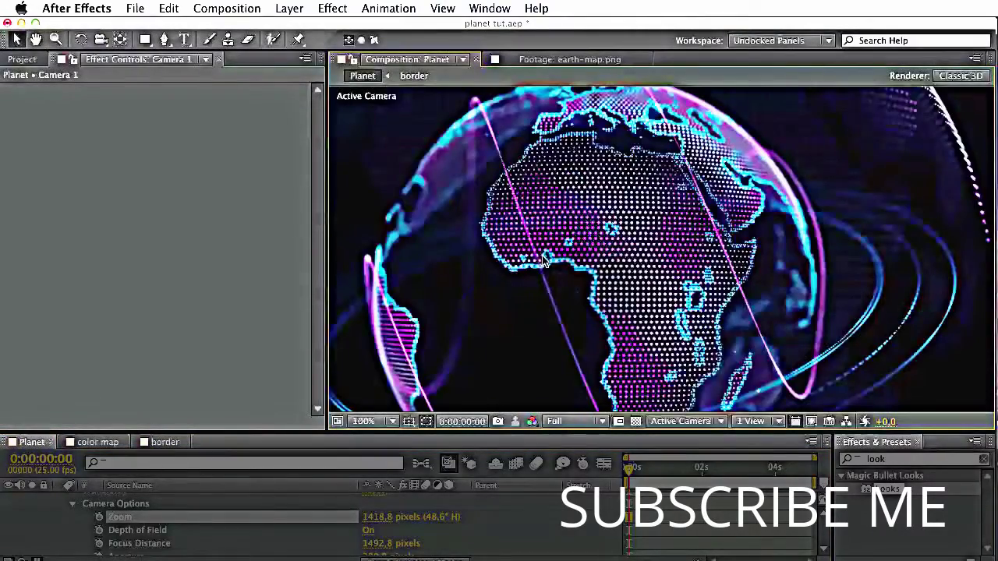
pyautogui.press('h')
pyautogui.moveTo(544, 262); pyautogui.dragTo(427, 372)
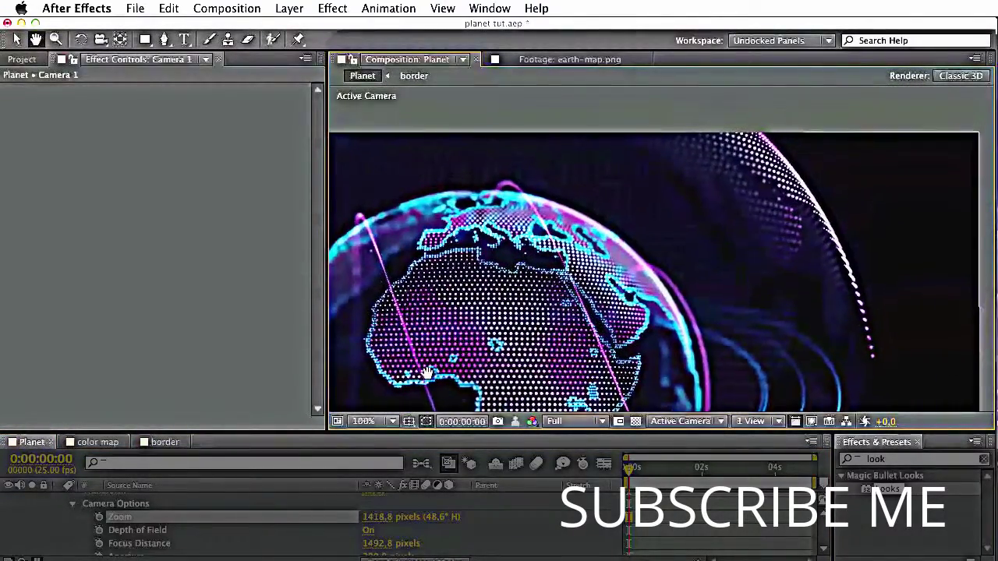
pyautogui.press('v')
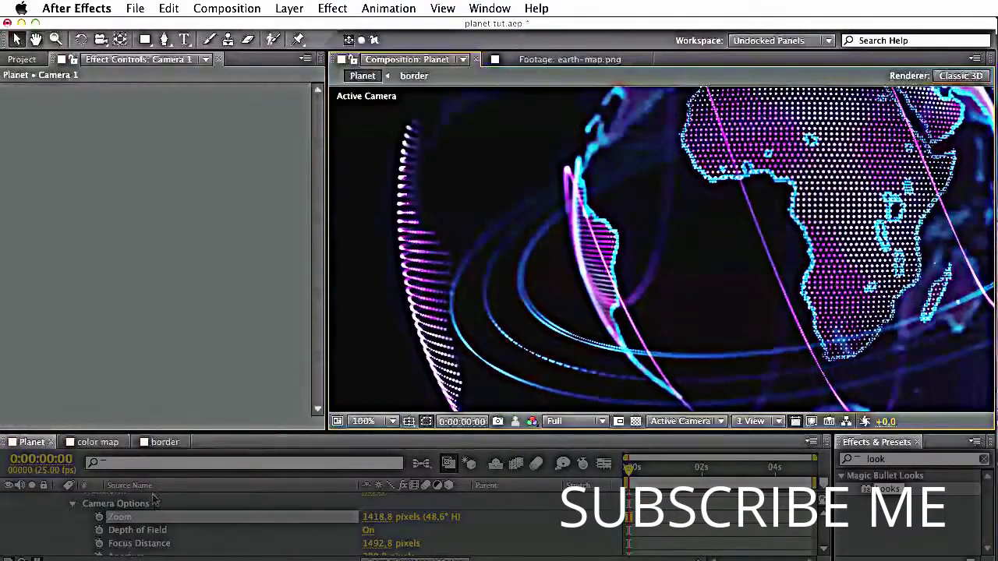
pyautogui.scroll(3, 154, 498)
pyautogui.click(59, 512)
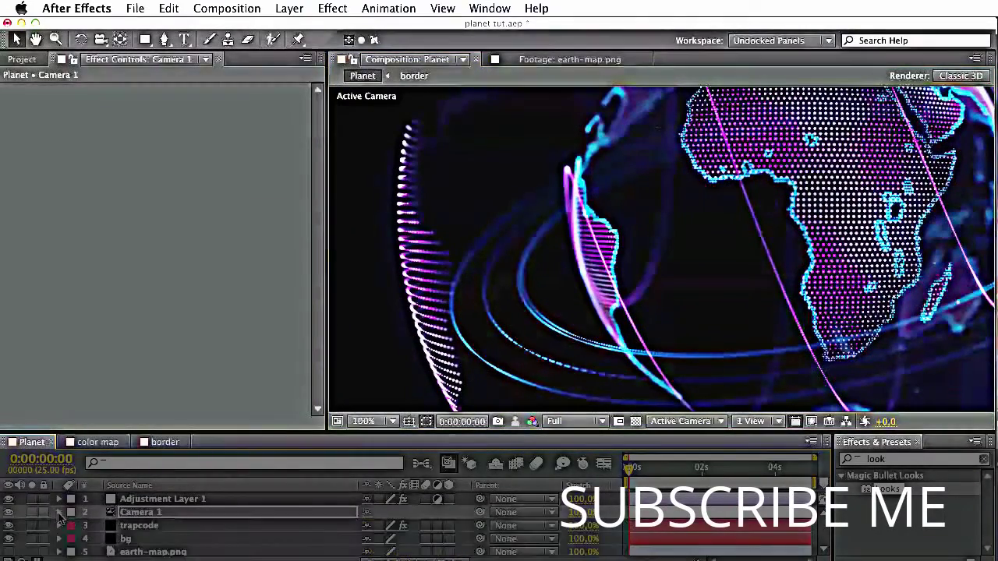
pyautogui.click(125, 526)
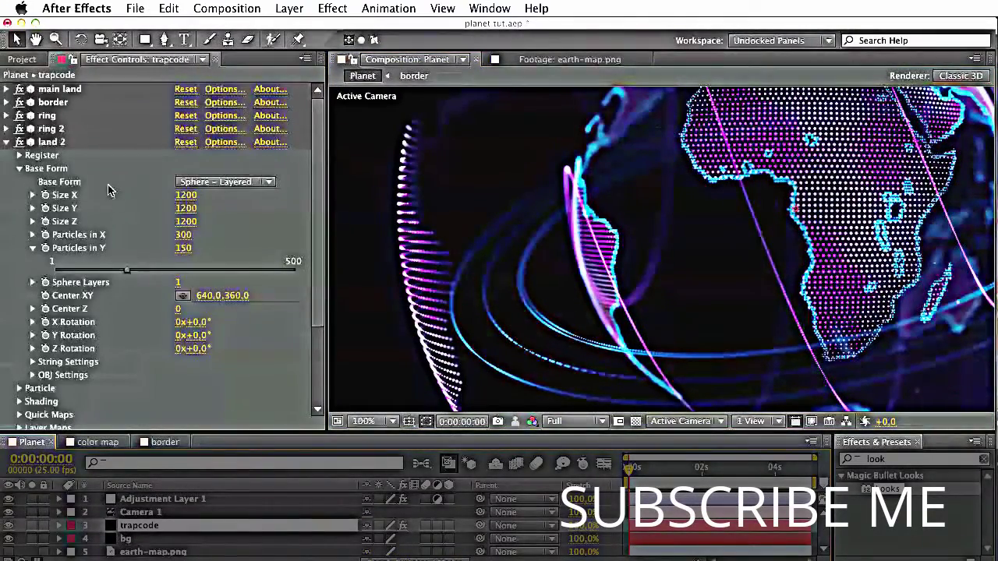
# Expand the Particle group and set the particle colour to cyan
pyautogui.scroll(-4, 46, 308)
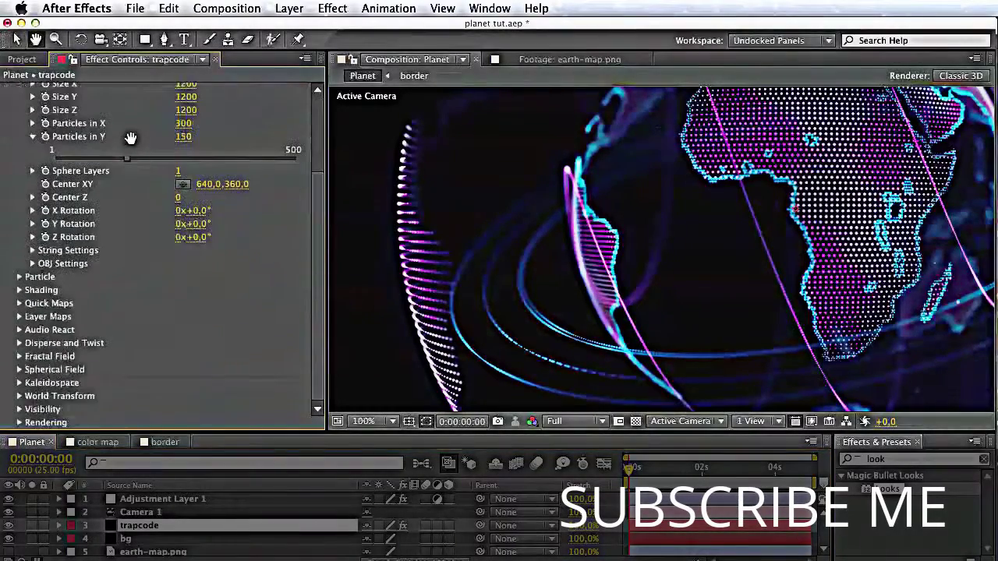
pyautogui.click(19, 278)
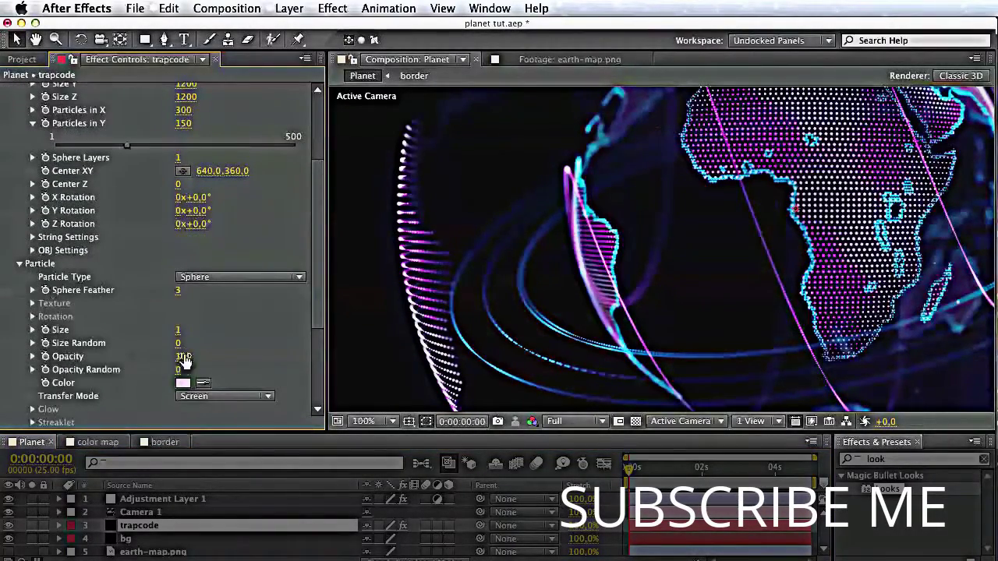
pyautogui.click(182, 384)
pyautogui.click(859, 422)
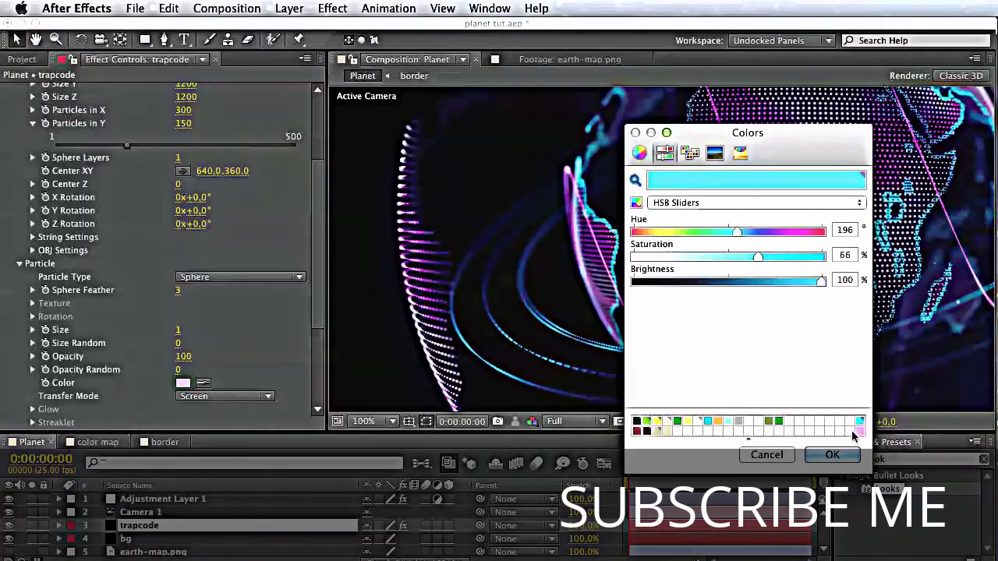
pyautogui.click(832, 455)
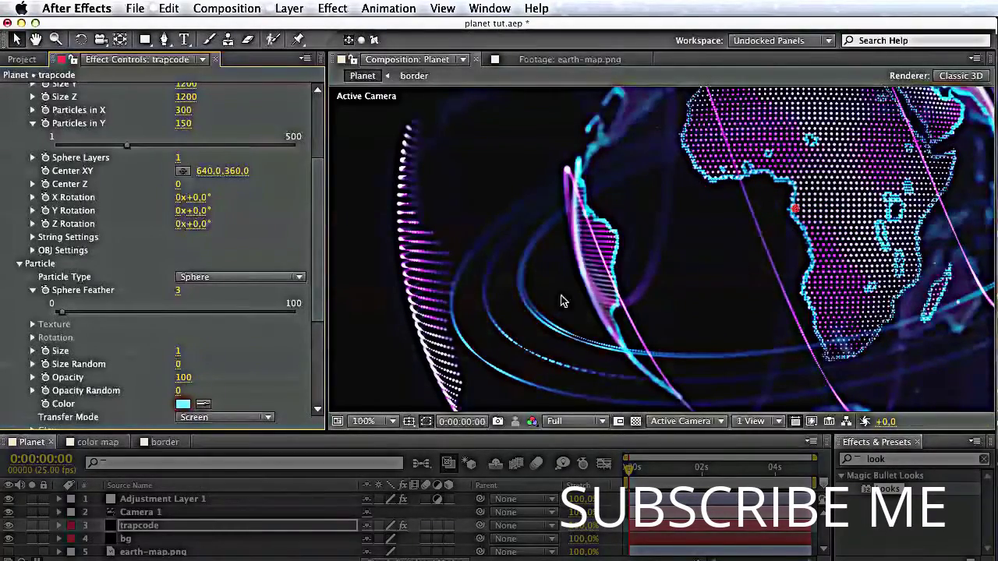
# Set the land 2 effect's particle colour to cyan and its Sphere Feather to 0
pyautogui.scroll(5, 213, 285)
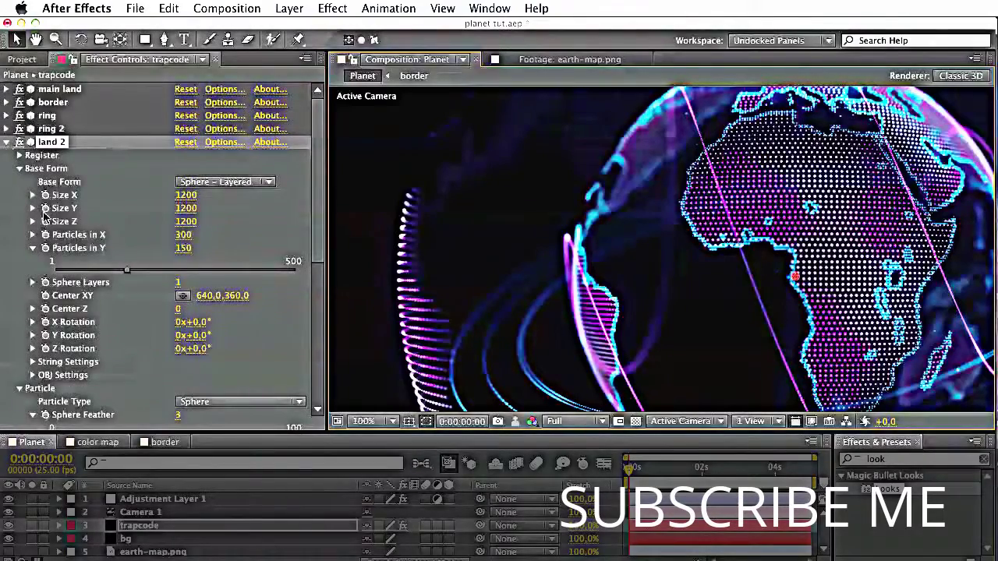
pyautogui.scroll(-2, 45, 217)
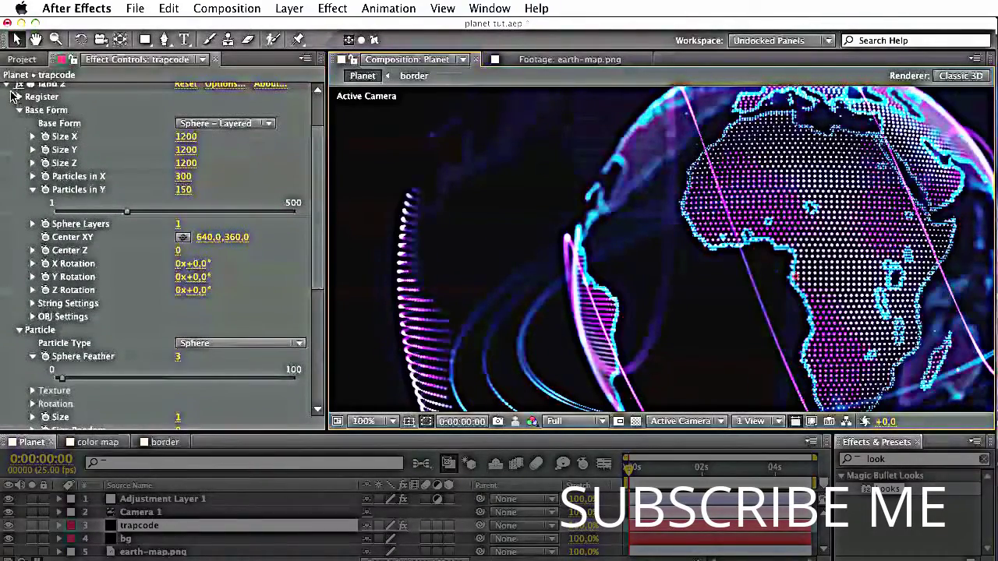
pyautogui.click(13, 92)
pyautogui.click(48, 140)
pyautogui.press('Return')
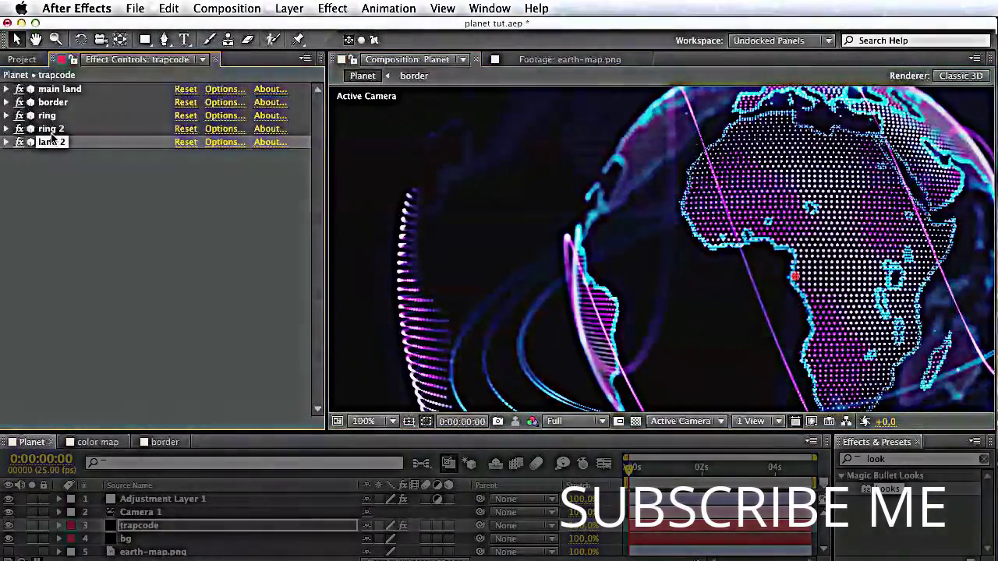
pyautogui.click(6, 142)
pyautogui.scroll(-5, 104, 259)
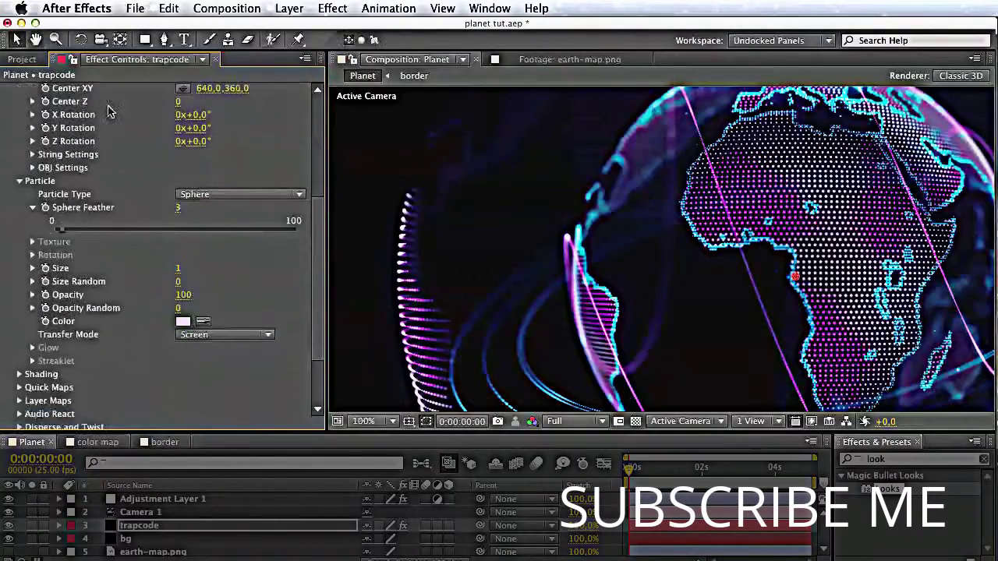
pyautogui.click(182, 321)
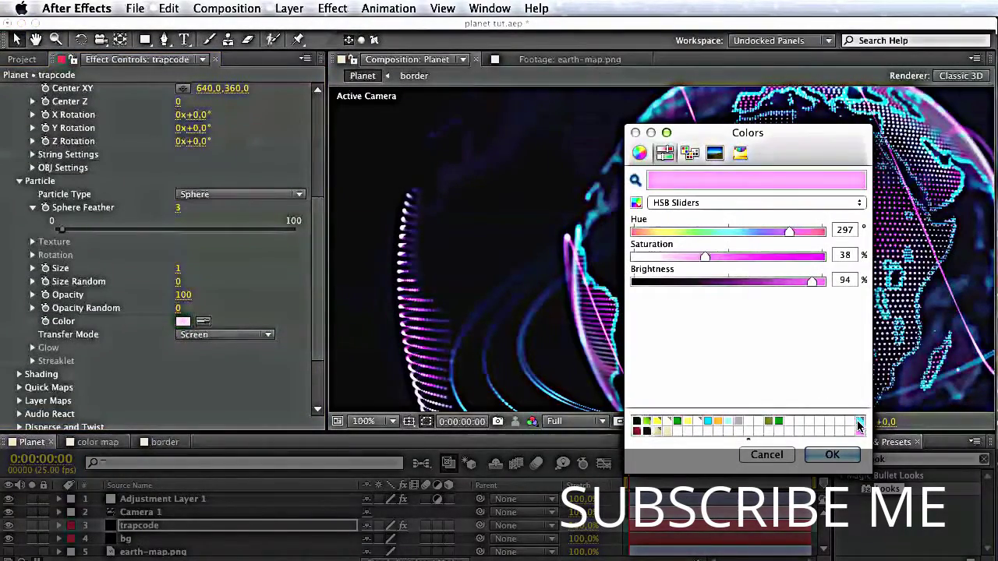
pyautogui.click(859, 421)
pyautogui.click(831, 454)
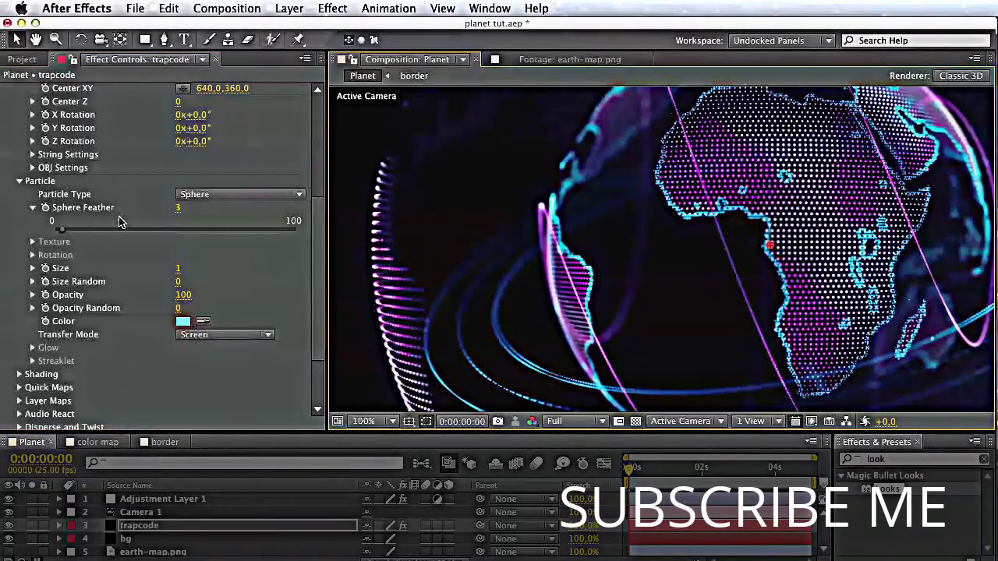
pyautogui.moveTo(61, 232)
pyautogui.mouseDown()
pyautogui.moveTo(98, 232)
pyautogui.moveTo(52, 232)
pyautogui.mouseUp()
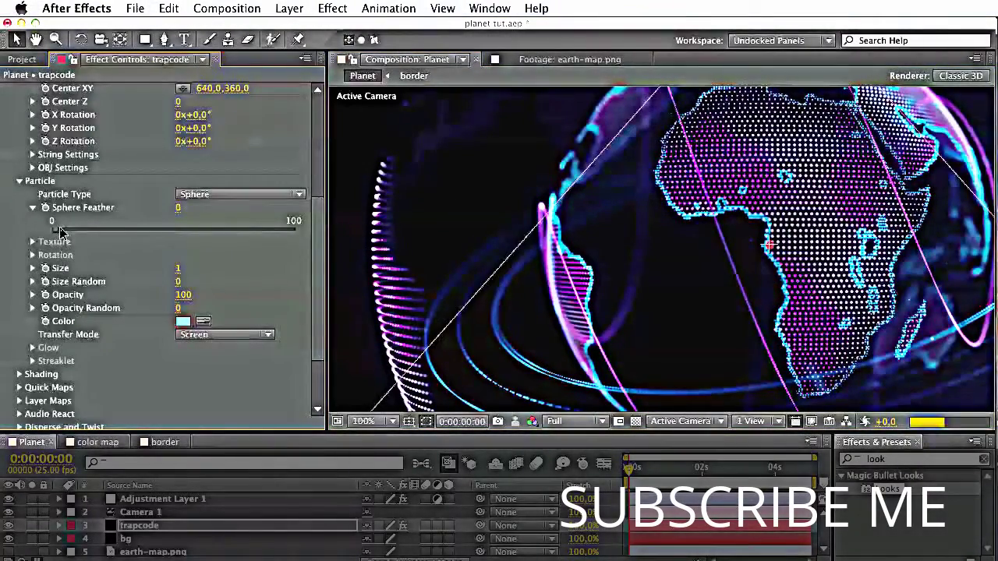
# Switch off the main land effect so only land 2 shows
pyautogui.scroll(3, 239, 279)
pyautogui.scroll(2, 242, 330)
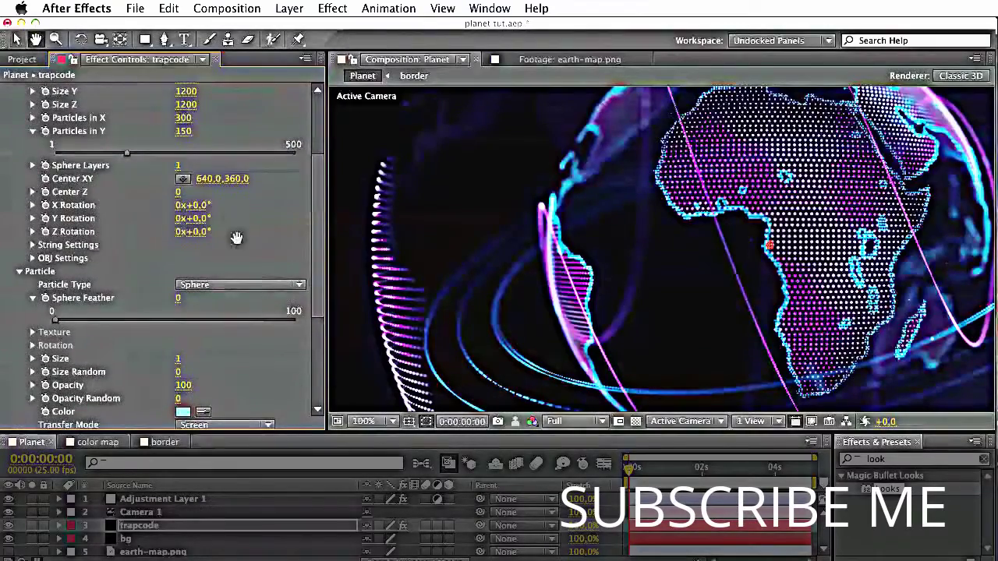
pyautogui.scroll(3, 201, 333)
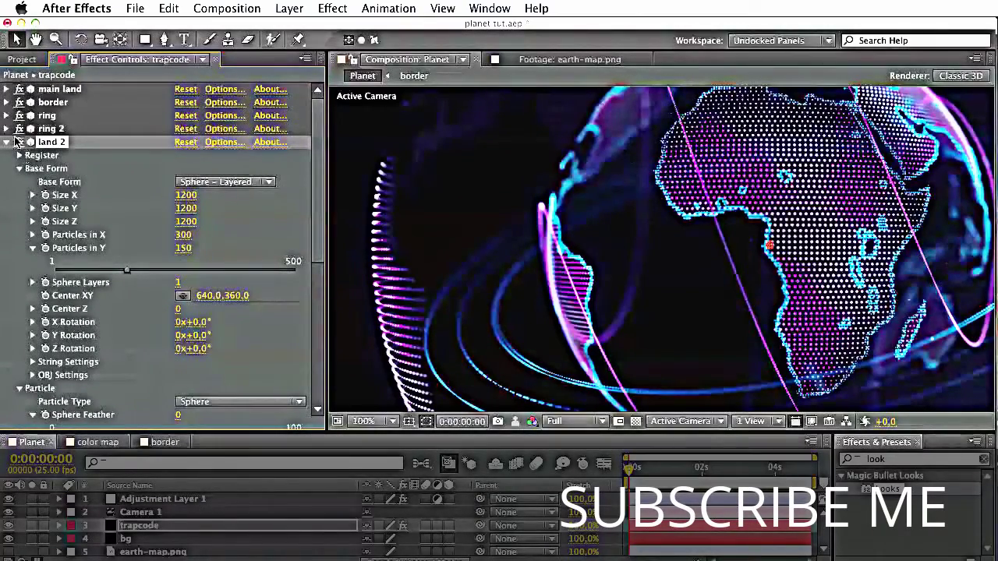
pyautogui.click(20, 88)
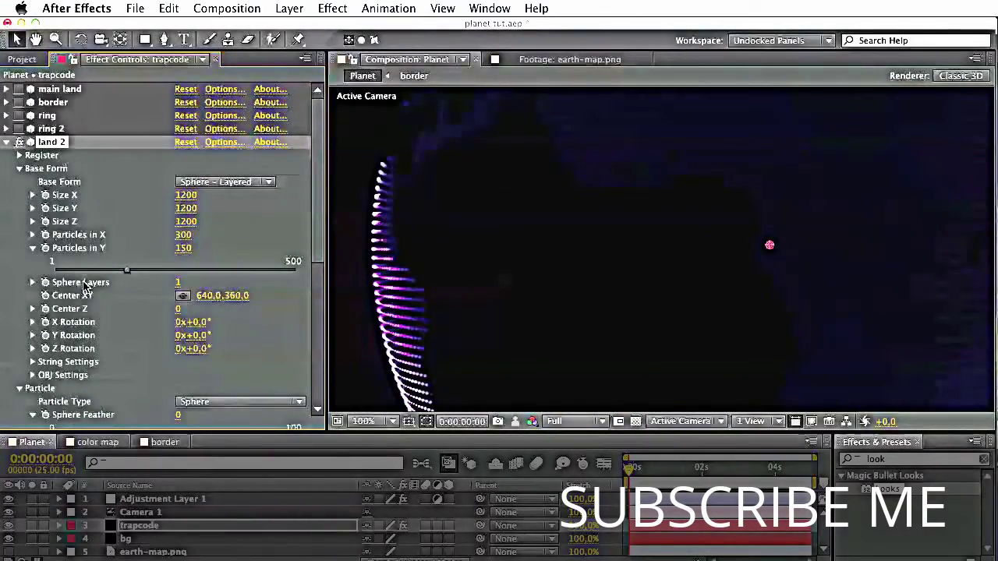
# Toggle the adjustment layer's visibility off and on to compare the globe's look
pyautogui.scroll(-1, 84, 285)
pyautogui.scroll(-3, 84, 285)
pyautogui.click(8, 499)
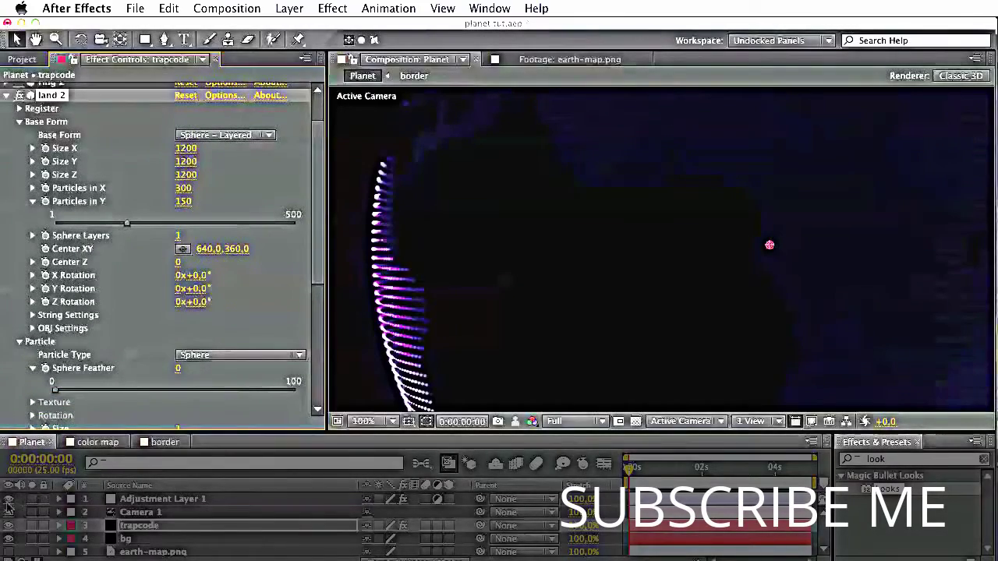
pyautogui.click(9, 500)
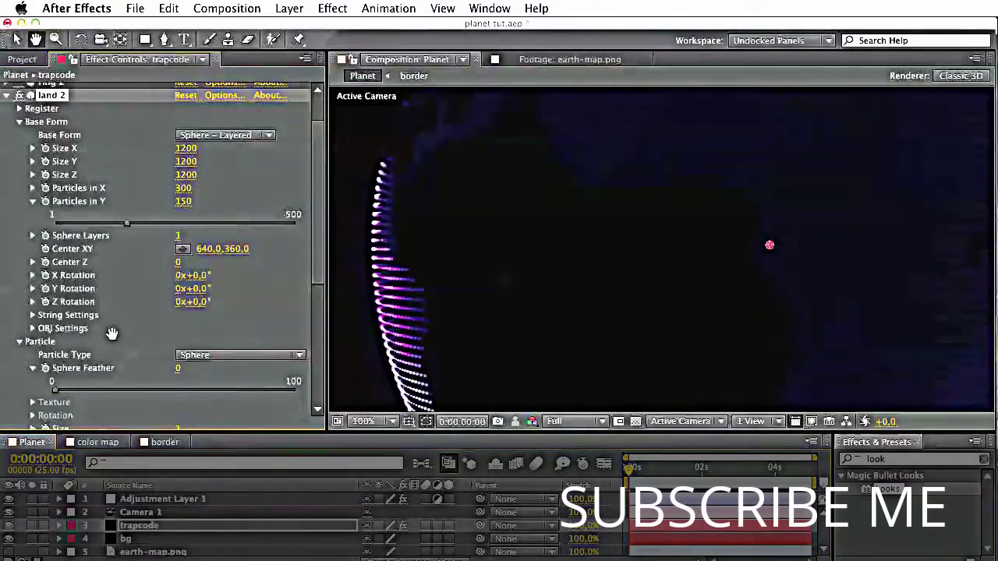
pyautogui.moveTo(111, 328); pyautogui.dragTo(111, 167)
pyautogui.scroll(1, 133, 341)
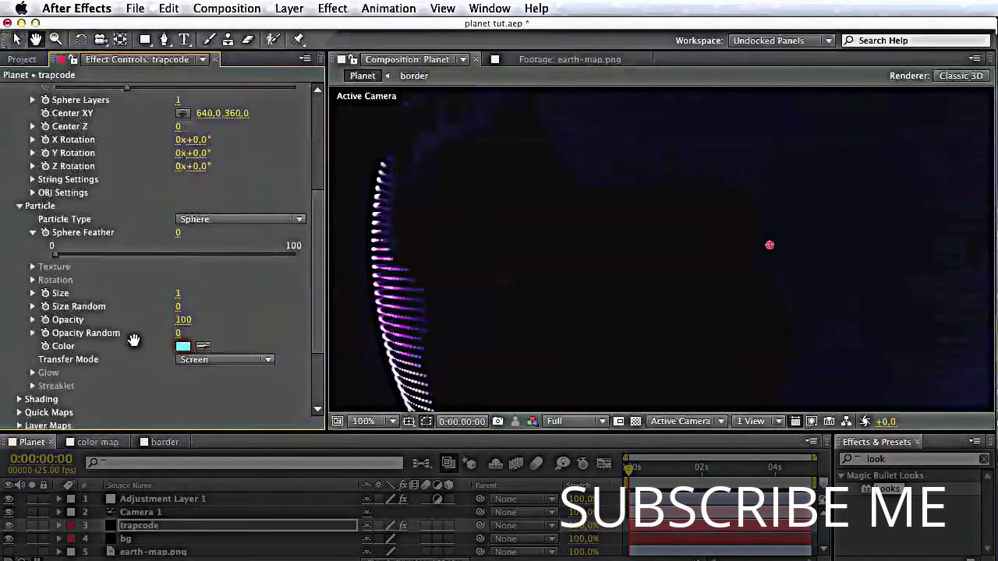
pyautogui.scroll(2, 134, 388)
pyautogui.moveTo(134, 387); pyautogui.dragTo(171, 323)
# Try a red particle colour for land 2, then return it to cyan
pyautogui.click(187, 326)
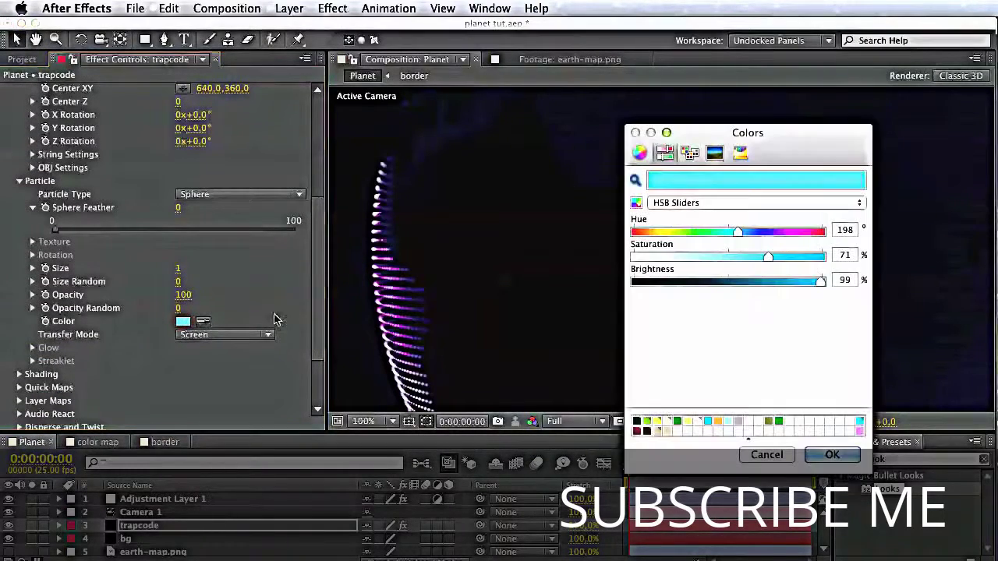
pyautogui.moveTo(742, 232); pyautogui.dragTo(620, 230)
pyautogui.click(826, 455)
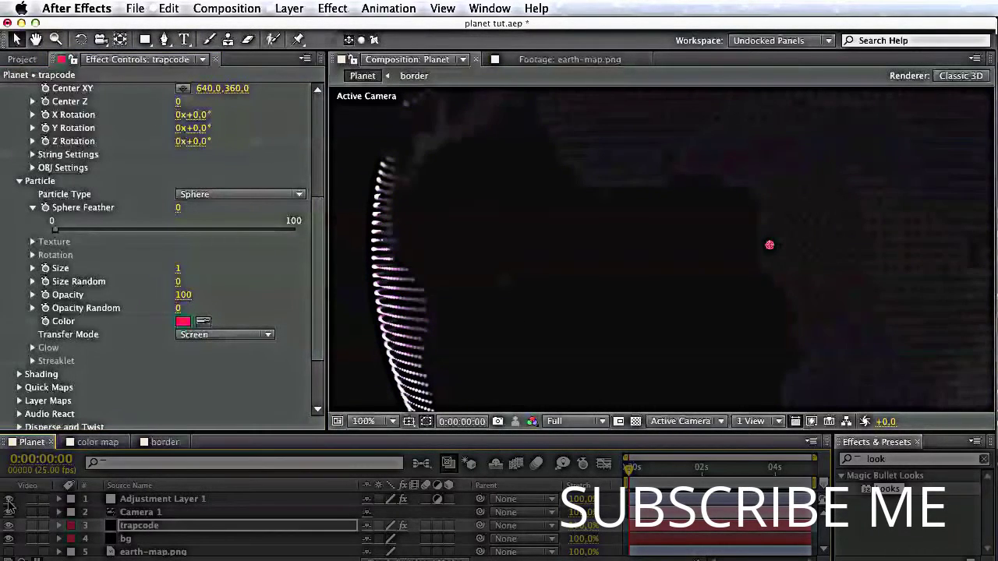
pyautogui.click(184, 324)
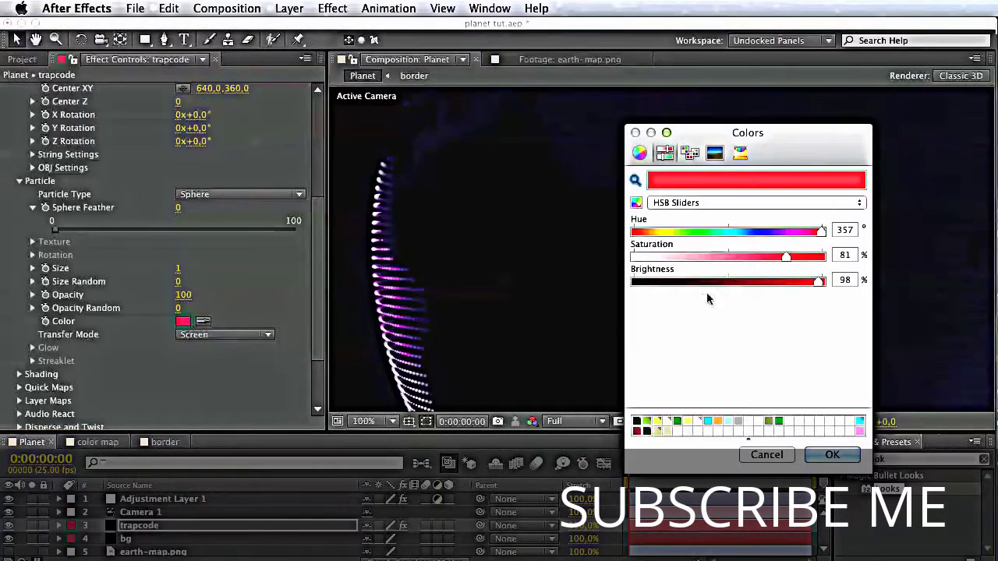
pyautogui.click(858, 421)
pyautogui.click(856, 457)
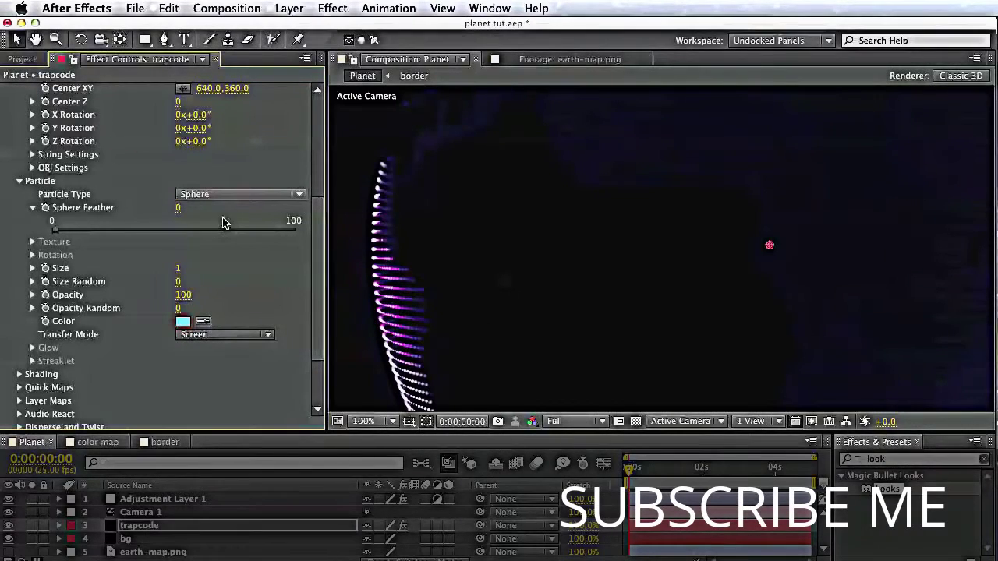
# Collapse Base Form and set land 2's particle Transfer Mode to Screen
pyautogui.scroll(5, 244, 327)
pyautogui.scroll(5, 258, 338)
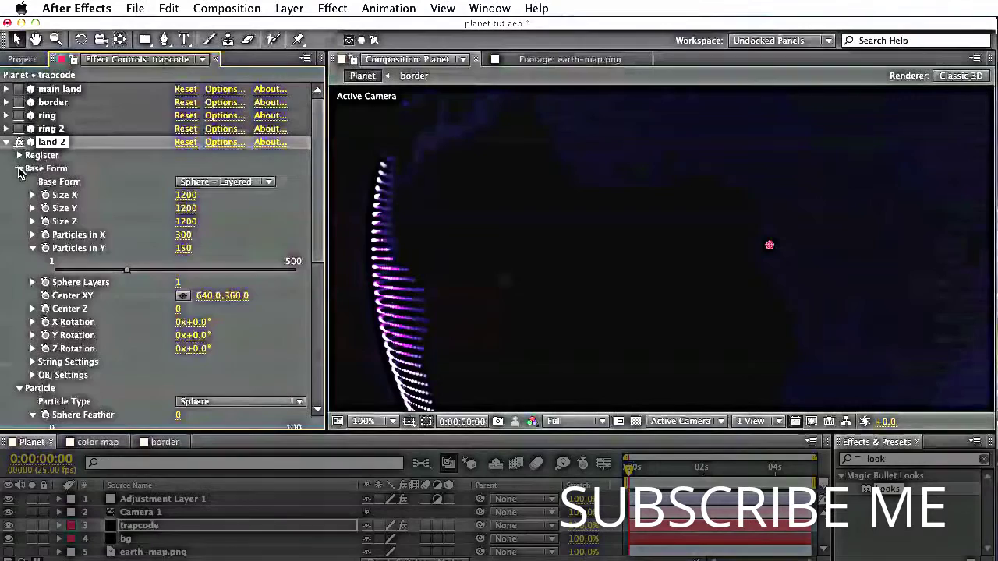
pyautogui.click(20, 168)
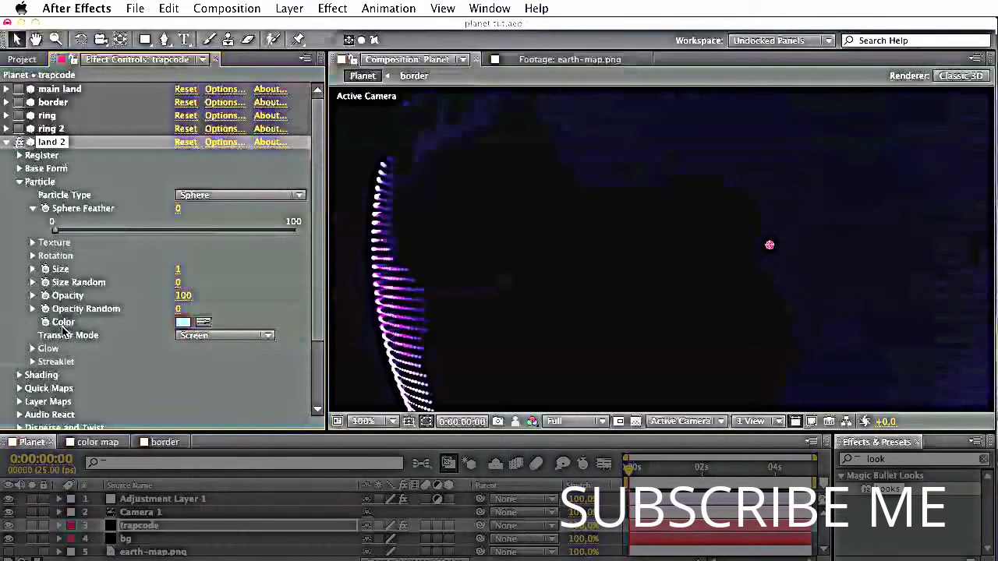
pyautogui.click(208, 340)
pyautogui.click(220, 347)
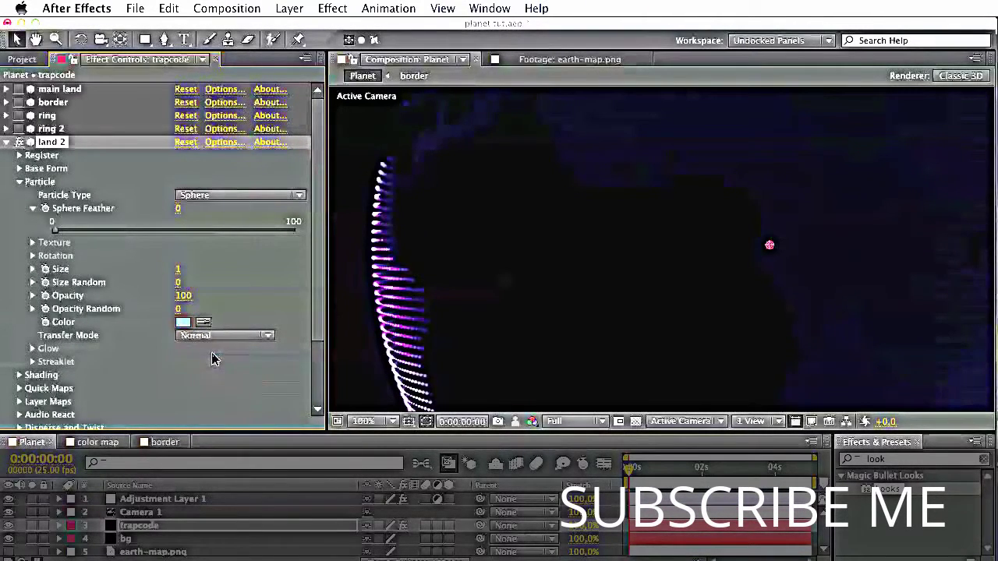
pyautogui.click(225, 340)
pyautogui.click(195, 366)
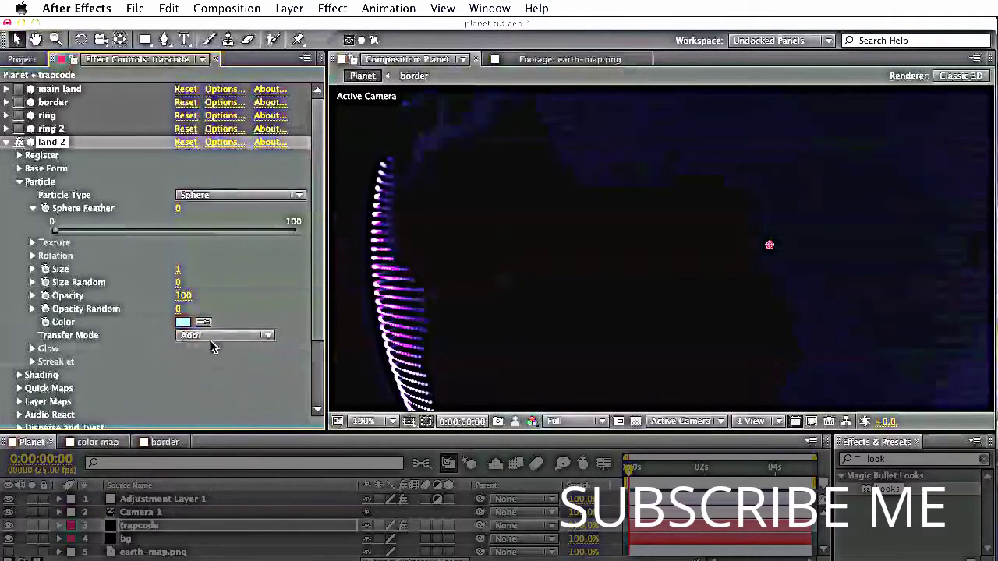
pyautogui.click(225, 336)
pyautogui.click(207, 367)
pyautogui.scroll(-3, 217, 387)
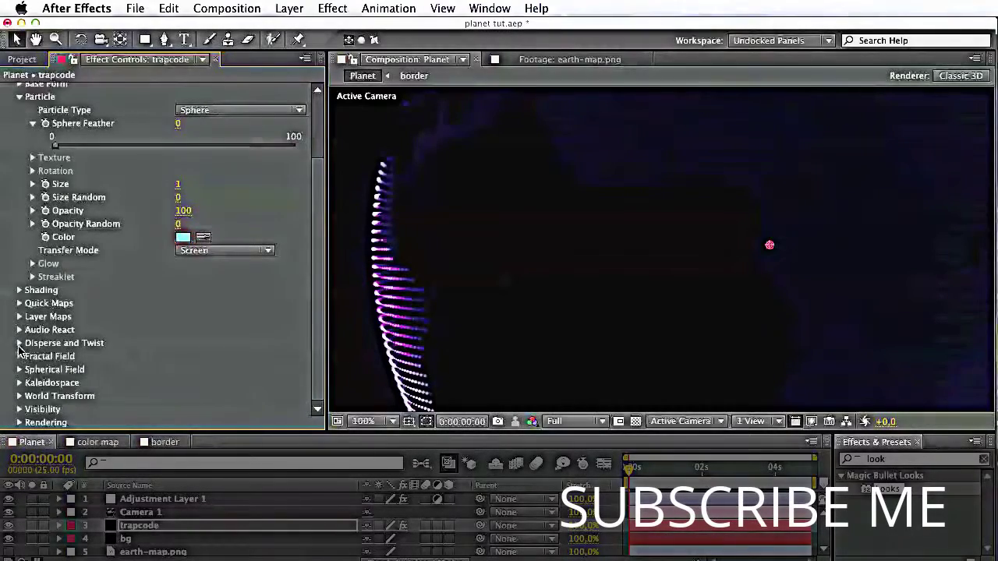
# In Layer Maps, keep Size driven by earth-map.png and set the Color map to None
pyautogui.click(20, 317)
pyautogui.scroll(-3, 35, 319)
pyautogui.click(187, 345)
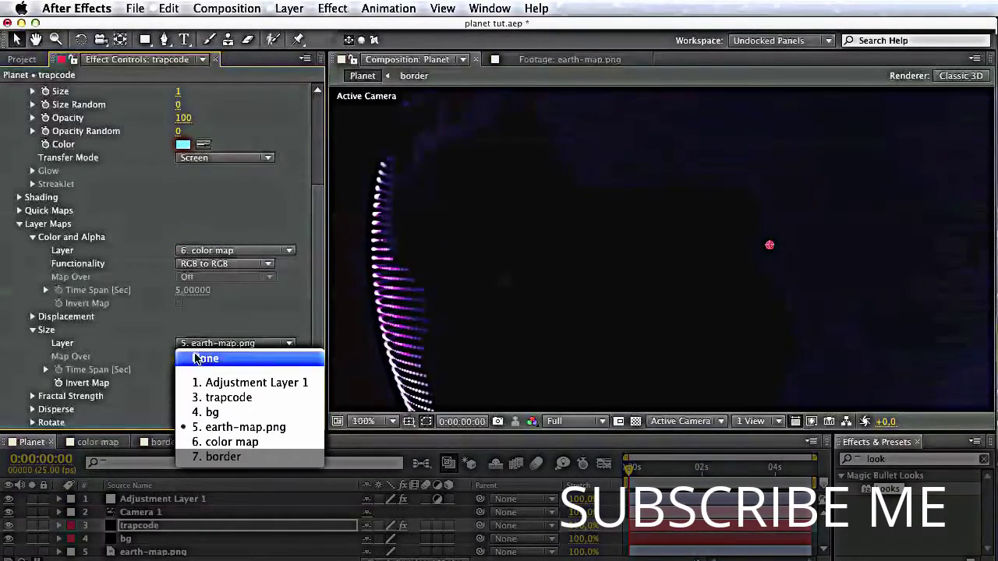
pyautogui.click(198, 356)
pyautogui.click(199, 346)
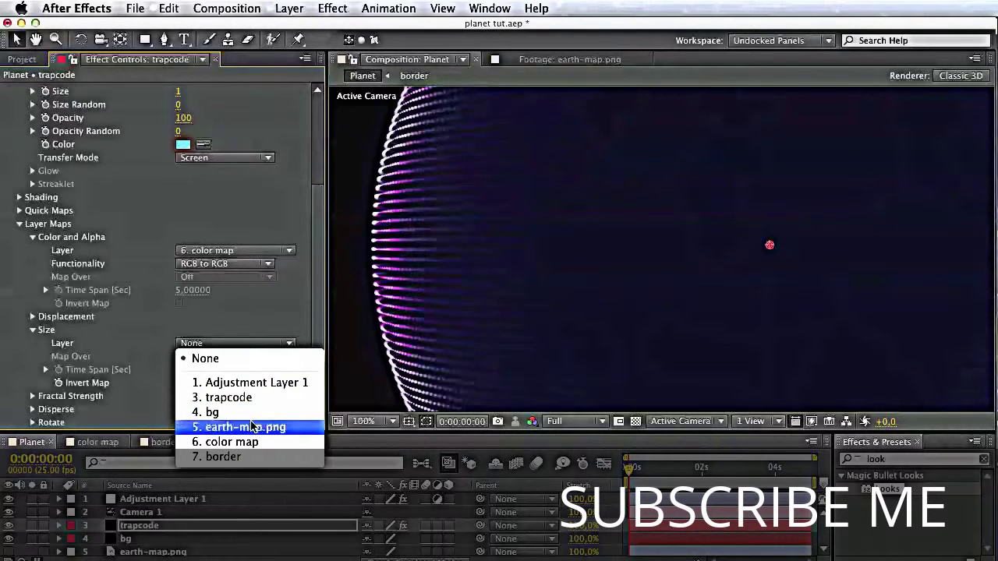
pyautogui.click(245, 427)
pyautogui.click(207, 251)
pyautogui.click(195, 260)
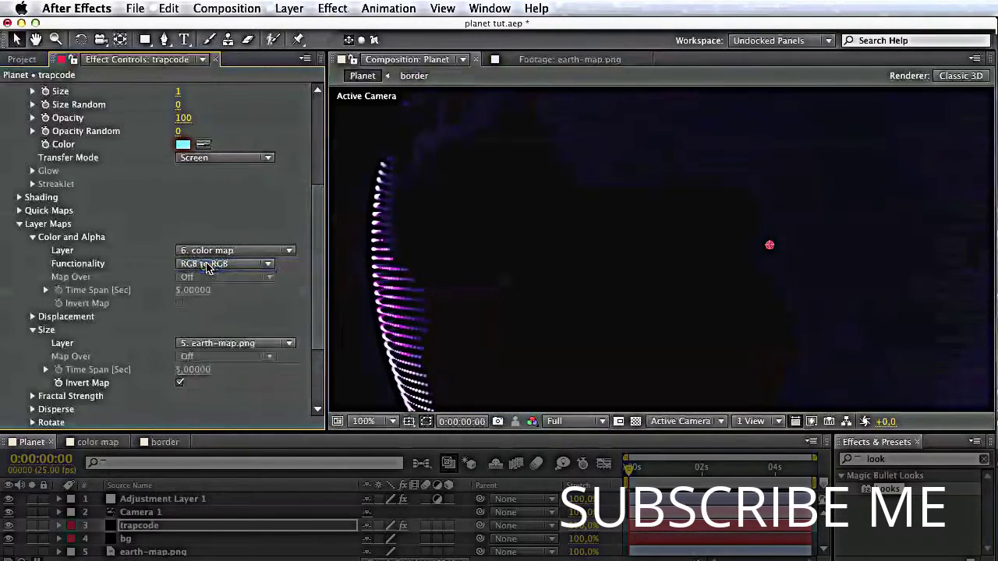
pyautogui.scroll(10, 200, 230)
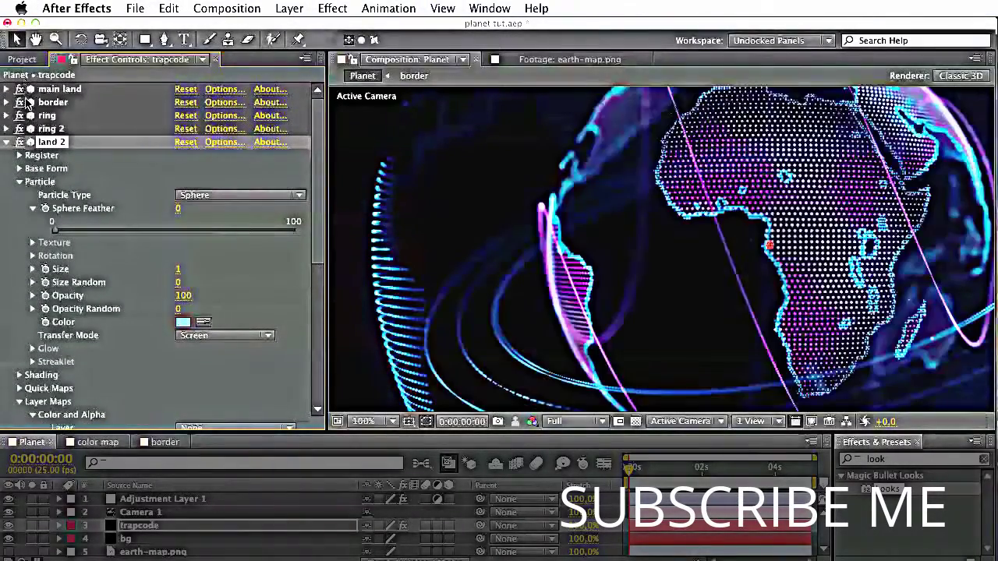
# Keep land 2's particle Size at 1 and collapse its settings
pyautogui.press('h')
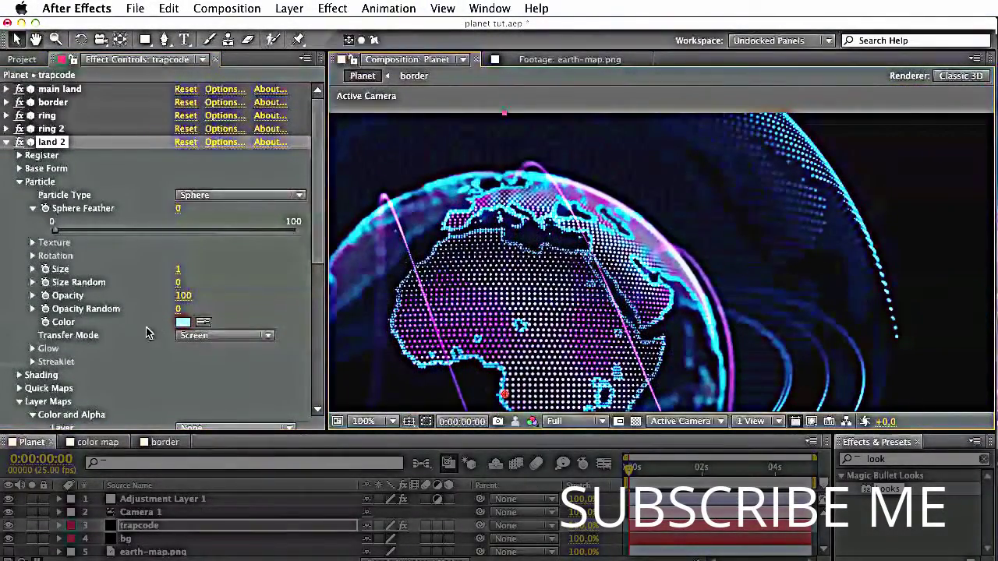
pyautogui.press('v')
pyautogui.click(178, 269)
pyautogui.write('0.8')
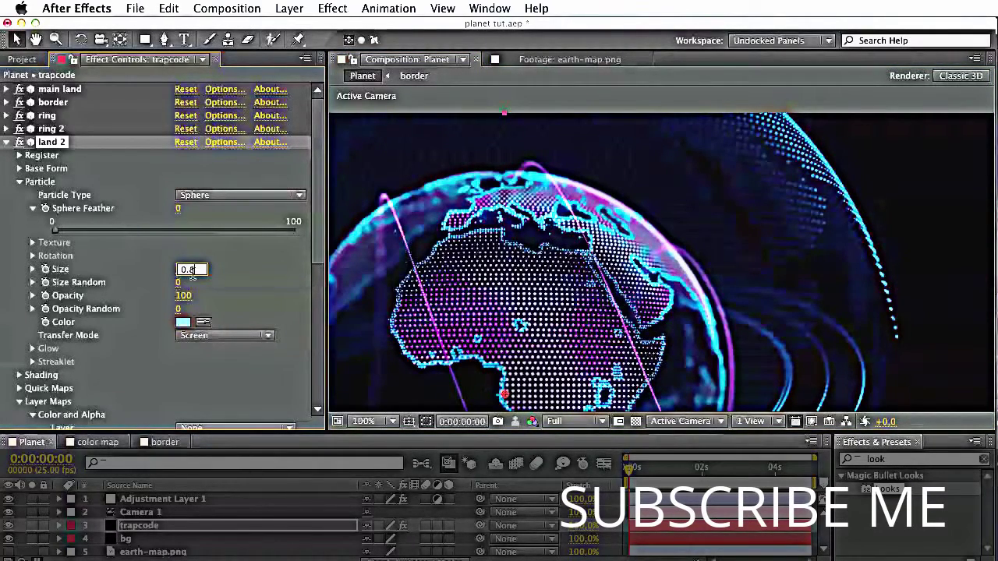
pyautogui.press('Return')
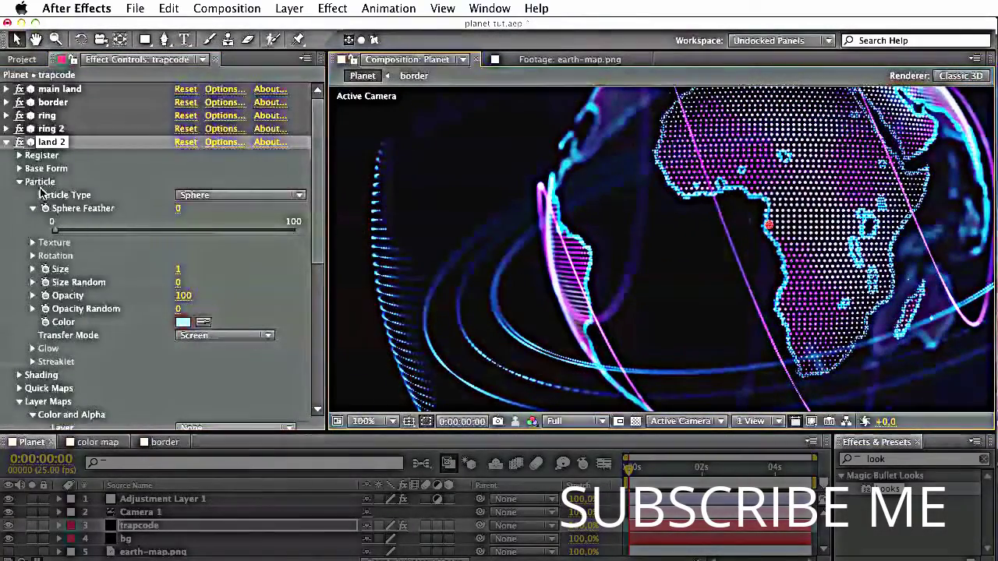
pyautogui.click(7, 143)
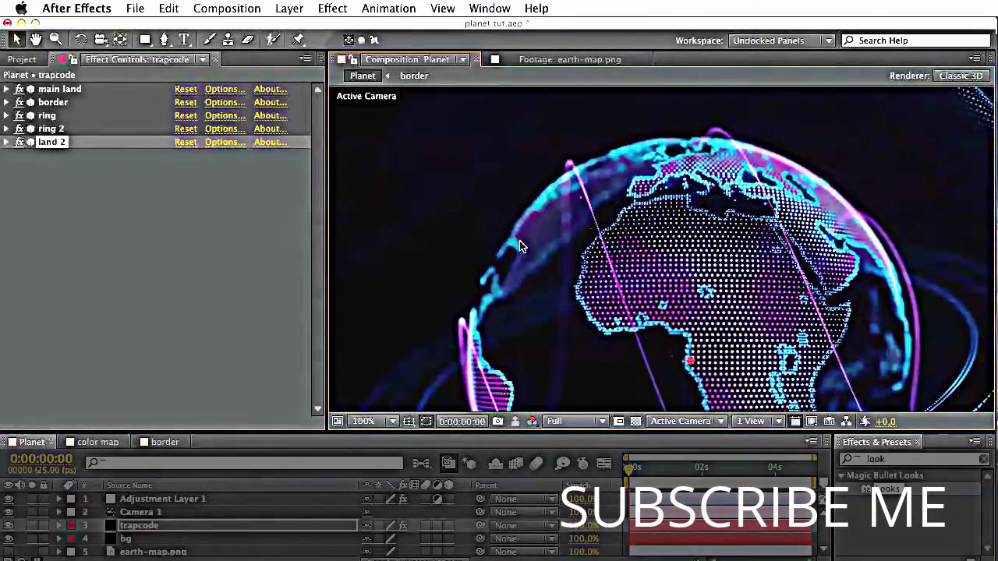
# Pan the viewer to reframe the globe and focus the Effects & Presets search field
pyautogui.press('h')
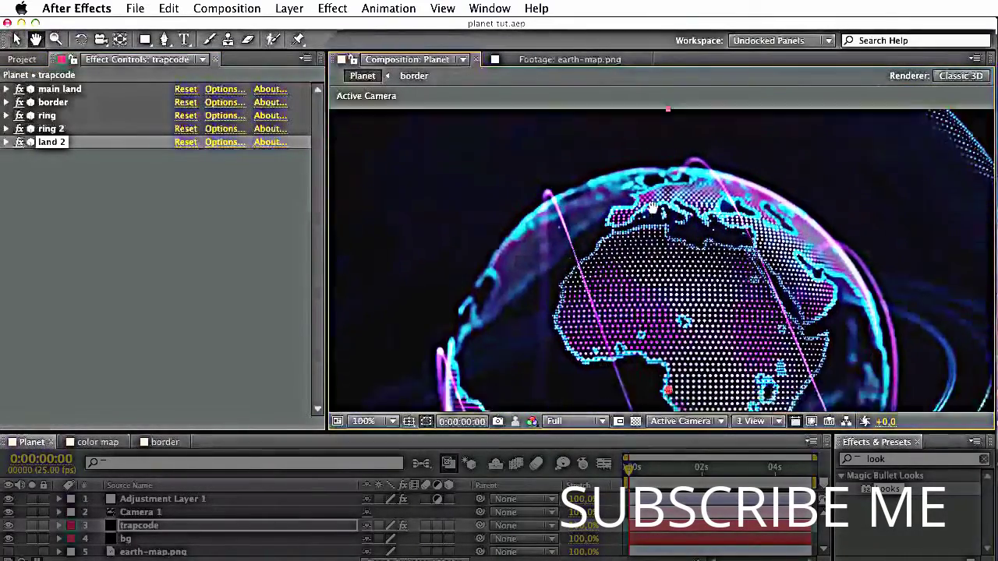
pyautogui.moveTo(513, 300); pyautogui.dragTo(508, 175)
pyautogui.press('v')
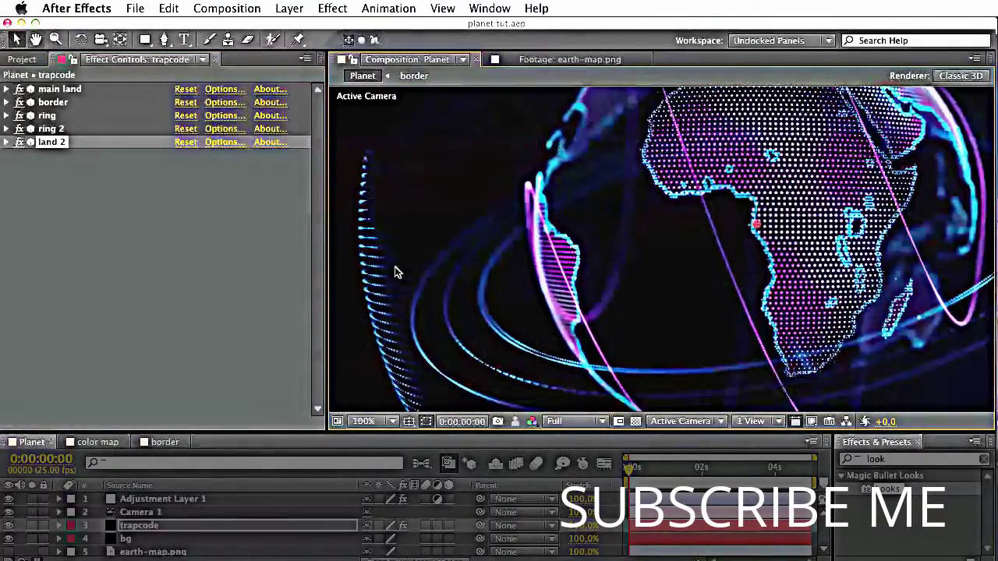
pyautogui.click(877, 459)
# Apply Trapcode Particular via 'partic', rename it 'force line', and preview its burst near 2 s
pyautogui.write('p')
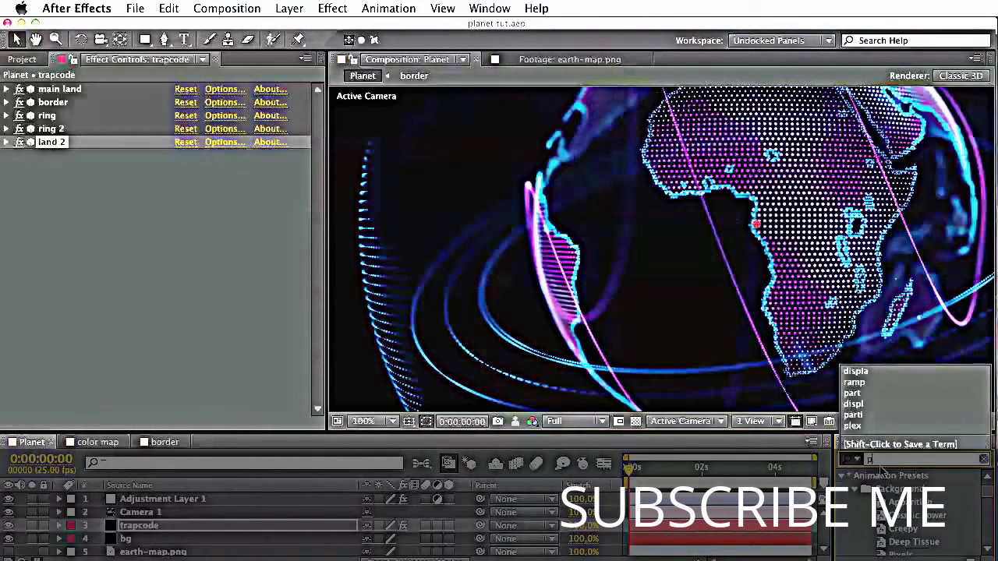
pyautogui.write('arti')
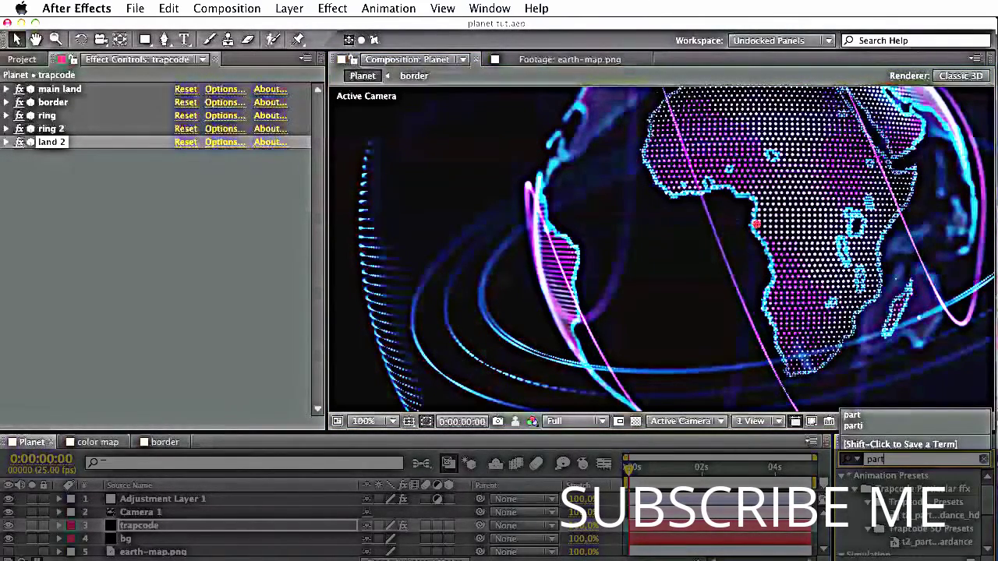
pyautogui.write('c')
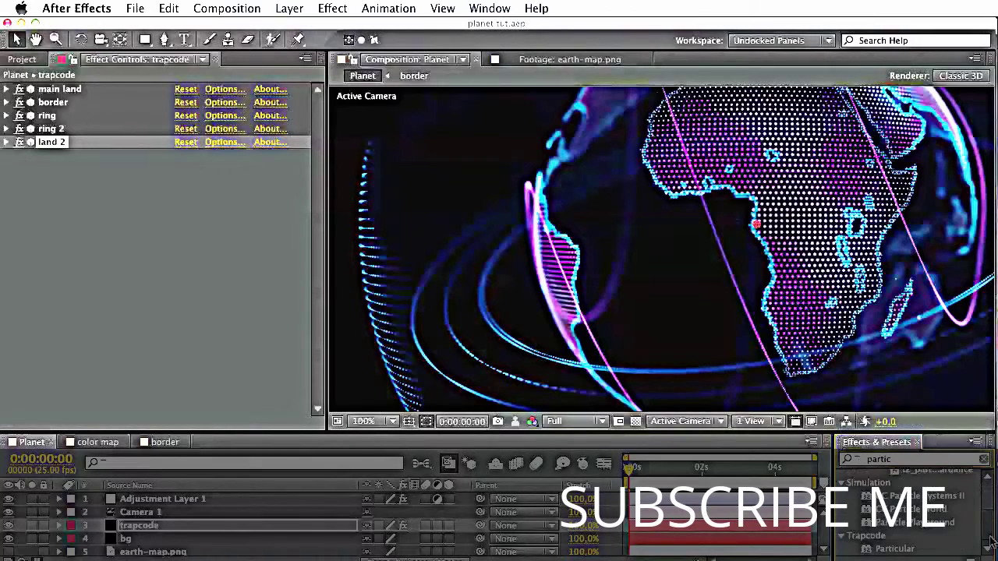
pyautogui.click(283, 385)
pyautogui.moveTo(107, 274); pyautogui.dragTo(107, 273)
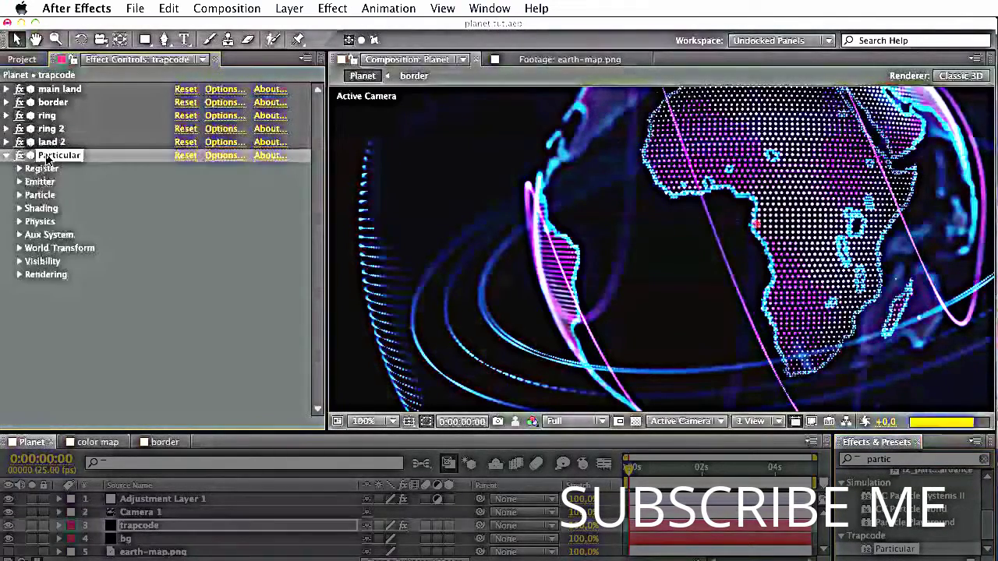
pyautogui.press('Return')
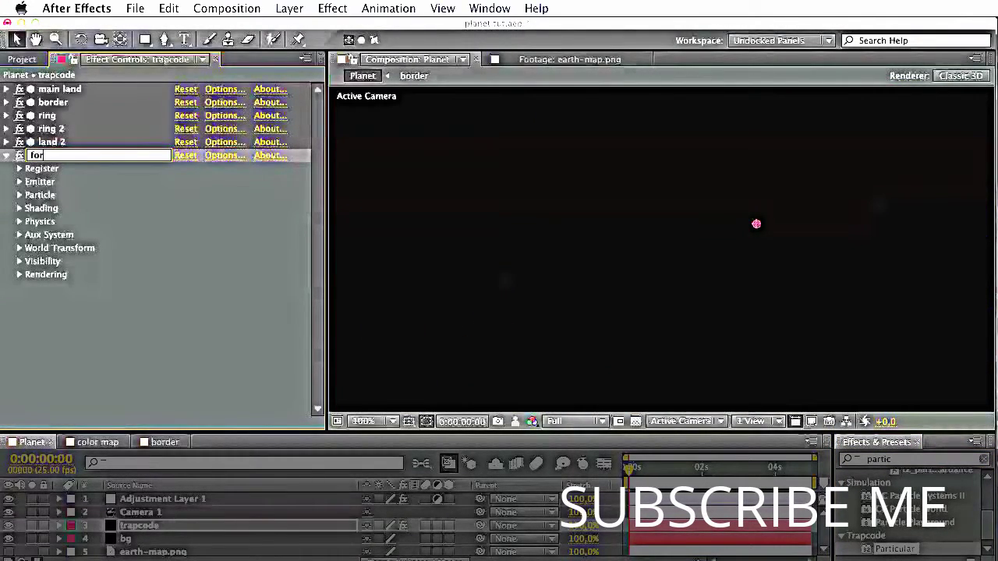
pyautogui.write('line')
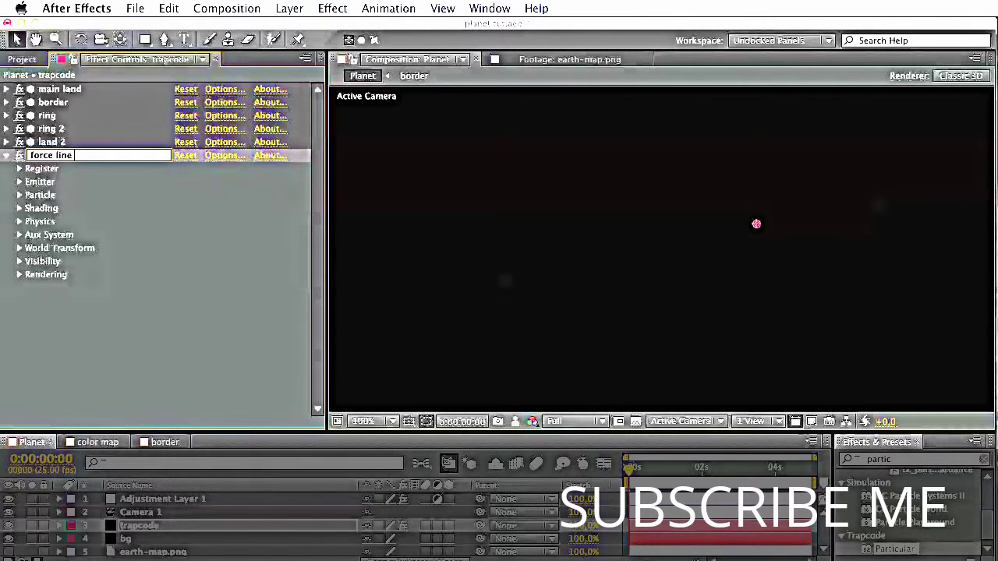
pyautogui.press('Return')
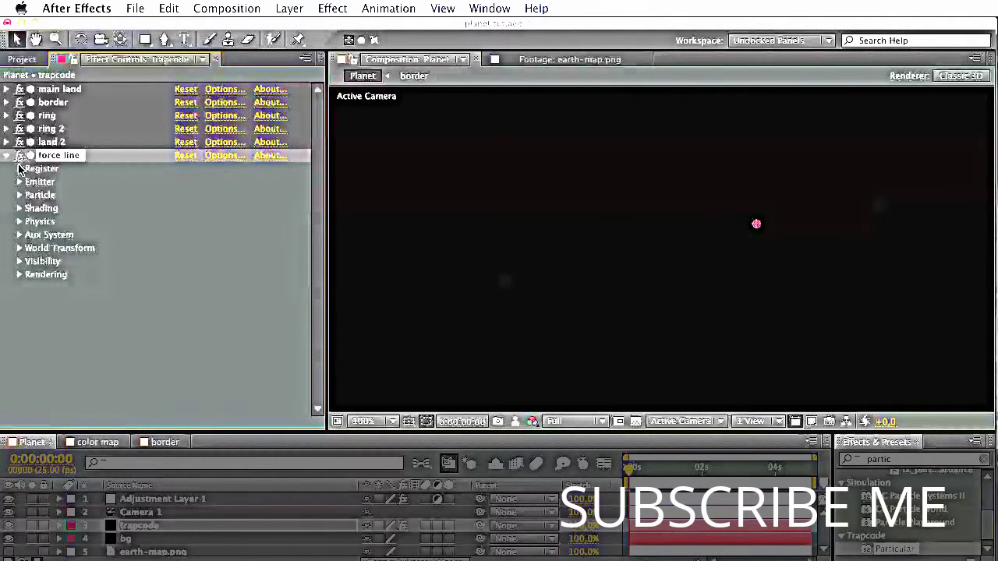
pyautogui.click(19, 181)
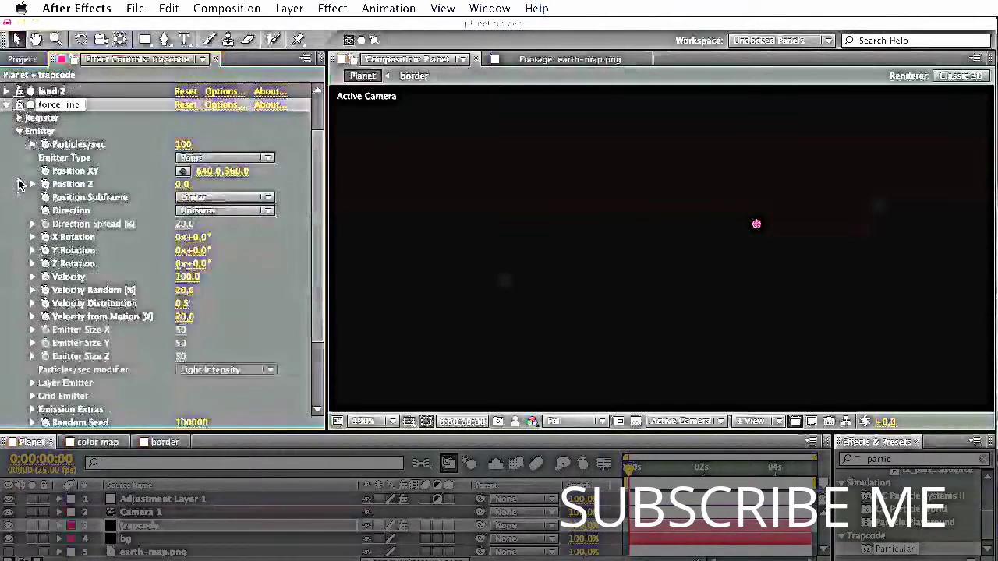
pyautogui.moveTo(631, 467); pyautogui.dragTo(713, 468)
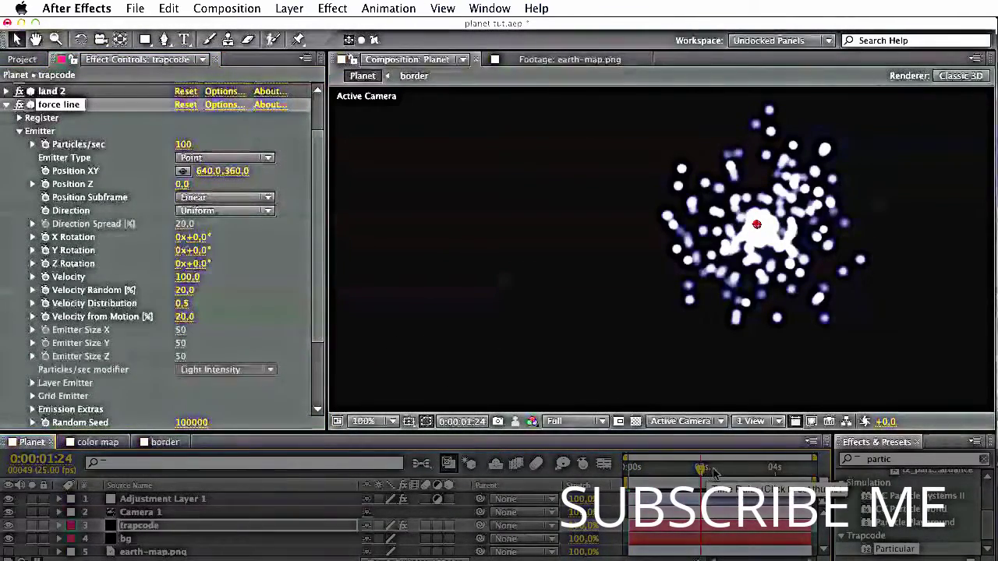
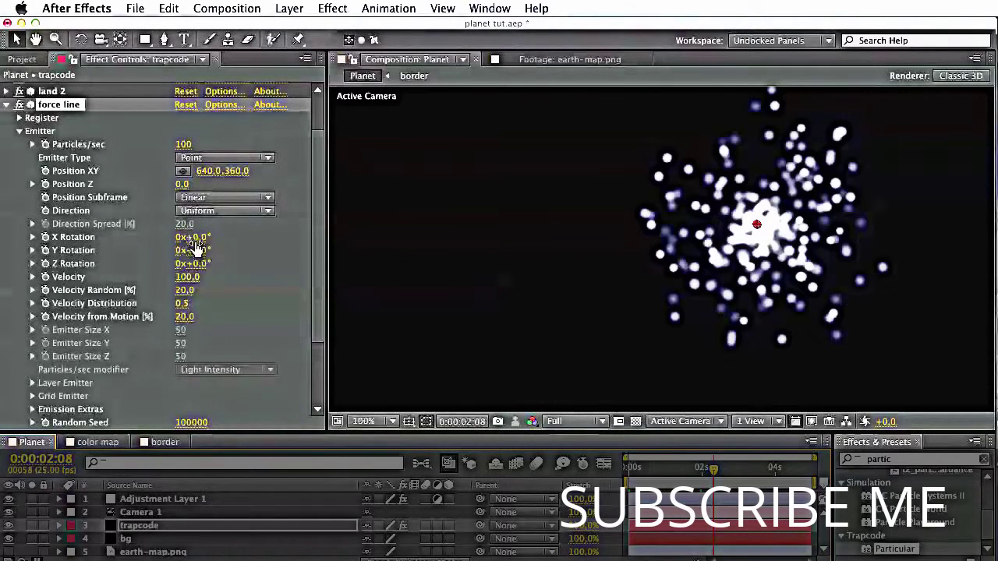
# Set the Emitter Velocity to 350 and Velocity Random to 0
pyautogui.click(188, 278)
pyautogui.write('350')
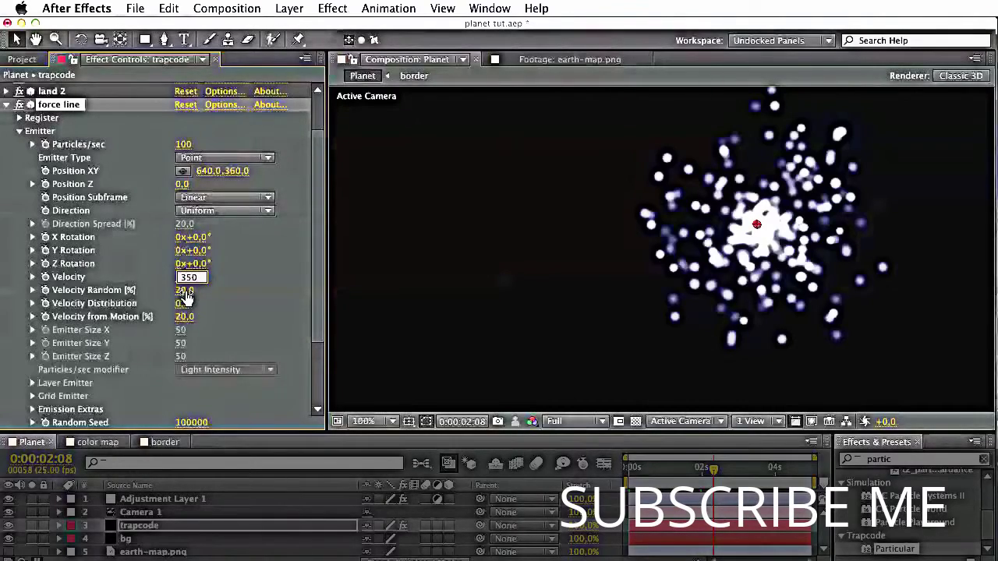
pyautogui.click(185, 291)
pyautogui.write('0')
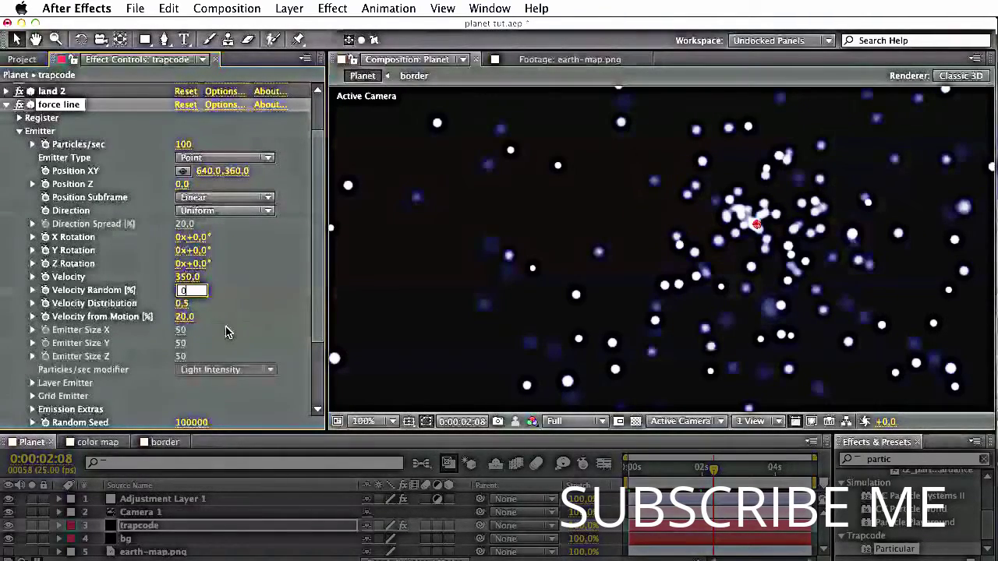
pyautogui.click(226, 333)
pyautogui.scroll(-5, 117, 327)
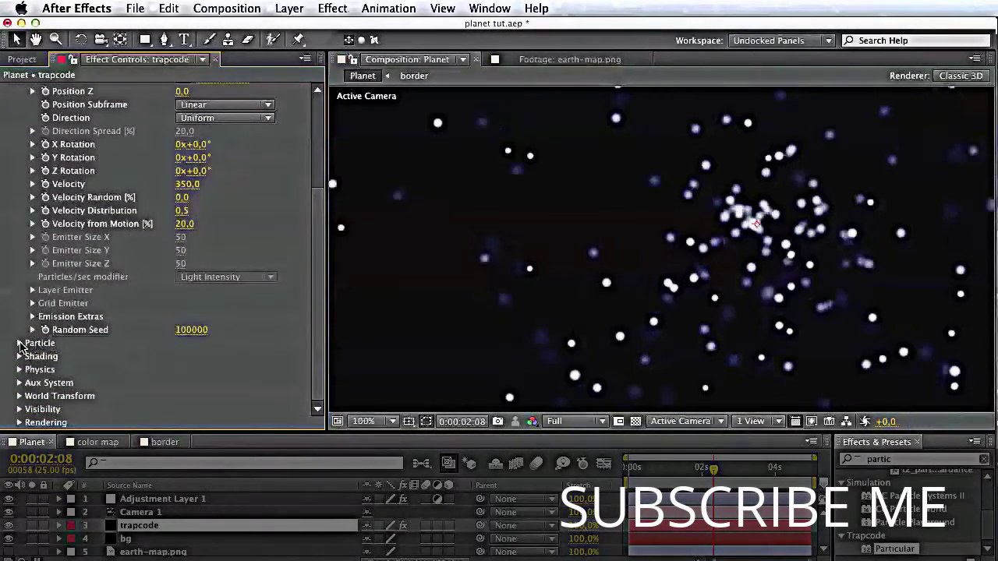
# Under Particle, set the particle colour to cyan and Life to 2 seconds
pyautogui.click(20, 343)
pyautogui.scroll(-5, 35, 340)
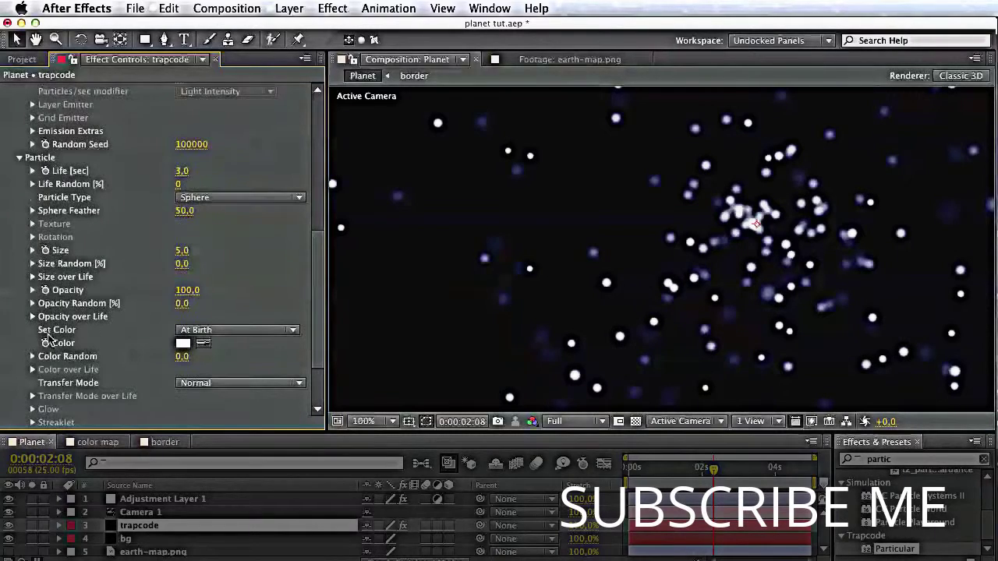
pyautogui.click(183, 345)
pyautogui.click(859, 423)
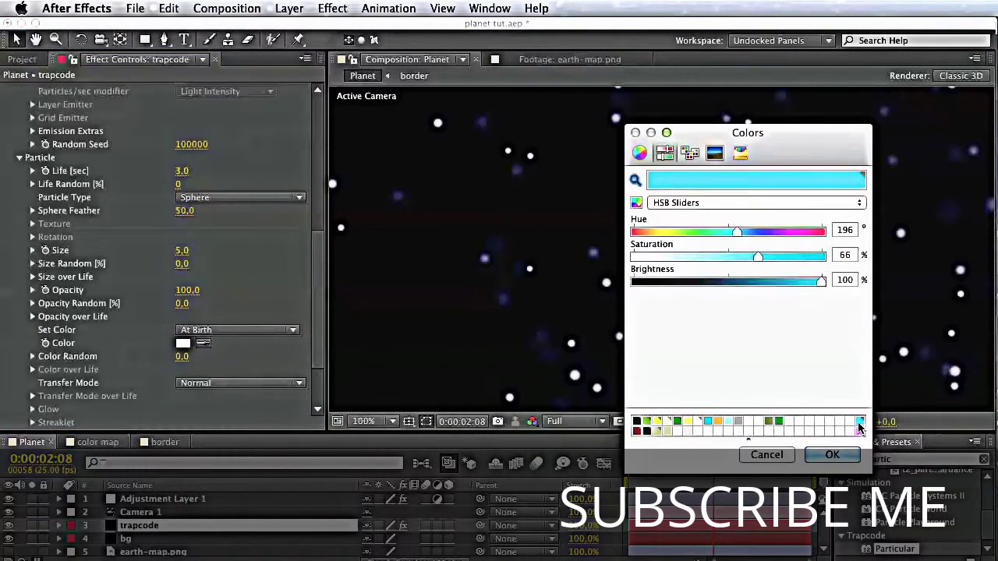
pyautogui.click(831, 454)
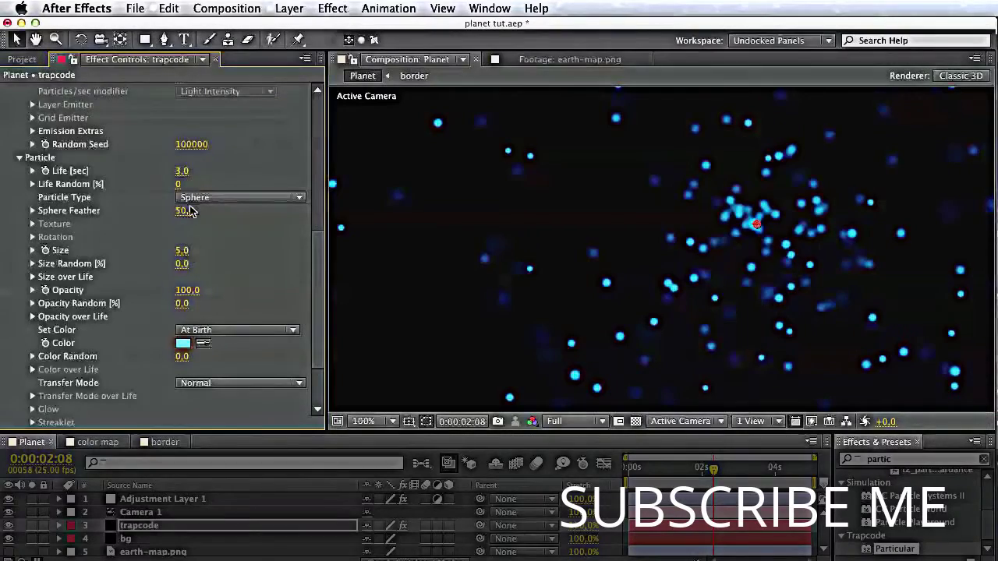
pyautogui.click(187, 175)
pyautogui.write('2')
pyautogui.press('Return')
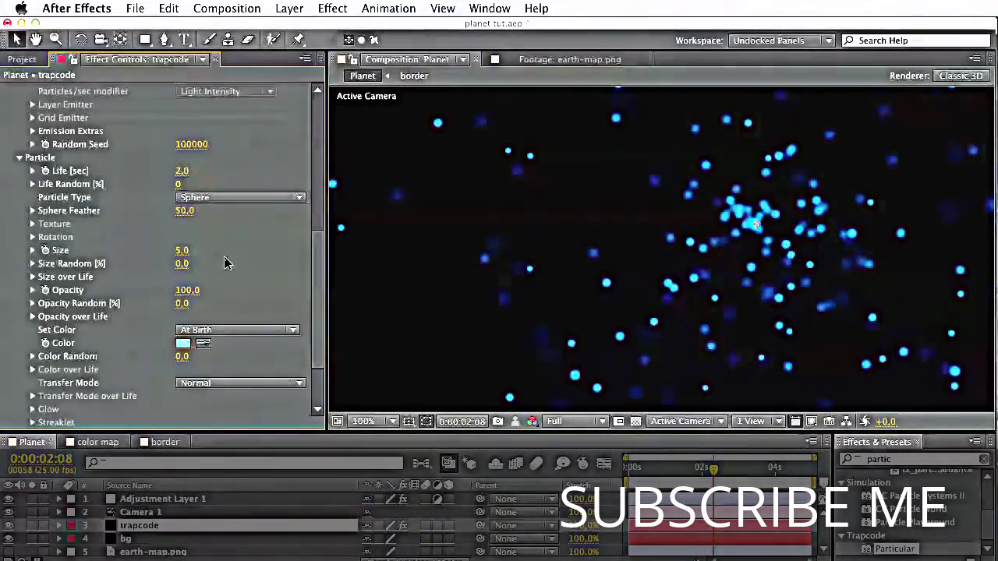
# Set the particle Size to 0
pyautogui.scroll(-1, 225, 259)
pyautogui.scroll(-2, 226, 226)
pyautogui.scroll(-1, 223, 208)
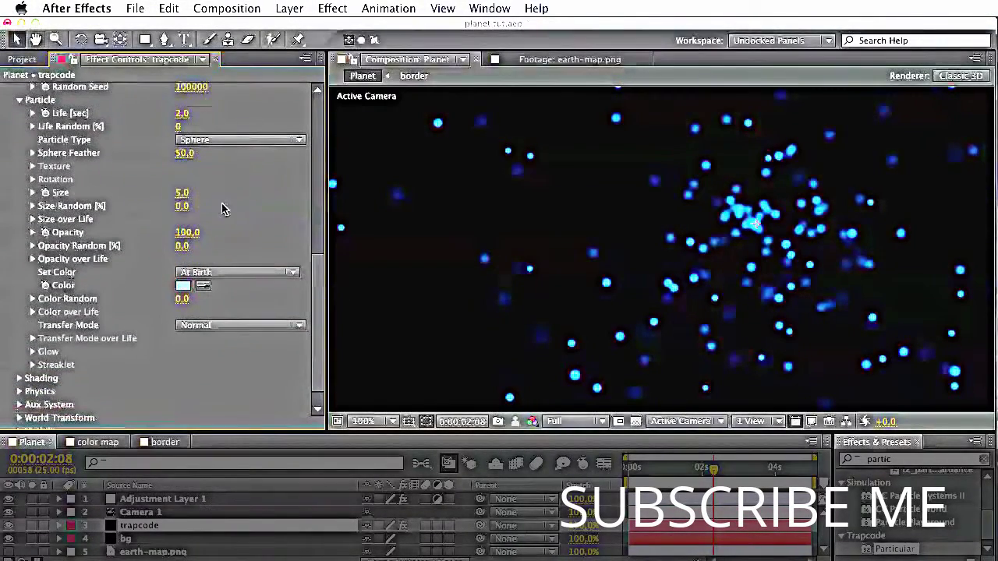
pyautogui.click(181, 192)
pyautogui.write('0')
pyautogui.press('Return')
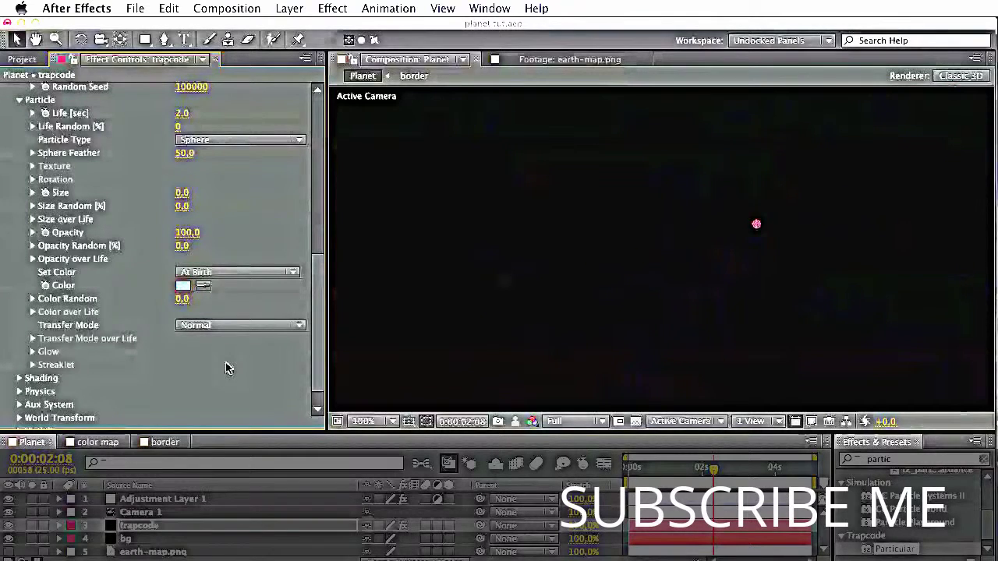
pyautogui.scroll(-1, 230, 307)
pyautogui.press('v')
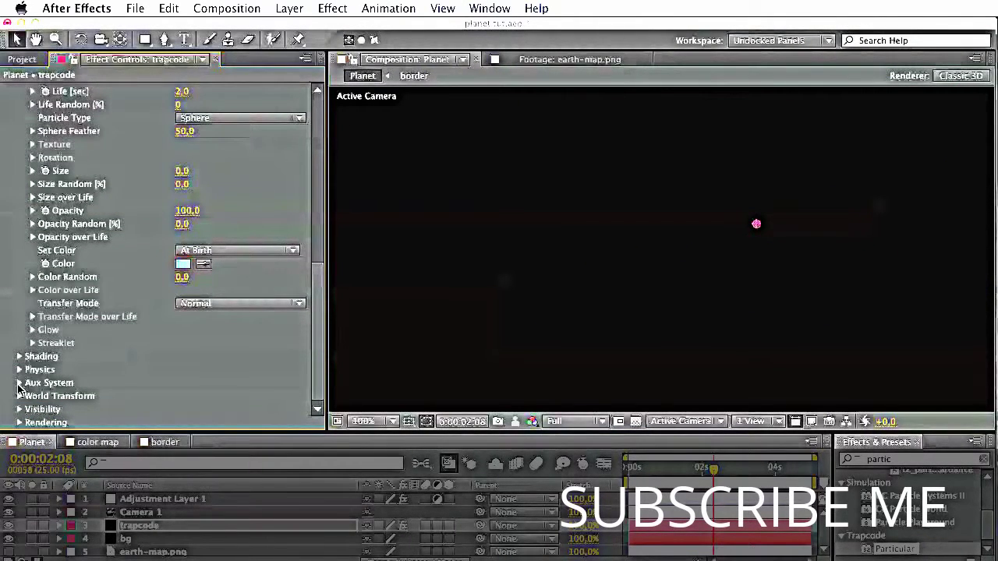
# Set the Aux System to emit continuously
pyautogui.click(19, 383)
pyautogui.scroll(-10, 19, 383)
pyautogui.click(204, 184)
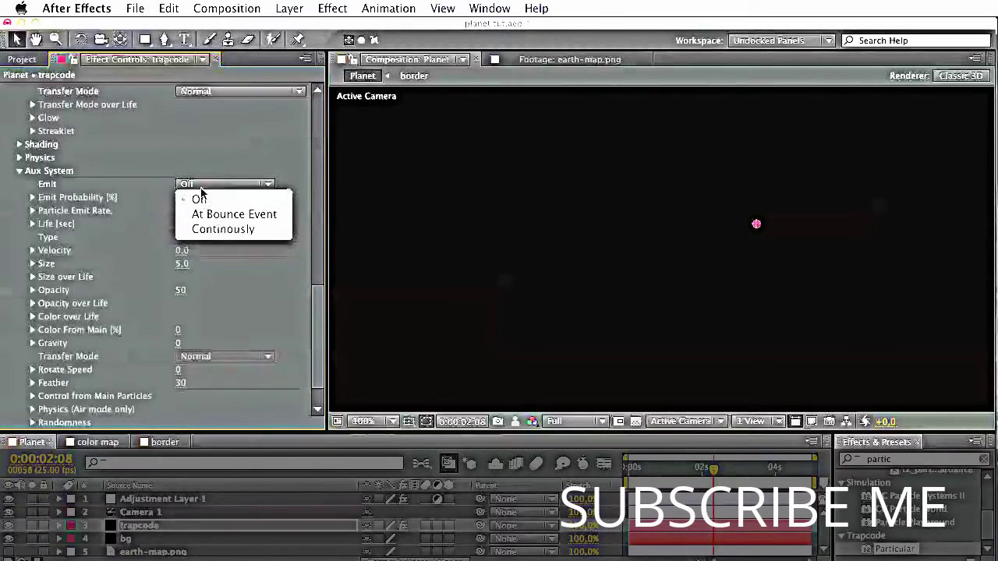
pyautogui.click(204, 229)
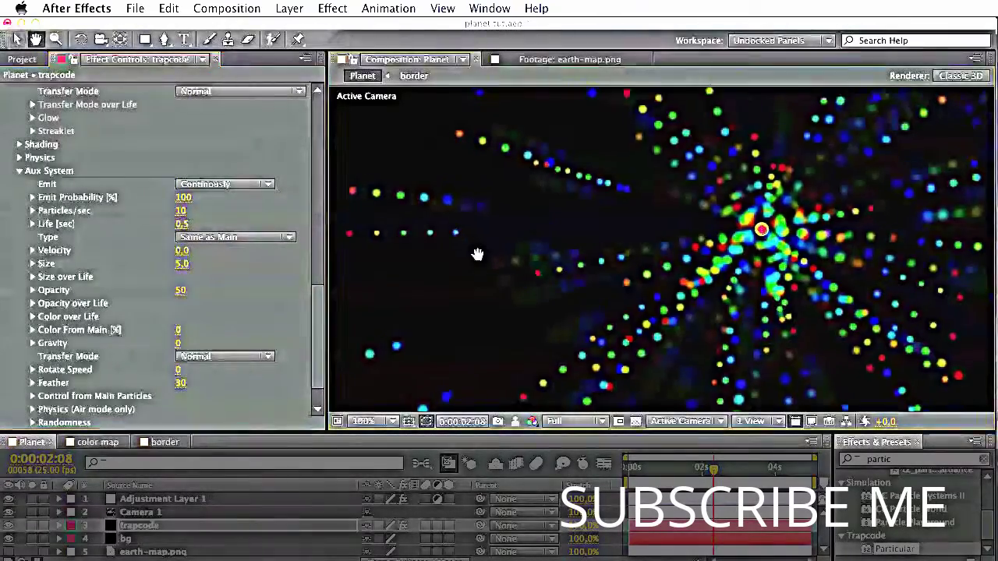
pyautogui.scroll(-3, 22, 418)
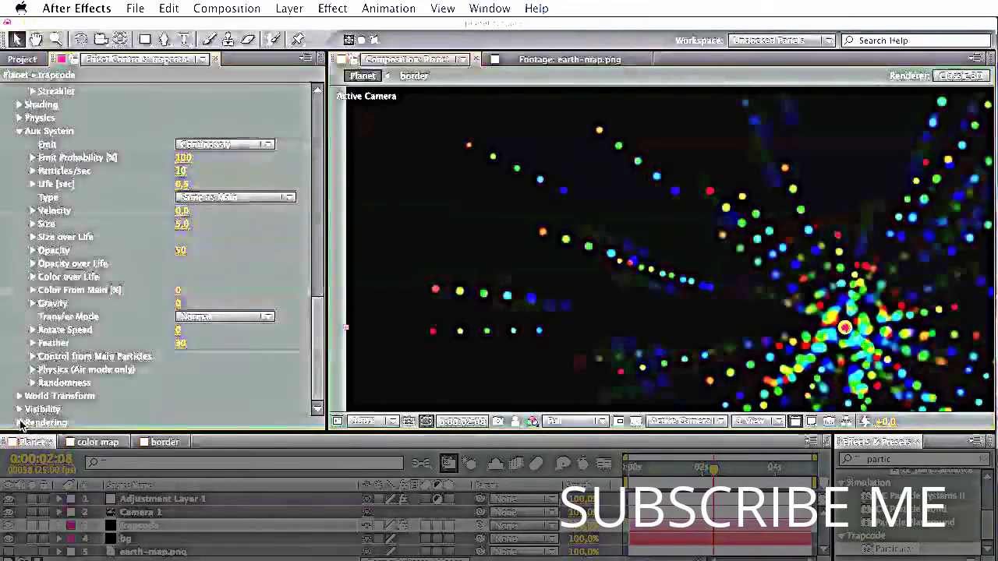
# Set the Rendering Transfer Mode to Normal and frame the globe
pyautogui.click(19, 422)
pyautogui.scroll(-5, 22, 419)
pyautogui.click(202, 396)
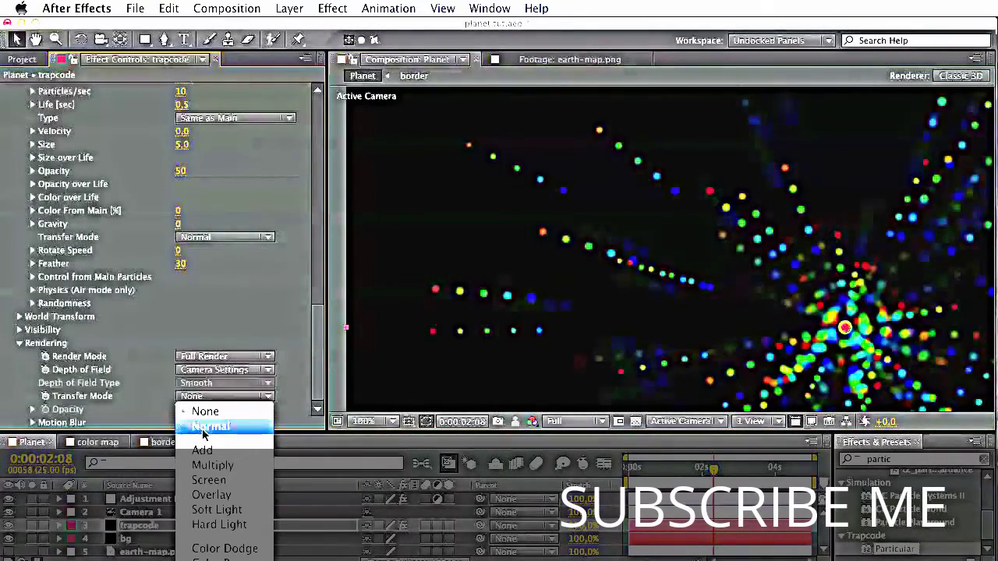
pyautogui.click(211, 425)
pyautogui.press('h')
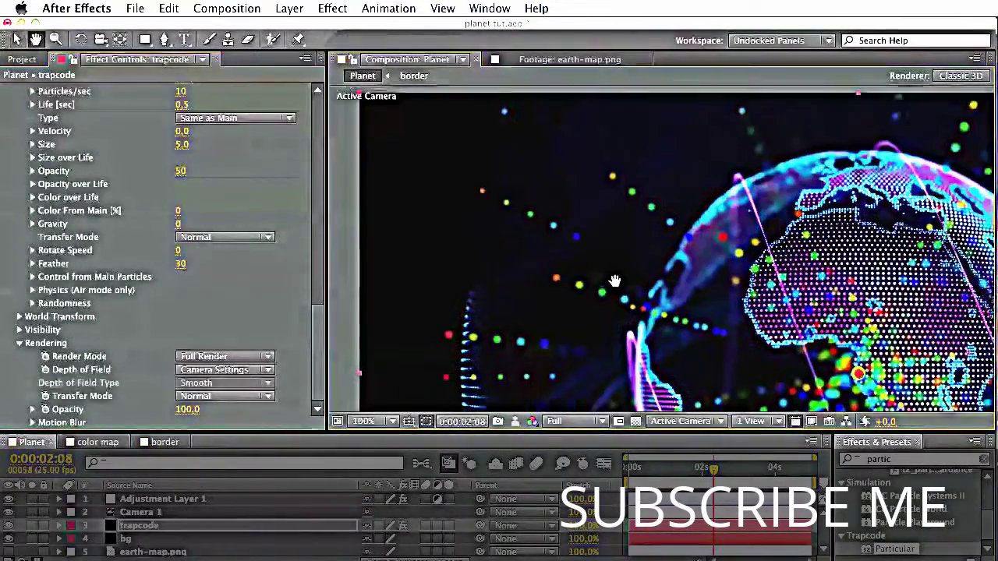
pyautogui.moveTo(589, 254)
pyautogui.mouseDown()
pyautogui.moveTo(559, 125)
pyautogui.moveTo(528, 152)
pyautogui.mouseUp()
pyautogui.press('v')
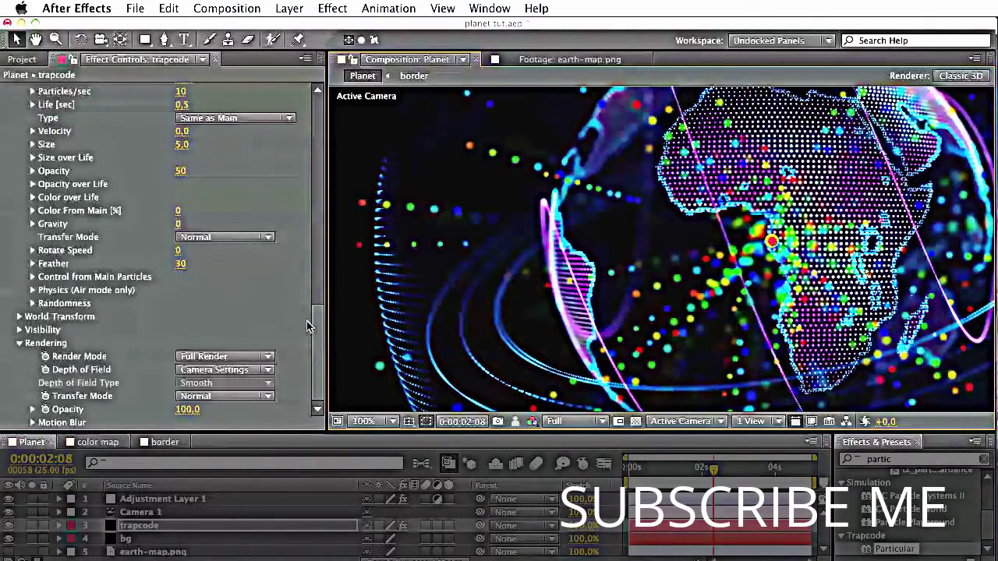
pyautogui.moveTo(318, 320); pyautogui.dragTo(319, 122)
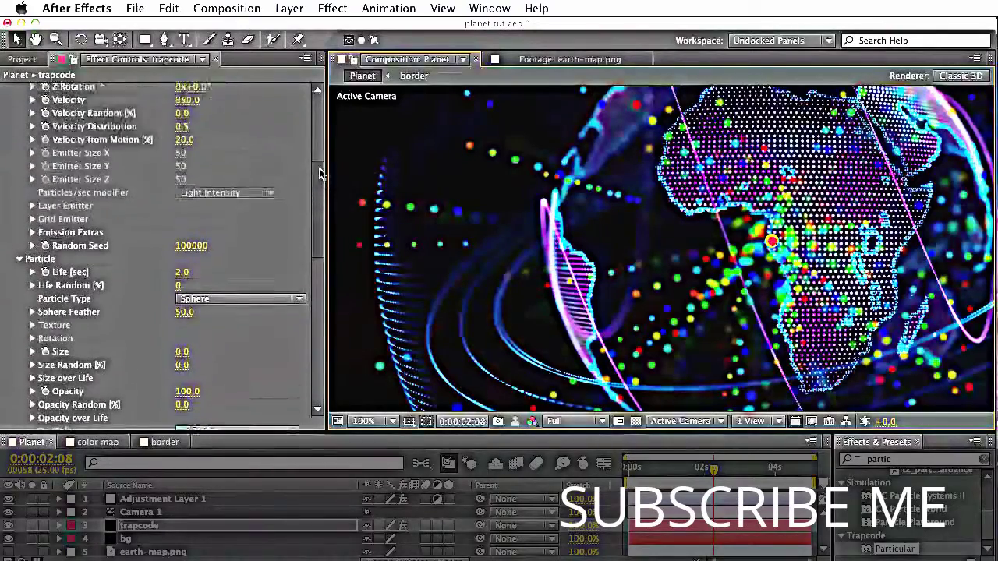
# Lower the Emitter Velocity to 300
pyautogui.click(190, 253)
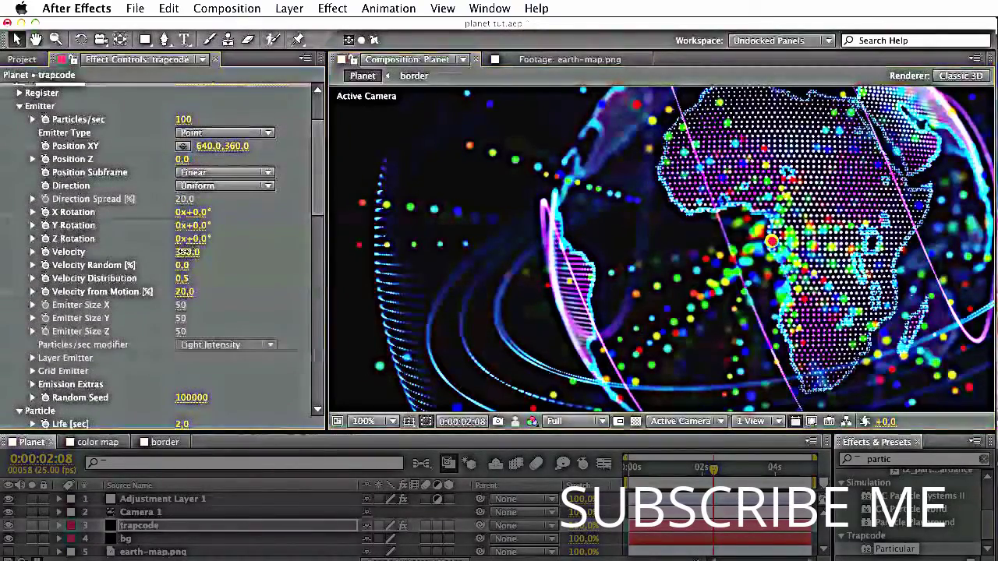
pyautogui.write('150')
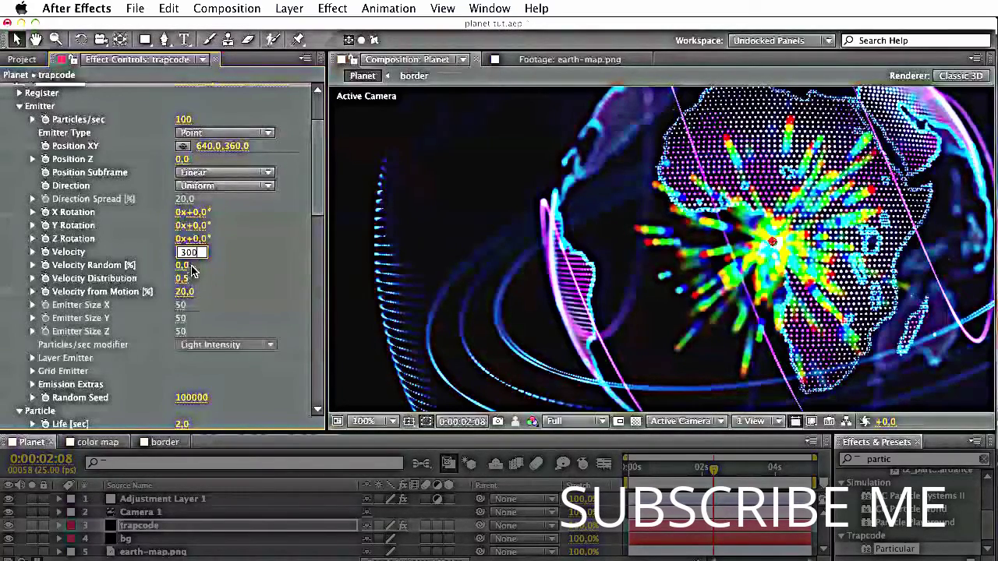
pyautogui.press('Return')
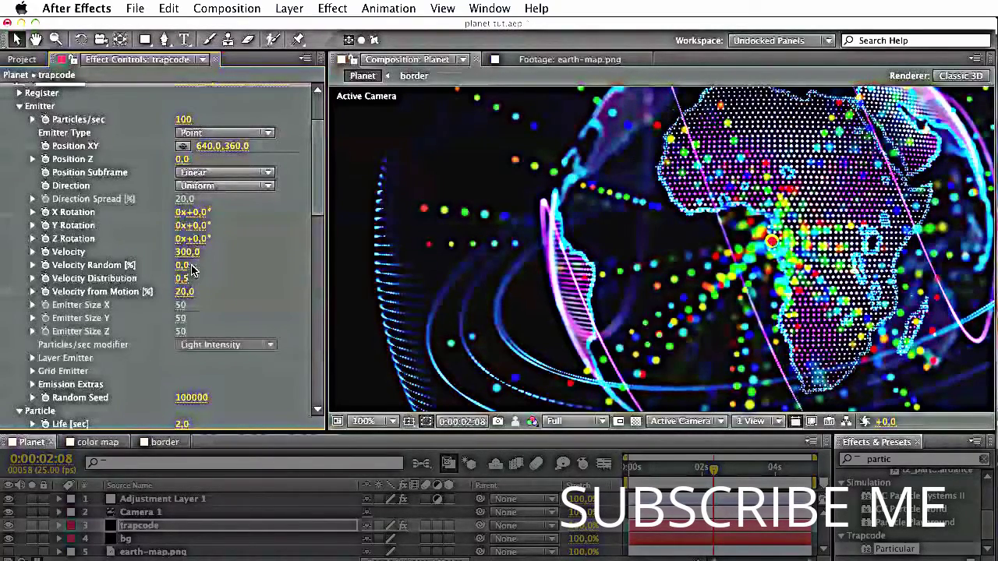
pyautogui.scroll(-3, 241, 298)
pyautogui.scroll(-4, 242, 297)
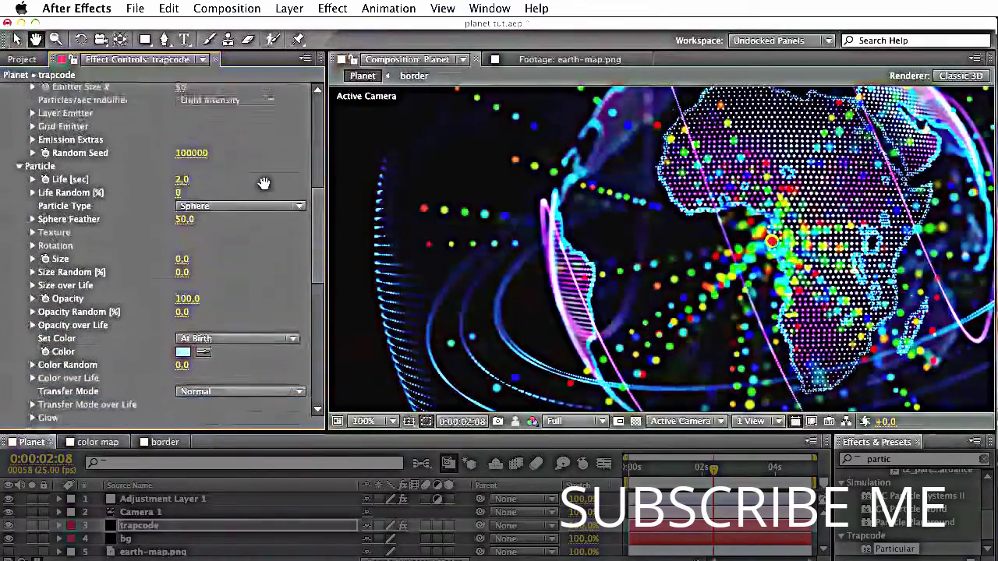
pyautogui.scroll(-2, 238, 257)
pyautogui.scroll(-5, 127, 229)
pyautogui.scroll(-2, 116, 161)
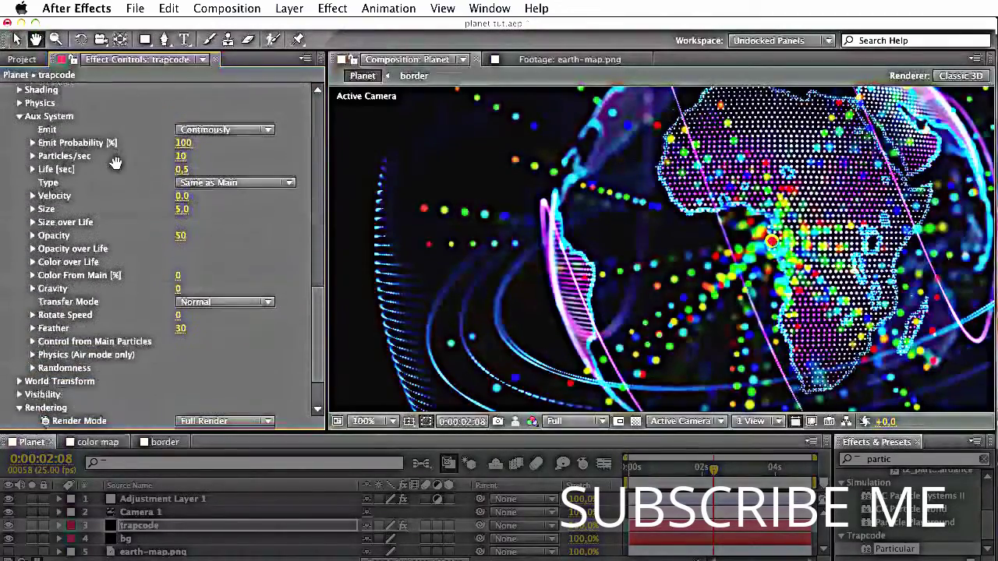
# Give aux particles life 1, 100 per second, size 1, shrinking over life
pyautogui.click(182, 169)
pyautogui.write('1')
pyautogui.press('Return')
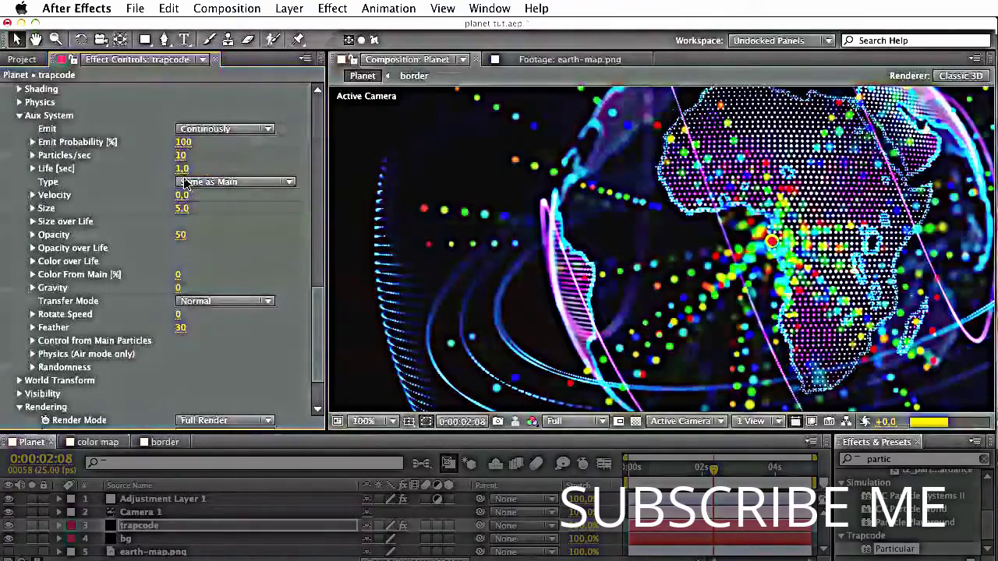
pyautogui.click(180, 155)
pyautogui.write('100')
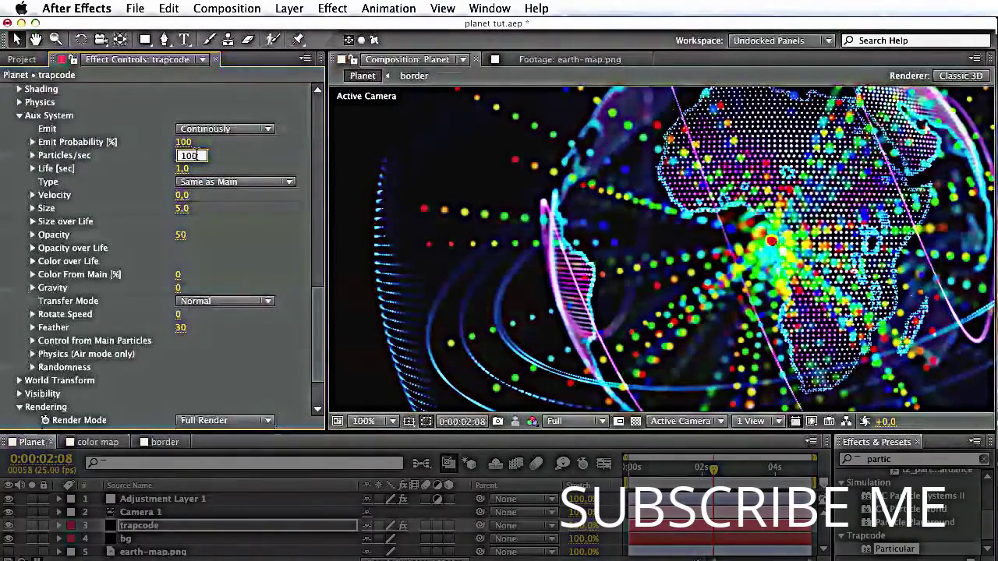
pyautogui.press('Return')
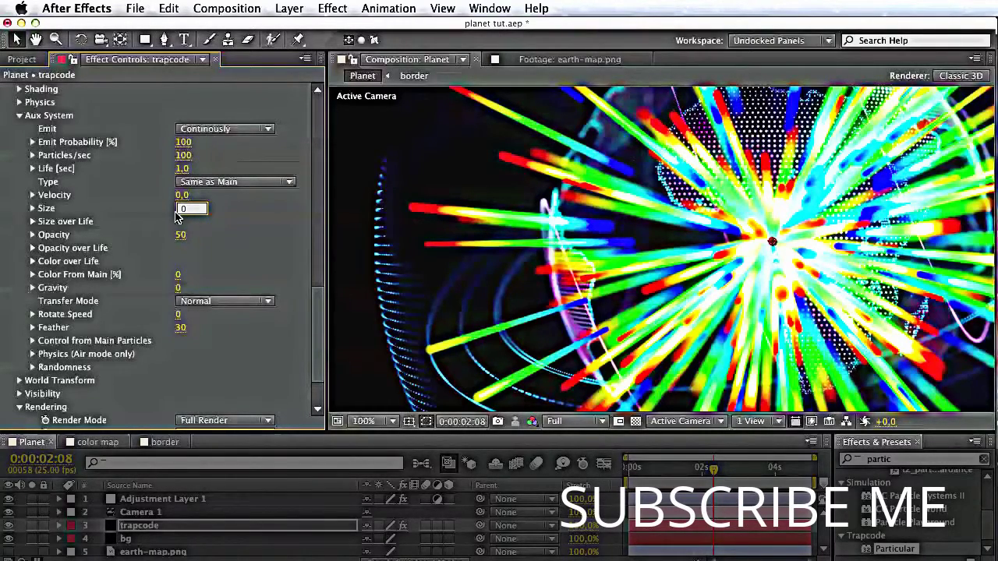
pyautogui.write('1')
pyautogui.press('Return')
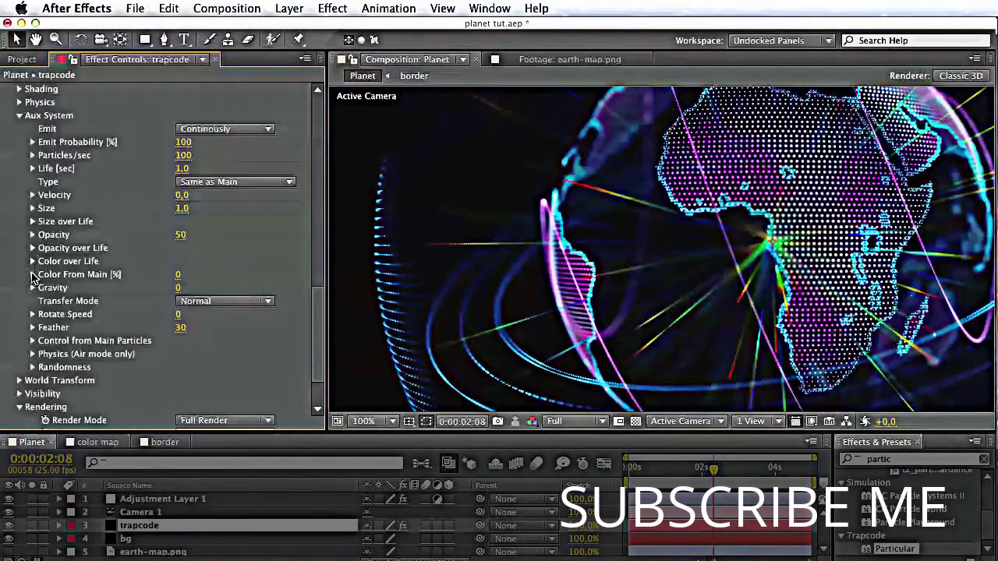
pyautogui.click(33, 222)
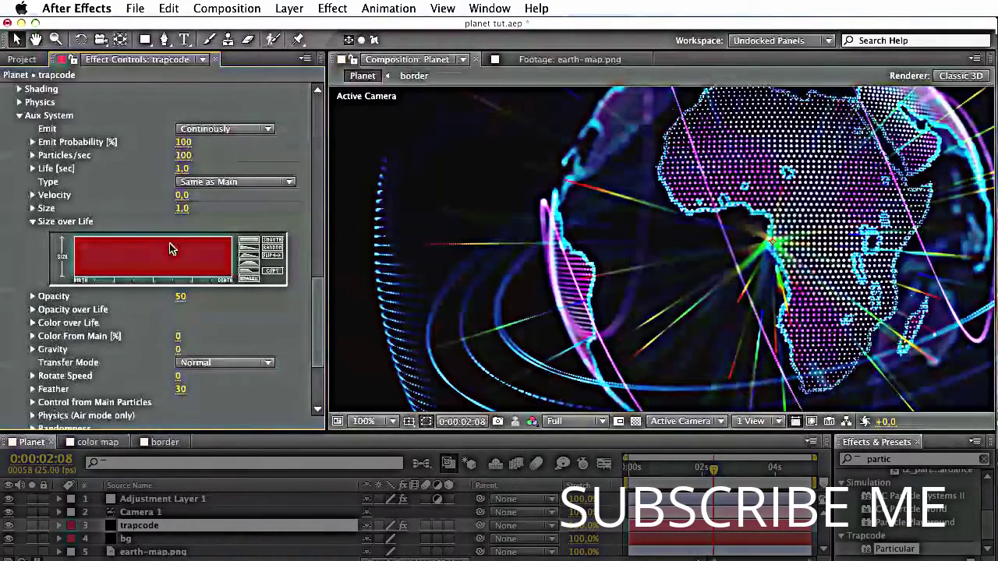
pyautogui.click(243, 251)
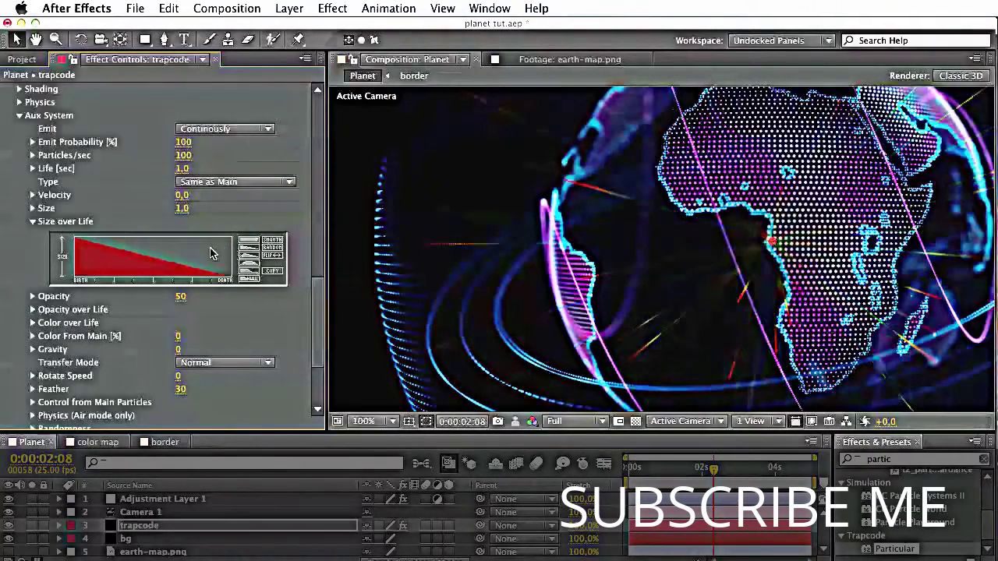
pyautogui.click(33, 223)
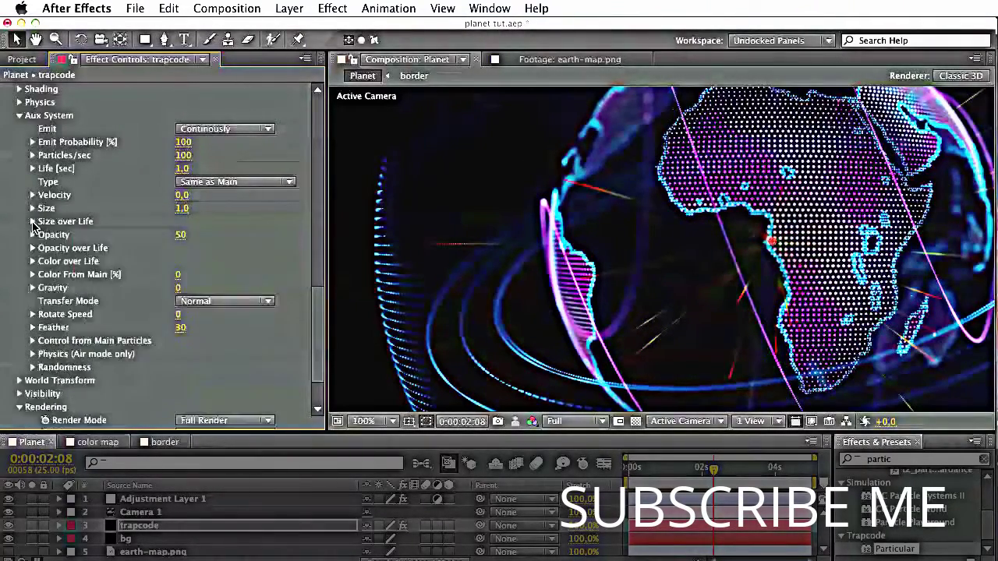
# Set aux trail Opacity 100, Feather 100 and Start Emit at 50%
pyautogui.click(181, 235)
pyautogui.write('100')
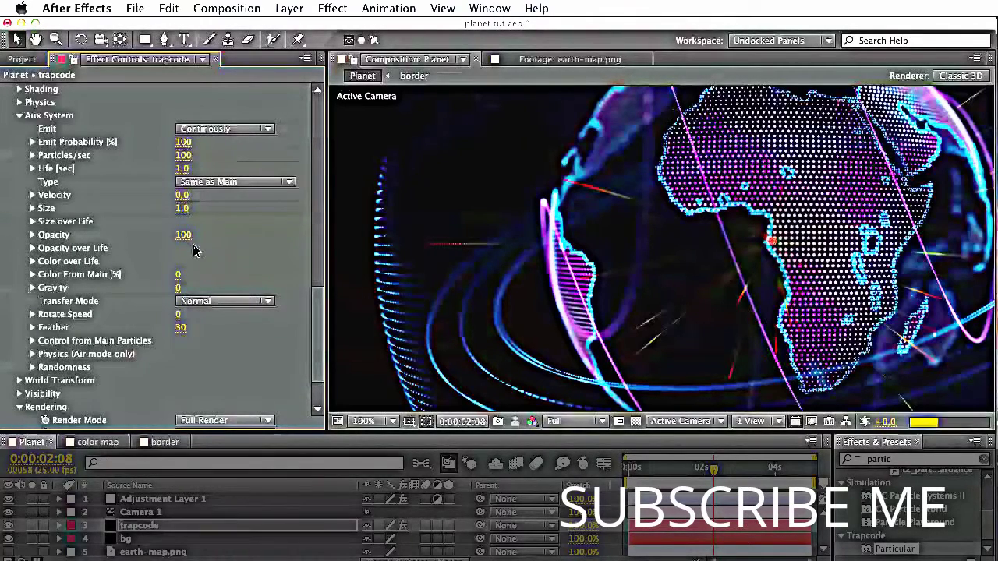
pyautogui.press('Return')
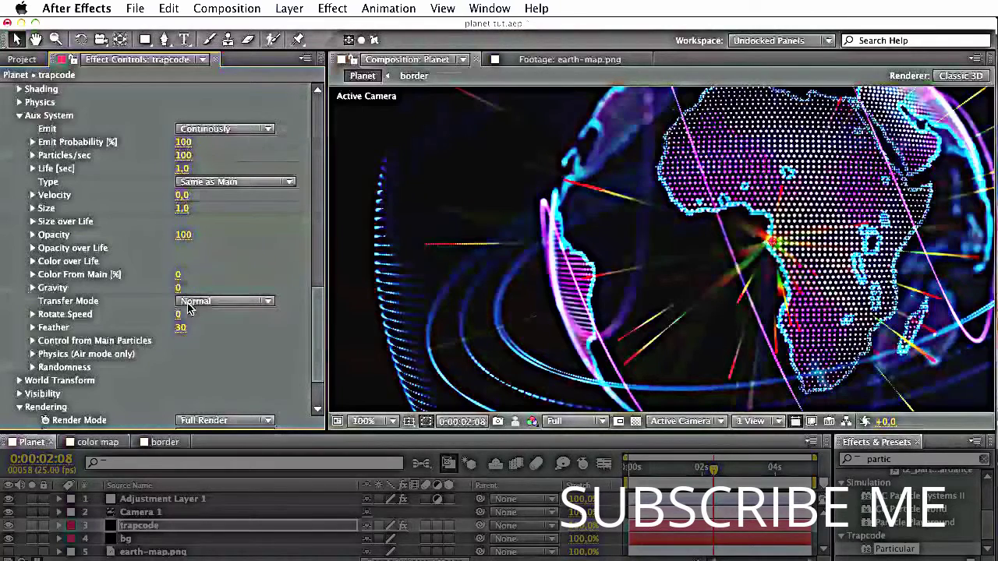
pyautogui.click(182, 328)
pyautogui.write('100')
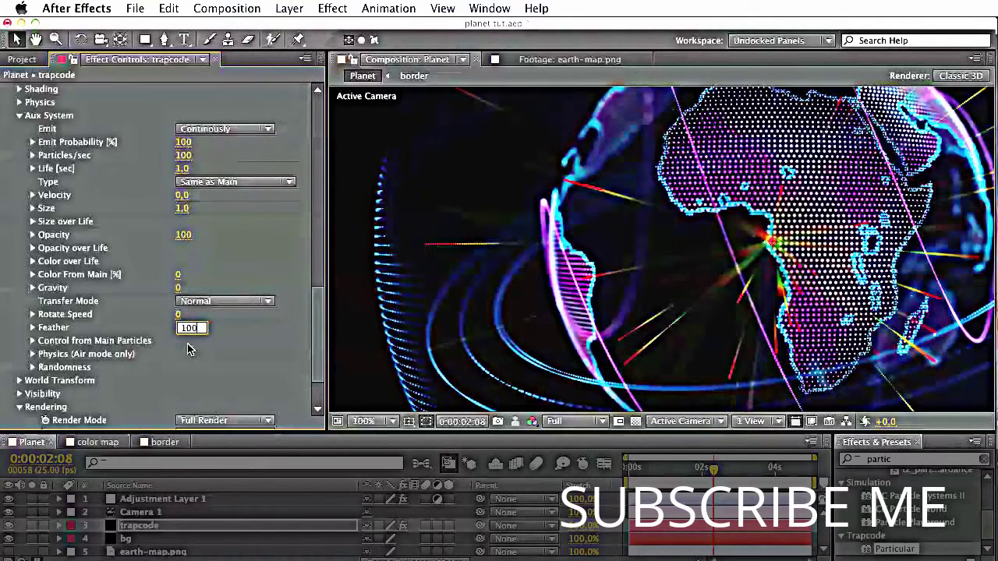
pyautogui.press('Return')
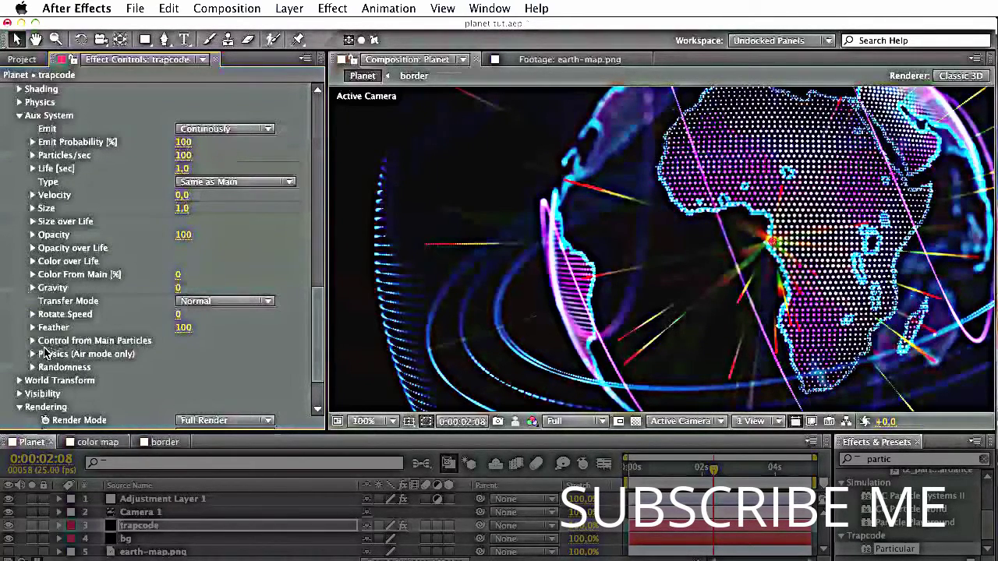
pyautogui.click(32, 342)
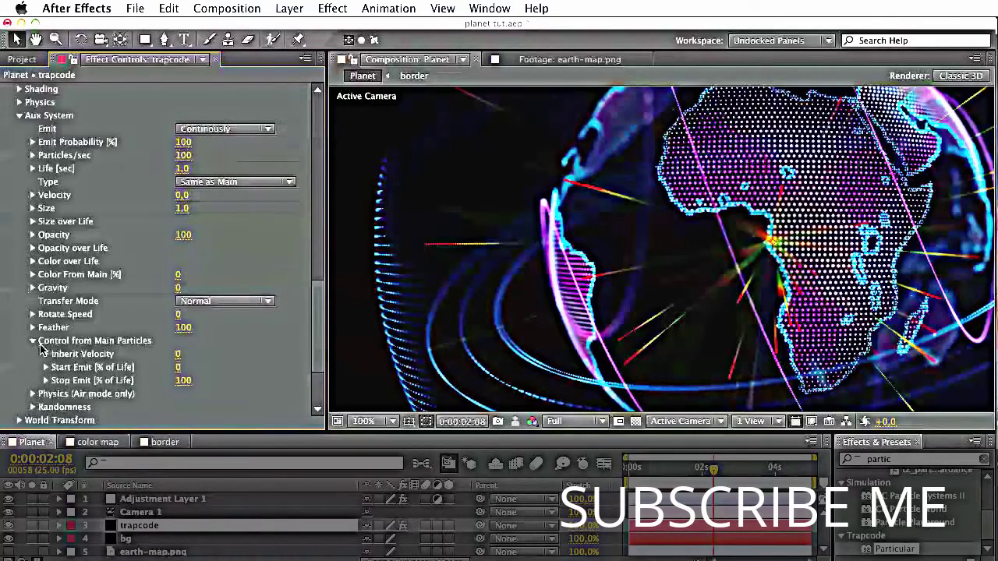
pyautogui.click(178, 367)
pyautogui.write('50')
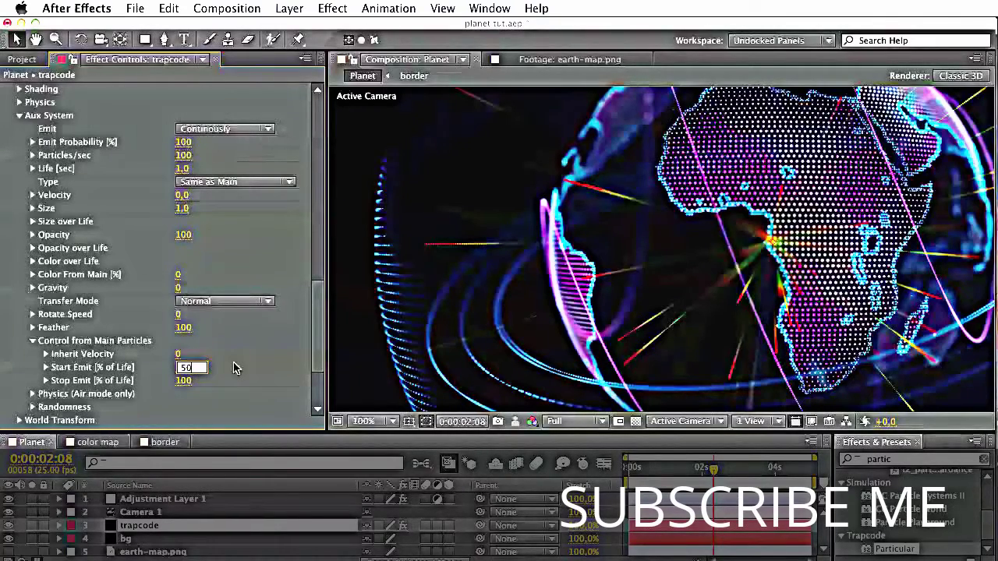
pyautogui.press('Return')
# Set the Emitter Velocity to 350
pyautogui.moveTo(556, 300); pyautogui.dragTo(712, 291)
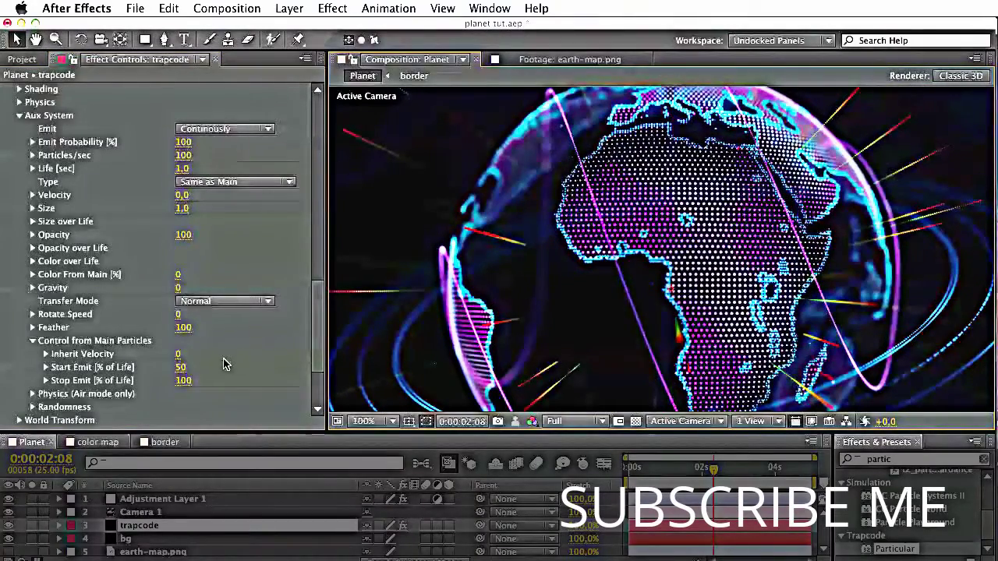
pyautogui.scroll(2, 218, 281)
pyautogui.scroll(5, 218, 258)
pyautogui.scroll(2, 220, 244)
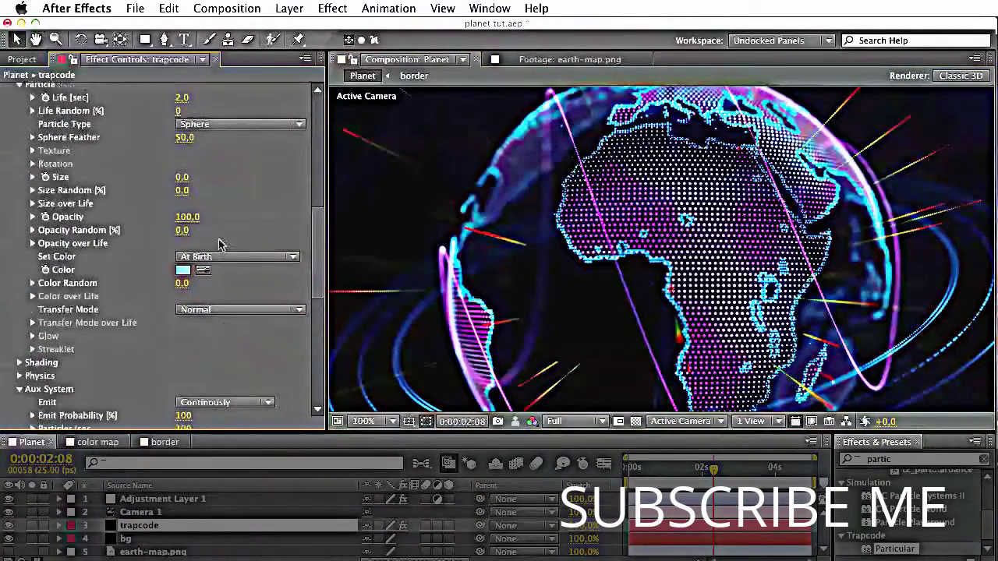
pyautogui.scroll(2, 220, 234)
pyautogui.scroll(5, 219, 191)
pyautogui.scroll(2, 224, 320)
pyautogui.scroll(2, 224, 321)
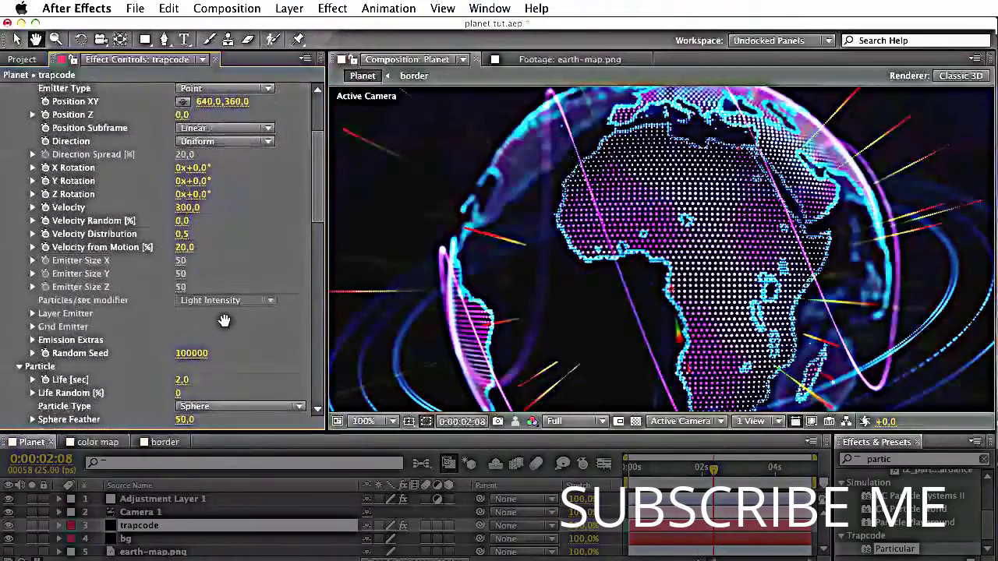
pyautogui.scroll(3, 224, 320)
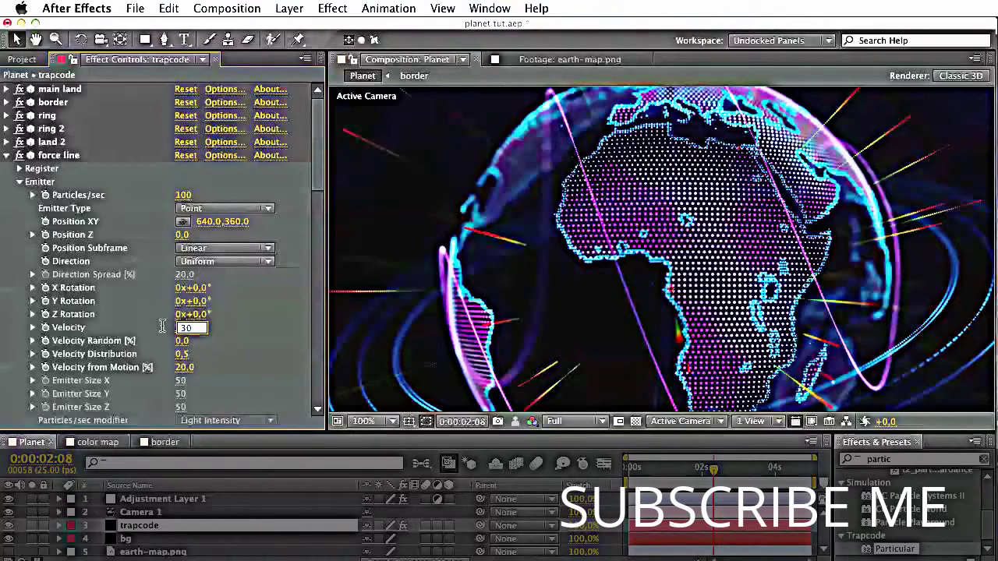
pyautogui.write('700/2')
pyautogui.press('Return')
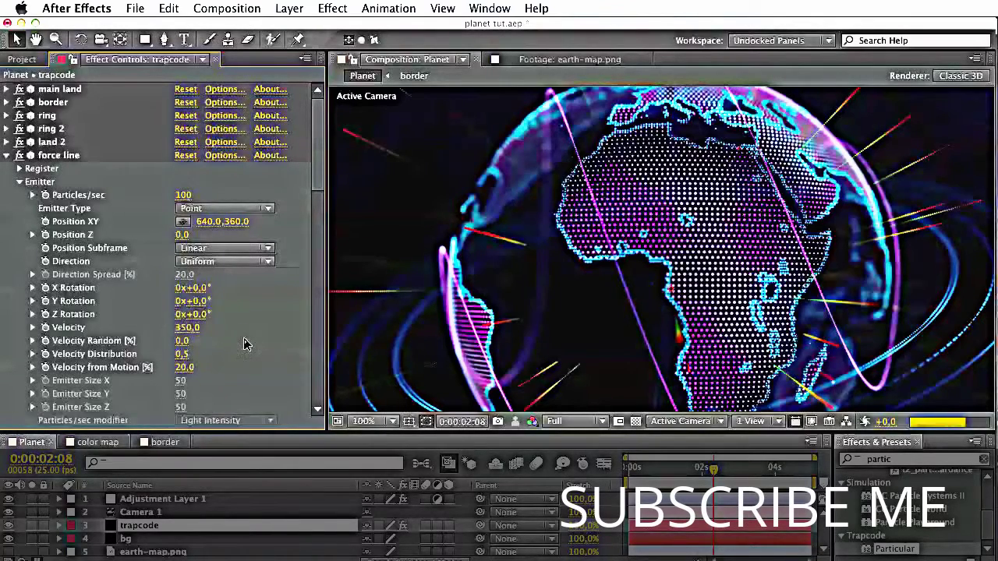
# Try a particle Life of 1.8 seconds
pyautogui.press('space')
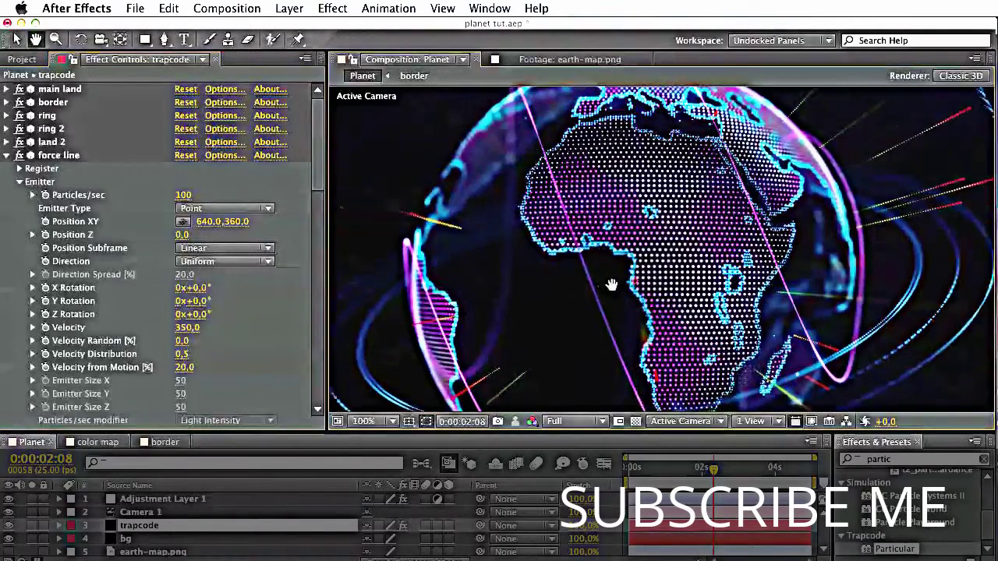
pyautogui.moveTo(799, 280); pyautogui.dragTo(844, 290)
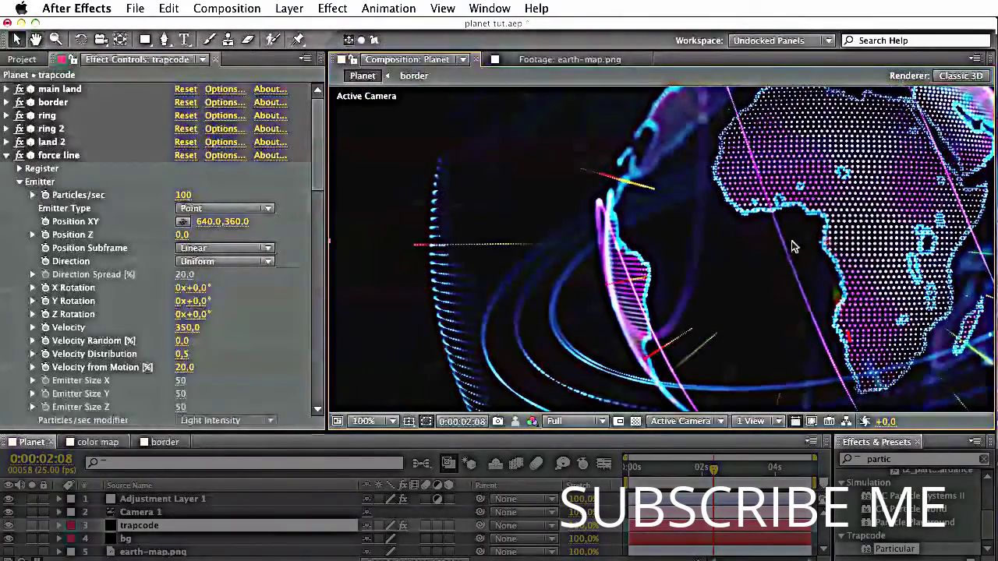
pyautogui.scroll(-1, 257, 288)
pyautogui.scroll(-5, 223, 296)
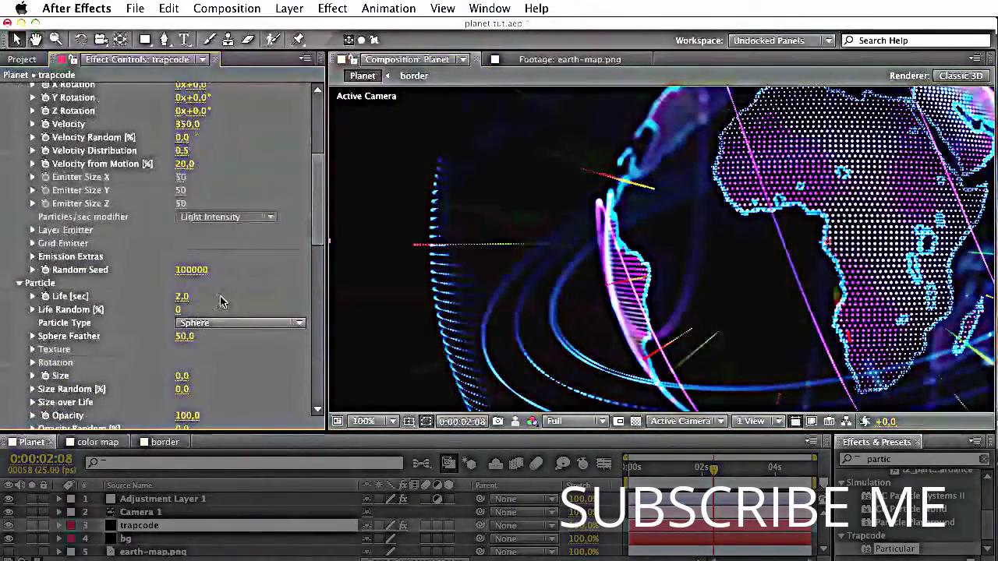
pyautogui.scroll(-3, 210, 234)
pyautogui.click(184, 188)
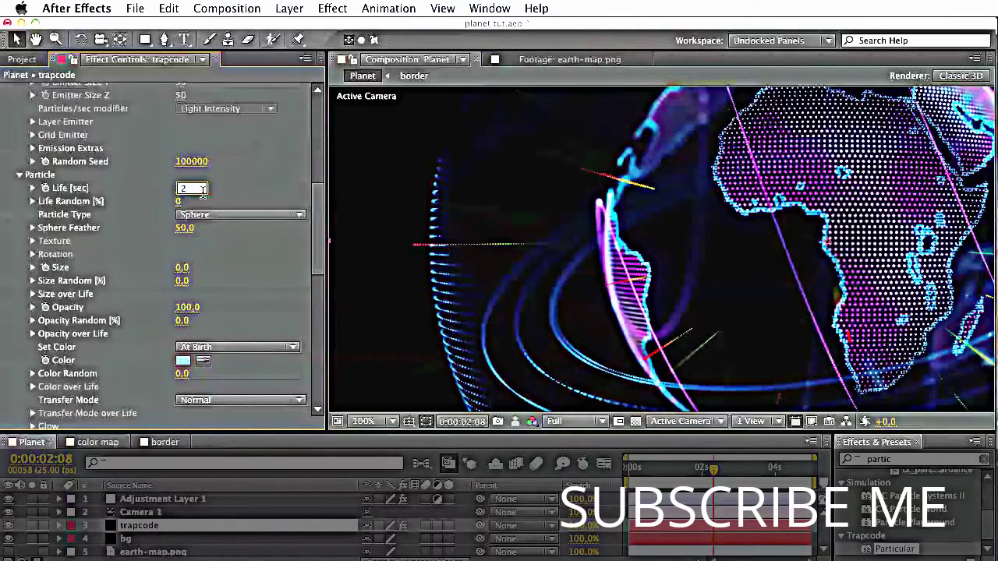
pyautogui.write('1,8')
pyautogui.press('Return')
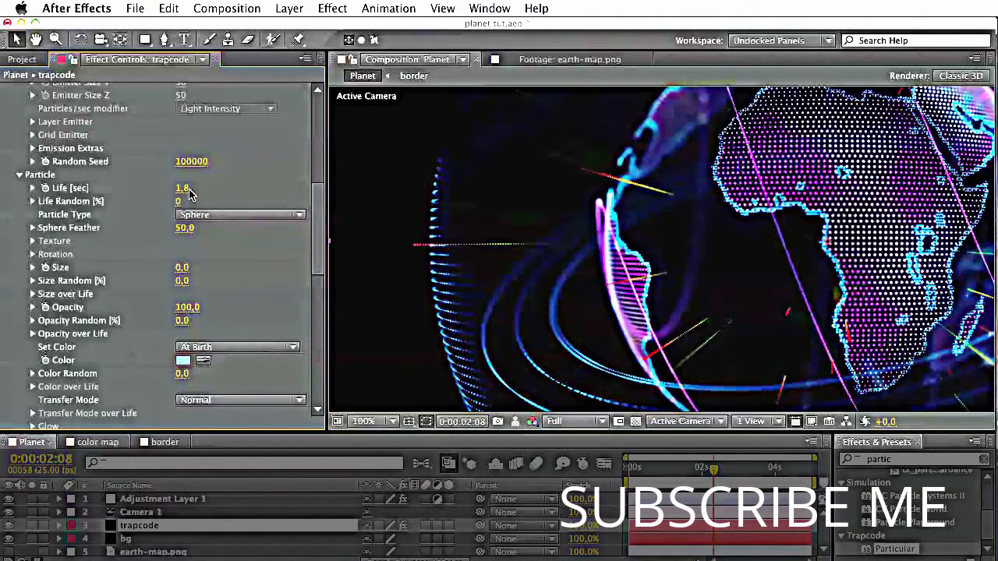
pyautogui.press('Return')
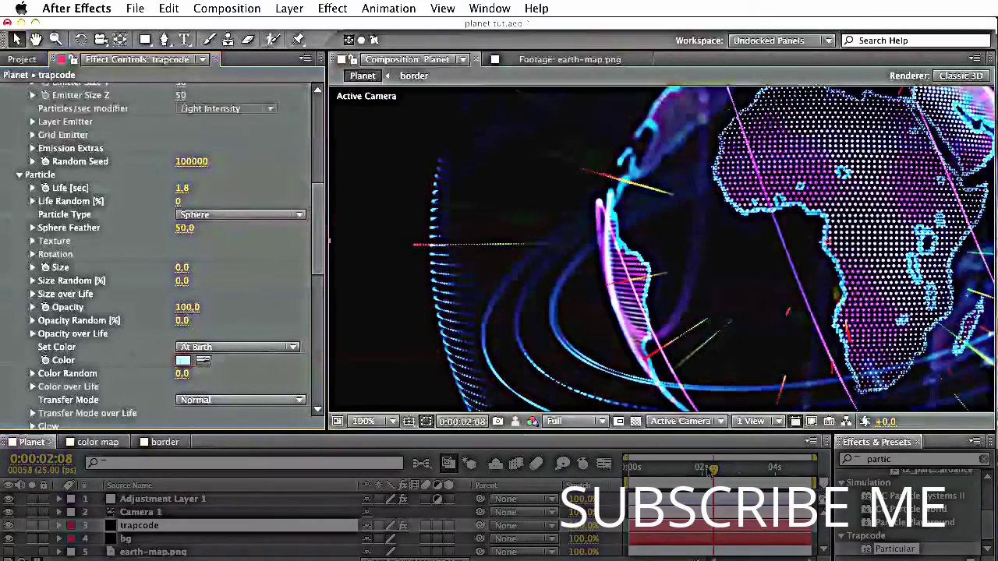
# At 0:00:02:13, settle particle Life at 1.7 seconds after trying 1.5
pyautogui.moveTo(705, 469); pyautogui.dragTo(721, 470)
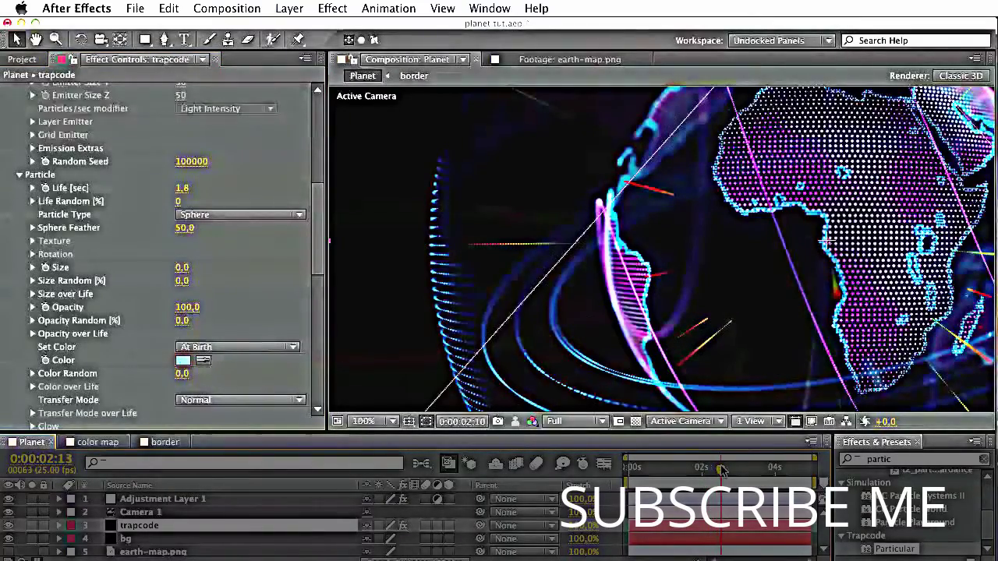
pyautogui.moveTo(703, 300); pyautogui.dragTo(371, 392)
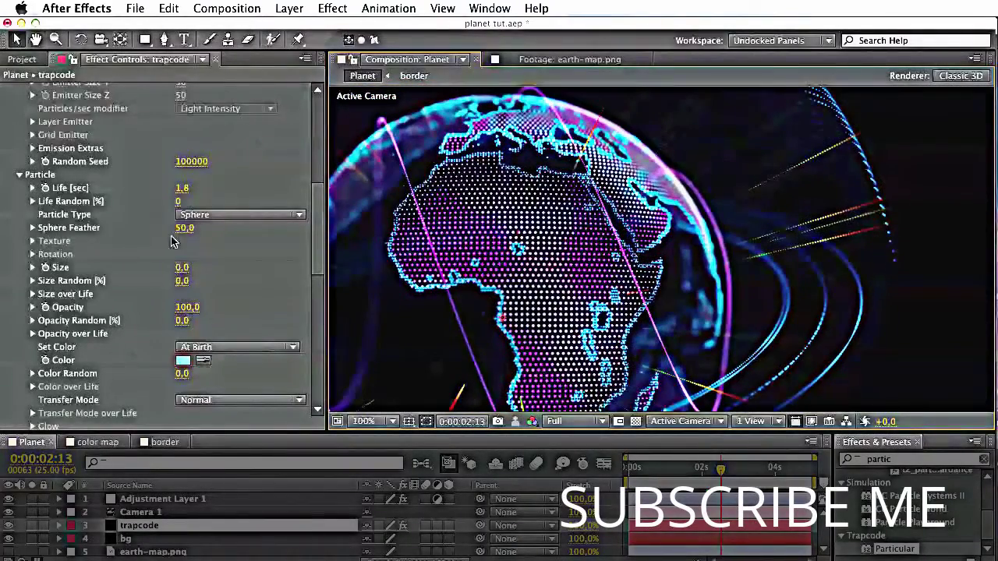
pyautogui.click(183, 188)
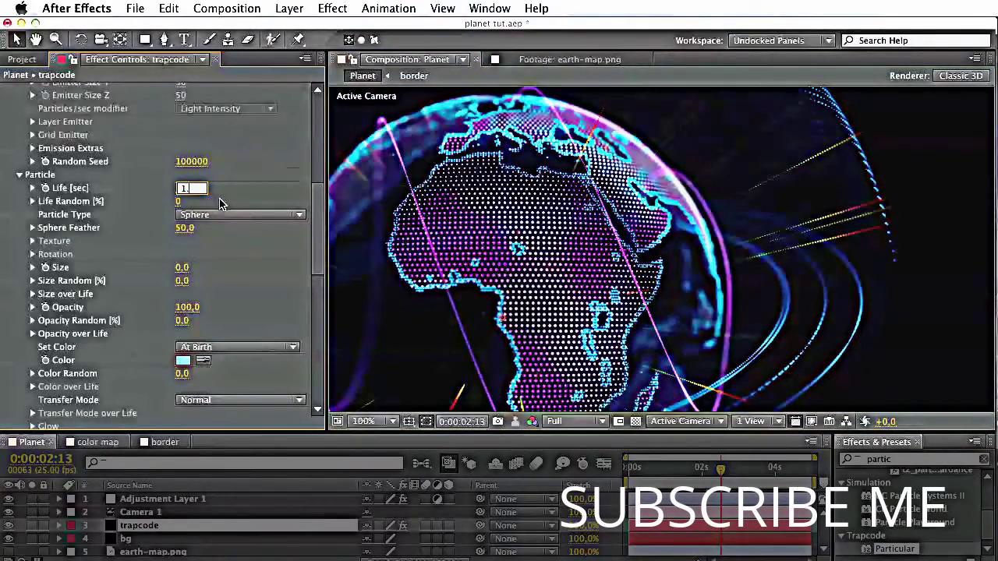
pyautogui.write('.5')
pyautogui.write('1,5')
pyautogui.press('Return')
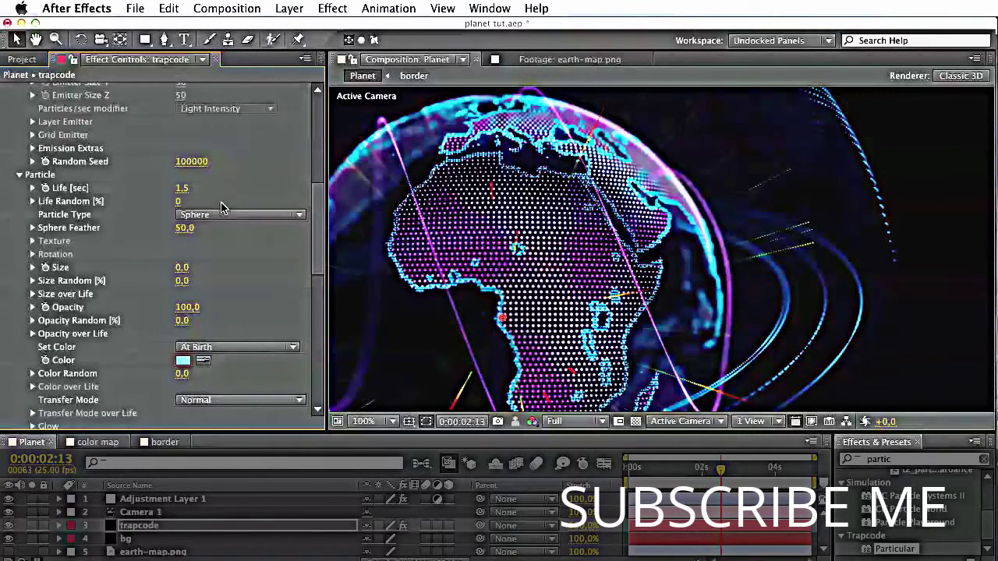
pyautogui.click(184, 188)
pyautogui.write('0')
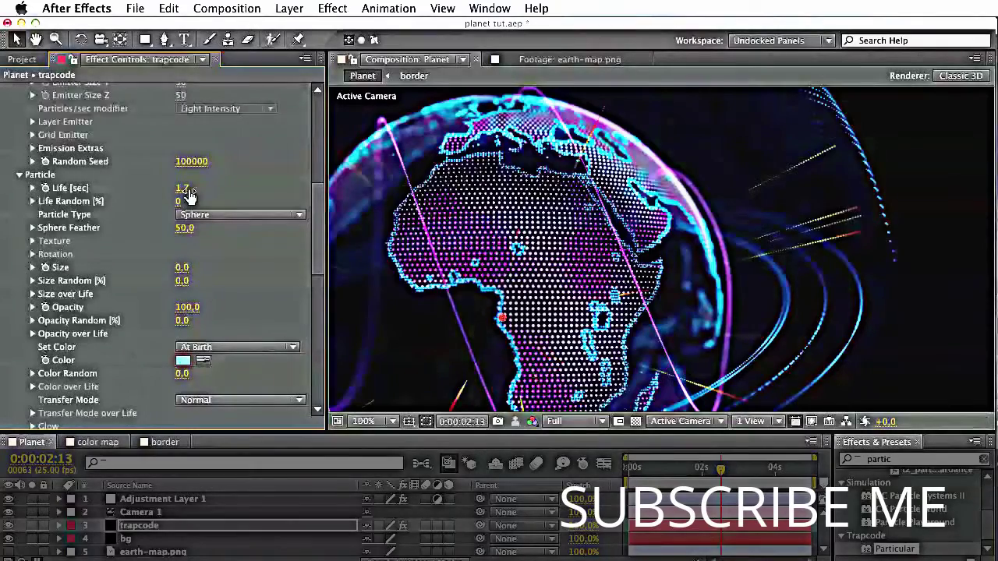
pyautogui.press('Return')
pyautogui.moveTo(943, 161); pyautogui.dragTo(787, 211)
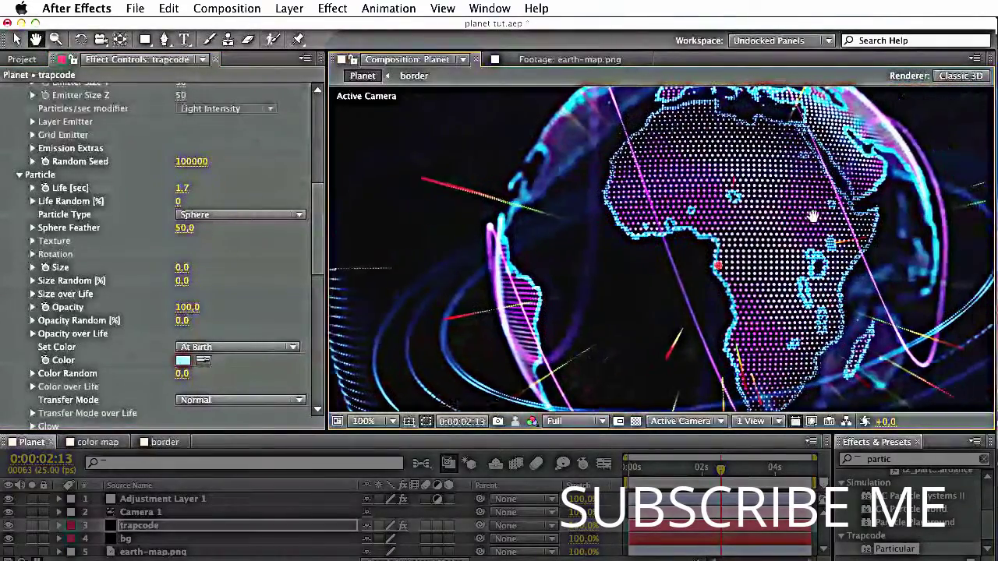
# Set the aux Color From Main to 100%
pyautogui.press('v')
pyautogui.scroll(-4, 130, 387)
pyautogui.scroll(-8, 131, 388)
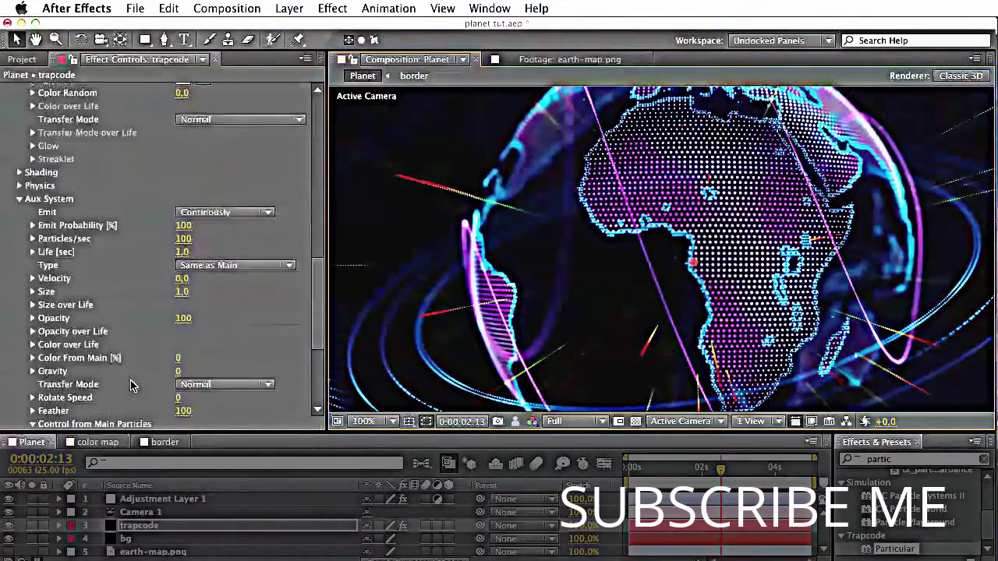
pyautogui.scroll(-1, 131, 386)
pyautogui.scroll(-2, 133, 383)
pyautogui.scroll(-1, 131, 382)
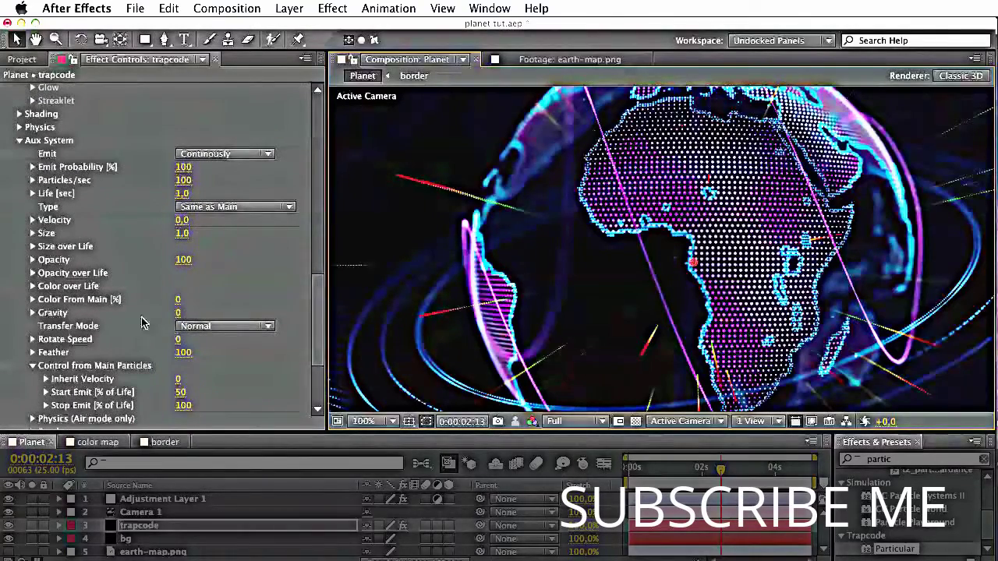
pyautogui.click(178, 300)
pyautogui.write('100')
pyautogui.press('Return')
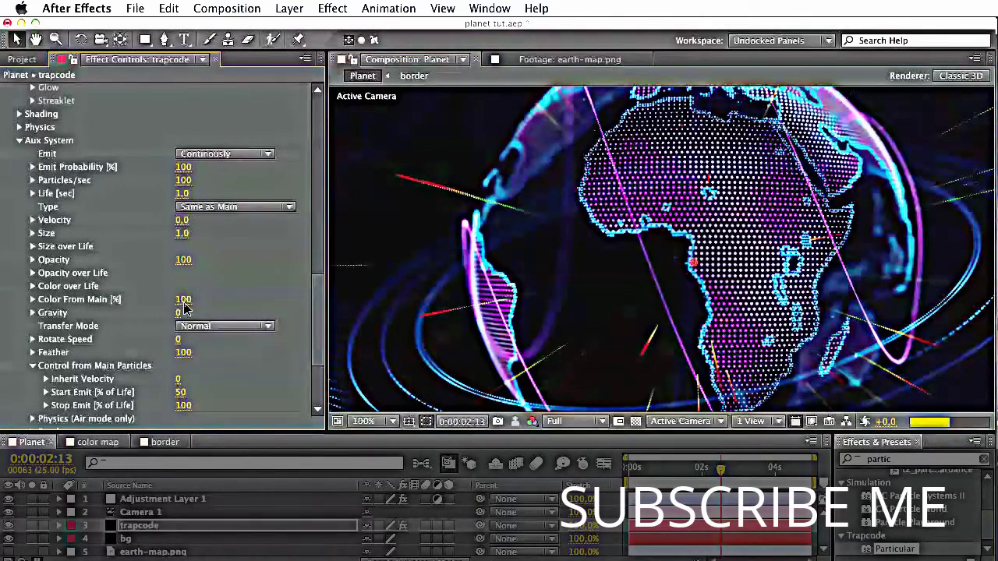
# Set the aux Particles/sec to 150
pyautogui.press('h')
pyautogui.moveTo(521, 307); pyautogui.dragTo(423, 202)
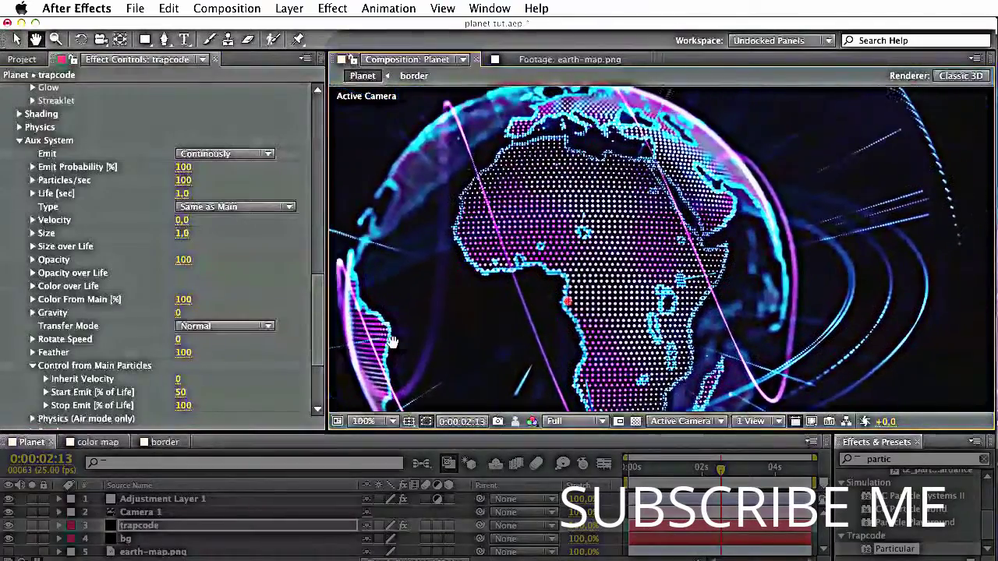
pyautogui.click(183, 180)
pyautogui.write('1')
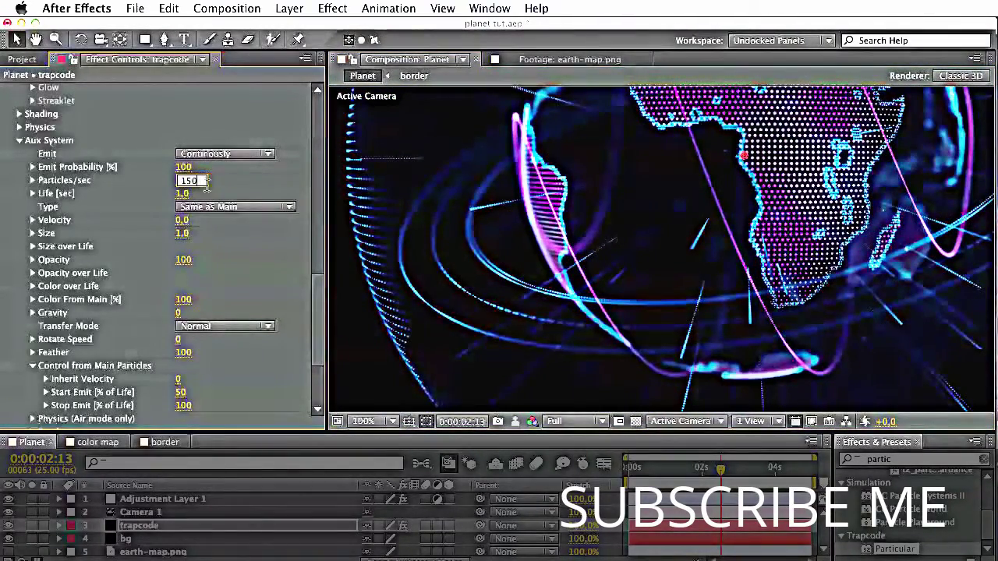
pyautogui.press('Return')
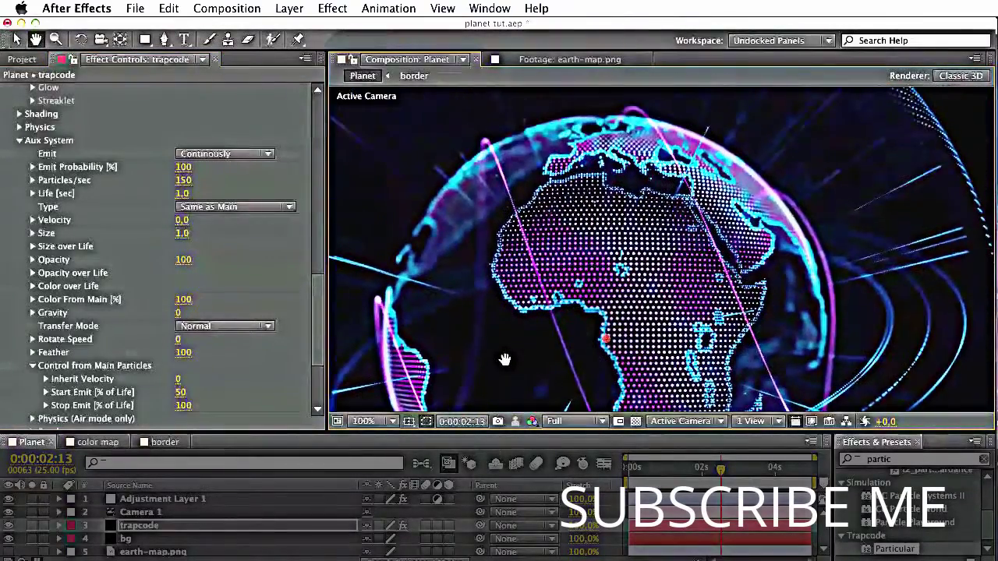
pyautogui.press('h')
pyautogui.moveTo(550, 360); pyautogui.dragTo(633, 346)
# Save the project and collapse the Aux System settings
pyautogui.press('v')
pyautogui.press('super+s')
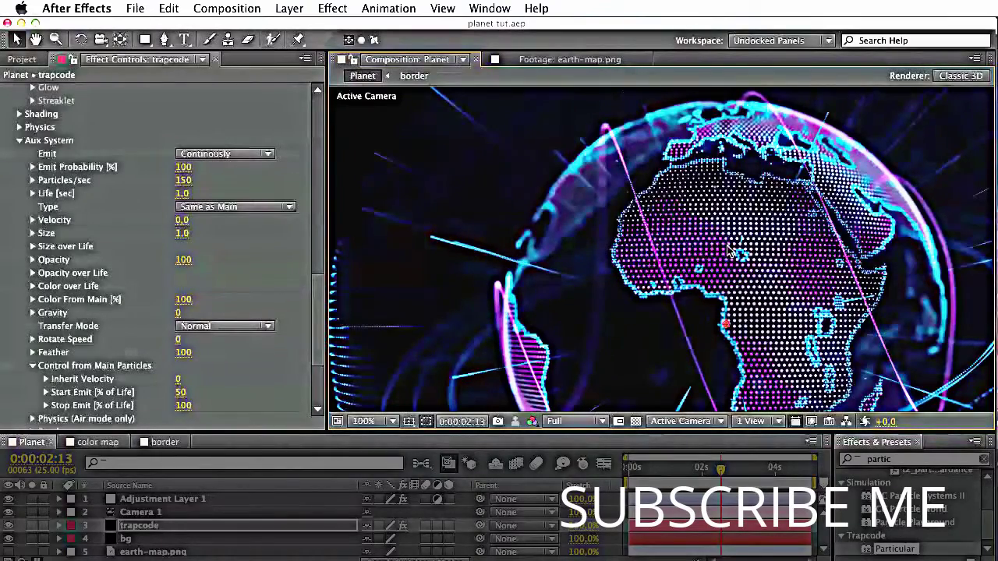
pyautogui.press('h')
pyautogui.moveTo(728, 249)
pyautogui.mouseDown()
pyautogui.moveTo(594, 247)
pyautogui.moveTo(756, 216)
pyautogui.mouseUp()
pyautogui.moveTo(752, 219); pyautogui.dragTo(695, 155)
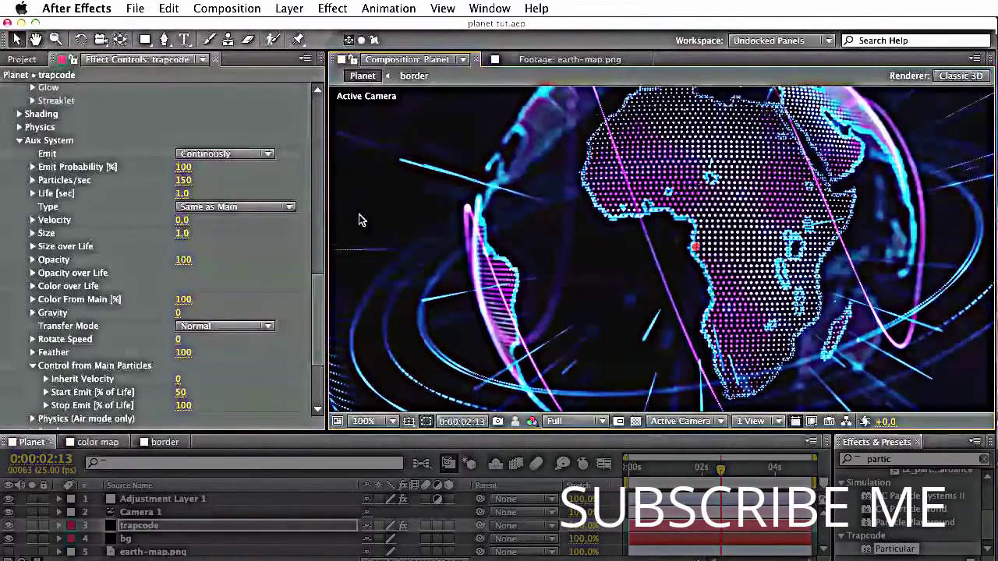
pyautogui.click(20, 140)
# Collapse force line's groups, duplicate it, and turn off the other particle effects
pyautogui.scroll(5, 24, 150)
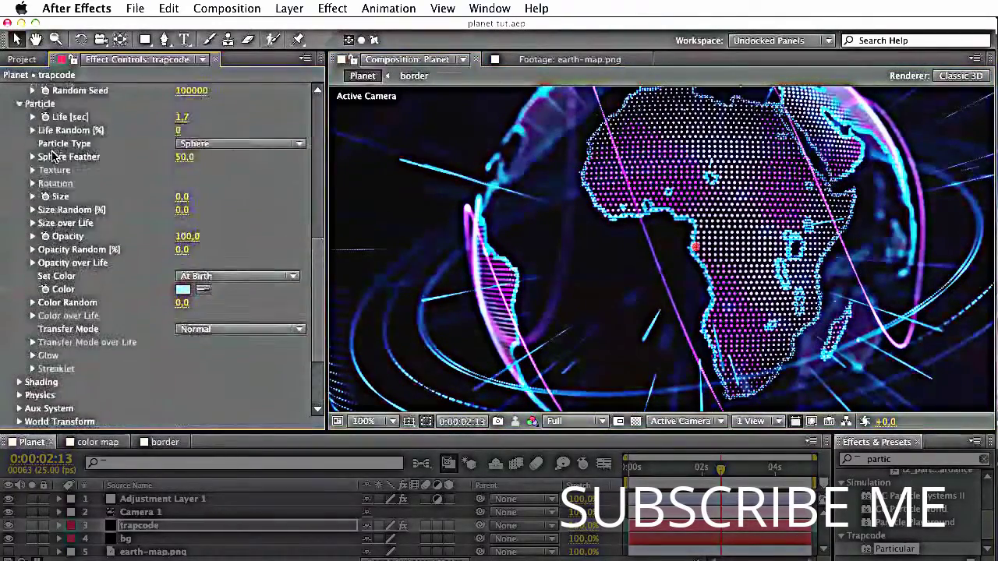
pyautogui.scroll(2, 32, 159)
pyautogui.scroll(5, 43, 173)
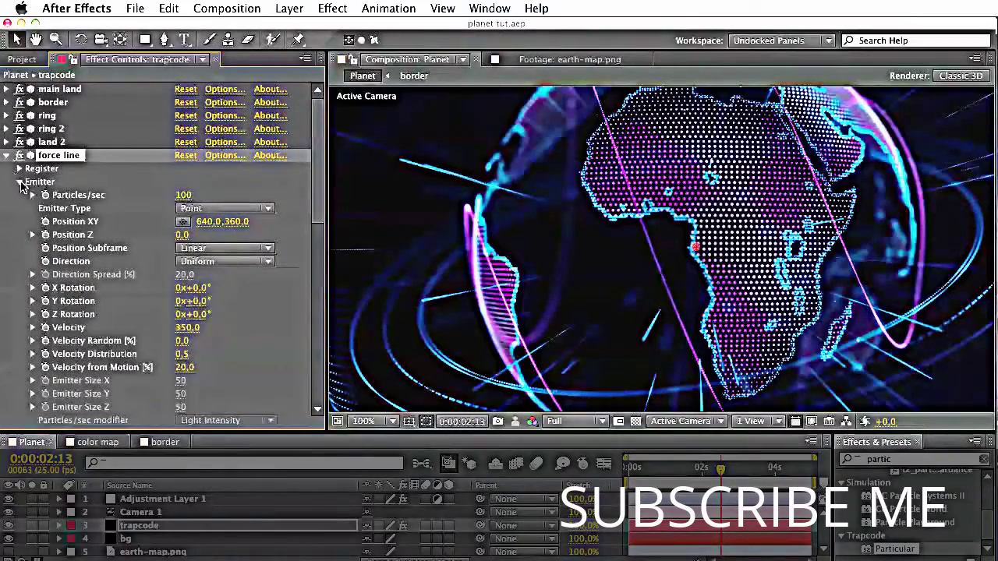
pyautogui.click(19, 182)
pyautogui.click(19, 195)
pyautogui.click(20, 276)
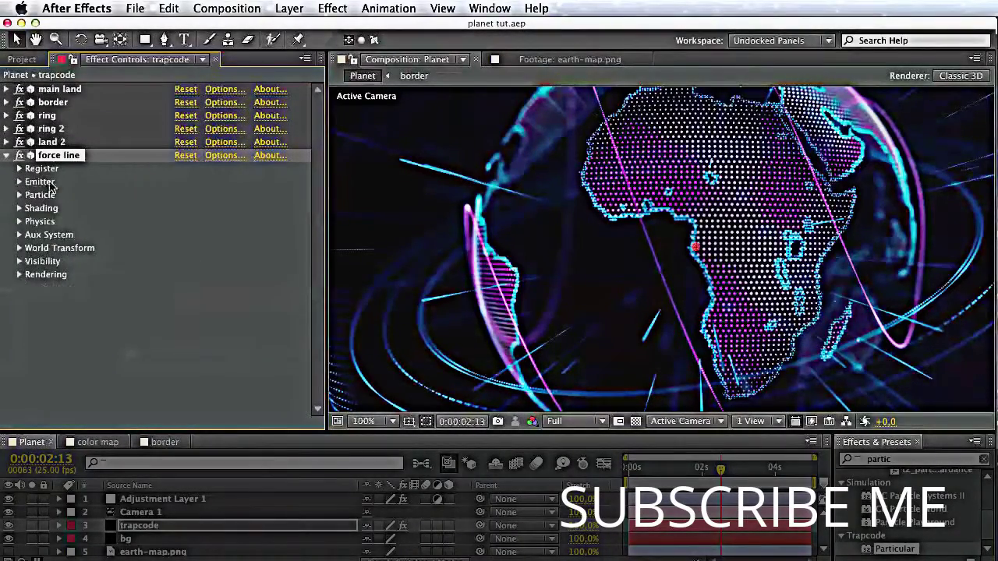
pyautogui.click(168, 7)
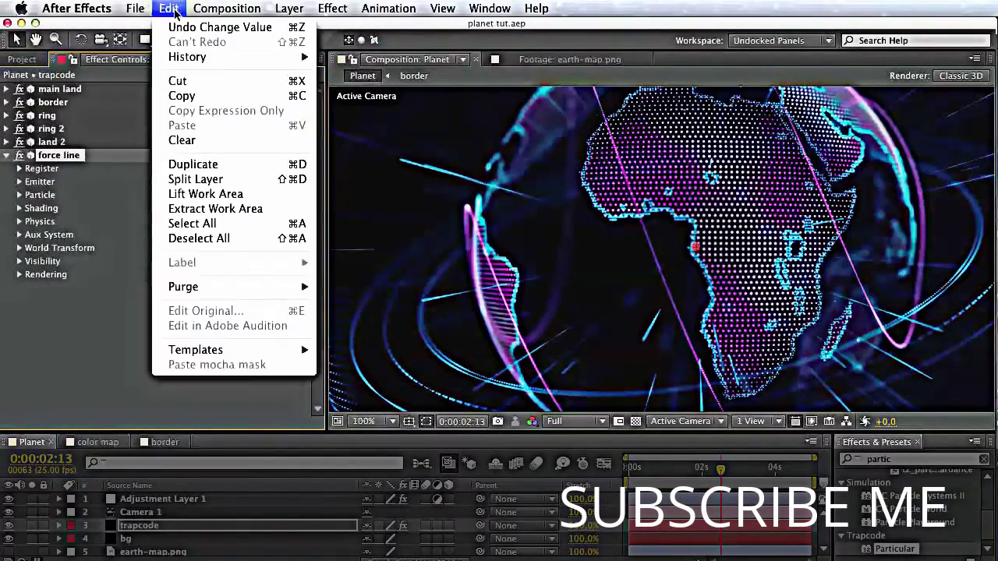
pyautogui.click(218, 163)
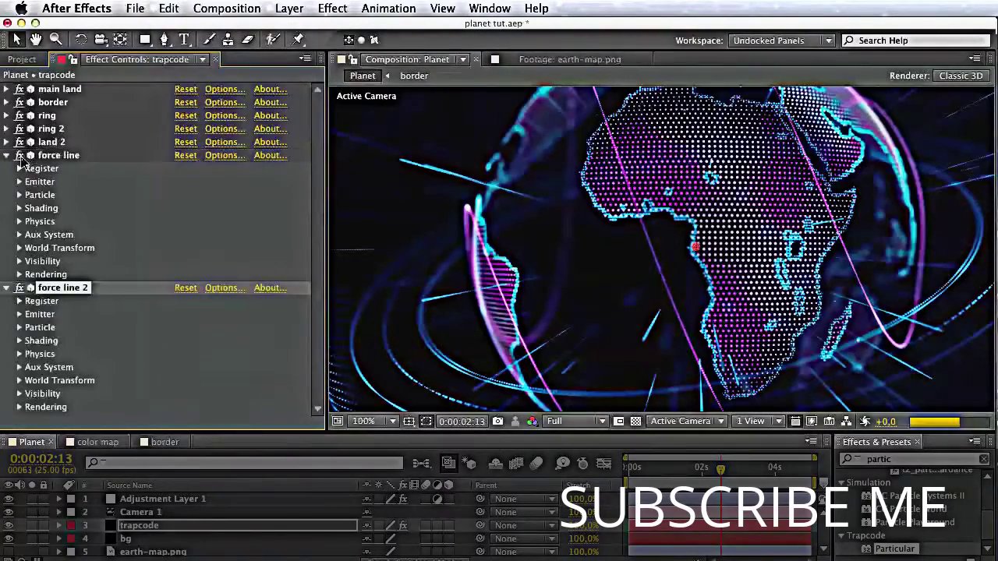
pyautogui.click(7, 155)
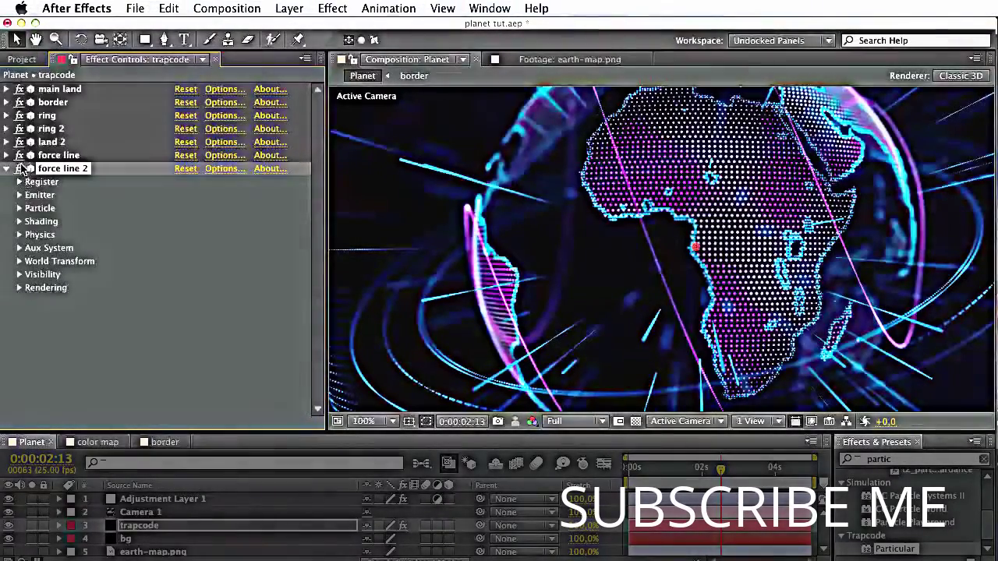
pyautogui.moveTo(19, 155); pyautogui.dragTo(21, 105)
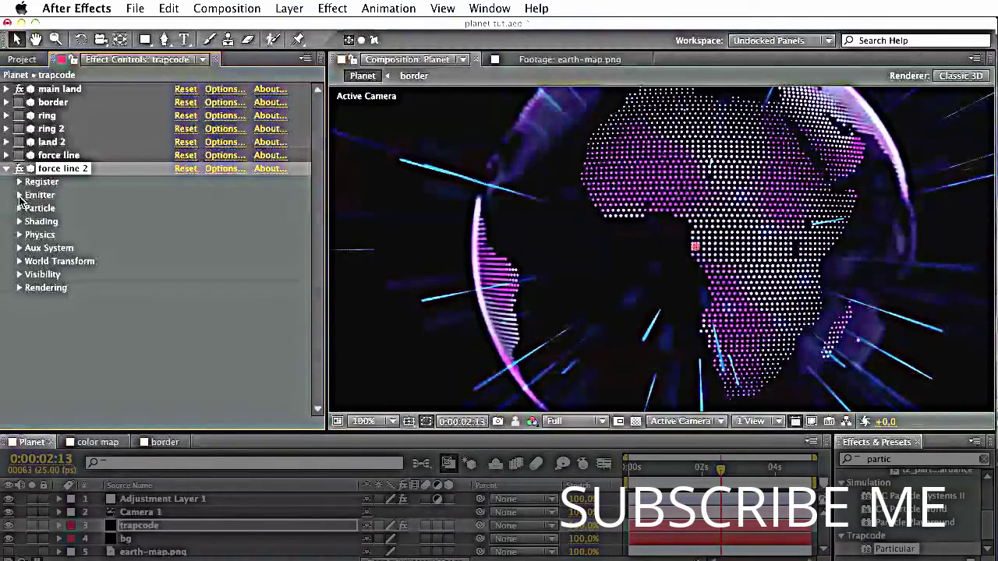
# Make force line 2 emit from a Sphere sized 700 × 700 × 700
pyautogui.click(19, 195)
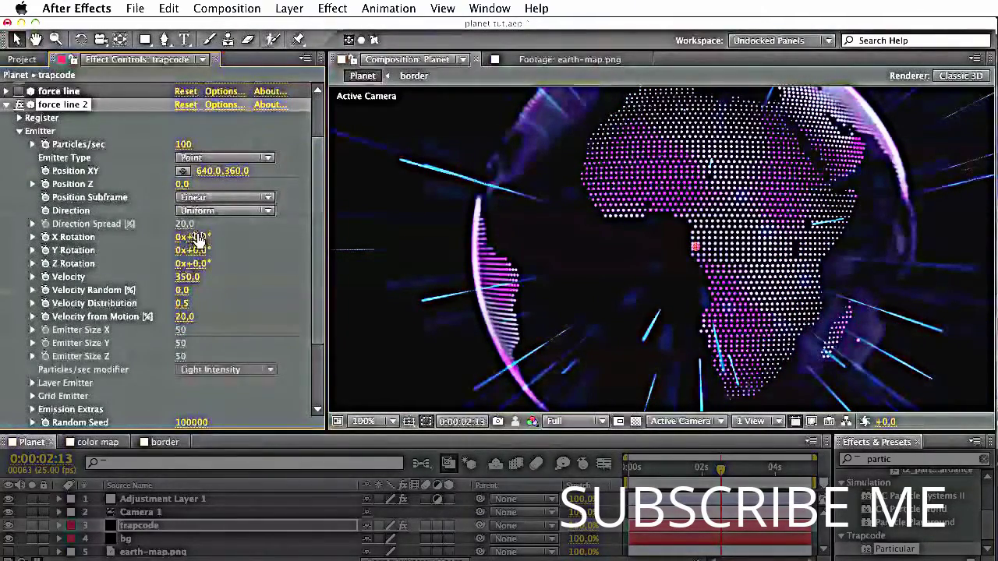
pyautogui.click(209, 158)
pyautogui.click(209, 203)
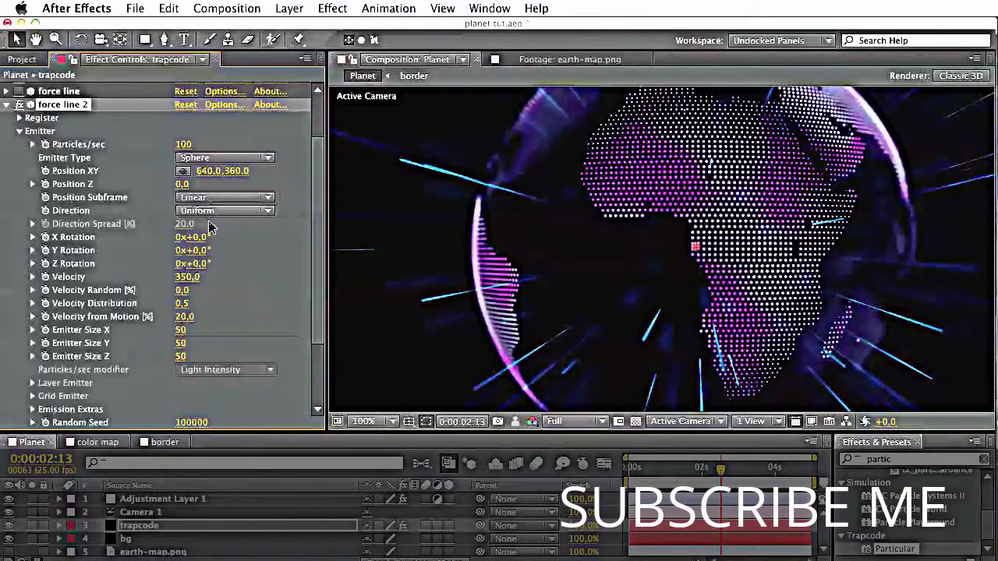
pyautogui.click(181, 330)
pyautogui.write('700')
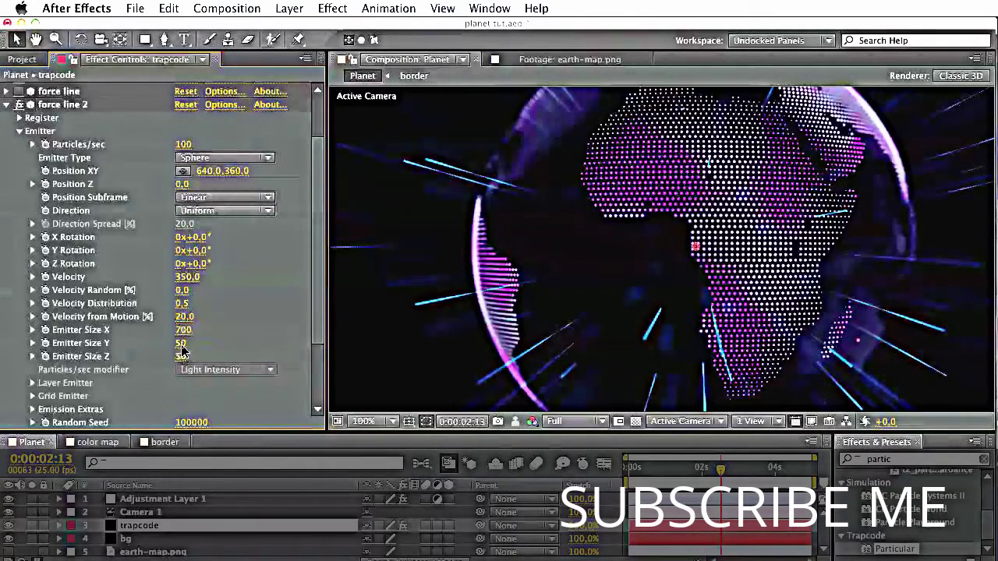
pyautogui.click(182, 344)
pyautogui.click(183, 357)
pyautogui.write('700')
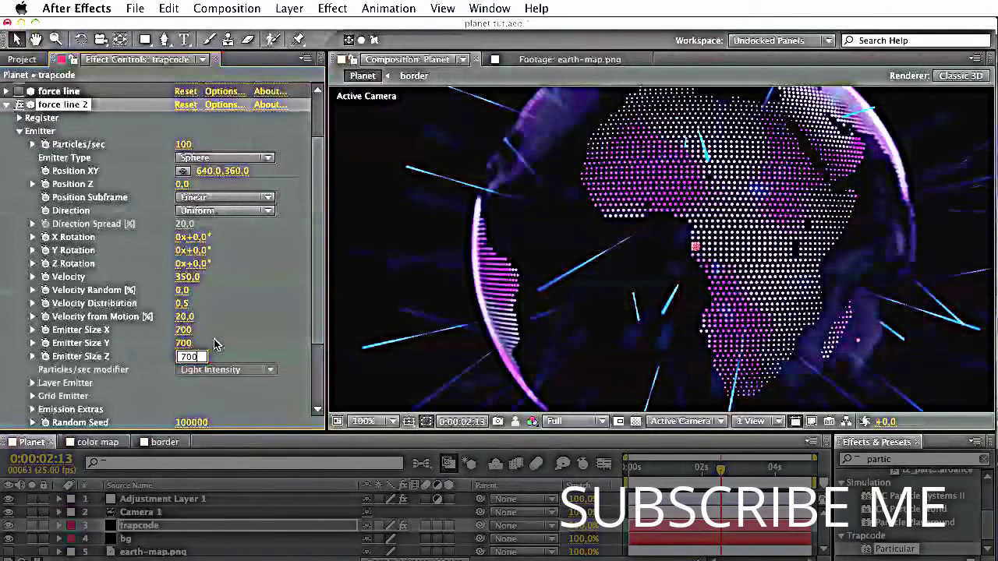
pyautogui.press('Return')
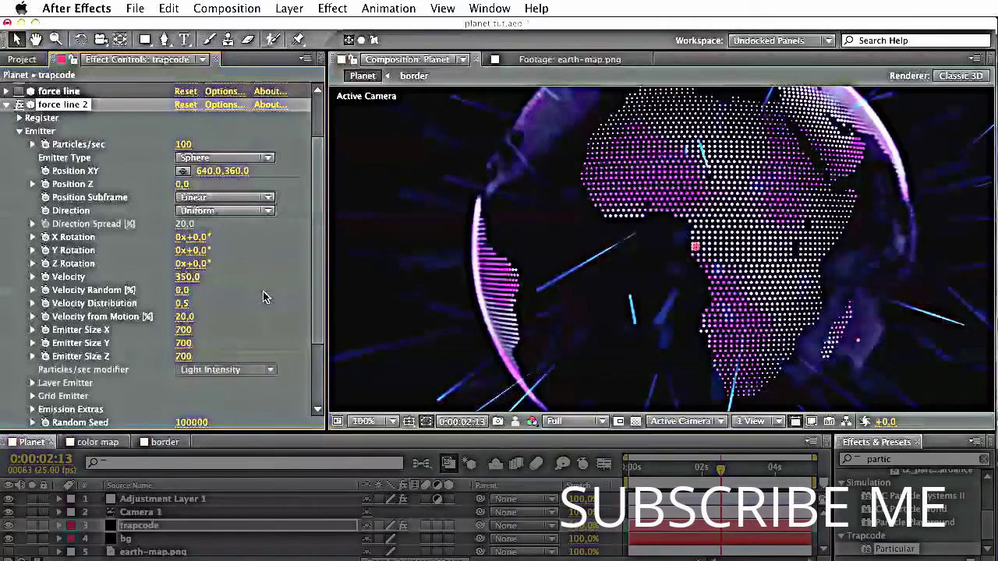
pyautogui.moveTo(267, 300); pyautogui.dragTo(270, 339)
pyautogui.press('v')
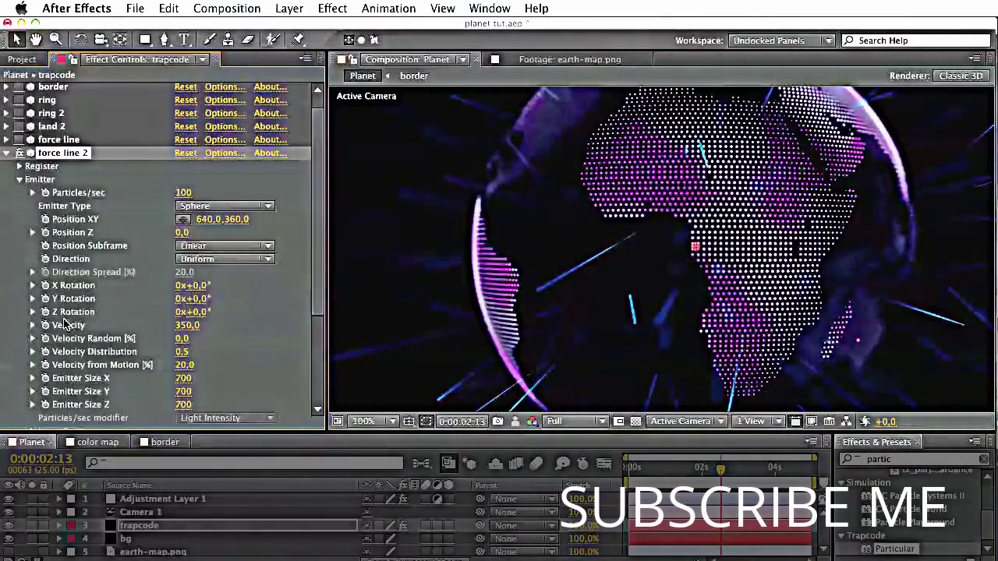
pyautogui.moveTo(44, 251); pyautogui.dragTo(89, 110)
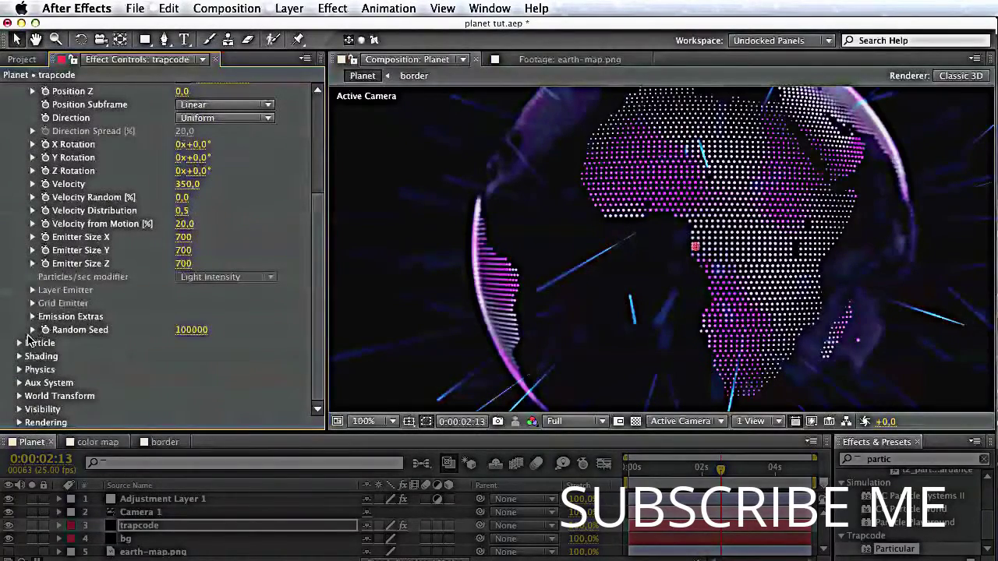
# Change force line 2's Particle Color to pink
pyautogui.click(19, 343)
pyautogui.click(180, 348)
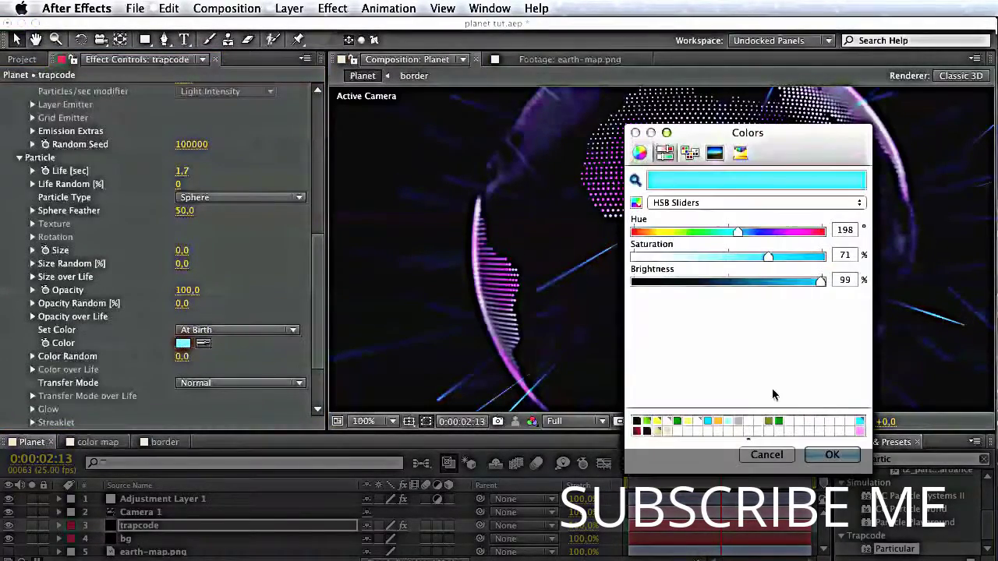
pyautogui.click(859, 422)
pyautogui.click(840, 450)
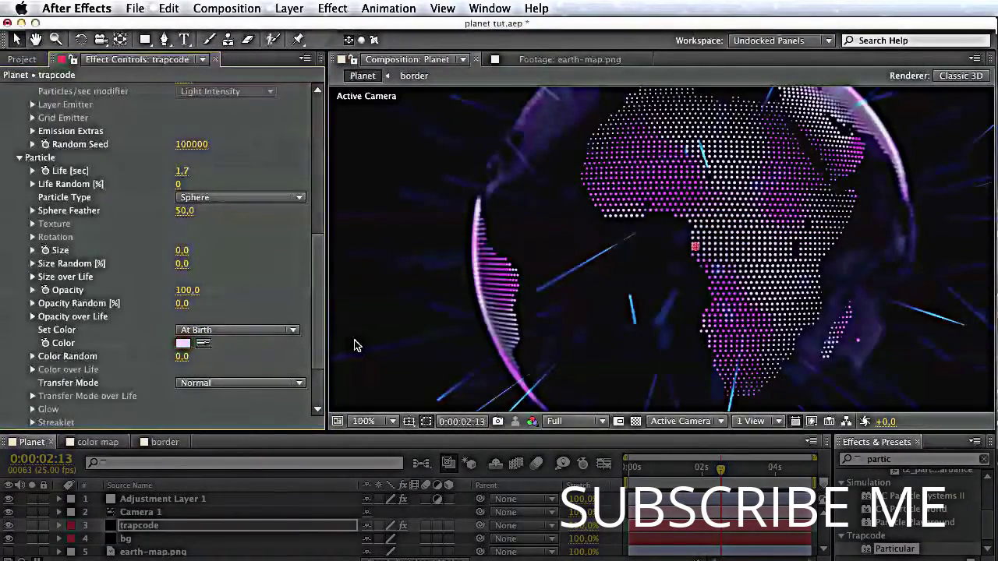
# Under Physics > Air, set the Spherical Field to strength 100, radius 350, feather 0
pyautogui.moveTo(156, 371); pyautogui.dragTo(152, 286)
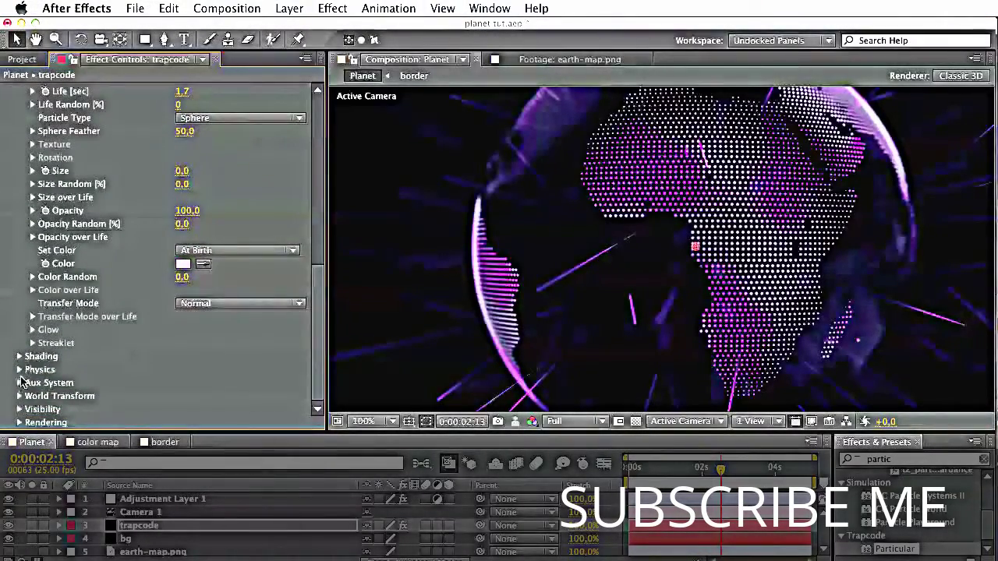
pyautogui.click(19, 369)
pyautogui.click(32, 410)
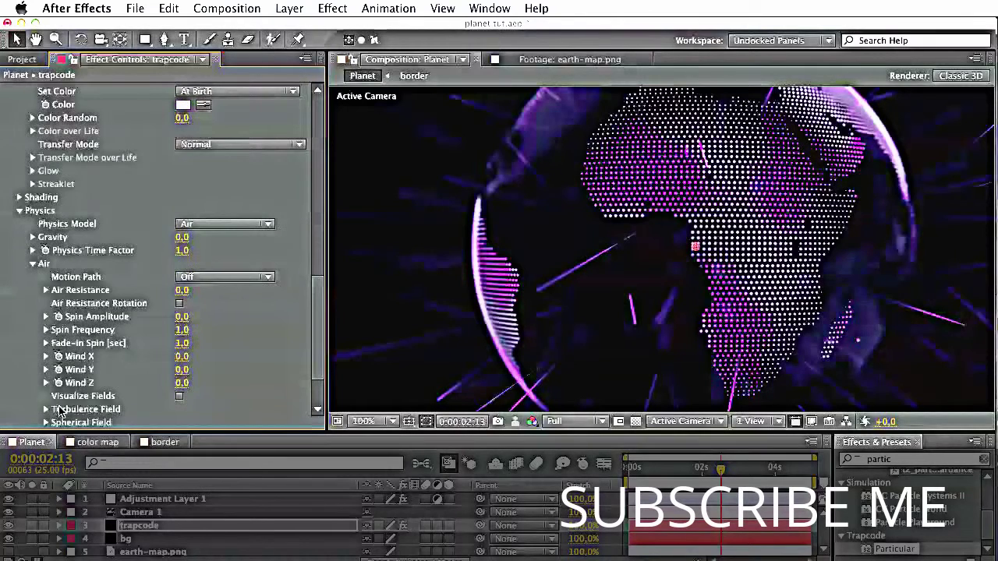
pyautogui.click(46, 423)
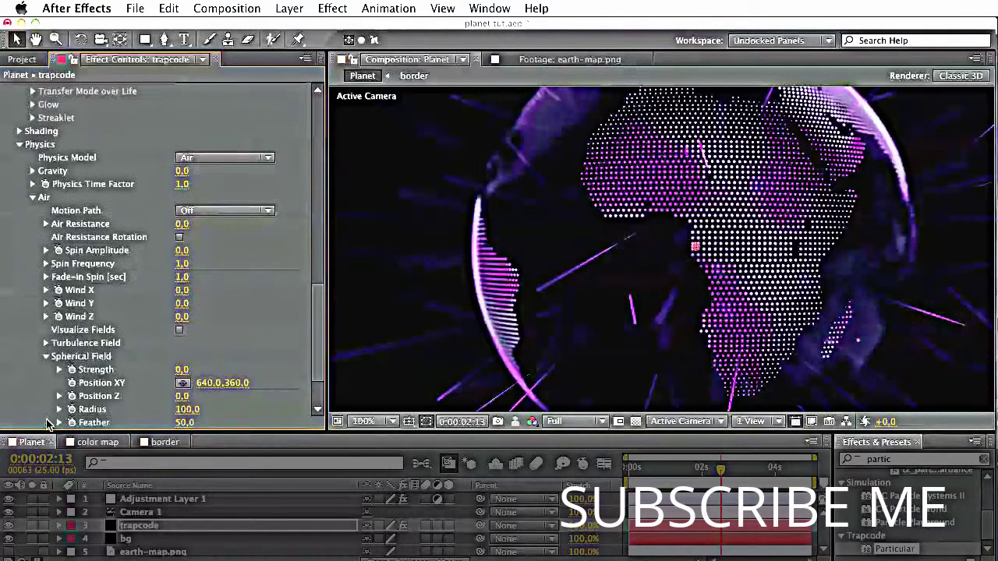
pyautogui.click(187, 369)
pyautogui.write('100')
pyautogui.press('Return')
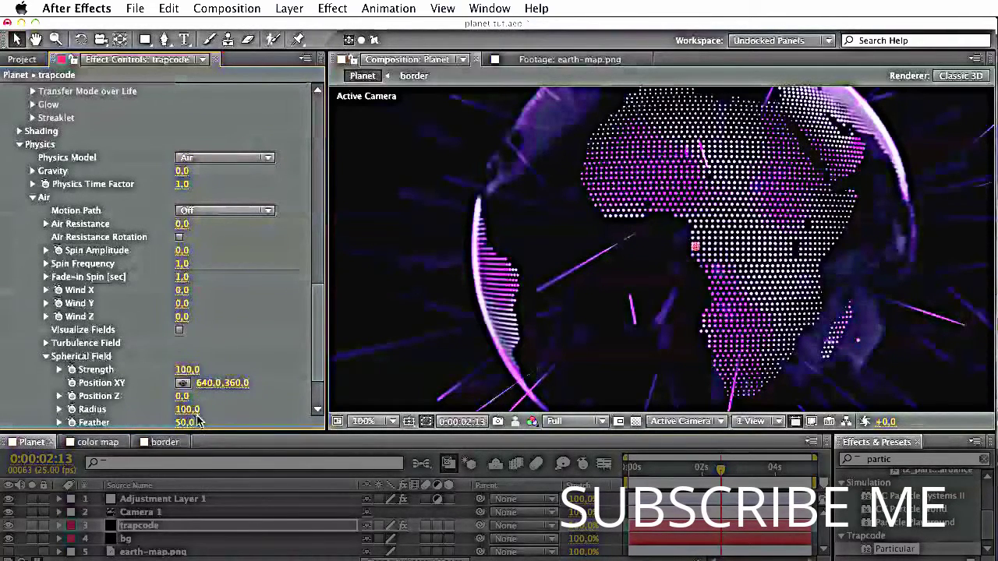
pyautogui.moveTo(191, 429); pyautogui.dragTo(264, 422)
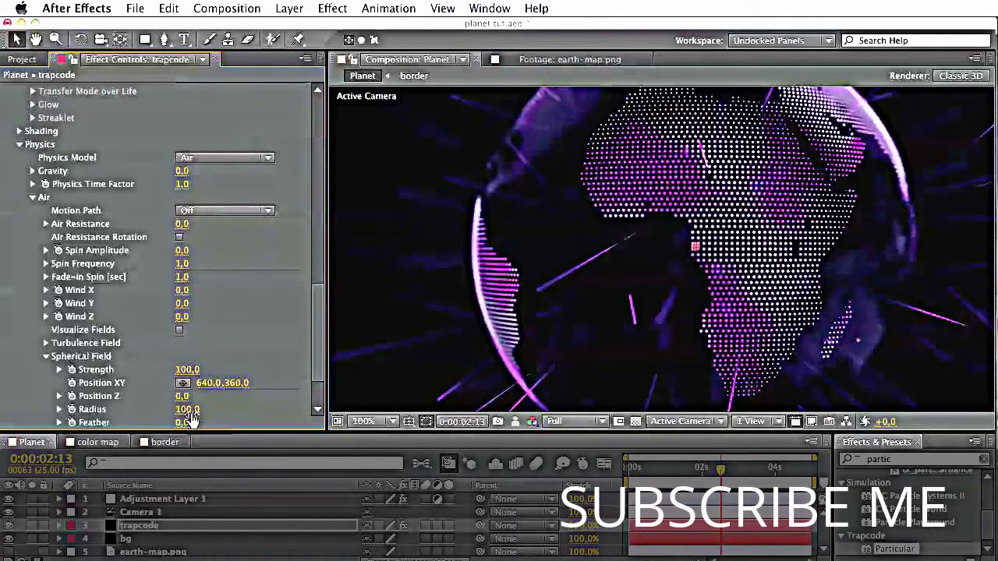
pyautogui.click(200, 410)
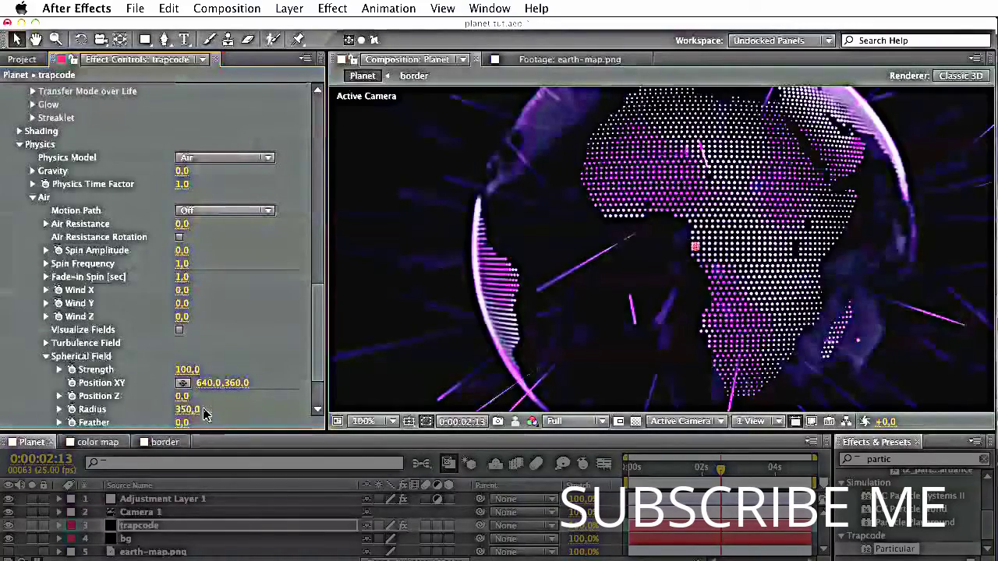
pyautogui.press('Return')
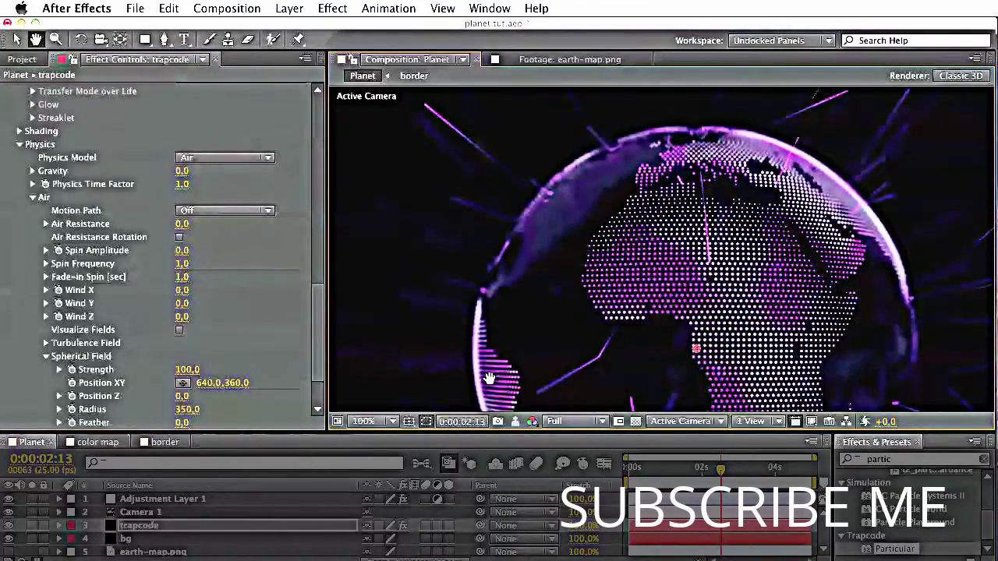
pyautogui.press('v')
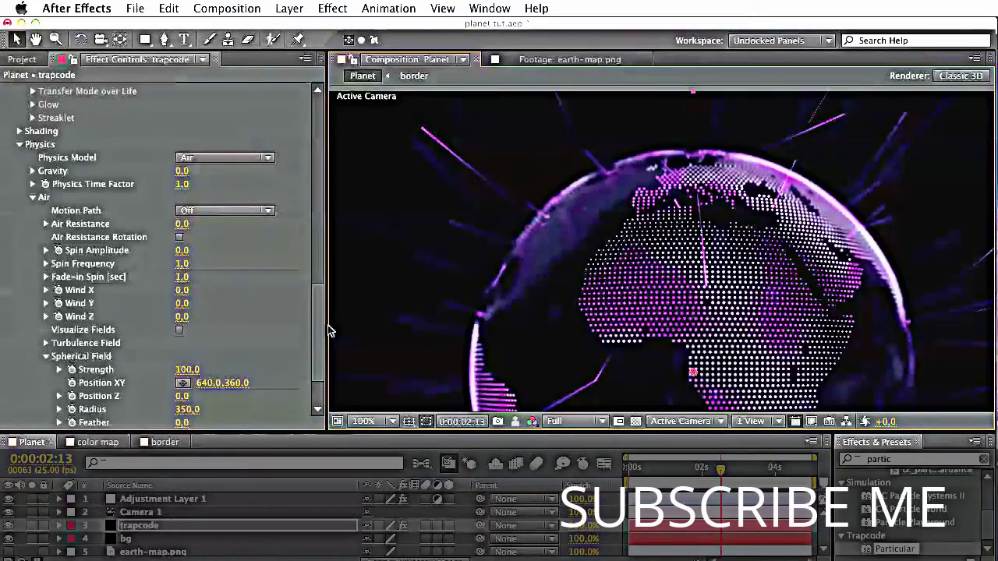
pyautogui.moveTo(329, 330); pyautogui.dragTo(326, 155)
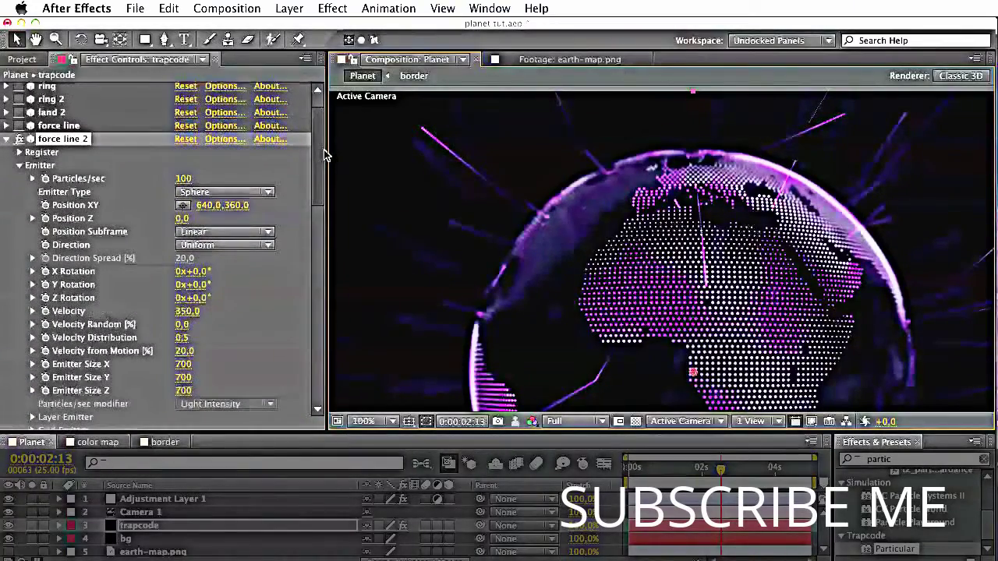
pyautogui.moveTo(326, 155); pyautogui.dragTo(317, 338)
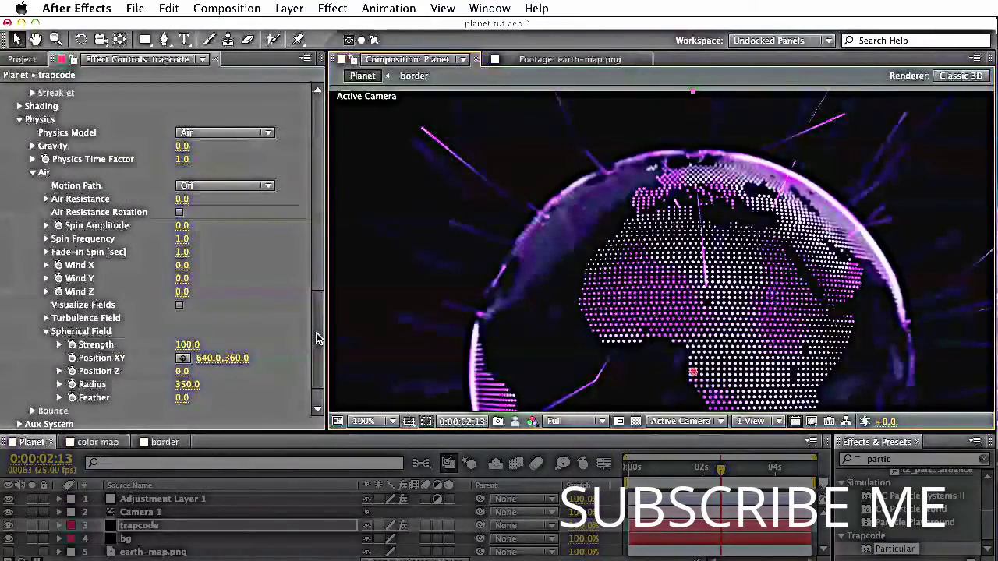
# In force line 2's Aux System, set Start Emit to 0% and Particles/sec to 100
pyautogui.moveTo(317, 338); pyautogui.dragTo(316, 353)
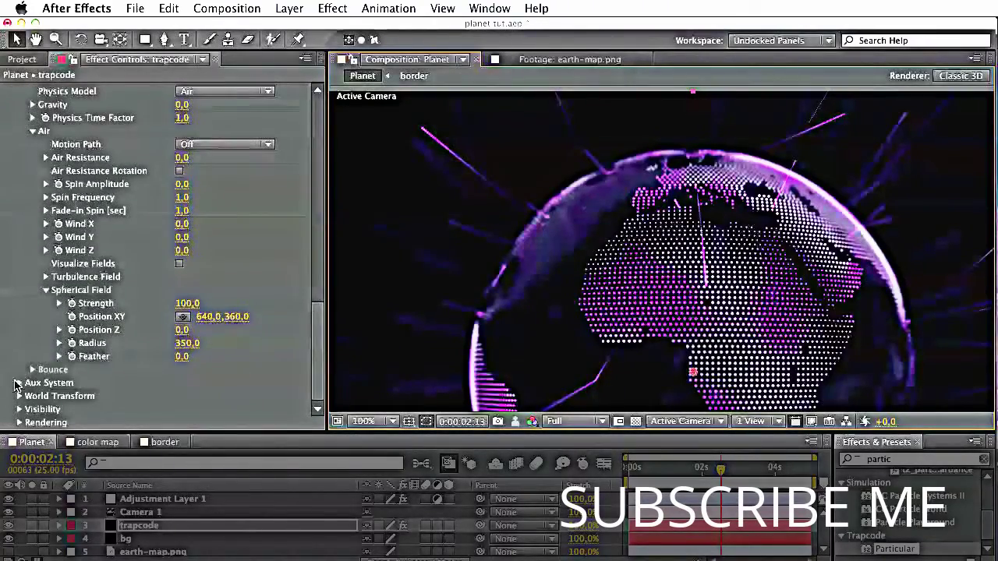
pyautogui.click(20, 383)
pyautogui.scroll(-5, 20, 385)
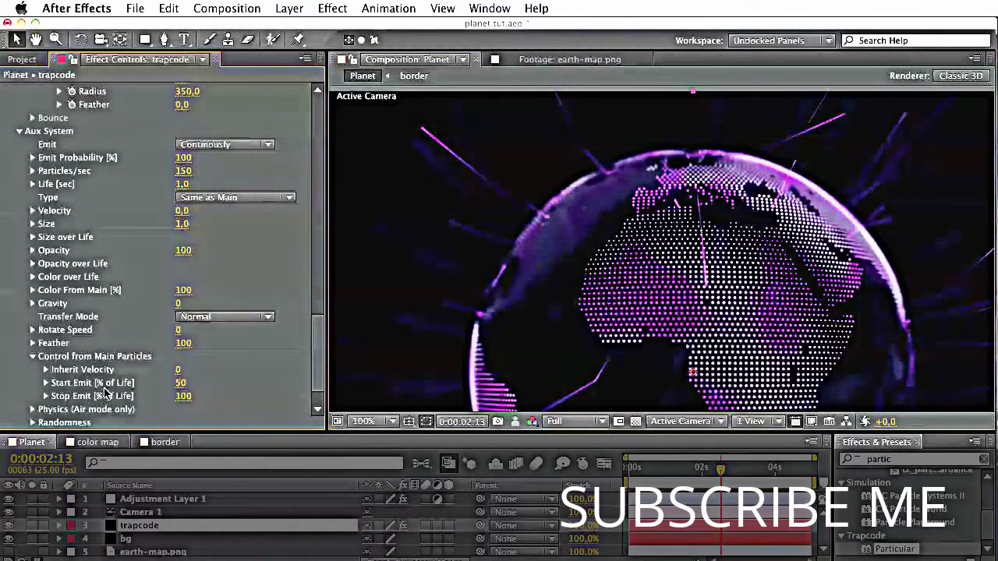
pyautogui.click(180, 383)
pyautogui.write('0')
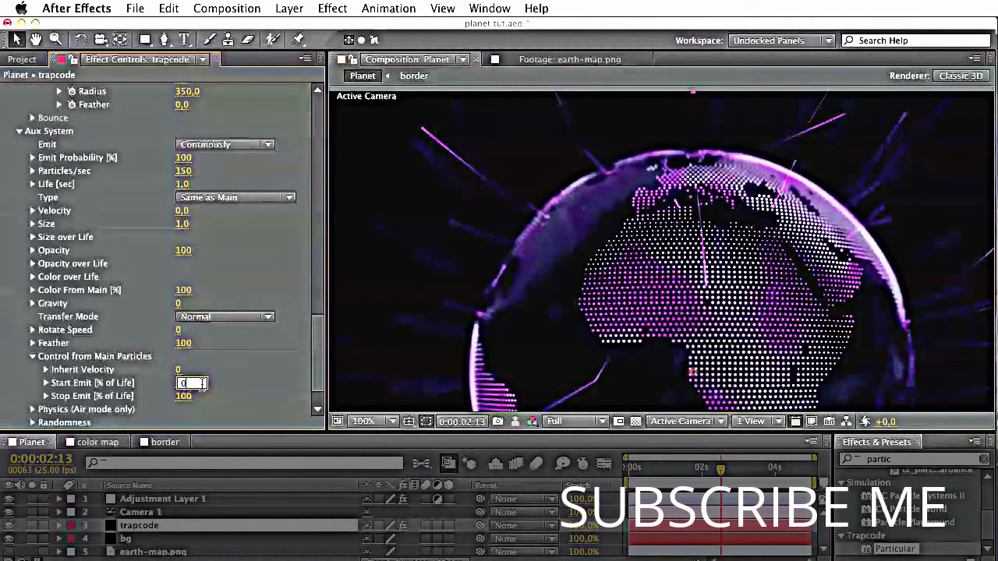
pyautogui.press('Return')
pyautogui.click(183, 171)
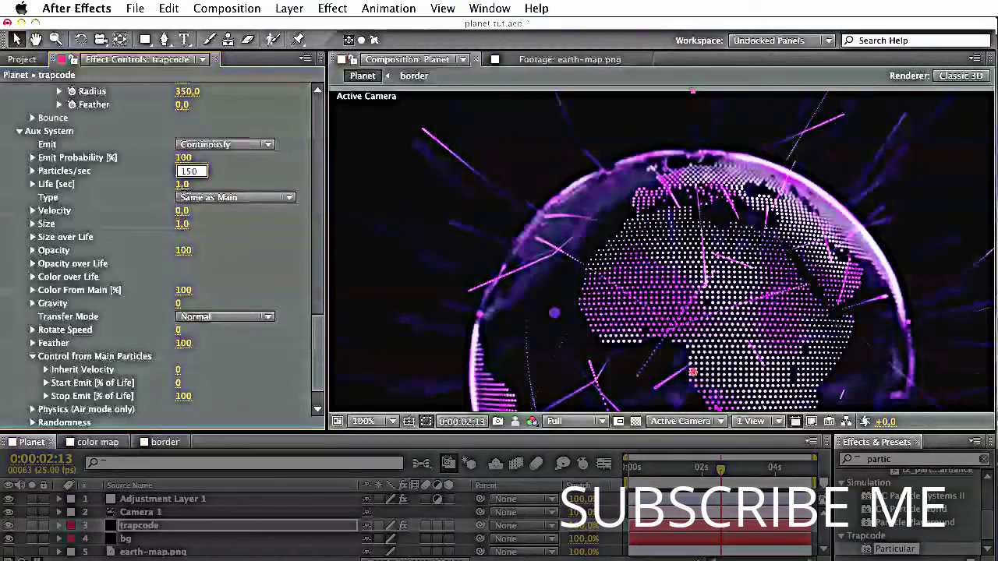
pyautogui.write('100')
pyautogui.press('Return')
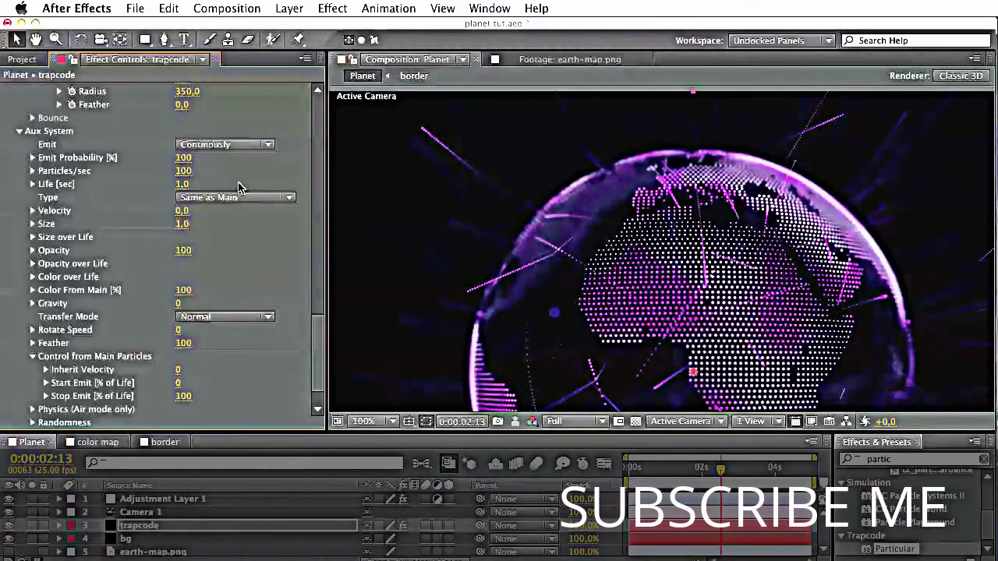
pyautogui.moveTo(607, 282); pyautogui.dragTo(584, 137)
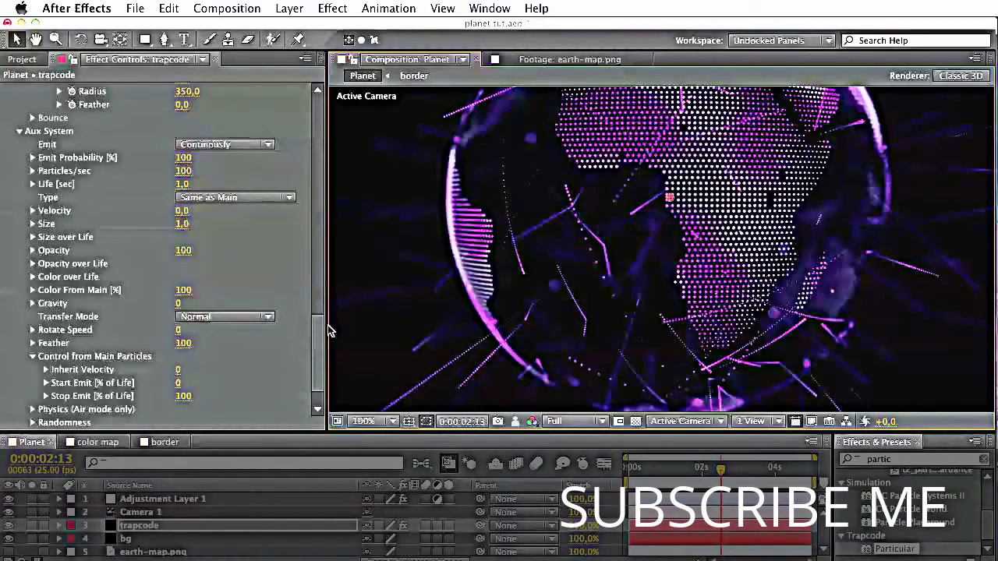
pyautogui.moveTo(318, 335); pyautogui.dragTo(320, 113)
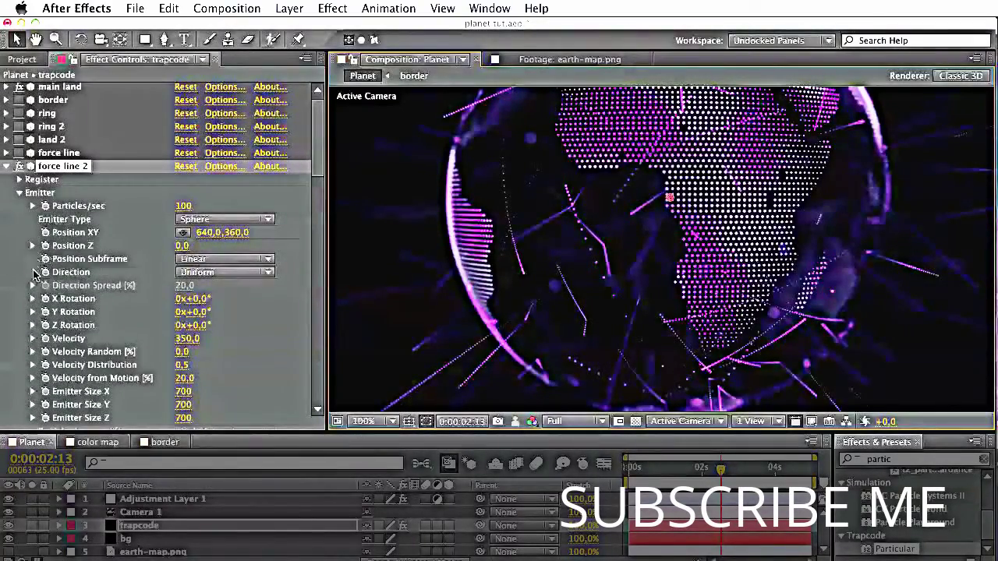
# Lower the emitter velocity to 113.6 and emit 30 particles per second
pyautogui.click(33, 339)
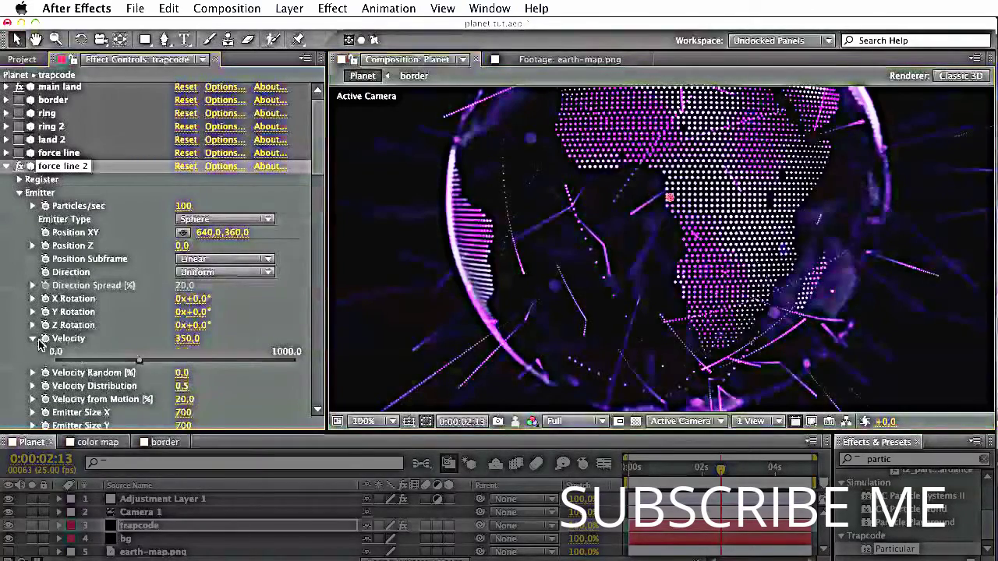
pyautogui.click(98, 359)
pyautogui.moveTo(97, 359); pyautogui.dragTo(83, 359)
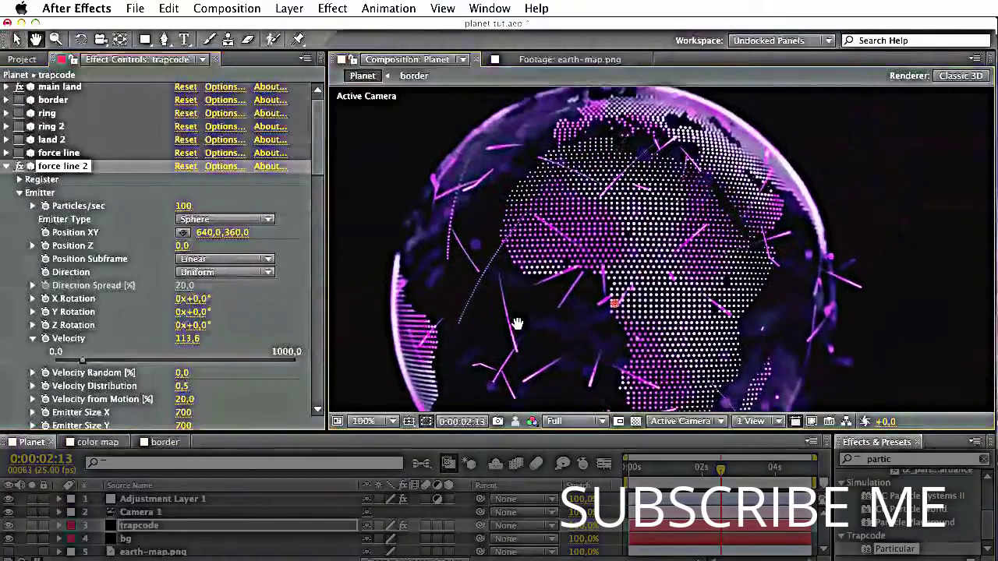
pyautogui.click(183, 206)
pyautogui.write('30')
pyautogui.press('Return')
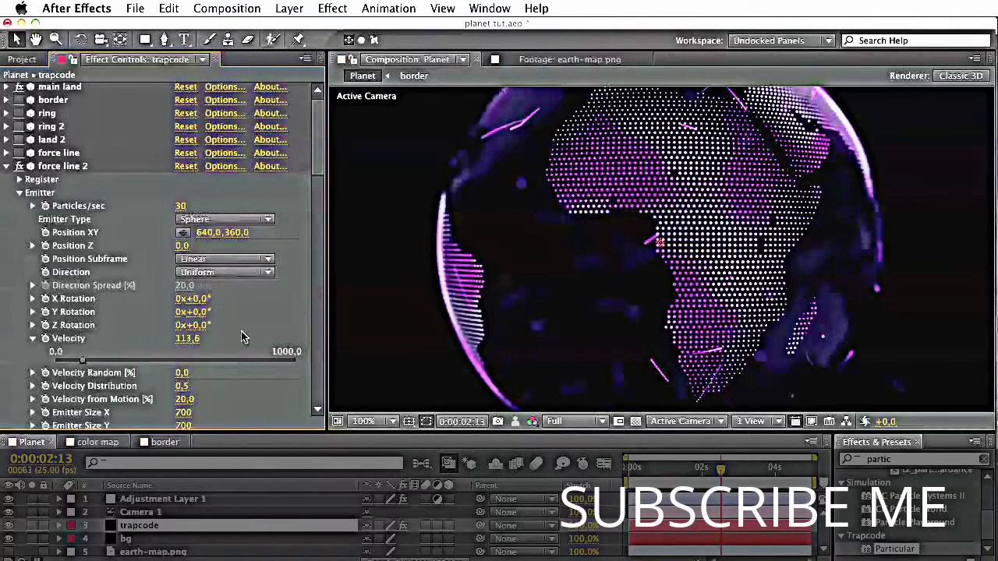
# Set the particle life to 3 seconds and move the playhead to 0:00:04:08
pyautogui.scroll(-5, 183, 206)
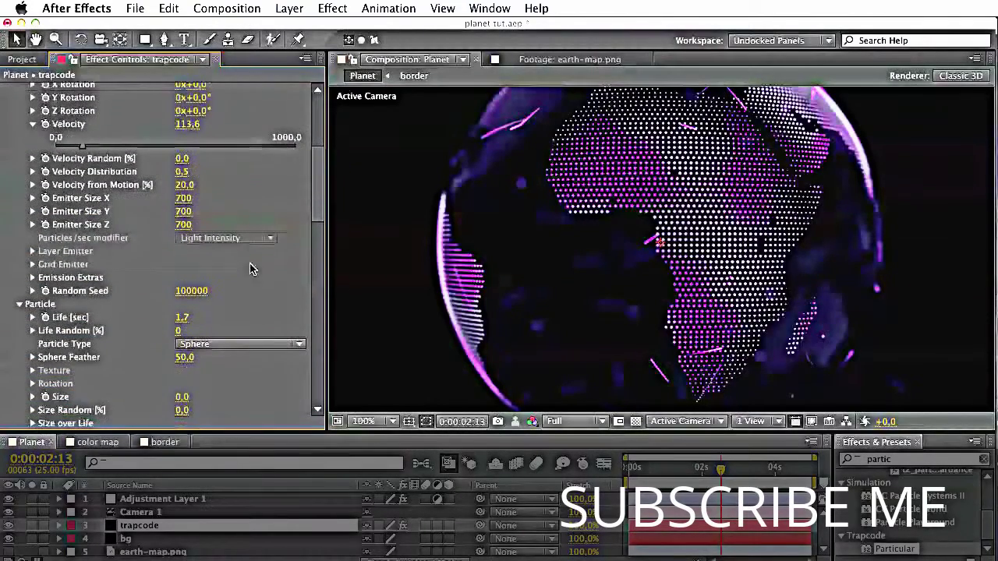
pyautogui.click(184, 321)
pyautogui.press('BackSpace')
pyautogui.write('5')
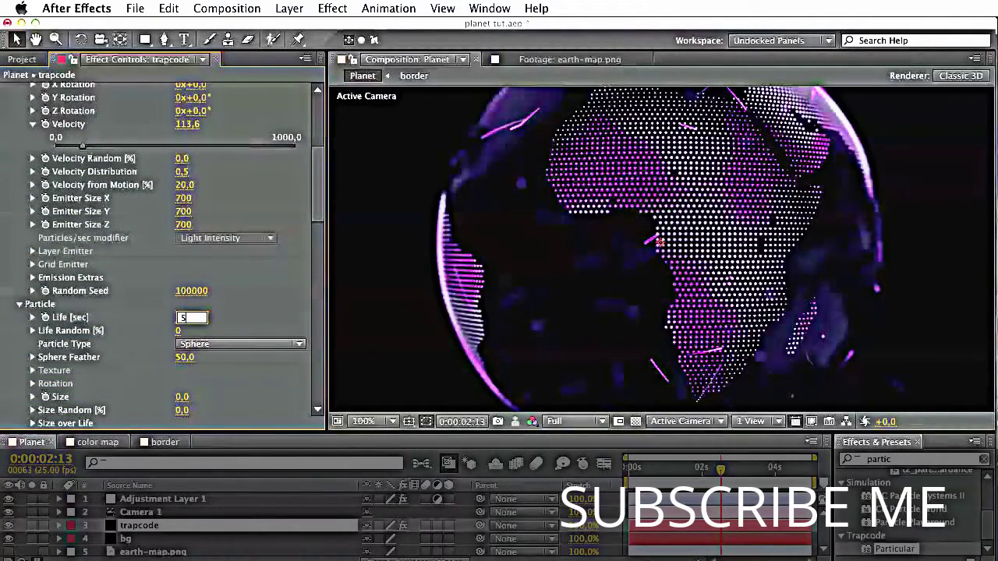
pyautogui.press('Return')
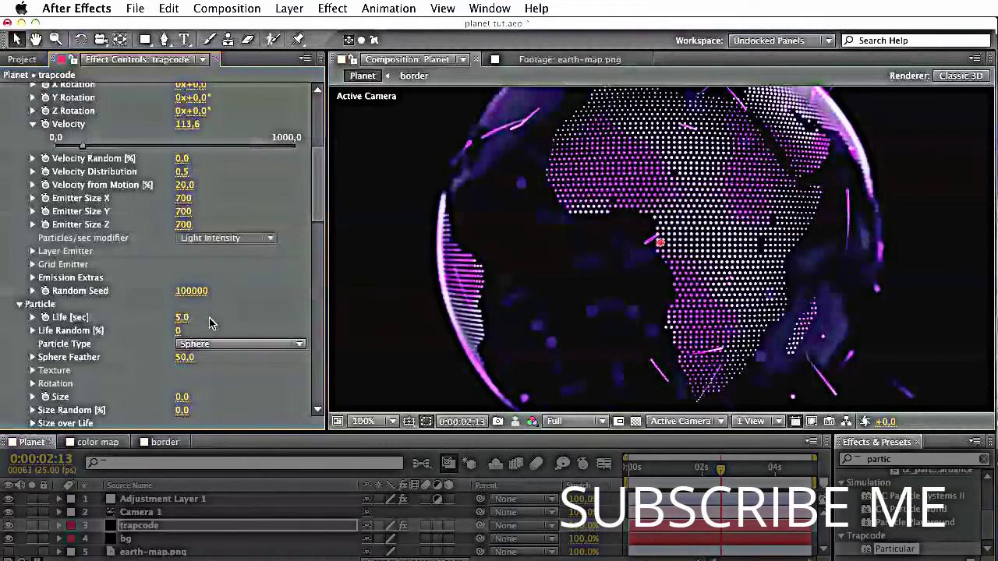
pyautogui.press('Return')
pyautogui.click(787, 468)
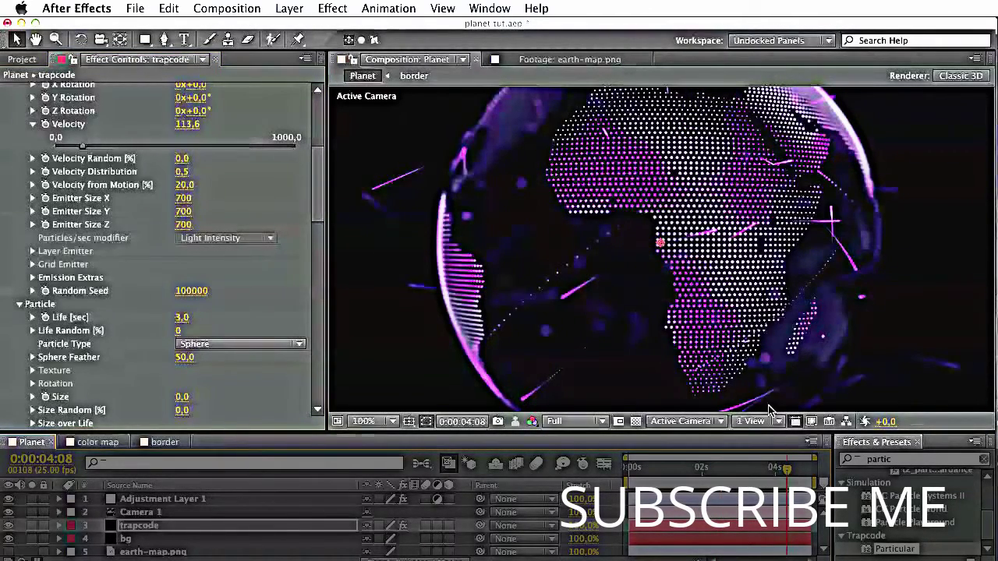
pyautogui.press('h')
pyautogui.moveTo(733, 281); pyautogui.dragTo(661, 272)
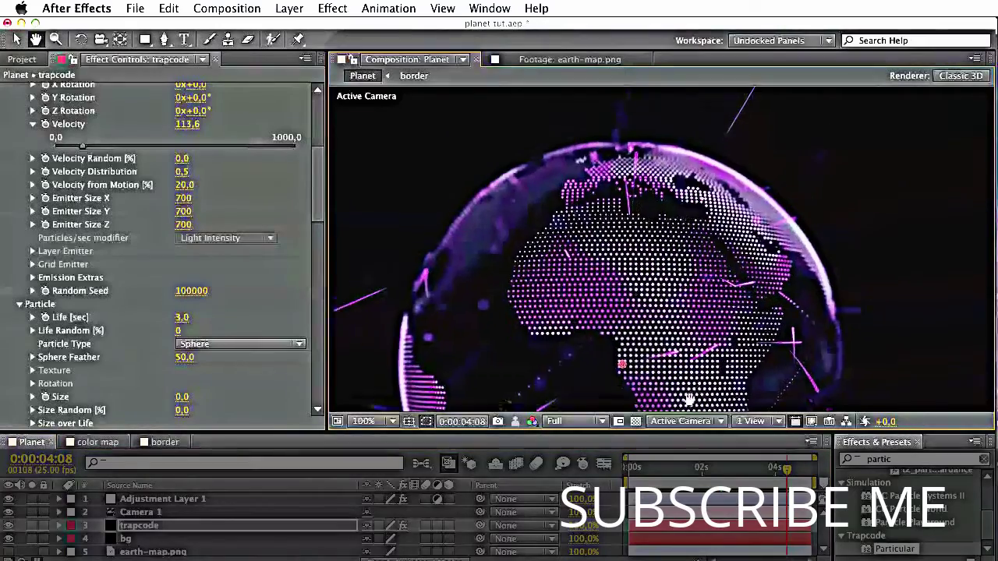
pyautogui.press('v')
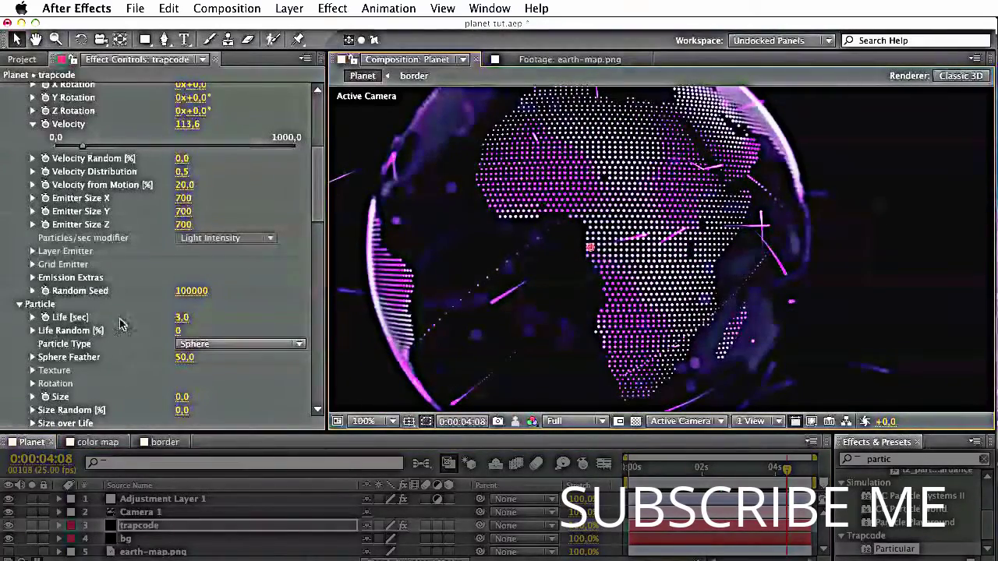
pyautogui.scroll(8, 20, 171)
# Collapse force line 2, preview the globe and save planet tut.aep
pyautogui.click(8, 169)
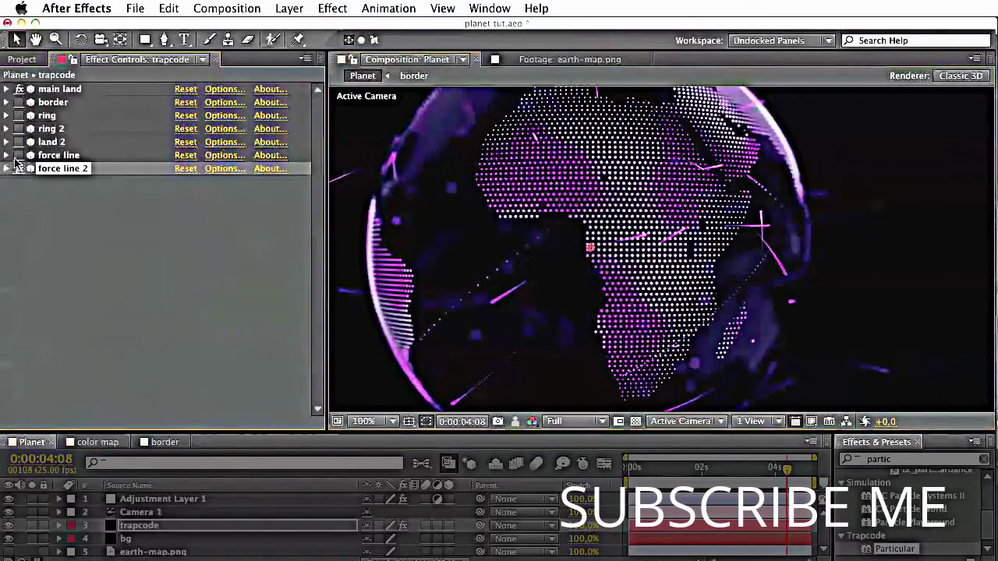
pyautogui.press('space')
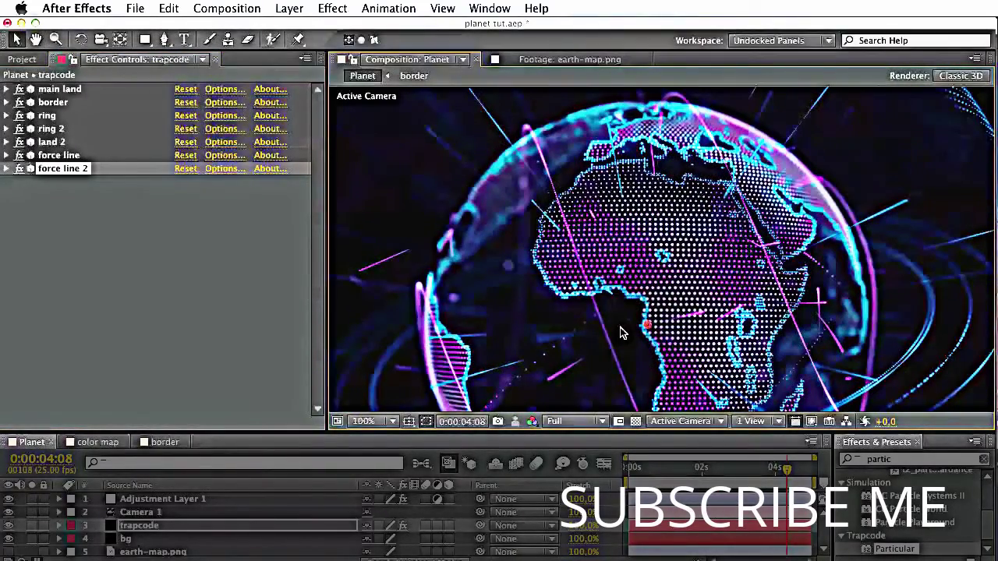
pyautogui.press('super+s')
# Search Effects & Presets for 'form' and drag Trapcode Form onto the layer
pyautogui.click(259, 243)
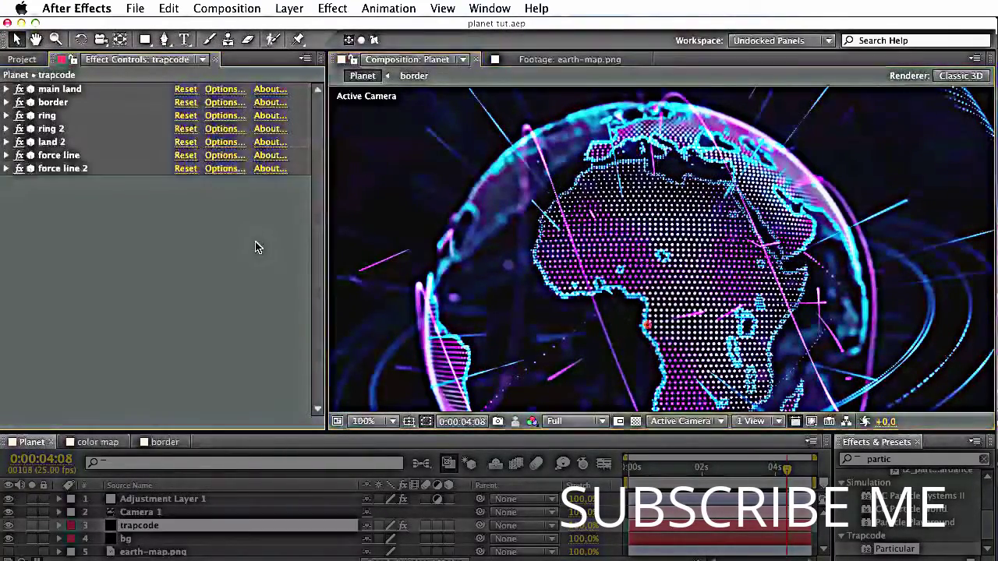
pyautogui.press('Up')
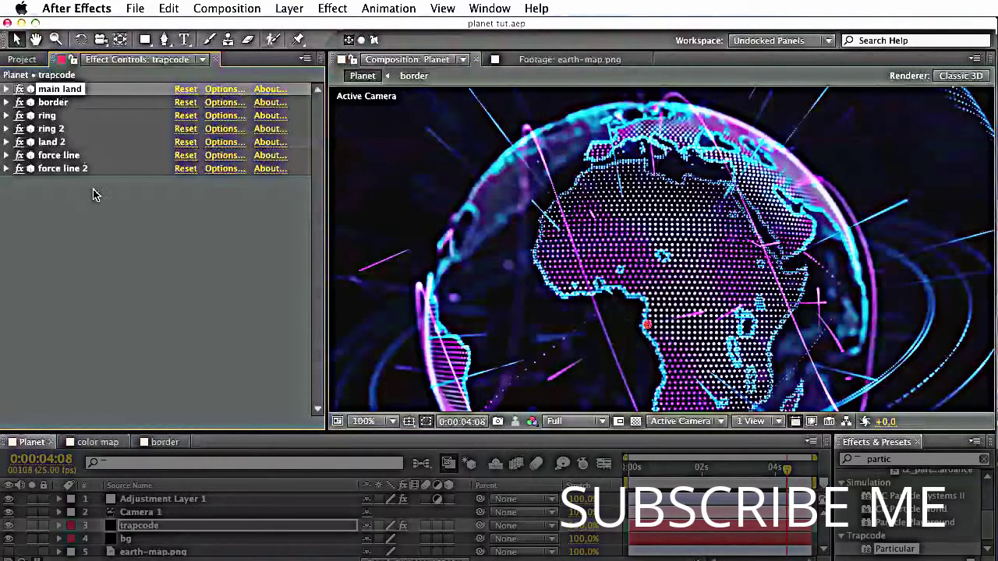
pyautogui.click(92, 201)
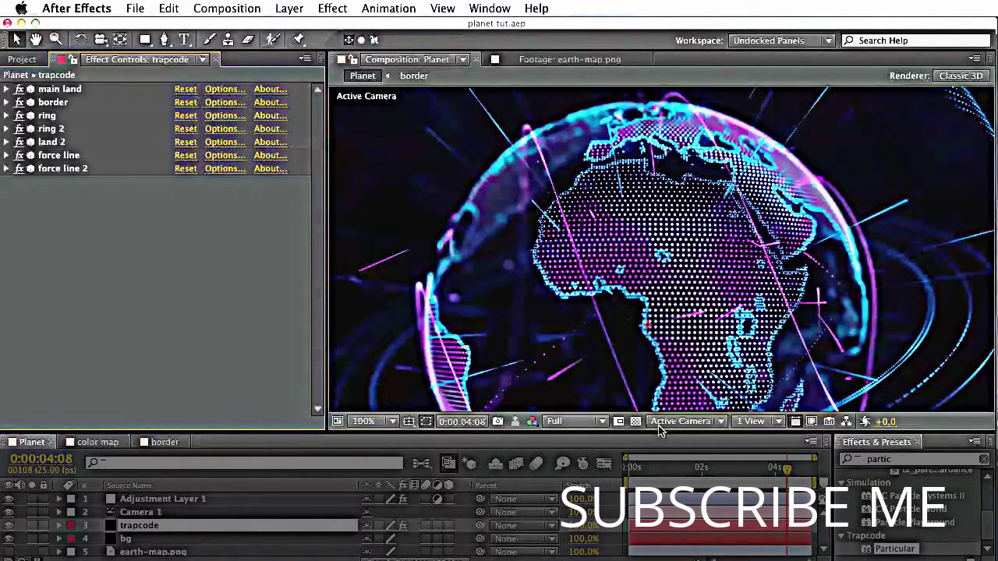
pyautogui.click(900, 459)
pyautogui.write('form')
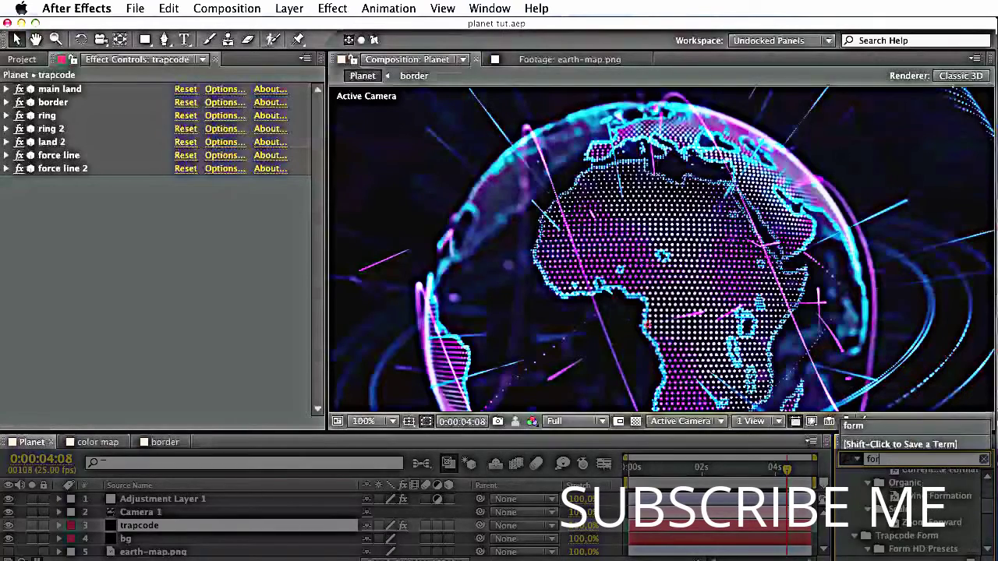
pyautogui.scroll(-5, 990, 518)
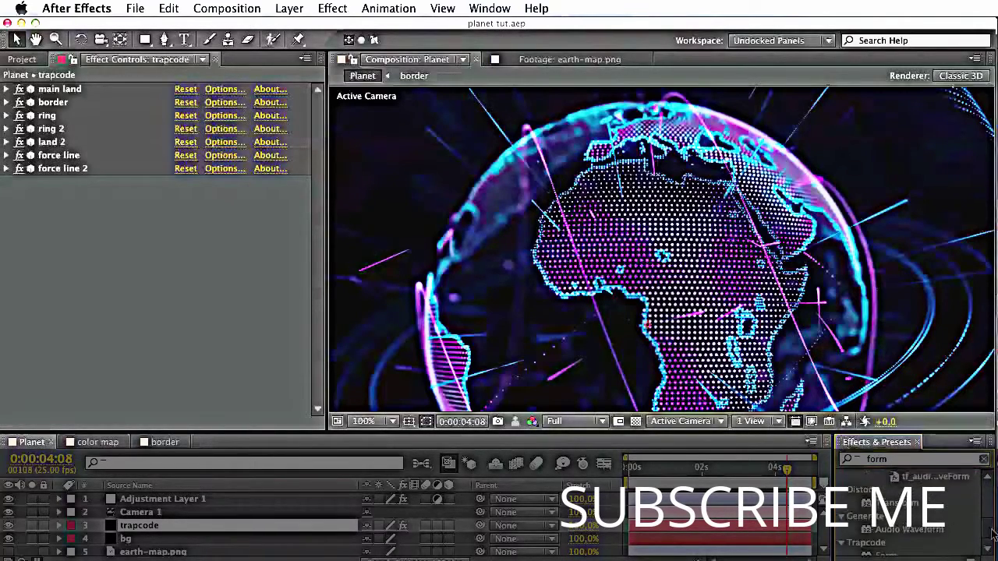
pyautogui.moveTo(885, 549); pyautogui.dragTo(112, 276)
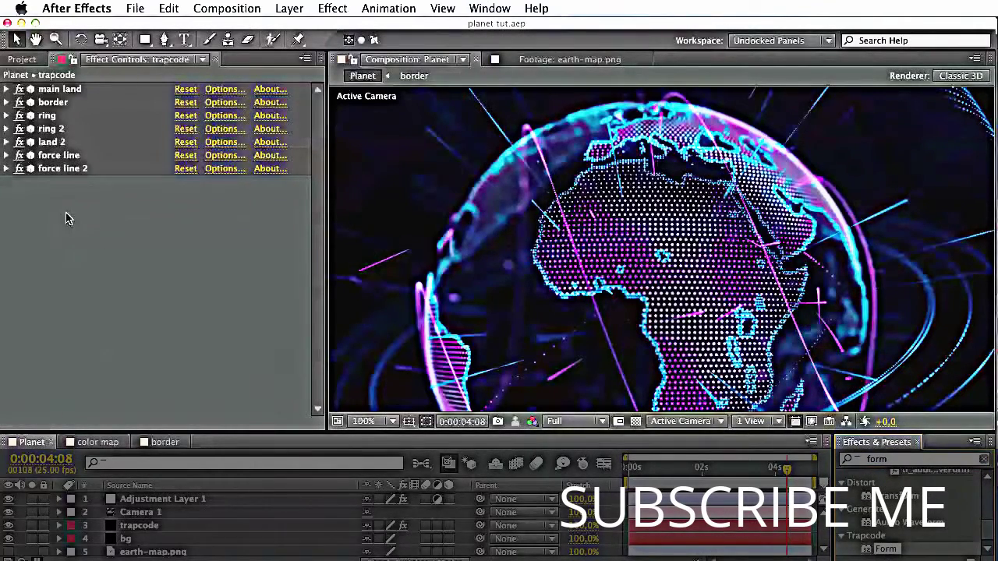
# Rename the newly added Form effect to 'city'
pyautogui.press('Return')
pyautogui.write('cit')
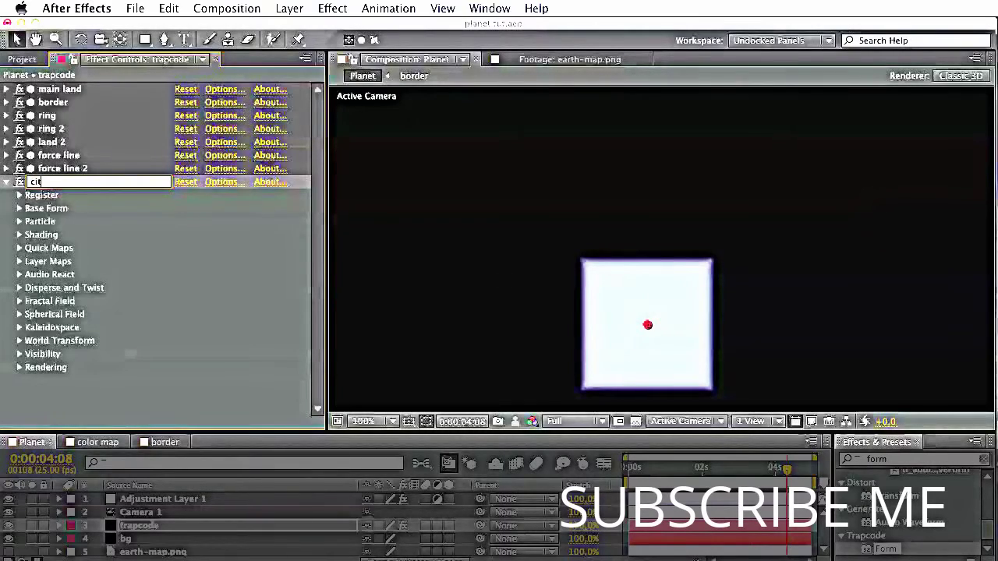
pyautogui.write('y')
pyautogui.press('Return')
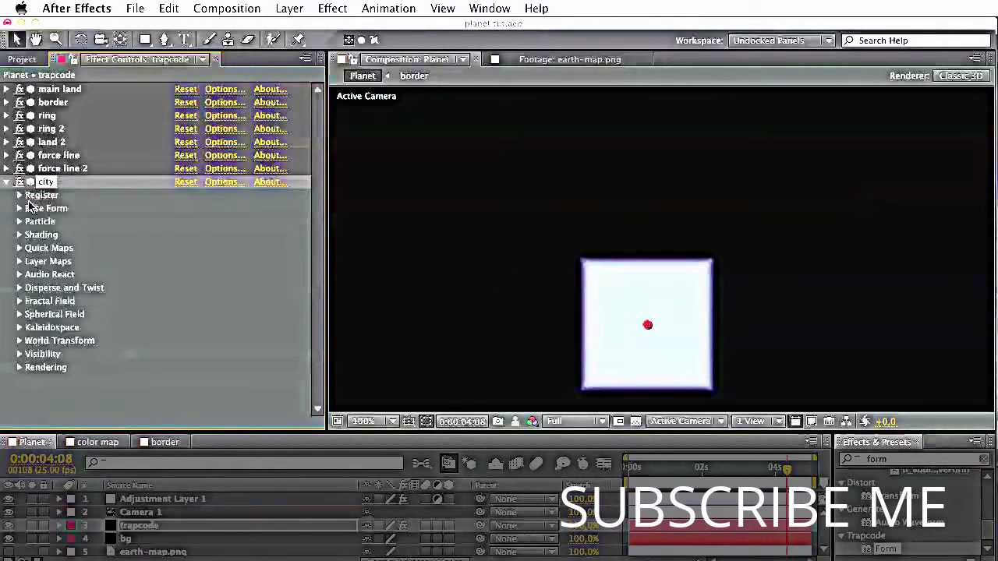
# Set the city Base Form to Sphere - Layered, sized 700×700×700 with one layer
pyautogui.click(19, 208)
pyautogui.click(201, 222)
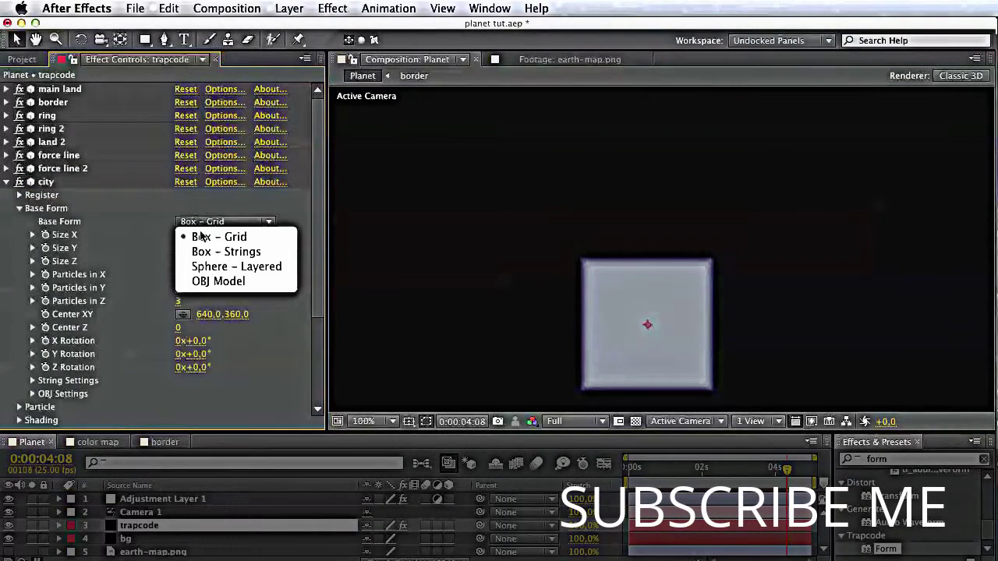
pyautogui.click(215, 267)
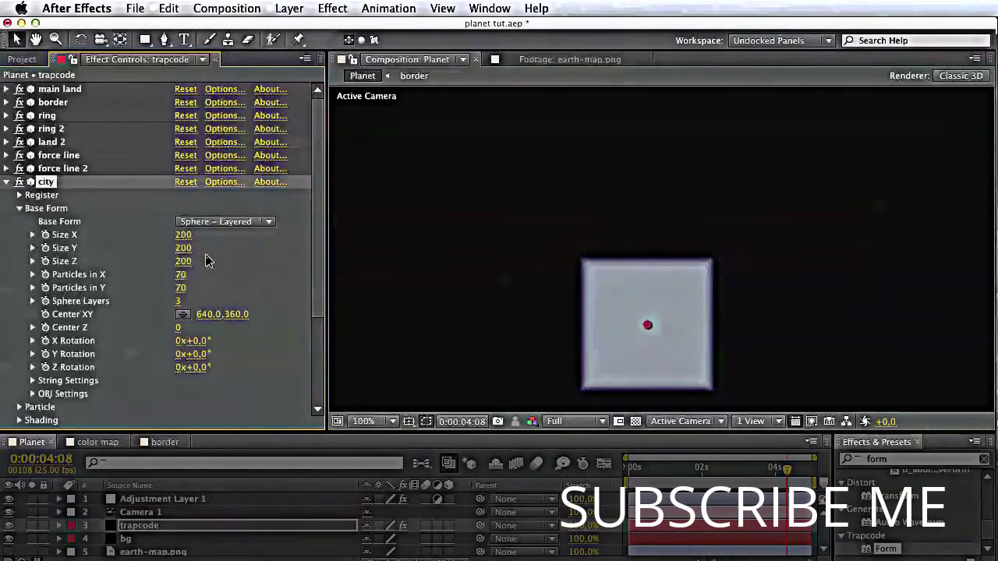
pyautogui.click(187, 236)
pyautogui.write('70')
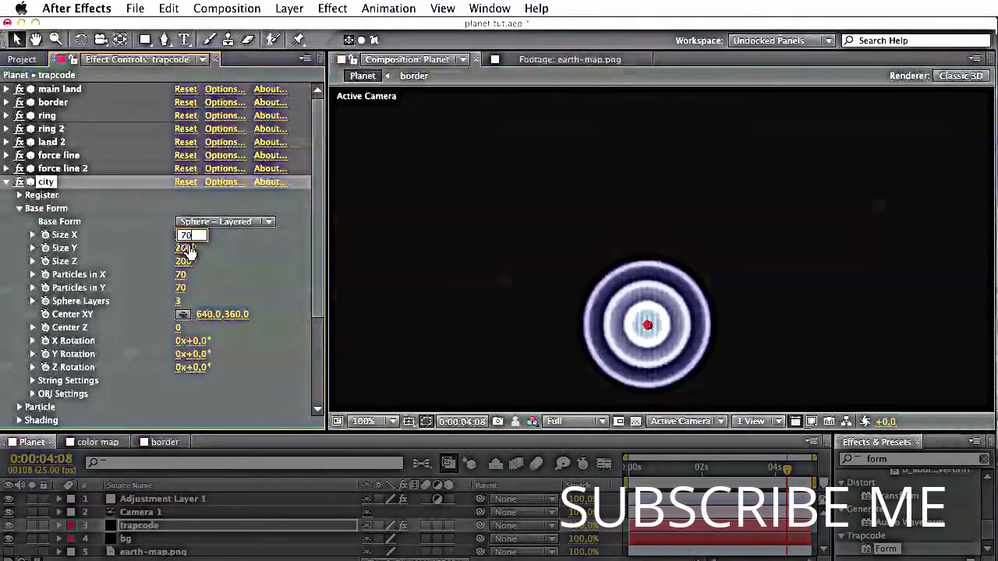
pyautogui.click(187, 248)
pyautogui.write('0')
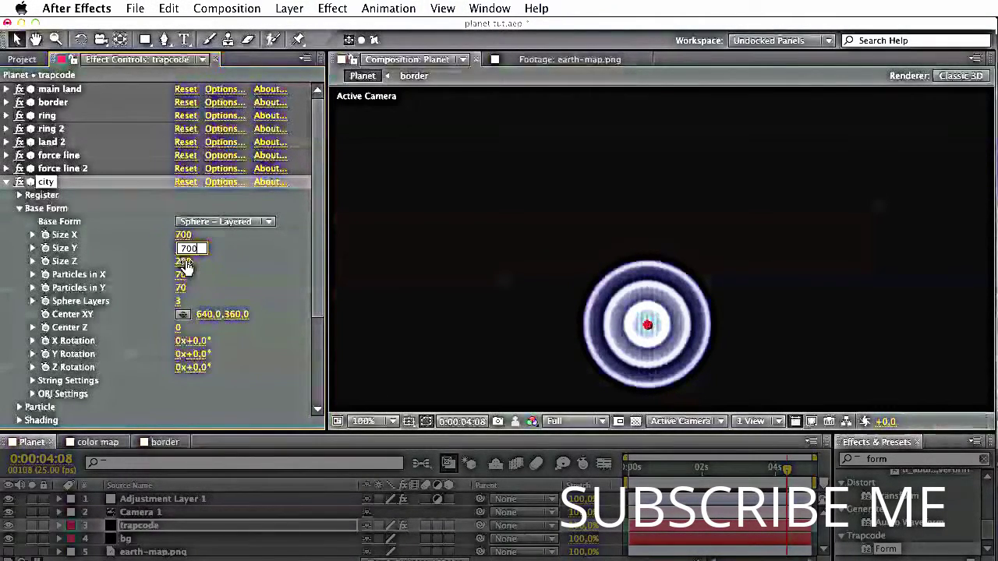
pyautogui.click(185, 262)
pyautogui.write('700')
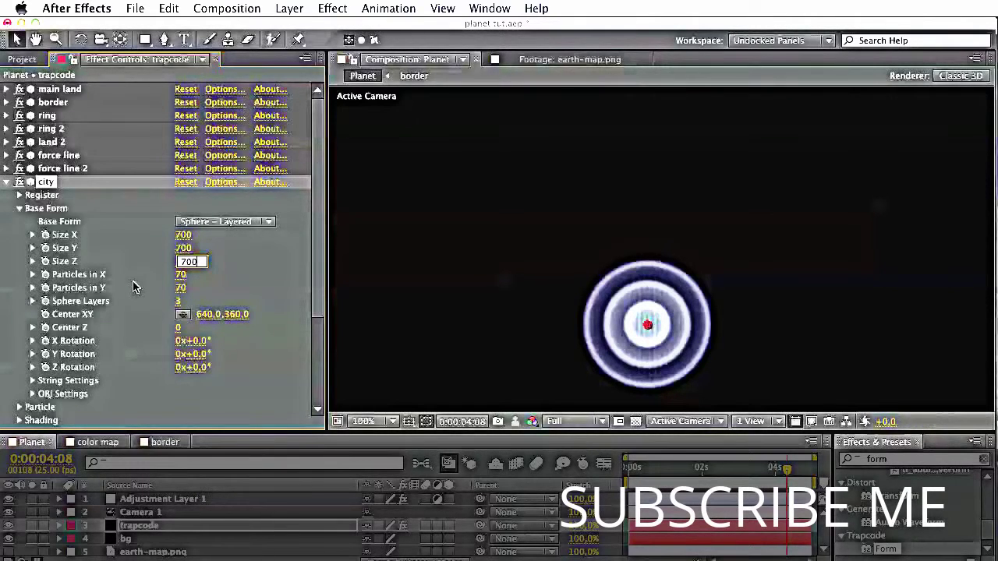
pyautogui.press('Return')
pyautogui.click(179, 302)
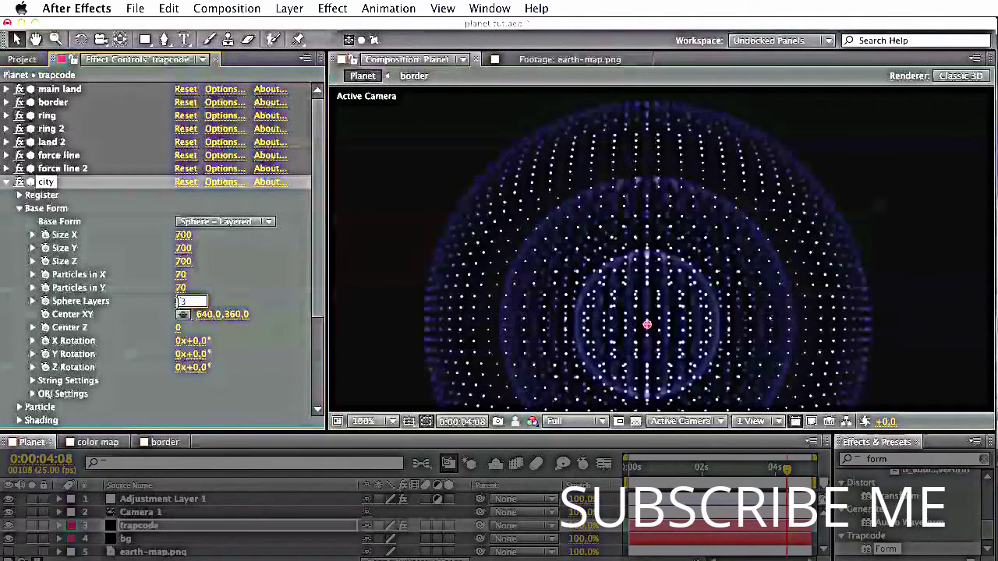
pyautogui.write('1')
pyautogui.click(20, 209)
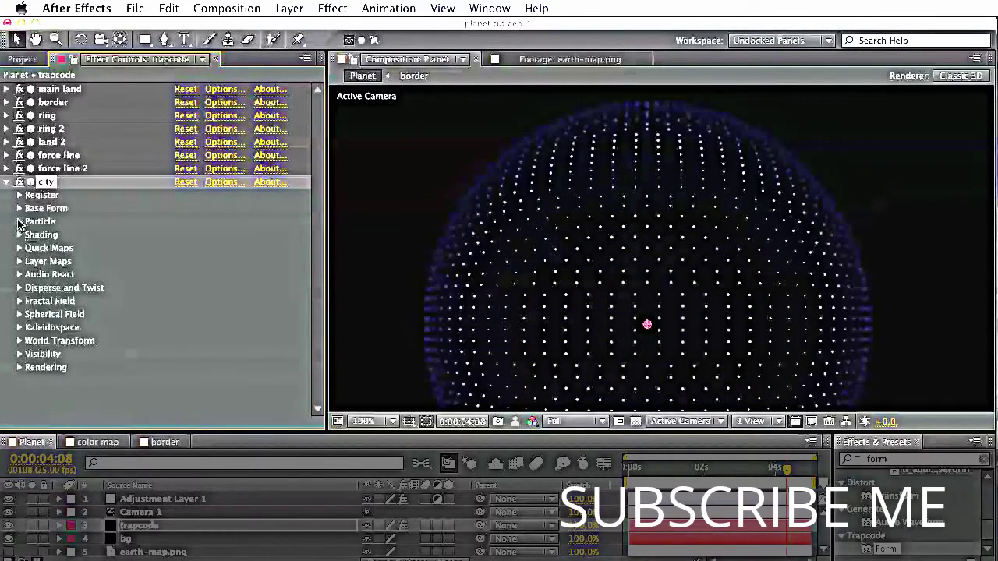
# Expand city's Particle group and create a new composition from the Project panel
pyautogui.click(19, 221)
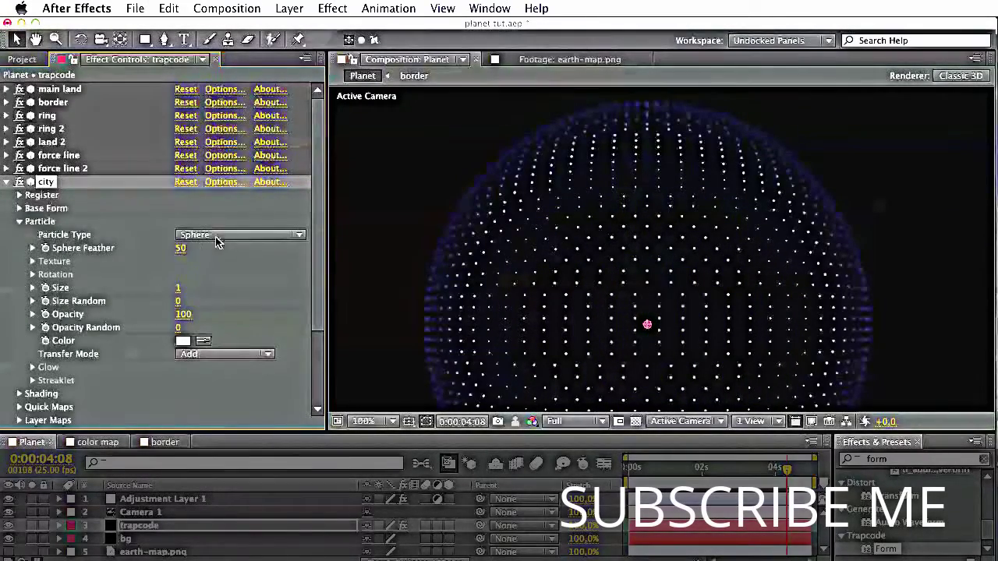
pyautogui.click(31, 59)
pyautogui.click(48, 423)
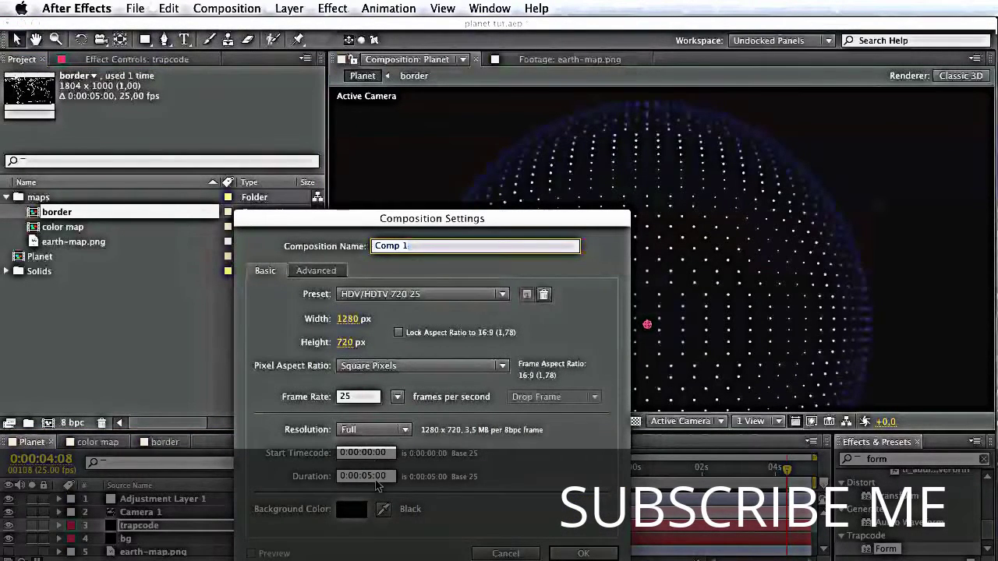
# Set the new composition to 50 × 50 pixels and create it as 'city'
pyautogui.click(347, 319)
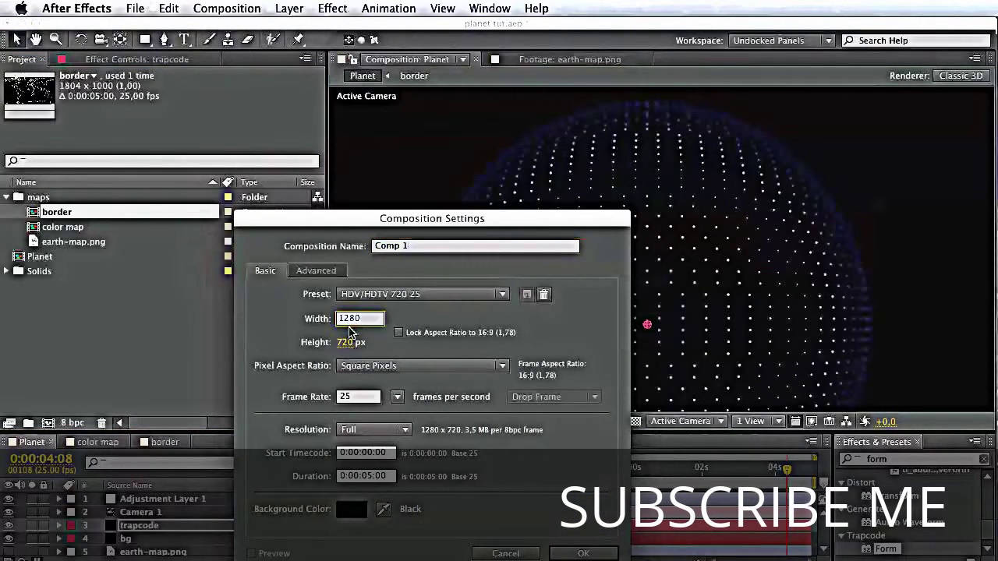
pyautogui.write('30')
pyautogui.press('Tab')
pyautogui.click(343, 319)
pyautogui.write('50')
pyautogui.press('Tab')
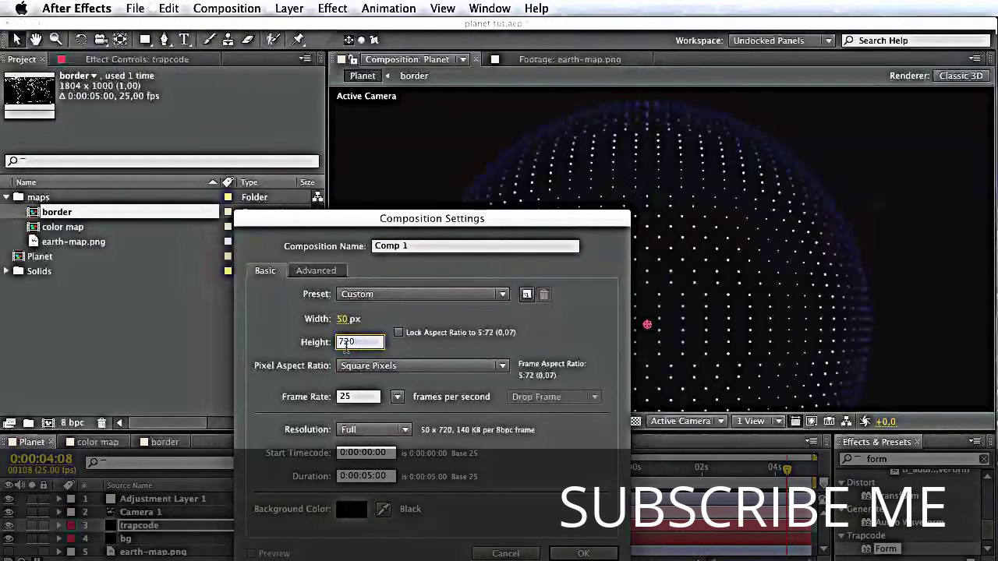
pyautogui.write('50')
pyautogui.press('Tab')
pyautogui.write('city')
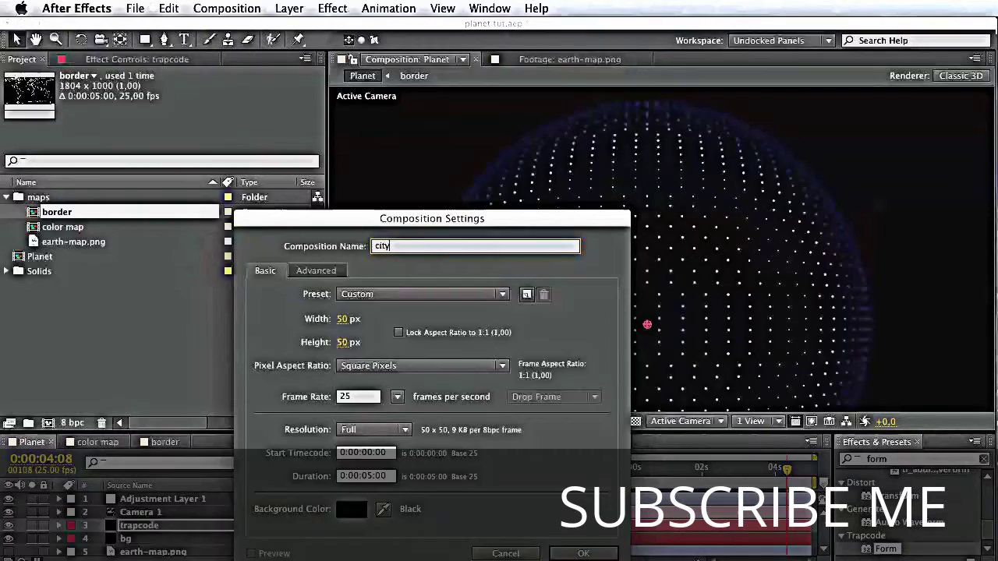
pyautogui.press('Return')
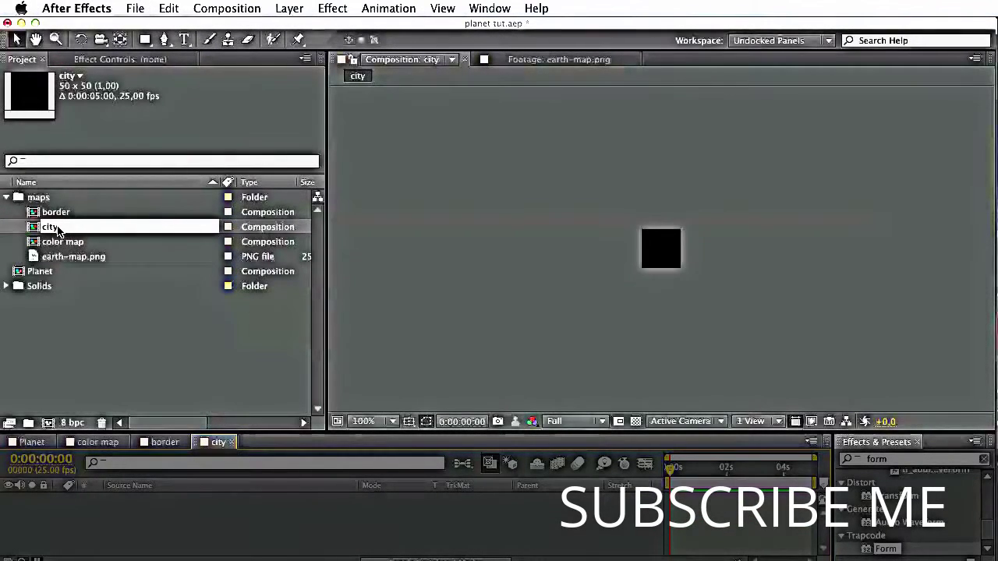
# Draw a polygon out from the centre of the city comp
pyautogui.press('.')
pyautogui.moveTo(144, 39); pyautogui.dragTo(204, 92)
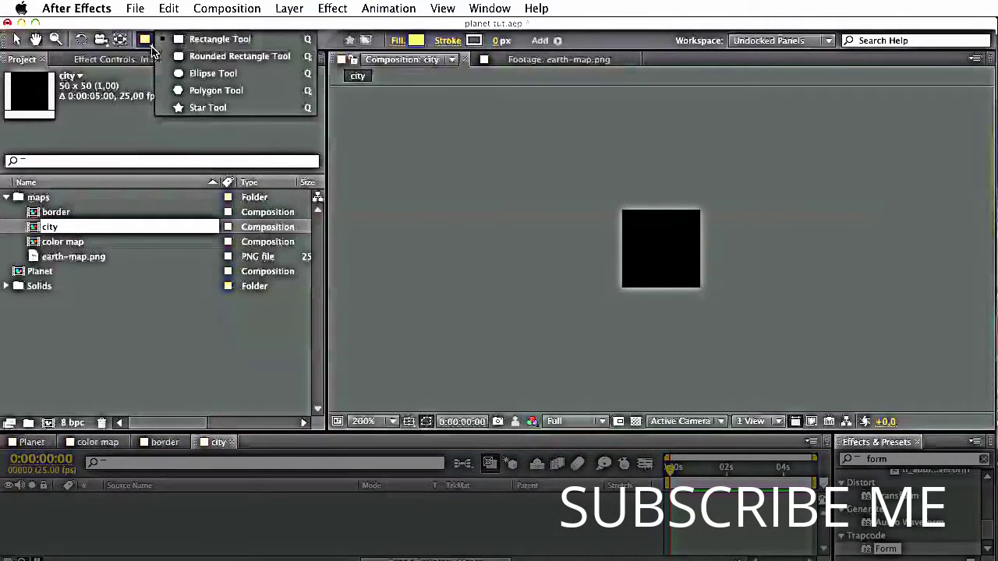
pyautogui.click(202, 90)
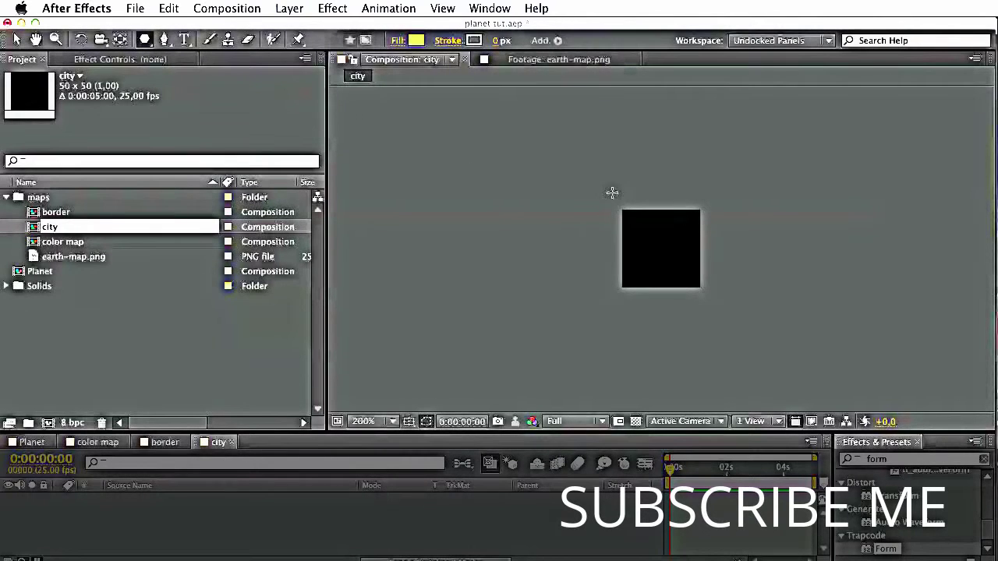
pyautogui.moveTo(659, 247)
pyautogui.mouseDown()
pyautogui.moveTo(683, 271)
pyautogui.moveTo(676, 263)
pyautogui.mouseUp()
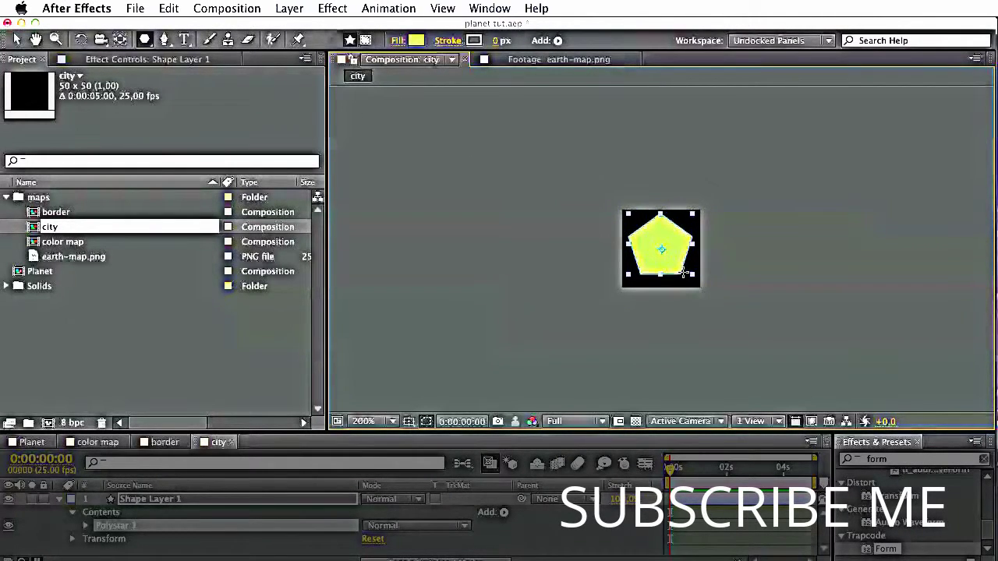
# Give the polygon no fill and a 3 px pink outline
pyautogui.click(396, 41)
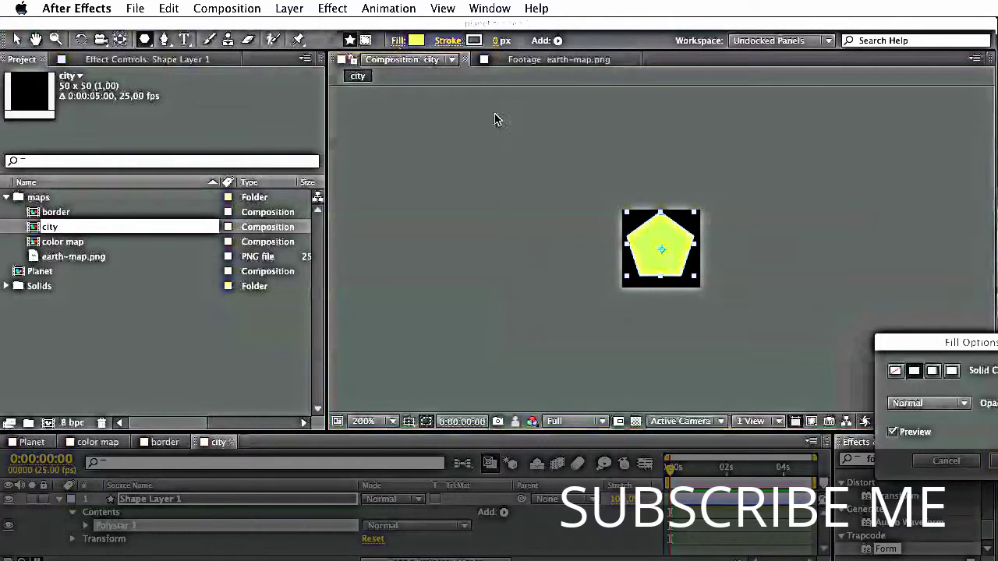
pyautogui.click(894, 371)
pyautogui.click(993, 461)
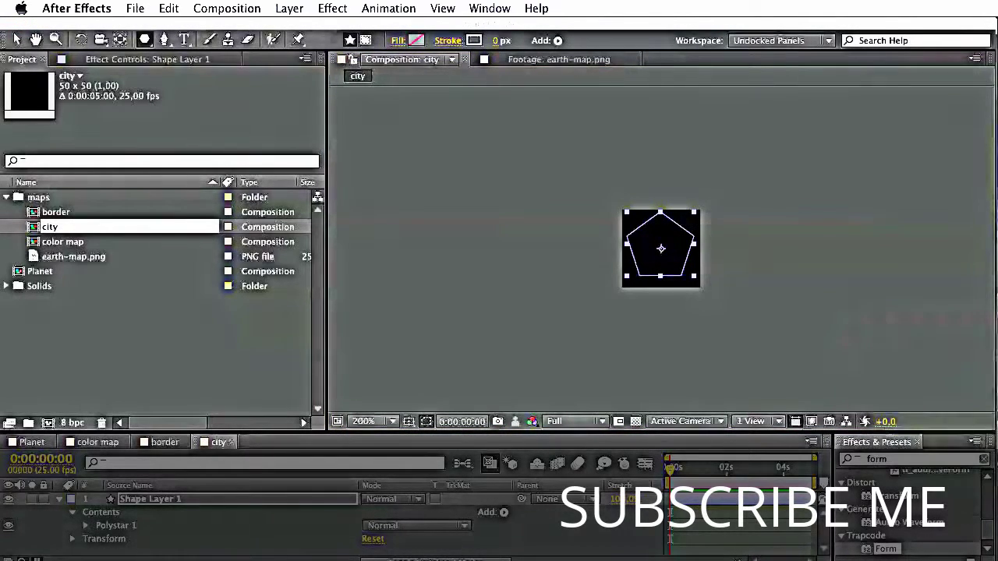
pyautogui.click(499, 40)
pyautogui.write('3')
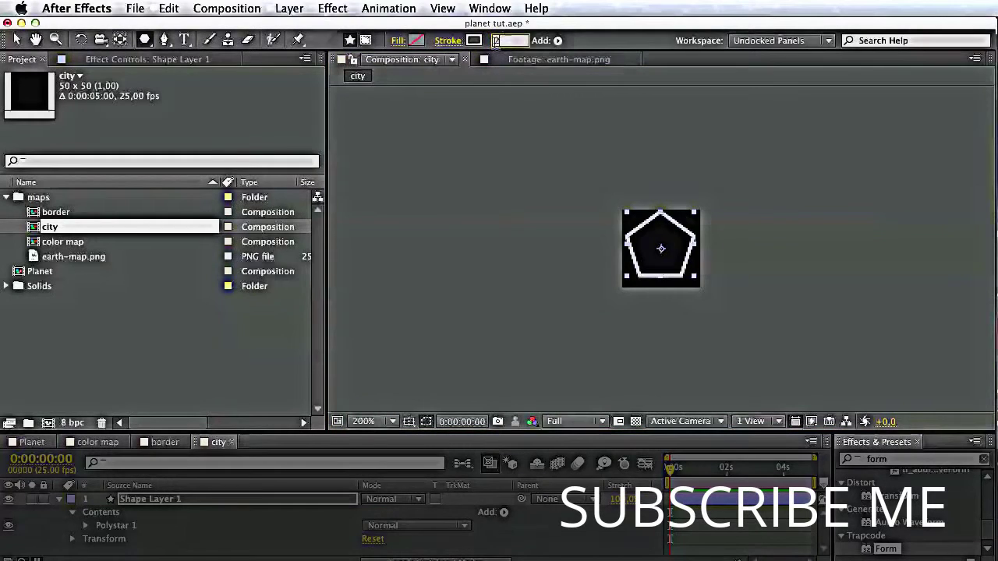
pyautogui.press('Return')
pyautogui.click(478, 42)
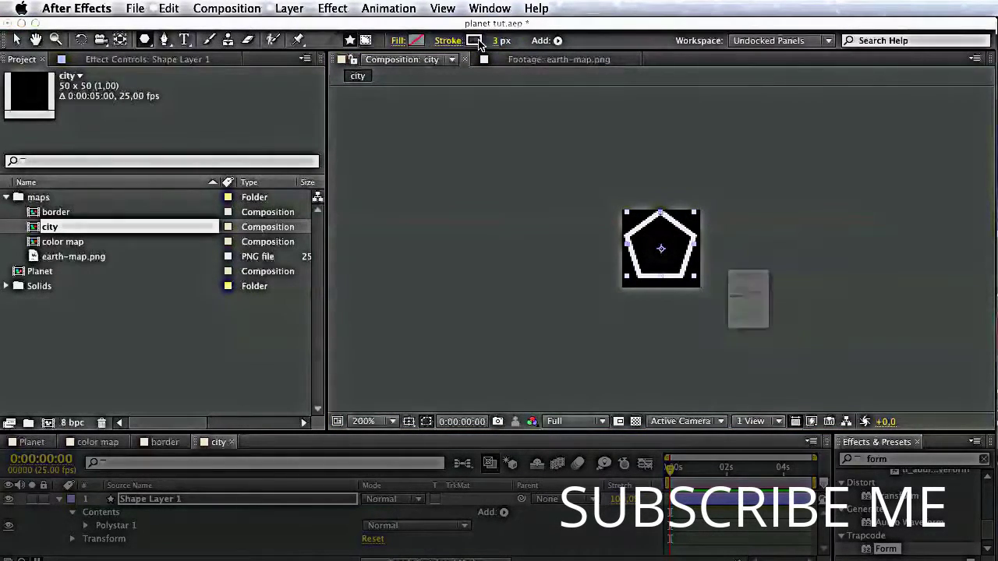
pyautogui.click(860, 423)
pyautogui.click(860, 431)
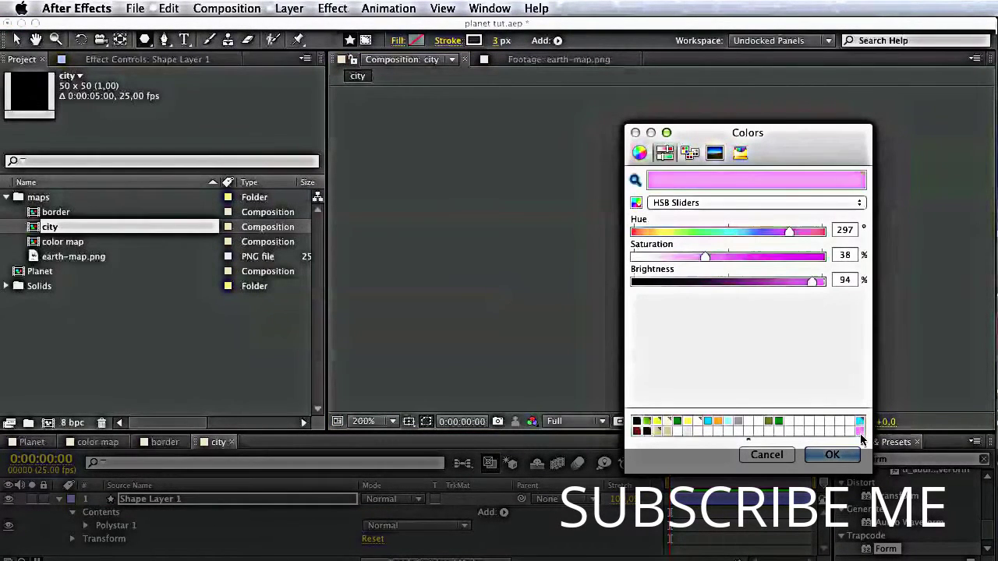
pyautogui.click(830, 455)
# Set the polygon path to 6 points to make a hexagon
pyautogui.press('.')
pyautogui.press('.')
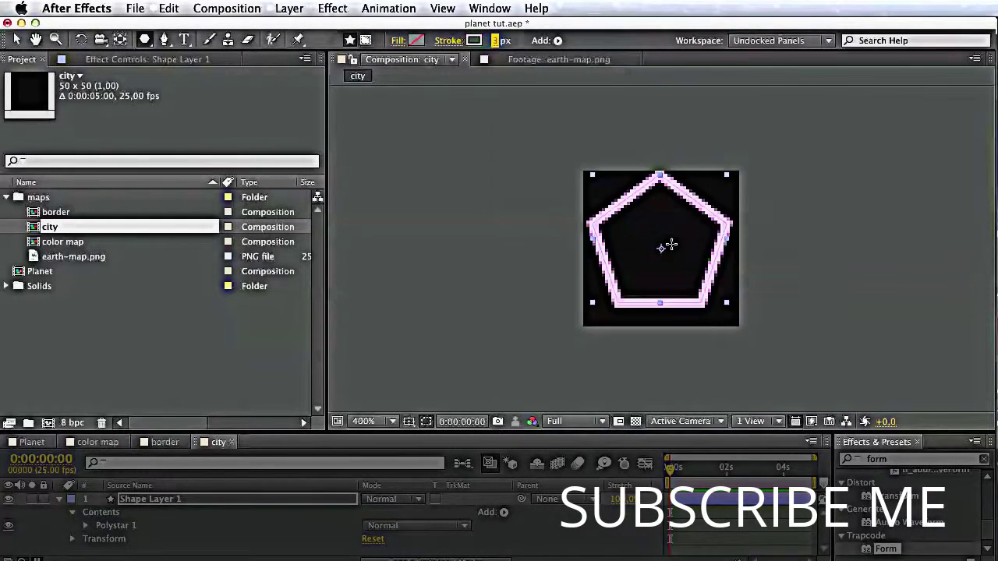
pyautogui.press('.')
pyautogui.click(87, 527)
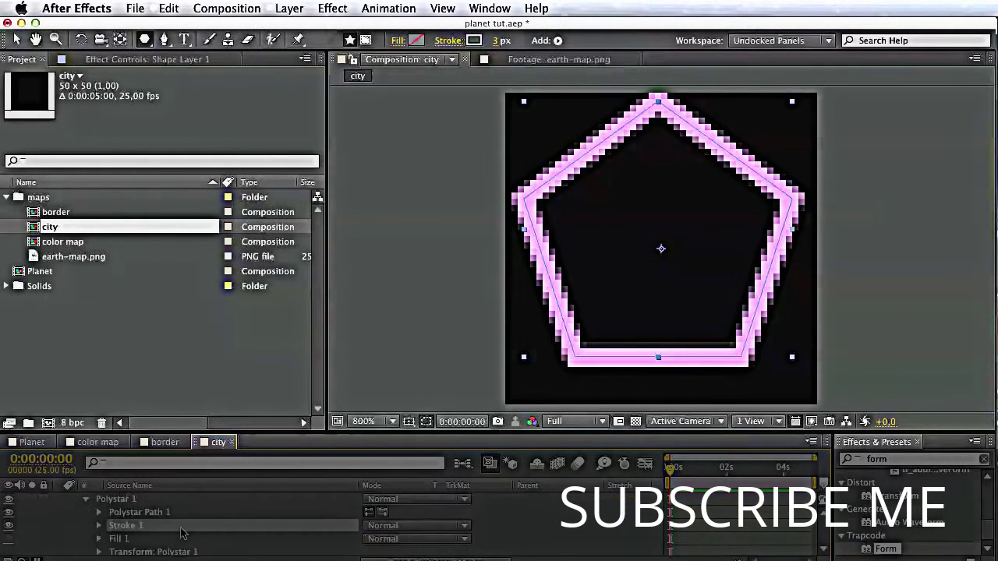
pyautogui.scroll(-2, 116, 516)
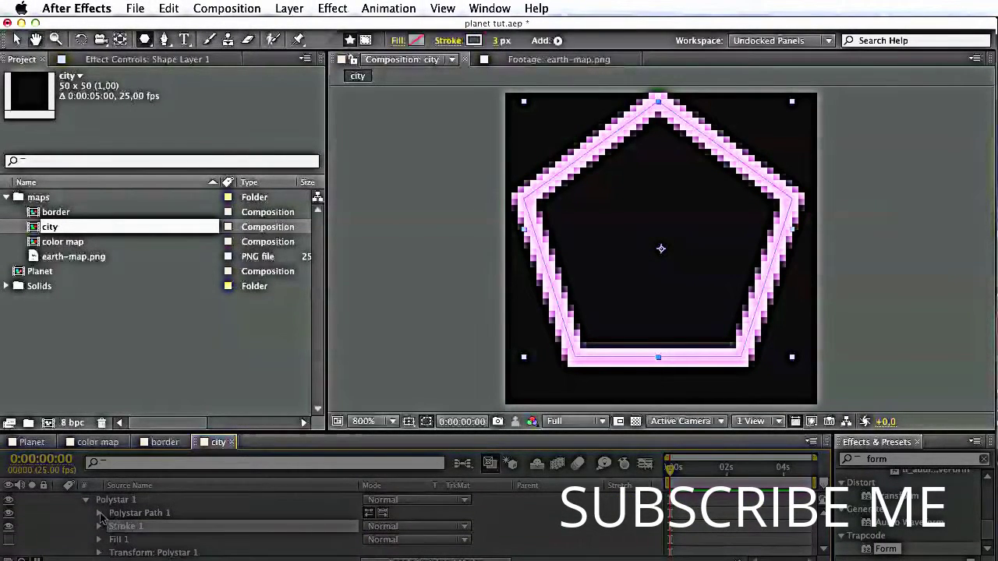
pyautogui.click(99, 505)
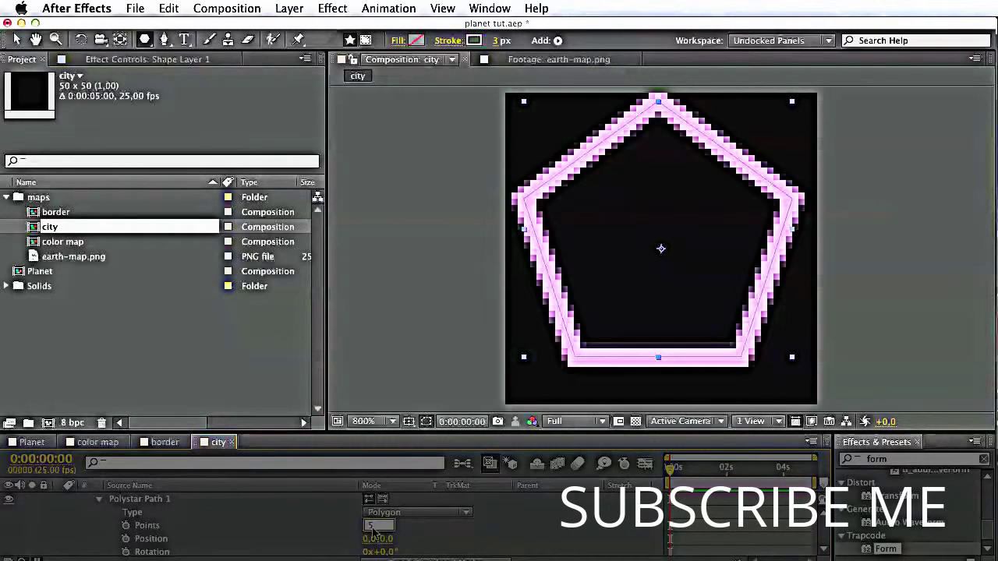
pyautogui.press('Return')
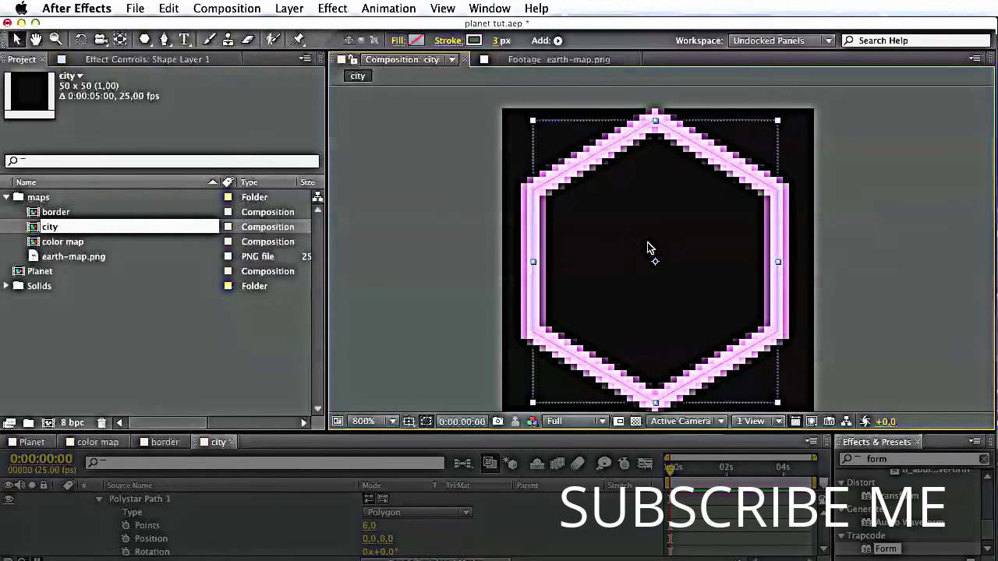
# Draw a centred pink circle inside the hexagon with the Ellipse Tool
pyautogui.press('h')
pyautogui.moveTo(648, 250)
pyautogui.mouseDown()
pyautogui.moveTo(638, 137)
pyautogui.moveTo(647, 226)
pyautogui.mouseUp()
pyautogui.press('v')
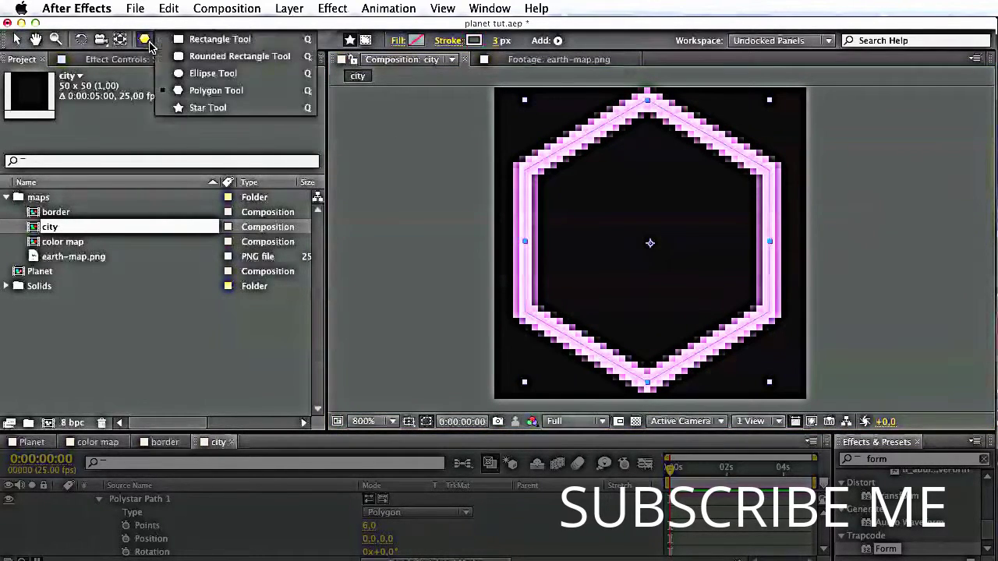
pyautogui.moveTo(144, 39); pyautogui.dragTo(210, 82)
pyautogui.moveTo(647, 239); pyautogui.dragTo(687, 272)
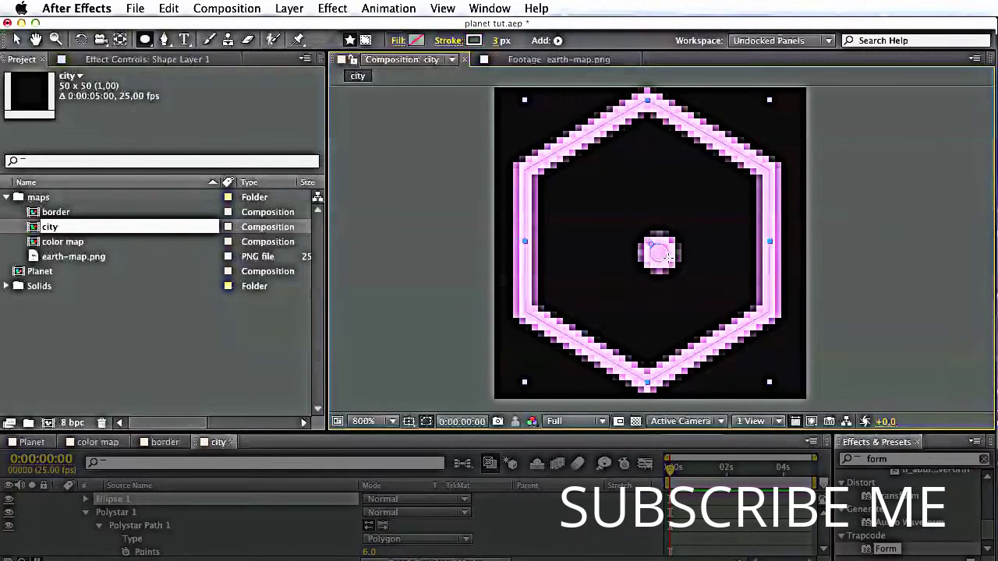
pyautogui.press('ctrl')
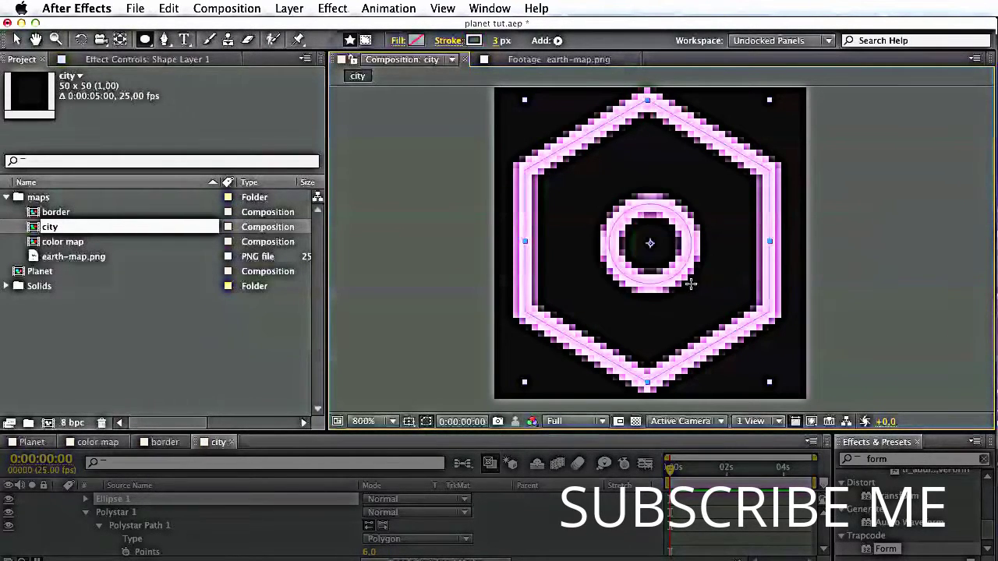
pyautogui.moveTo(692, 287); pyautogui.dragTo(610, 239)
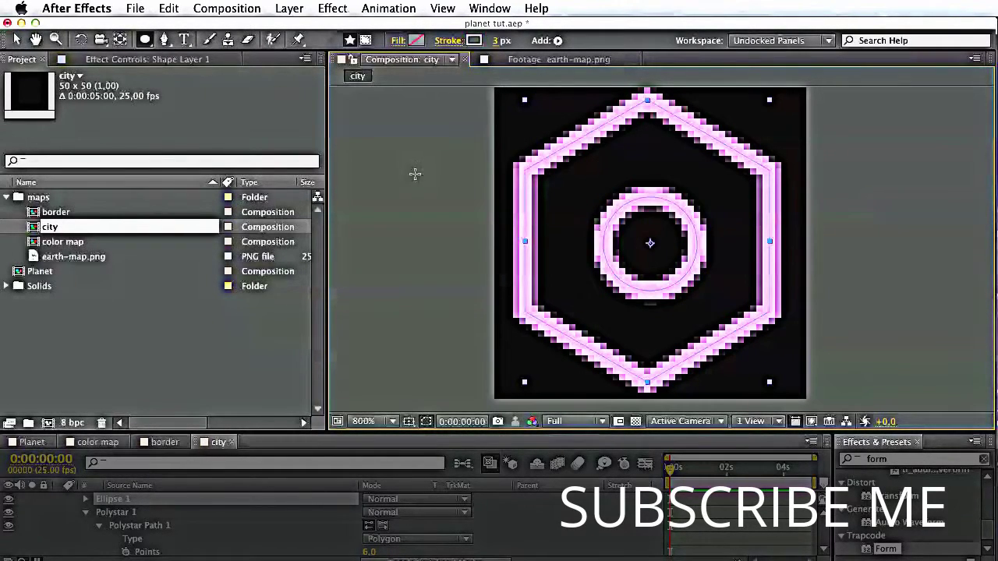
pyautogui.click(121, 265)
# Create a 'city tower' composition and move it into the maps folder
pyautogui.click(48, 422)
pyautogui.write('city towe')
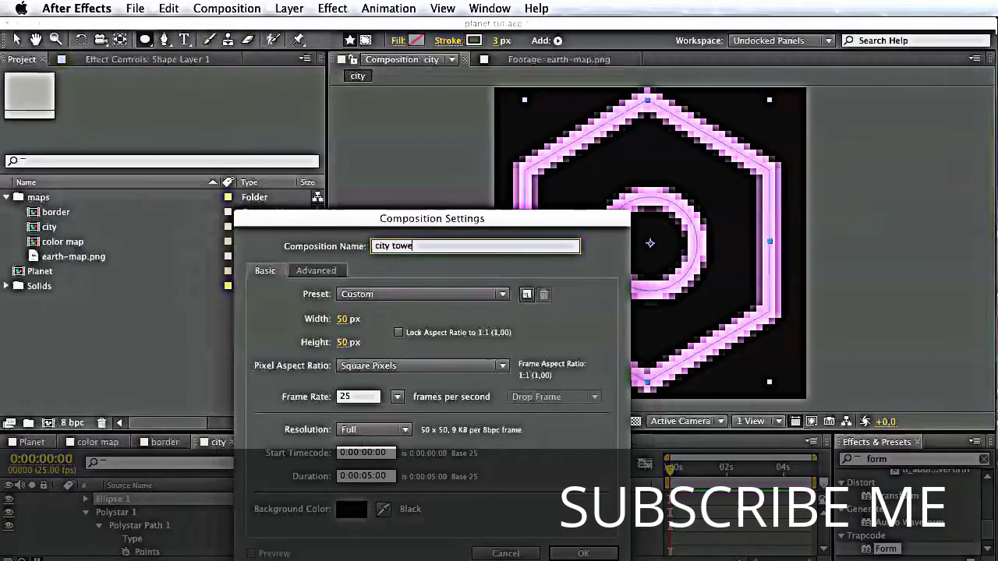
pyautogui.write('r')
pyautogui.press('Return')
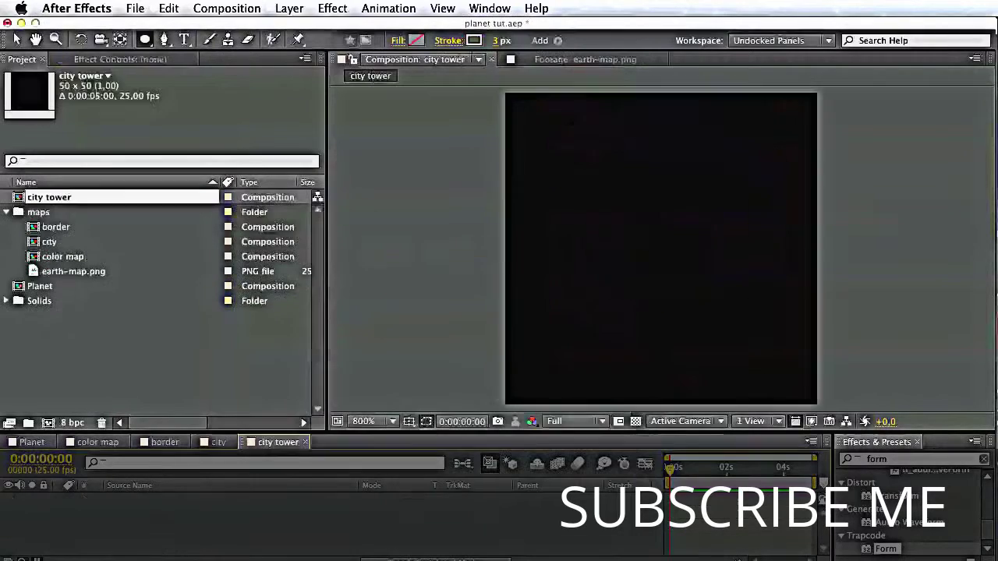
pyautogui.moveTo(86, 226); pyautogui.dragTo(88, 225)
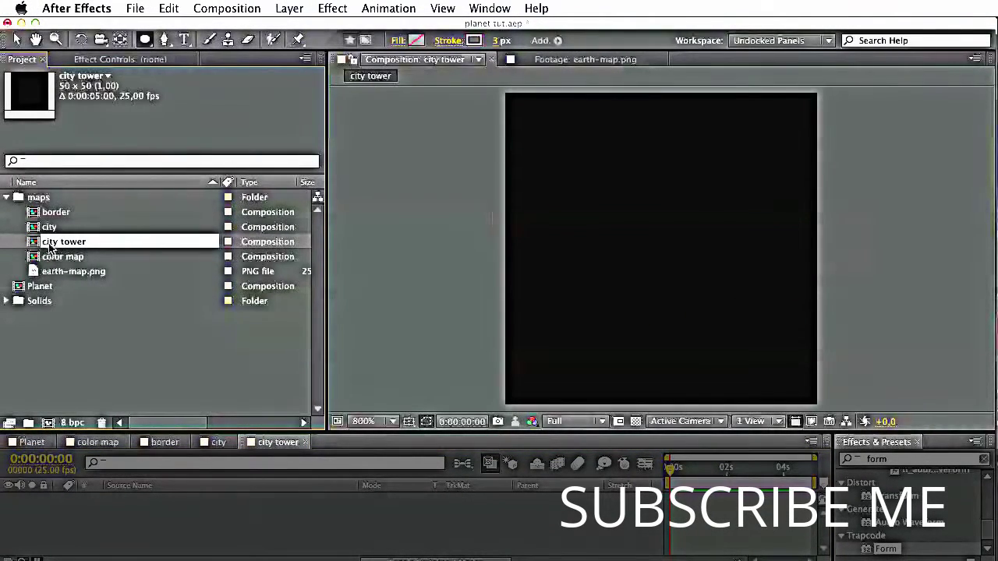
# Resize the city tower composition to 20 × 100 pixels
pyautogui.click(810, 441)
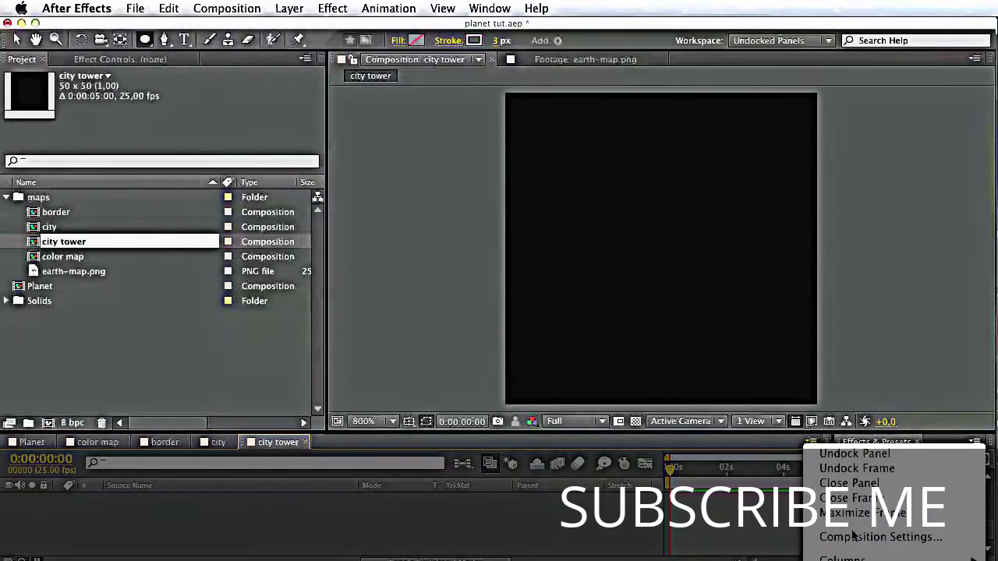
pyautogui.click(880, 537)
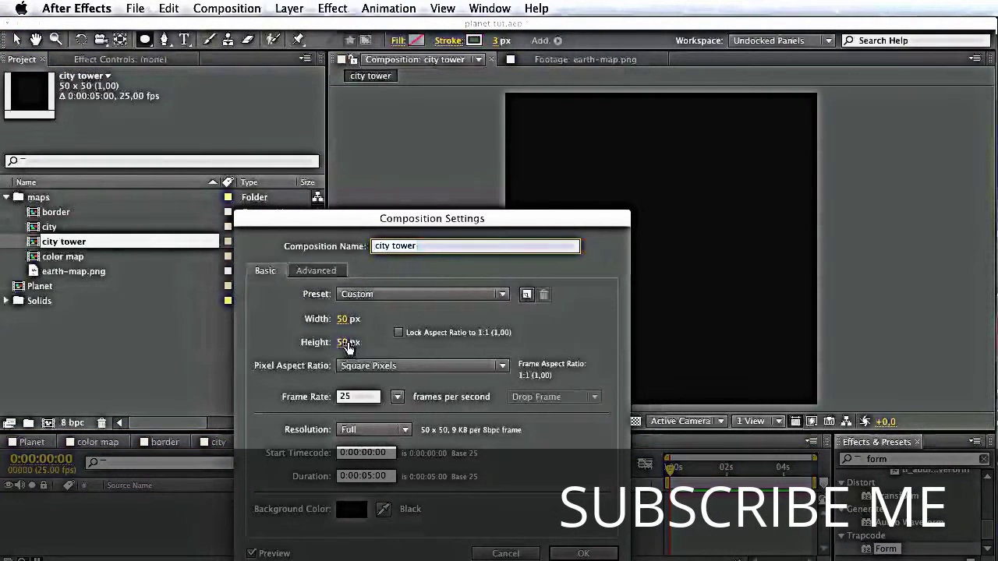
pyautogui.click(342, 318)
pyautogui.write('20')
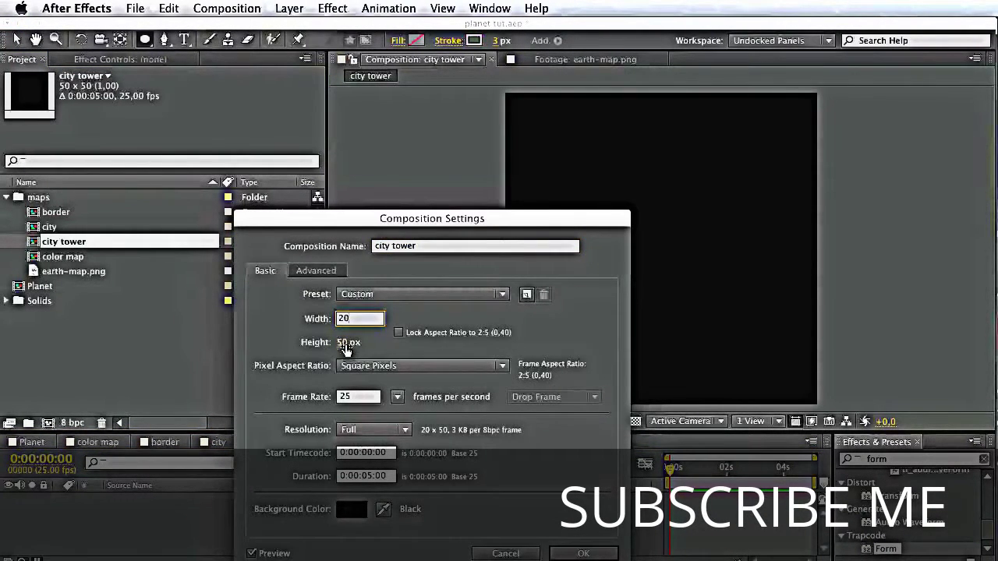
pyautogui.press('Tab')
pyautogui.write('100')
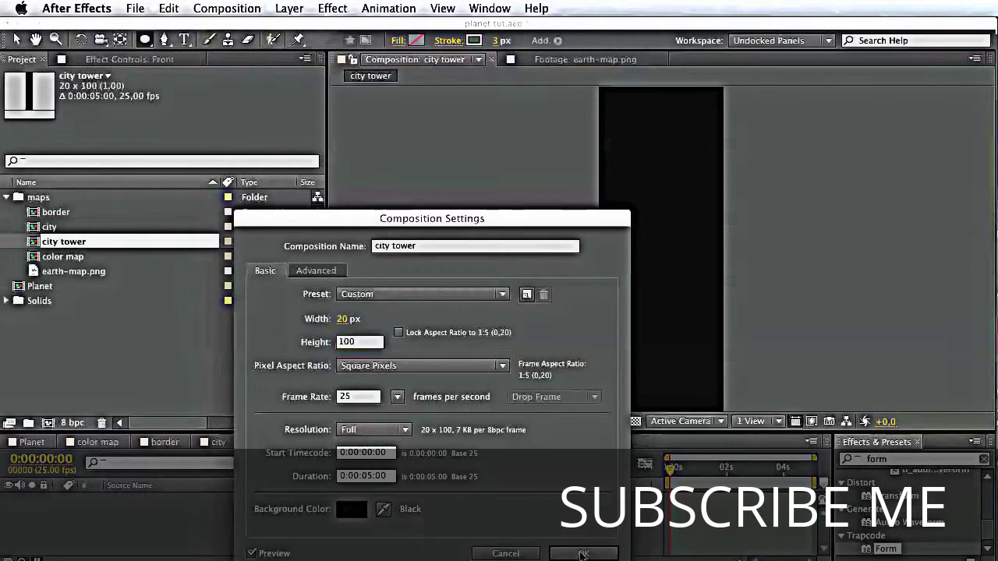
pyautogui.click(583, 553)
pyautogui.click(410, 421)
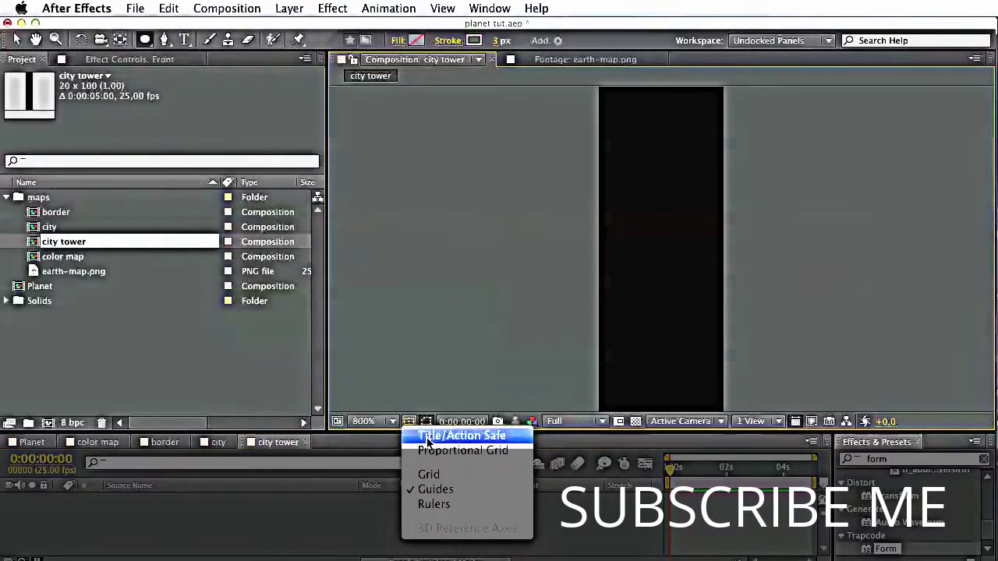
# Turn on Title/Action Safe margins and frame the tower comp for Pen drawing
pyautogui.click(437, 436)
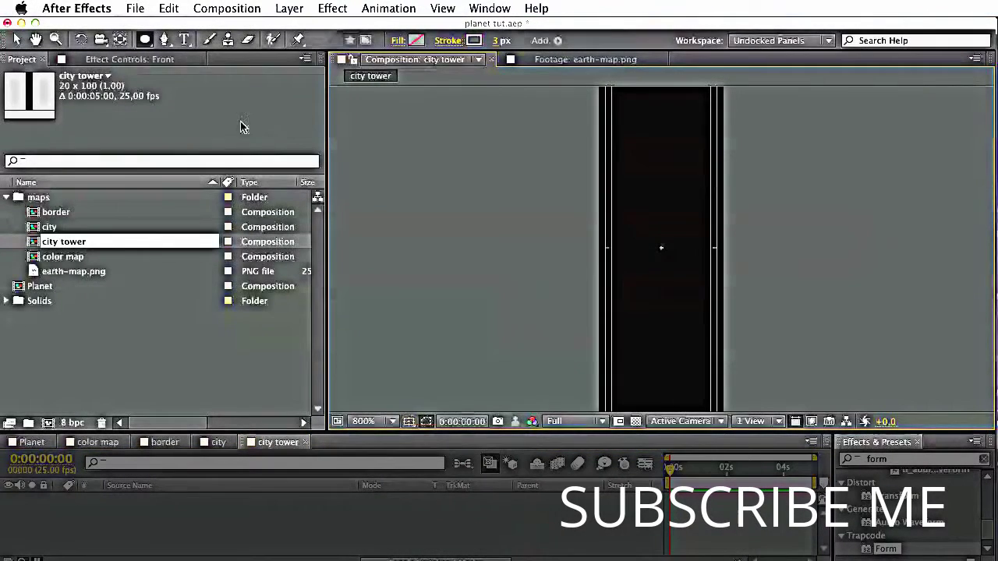
pyautogui.click(165, 39)
pyautogui.press(',')
pyautogui.moveTo(738, 227); pyautogui.dragTo(704, 307)
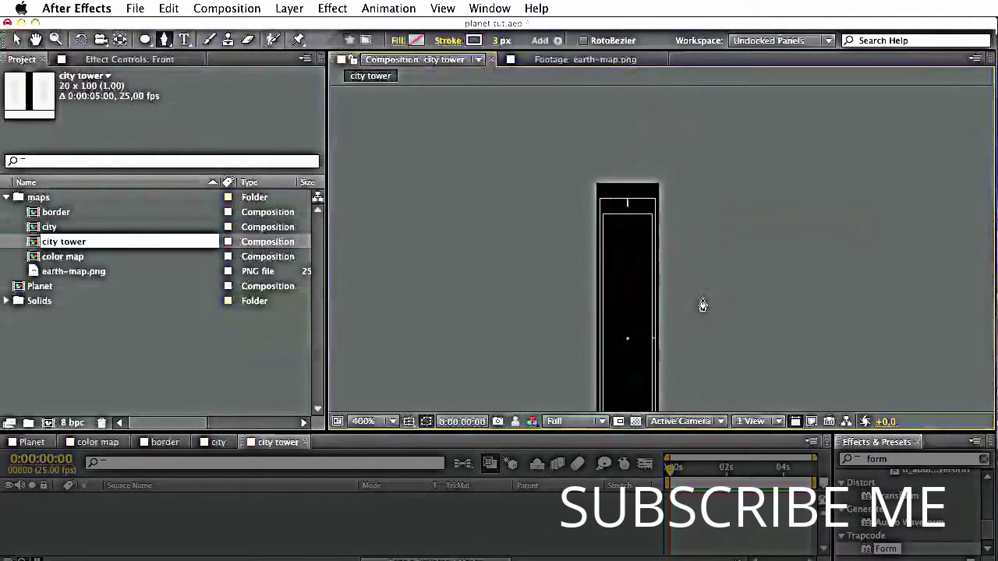
pyautogui.press('.')
pyautogui.moveTo(623, 330)
pyautogui.mouseDown()
pyautogui.moveTo(662, 263)
pyautogui.moveTo(657, 287)
pyautogui.mouseUp()
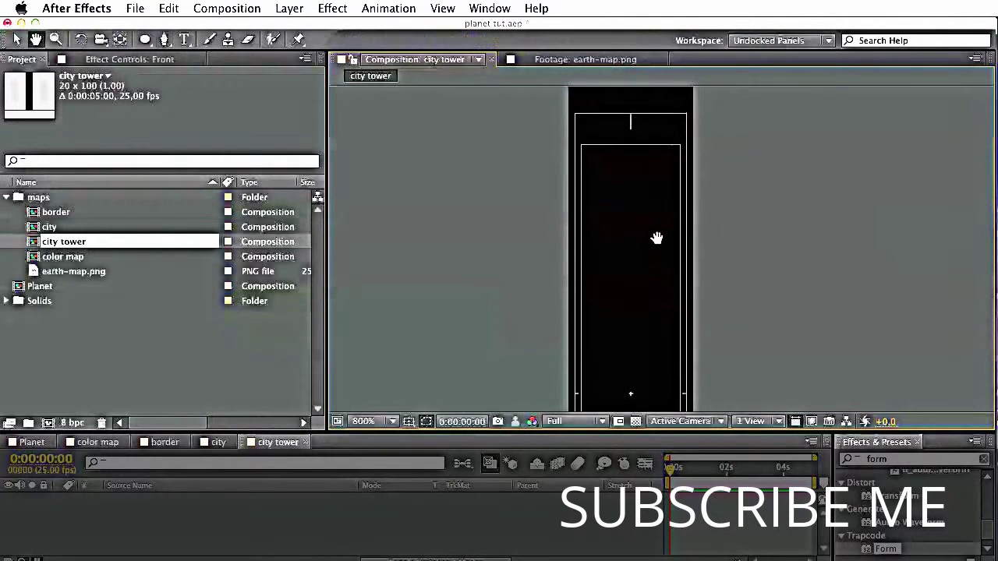
pyautogui.moveTo(657, 239); pyautogui.dragTo(659, 248)
pyautogui.press('g')
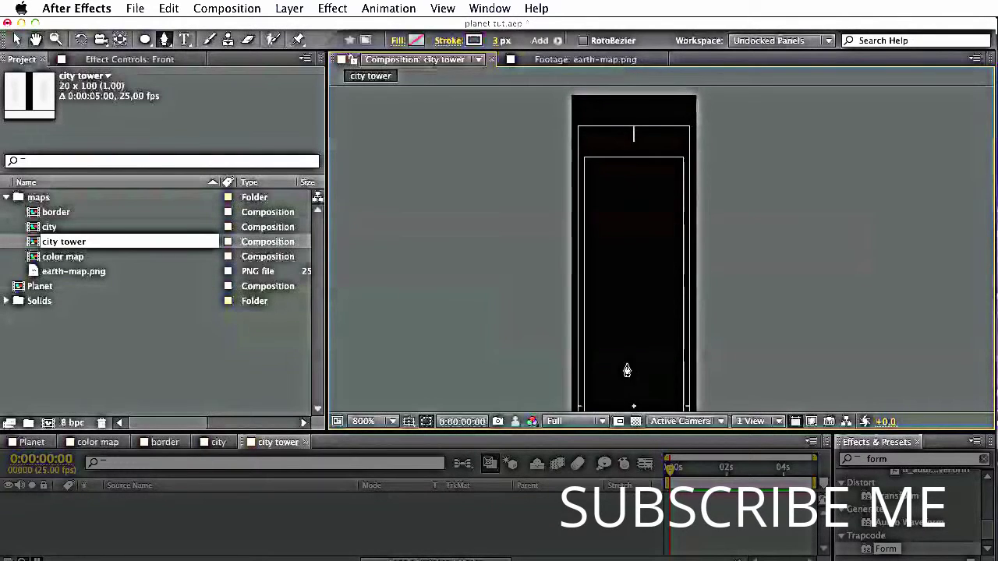
# Pen a tall thin triangle from the bottom to the top centre, then open Planet
pyautogui.click(618, 406)
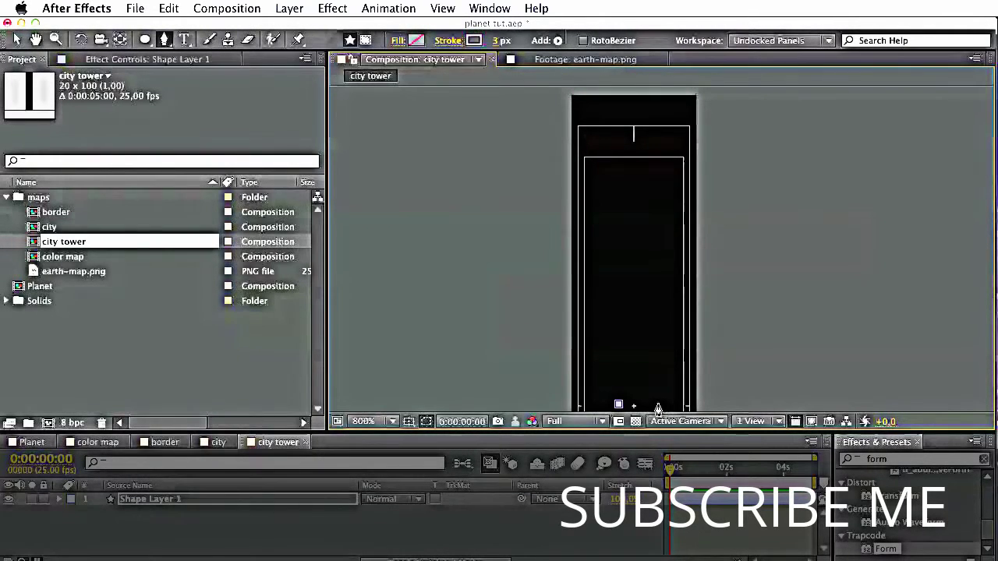
pyautogui.click(634, 102)
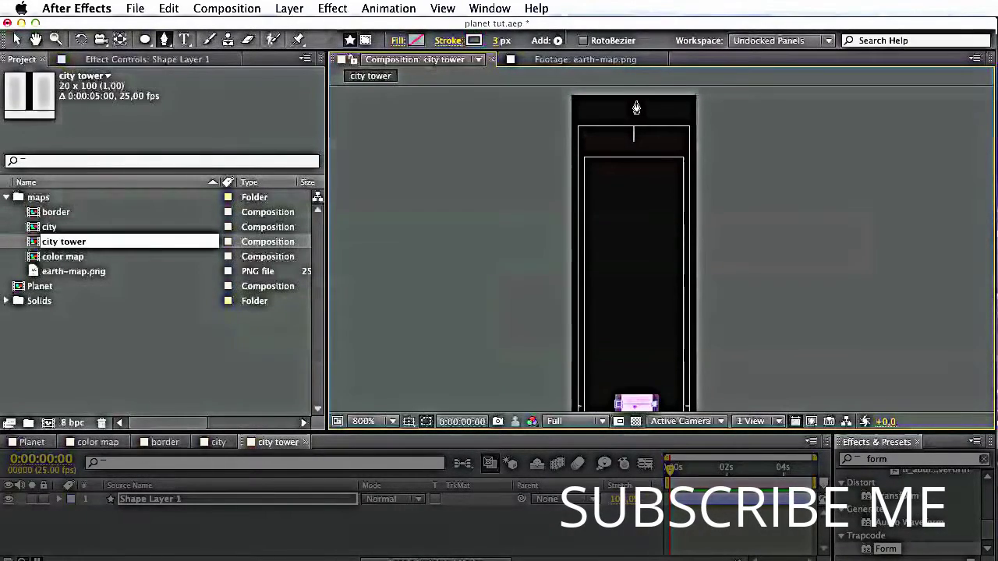
pyautogui.click(618, 405)
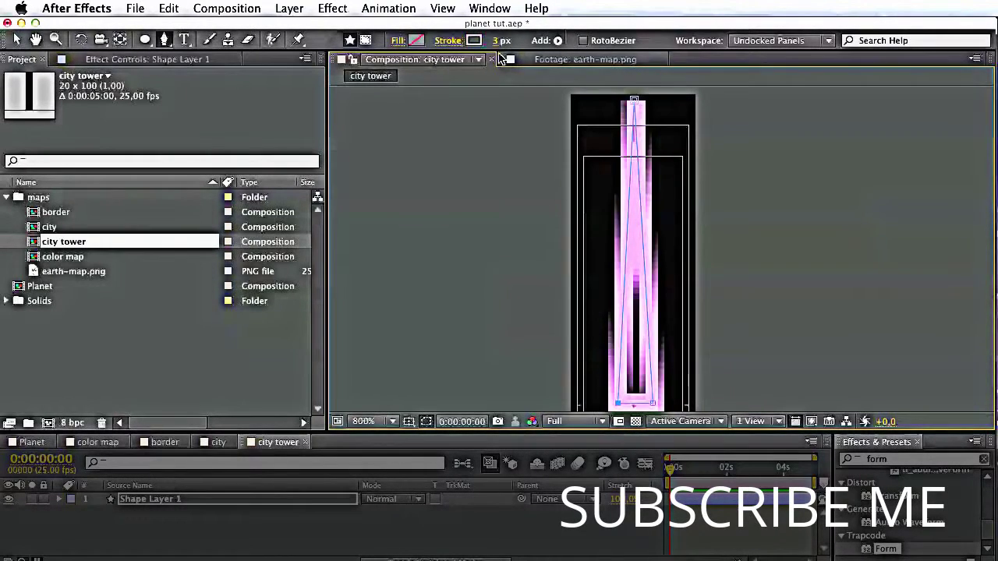
pyautogui.click(497, 39)
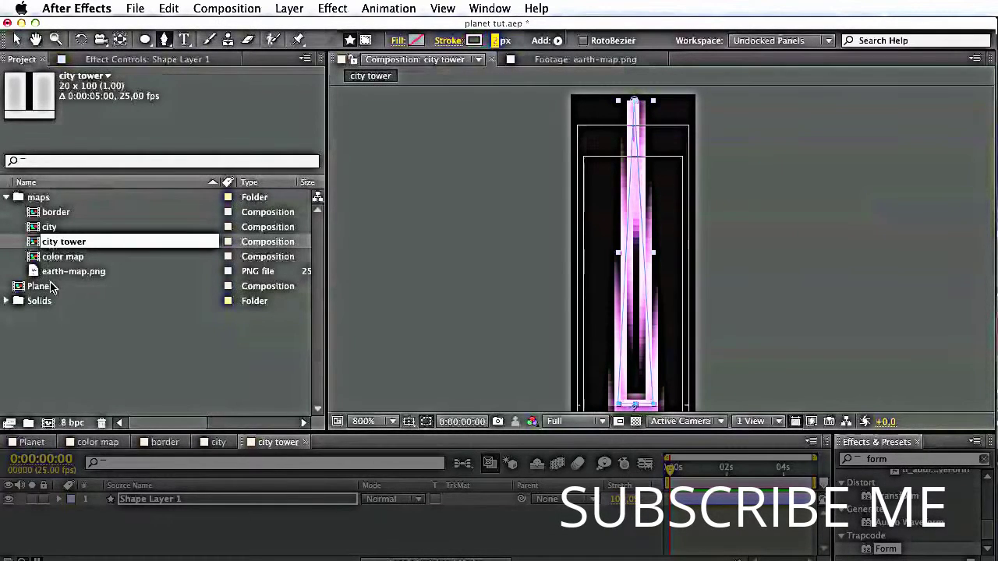
pyautogui.doubleClick(39, 286)
pyautogui.click(59, 228)
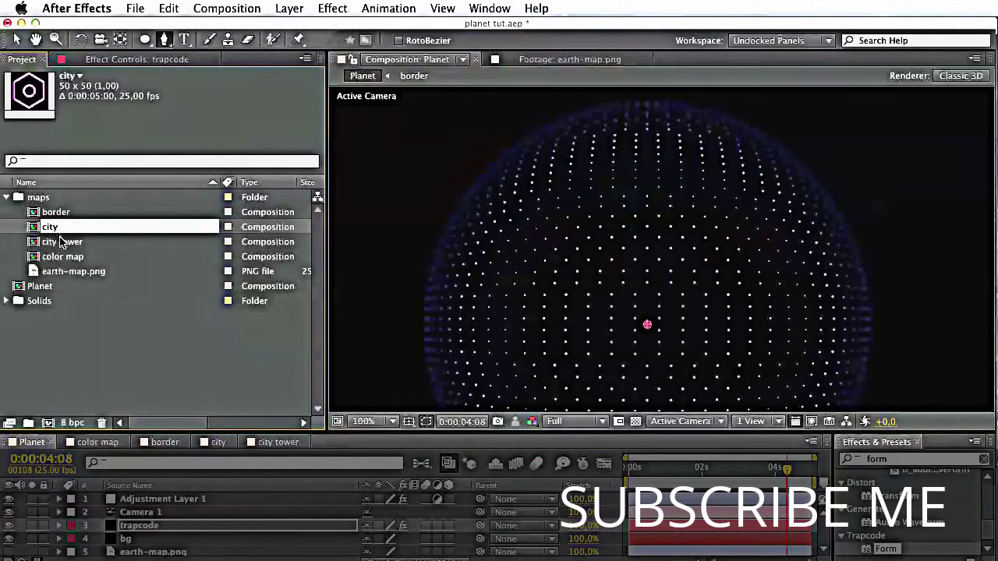
# Add the city and city tower comps to Planet, hide the city layer, and save
pyautogui.keyDown('shift'); pyautogui.click(62, 242); pyautogui.keyUp('shift')
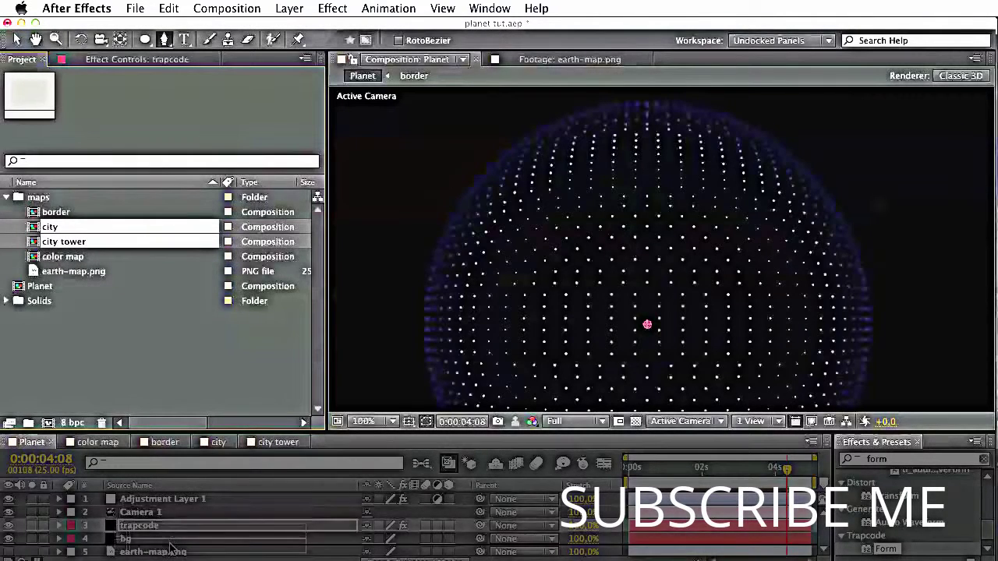
pyautogui.scroll(-3, 179, 511)
pyautogui.click(35, 539)
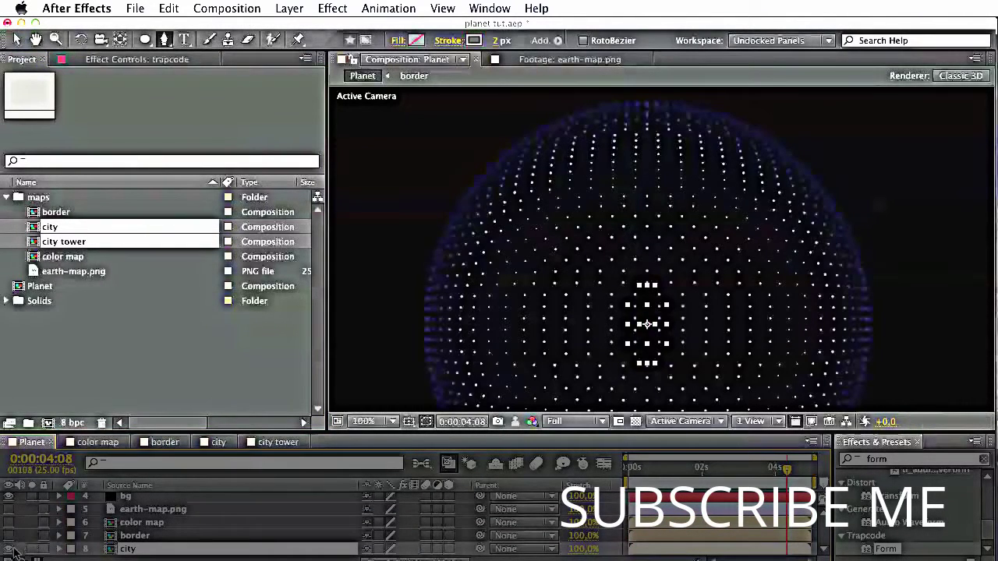
pyautogui.click(10, 548)
pyautogui.scroll(-1, 16, 551)
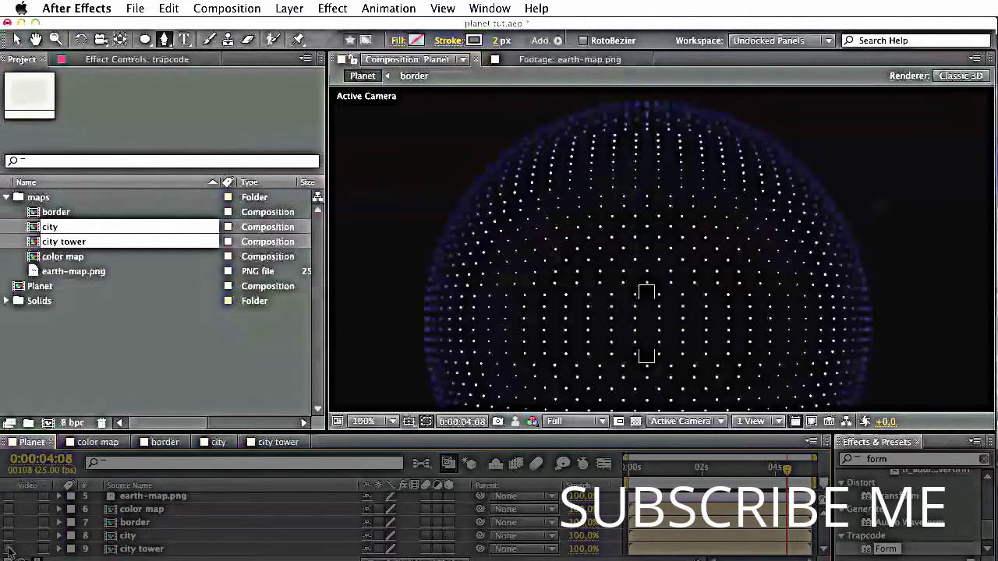
pyautogui.press('super+s')
# Switch the trapcode city Form particle type to Textured Polygon
pyautogui.scroll(4, 172, 538)
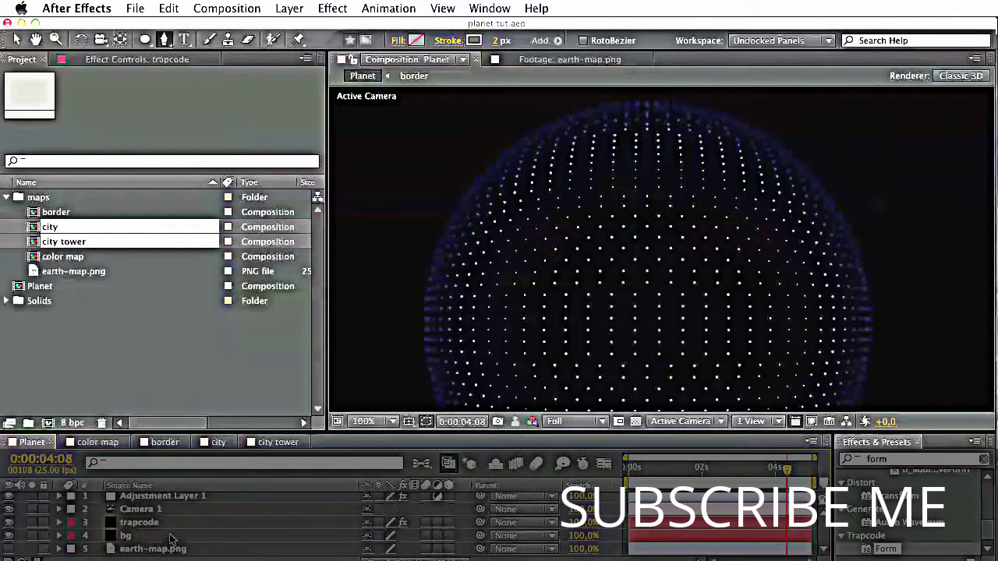
pyautogui.click(154, 548)
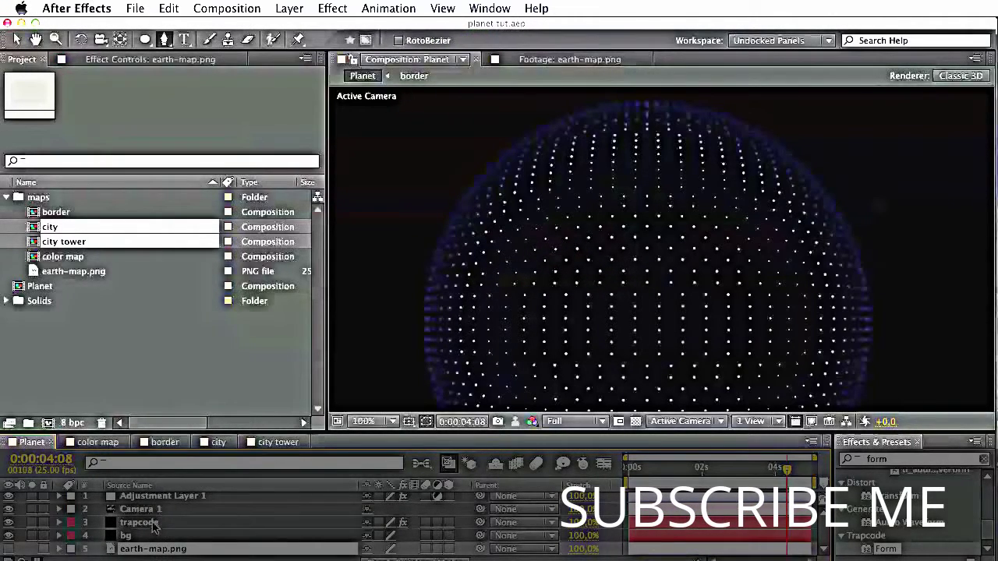
pyautogui.click(154, 522)
pyautogui.click(101, 61)
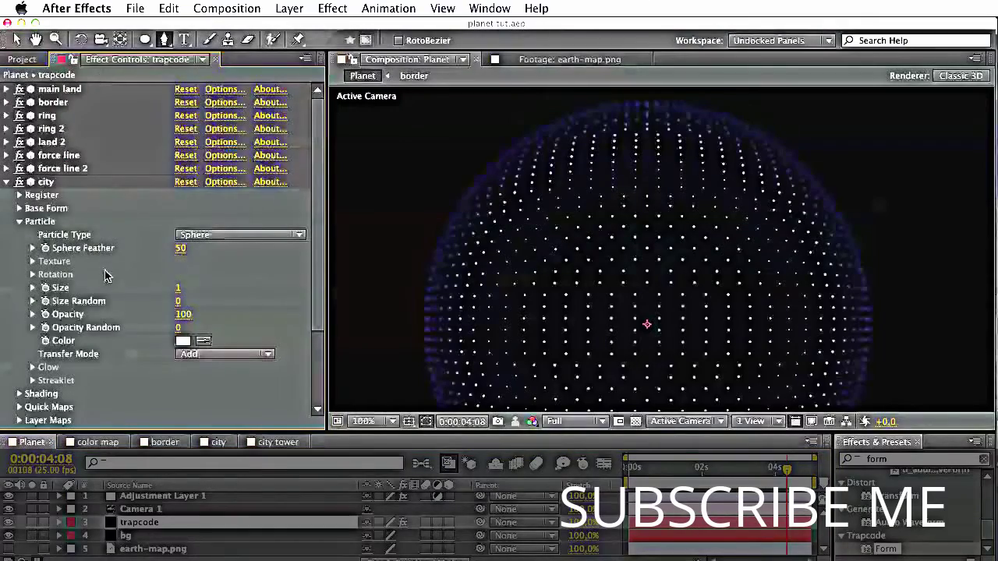
pyautogui.moveTo(133, 290); pyautogui.dragTo(144, 184)
pyautogui.press('g')
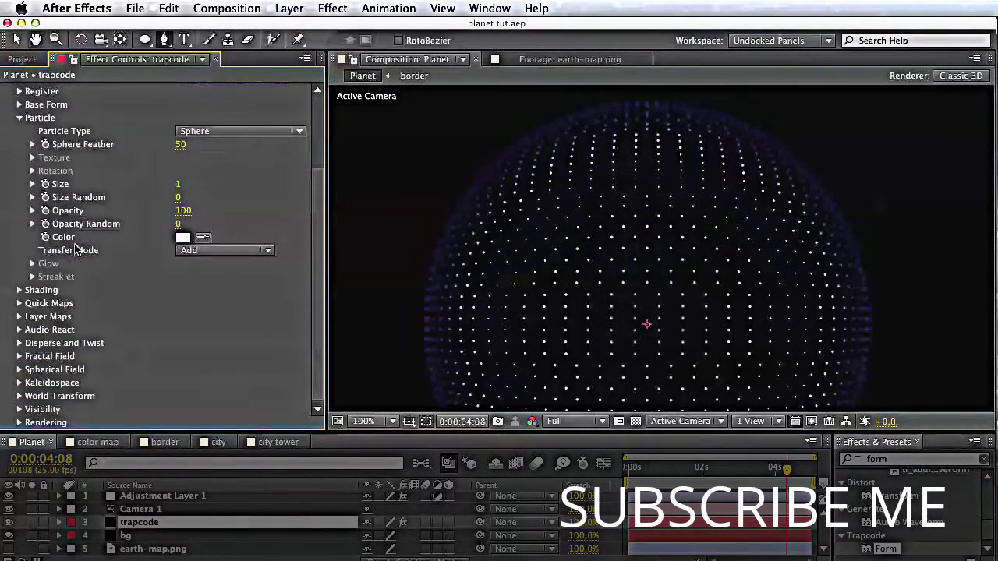
pyautogui.click(200, 131)
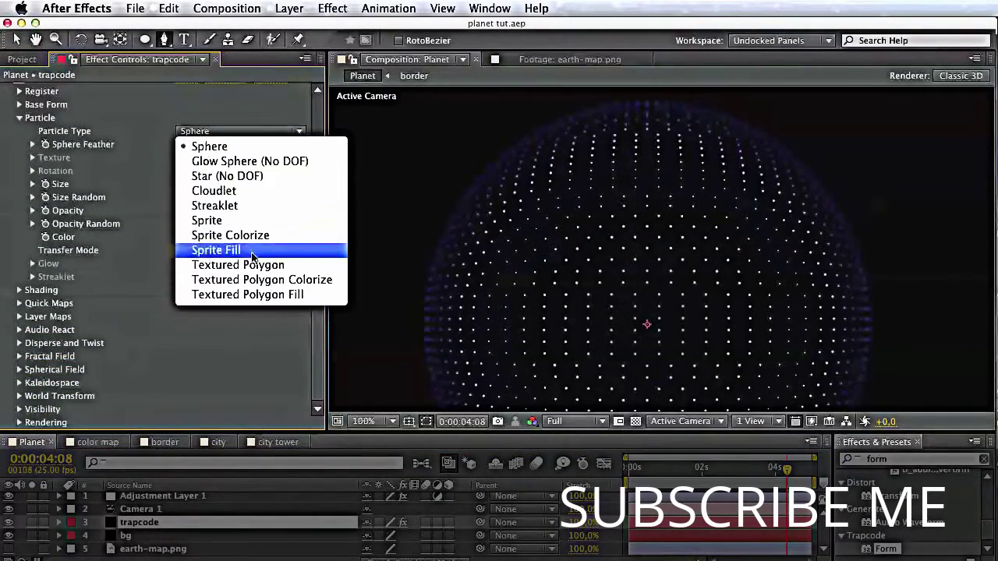
pyautogui.click(222, 264)
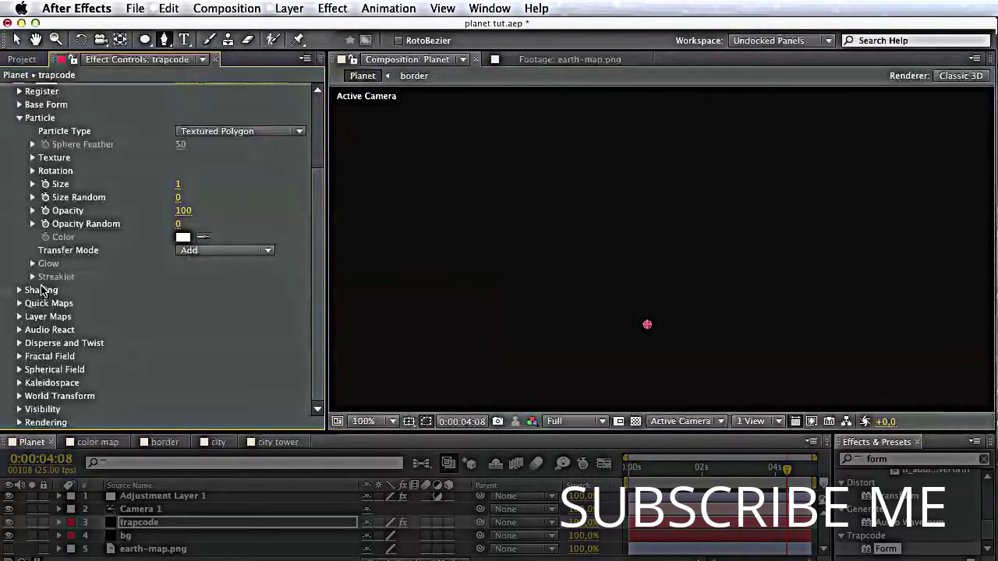
# Use the 8. city layer as the particle texture and set particle Size to 20
pyautogui.click(32, 158)
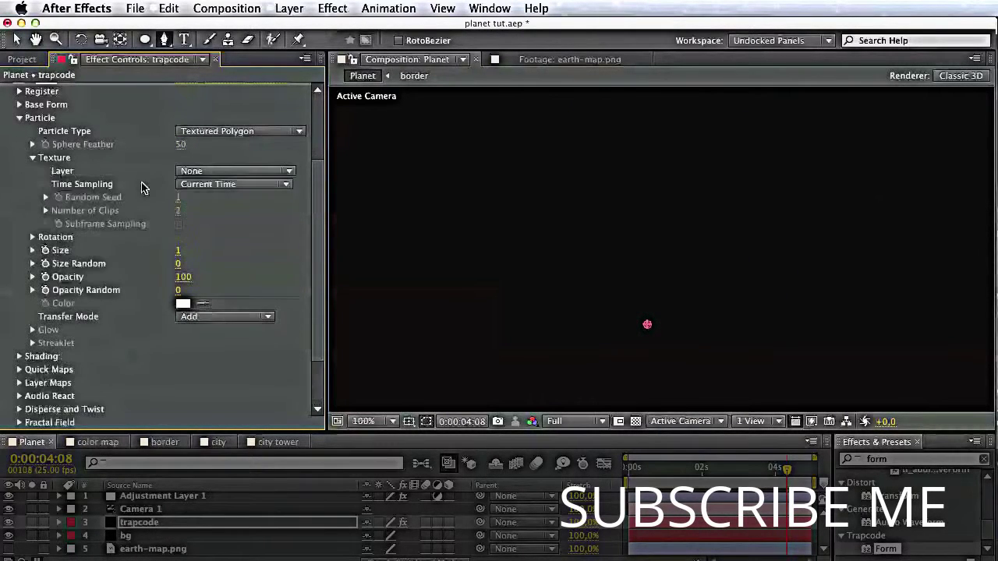
pyautogui.click(218, 171)
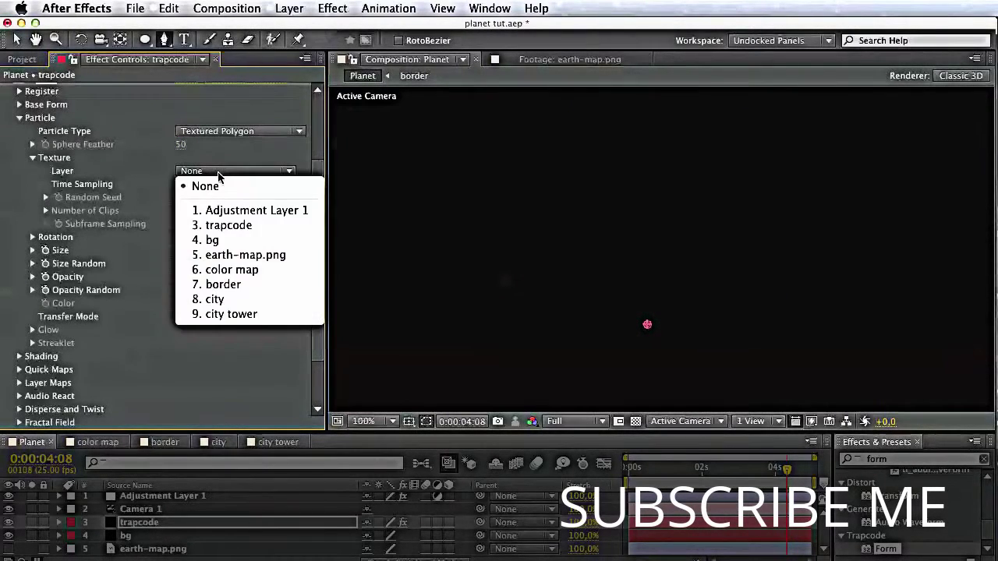
pyautogui.click(262, 299)
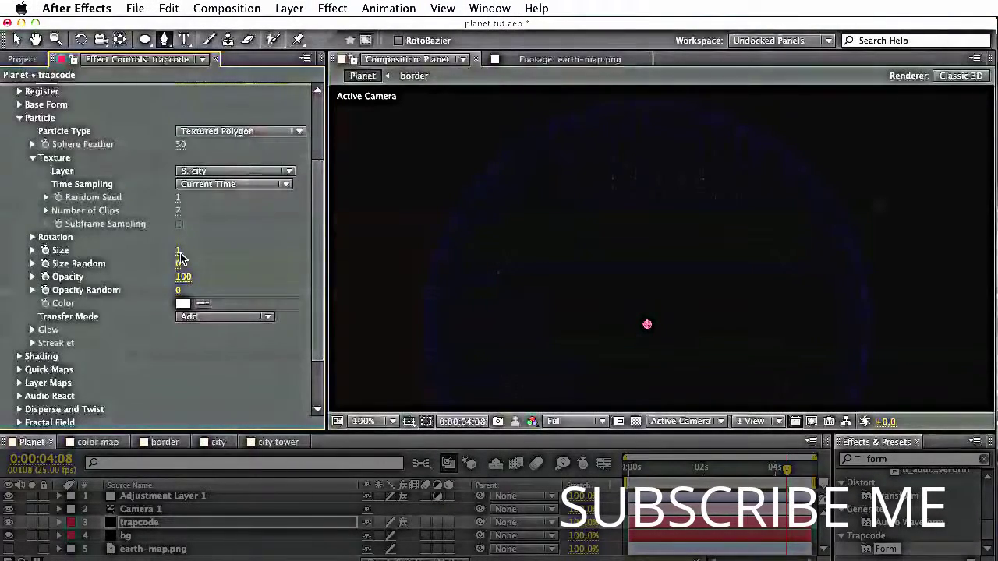
pyautogui.click(179, 253)
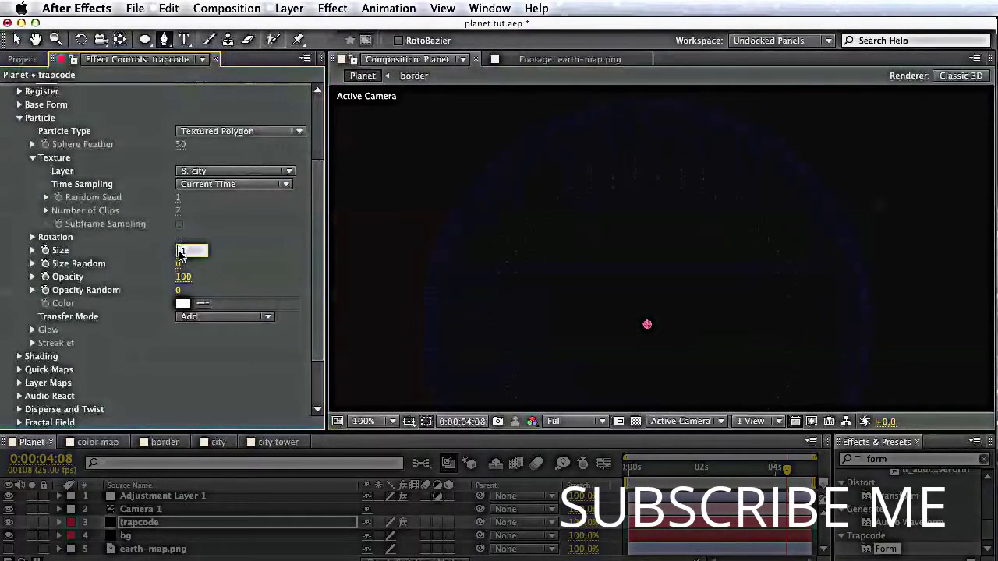
pyautogui.write('20')
pyautogui.press('Return')
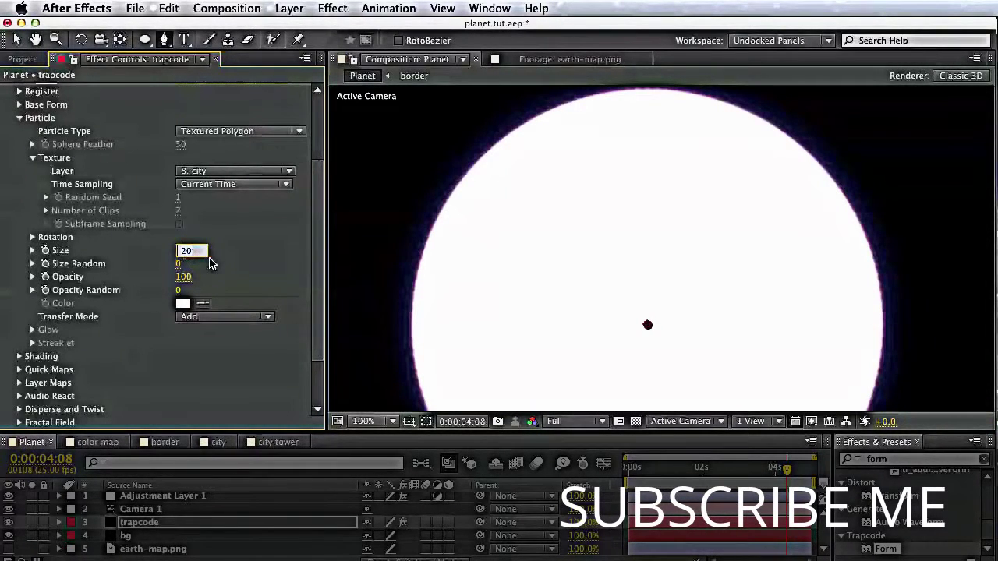
# Create a new composition from earth-map.png
pyautogui.click(22, 60)
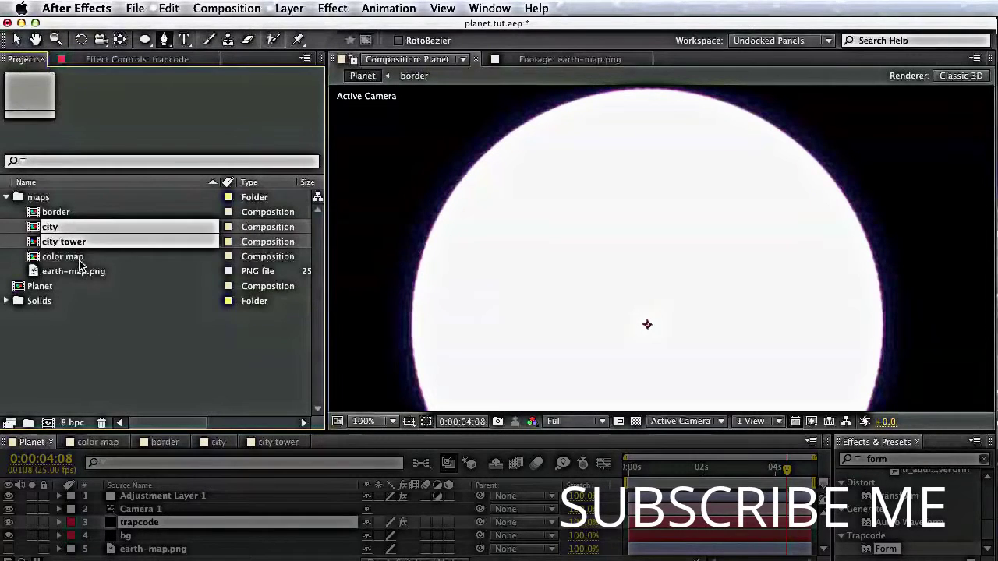
pyautogui.click(81, 338)
pyautogui.moveTo(74, 271); pyautogui.dragTo(48, 423)
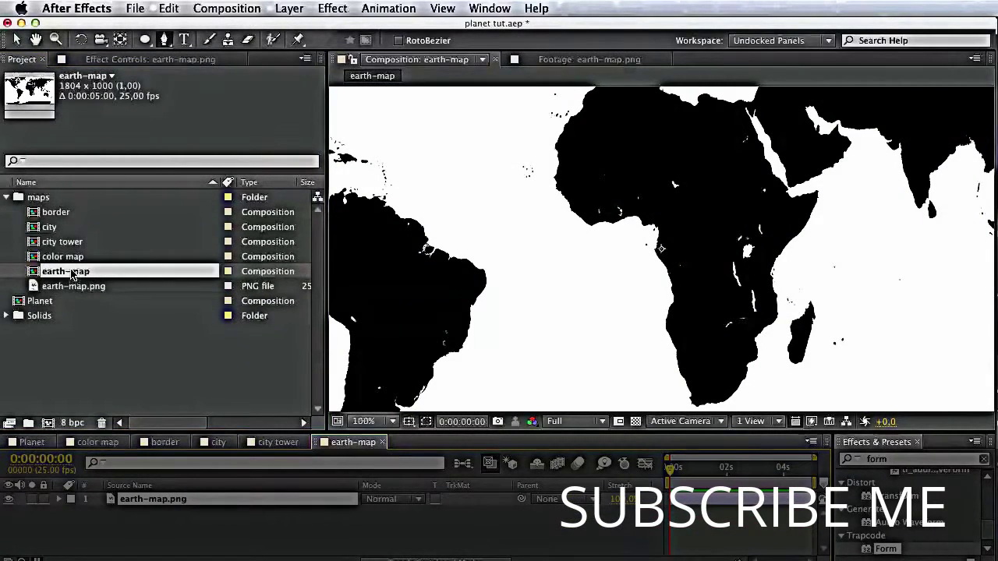
# Name the new comp 'city' and add a new black solid to it
pyautogui.write('city')
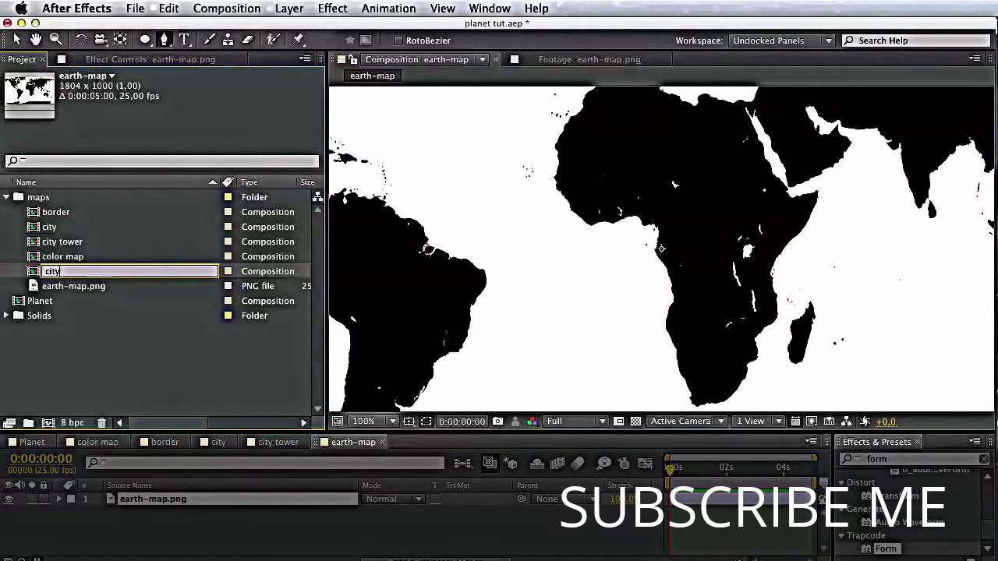
pyautogui.press('Return')
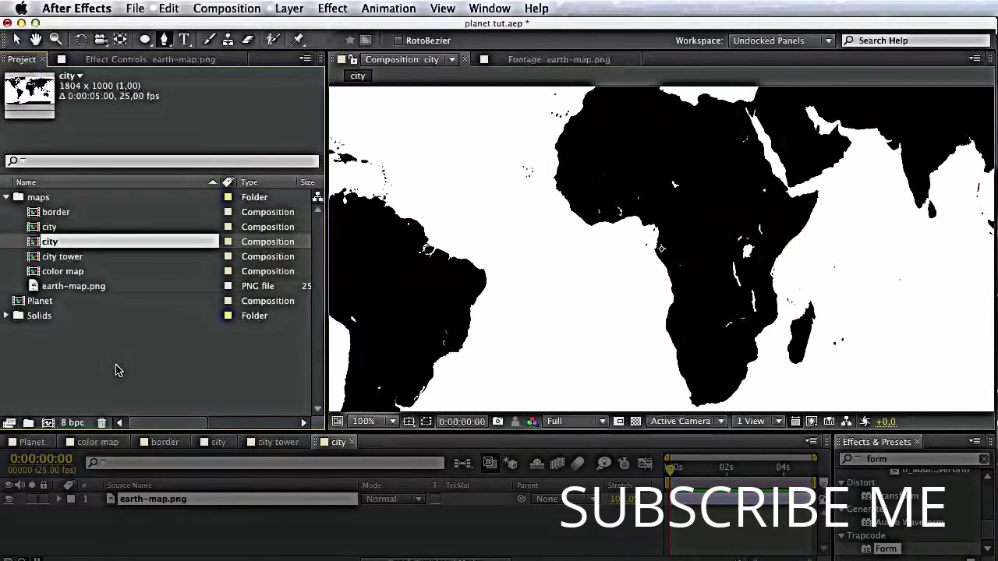
pyautogui.doubleClick(876, 459)
pyautogui.write('tur')
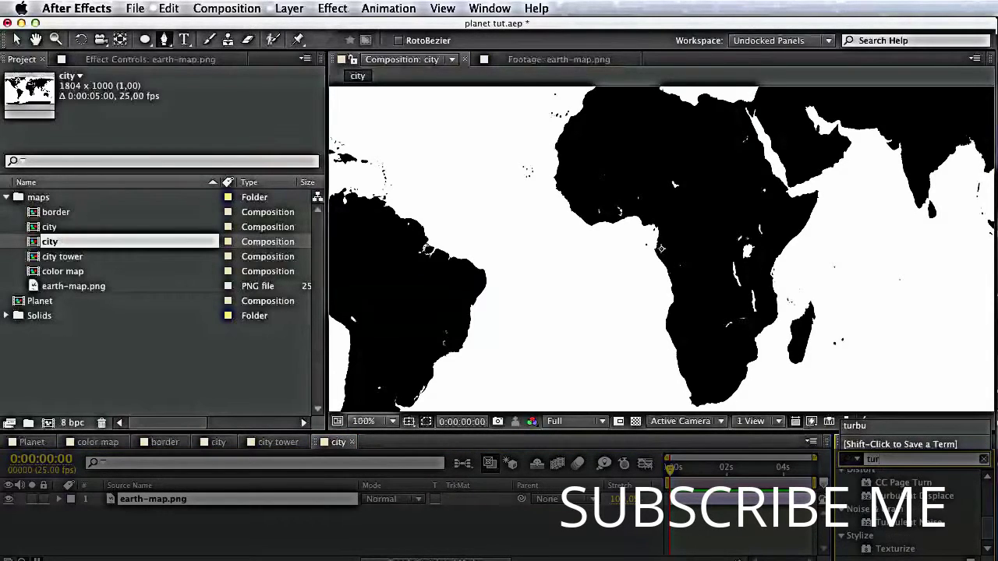
pyautogui.write('bu')
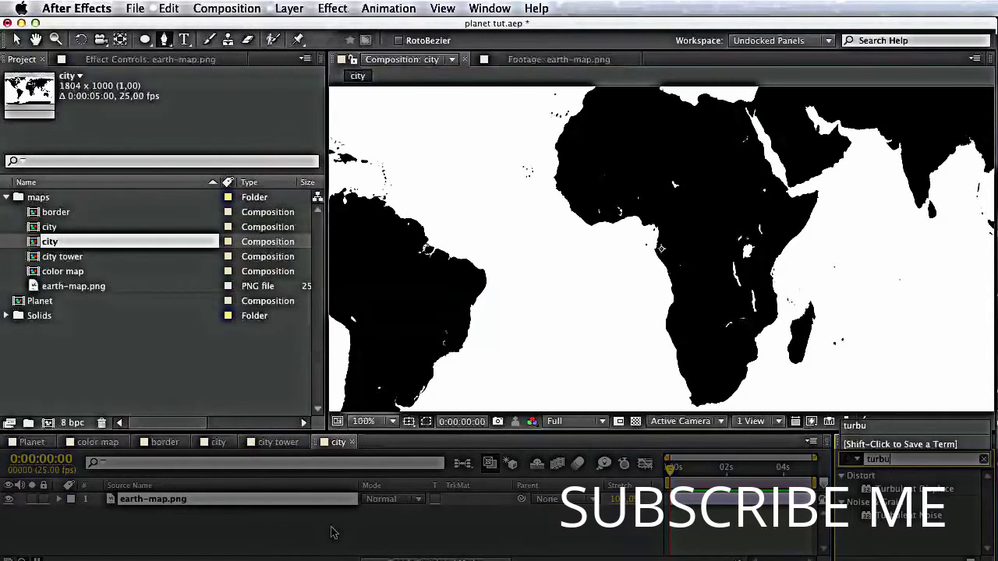
pyautogui.click(333, 532)
pyautogui.rightClick(306, 522)
pyautogui.moveTo(328, 530)
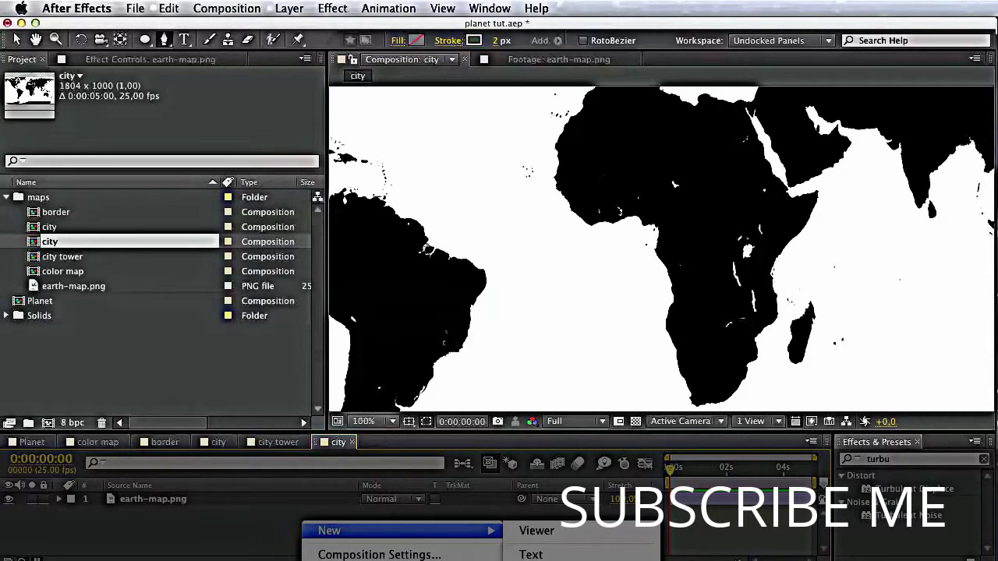
pyautogui.hotkey('ctrl', 'y')
pyautogui.press('Return')
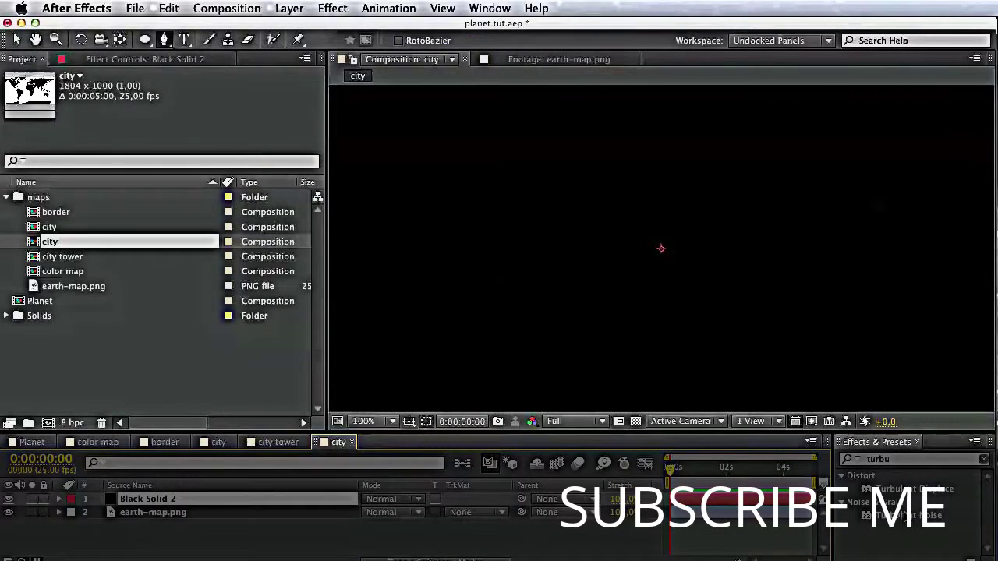
# Apply Turbulent Noise to the solid with Complexity 1 and a much higher Contrast
pyautogui.doubleClick(908, 515)
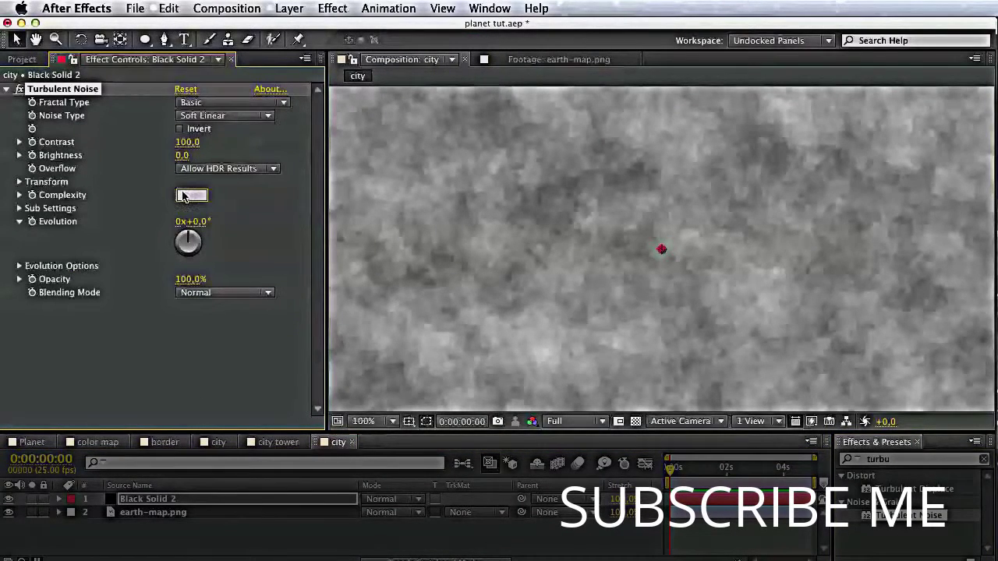
pyautogui.write('1')
pyautogui.press('Return')
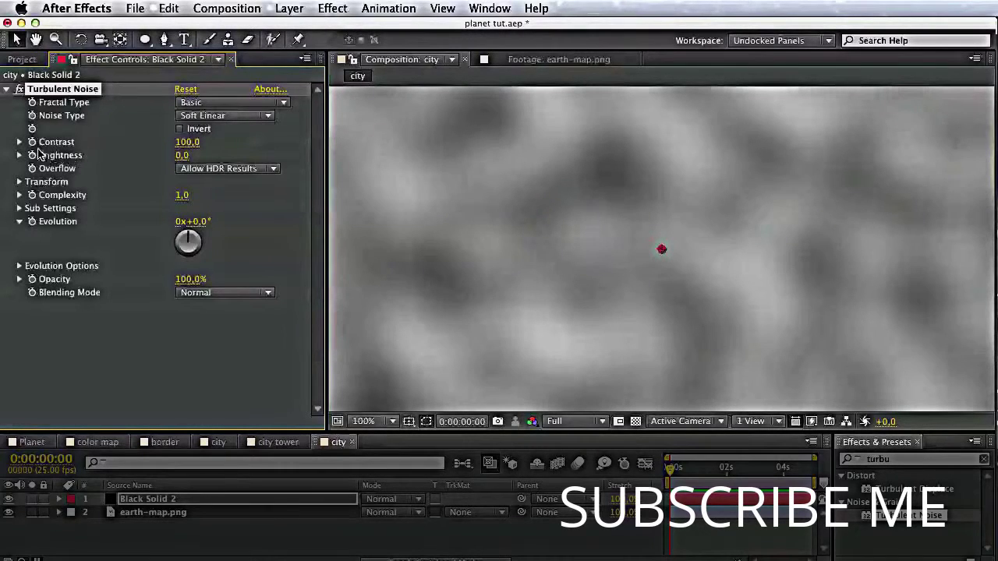
pyautogui.click(20, 142)
pyautogui.moveTo(187, 142)
pyautogui.mouseDown()
pyautogui.moveTo(226, 143)
pyautogui.moveTo(307, 179)
pyautogui.mouseUp()
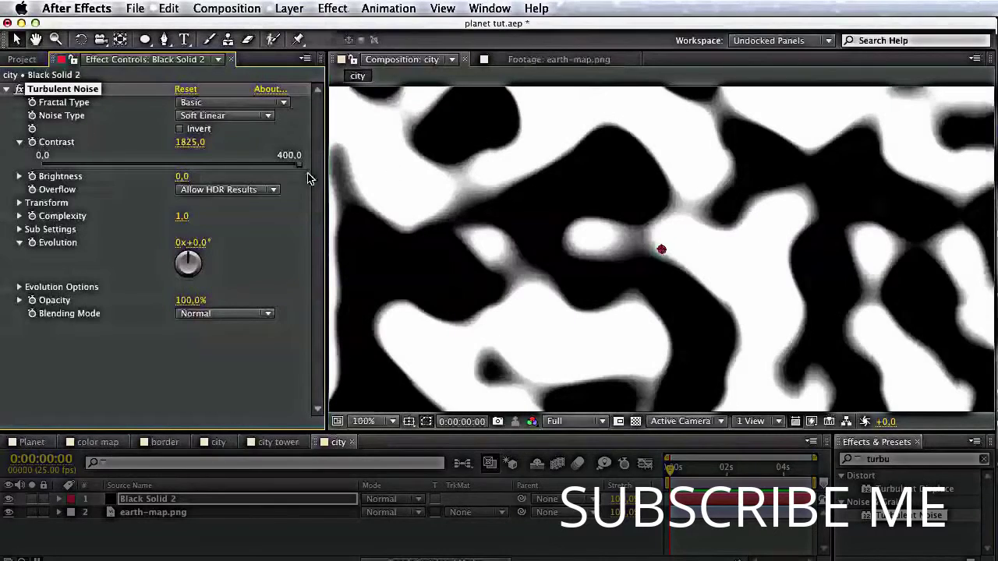
pyautogui.moveTo(421, 143); pyautogui.dragTo(472, 154)
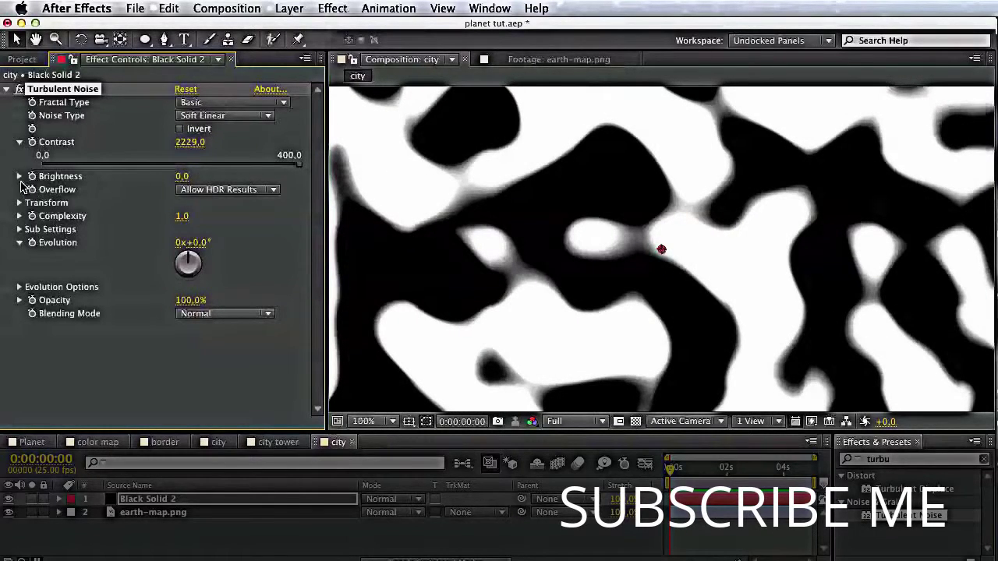
# Set the noise Scale to 61,4 and soften Contrast to 150,2
pyautogui.click(19, 176)
pyautogui.click(20, 177)
pyautogui.click(19, 202)
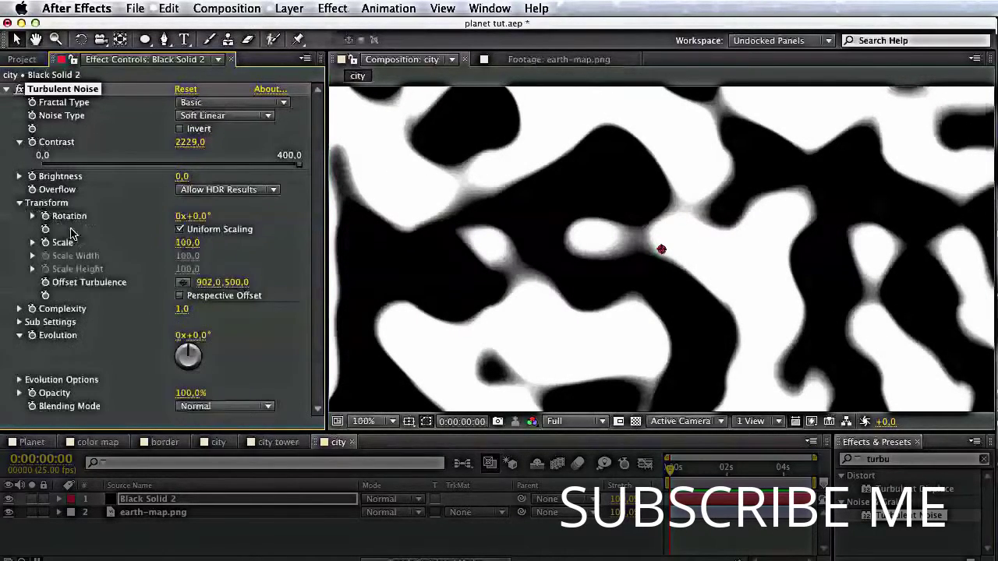
pyautogui.click(33, 242)
pyautogui.moveTo(84, 264)
pyautogui.mouseDown()
pyautogui.moveTo(54, 269)
pyautogui.moveTo(70, 267)
pyautogui.mouseUp()
pyautogui.click(173, 164)
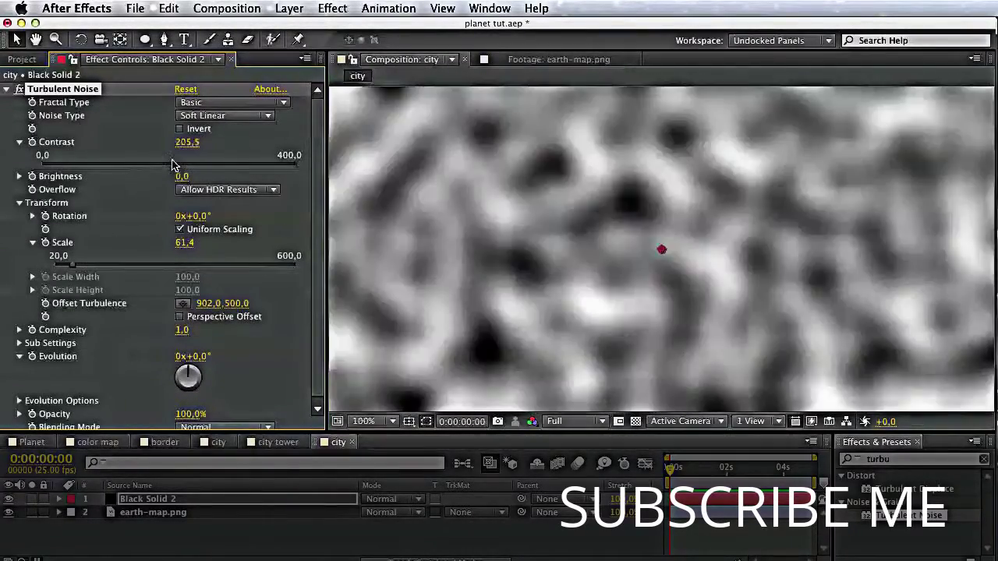
pyautogui.moveTo(173, 165); pyautogui.dragTo(137, 166)
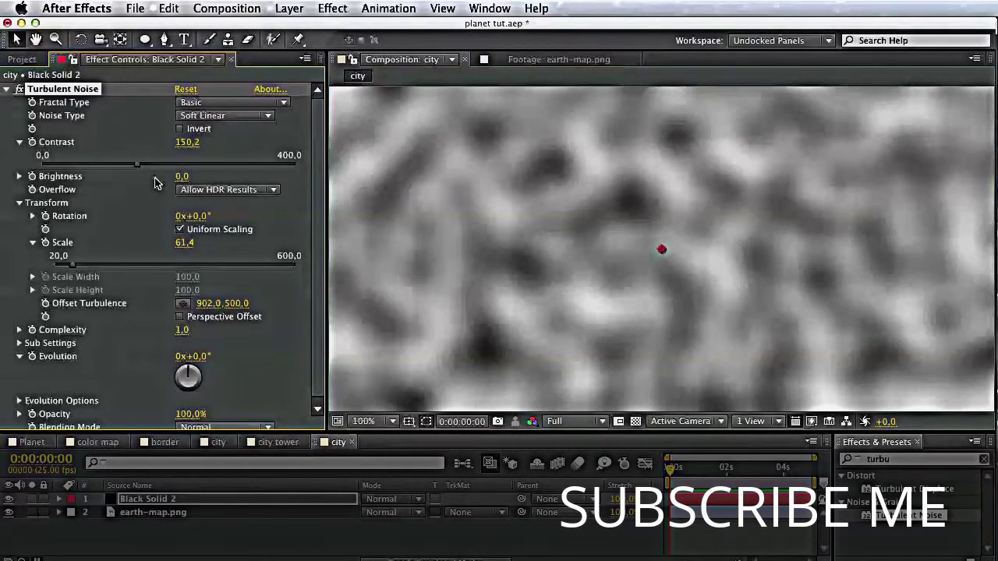
pyautogui.write('level')
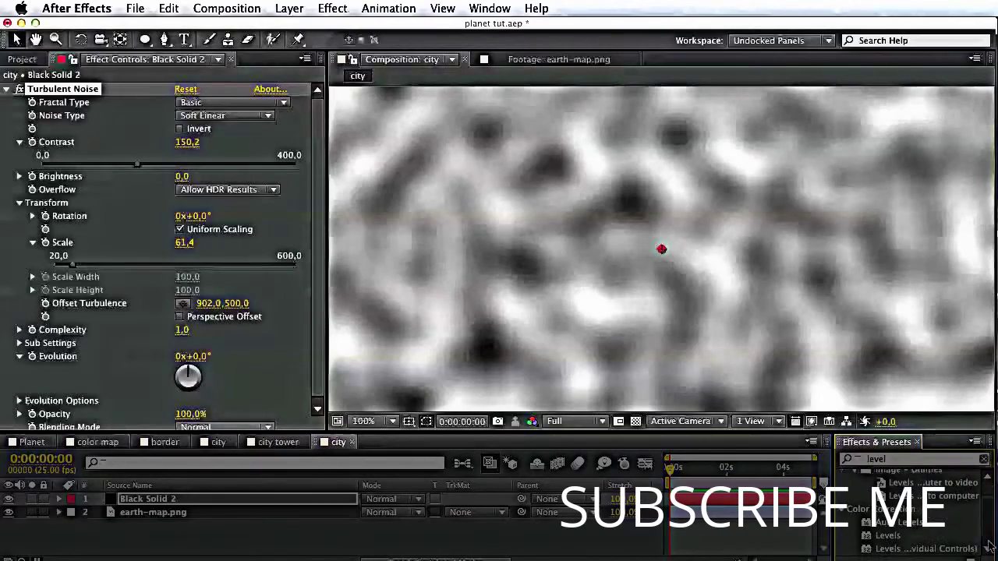
# Apply Levels to Black Solid 2 with Input Black 70 and Input White 73
pyautogui.moveTo(887, 535); pyautogui.dragTo(262, 426)
pyautogui.moveTo(193, 497); pyautogui.dragTo(194, 499)
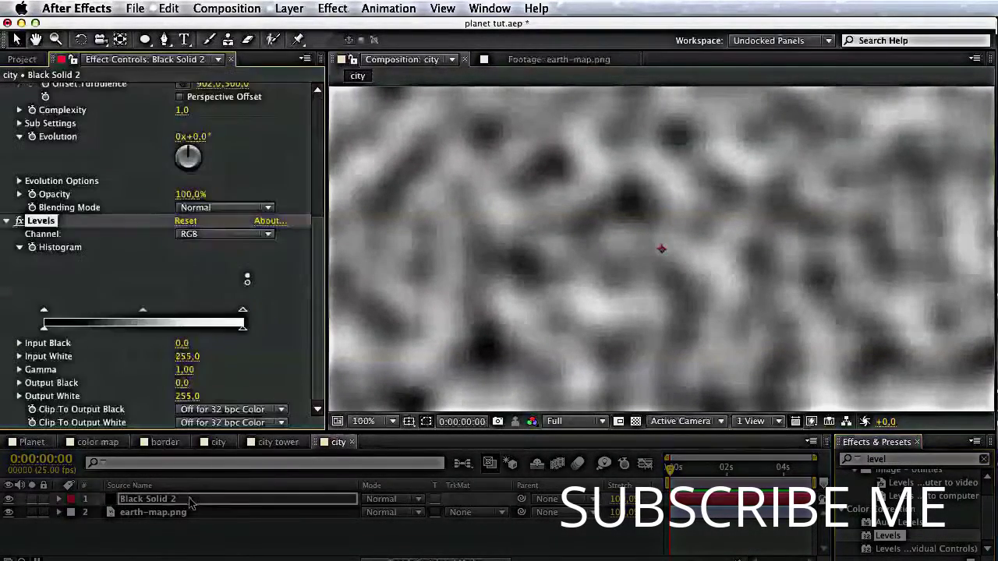
pyautogui.moveTo(243, 314); pyautogui.dragTo(94, 314)
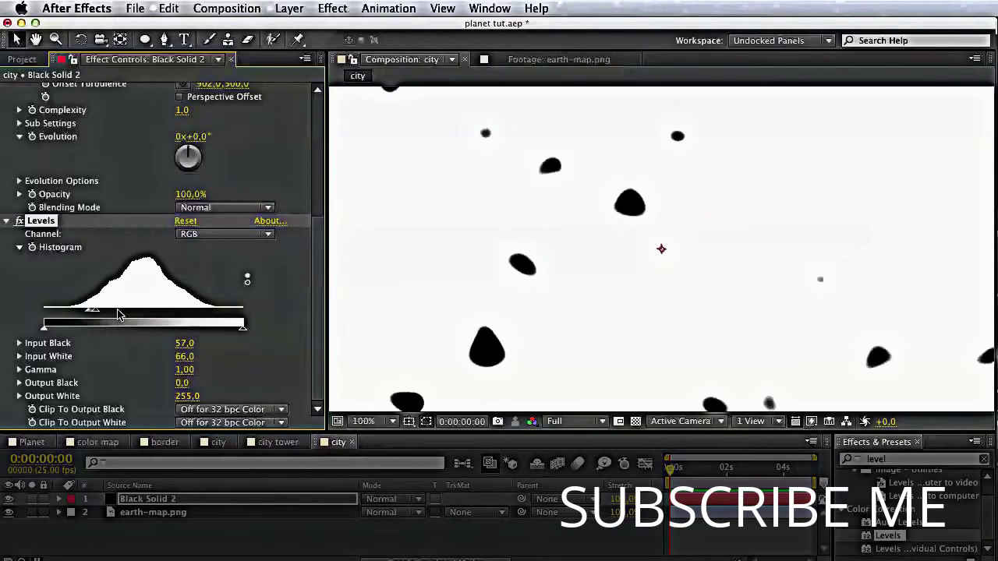
pyautogui.scroll(-1, 524, 288)
pyautogui.scroll(-1, 536, 289)
pyautogui.scroll(1, 537, 289)
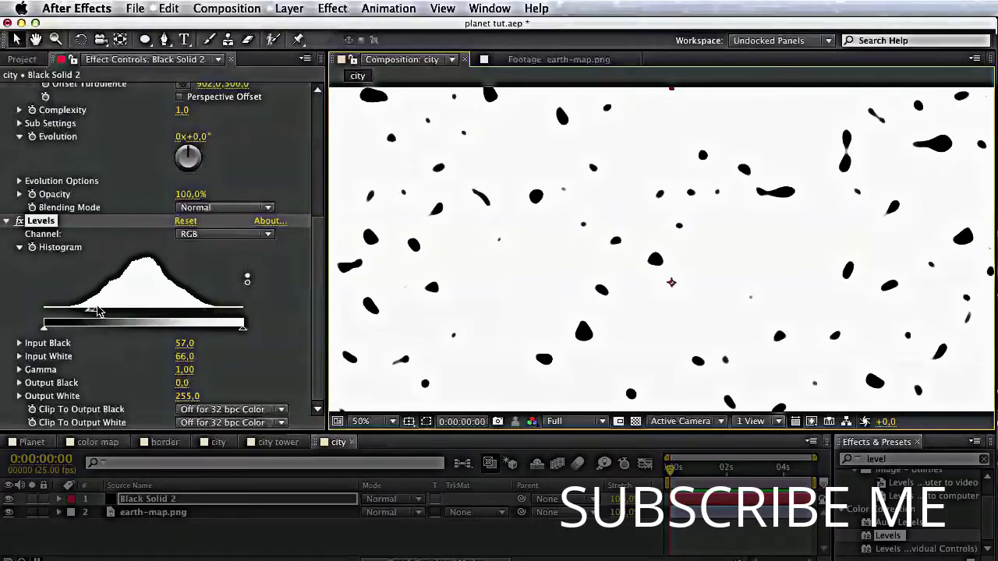
pyautogui.moveTo(98, 311); pyautogui.dragTo(156, 316)
pyautogui.scroll(5, 127, 175)
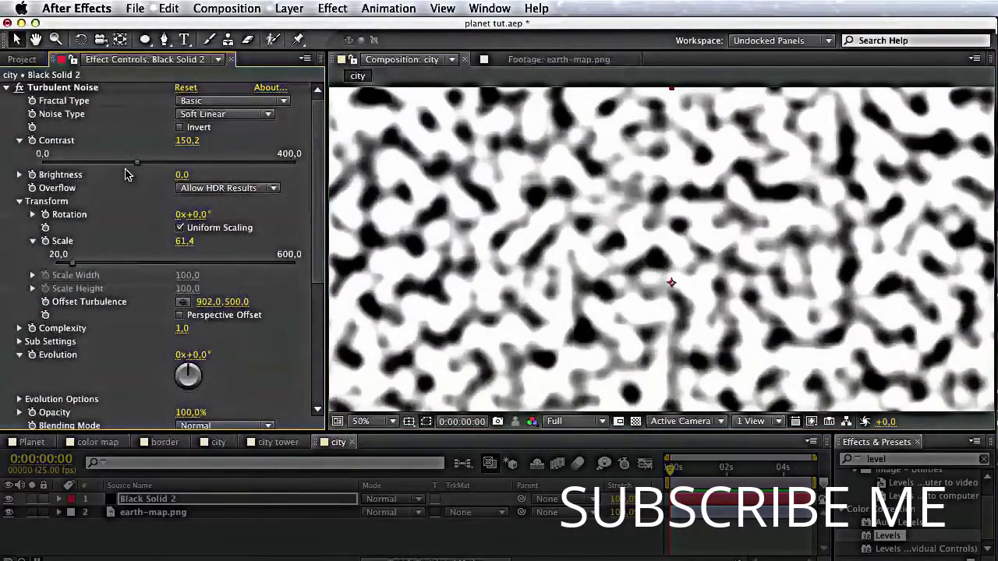
pyautogui.moveTo(95, 264); pyautogui.dragTo(101, 265)
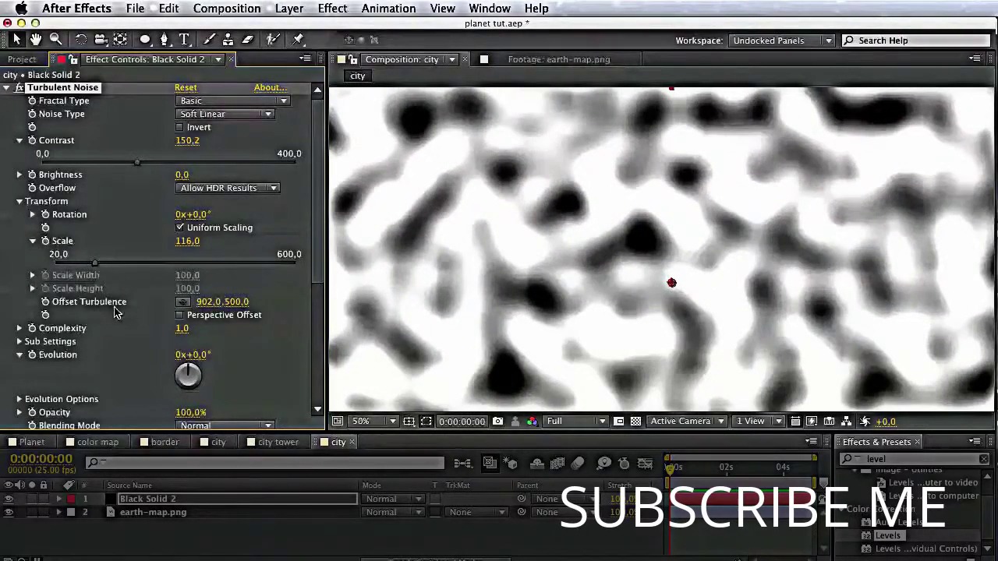
pyautogui.scroll(-5, 93, 280)
pyautogui.moveTo(155, 310); pyautogui.dragTo(100, 312)
pyautogui.scroll(-1, 836, 205)
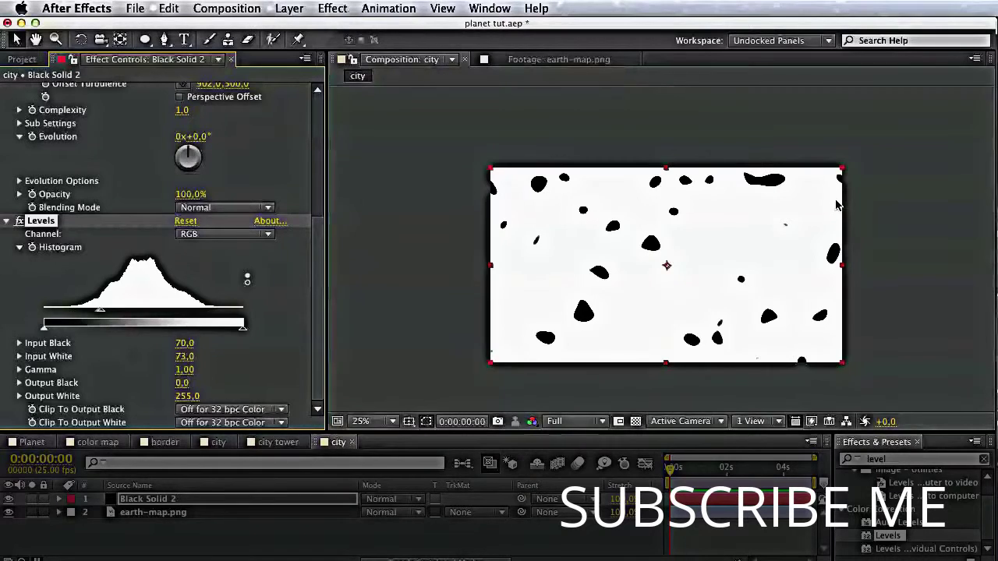
pyautogui.press('.')
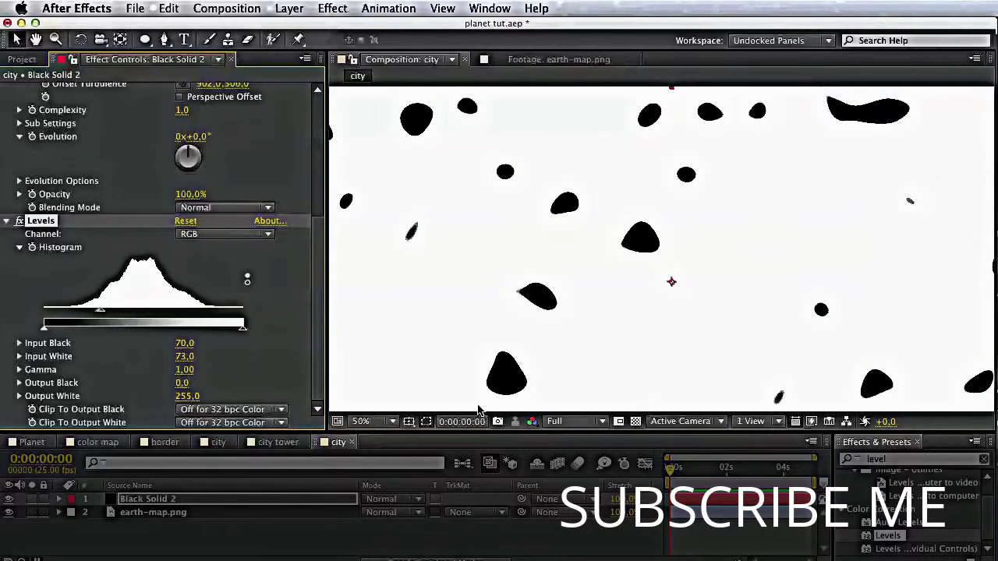
# Move Black Solid 2 below earth-map.png and matte it with the map's luma
pyautogui.moveTo(177, 500); pyautogui.dragTo(177, 517)
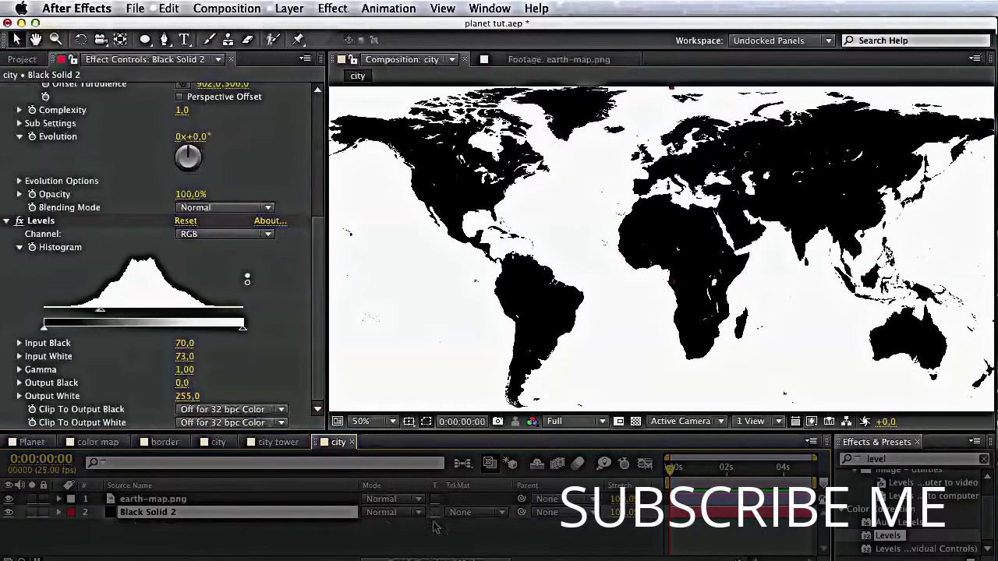
pyautogui.click(468, 512)
pyautogui.click(538, 551)
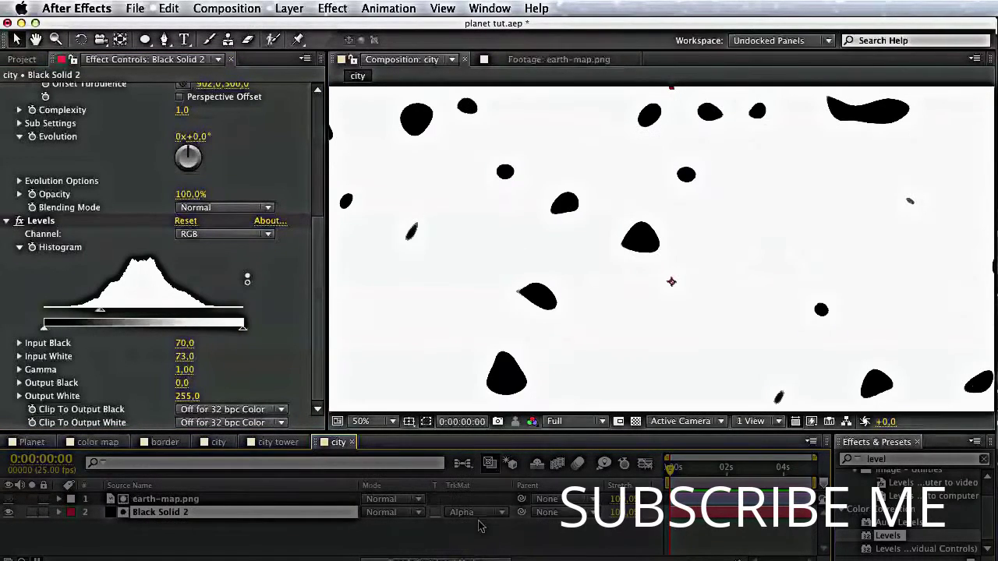
pyautogui.click(468, 512)
pyautogui.click(494, 557)
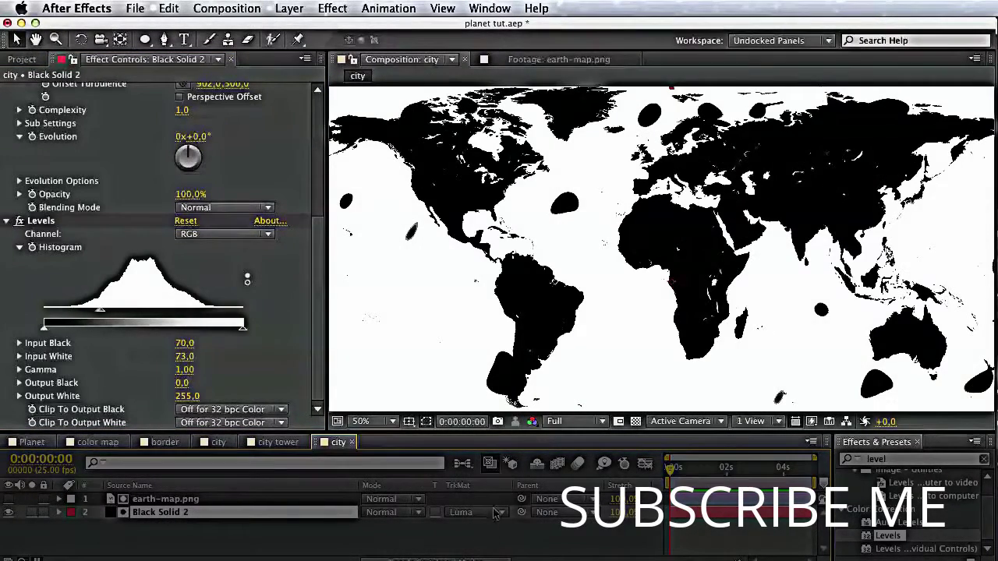
pyautogui.click(493, 507)
pyautogui.click(499, 558)
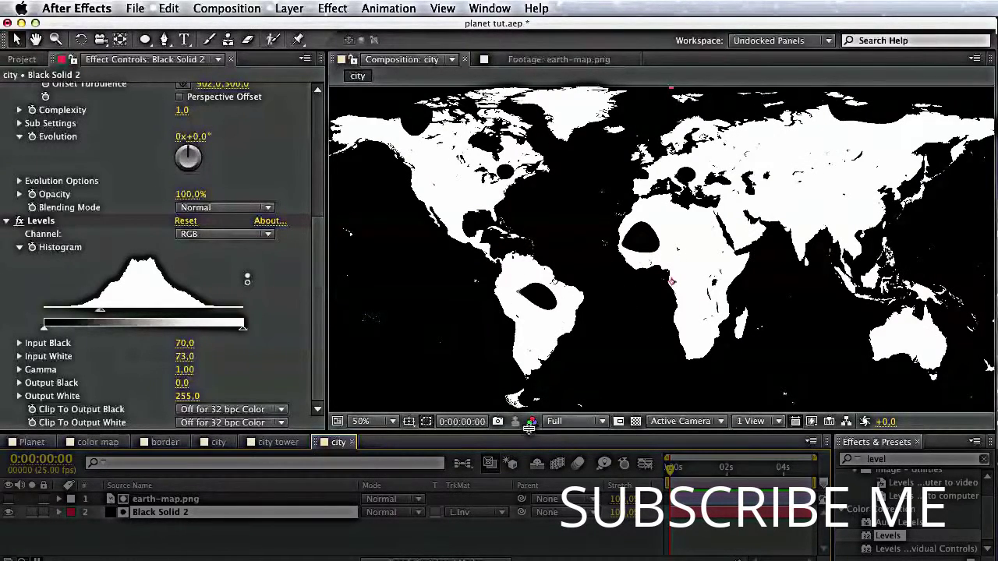
pyautogui.click(635, 421)
pyautogui.click(635, 422)
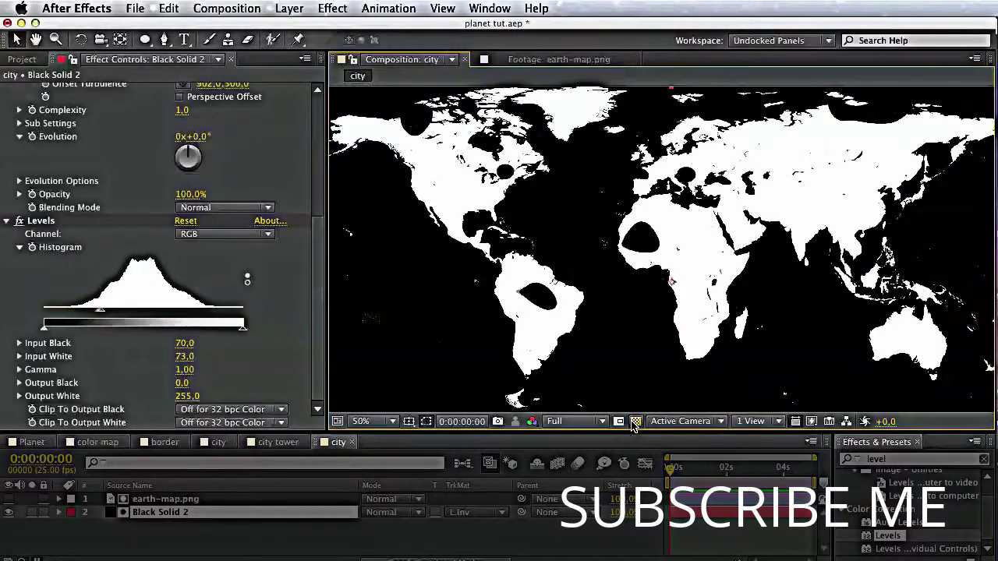
pyautogui.click(486, 517)
pyautogui.click(499, 555)
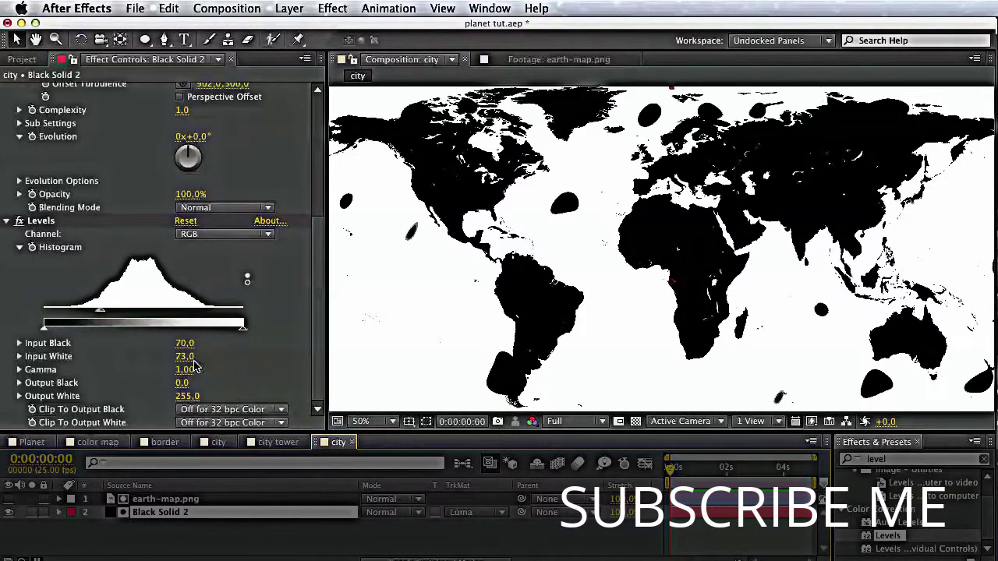
# Apply Invert to Black Solid 2 and set its track matte to Luma Inverted
pyautogui.click(906, 462)
pyautogui.write('invert')
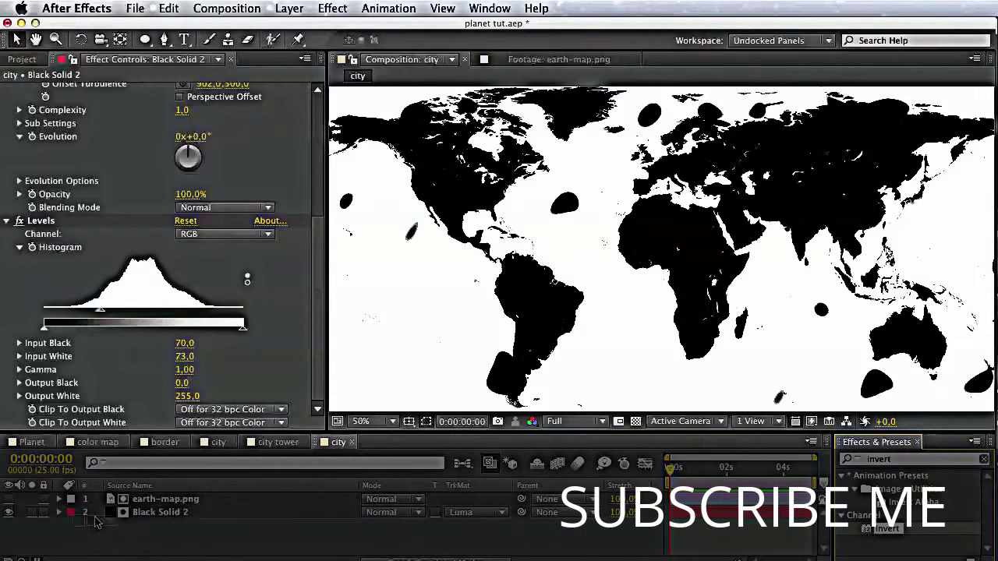
pyautogui.moveTo(884, 529); pyautogui.dragTo(123, 512)
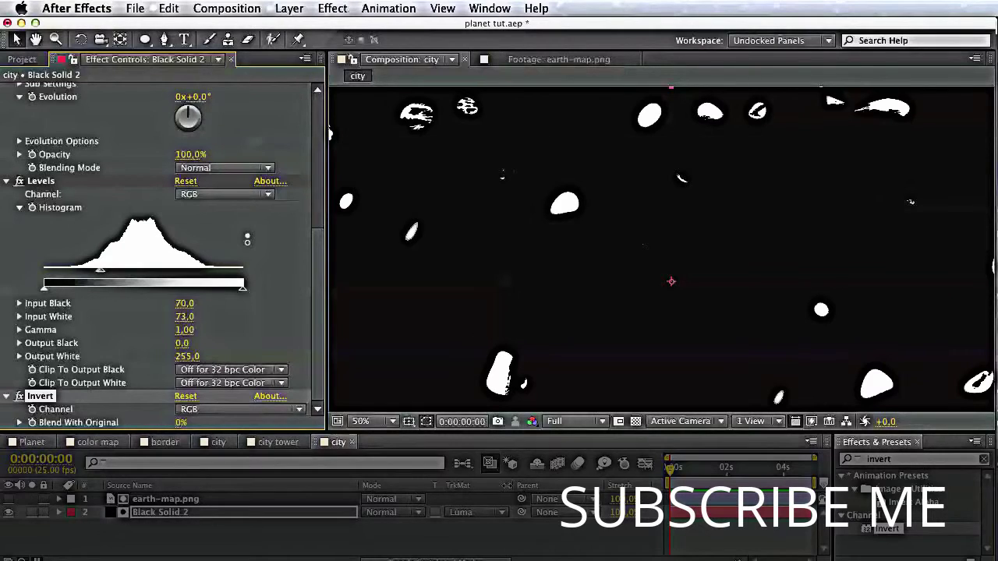
pyautogui.click(490, 514)
pyautogui.click(499, 556)
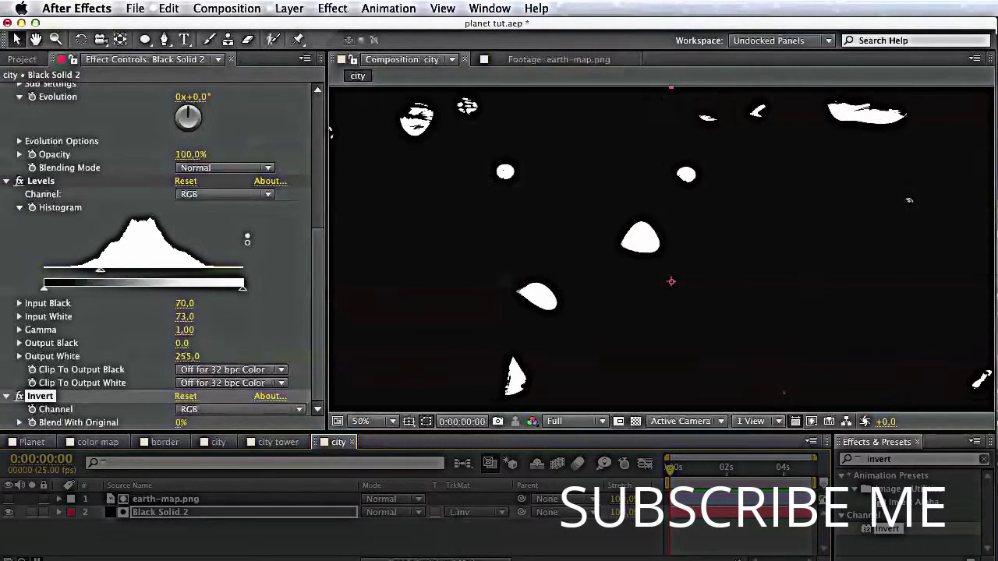
pyautogui.press(',')
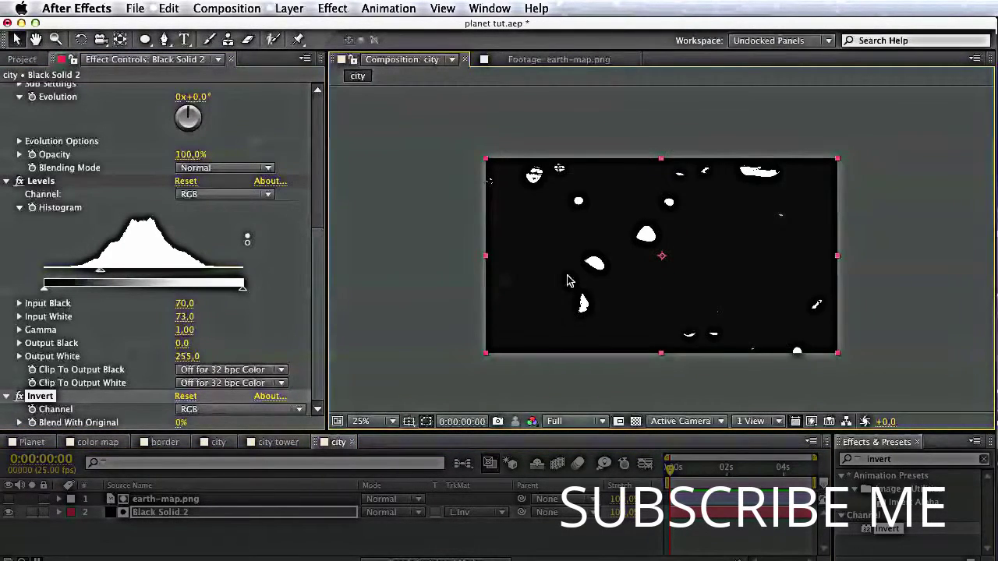
pyautogui.press('.')
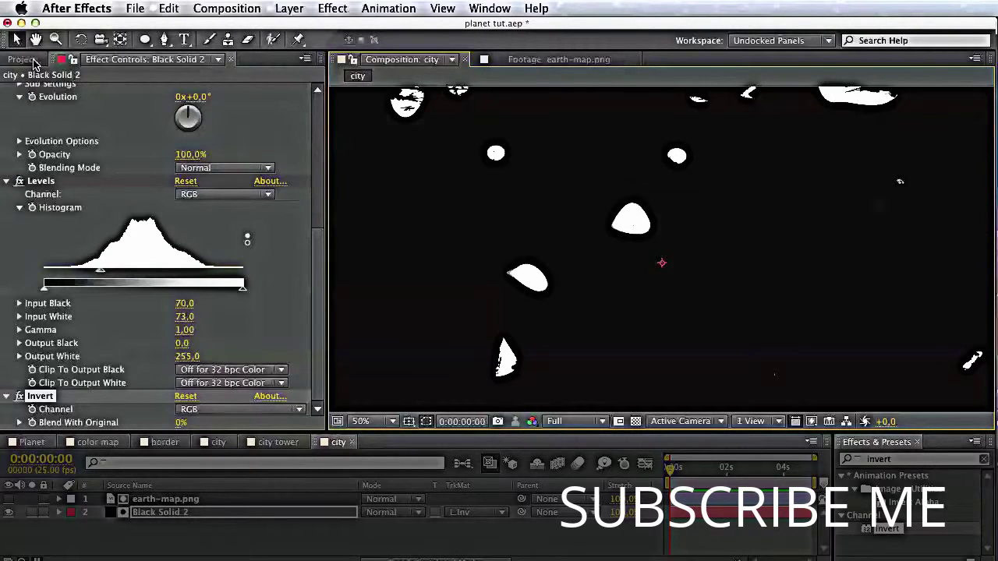
pyautogui.click(23, 59)
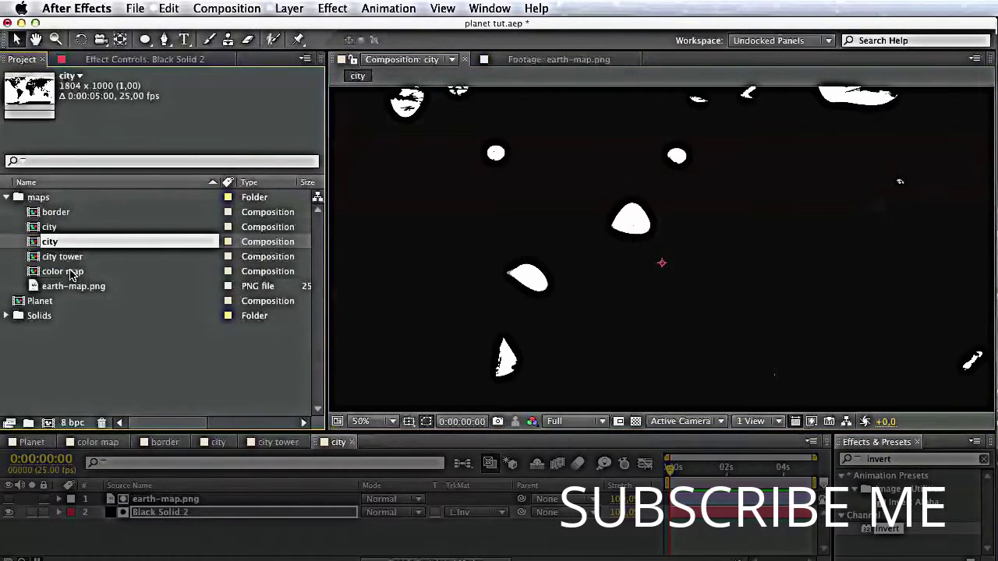
# Rename the second city comp to 'city map' and drop it into the Planet timeline
pyautogui.doubleClick(41, 301)
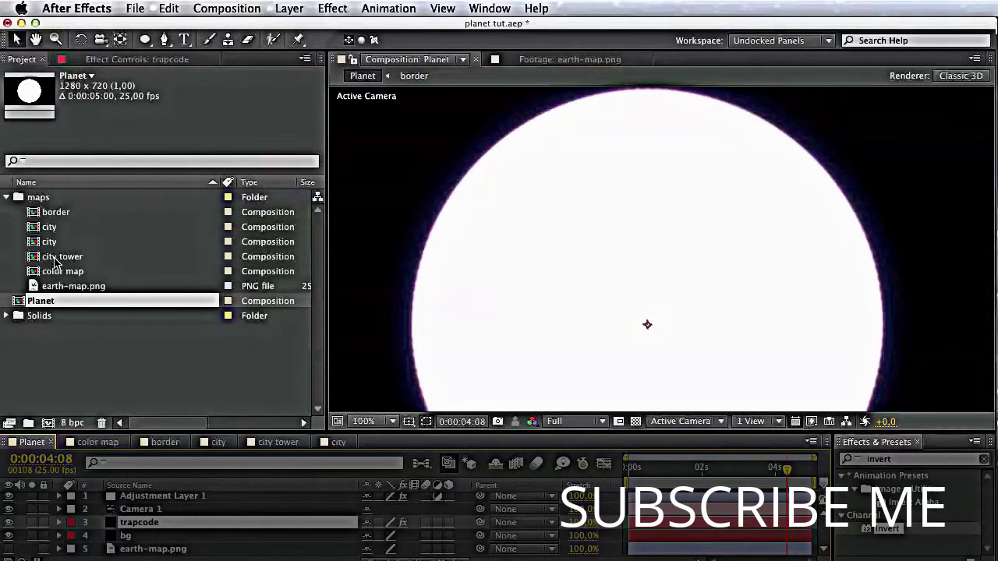
pyautogui.click(53, 227)
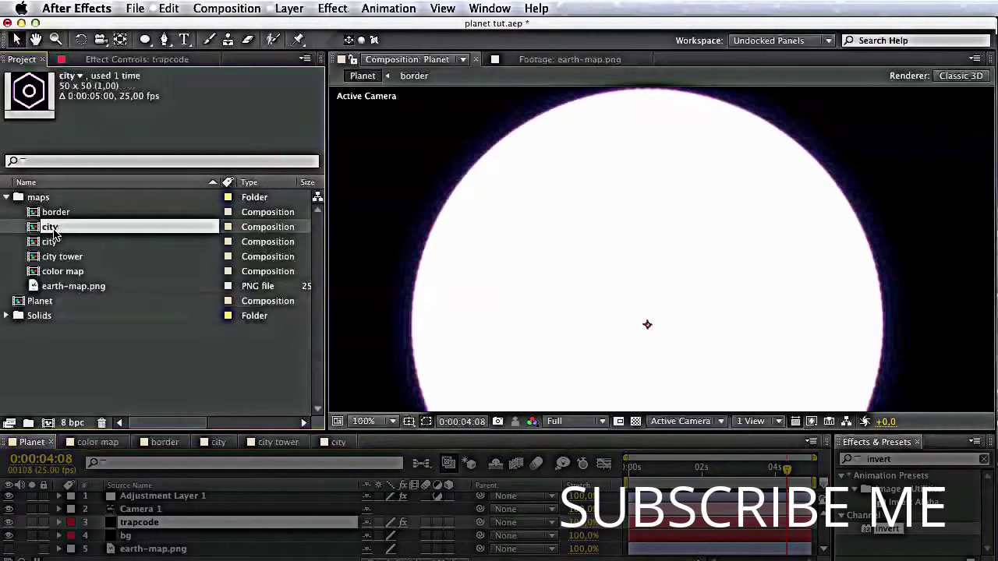
pyautogui.click(57, 245)
pyautogui.press('Return')
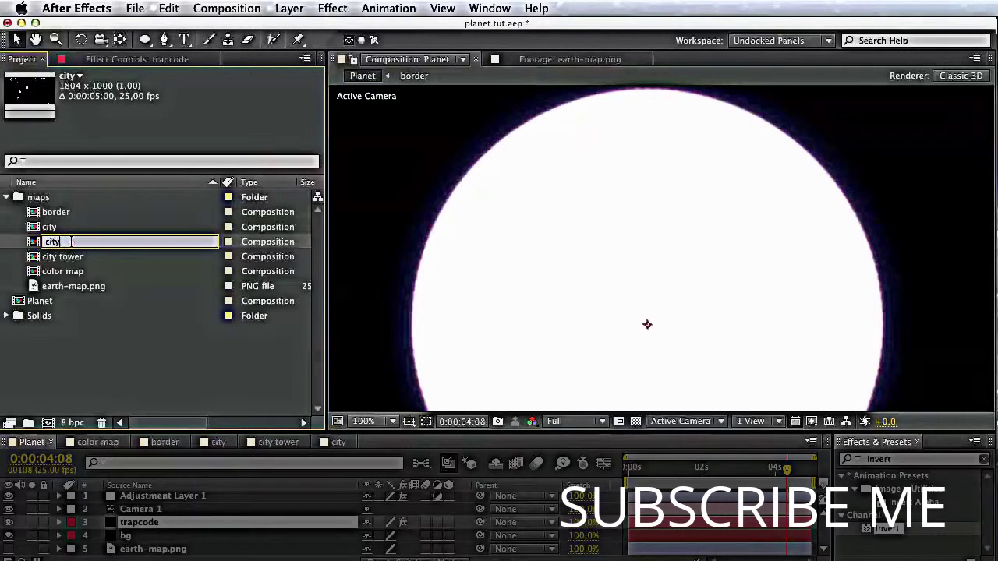
pyautogui.write('map')
pyautogui.press('Return')
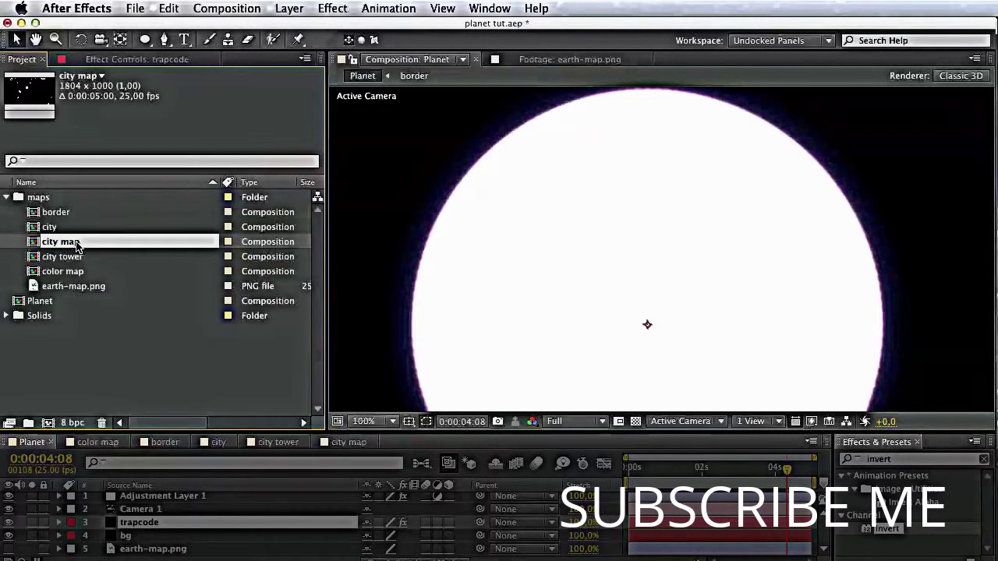
pyautogui.moveTo(65, 247); pyautogui.dragTo(131, 554)
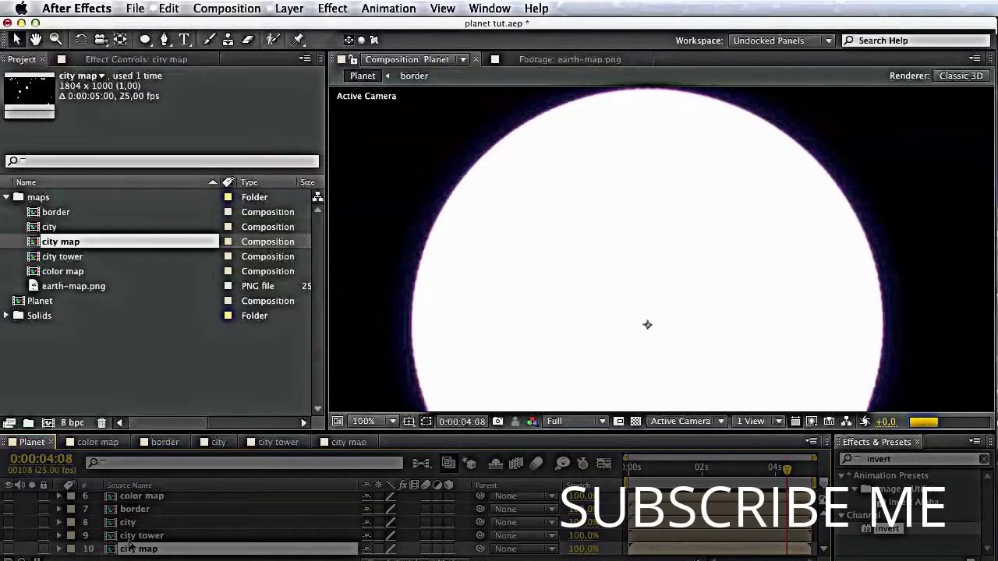
pyautogui.click(146, 523)
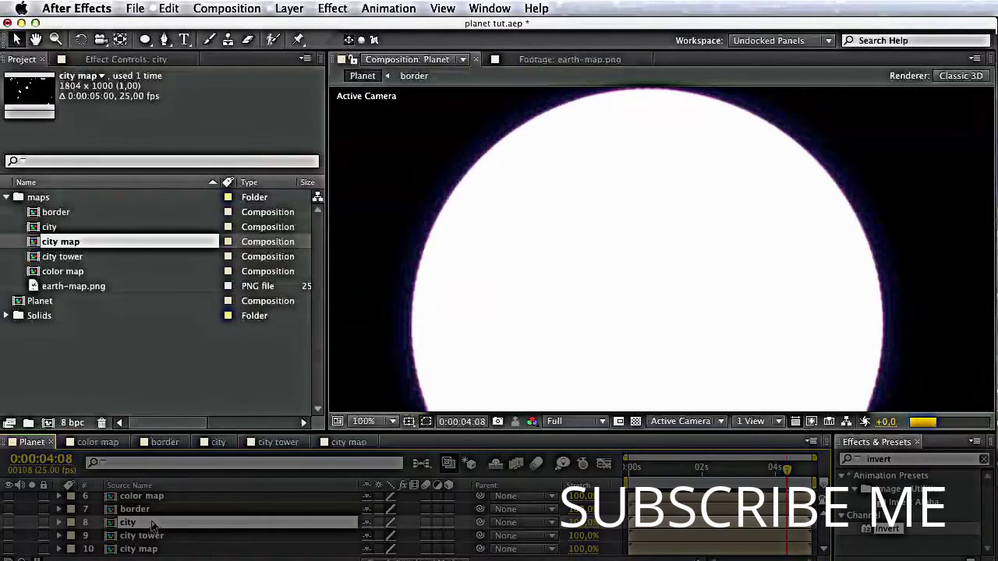
# Set the trapcode Layer Maps Size layer to 10. city map
pyautogui.scroll(3, 177, 530)
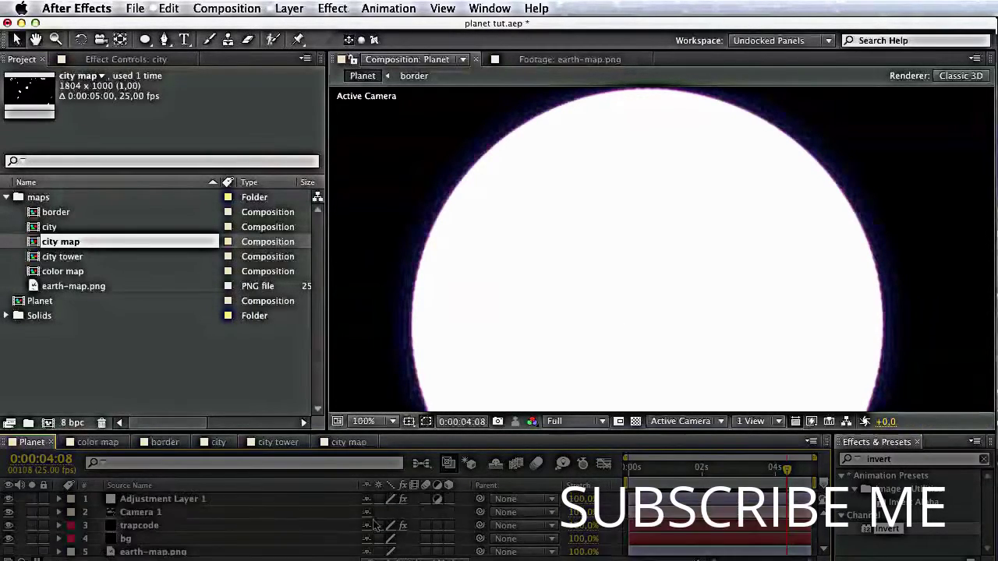
pyautogui.click(148, 525)
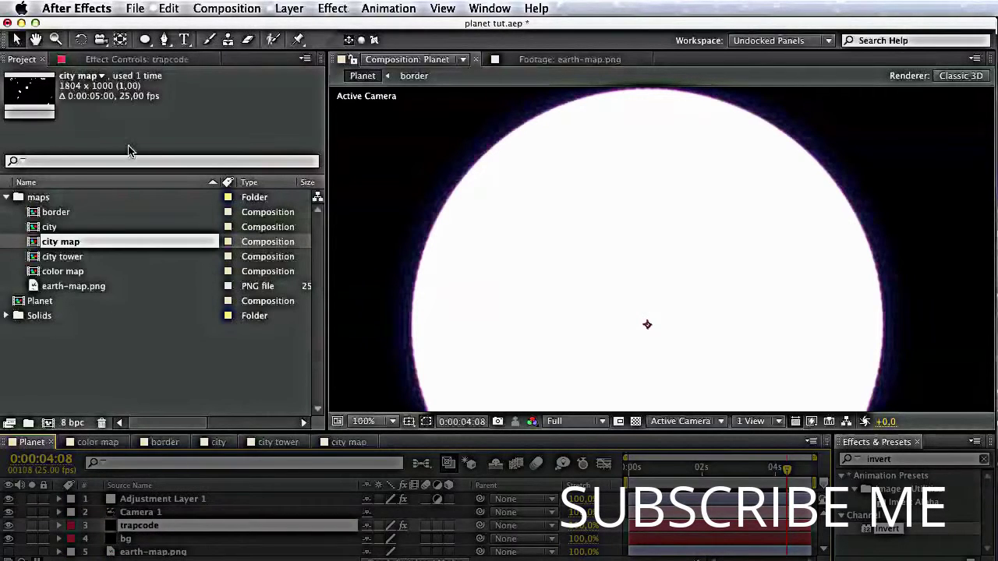
pyautogui.click(123, 60)
pyautogui.scroll(-2, 131, 281)
pyautogui.scroll(-5, 136, 234)
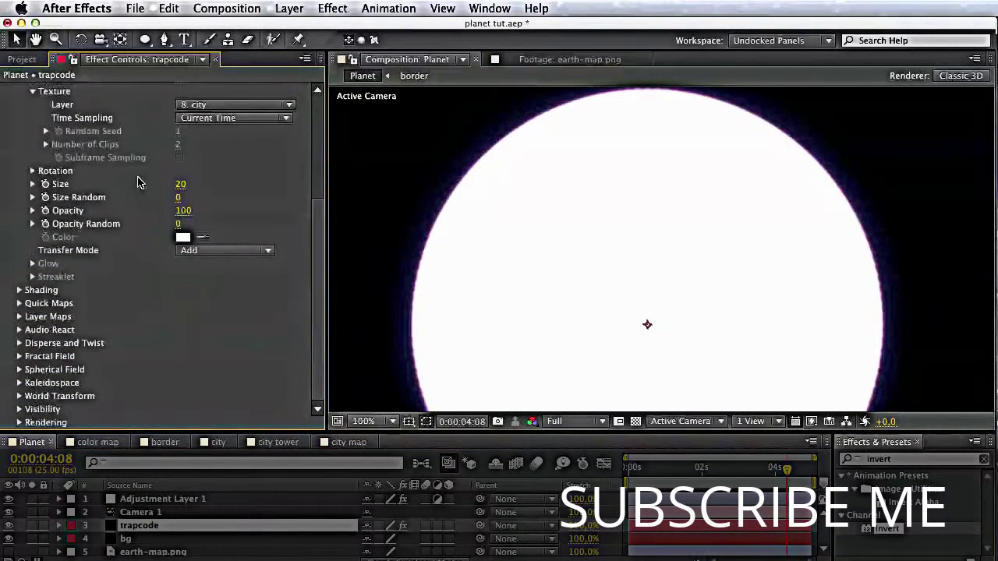
pyautogui.click(19, 317)
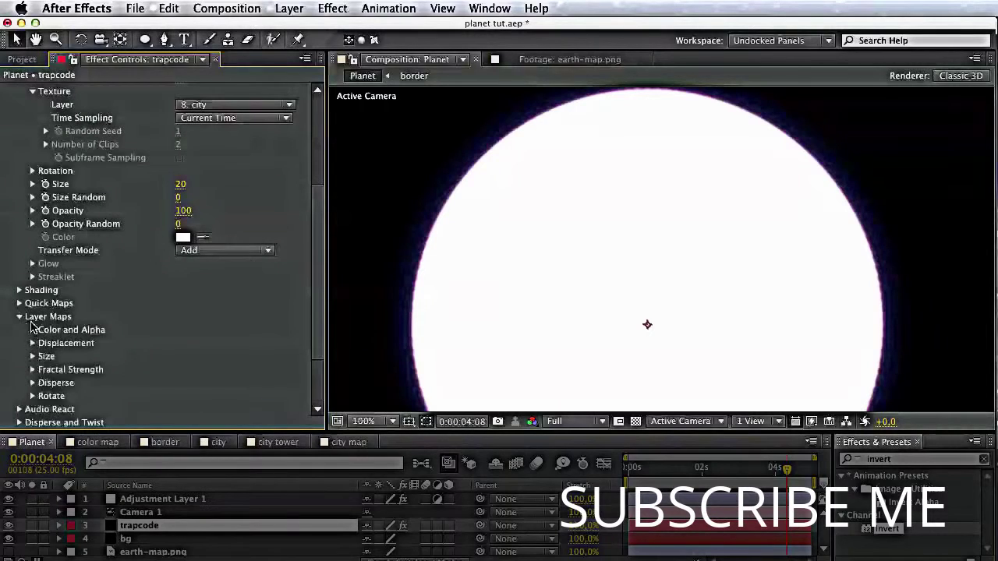
pyautogui.click(32, 357)
pyautogui.click(234, 369)
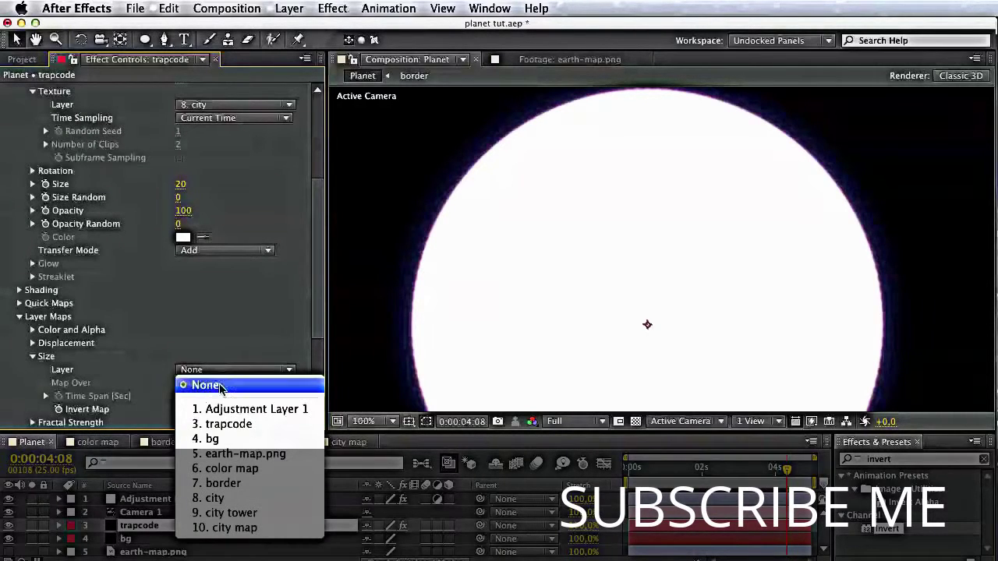
pyautogui.click(252, 528)
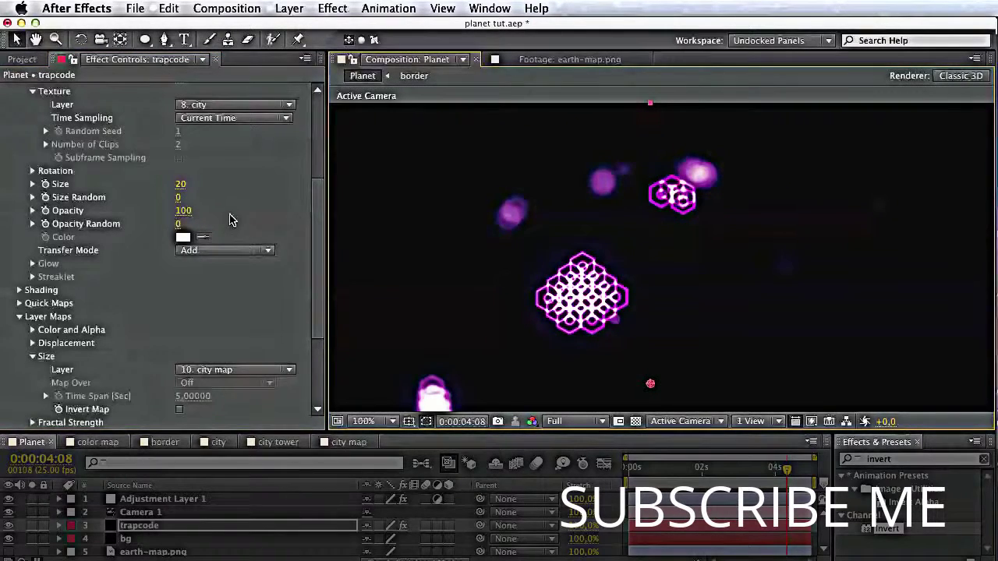
# Change the city particle Size to 10
pyautogui.scroll(3, 193, 270)
pyautogui.click(182, 270)
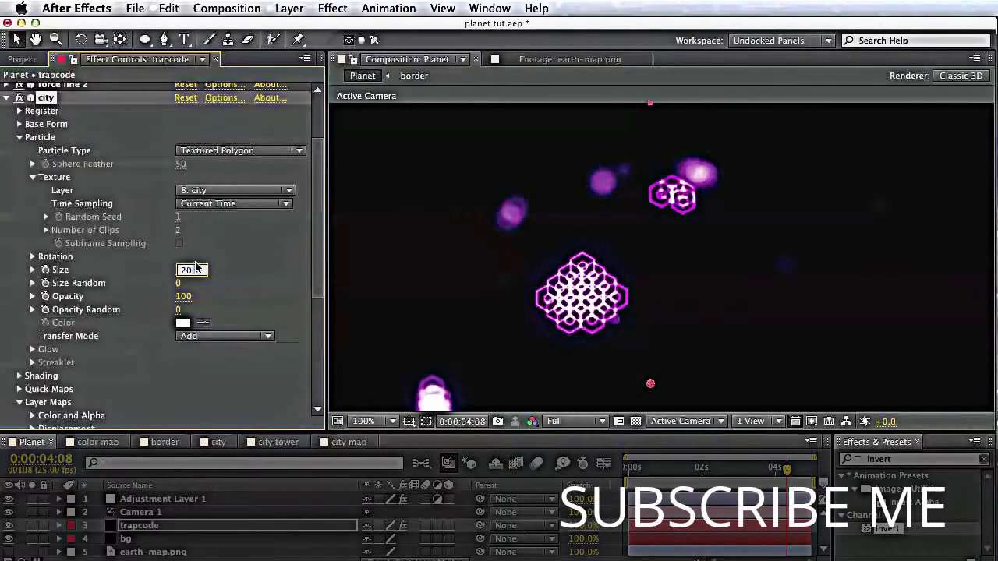
pyautogui.write('10')
pyautogui.press('Return')
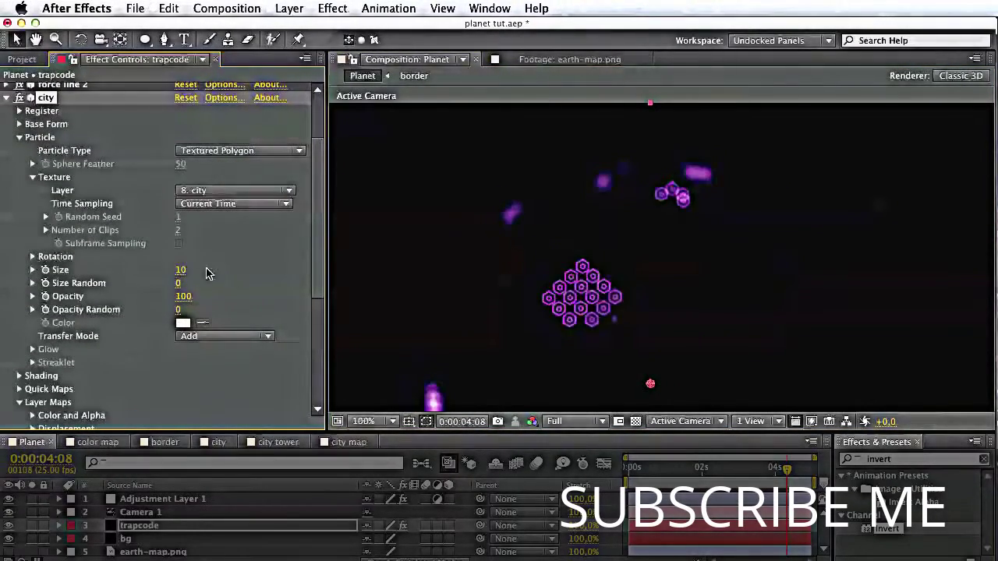
# Turn on Depth of Field for Camera 1 and reframe the hex clusters
pyautogui.moveTo(510, 305); pyautogui.dragTo(568, 114)
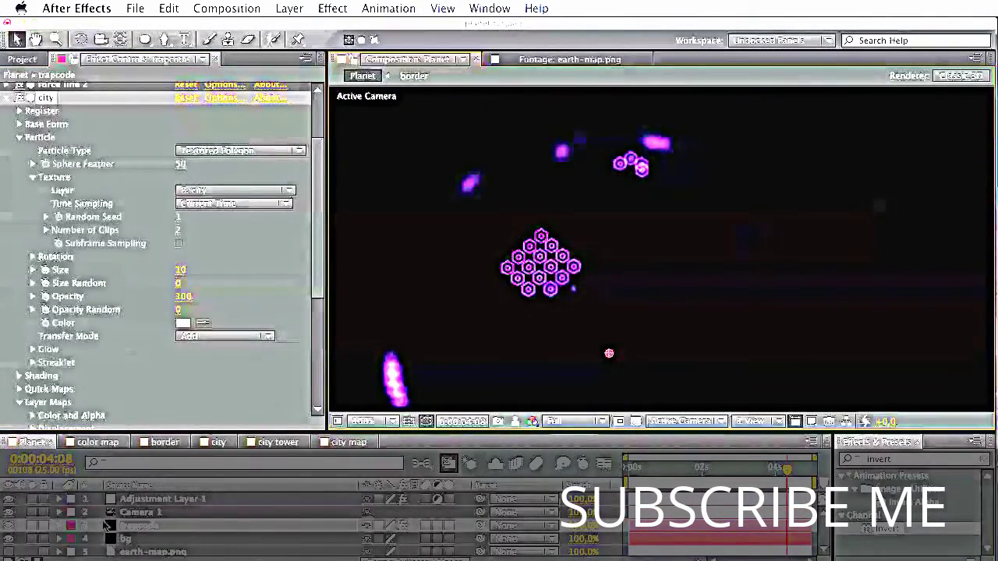
pyautogui.click(59, 512)
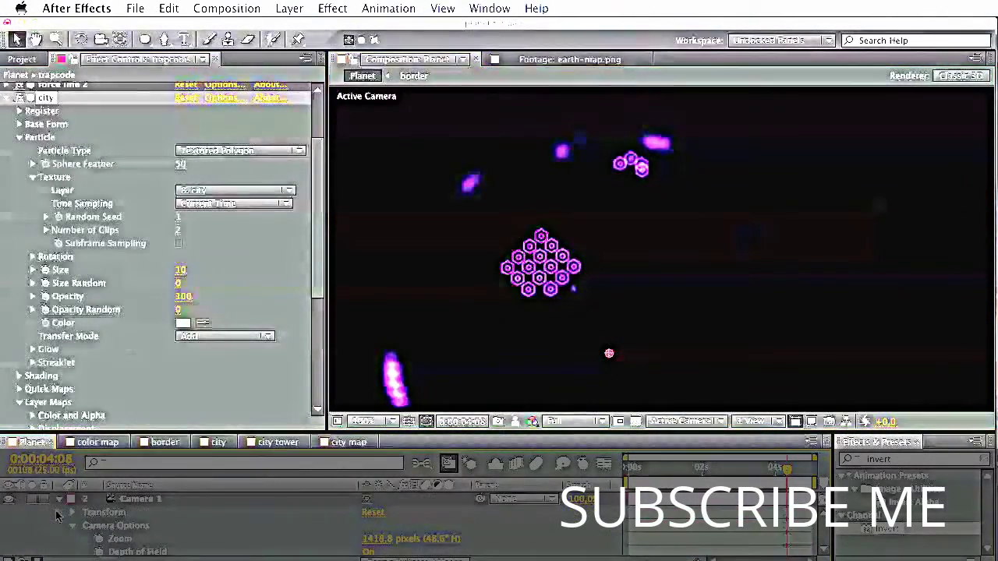
pyautogui.click(367, 548)
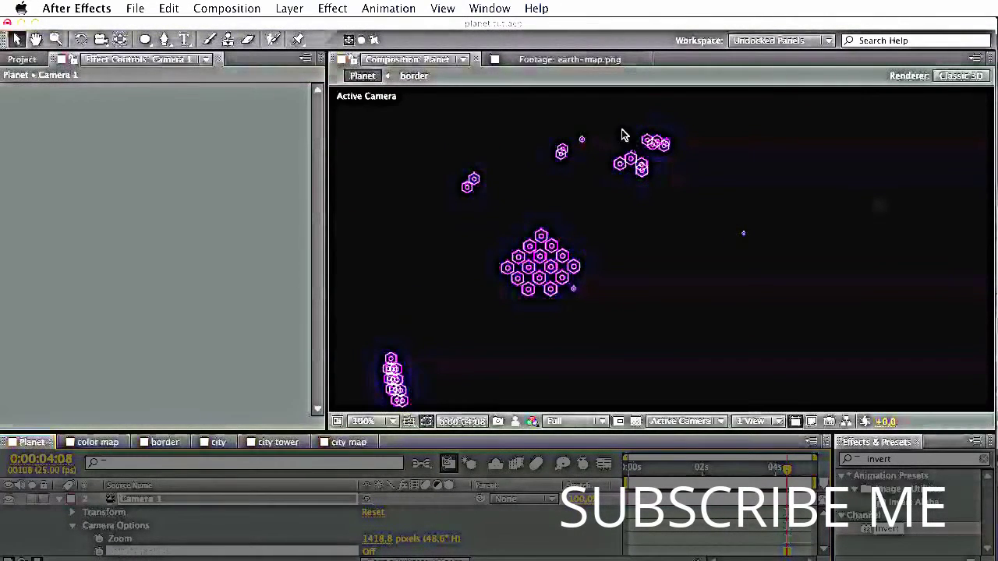
pyautogui.moveTo(514, 210); pyautogui.dragTo(427, 327)
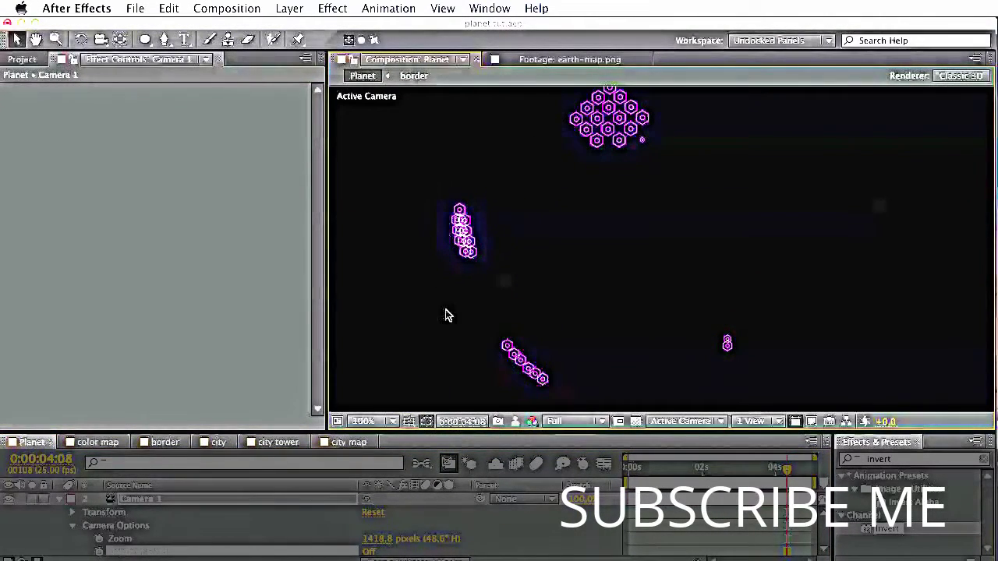
pyautogui.click(368, 551)
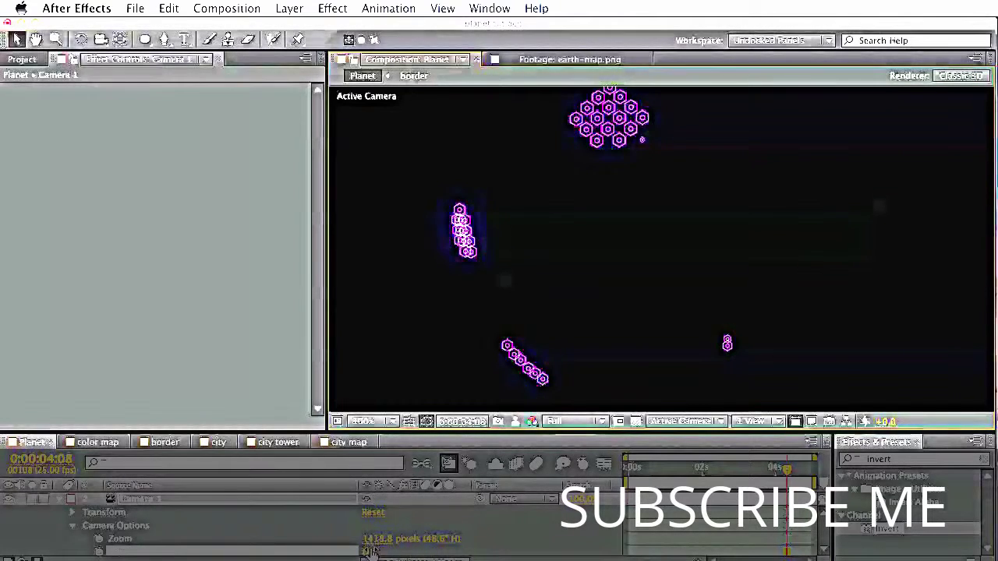
pyautogui.moveTo(577, 237); pyautogui.dragTo(561, 322)
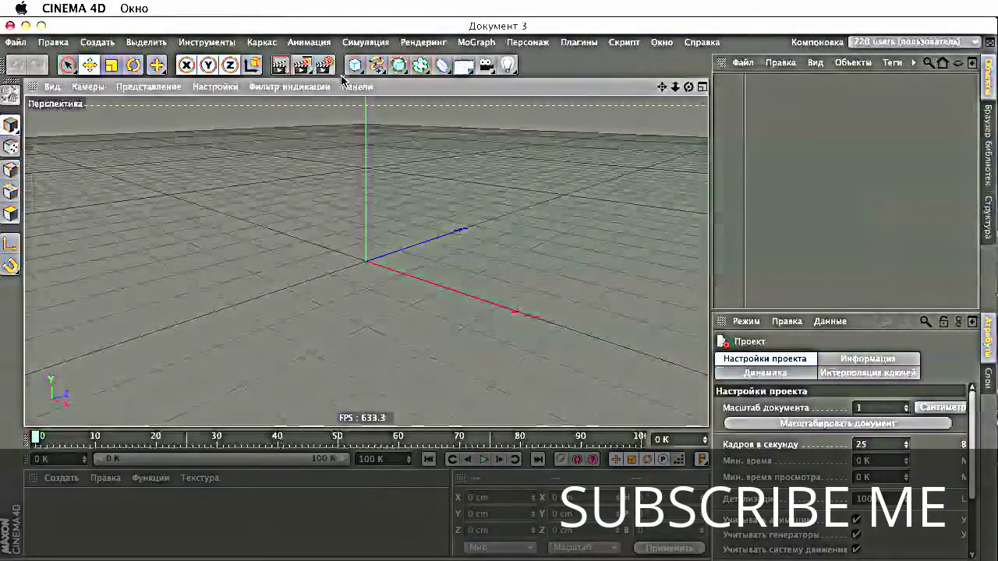
# Create an icosahedron sphere with 57 segments in Cinema 4D
pyautogui.click(355, 65)
pyautogui.hotkey('ctrl', 'z')
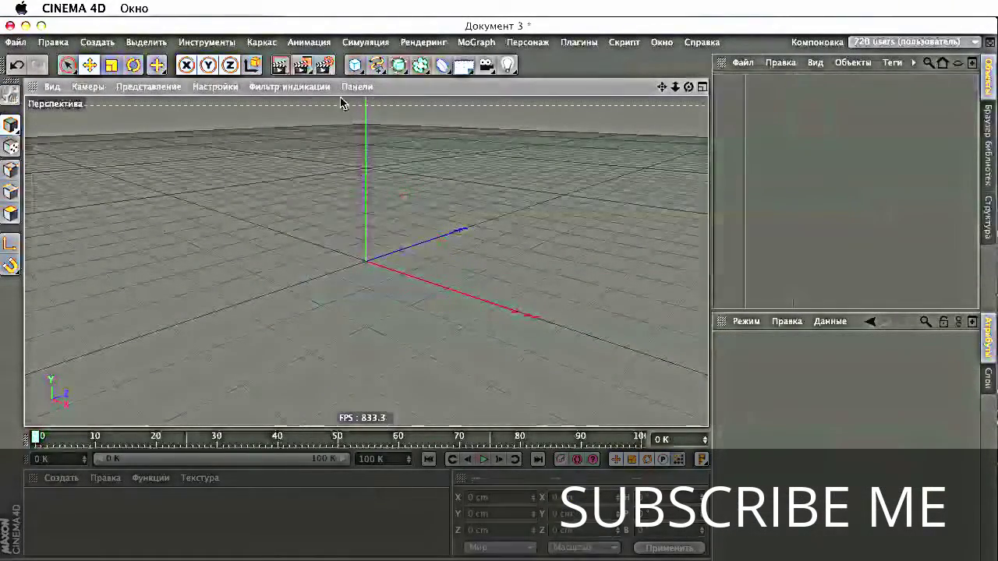
pyautogui.hotkey('ctrl', 'y')
pyautogui.press('Delete')
pyautogui.click(354, 65)
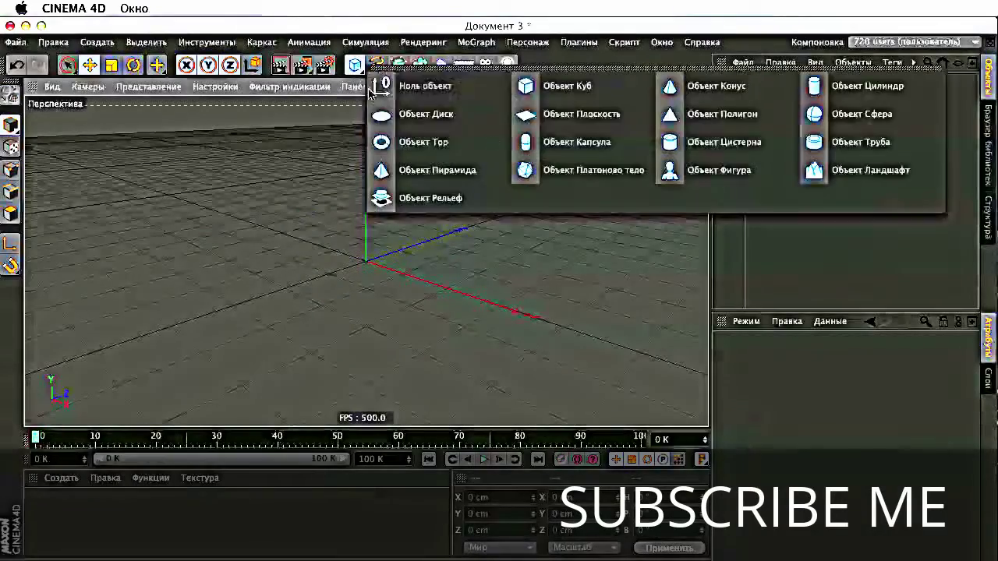
pyautogui.click(850, 114)
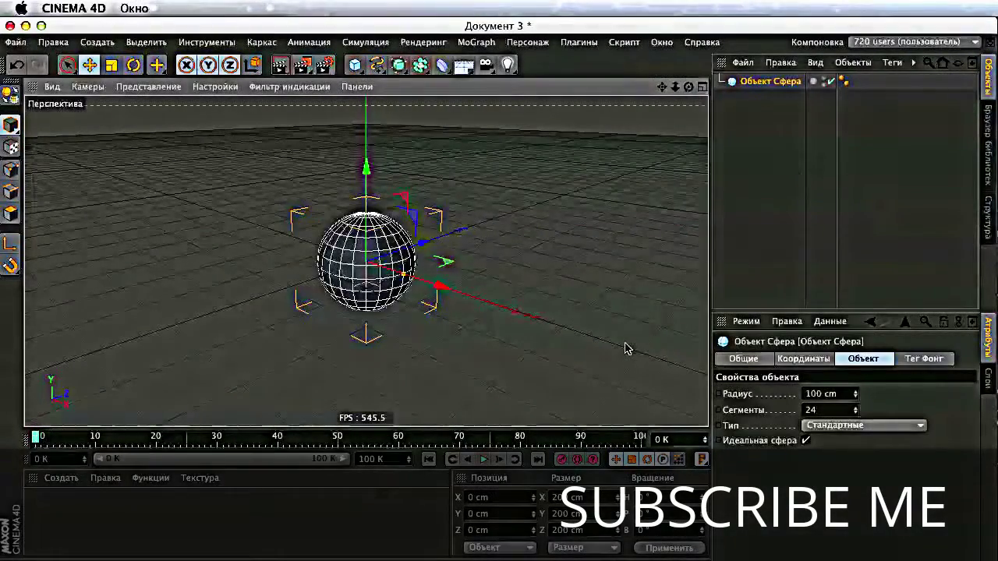
pyautogui.click(873, 425)
pyautogui.click(863, 506)
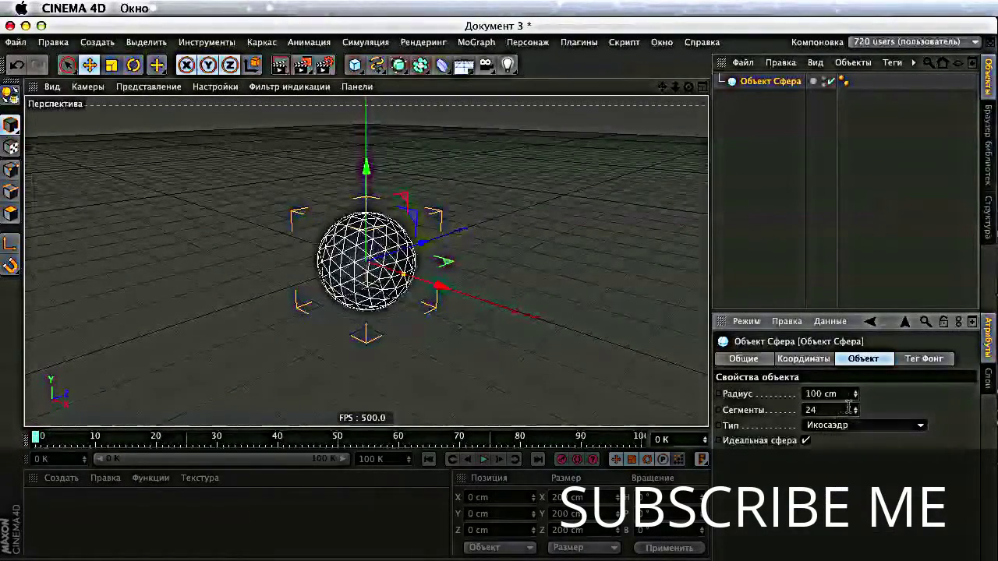
pyautogui.moveTo(855, 409); pyautogui.dragTo(855, 374)
pyautogui.moveTo(855, 409); pyautogui.dragTo(855, 425)
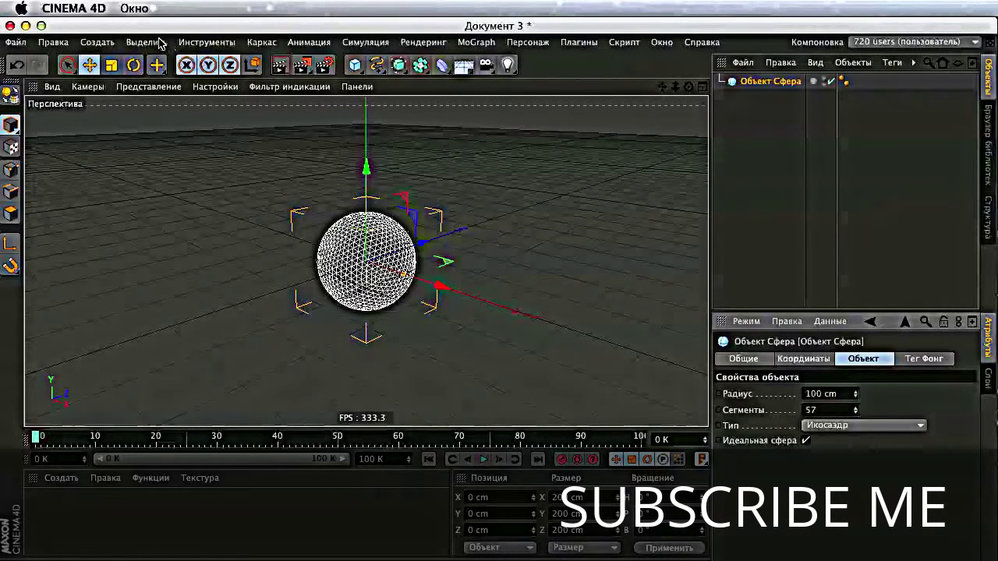
# Export the sphere as OBJ with normals, named 'earth with normals'
pyautogui.press('v')
pyautogui.moveTo(531, 74)
pyautogui.moveTo(452, 71)
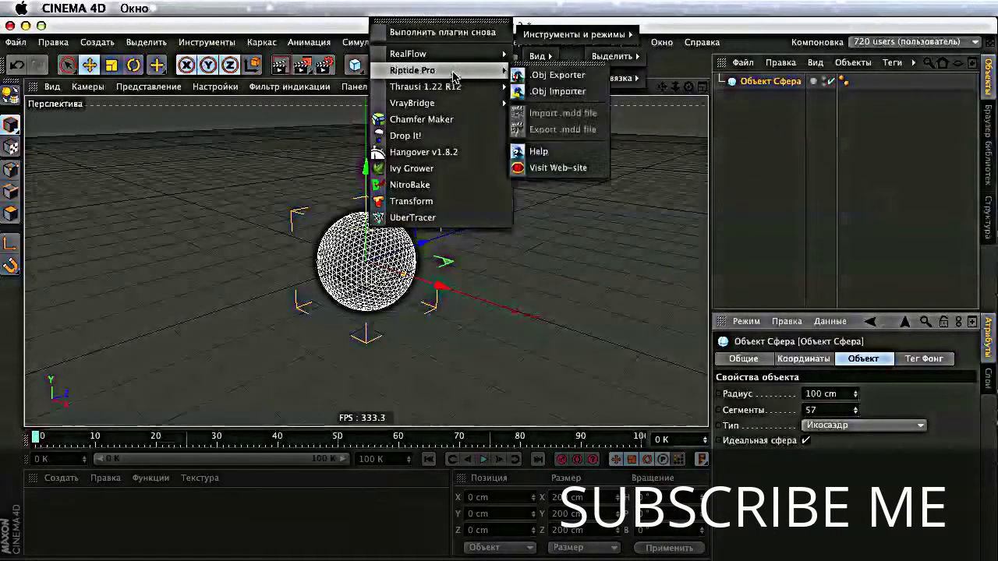
pyautogui.click(586, 76)
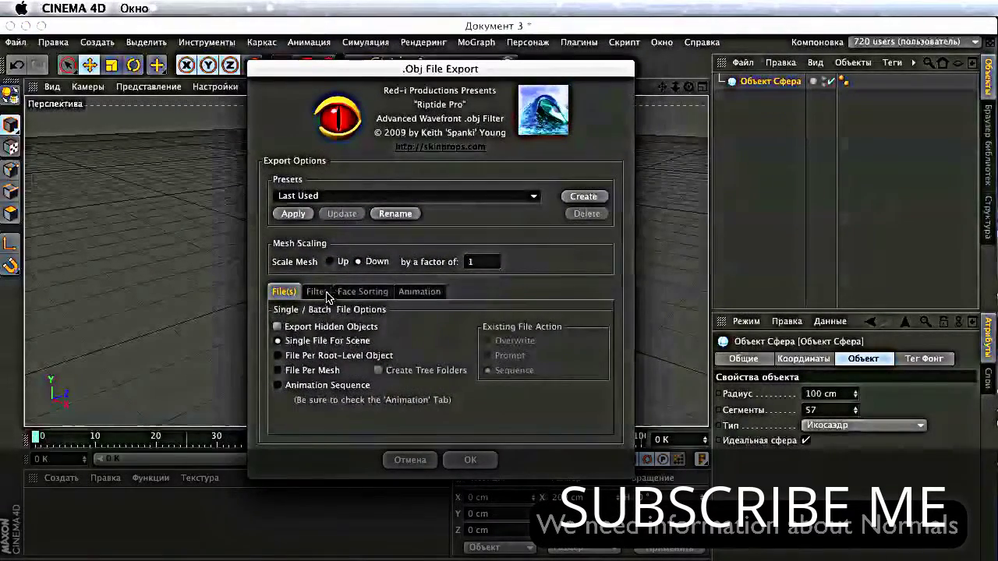
pyautogui.click(323, 293)
pyautogui.click(315, 374)
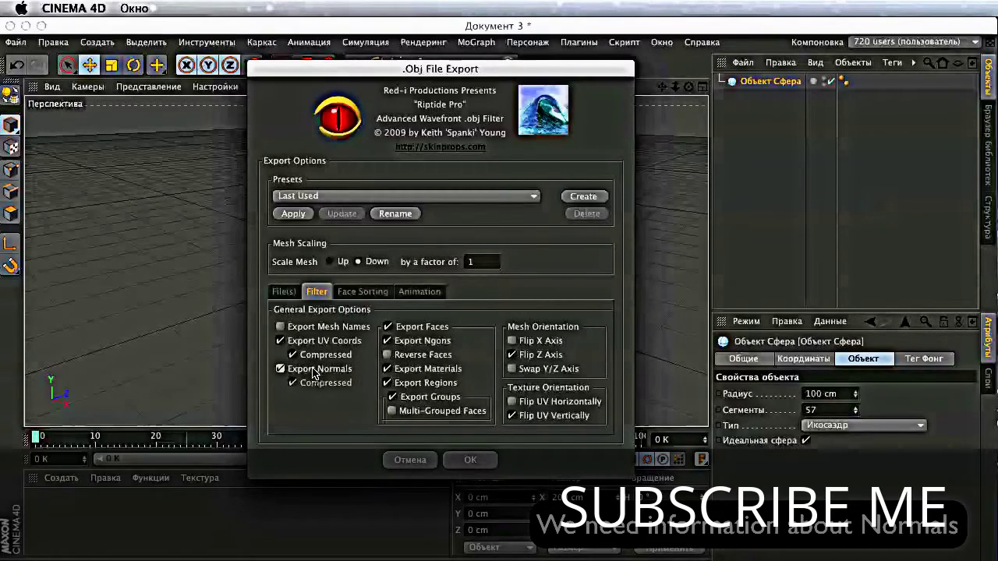
pyautogui.click(470, 460)
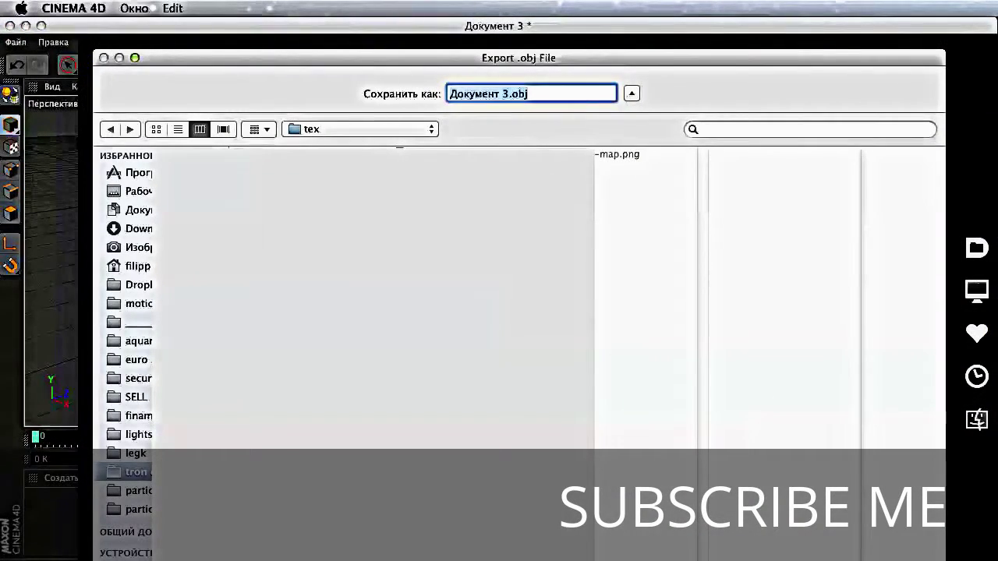
pyautogui.write('eart')
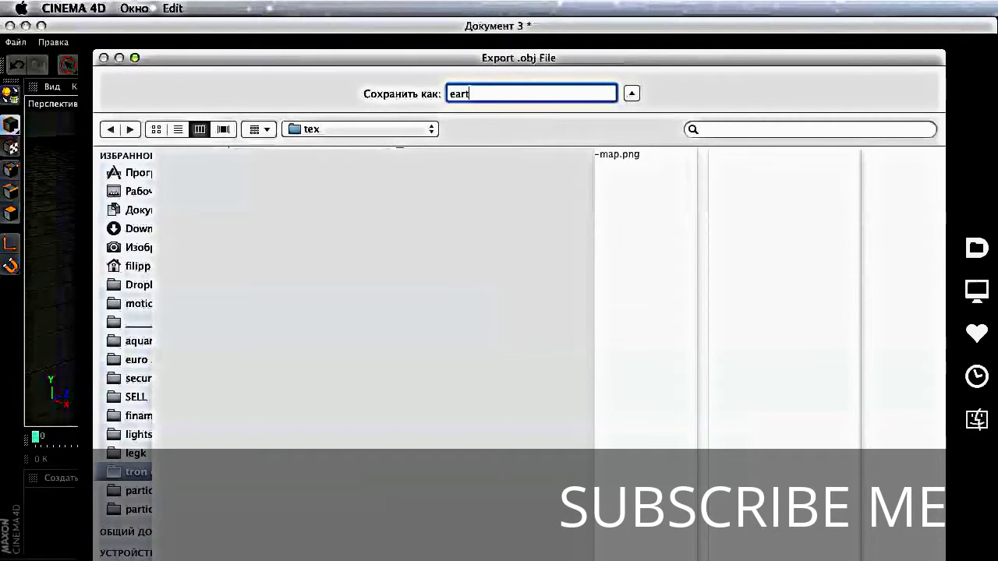
pyautogui.write('h wit')
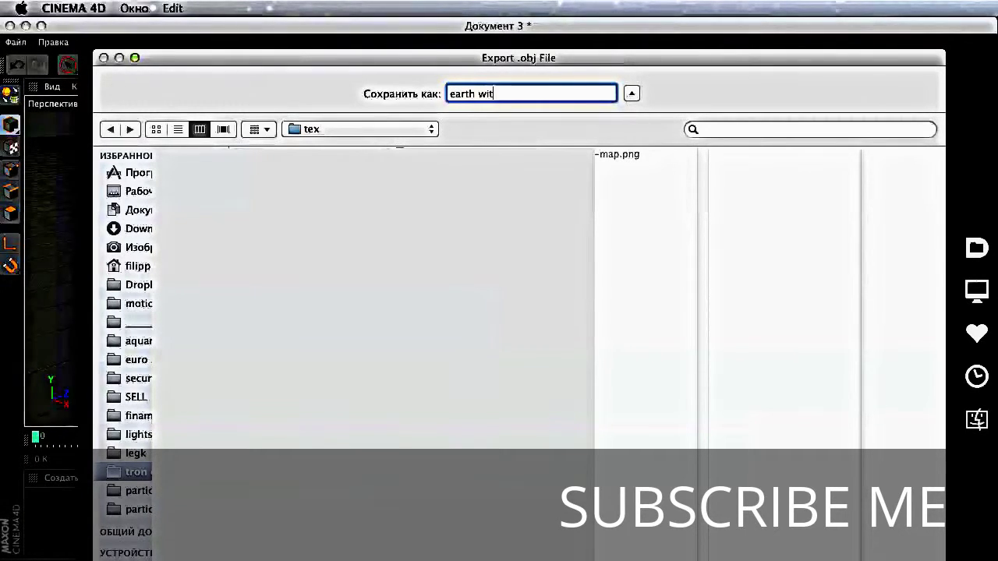
pyautogui.write('h normals')
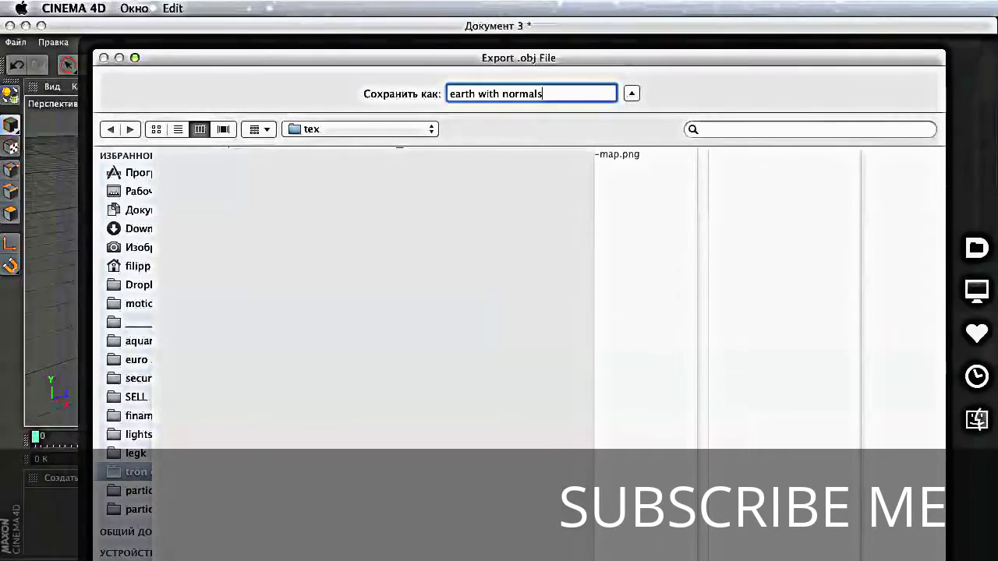
pyautogui.press('Return')
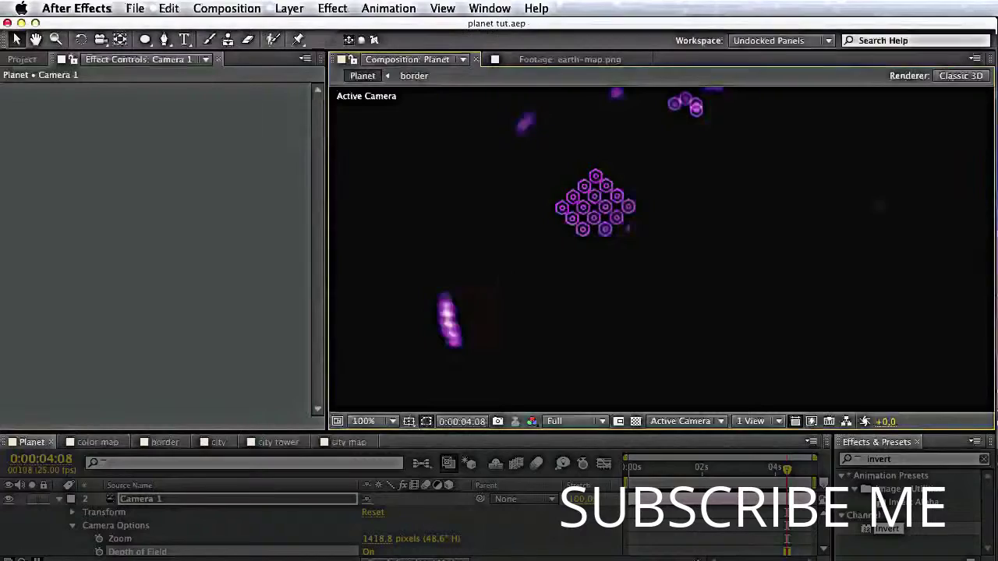
# Import earth-map.png into the project and preview the black-and-white map
pyautogui.click(22, 60)
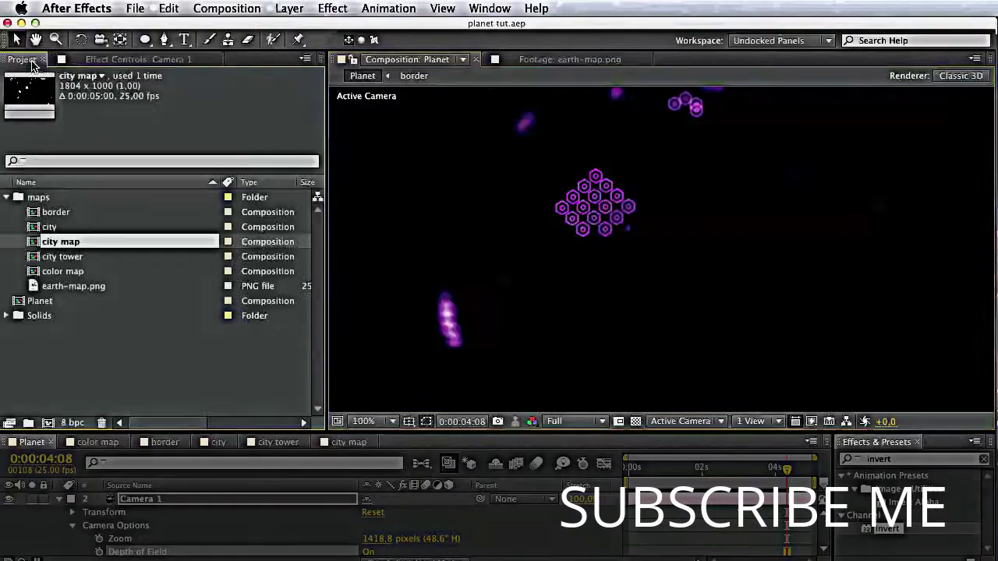
pyautogui.doubleClick(89, 366)
pyautogui.press('Return')
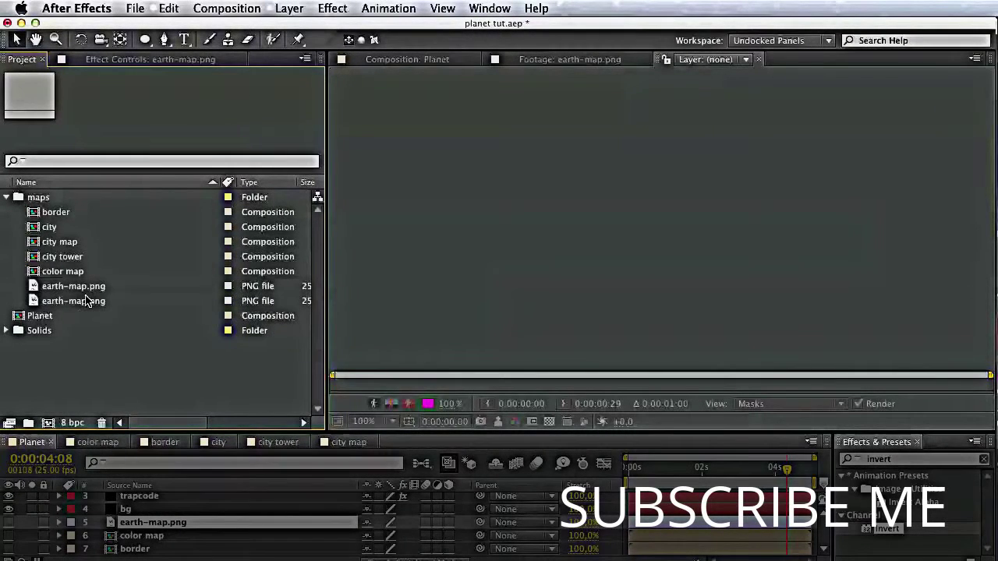
pyautogui.click(78, 301)
pyautogui.doubleClick(88, 288)
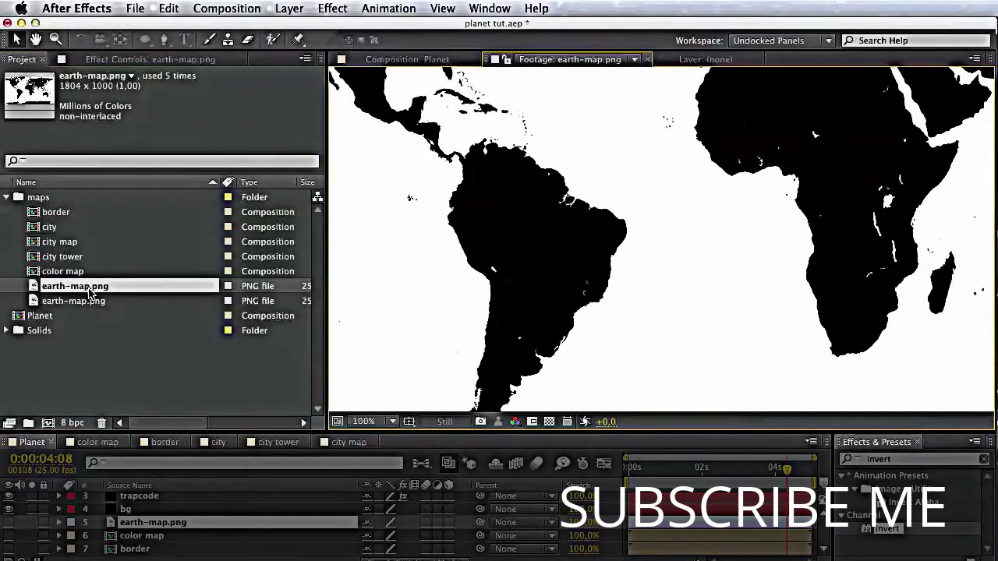
pyautogui.click(95, 302)
# Import earth with normals.obj, move it into the maps folder, and add it to Planet
pyautogui.doubleClick(127, 374)
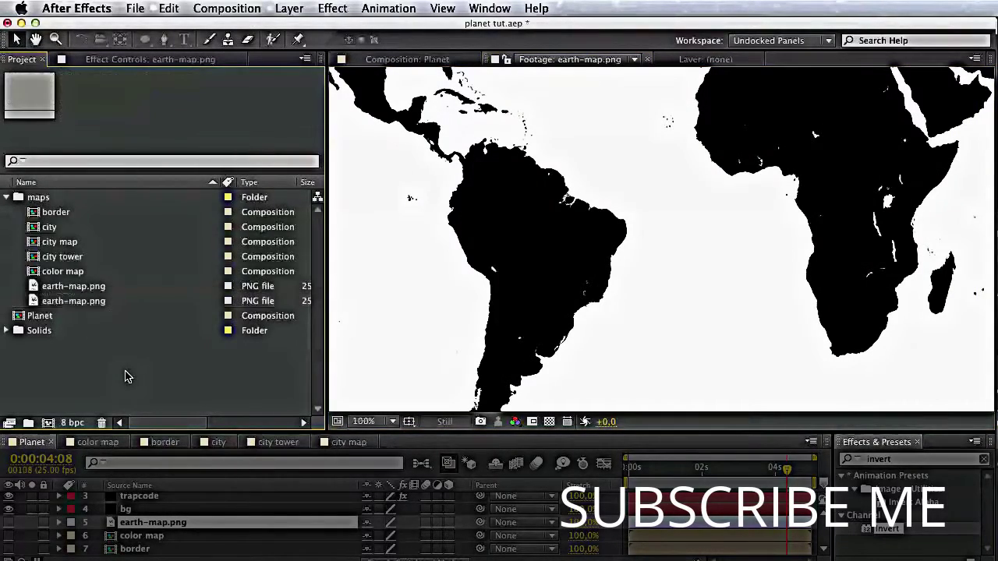
pyautogui.moveTo(808, 57); pyautogui.dragTo(475, 43)
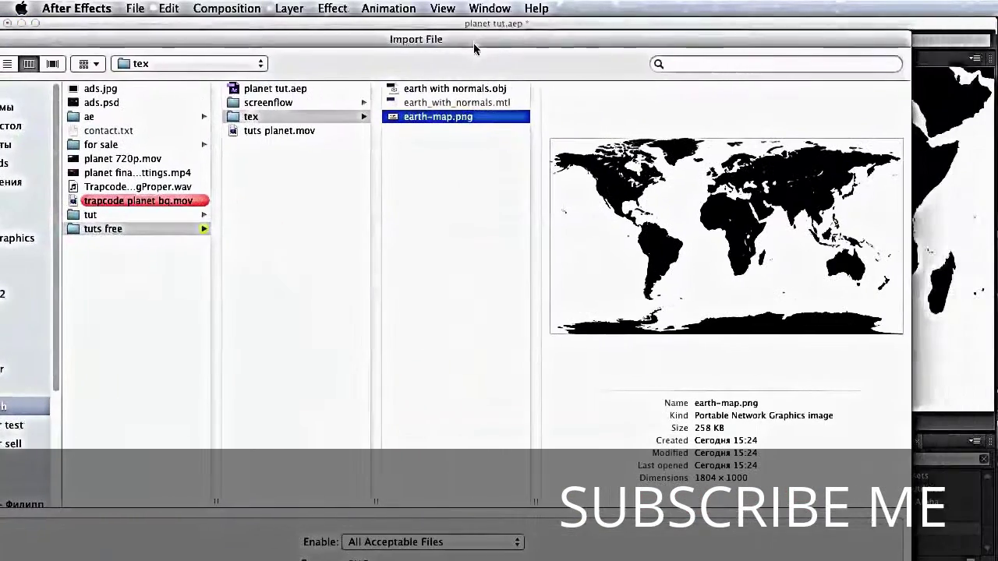
pyautogui.click(459, 88)
pyautogui.press('Return')
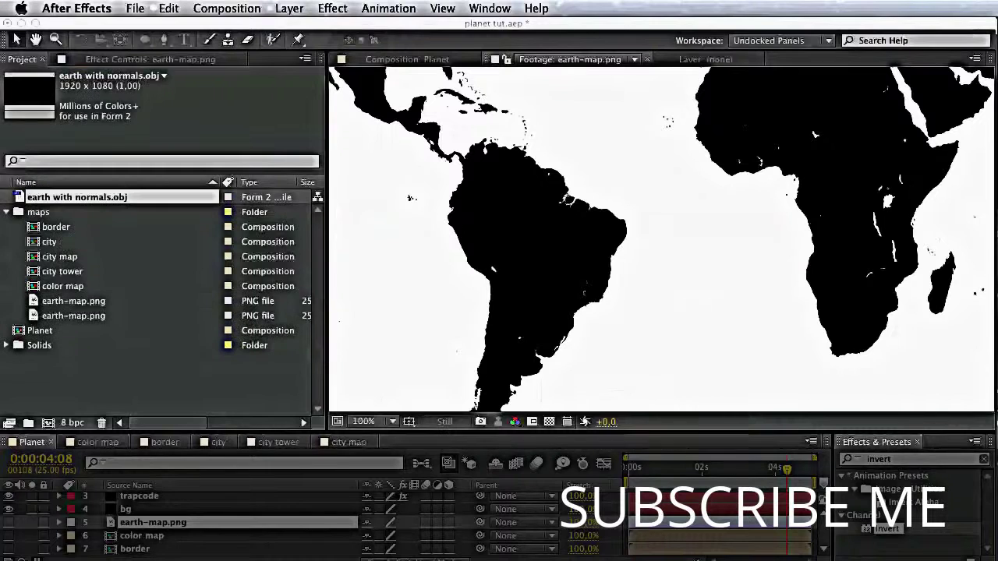
pyautogui.moveTo(96, 201); pyautogui.dragTo(92, 214)
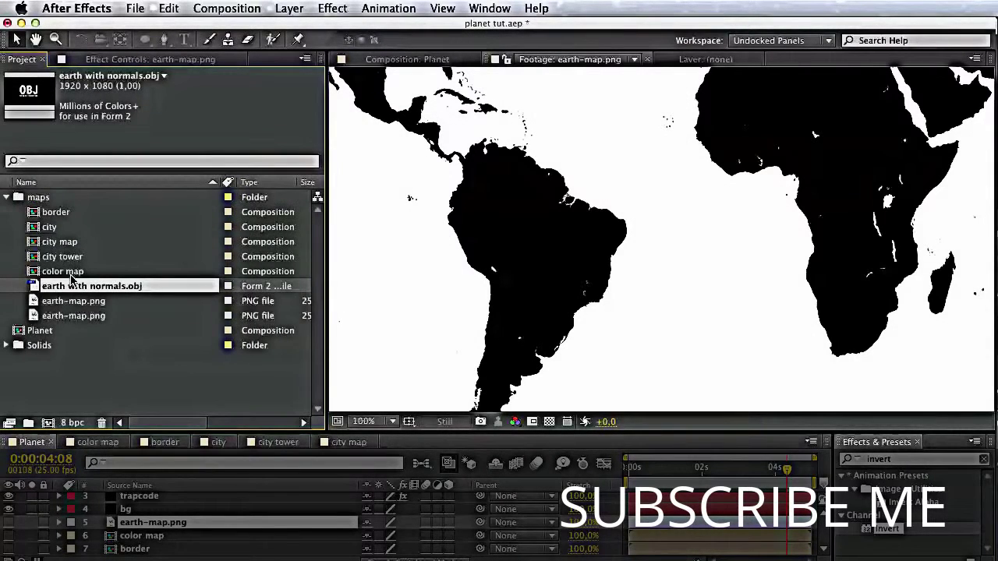
pyautogui.moveTo(74, 298); pyautogui.dragTo(155, 551)
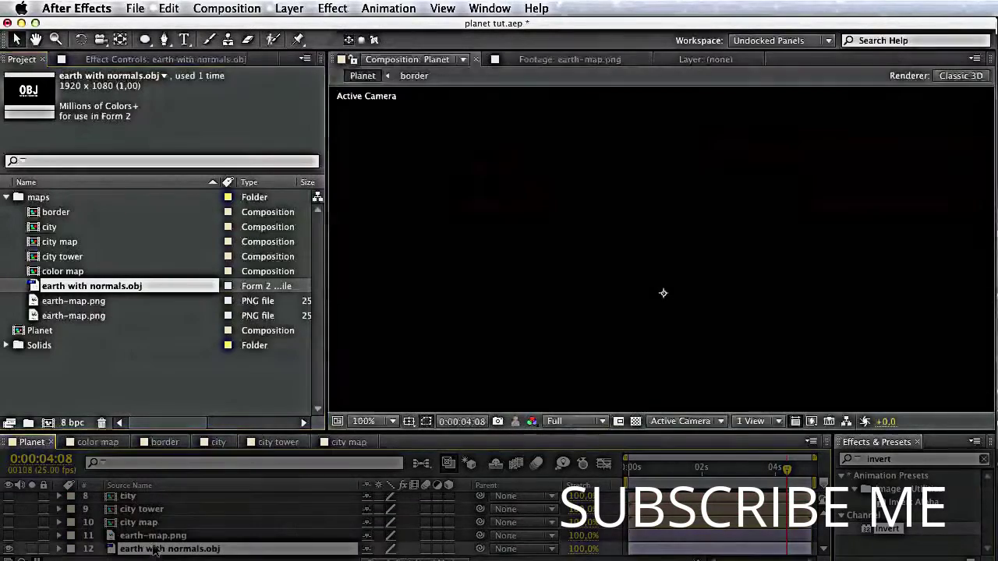
# Delete the extra earth-map.png layer from the composition and its duplicate from the project
pyautogui.click(159, 537)
pyautogui.press('Delete')
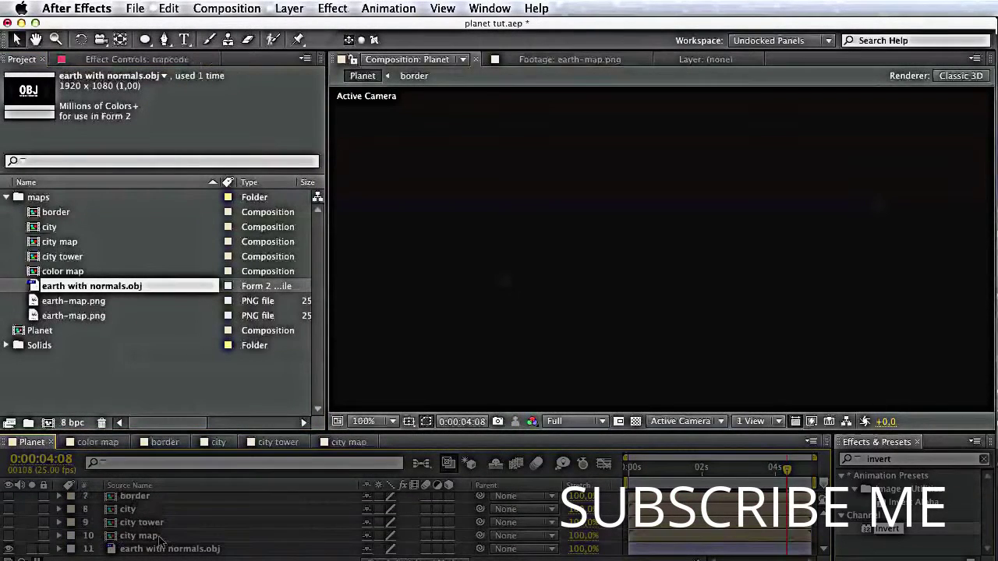
pyautogui.click(86, 315)
pyautogui.press('Delete')
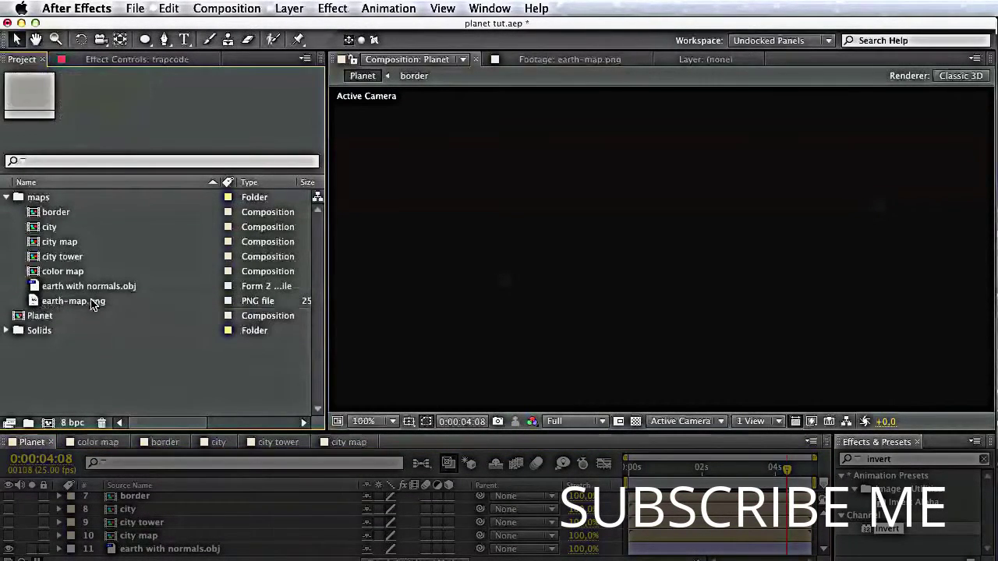
# Set the city Form effect's OBJ 3D Model to 'earth with normals.obj'
pyautogui.click(142, 549)
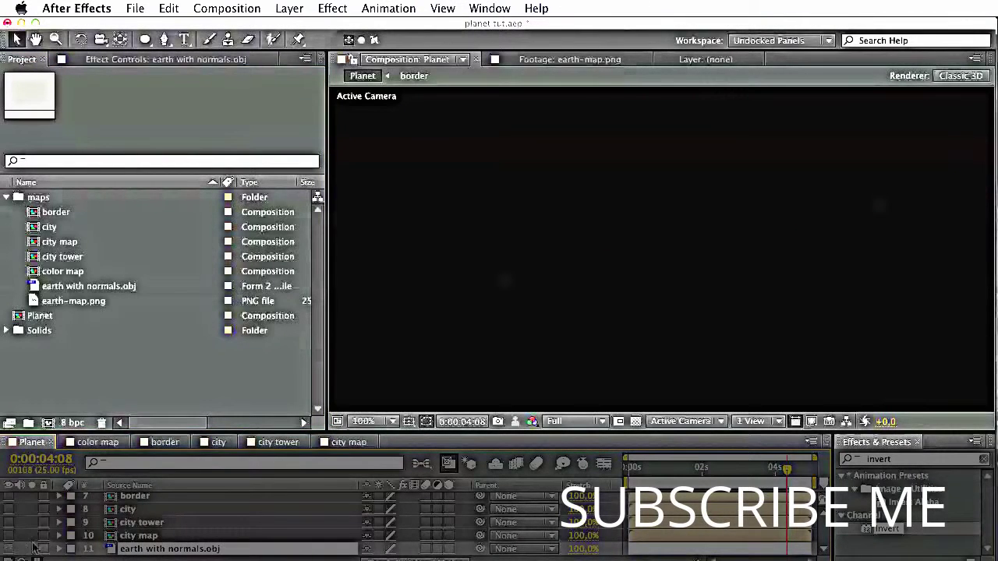
pyautogui.scroll(5, 138, 542)
pyautogui.click(144, 527)
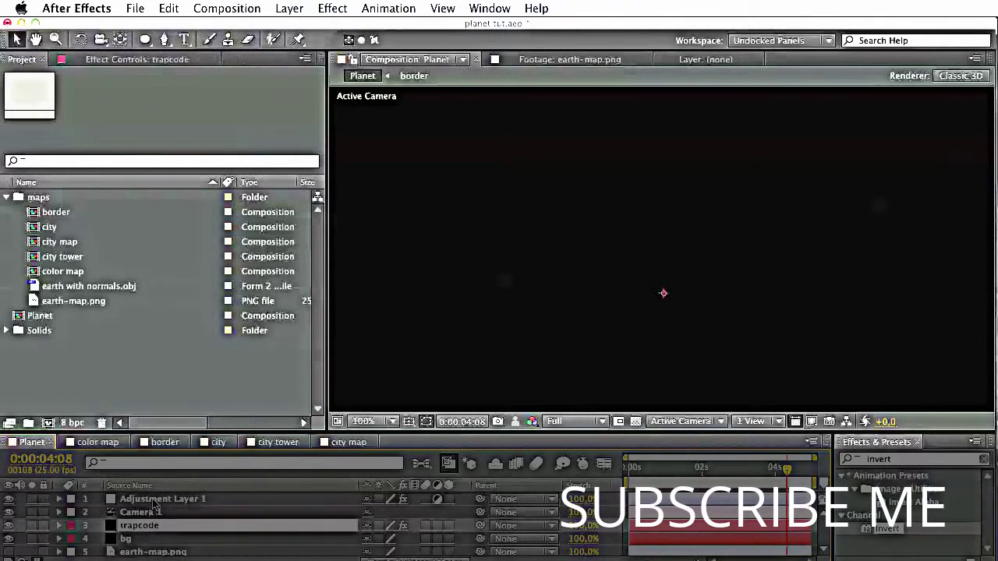
pyautogui.click(125, 60)
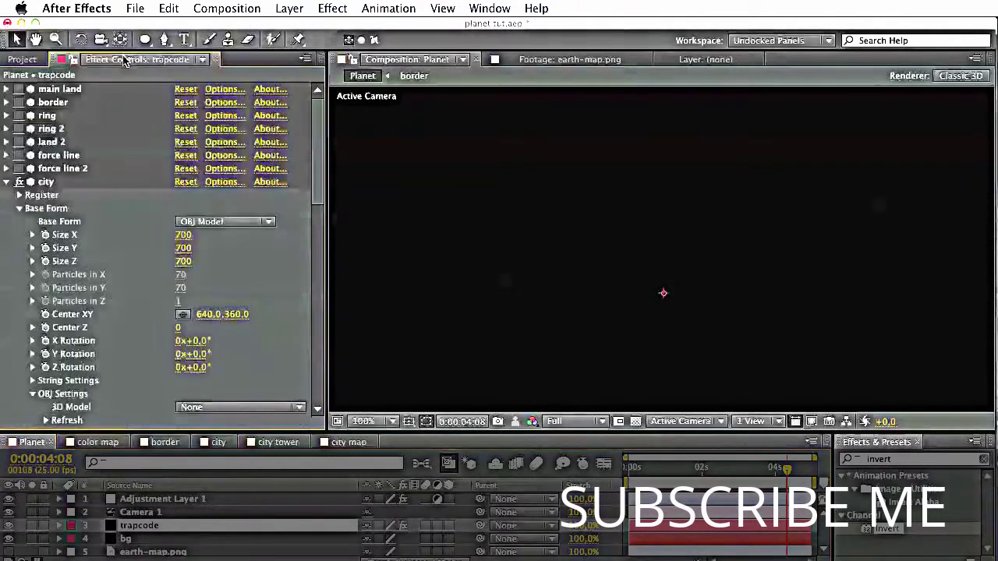
pyautogui.scroll(-3, 137, 349)
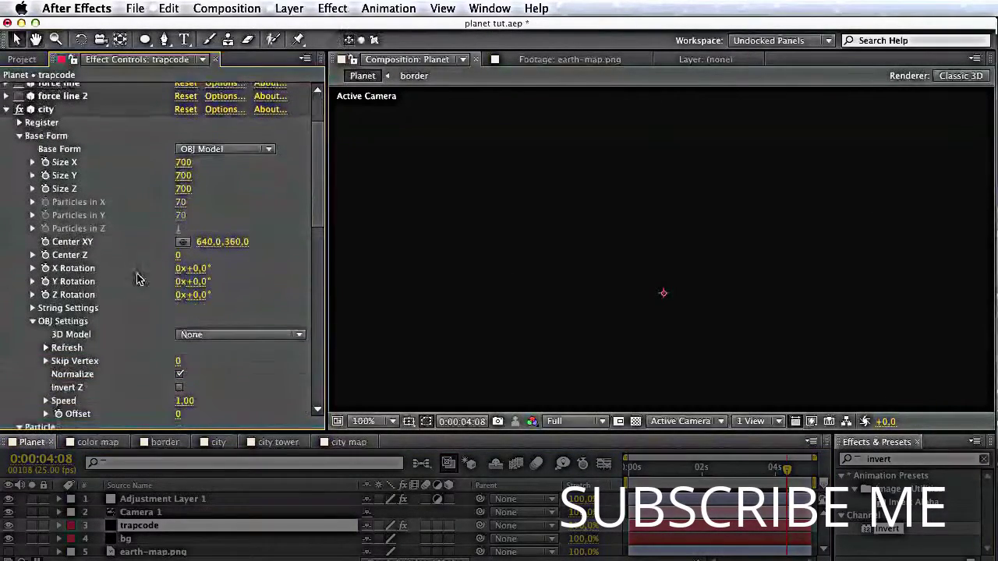
pyautogui.click(189, 334)
pyautogui.click(260, 507)
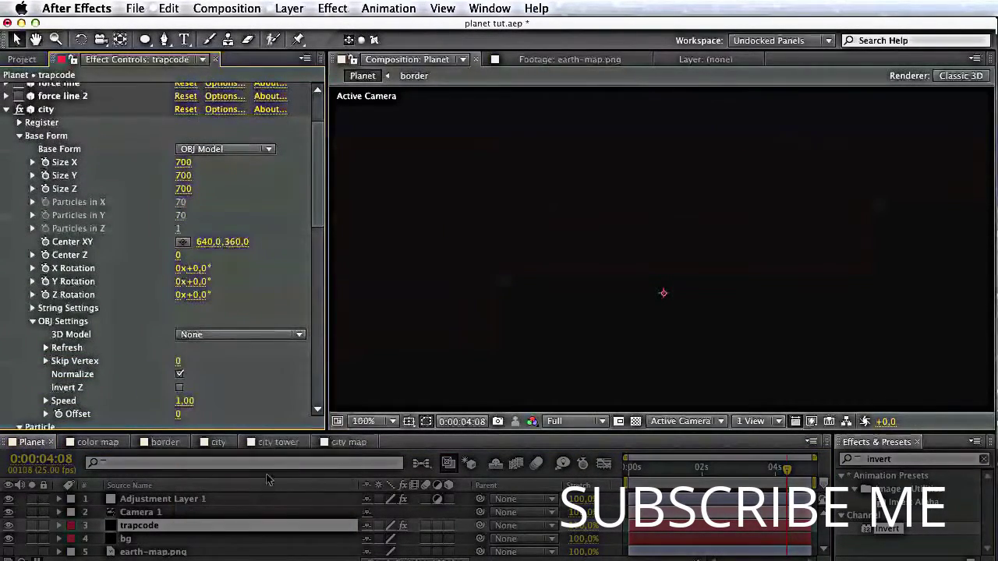
pyautogui.moveTo(579, 288)
pyautogui.mouseDown()
pyautogui.moveTo(523, 362)
pyautogui.moveTo(541, 253)
pyautogui.mouseUp()
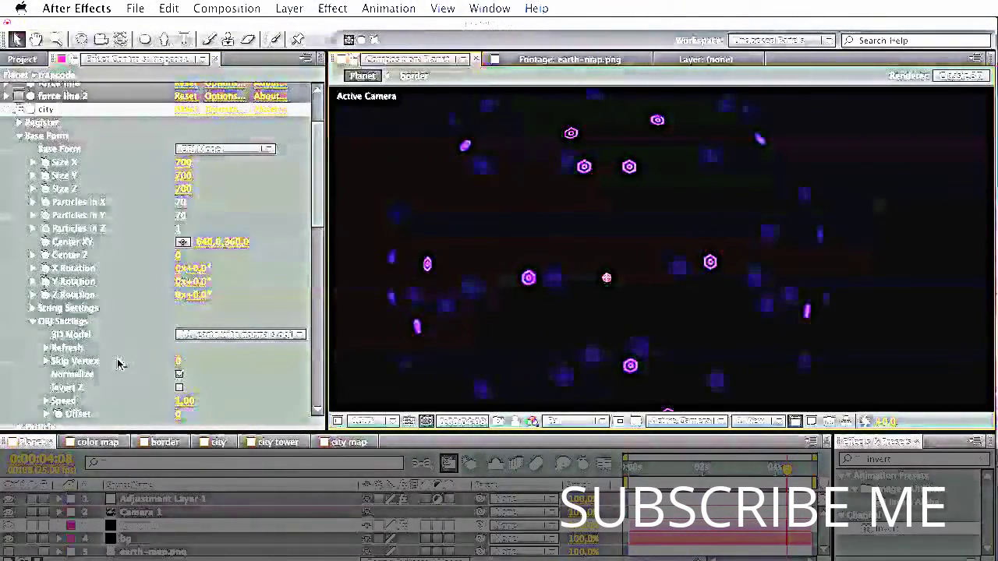
# Set Skip Vertex to 20, leaving Invert Z off, to thin the hex dots
pyautogui.click(45, 361)
pyautogui.moveTo(68, 374); pyautogui.dragTo(114, 374)
pyautogui.scroll(-4, 156, 272)
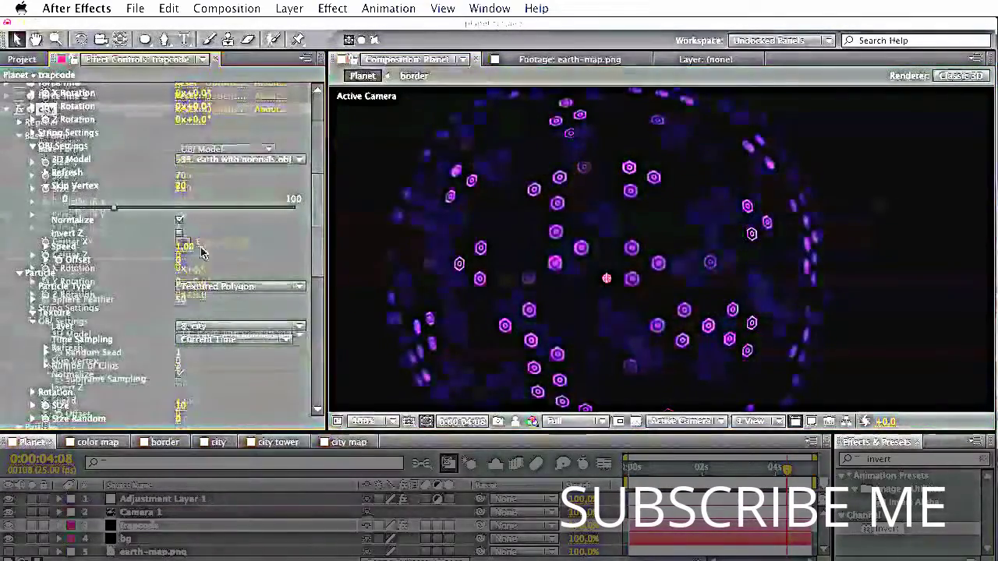
pyautogui.click(179, 234)
pyautogui.click(179, 233)
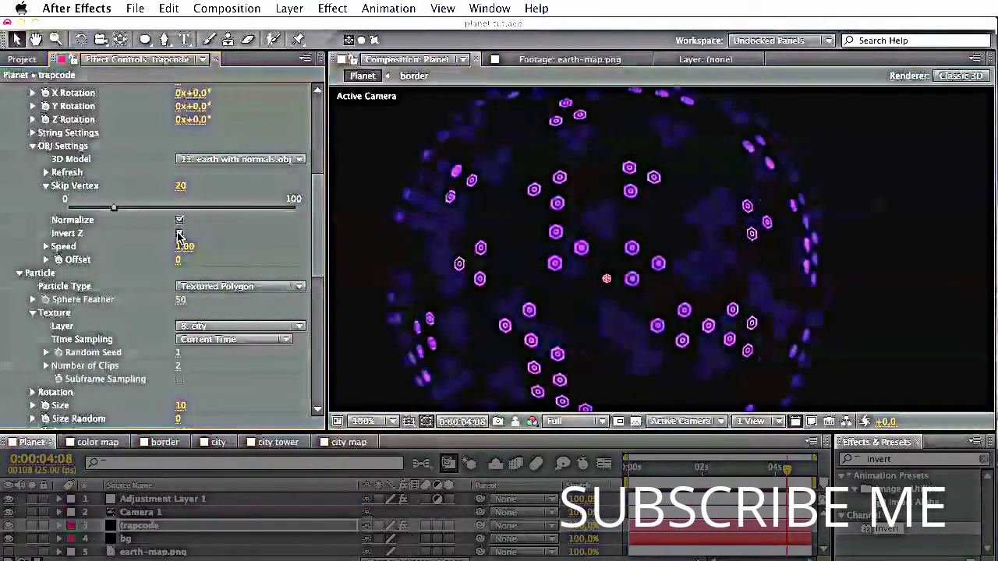
pyautogui.moveTo(314, 273)
pyautogui.mouseDown()
pyautogui.moveTo(315, 304)
pyautogui.moveTo(313, 175)
pyautogui.mouseUp()
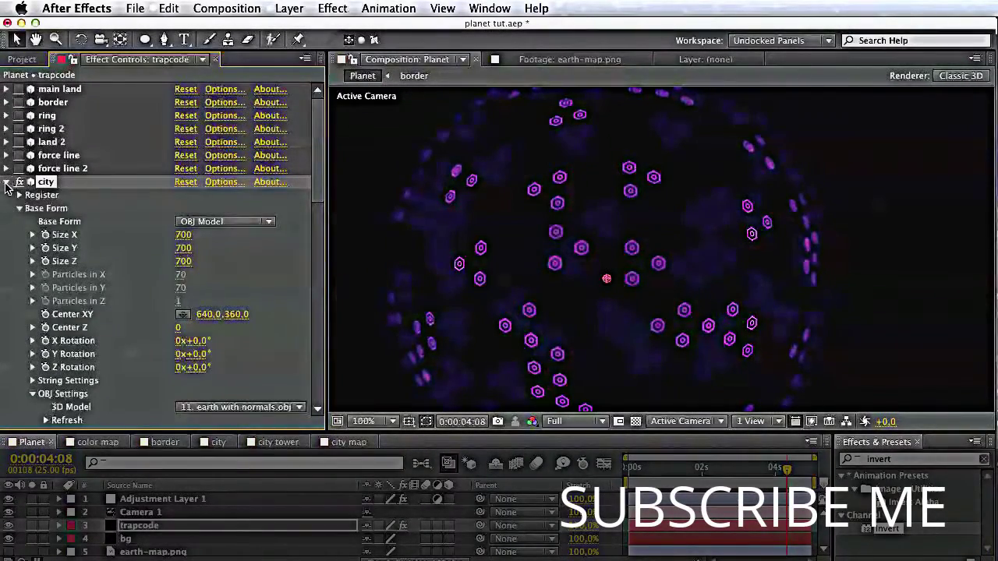
# Duplicate the city particle effect with Edit > Duplicate
pyautogui.click(6, 184)
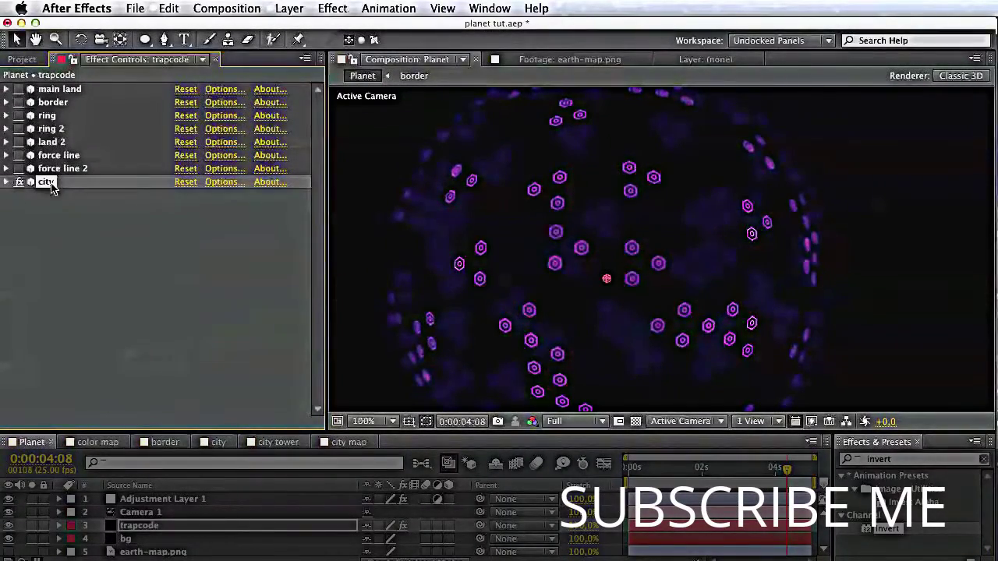
pyautogui.click(160, 10)
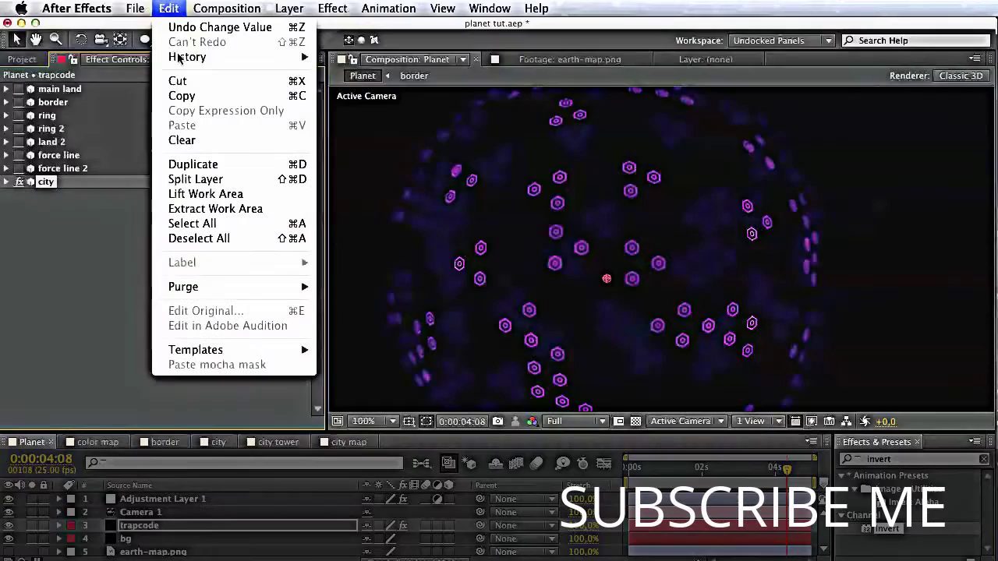
pyautogui.click(209, 167)
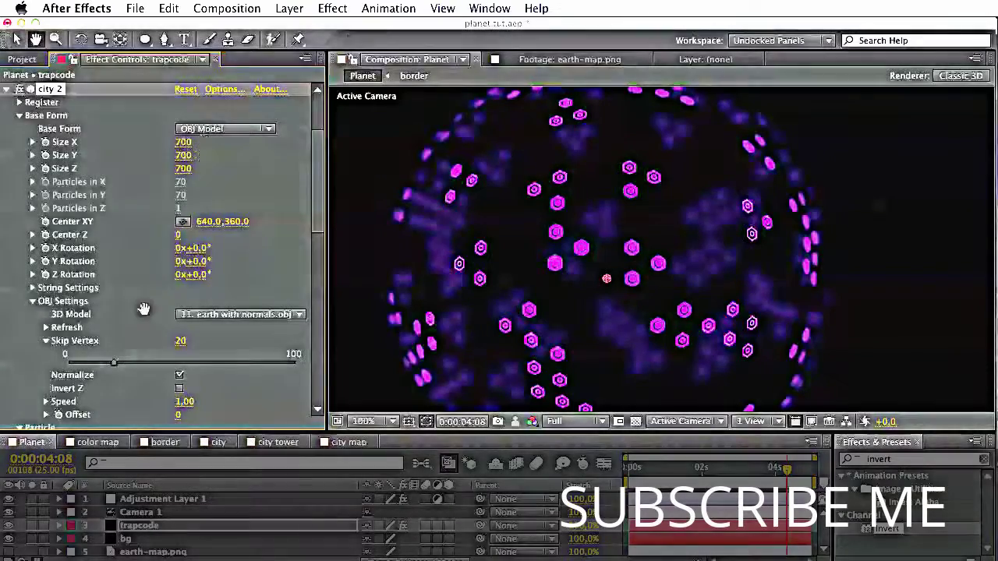
# Texture the copy's particles with the '9. city tower' layer and expand Rotation
pyautogui.scroll(-5, 146, 292)
pyautogui.scroll(-2, 147, 290)
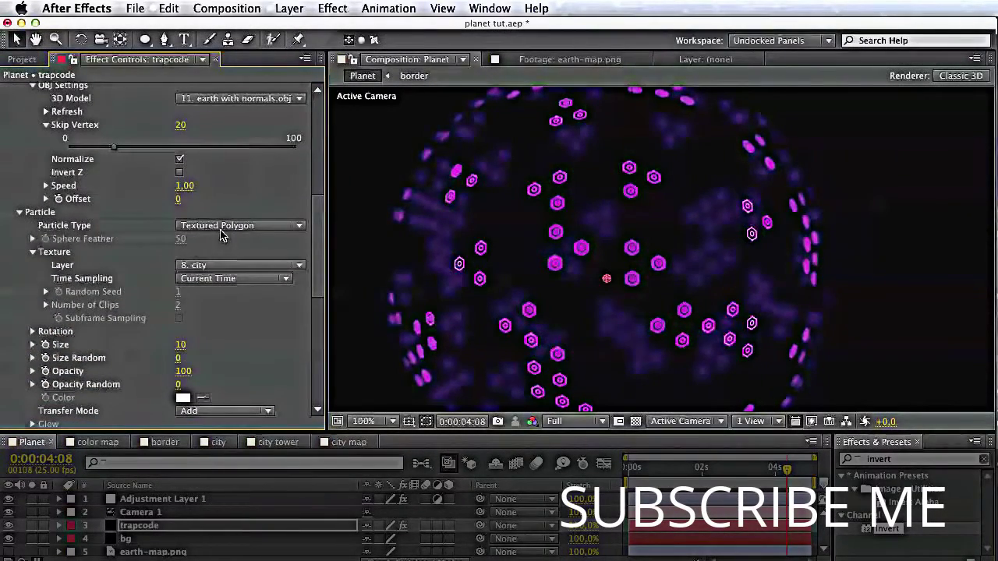
pyautogui.click(210, 265)
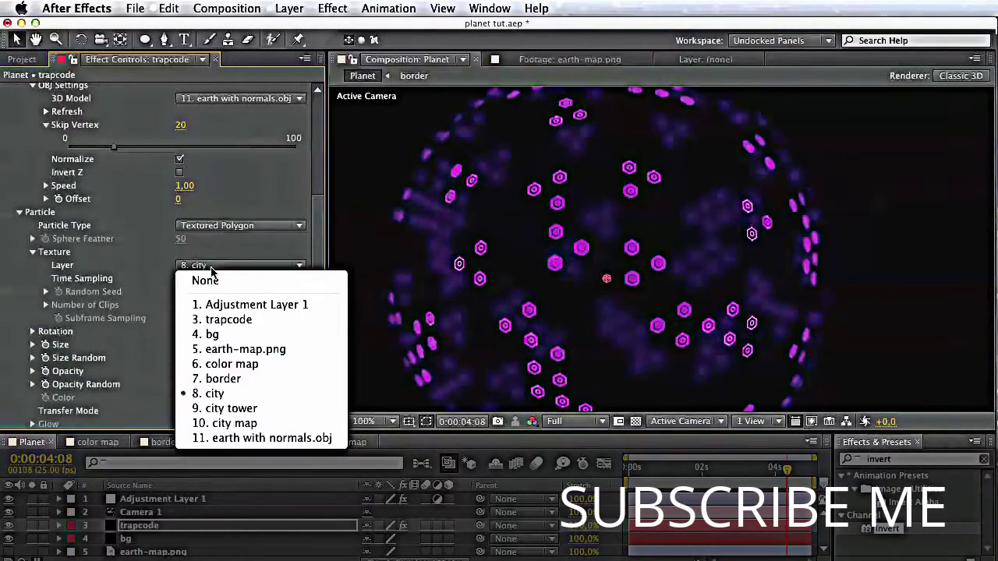
pyautogui.click(266, 408)
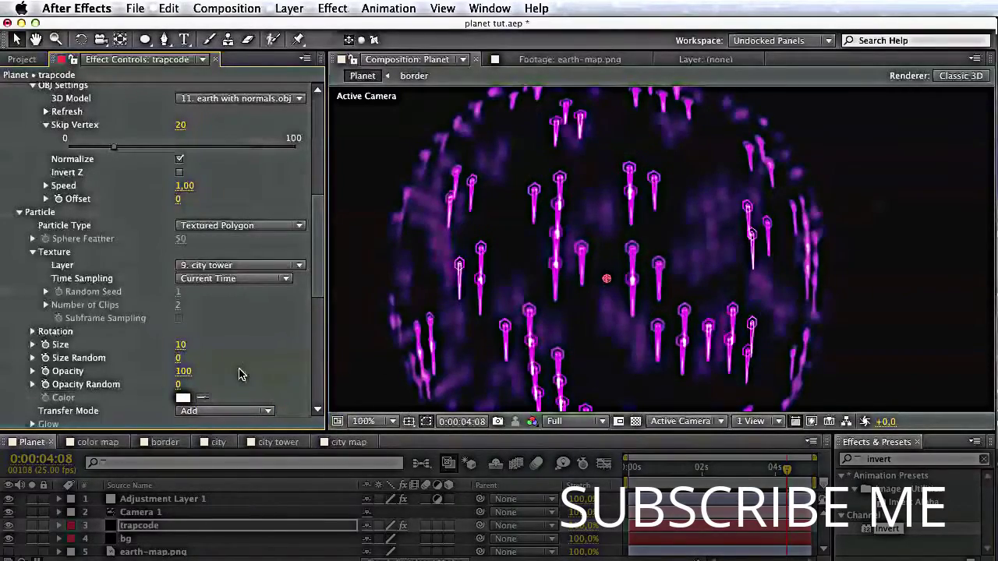
pyautogui.scroll(-10, 240, 374)
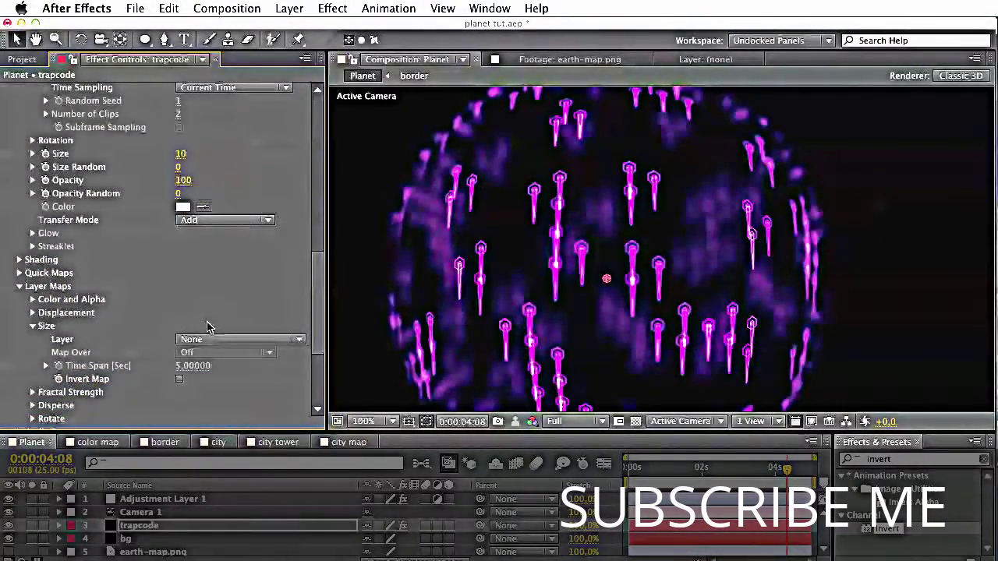
pyautogui.scroll(5, 206, 328)
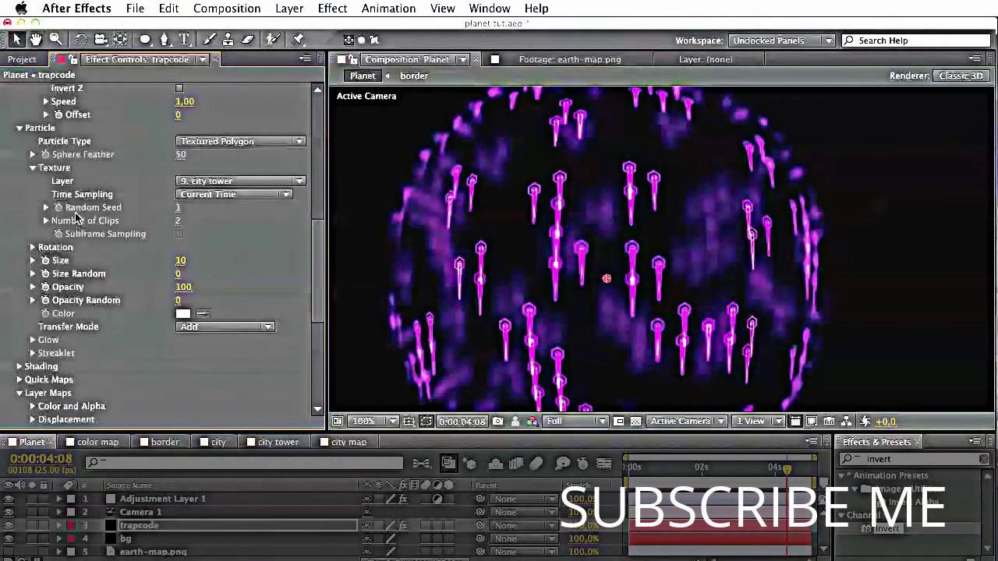
pyautogui.click(33, 247)
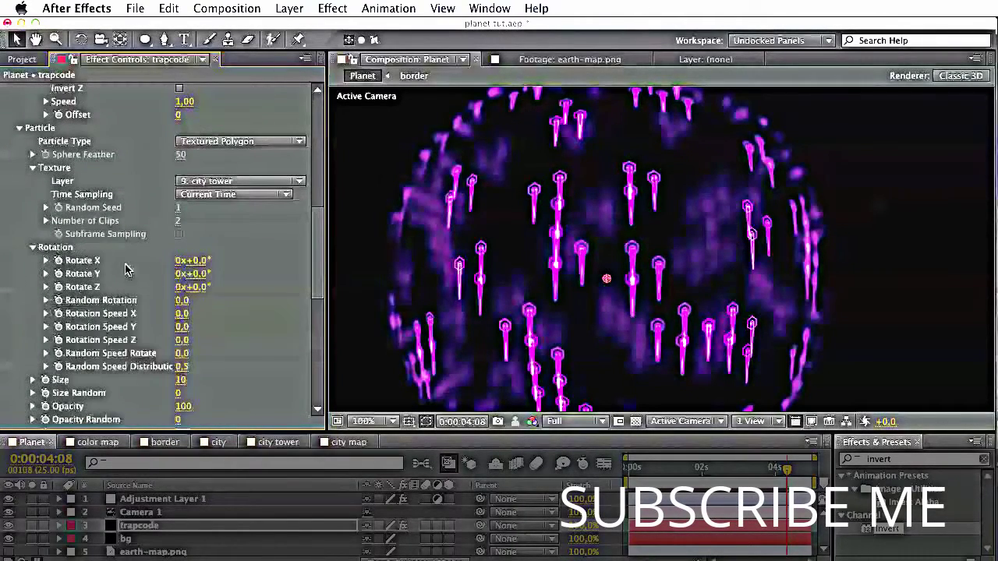
# Set the tower particles' rotation to X −90°, Y 0° and Z 0° so spikes point outward
pyautogui.moveTo(211, 287); pyautogui.dragTo(208, 294)
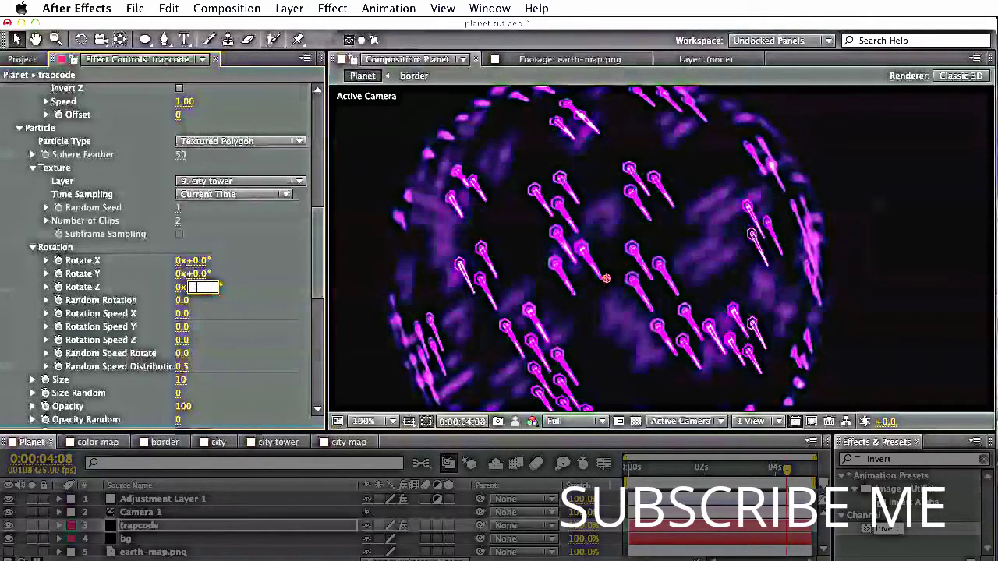
pyautogui.press('Return')
pyautogui.click(200, 273)
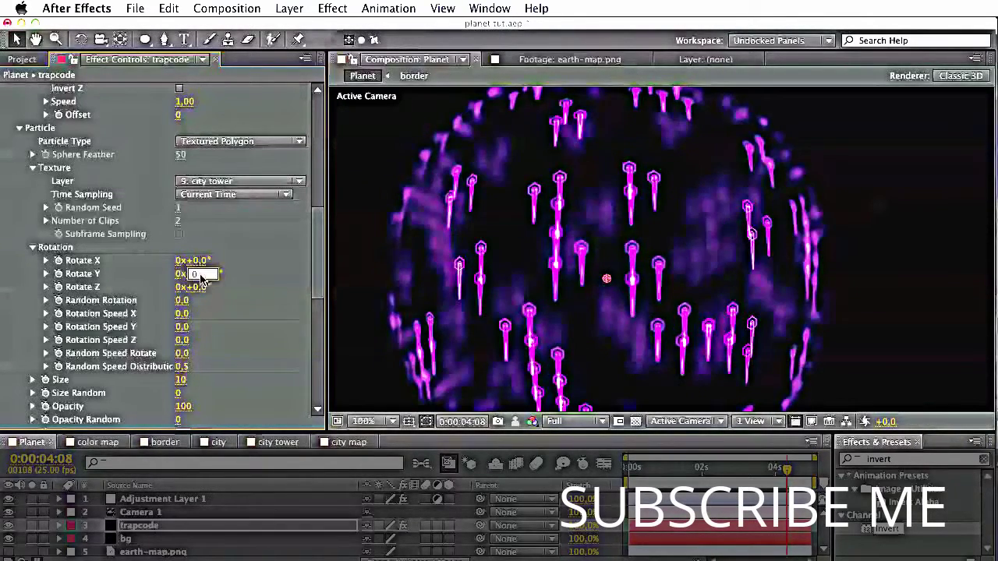
pyautogui.write('-90')
pyautogui.press('Return')
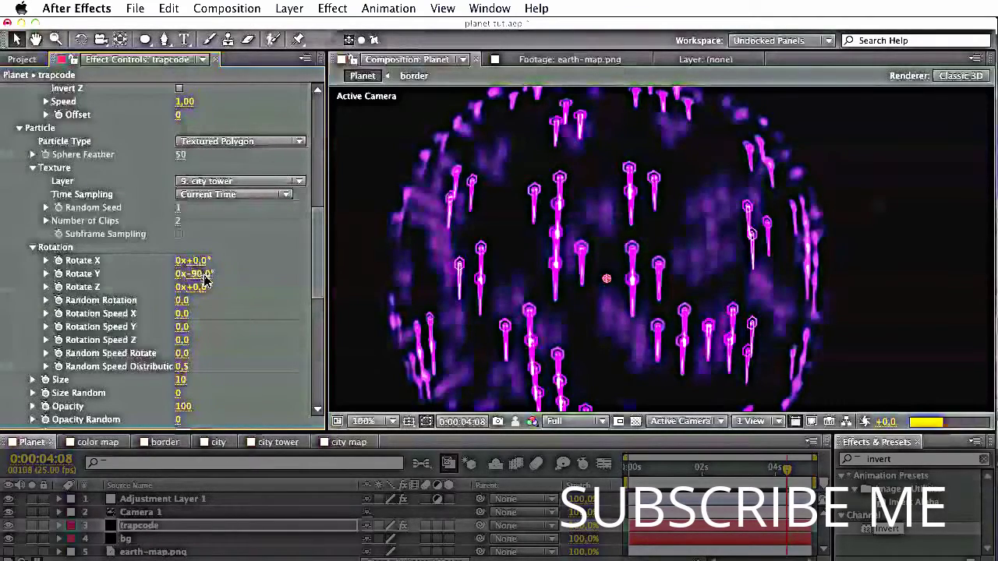
pyautogui.click(196, 273)
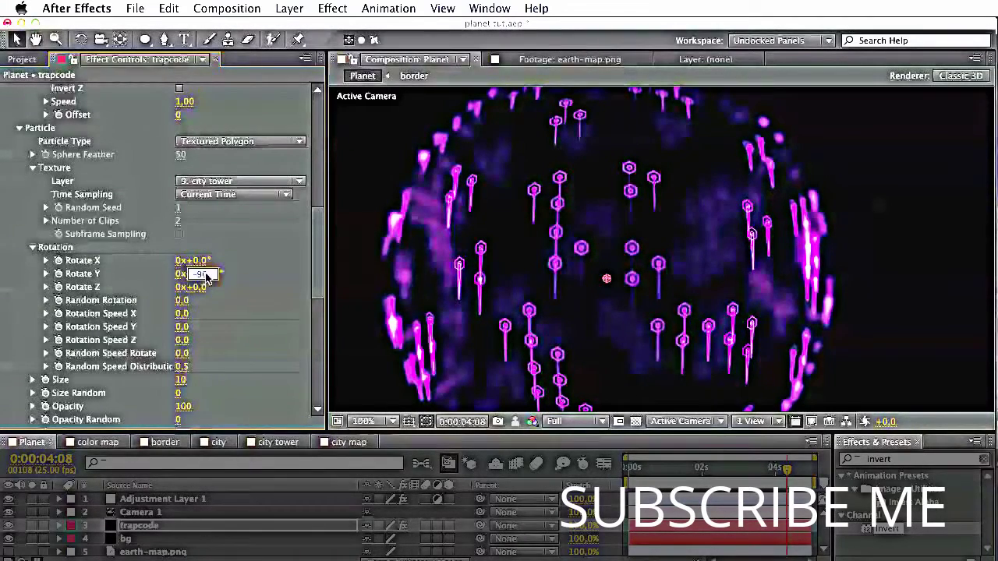
pyautogui.write('0')
pyautogui.press('Return')
pyautogui.moveTo(214, 260); pyautogui.dragTo(231, 266)
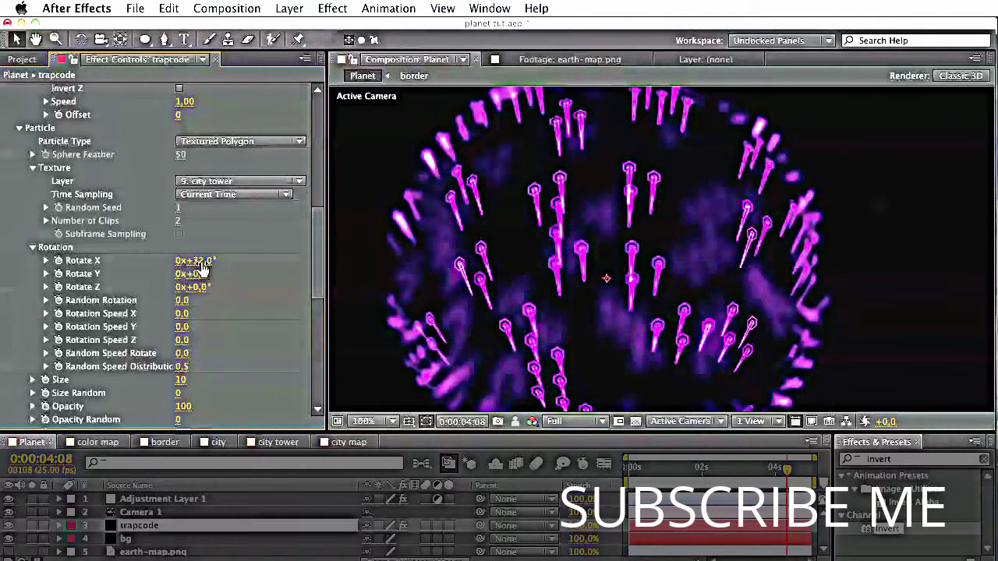
pyautogui.click(200, 261)
pyautogui.write('-90')
pyautogui.press('Return')
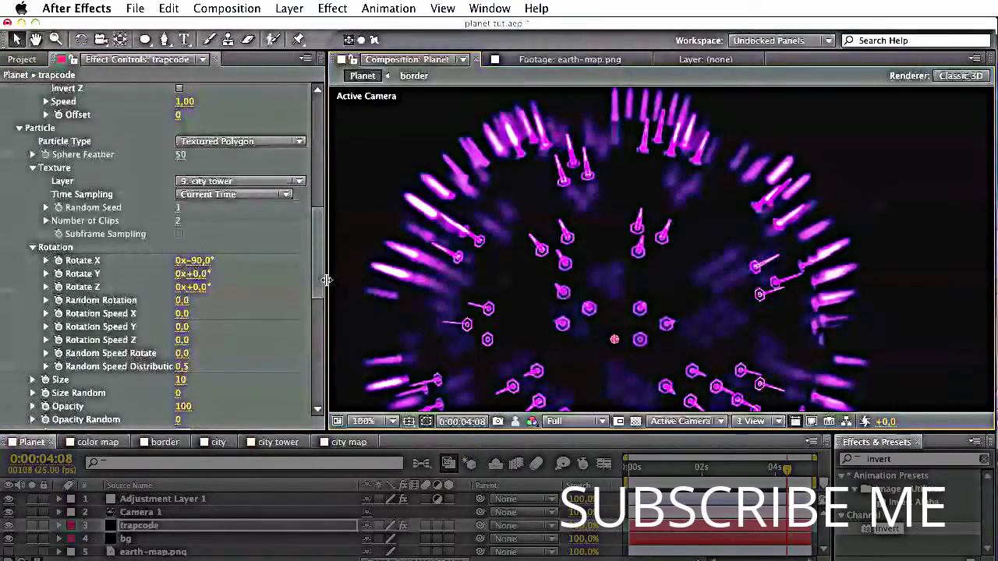
pyautogui.moveTo(320, 279); pyautogui.dragTo(319, 164)
# Raise Skip Vertex to 50 on both the city and city 2 Form effects
pyautogui.scroll(-3, 123, 343)
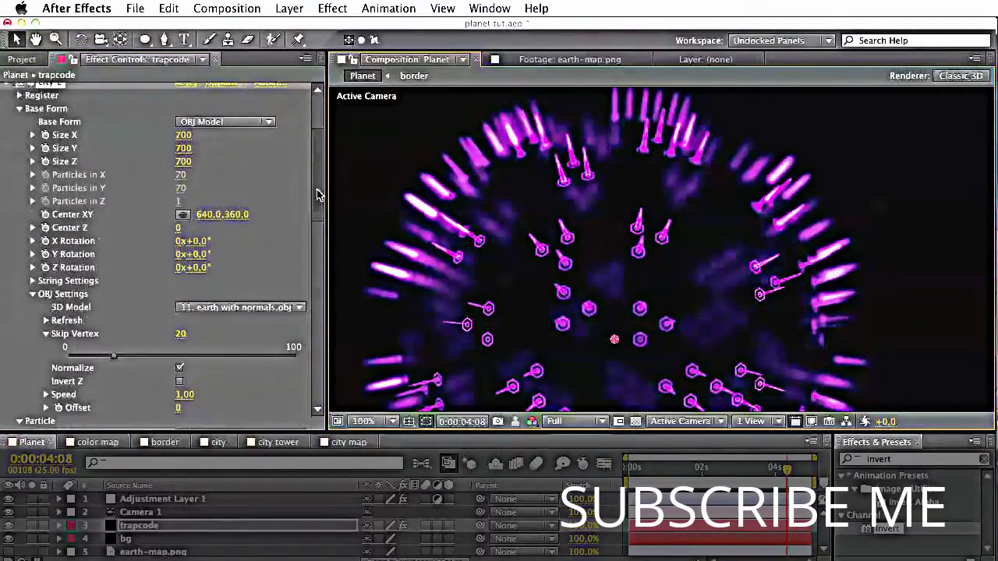
pyautogui.scroll(-2, 122, 344)
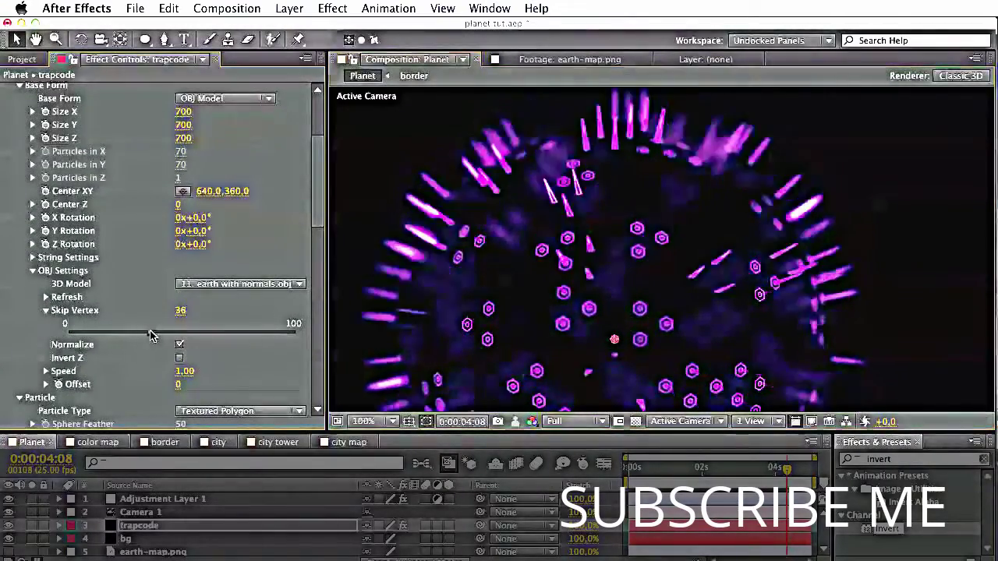
pyautogui.moveTo(178, 332); pyautogui.dragTo(180, 333)
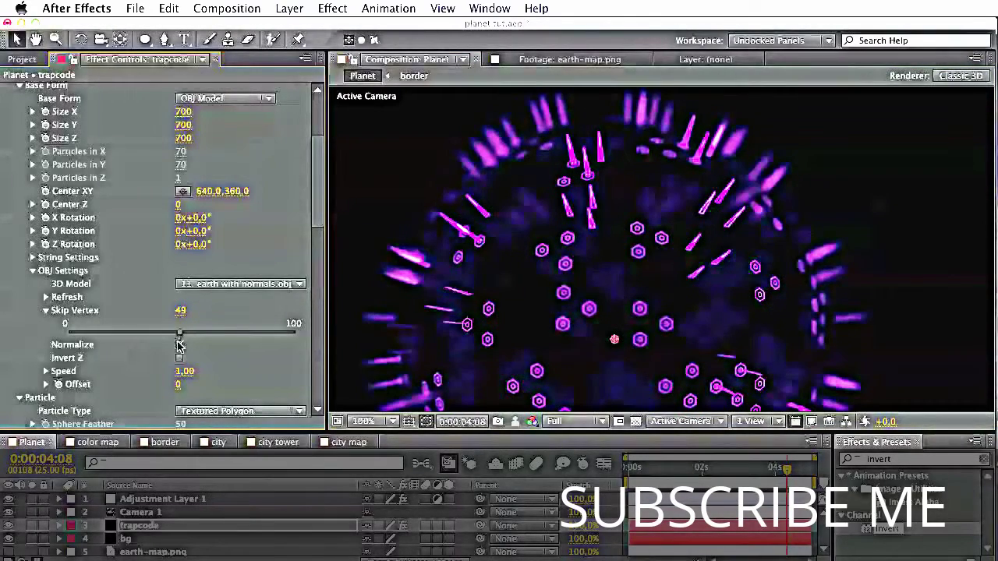
pyautogui.click(181, 310)
pyautogui.write('0')
pyautogui.press('Return')
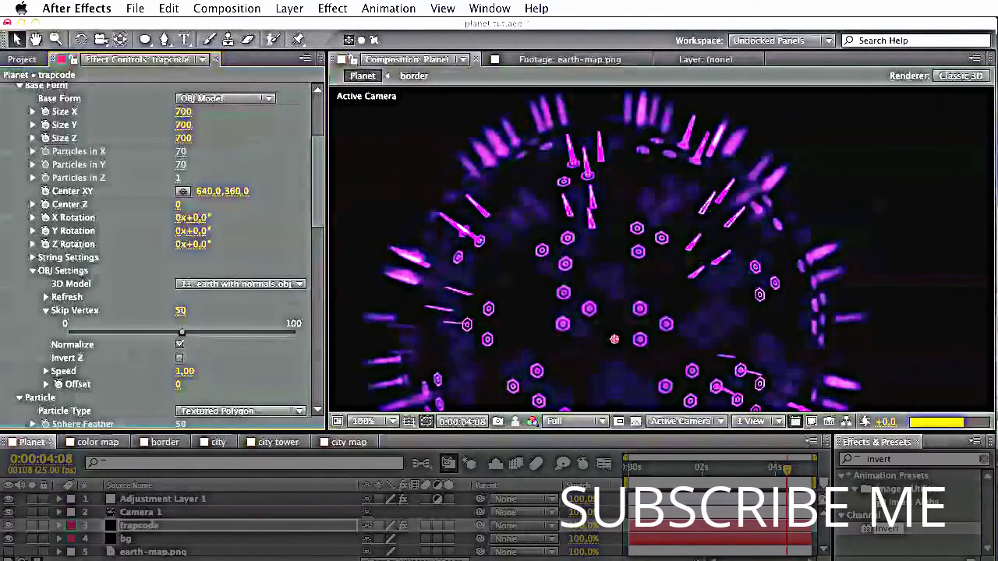
pyautogui.scroll(5, 136, 191)
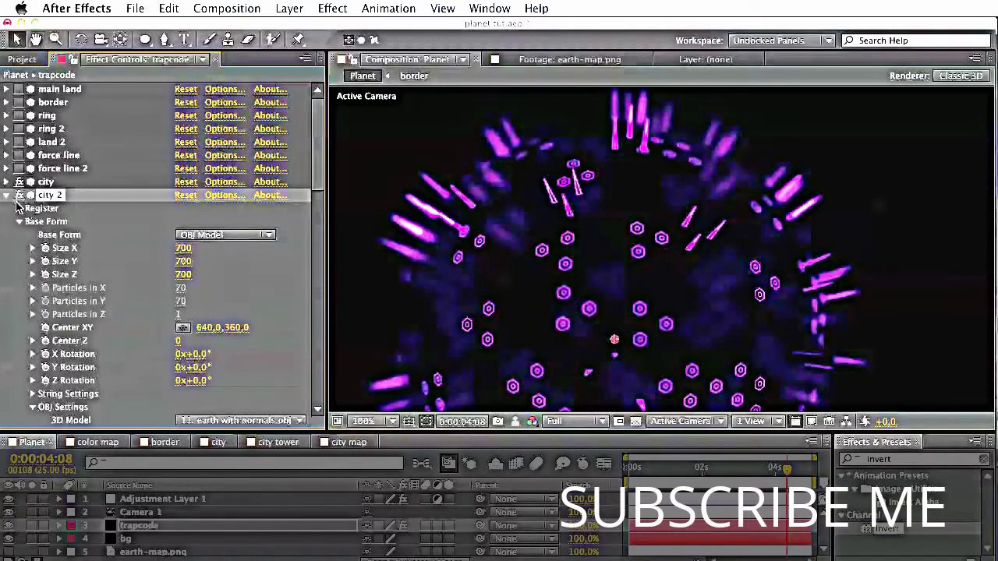
pyautogui.scroll(-4, 9, 186)
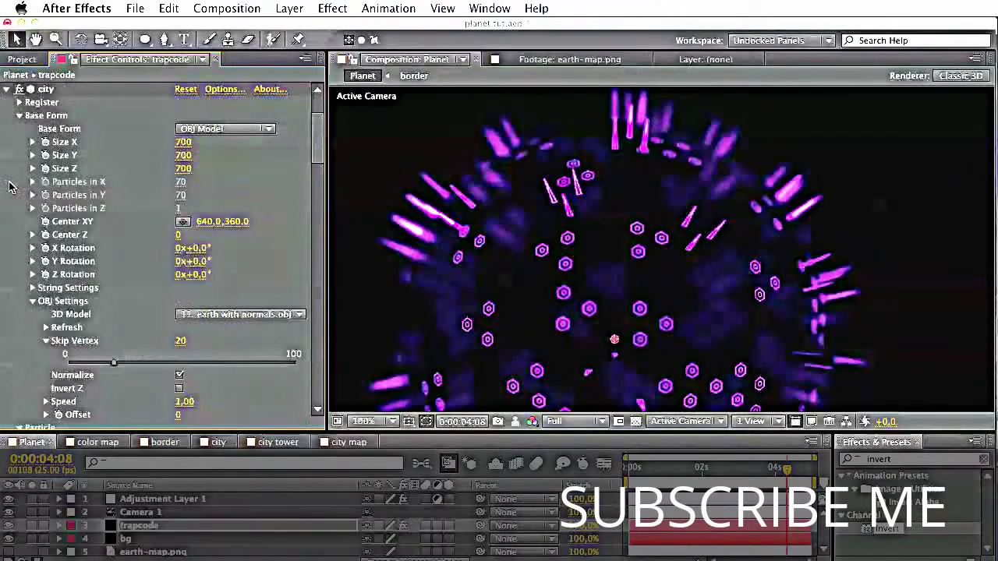
pyautogui.click(181, 342)
pyautogui.write('50')
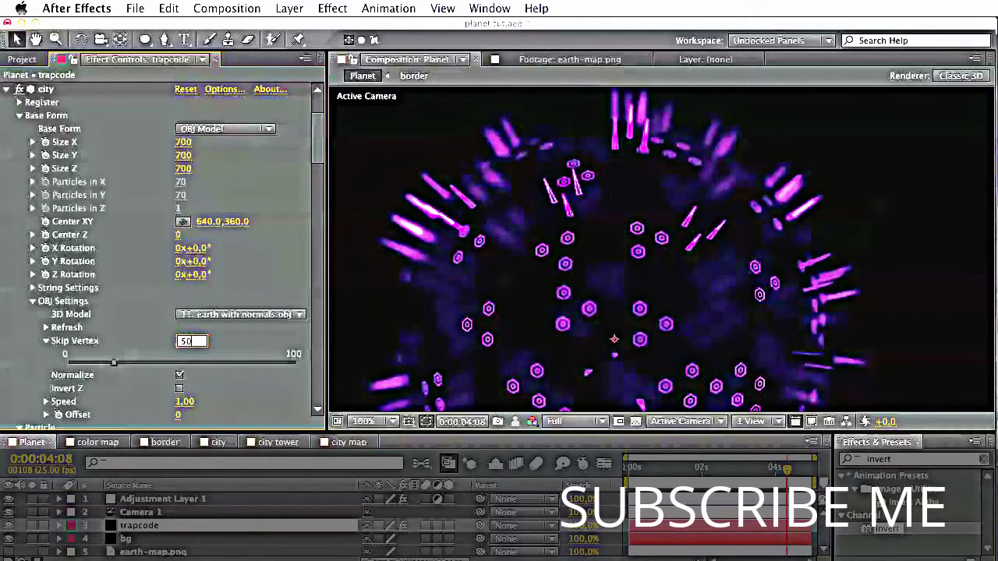
pyautogui.press('Return')
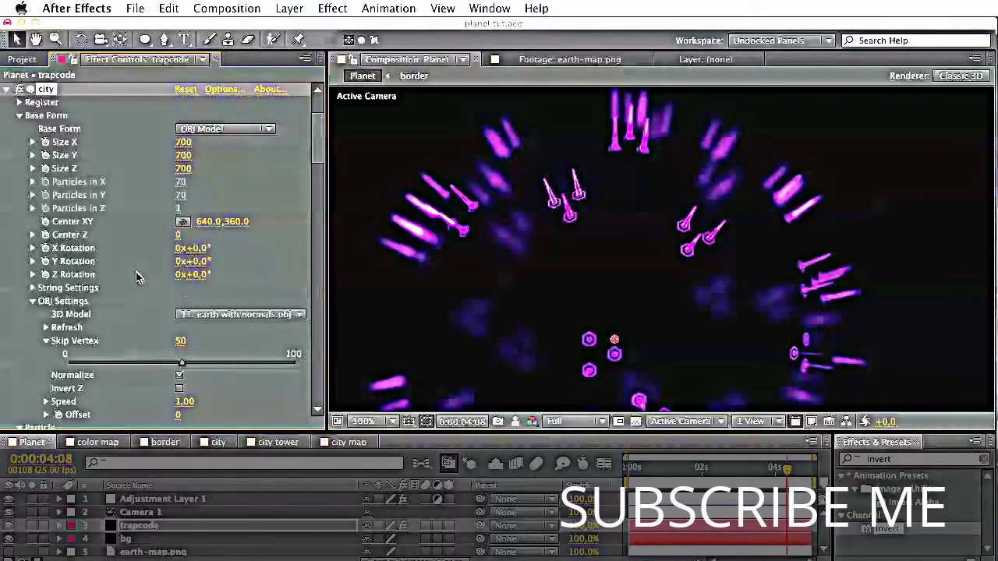
pyautogui.moveTo(128, 262); pyautogui.dragTo(127, 270)
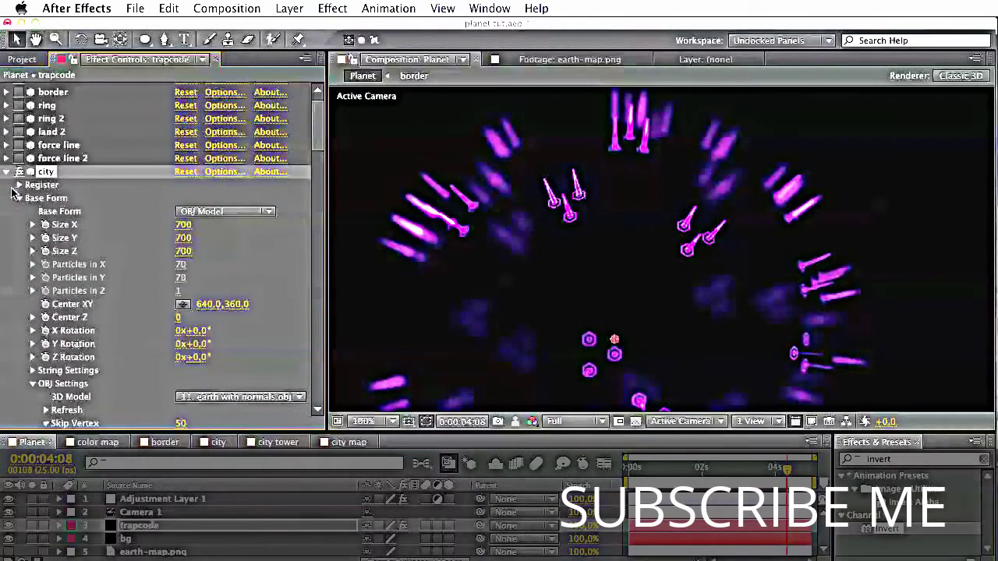
# Duplicate the city particle effect as city 2 and expand its Fractal Field settings
pyautogui.press('super+d')
pyautogui.scroll(-1, 21, 210)
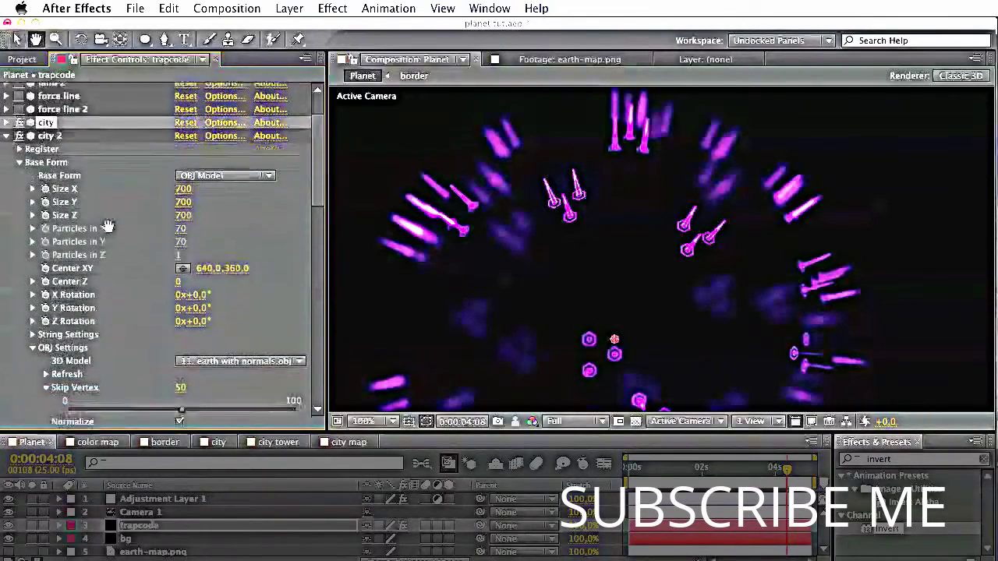
pyautogui.scroll(-4, 71, 230)
pyautogui.scroll(-4, 121, 248)
pyautogui.scroll(-3, 102, 262)
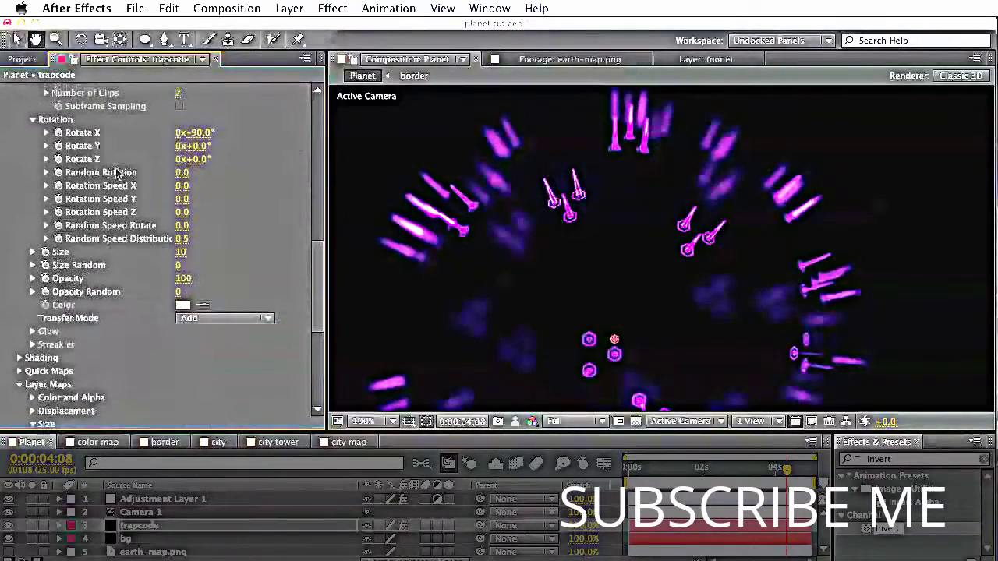
pyautogui.scroll(-3, 82, 276)
pyautogui.scroll(-3, 63, 292)
pyautogui.scroll(-3, 49, 304)
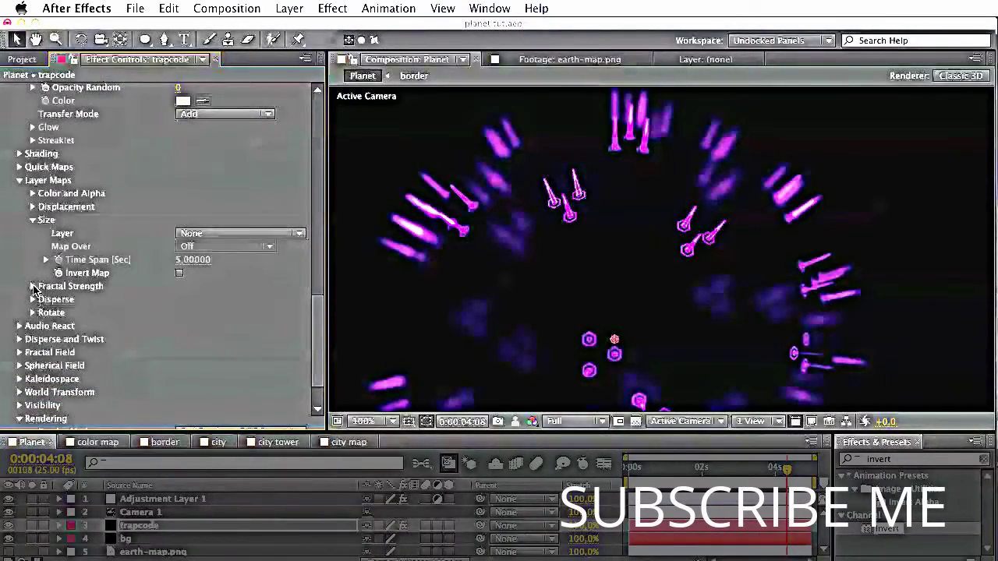
pyautogui.click(32, 286)
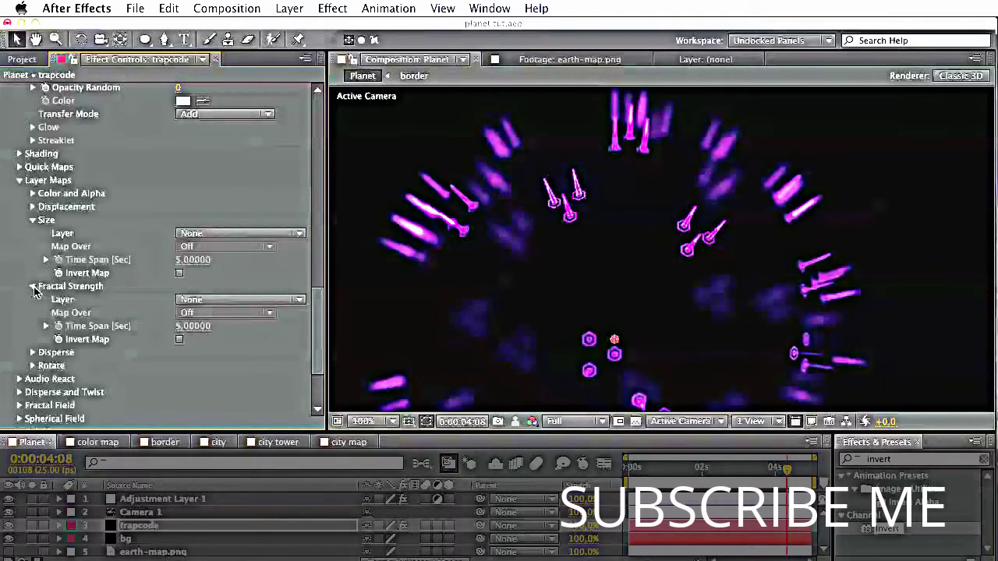
pyautogui.click(33, 286)
pyautogui.scroll(-3, 31, 312)
pyautogui.click(19, 315)
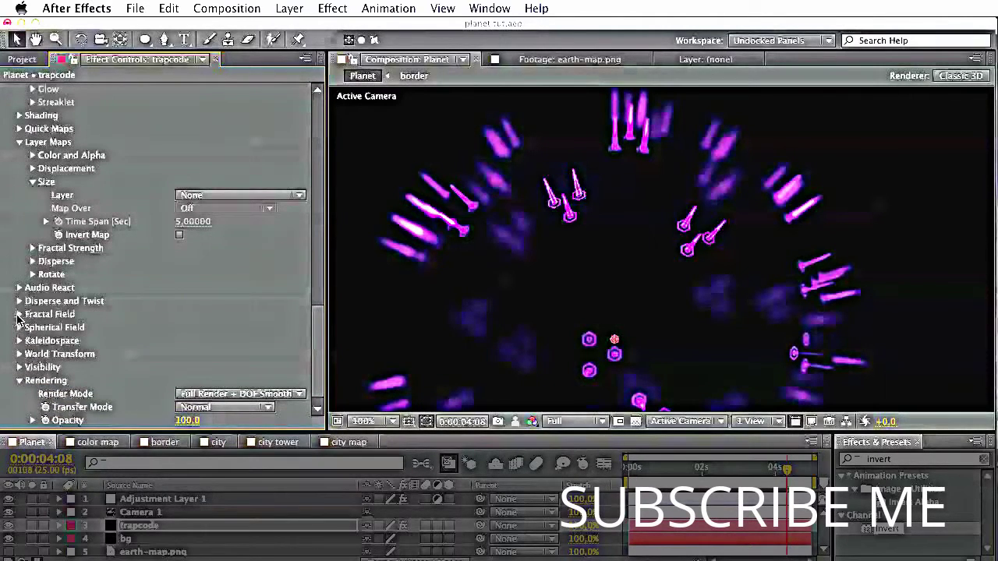
pyautogui.scroll(-5, 20, 320)
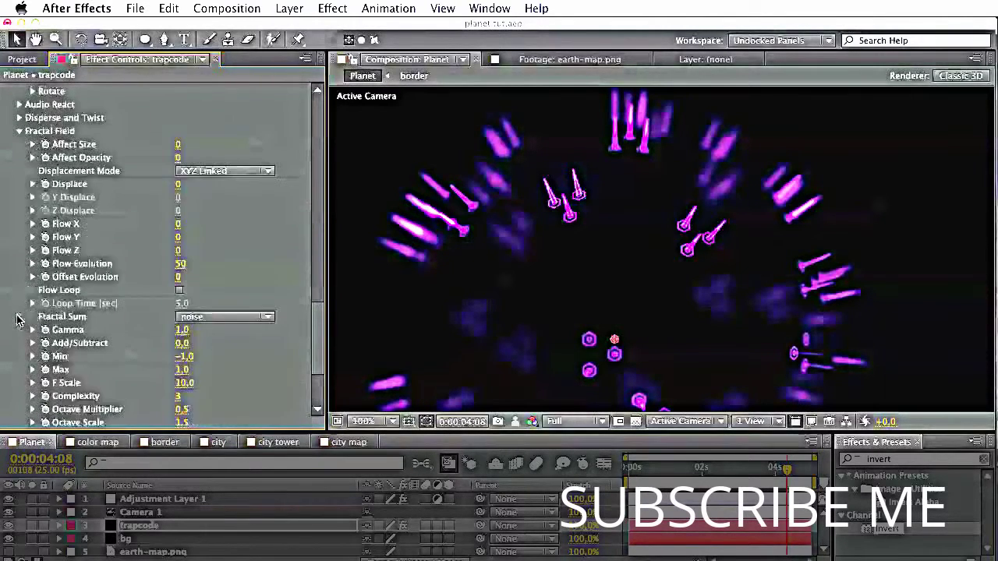
# Set Fractal Field Affect Size to 24 and Affect Opacity to 80, then scrub back to preview
pyautogui.click(179, 147)
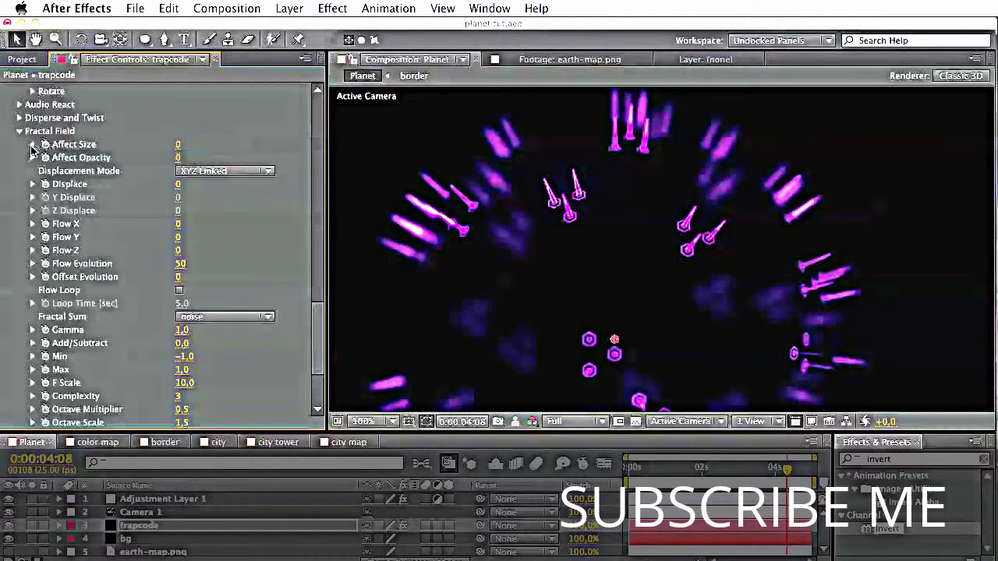
pyautogui.click(33, 144)
pyautogui.moveTo(53, 165)
pyautogui.mouseDown()
pyautogui.moveTo(210, 176)
pyautogui.moveTo(243, 195)
pyautogui.mouseUp()
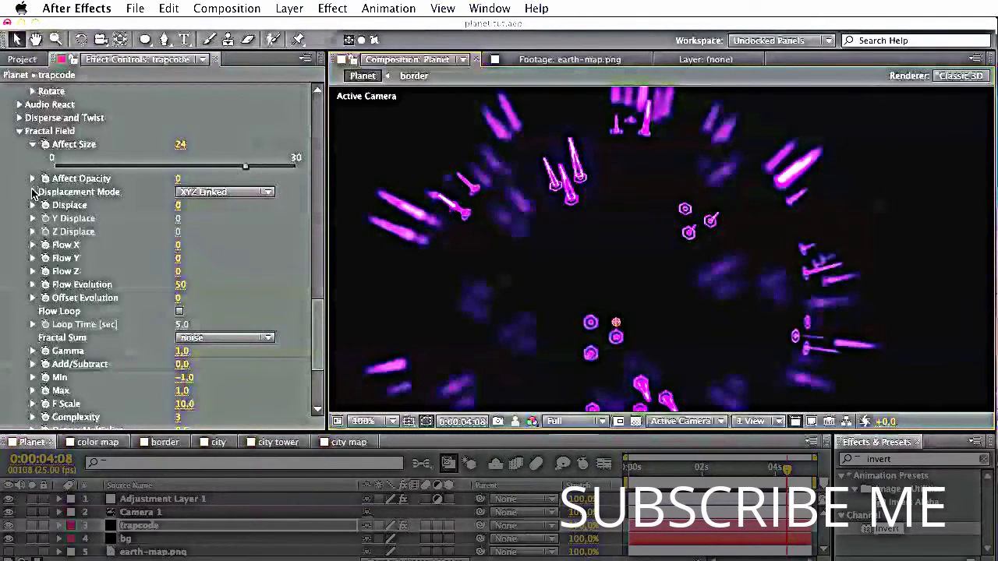
pyautogui.click(32, 179)
pyautogui.moveTo(52, 201); pyautogui.dragTo(244, 216)
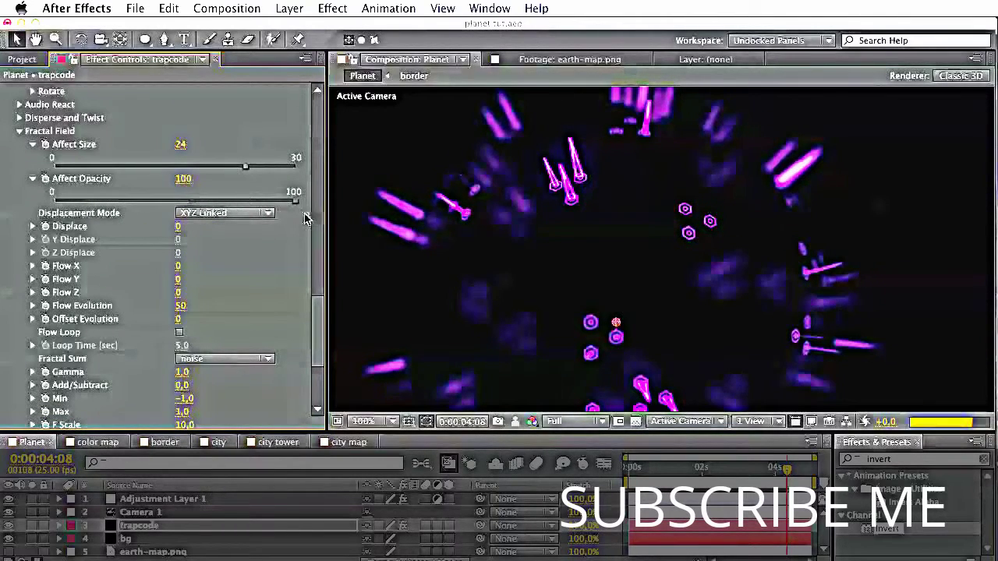
pyautogui.scroll(-2, 144, 289)
pyautogui.scroll(-2, 148, 265)
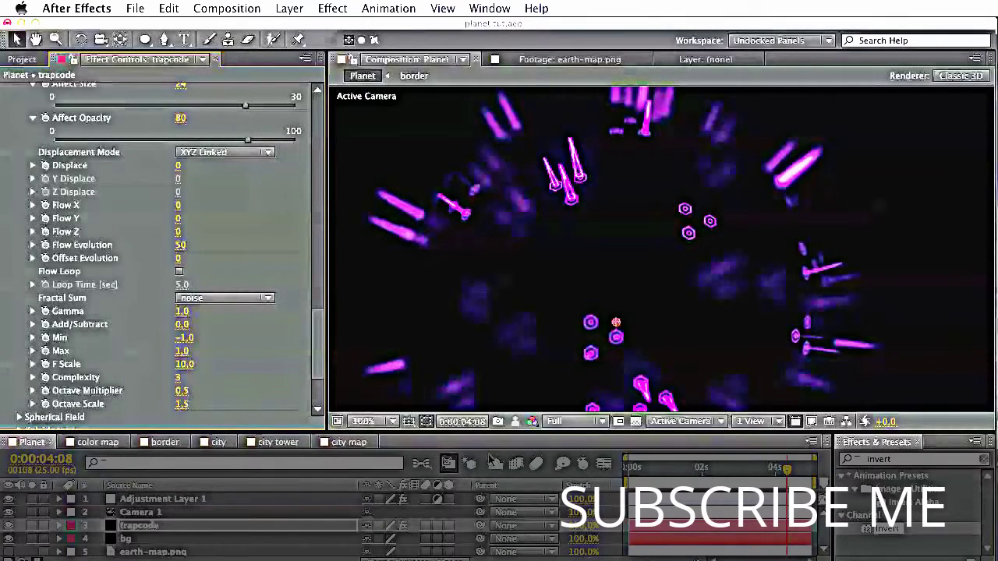
pyautogui.moveTo(786, 468); pyautogui.dragTo(739, 467)
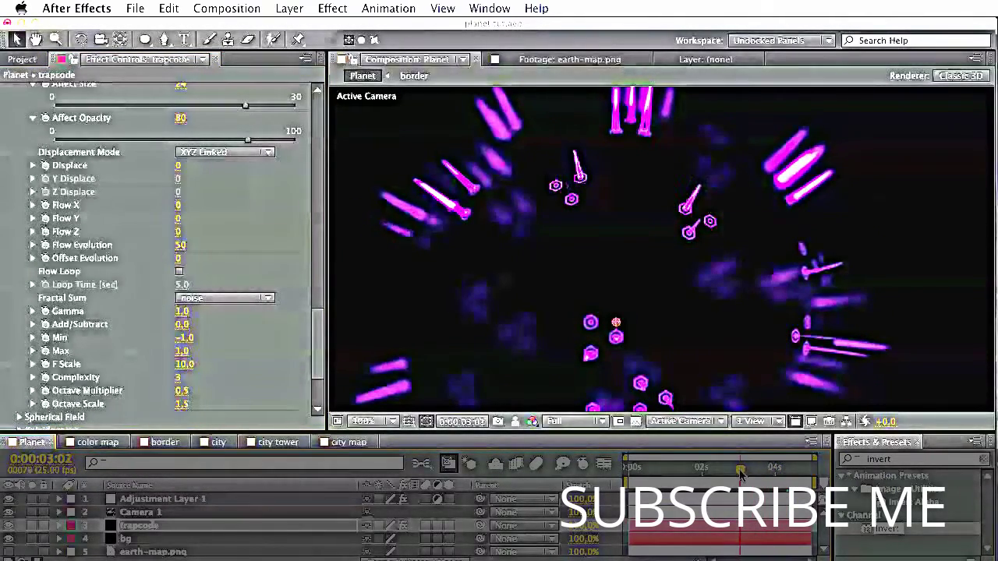
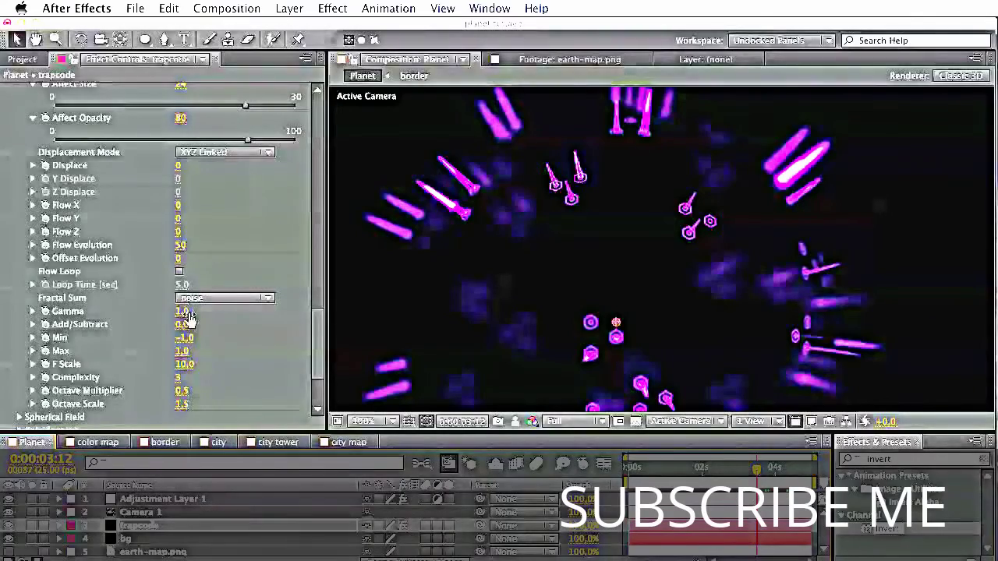
# Lower city 2's Fractal Field Flow Evolution from 50 to 10
pyautogui.moveTo(209, 369); pyautogui.dragTo(217, 368)
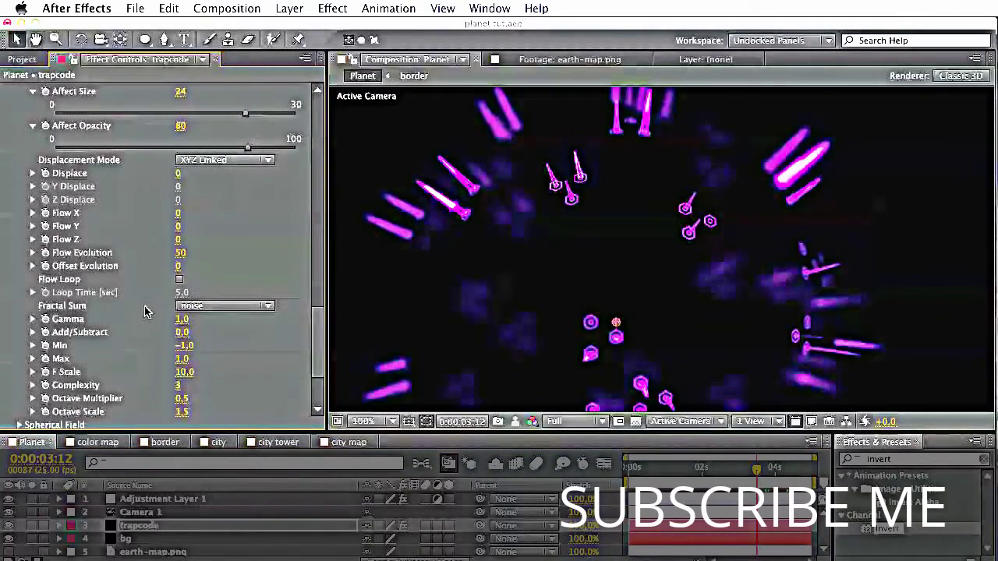
pyautogui.moveTo(145, 312); pyautogui.dragTo(149, 337)
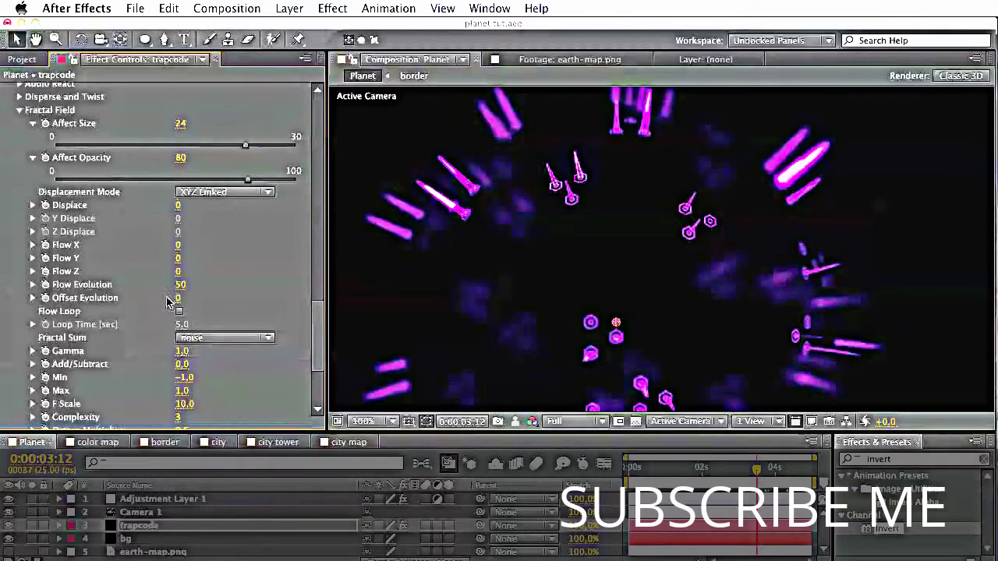
pyautogui.click(182, 286)
pyautogui.write('10')
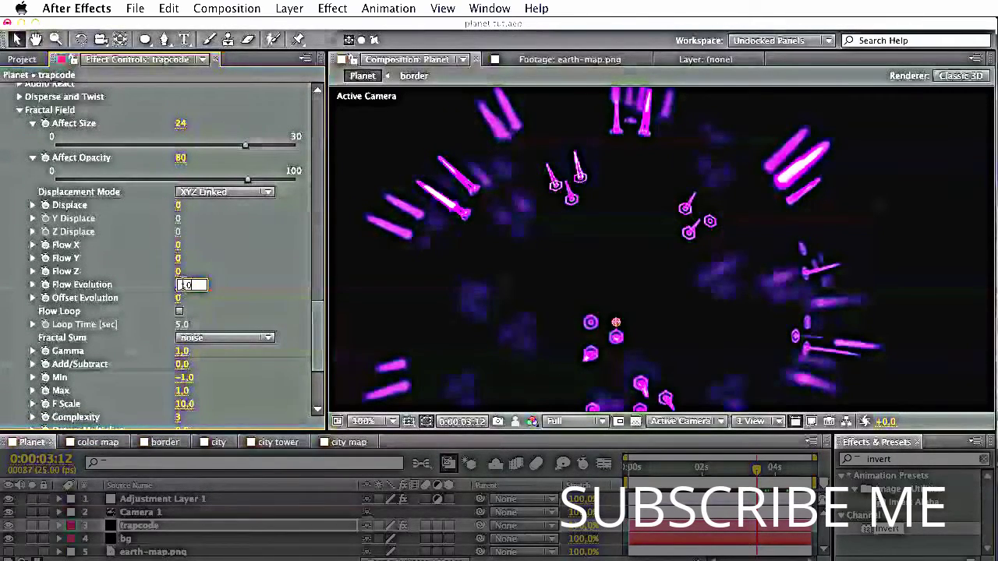
pyautogui.press('Return')
# Scrub through time to check the slower flow, then scroll back up in Effect Controls
pyautogui.moveTo(706, 470); pyautogui.dragTo(800, 470)
pyautogui.scroll(3, 76, 197)
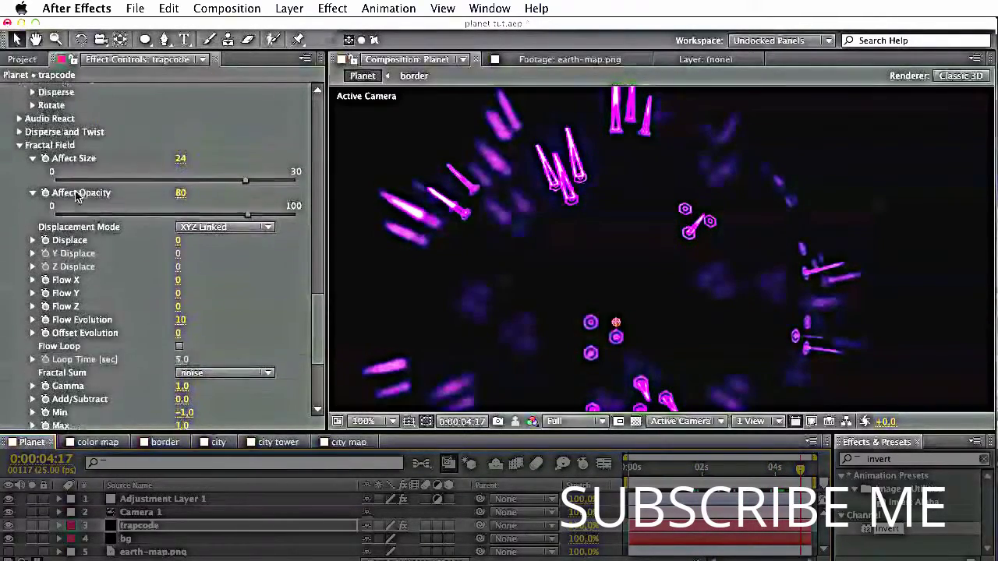
pyautogui.scroll(5, 75, 197)
pyautogui.scroll(5, 74, 203)
pyautogui.scroll(5, 72, 210)
pyautogui.scroll(5, 70, 217)
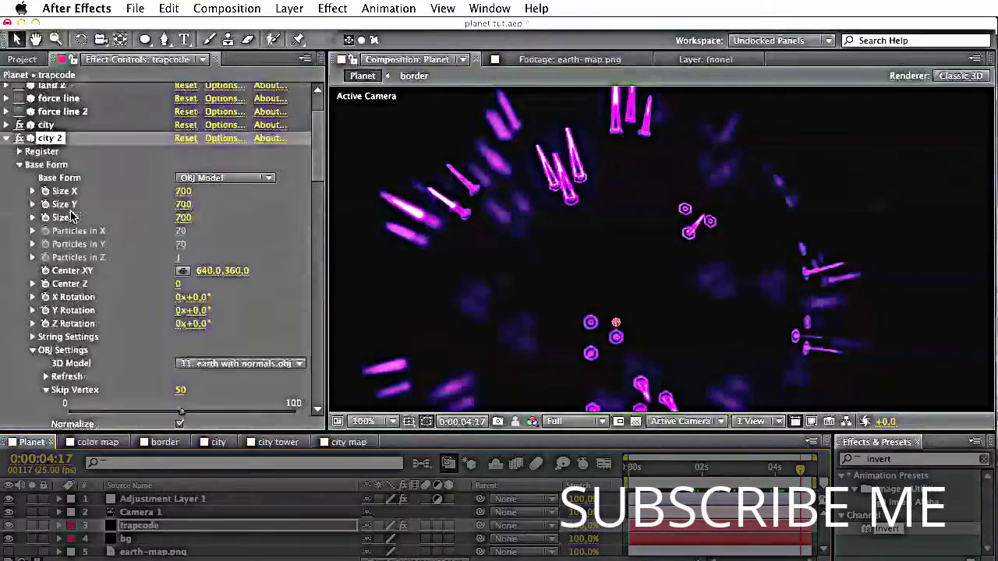
pyautogui.scroll(5, 71, 216)
# Re-enable the main land, border, ring, ring 2 and land 2 effects
pyautogui.click(7, 195)
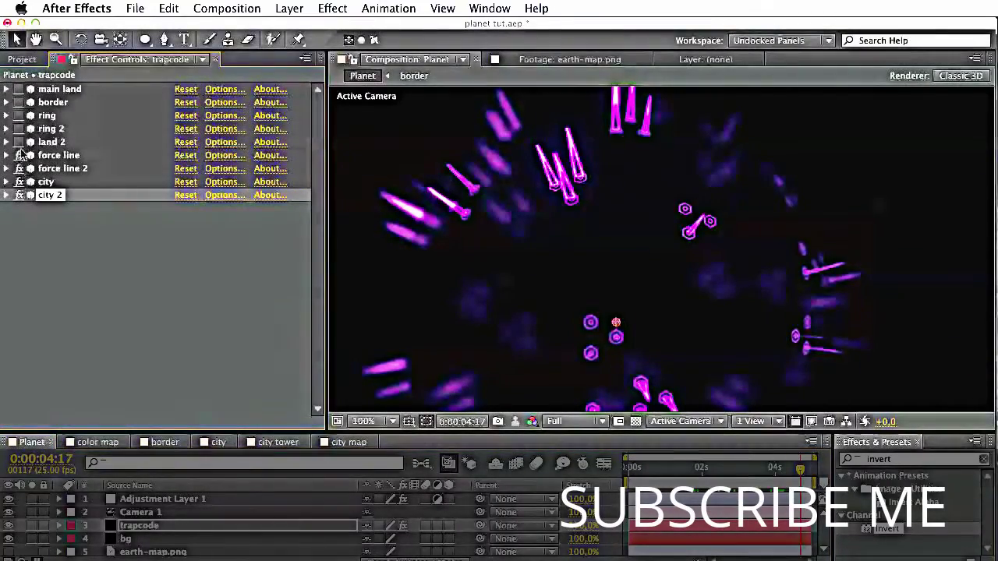
pyautogui.moveTo(19, 142); pyautogui.dragTo(20, 89)
pyautogui.moveTo(700, 306); pyautogui.dragTo(653, 268)
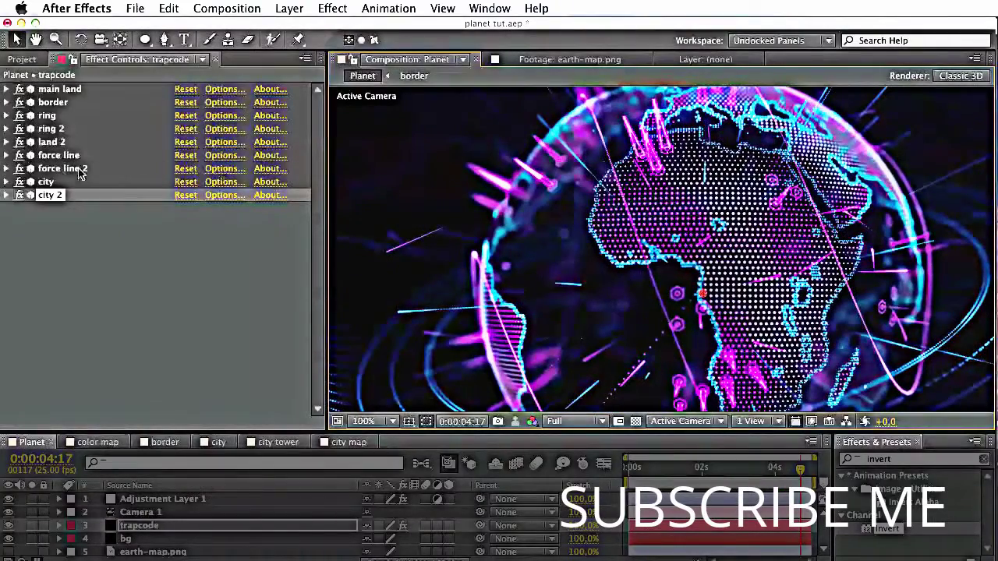
# Set city 2's particle Size to 5 under its Particle settings
pyautogui.click(6, 194)
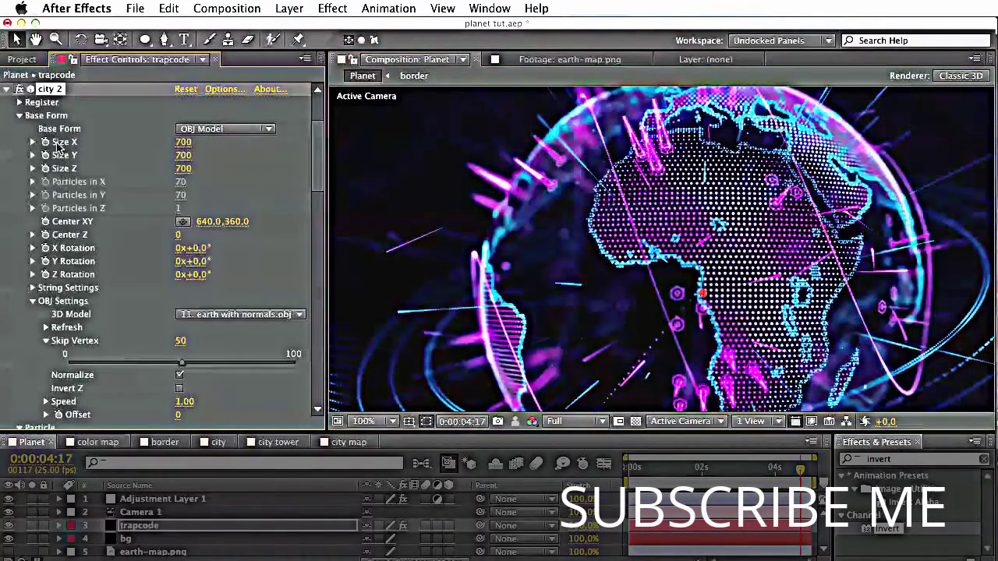
pyautogui.scroll(3, 49, 132)
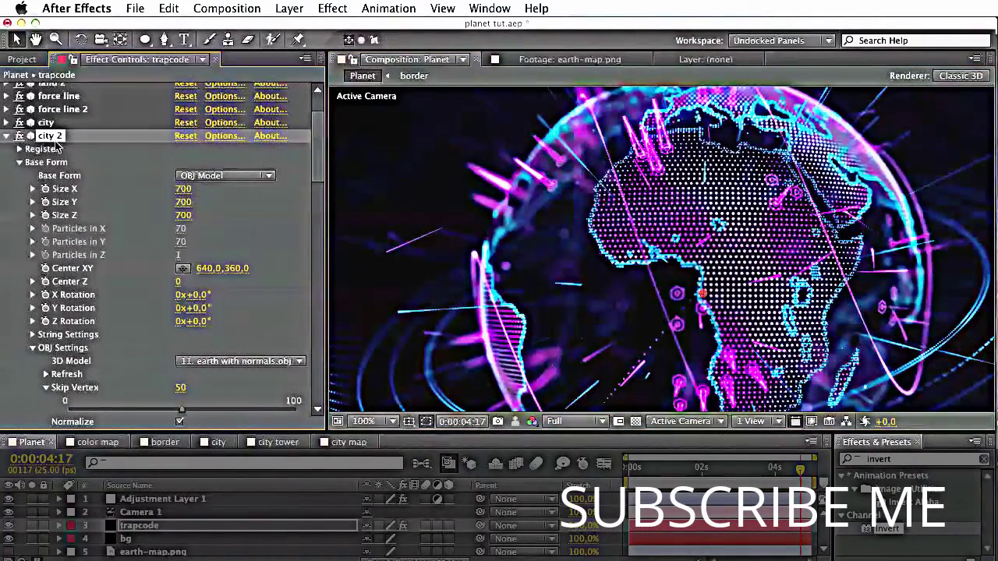
pyautogui.click(18, 162)
pyautogui.click(19, 176)
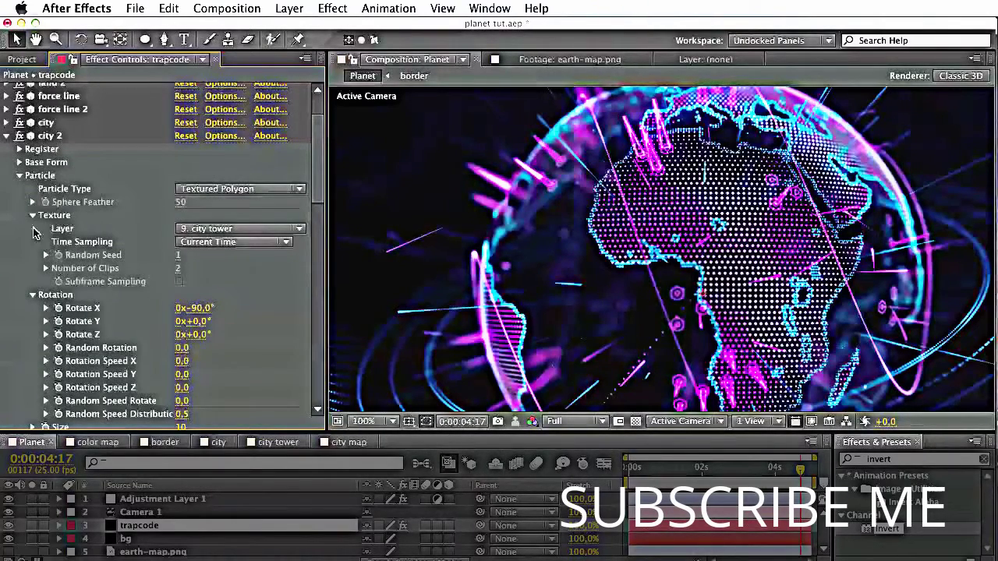
pyautogui.click(33, 215)
pyautogui.click(33, 229)
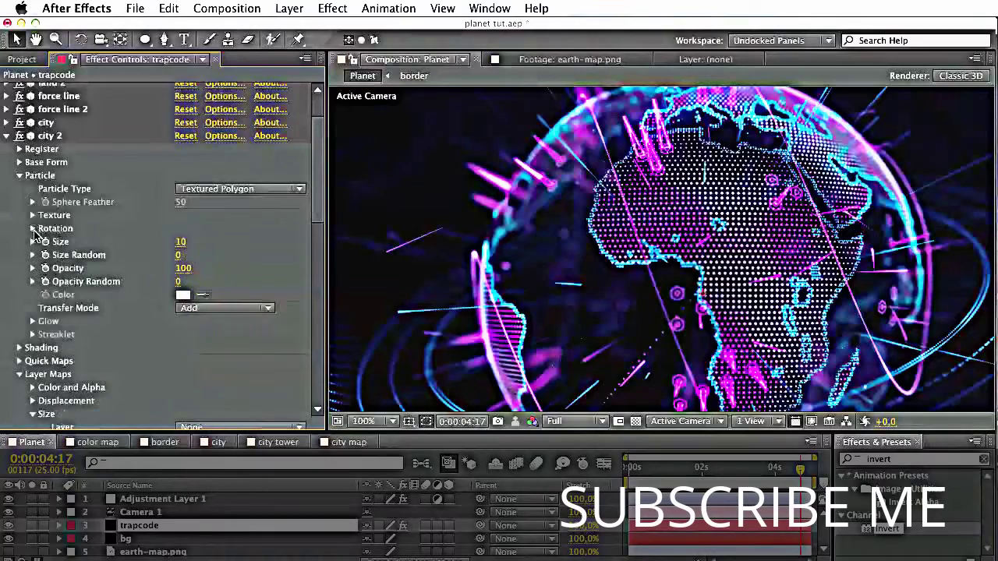
pyautogui.click(180, 243)
pyautogui.write('5')
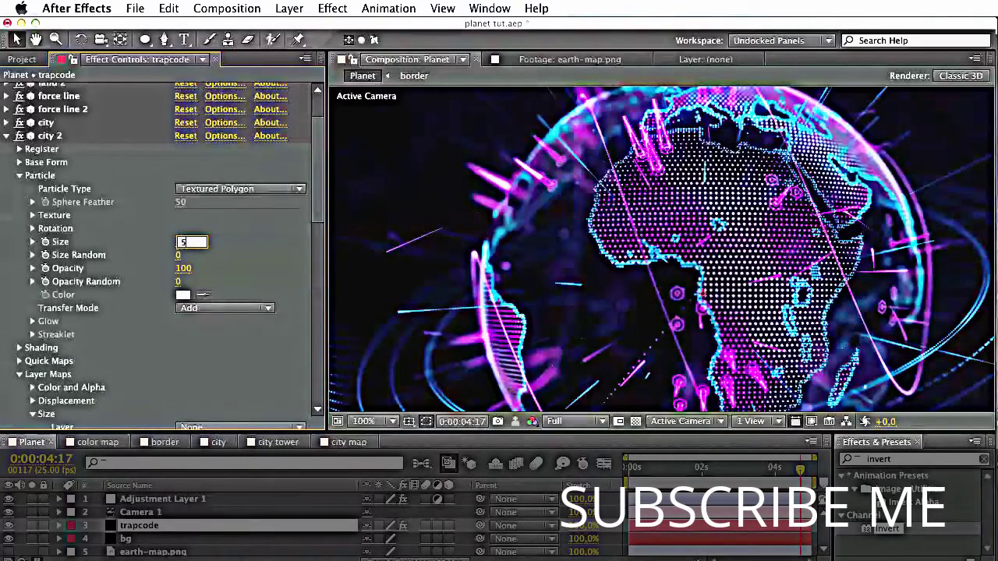
pyautogui.press('Return')
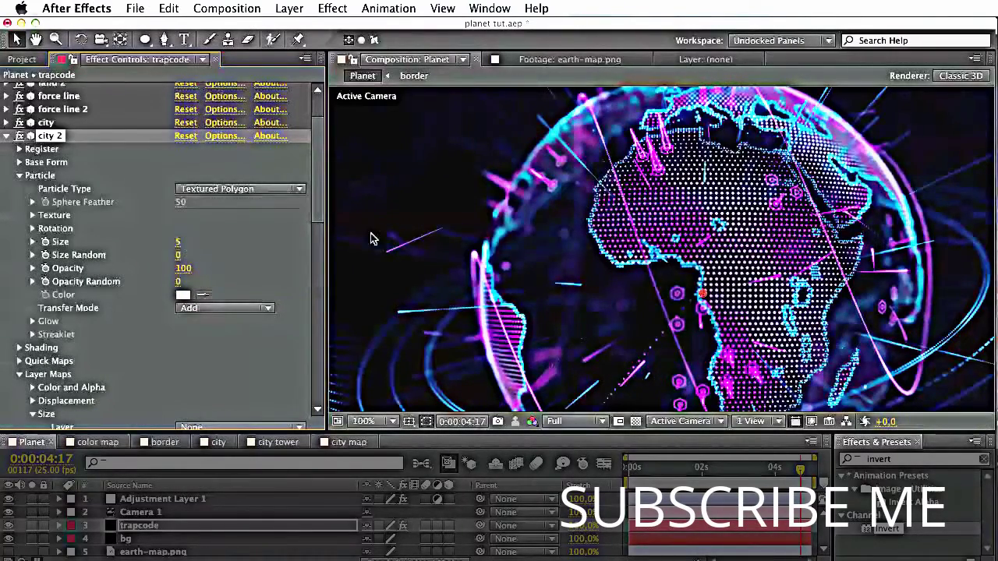
pyautogui.moveTo(616, 176)
pyautogui.mouseDown()
pyautogui.moveTo(546, 334)
pyautogui.moveTo(543, 230)
pyautogui.mouseUp()
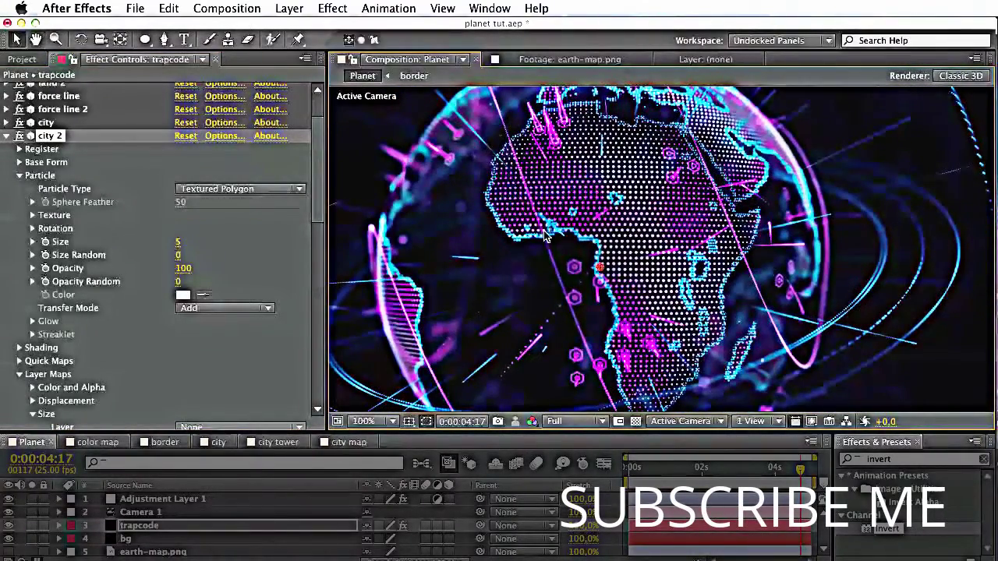
# Save the project and reframe the globe toward the lower right
pyautogui.hotkey('ctrl', 's')
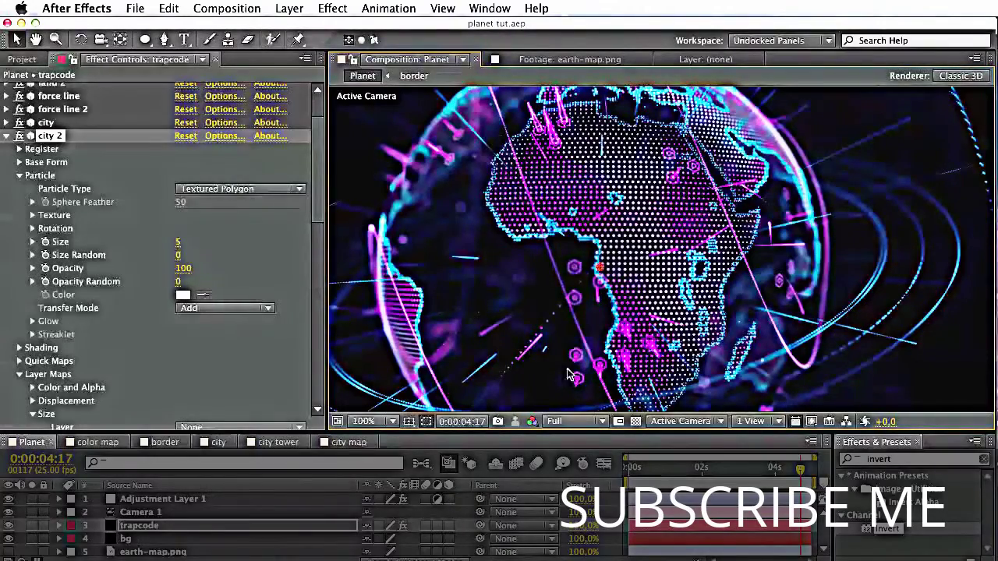
pyautogui.moveTo(568, 375); pyautogui.dragTo(716, 411)
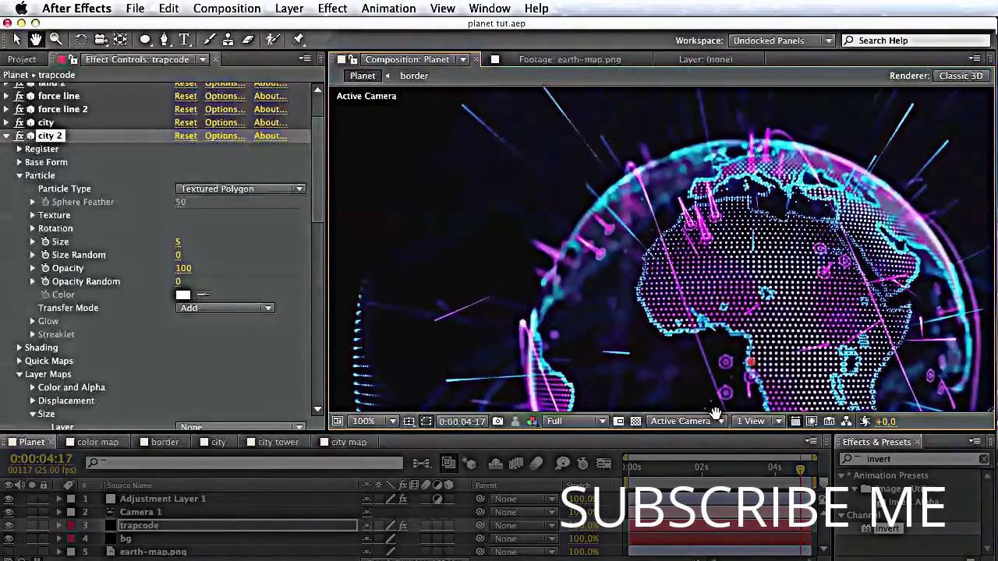
pyautogui.press('super+Tab')
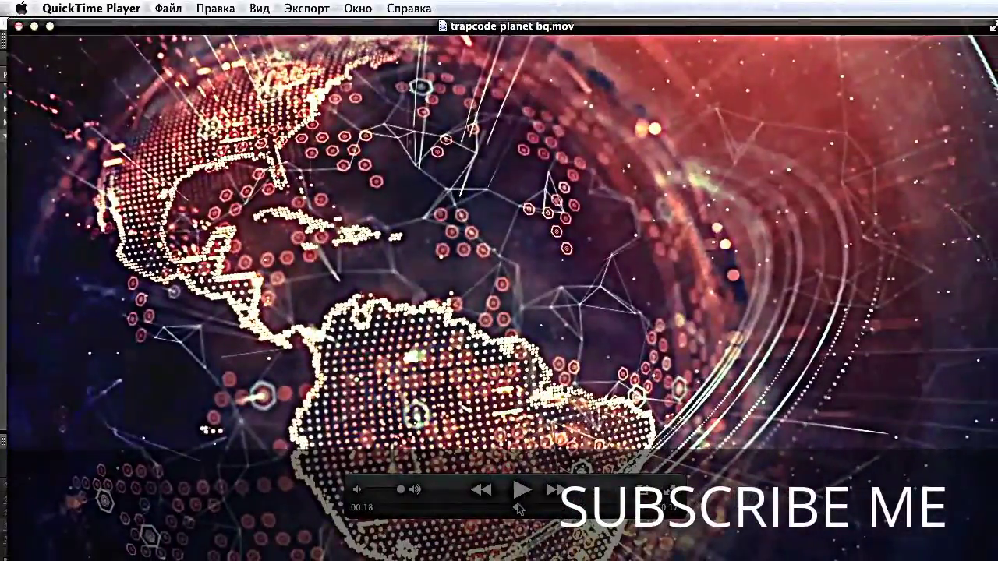
# Rewind the trapcode planet bq.mov reference movie by about a second to compare
pyautogui.moveTo(521, 507)
pyautogui.mouseDown()
pyautogui.moveTo(511, 511)
pyautogui.moveTo(550, 508)
pyautogui.mouseUp()
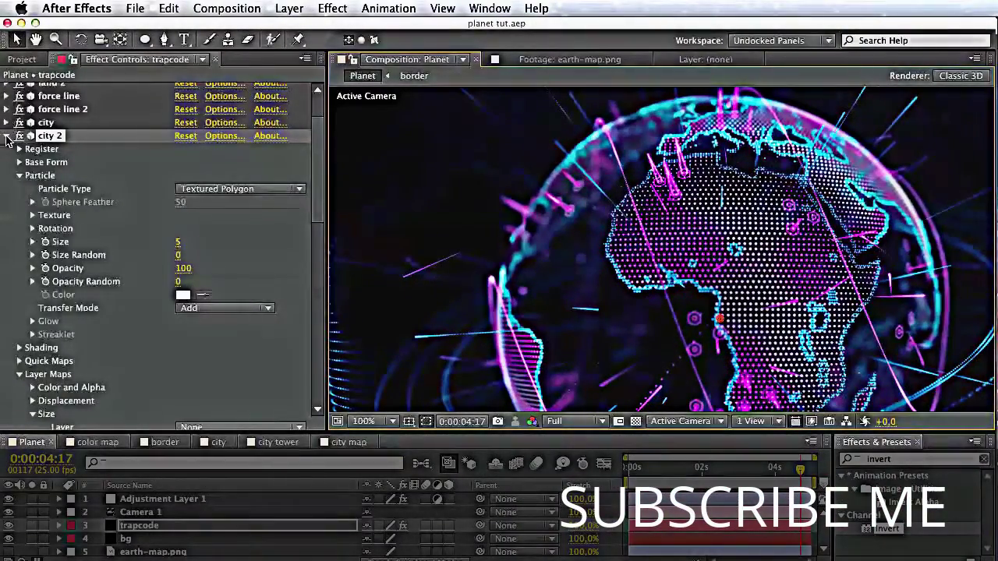
# Duplicate the main land effect via Edit > Duplicate and name the copy 'main land atmosphere'
pyautogui.click(7, 136)
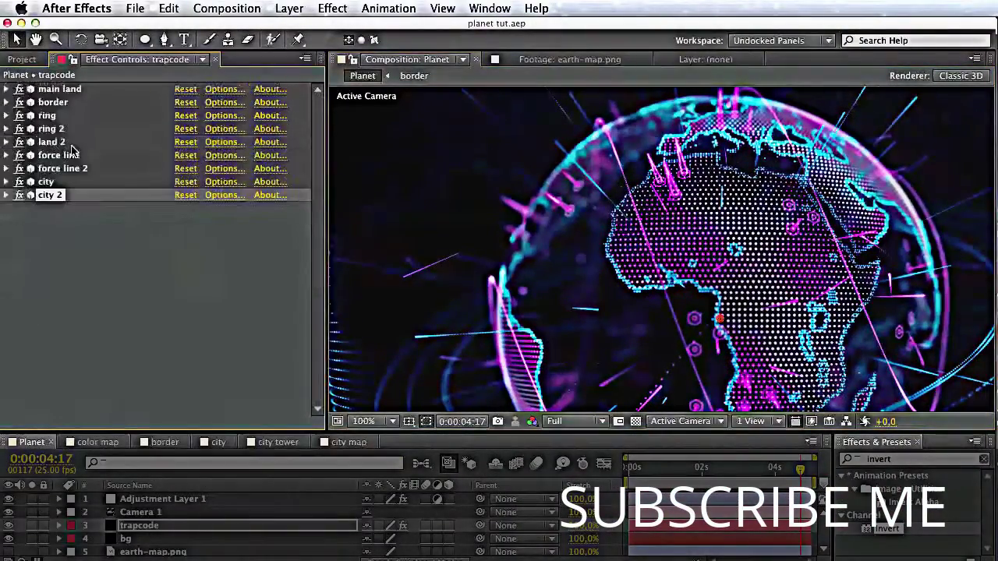
pyautogui.click(63, 89)
pyautogui.click(171, 9)
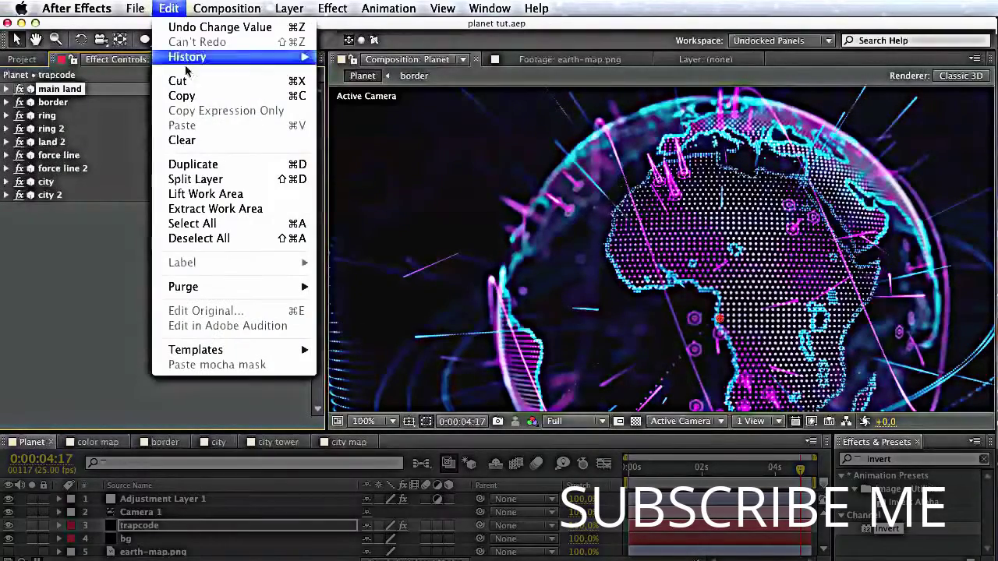
pyautogui.click(215, 166)
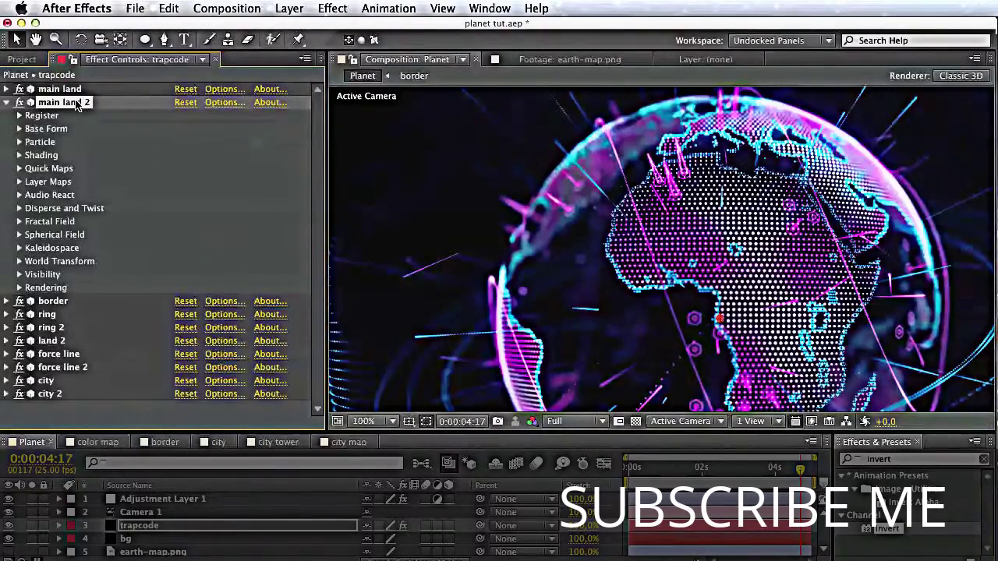
pyautogui.press('Return')
pyautogui.click(75, 105)
pyautogui.write('atmospher')
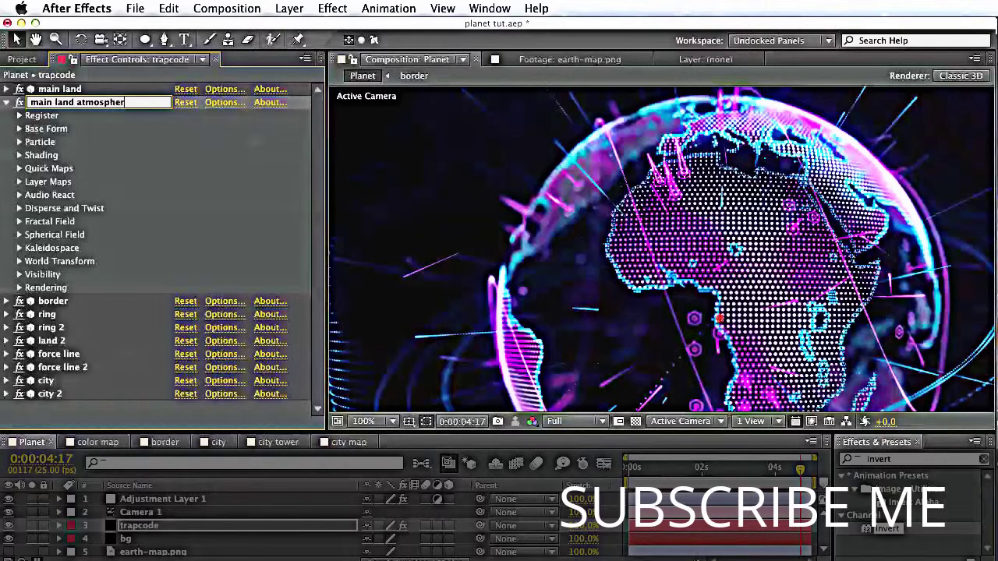
pyautogui.write('e')
pyautogui.press('Return')
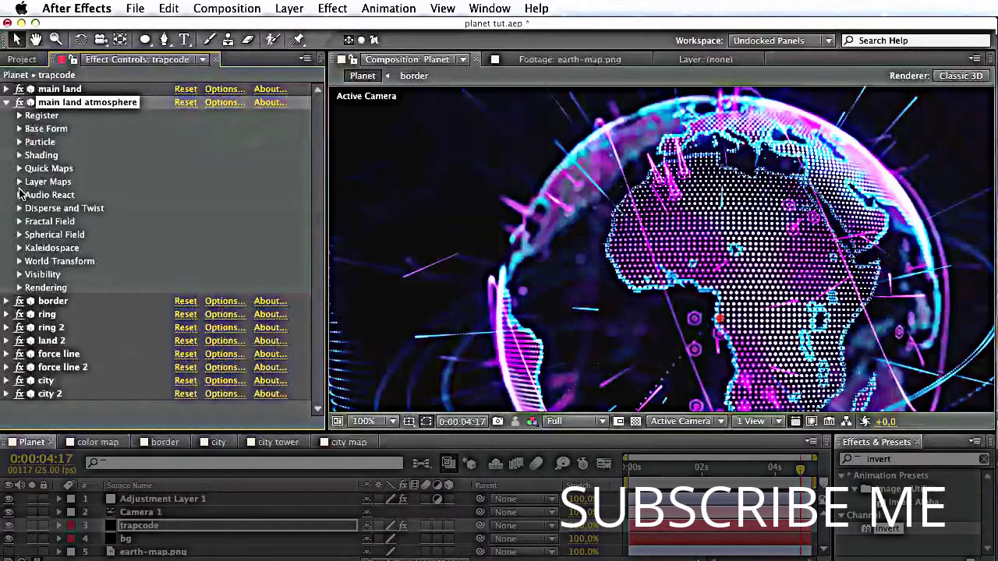
# Set main land atmosphere's Disperse and Twist Twist value to 0
pyautogui.click(20, 209)
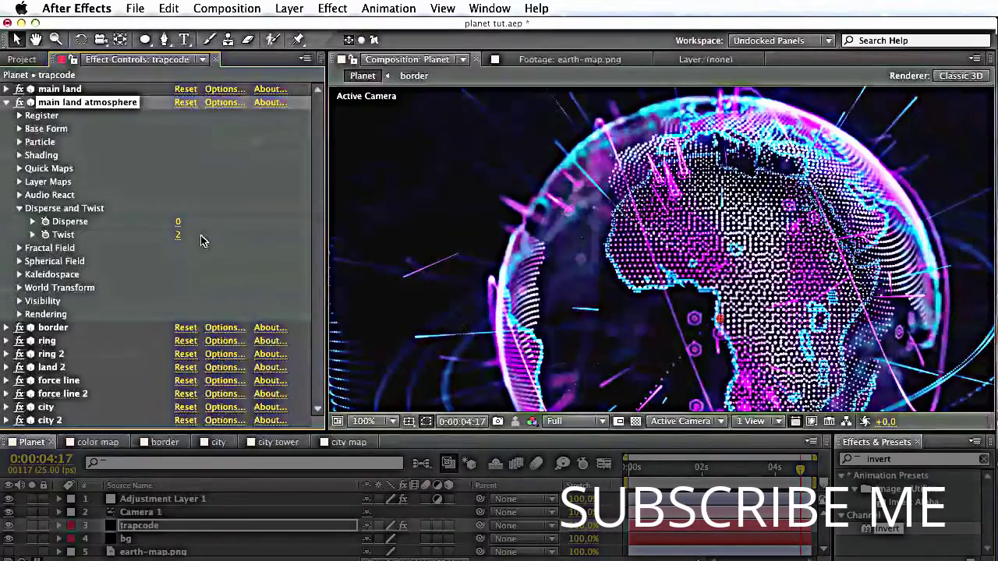
pyautogui.click(179, 236)
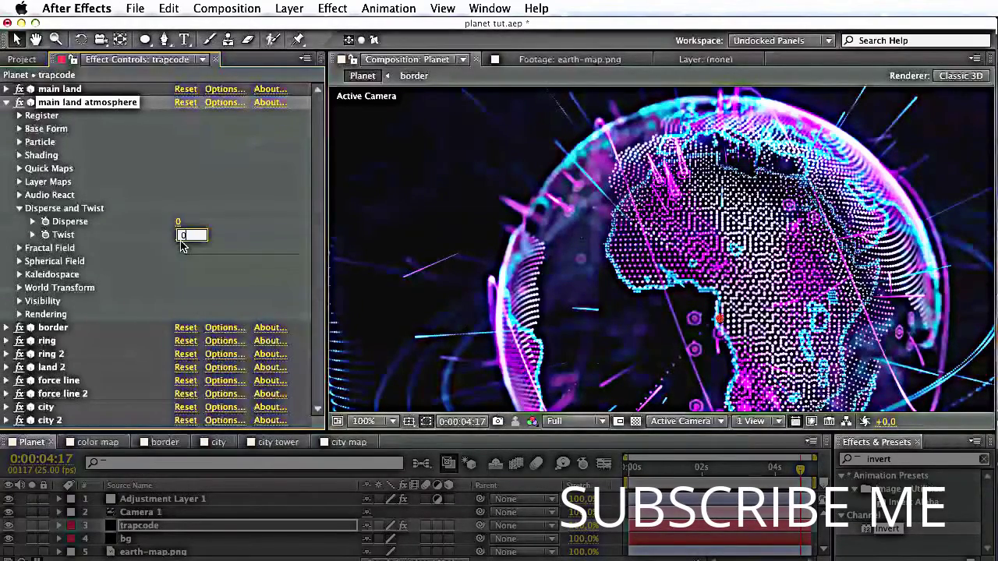
pyautogui.write('0')
pyautogui.press('Return')
pyautogui.click(19, 209)
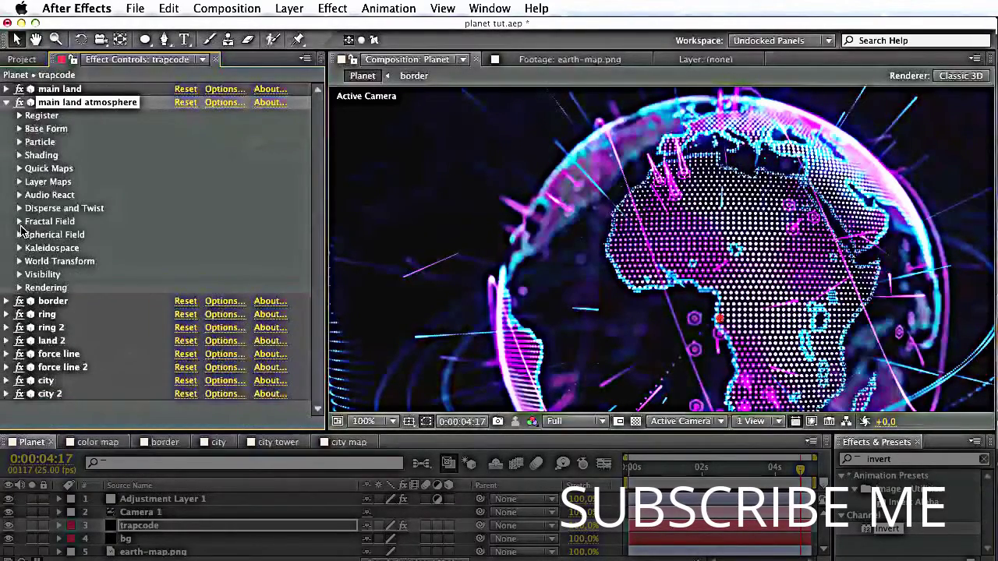
pyautogui.click(19, 235)
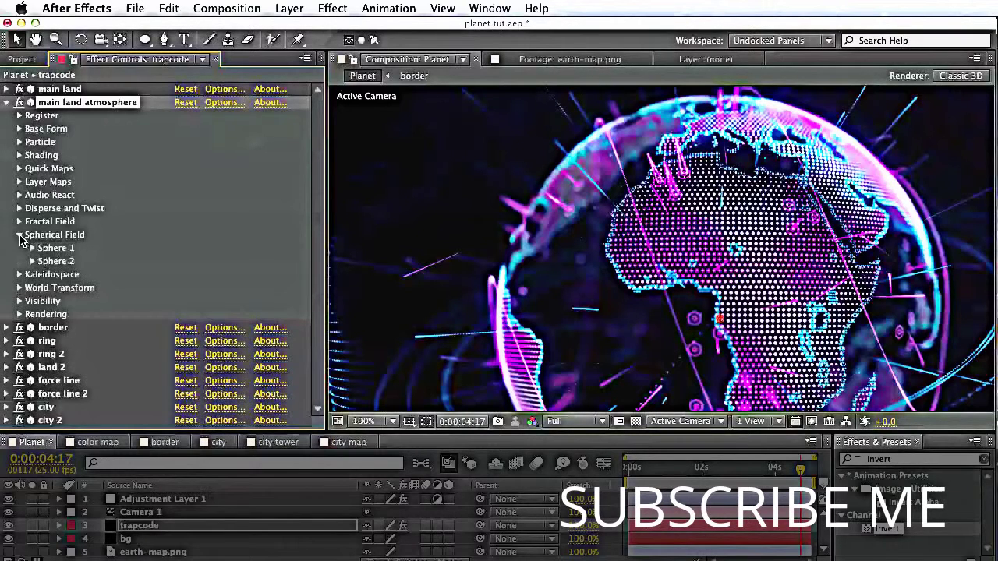
pyautogui.click(19, 235)
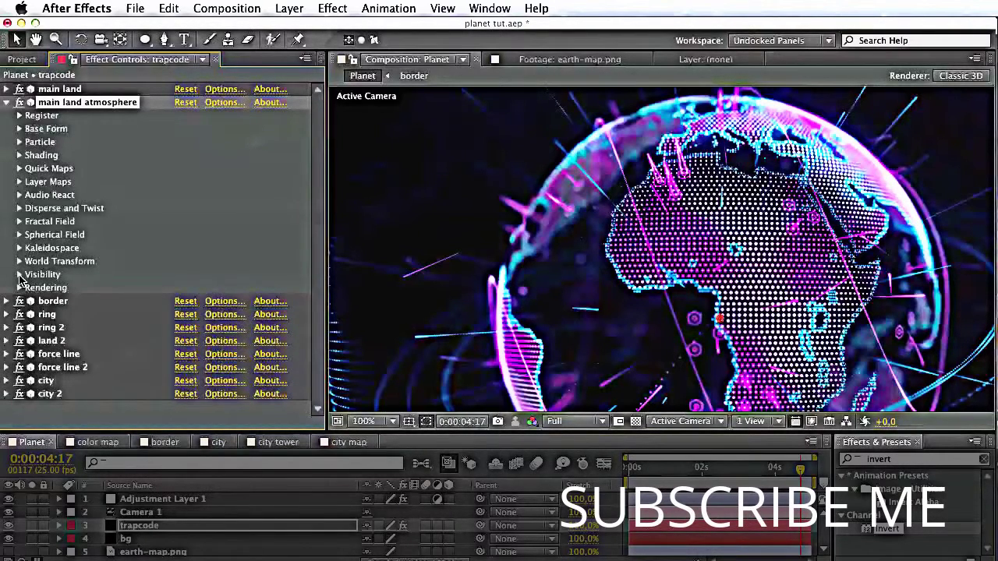
# Try the None transfer mode in Rendering, then leave it at Normal
pyautogui.click(19, 288)
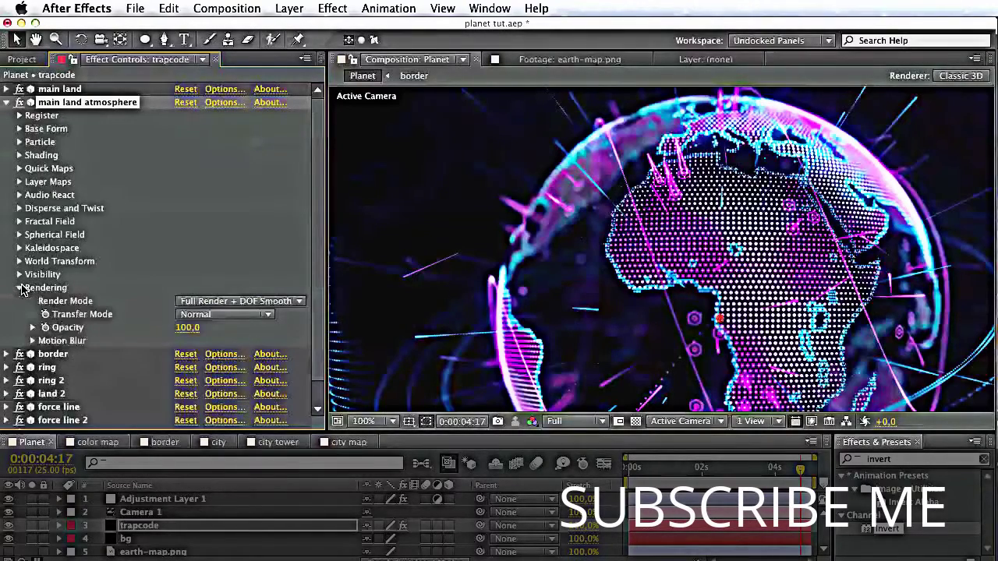
pyautogui.click(225, 315)
pyautogui.click(43, 306)
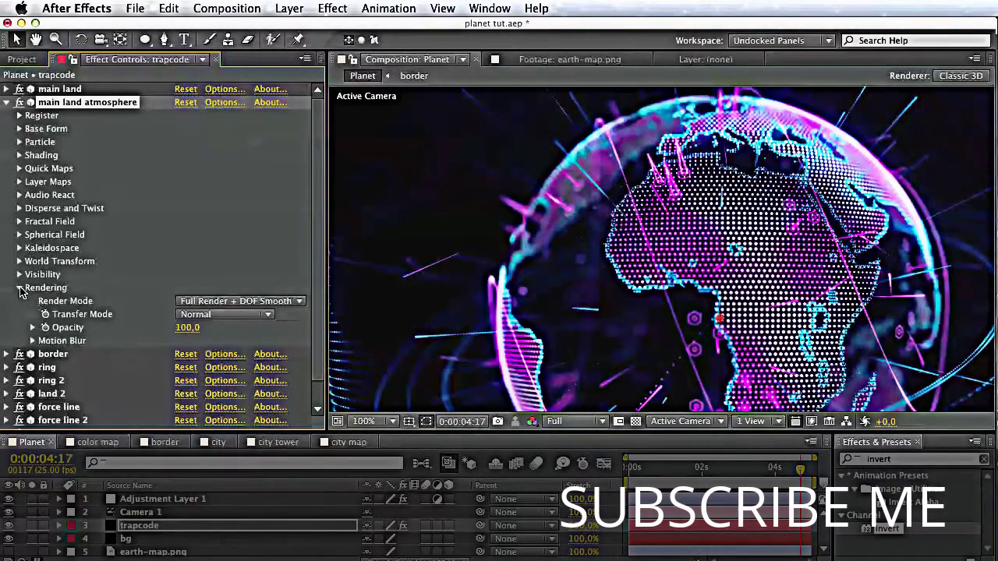
pyautogui.click(194, 324)
pyautogui.click(193, 325)
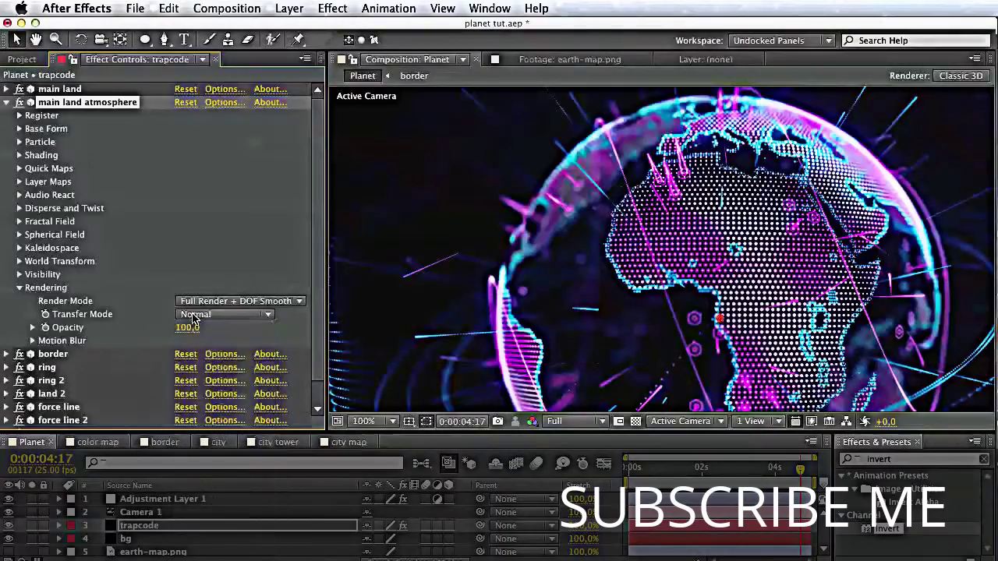
pyautogui.click(193, 316)
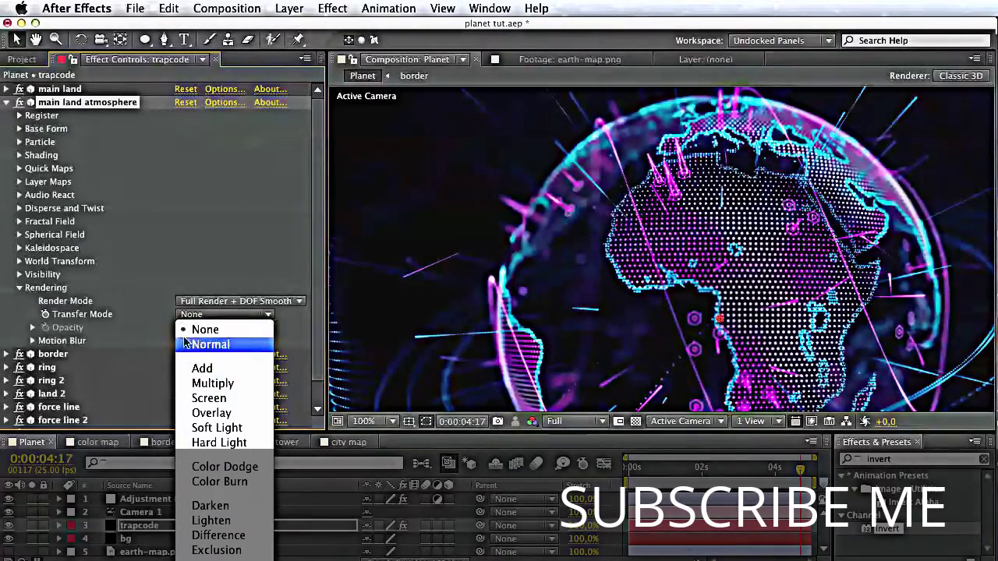
pyautogui.click(195, 342)
pyautogui.click(20, 289)
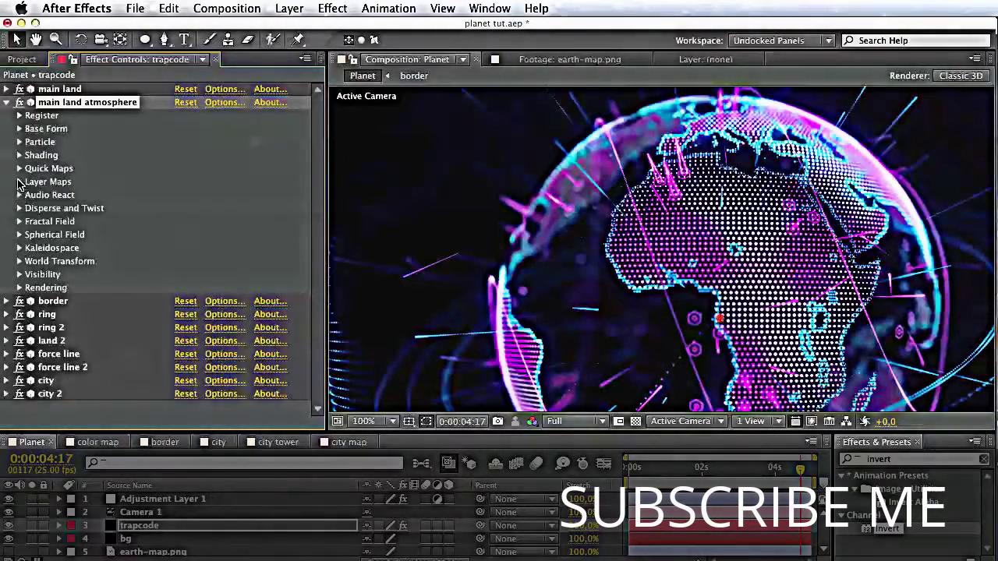
# Set the Color and Alpha Layer map to None
pyautogui.click(19, 181)
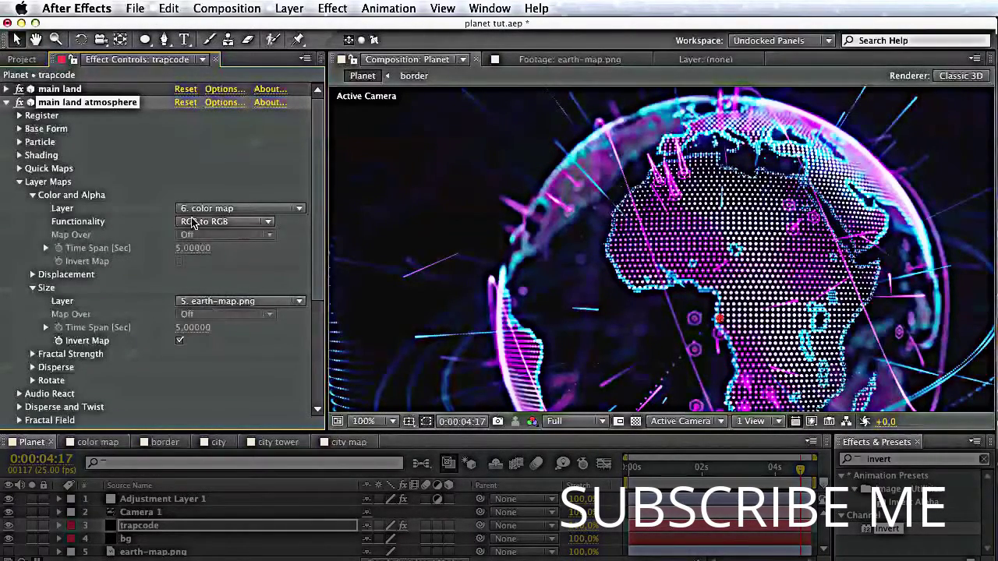
pyautogui.click(195, 209)
pyautogui.click(195, 225)
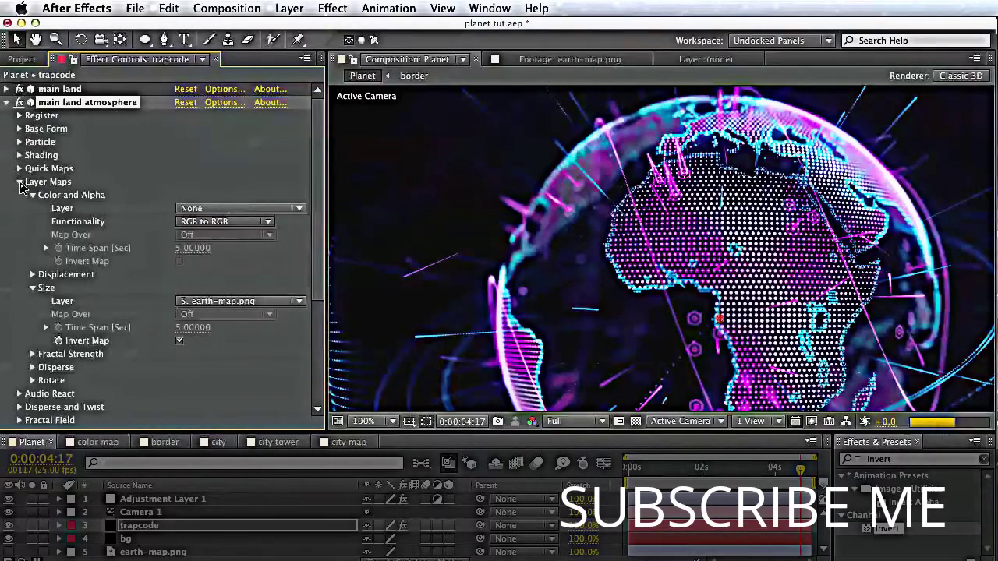
pyautogui.click(19, 182)
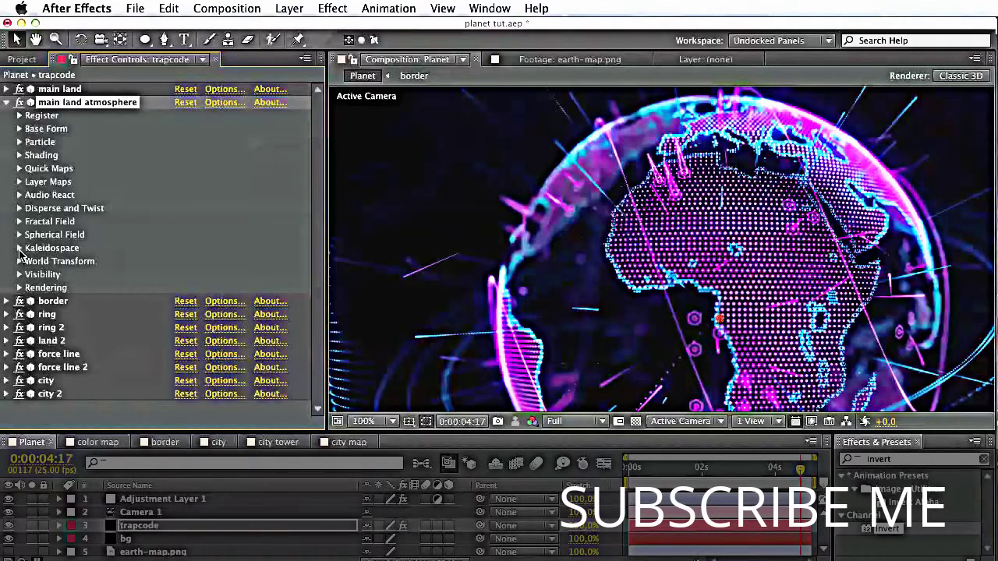
# Set the Fractal Field Displace amount to 500
pyautogui.click(20, 221)
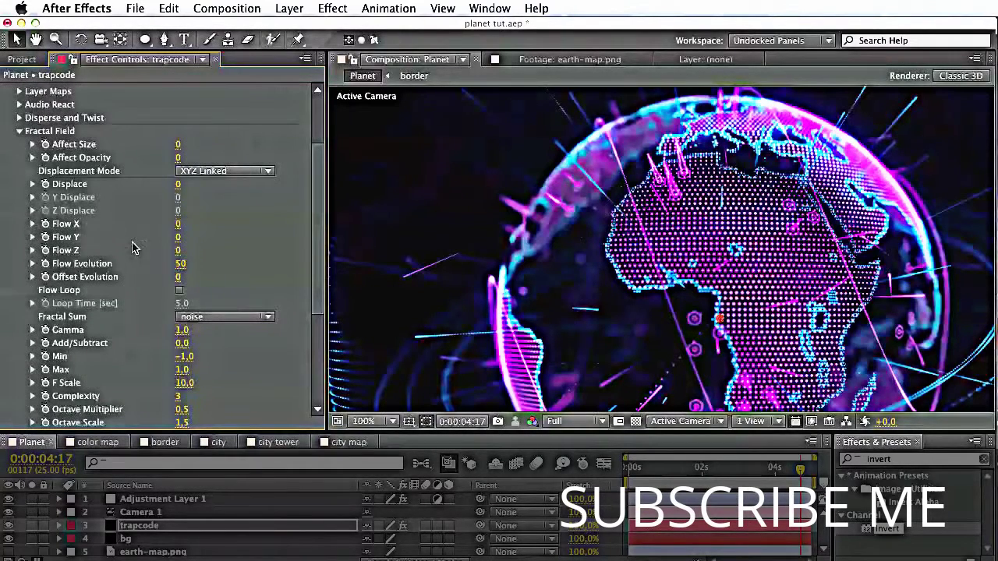
pyautogui.click(177, 183)
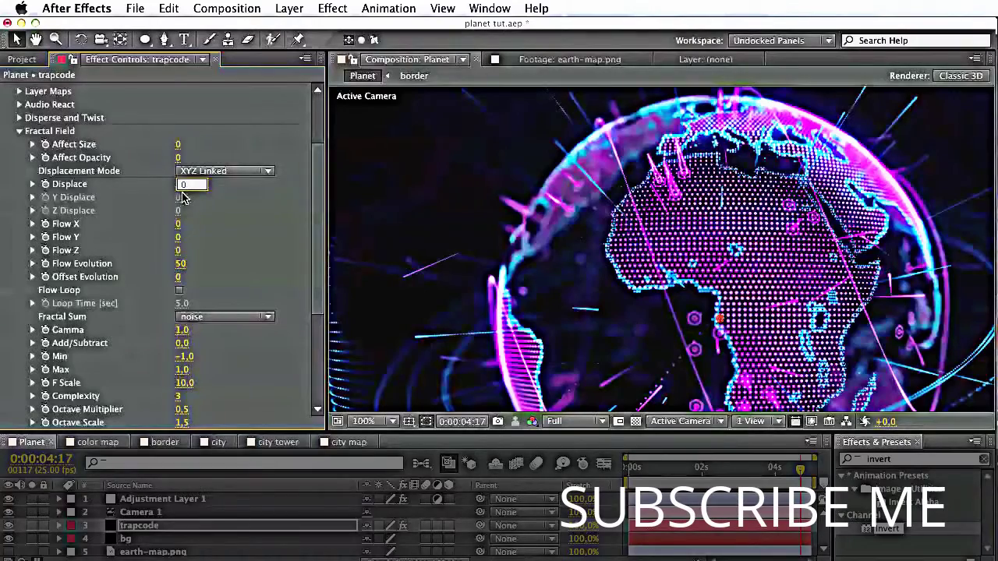
pyautogui.write('500')
pyautogui.press('Return')
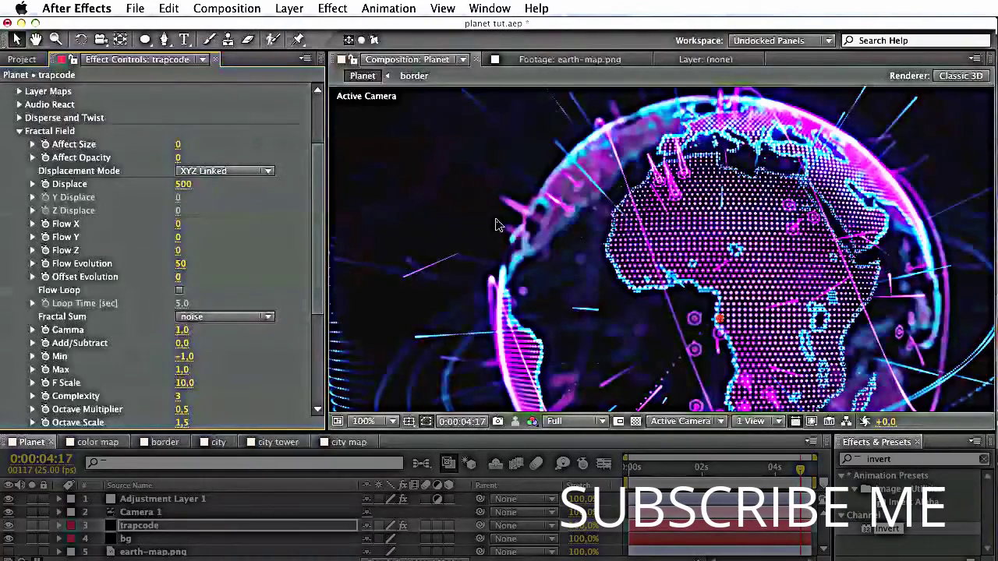
pyautogui.moveTo(584, 232); pyautogui.dragTo(586, 116)
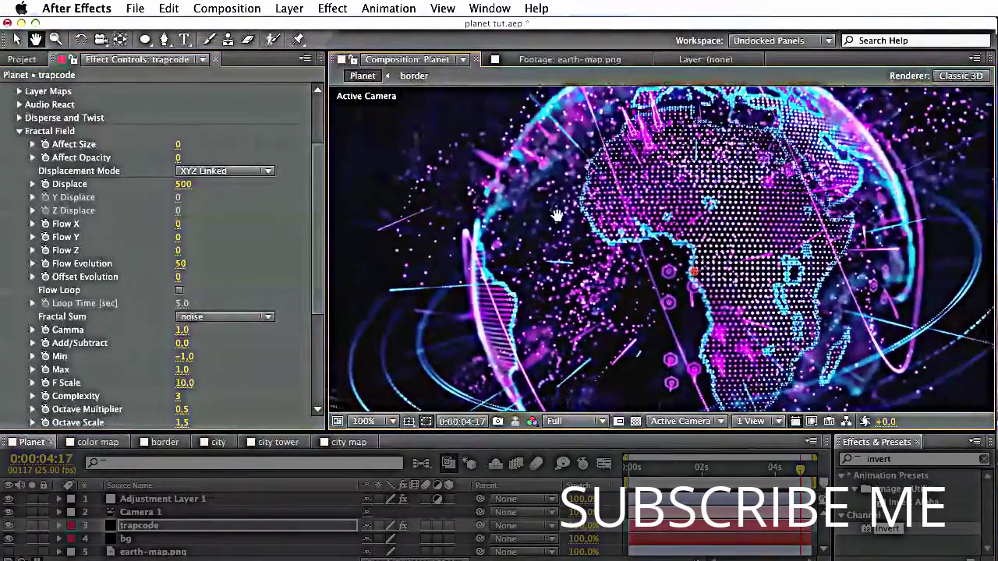
pyautogui.scroll(3, 39, 155)
# Switch off the border through city 2 effects and set Displacement Mode to Radial
pyautogui.click(7, 102)
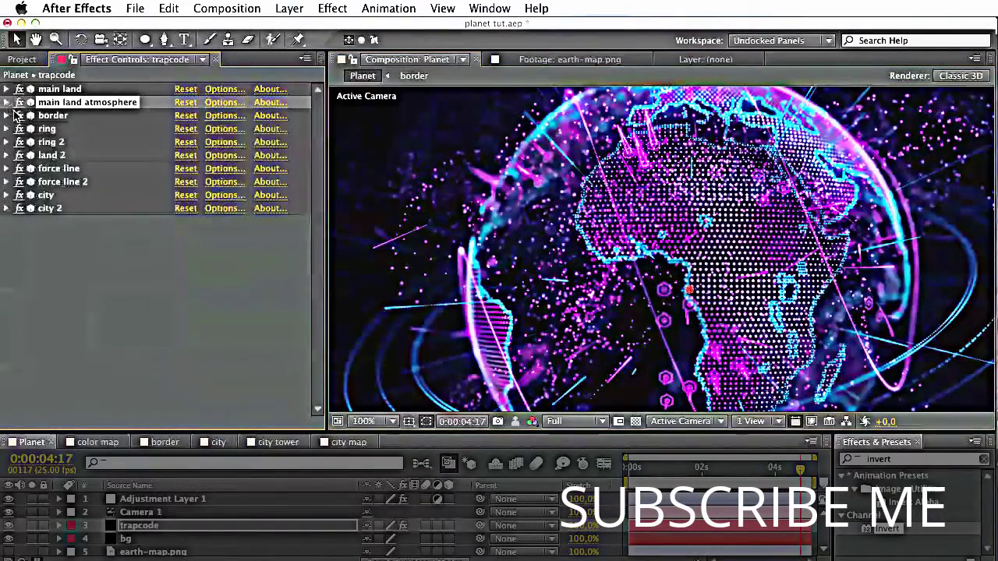
pyautogui.moveTo(19, 116); pyautogui.dragTo(19, 210)
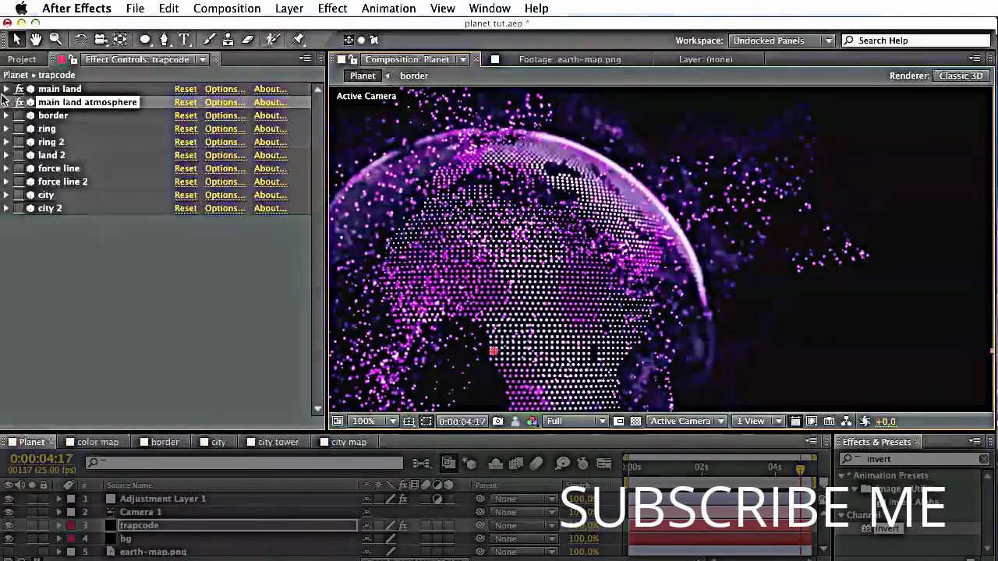
pyautogui.click(7, 102)
pyautogui.click(244, 253)
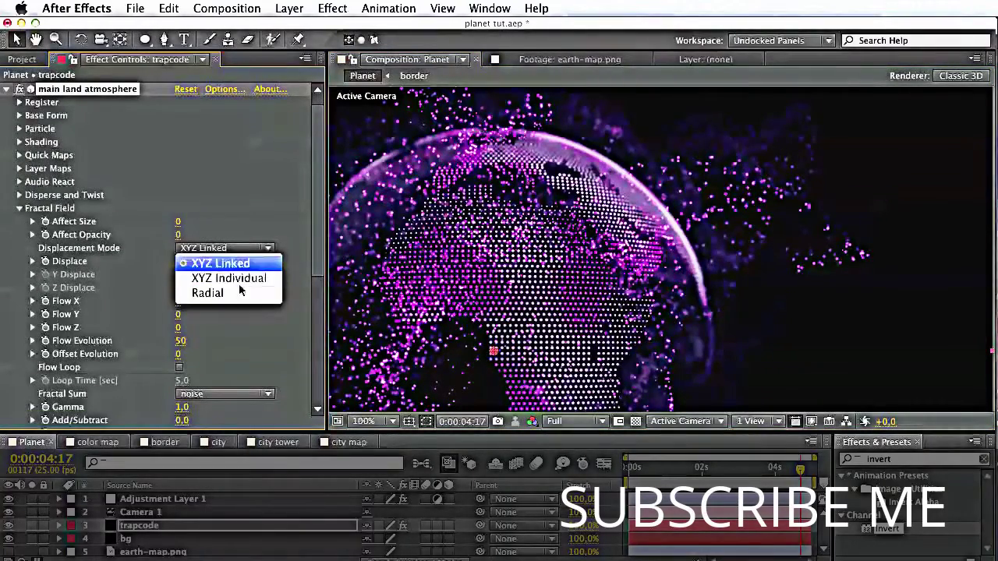
pyautogui.click(239, 293)
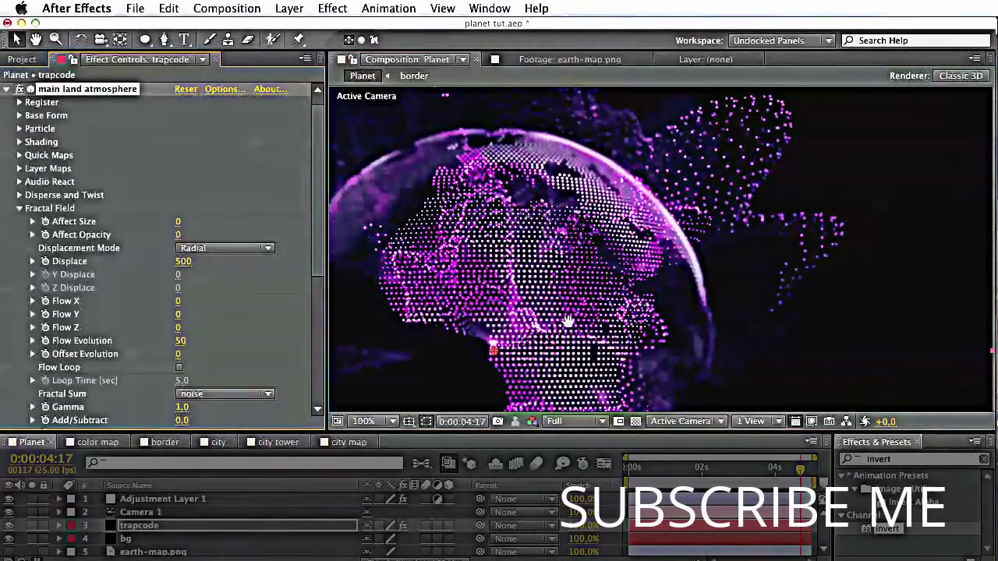
pyautogui.moveTo(554, 317)
pyautogui.mouseDown()
pyautogui.moveTo(811, 165)
pyautogui.moveTo(798, 194)
pyautogui.mouseUp()
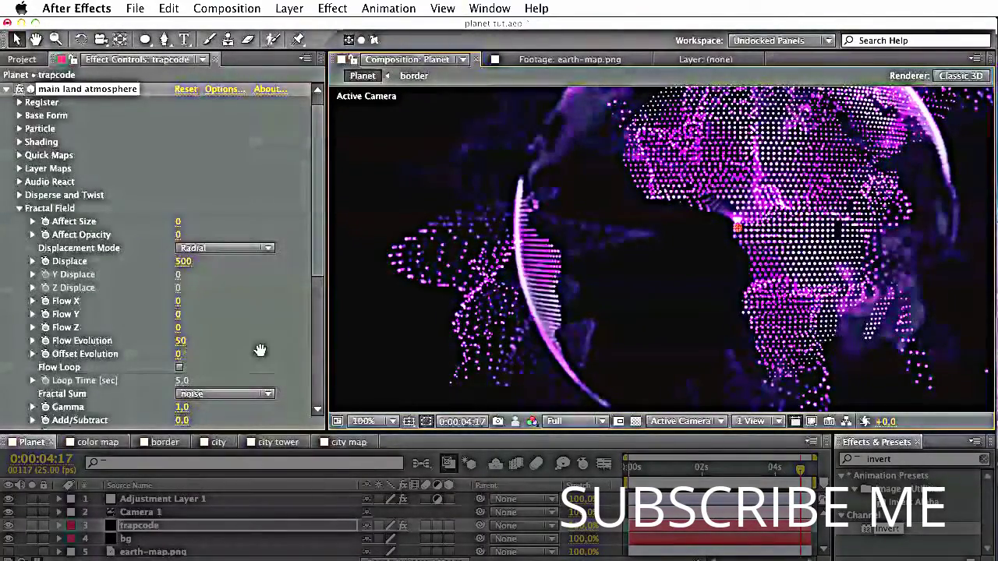
# Set the fractal Min to 0 and raise Displace to 600
pyautogui.scroll(-3, 191, 354)
pyautogui.click(184, 349)
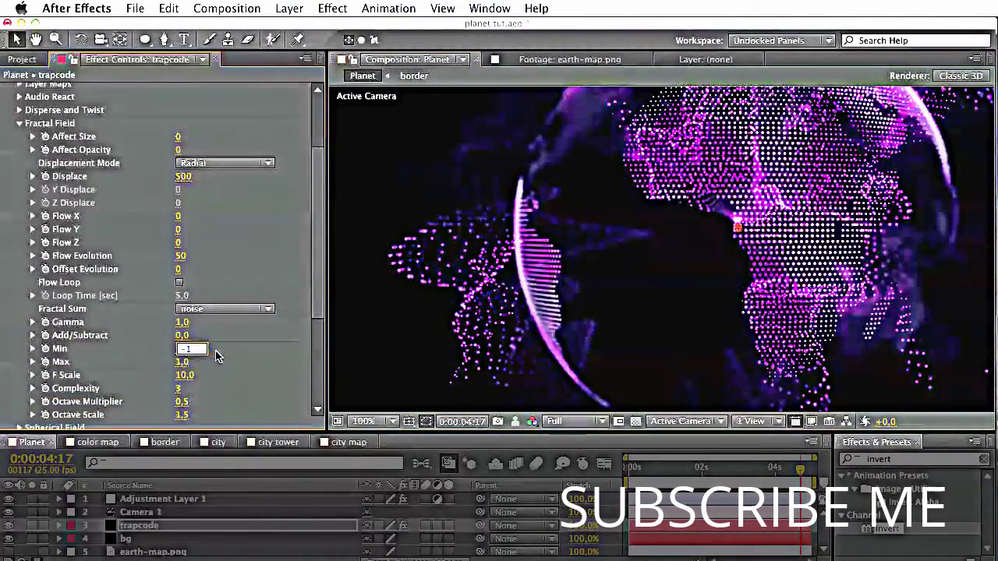
pyautogui.press('Return')
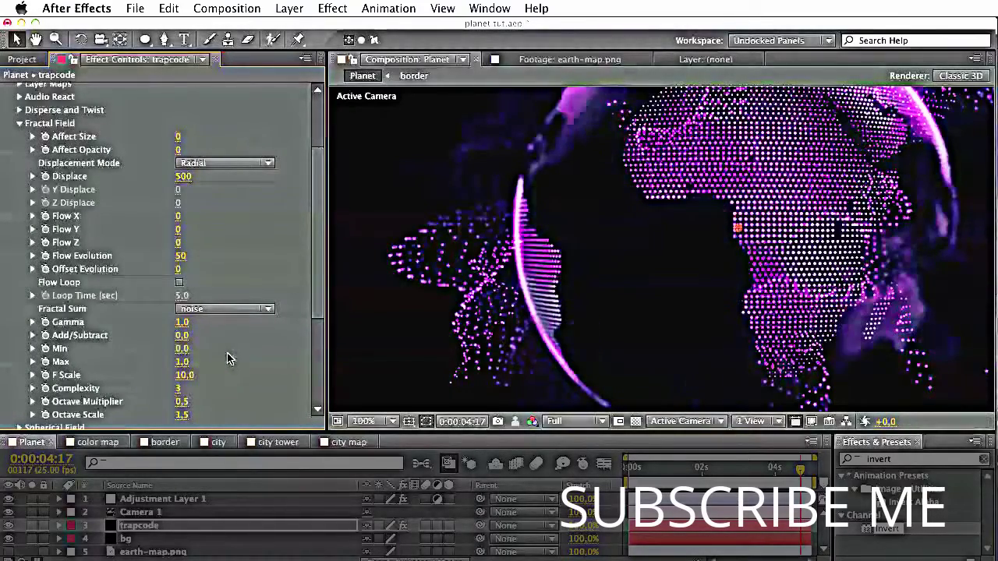
pyautogui.scroll(4, 229, 281)
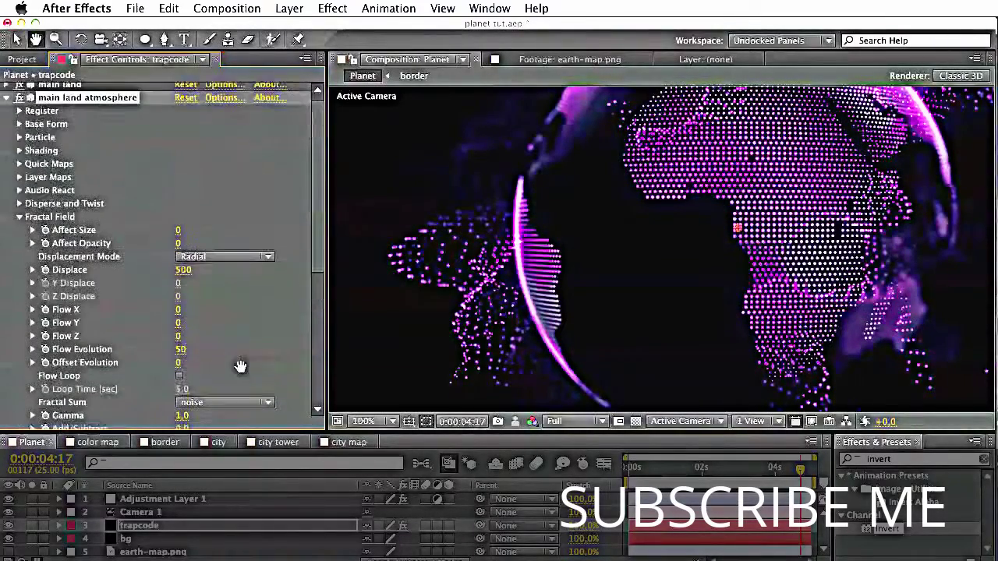
pyautogui.click(189, 275)
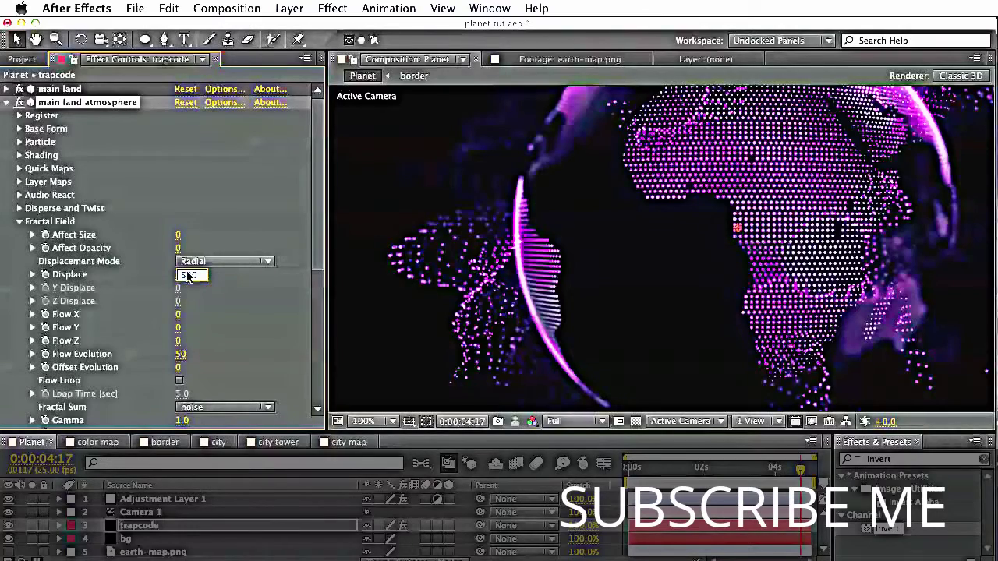
pyautogui.write('600')
pyautogui.press('Return')
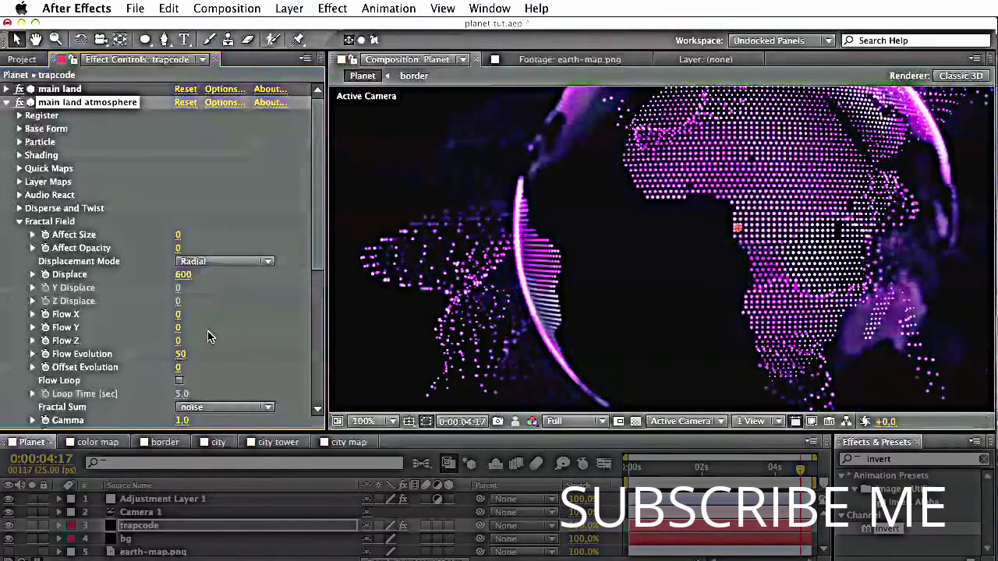
# Raise the Fractal Field F Scale to 56.8 to scatter the particles
pyautogui.scroll(-1, 234, 374)
pyautogui.scroll(-3, 236, 226)
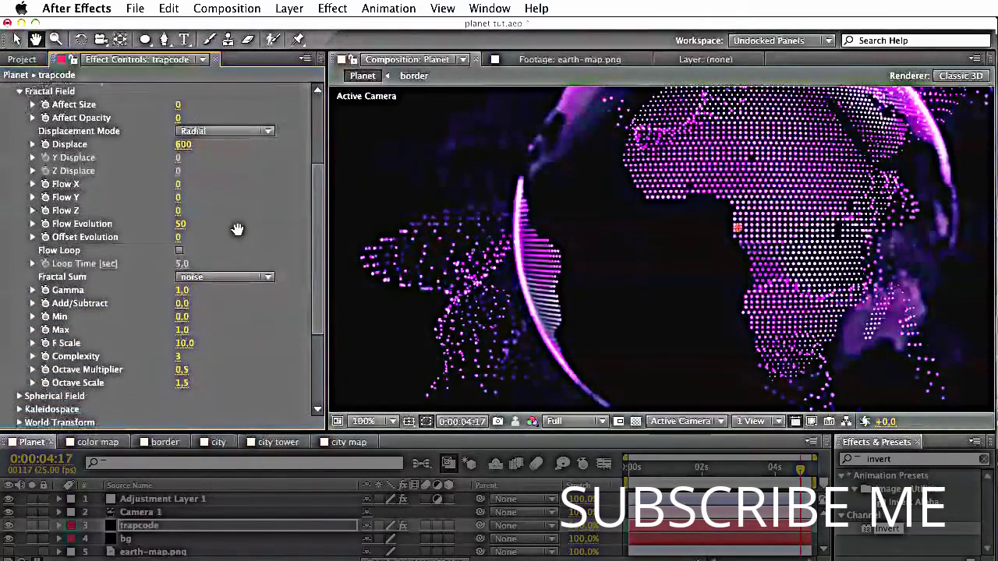
pyautogui.scroll(-1, 203, 322)
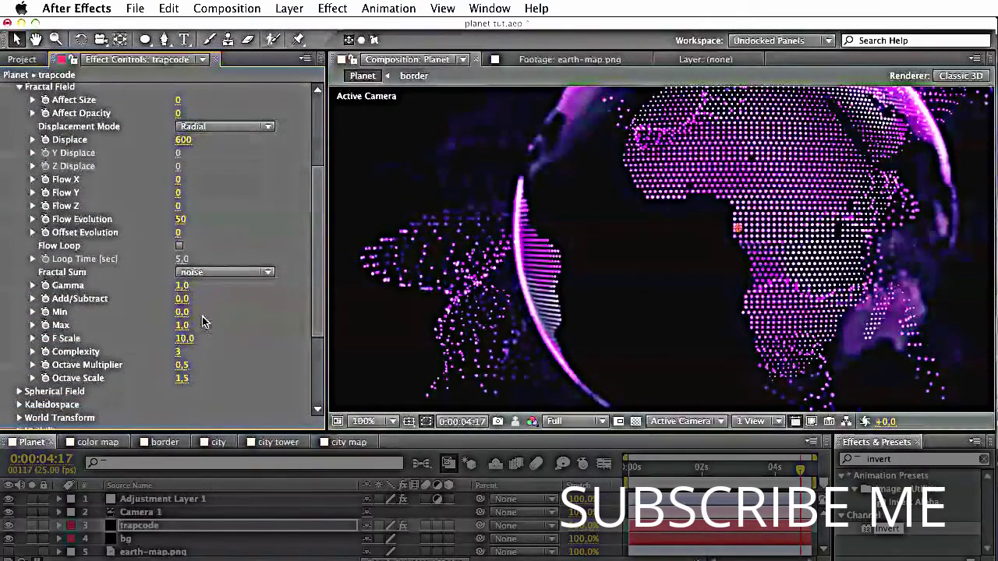
pyautogui.click(32, 338)
pyautogui.moveTo(99, 364); pyautogui.dragTo(74, 364)
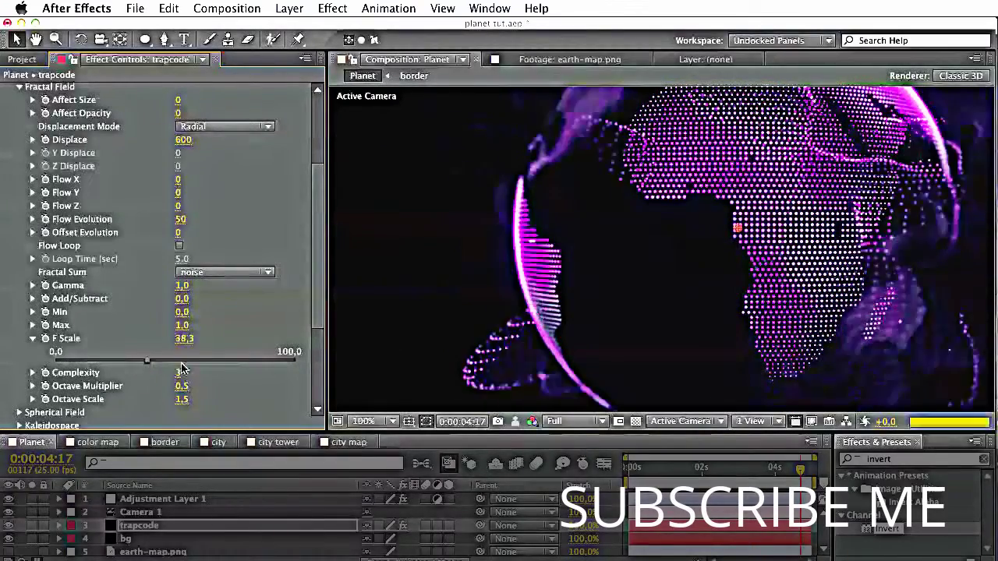
pyautogui.moveTo(74, 364); pyautogui.dragTo(193, 369)
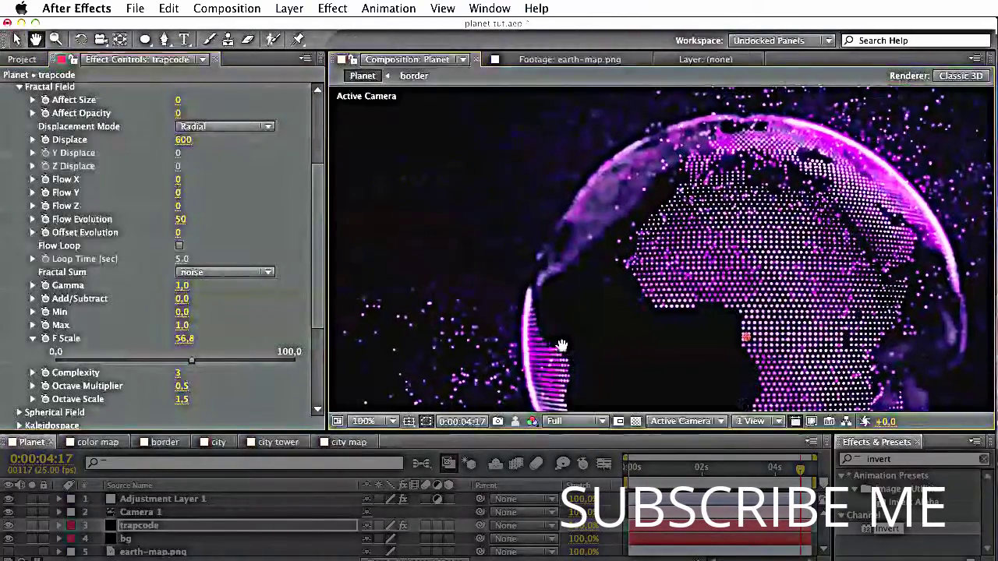
pyautogui.scroll(3, 34, 238)
pyautogui.click(20, 204)
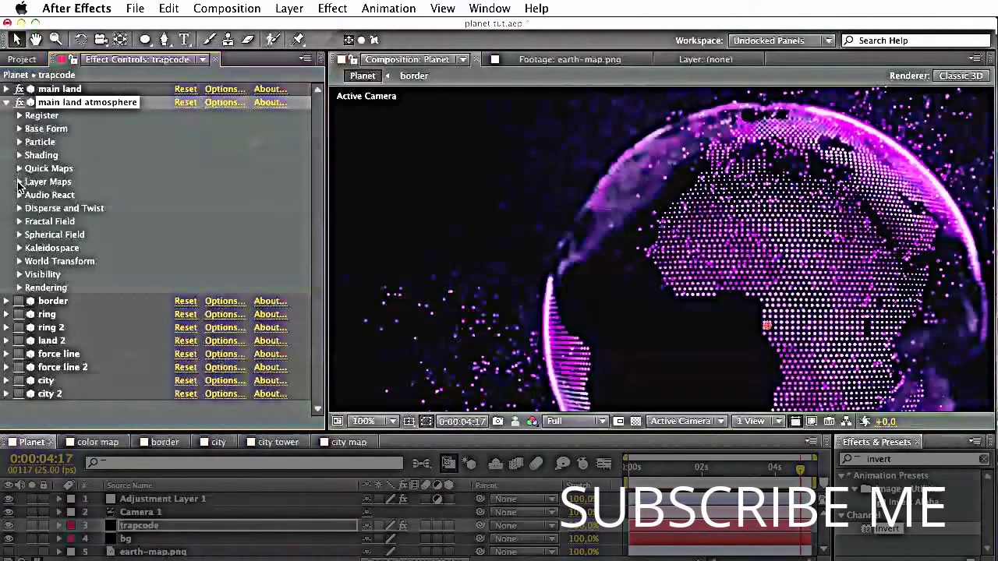
# Set main land atmosphere's Sphere Feather to 0 and enter a smaller particle Size
pyautogui.click(18, 142)
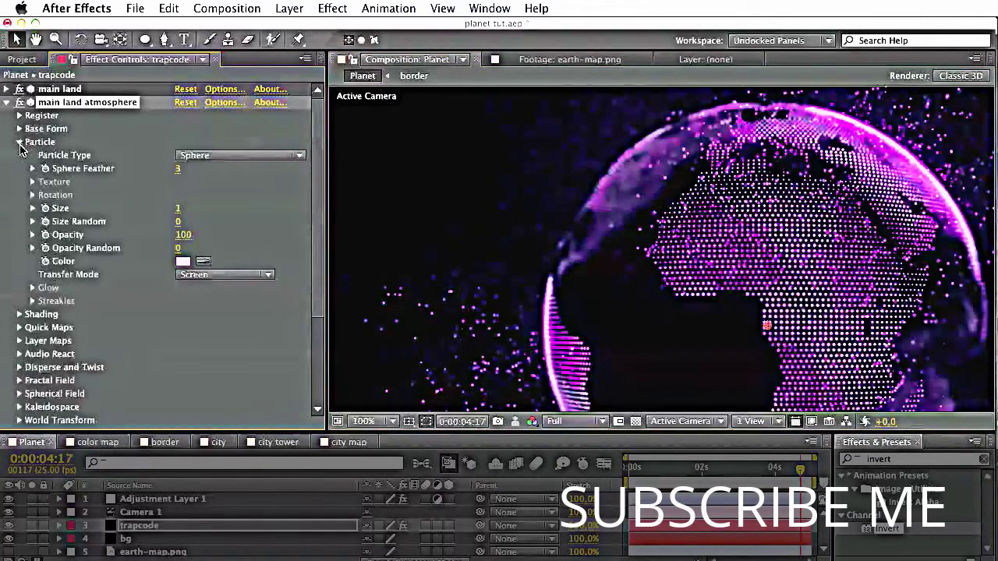
pyautogui.click(178, 168)
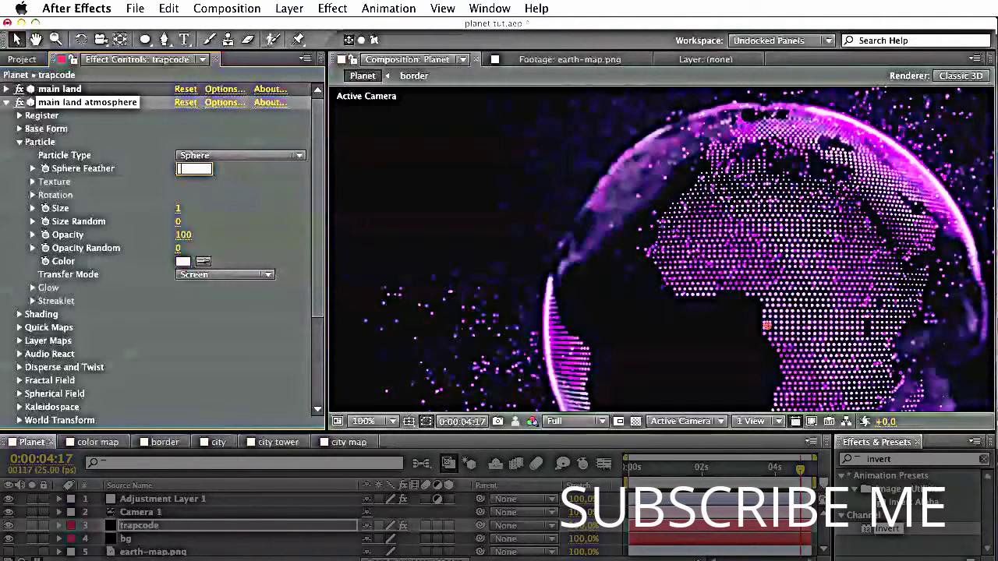
pyautogui.press('Return')
pyautogui.click(179, 230)
pyautogui.write('0.8')
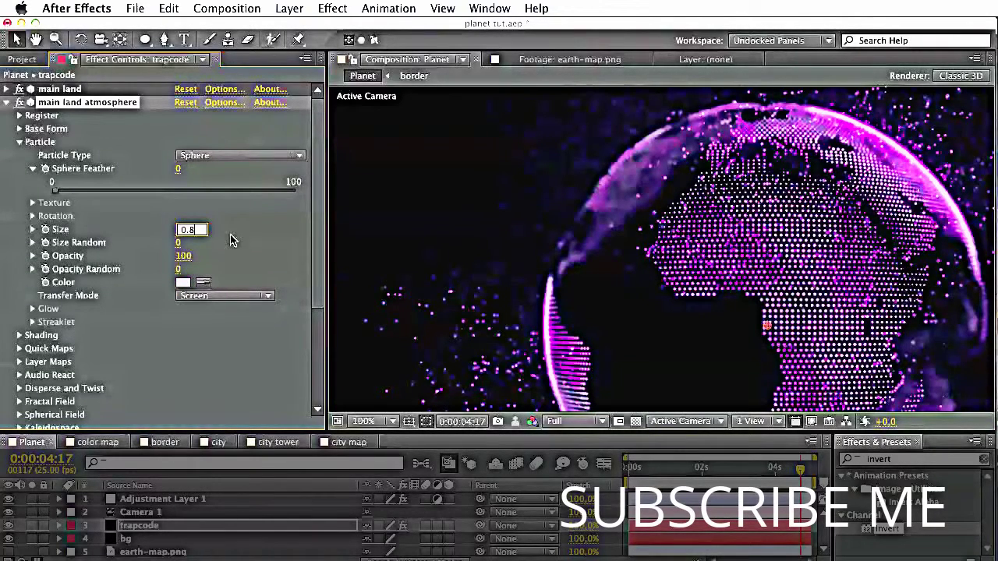
pyautogui.press('Return')
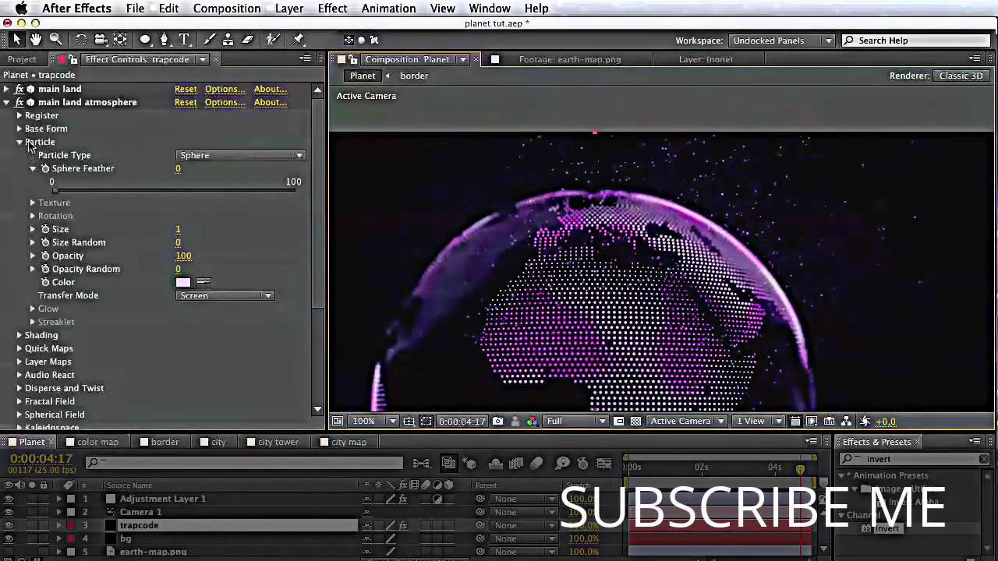
pyautogui.click(6, 102)
pyautogui.click(86, 102)
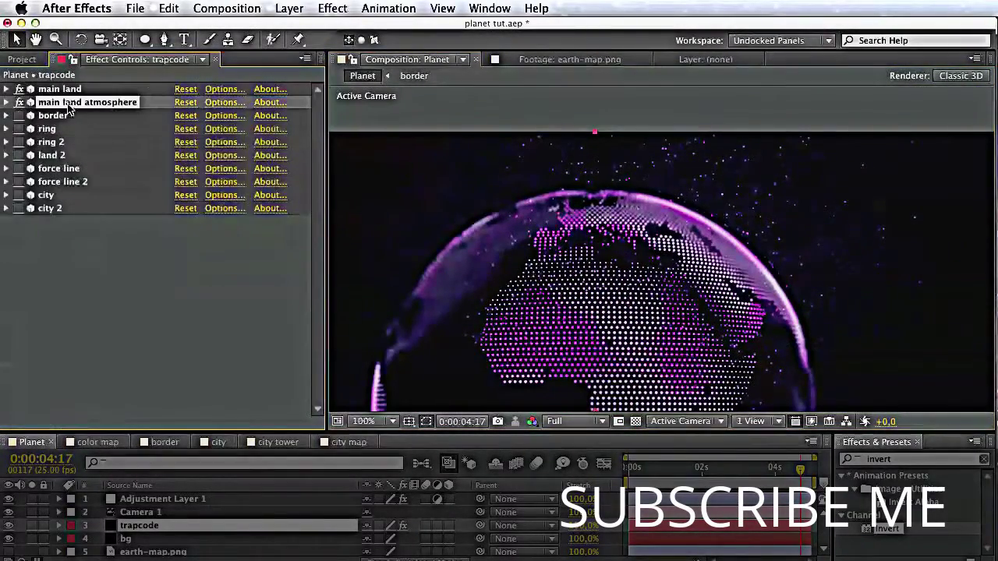
# Duplicate main land atmosphere, move it below land 2, and rename it 'main land 2 atmosphere 2'
pyautogui.click(169, 7)
pyautogui.click(193, 163)
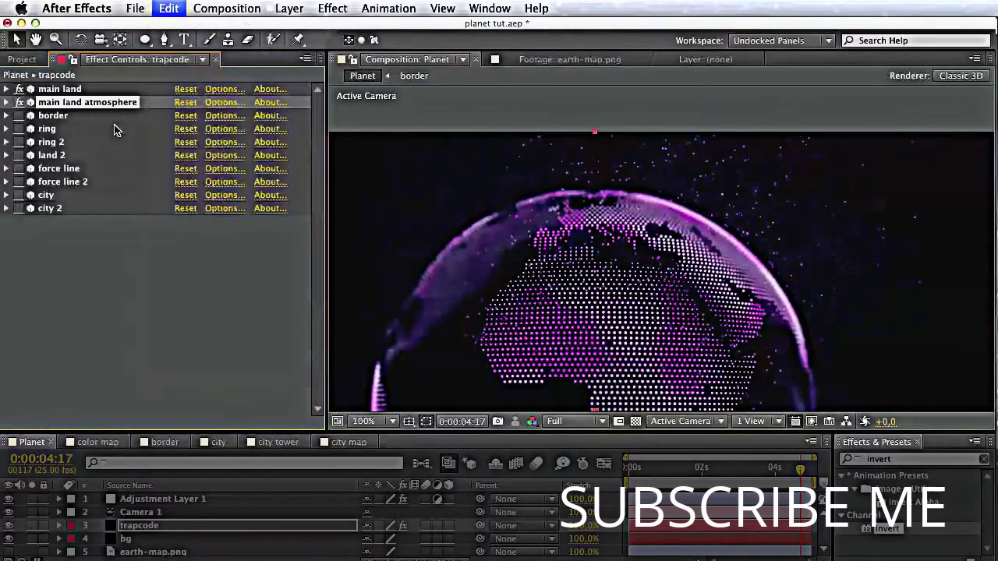
pyautogui.click(7, 89)
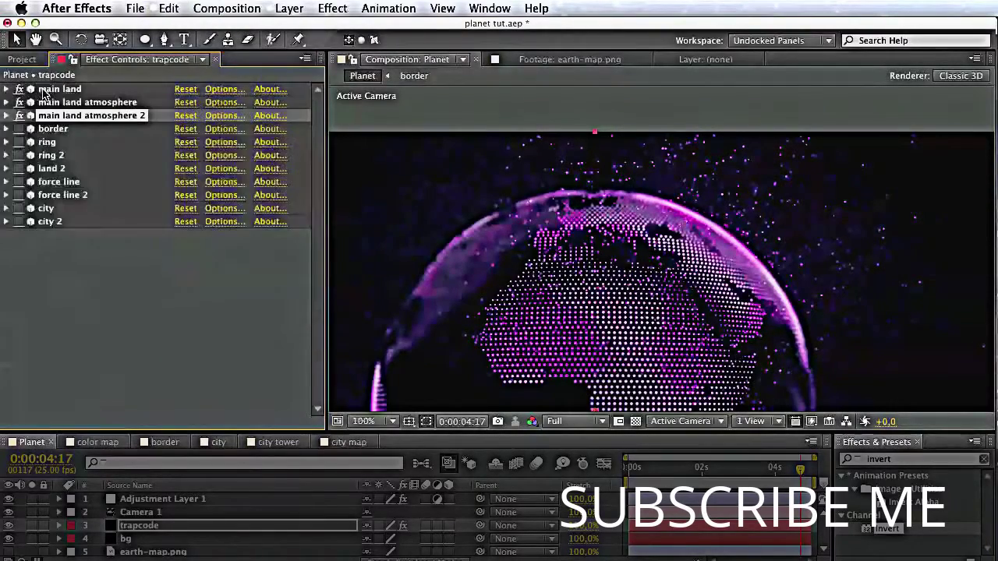
pyautogui.moveTo(86, 115); pyautogui.dragTo(80, 181)
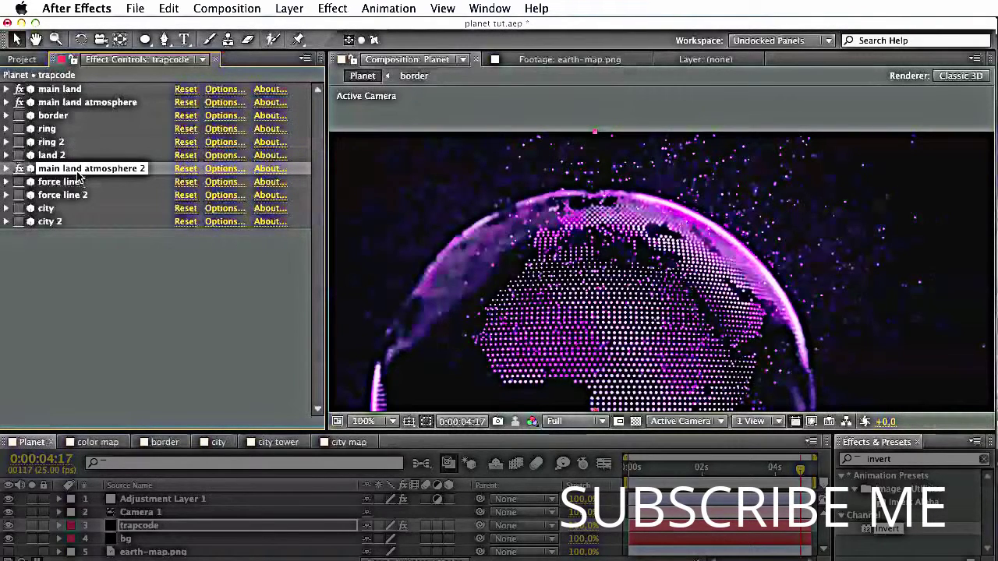
pyautogui.press('Return')
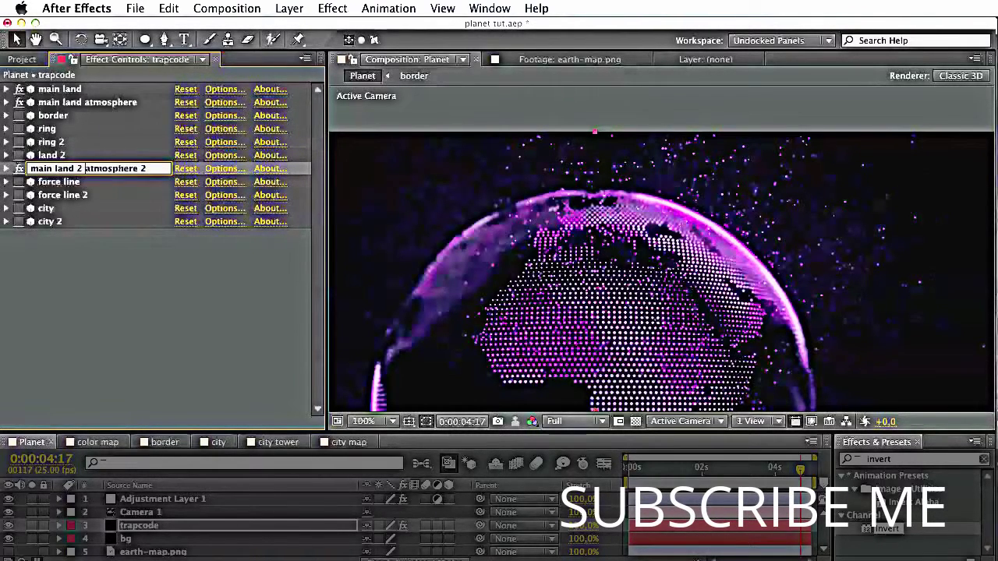
pyautogui.press('Return')
# Turn on land 2 and set the new effect's Particle Color to cyan
pyautogui.click(19, 155)
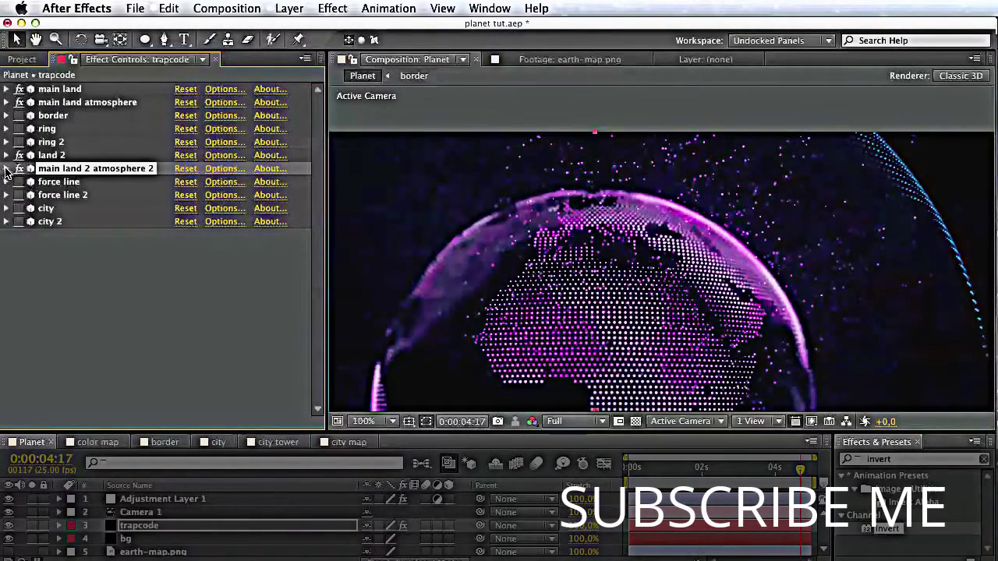
pyautogui.click(6, 168)
pyautogui.click(183, 270)
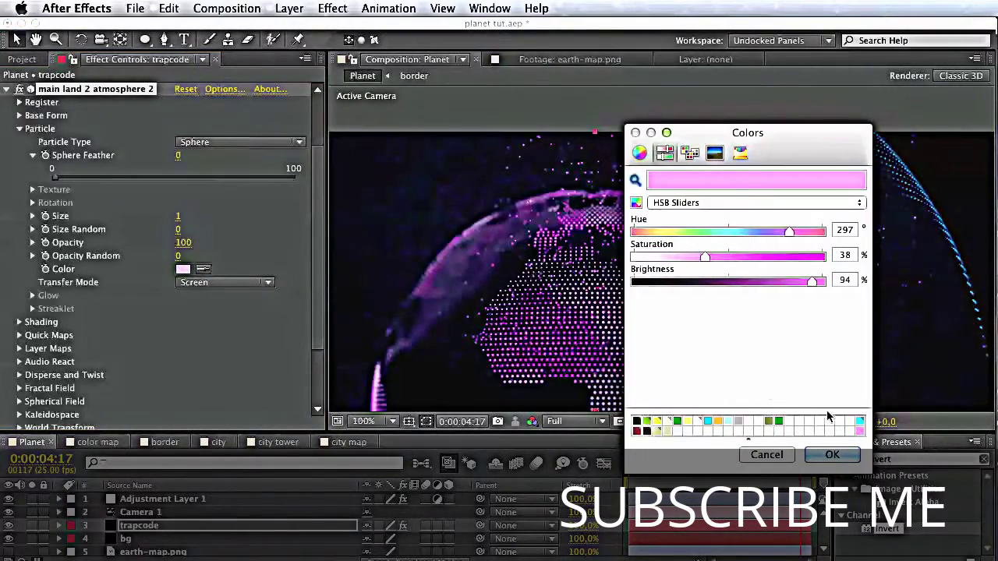
pyautogui.click(861, 422)
pyautogui.click(833, 455)
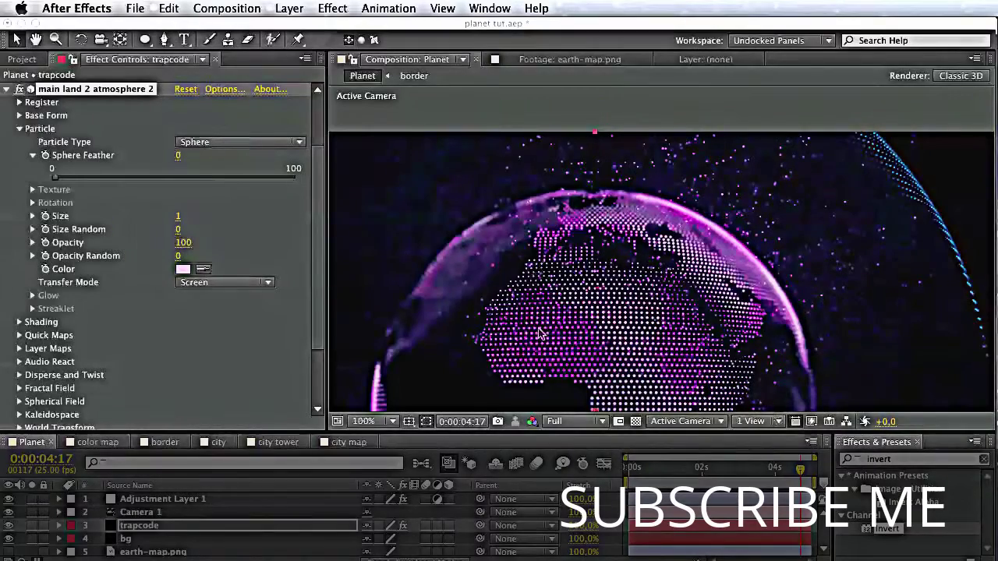
pyautogui.moveTo(753, 185); pyautogui.dragTo(599, 277)
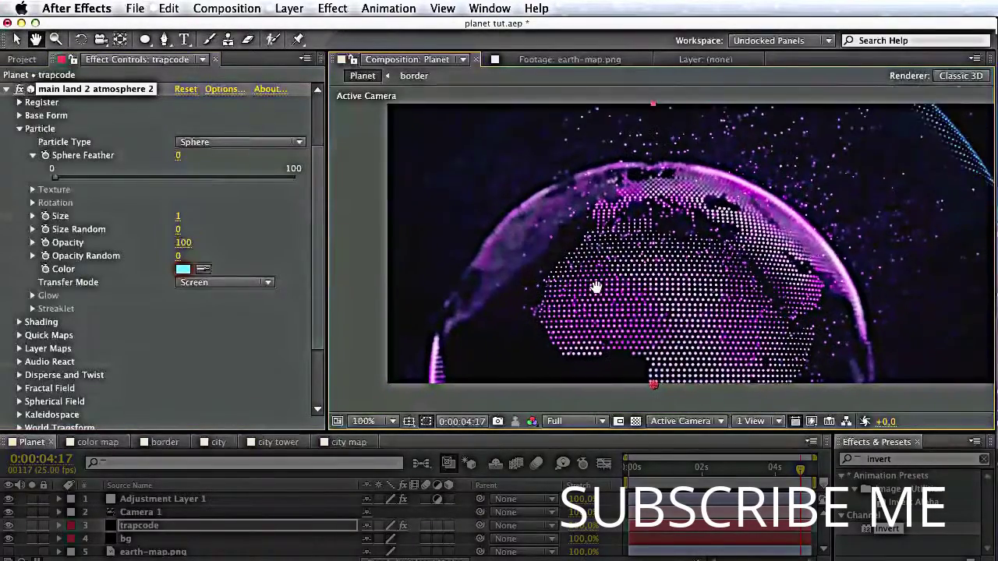
pyautogui.moveTo(599, 277)
pyautogui.mouseDown()
pyautogui.moveTo(672, 182)
pyautogui.moveTo(664, 248)
pyautogui.moveTo(511, 178)
pyautogui.mouseUp()
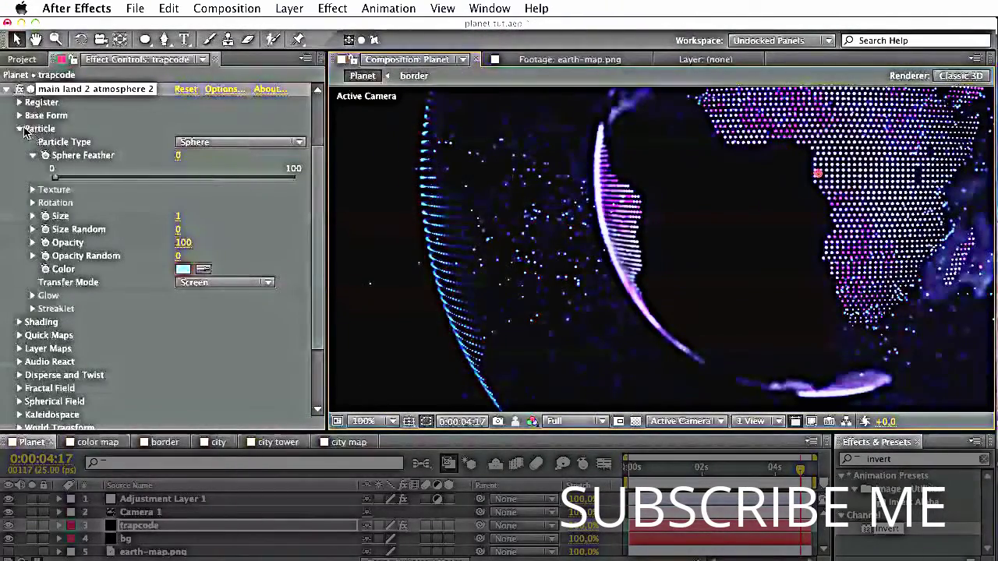
# Set the Base Form Size X, Y and Z to 1100
pyautogui.click(20, 129)
pyautogui.click(19, 196)
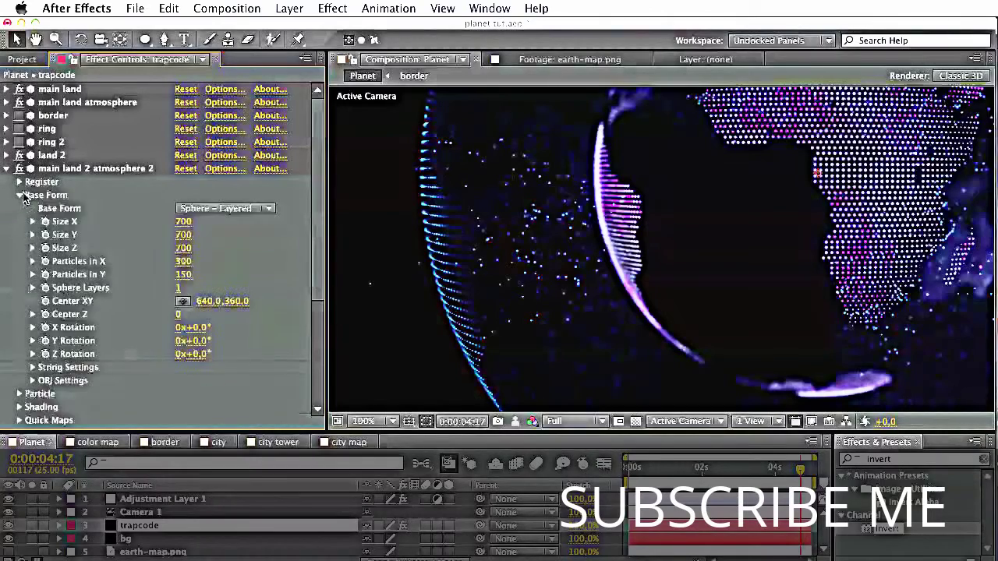
pyautogui.click(184, 221)
pyautogui.write('00')
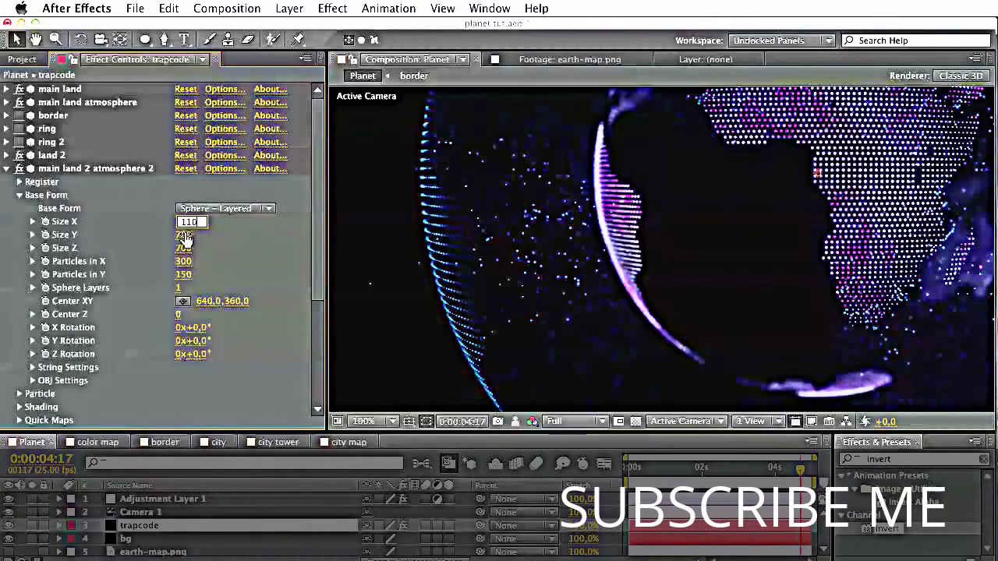
pyautogui.press('Tab')
pyautogui.write('1100')
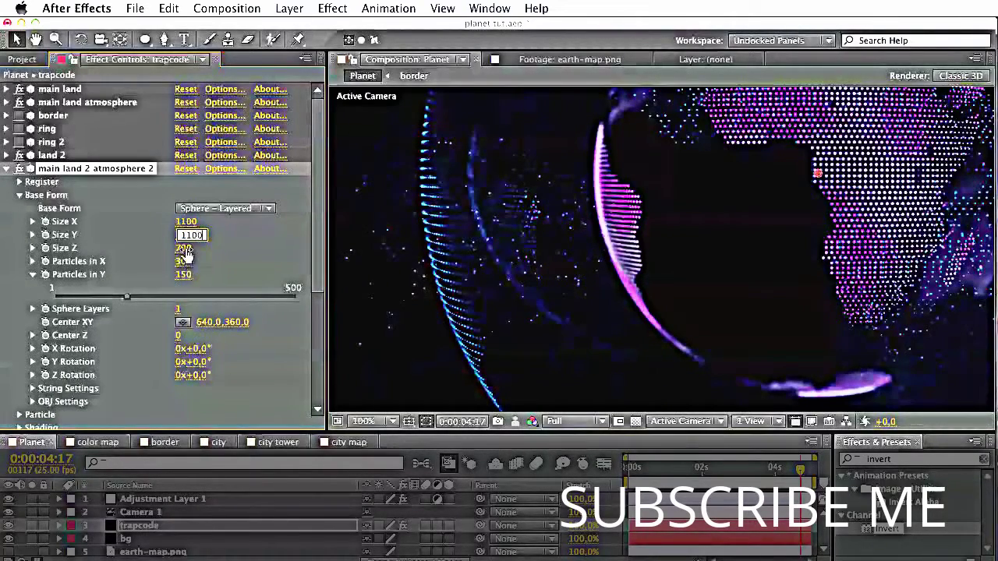
pyautogui.press('Tab')
pyautogui.write('110')
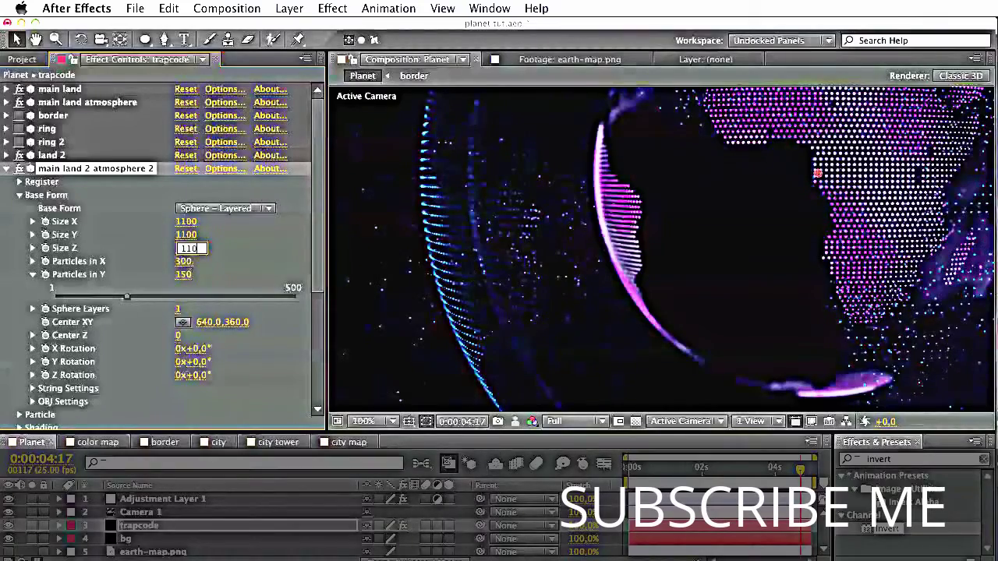
pyautogui.click(244, 259)
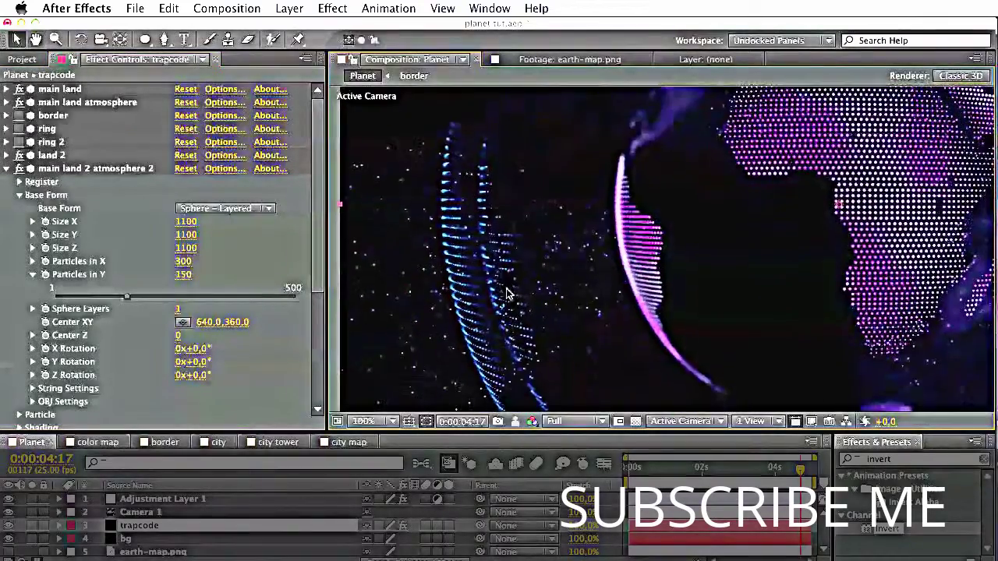
# Set the Fractal Field Min value to -0.3
pyautogui.scroll(-5, 209, 384)
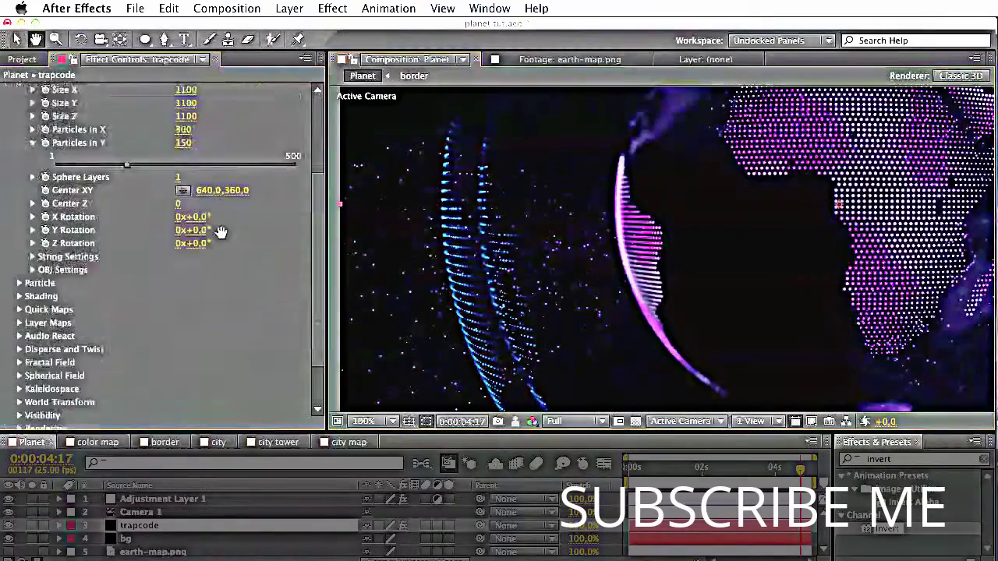
pyautogui.scroll(-2, 221, 230)
pyautogui.click(19, 303)
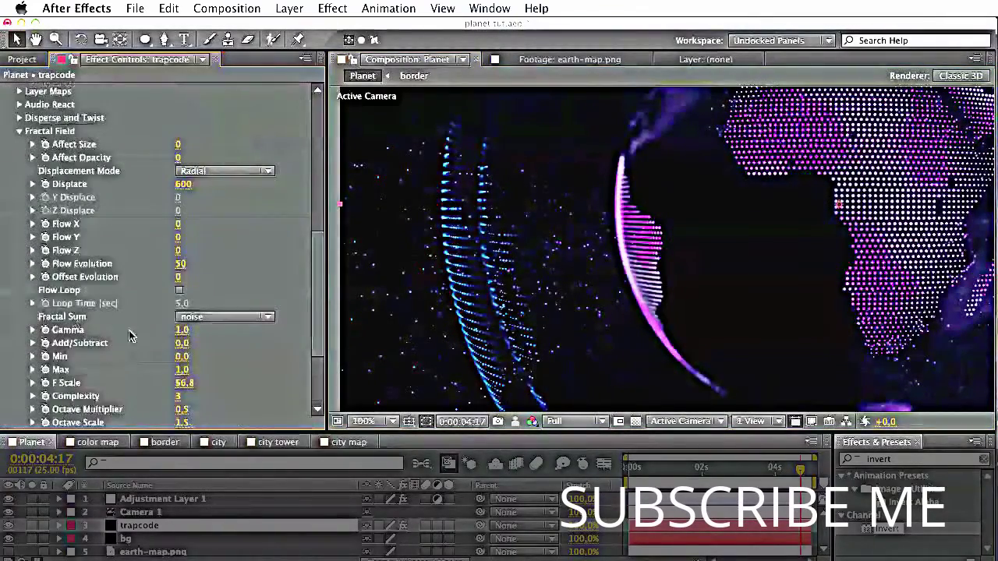
pyautogui.click(180, 358)
pyautogui.write('-0.3')
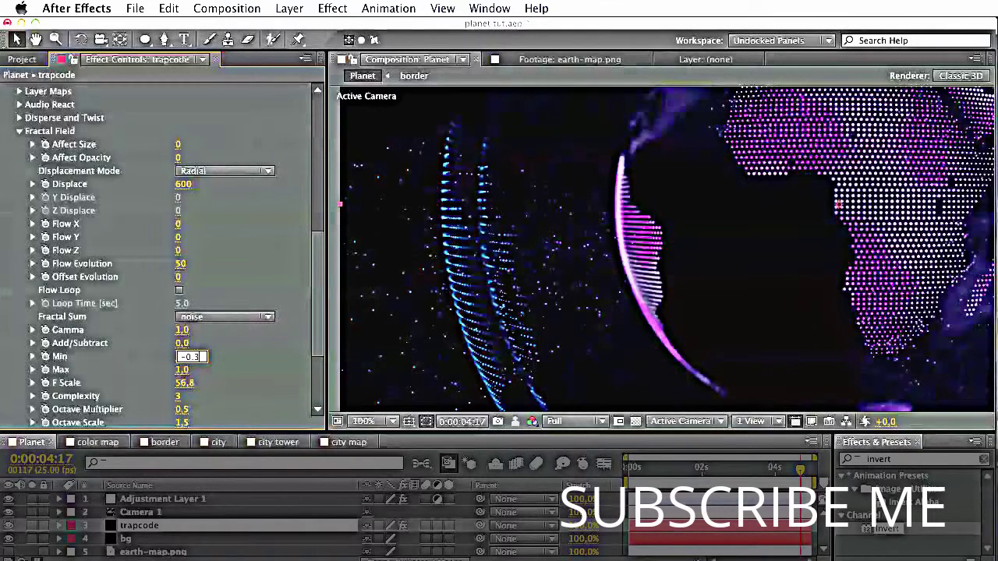
pyautogui.press('Return')
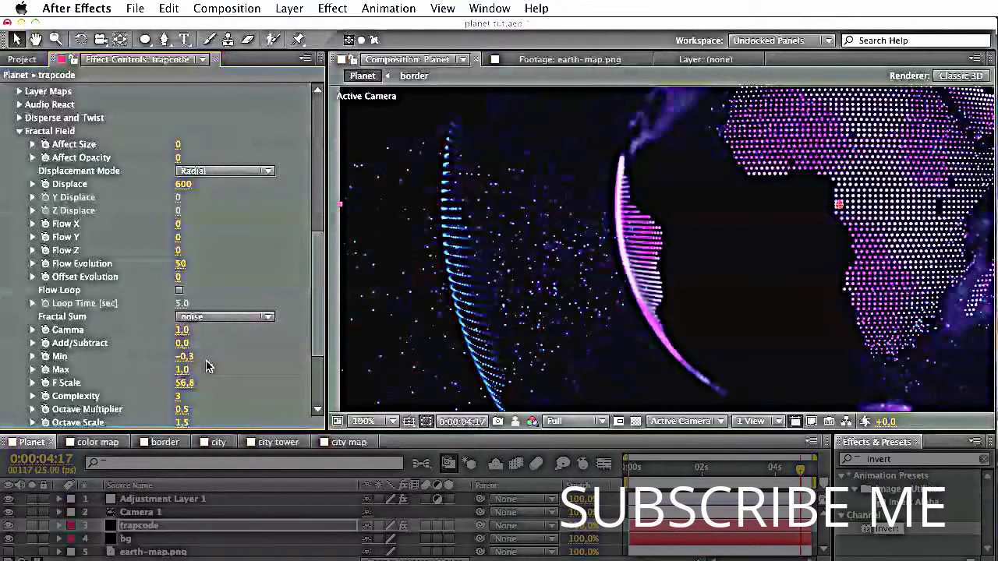
# Increase the Base Form Size X, Y and Z to 1300
pyautogui.scroll(10, 231, 333)
pyautogui.click(186, 150)
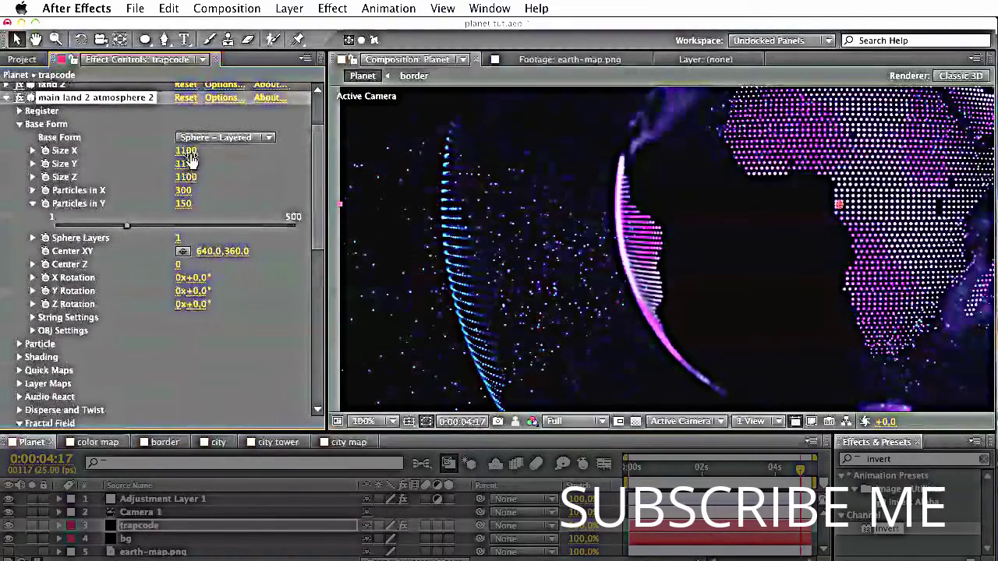
pyautogui.write('130')
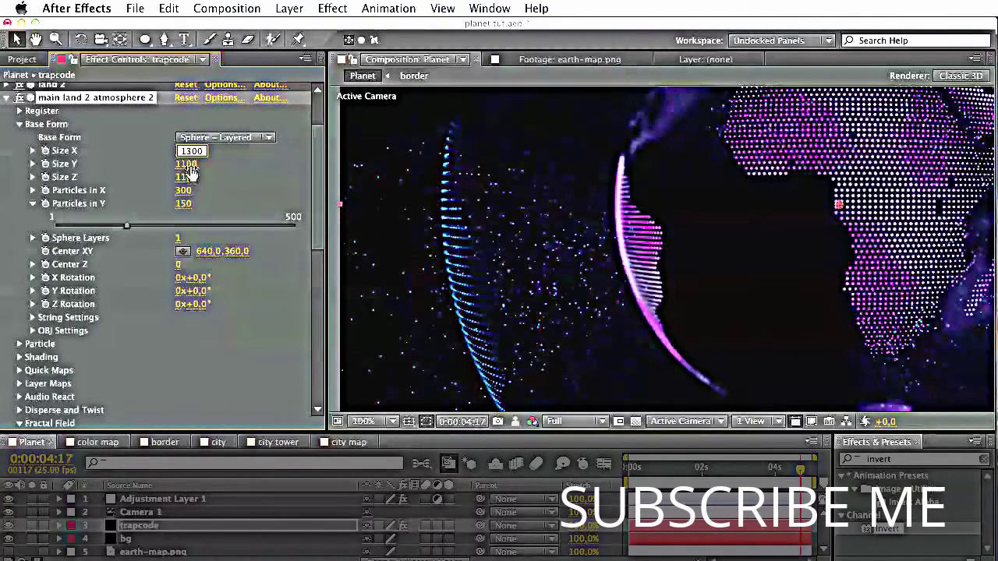
pyautogui.press('Return')
pyautogui.click(187, 164)
pyautogui.write('130')
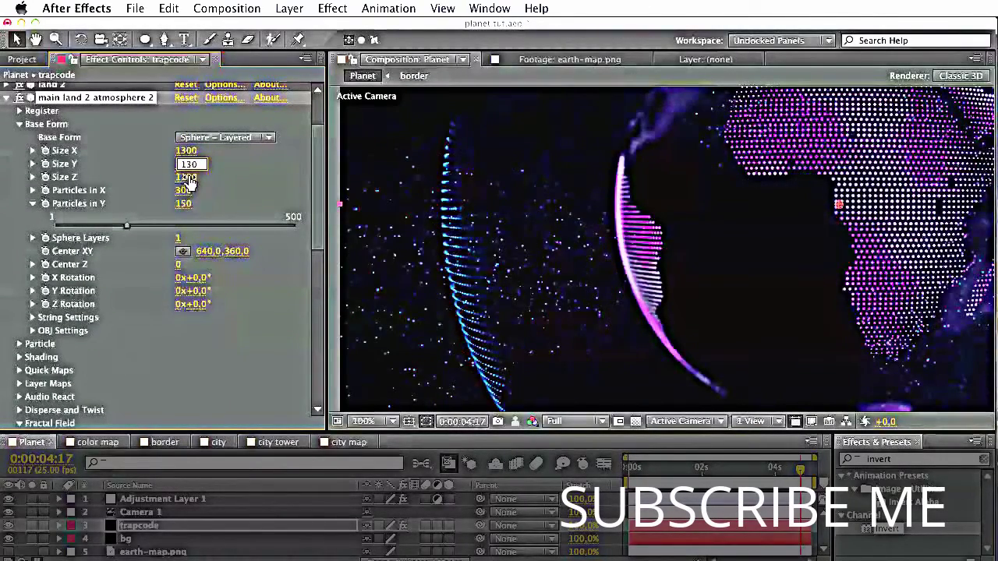
pyautogui.press('Return')
pyautogui.click(187, 177)
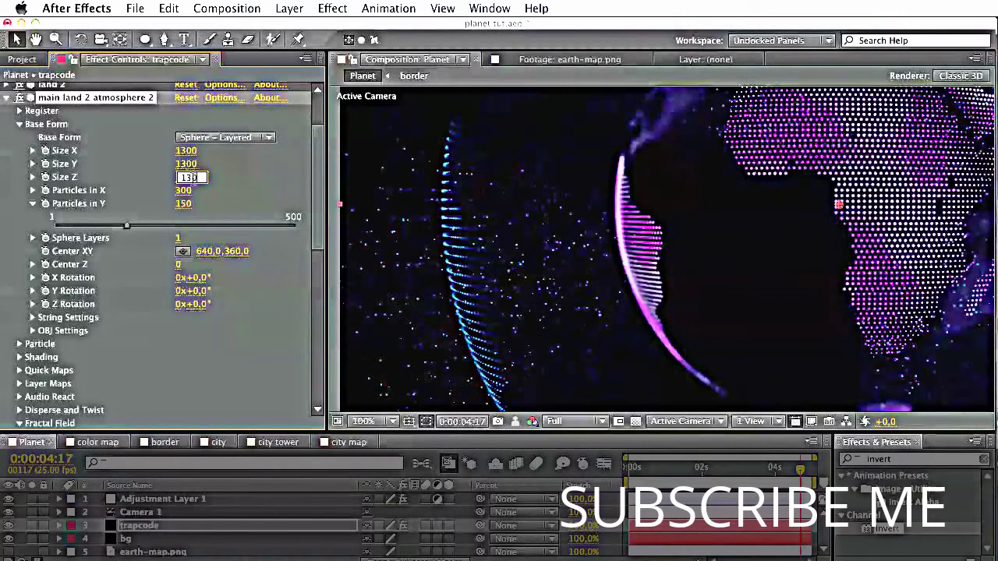
pyautogui.press('Return')
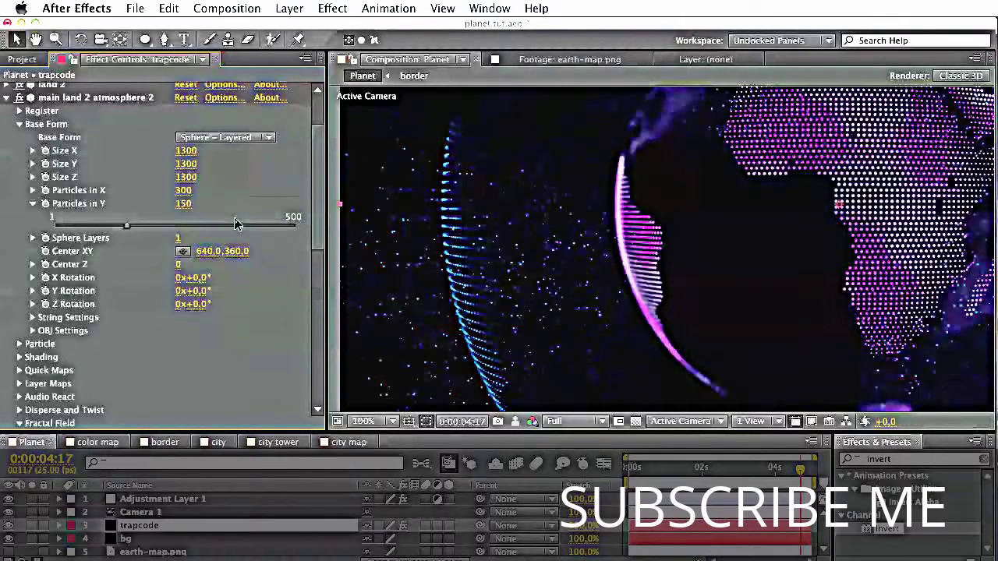
pyautogui.scroll(5, 311, 195)
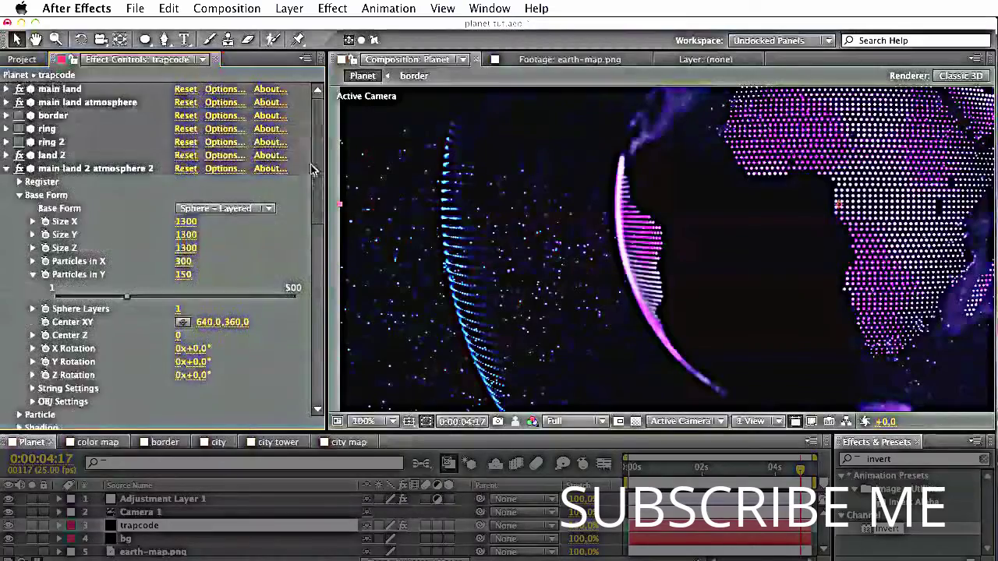
pyautogui.click(7, 169)
# Enable the border through city 2 Form effects and save the project
pyautogui.moveTo(19, 116); pyautogui.dragTo(19, 221)
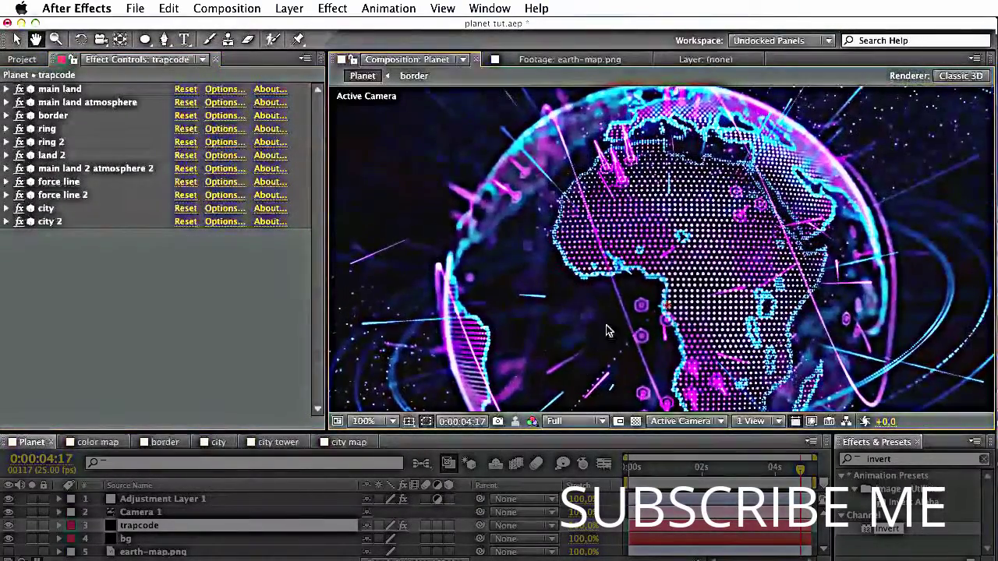
pyautogui.hotkey('ctrl', 's')
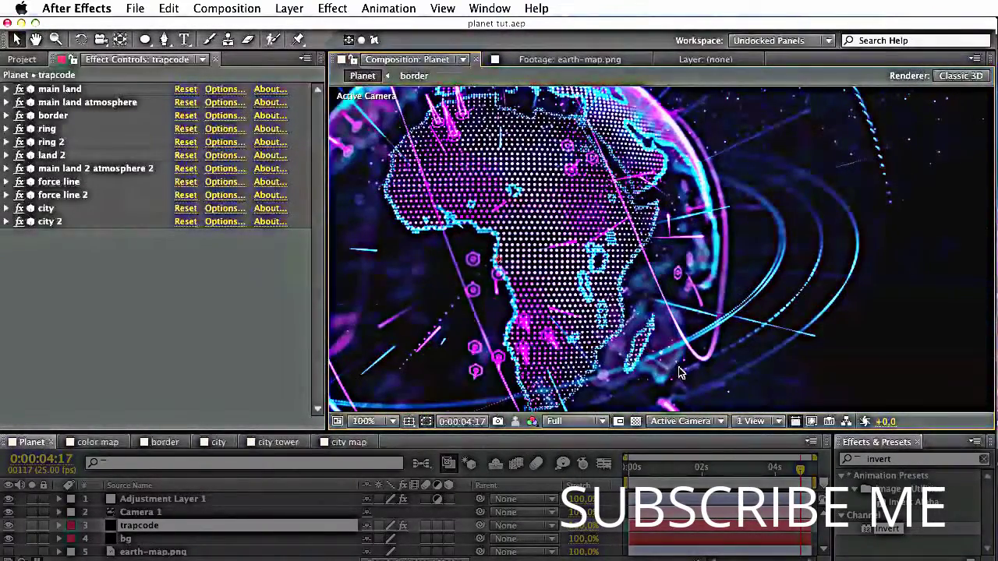
pyautogui.press('h')
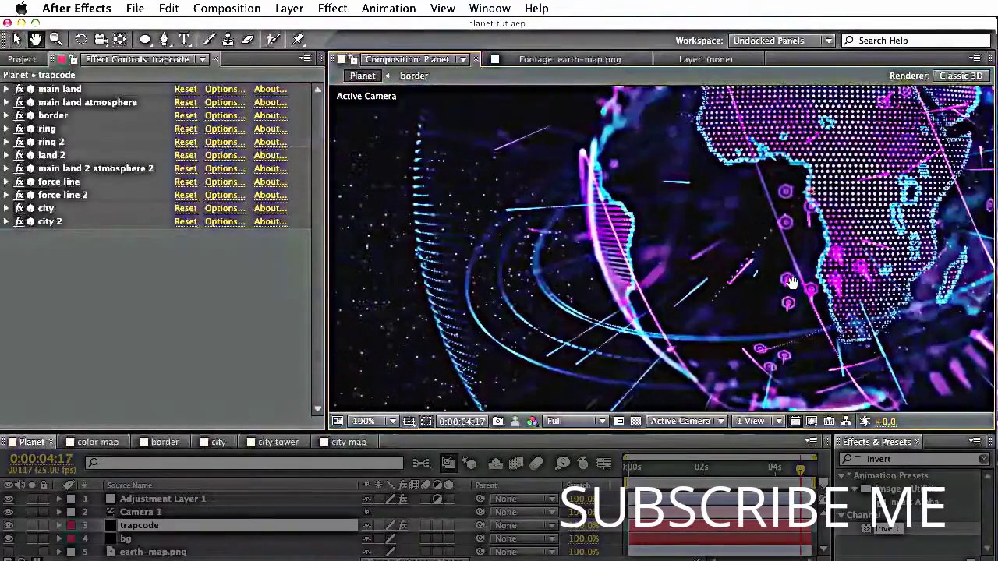
pyautogui.press('v')
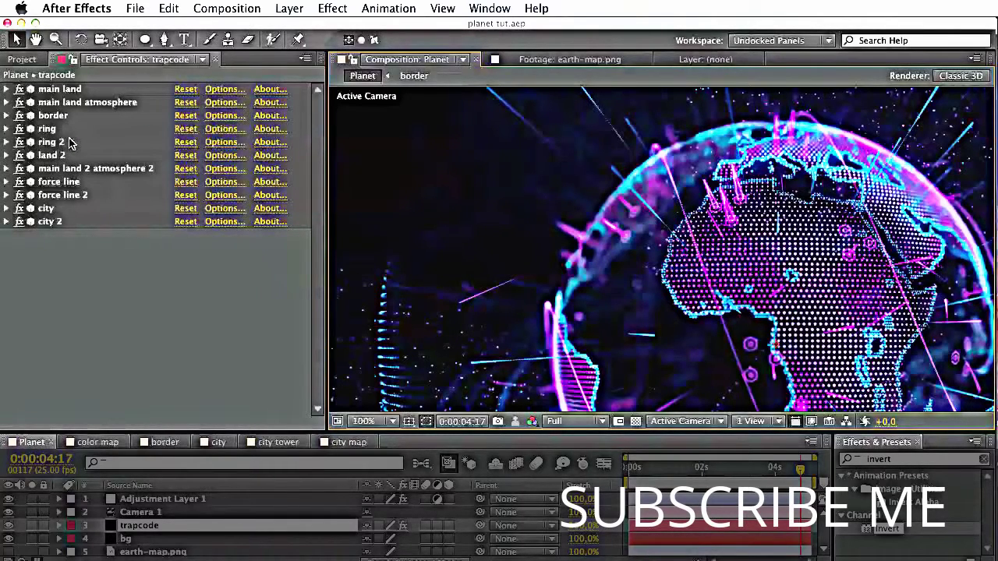
# Select the ring, border, main land atmosphere and city 2 effects in turn
pyautogui.click(56, 142)
pyautogui.click(48, 128)
pyautogui.click(54, 117)
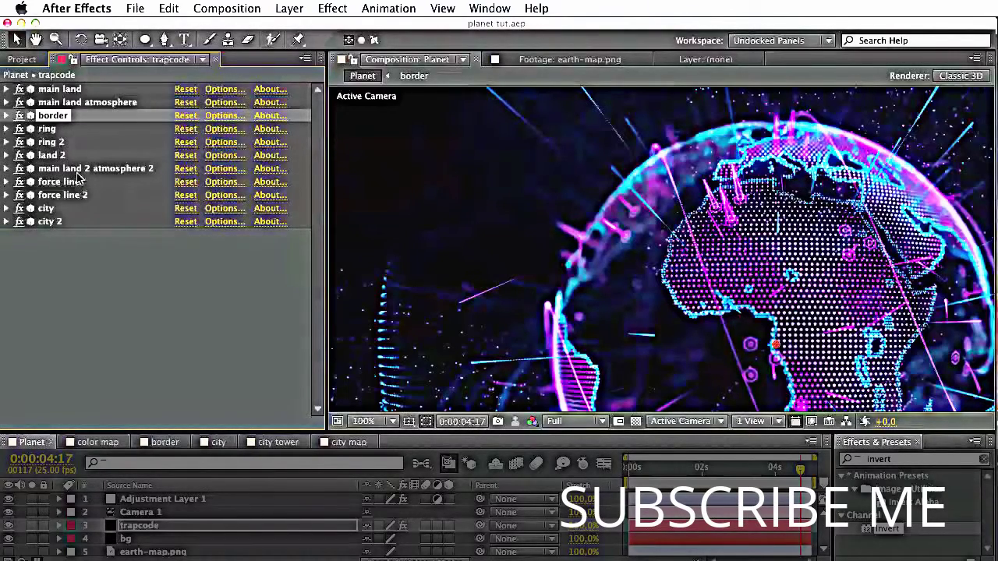
pyautogui.click(54, 104)
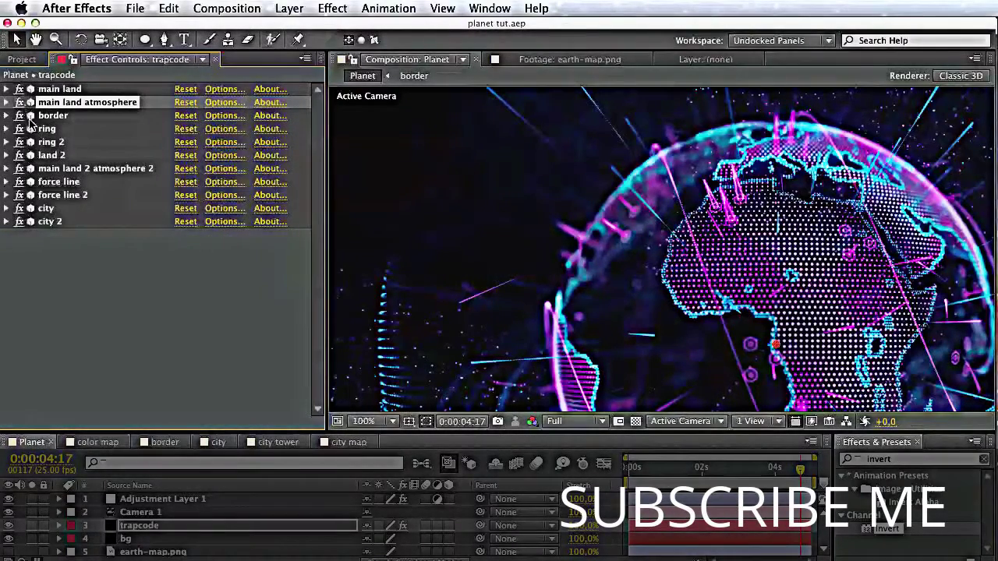
pyautogui.click(52, 222)
# Duplicate the city effect and rename the copy 'village'
pyautogui.click(168, 8)
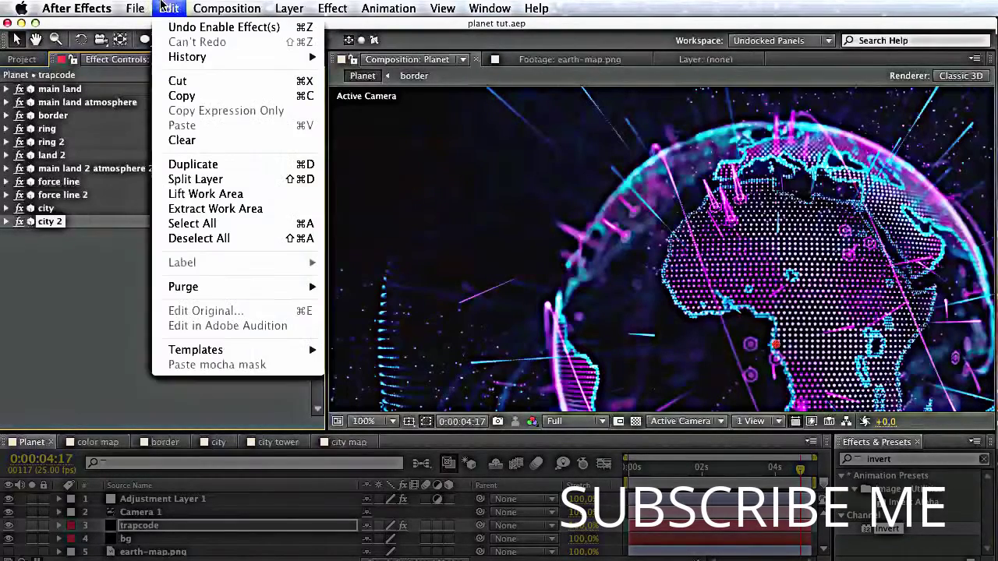
pyautogui.click(68, 196)
pyautogui.click(60, 204)
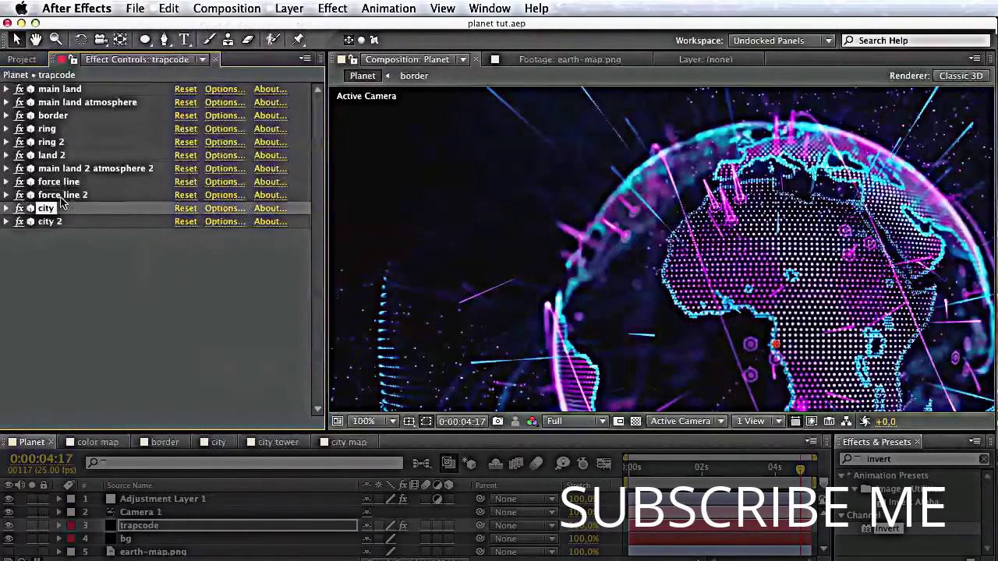
pyautogui.click(168, 7)
pyautogui.click(203, 162)
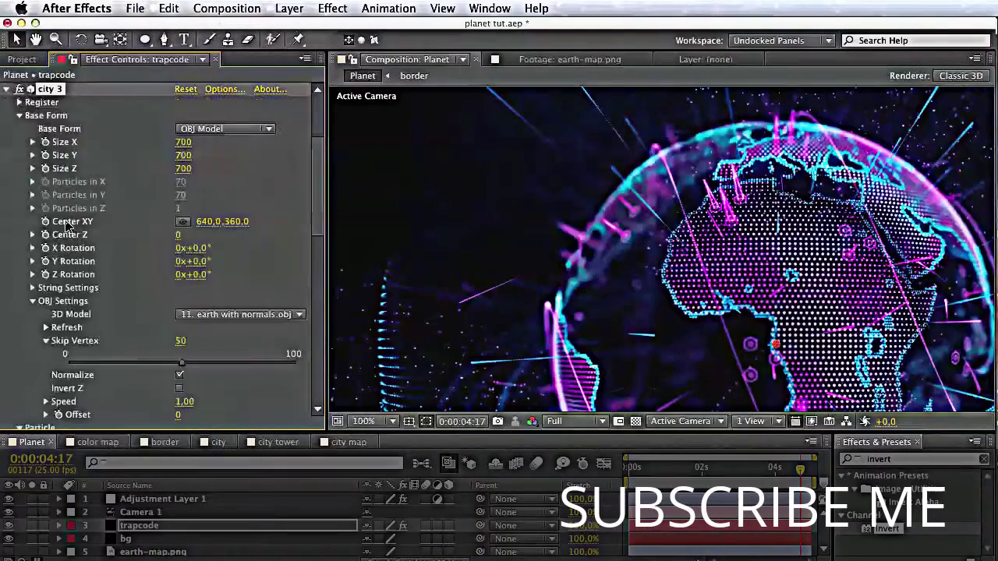
pyautogui.press('Return')
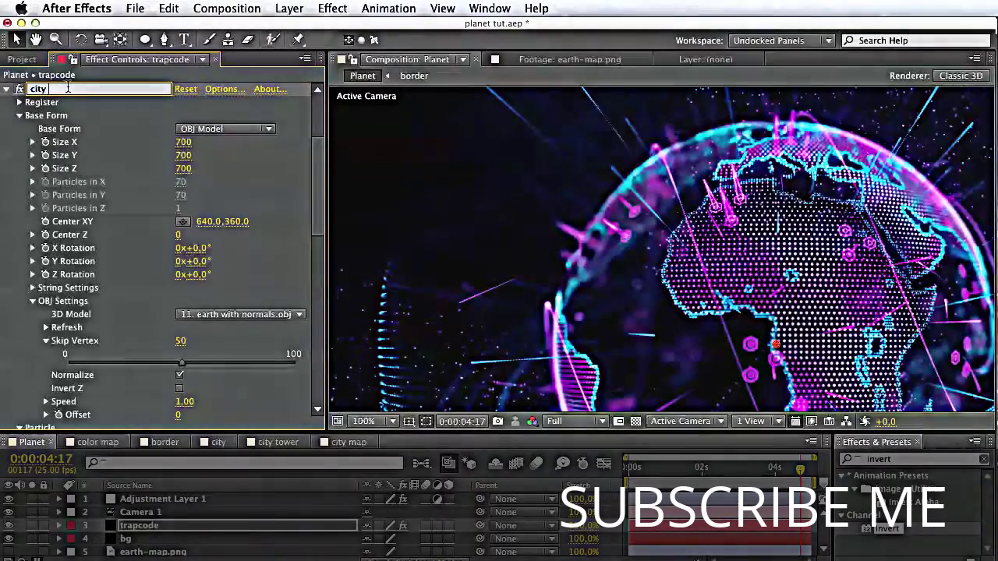
pyautogui.write('c')
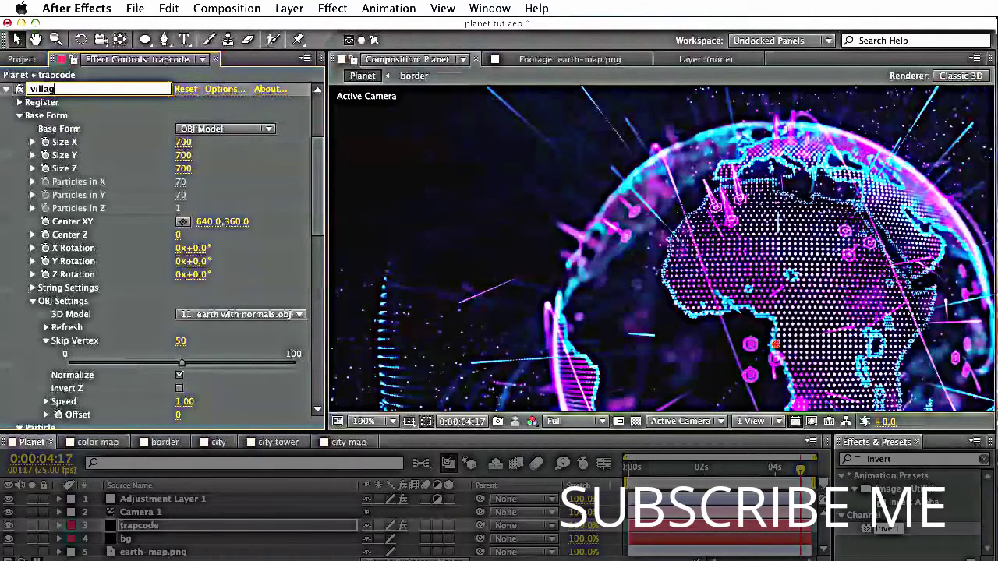
pyautogui.press('Return')
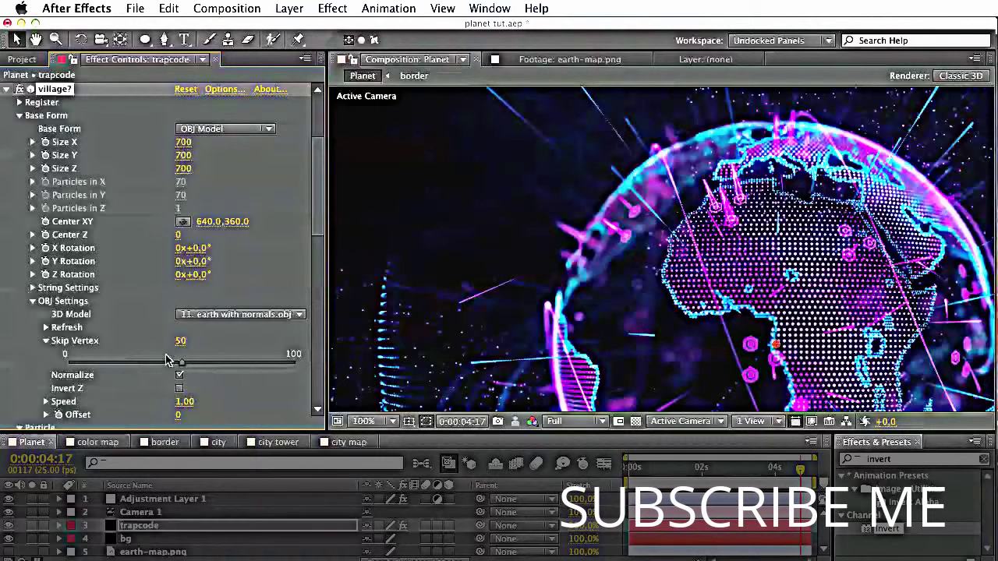
# Lower the village copy's Skip Vertex to 0 and set its particle Size to 5
pyautogui.moveTo(134, 366); pyautogui.dragTo(107, 364)
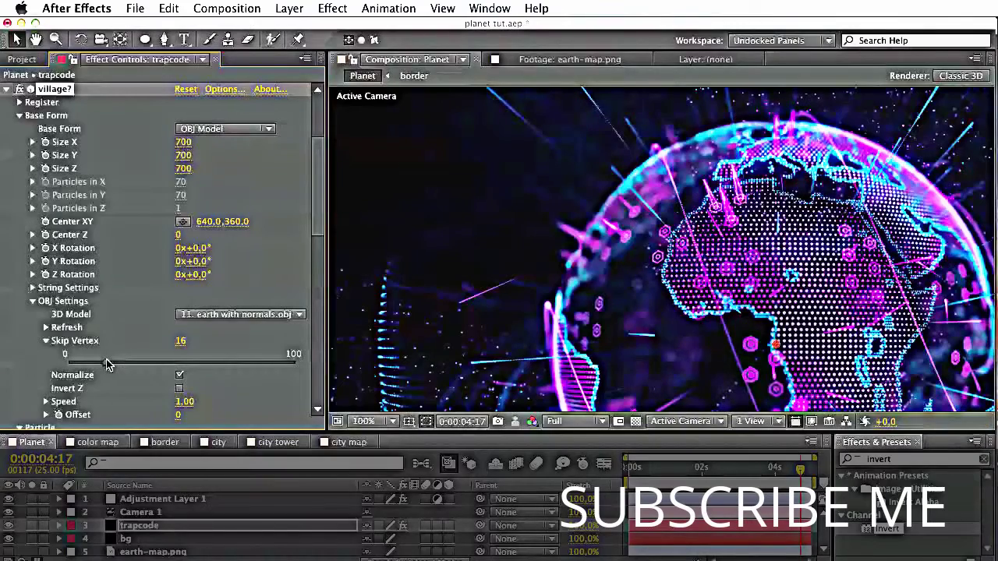
pyautogui.moveTo(106, 367); pyautogui.dragTo(87, 367)
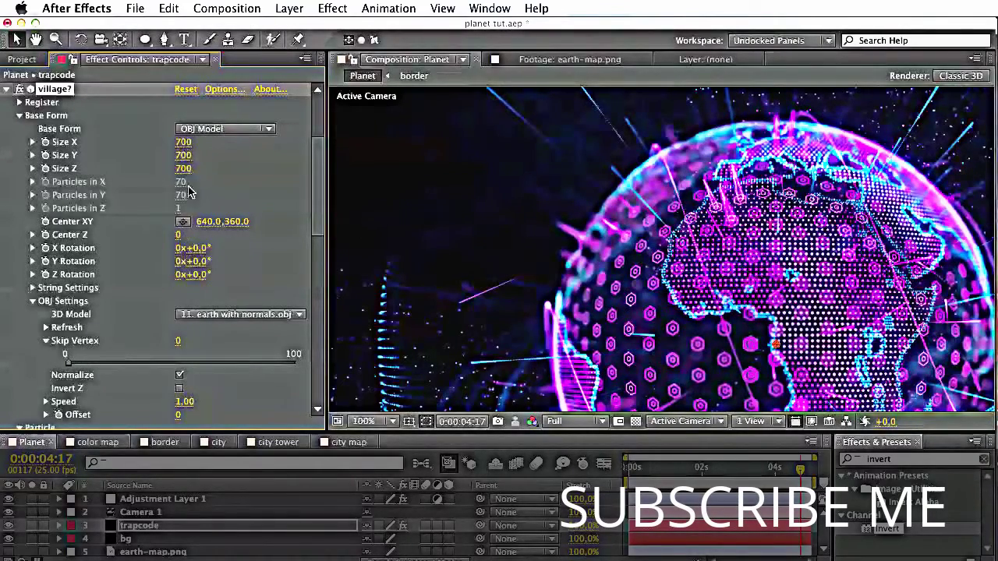
pyautogui.scroll(-1, 265, 266)
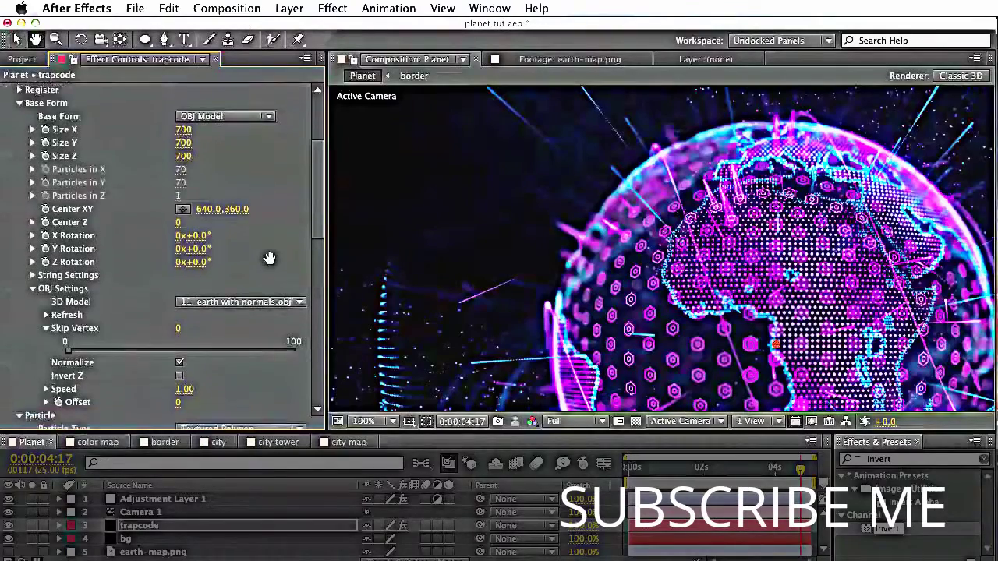
pyautogui.scroll(-5, 273, 219)
pyautogui.scroll(-4, 279, 190)
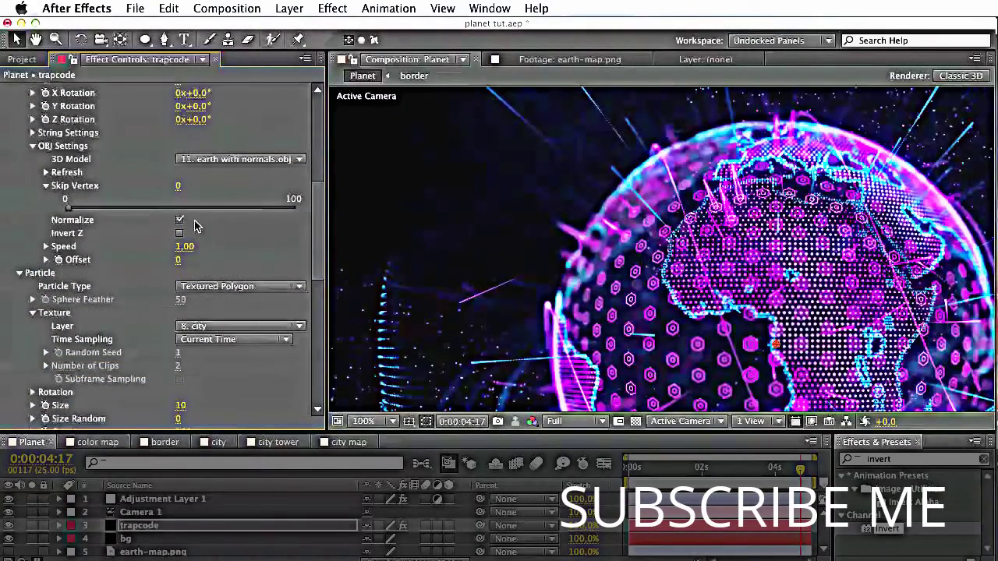
pyautogui.scroll(-5, 162, 222)
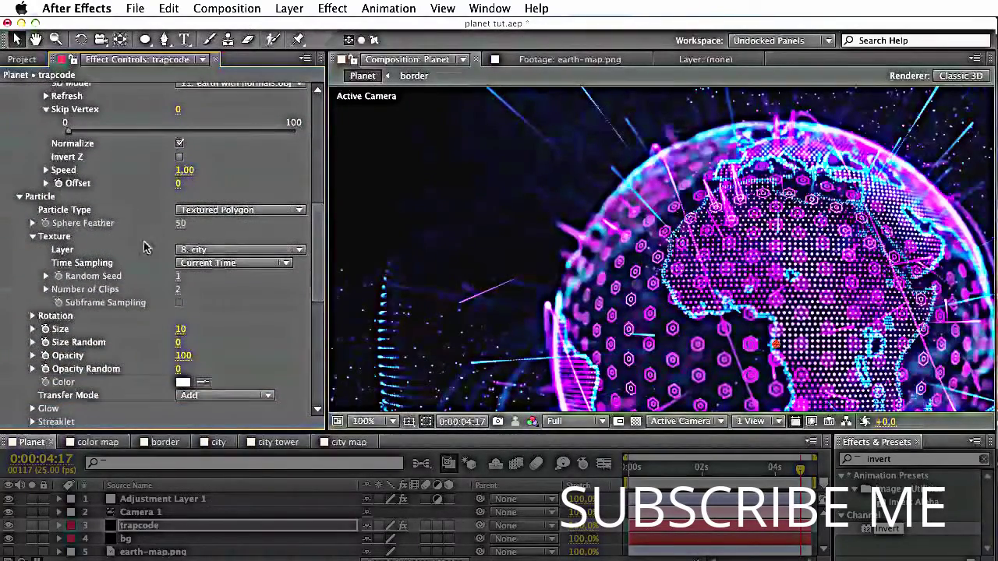
pyautogui.click(181, 330)
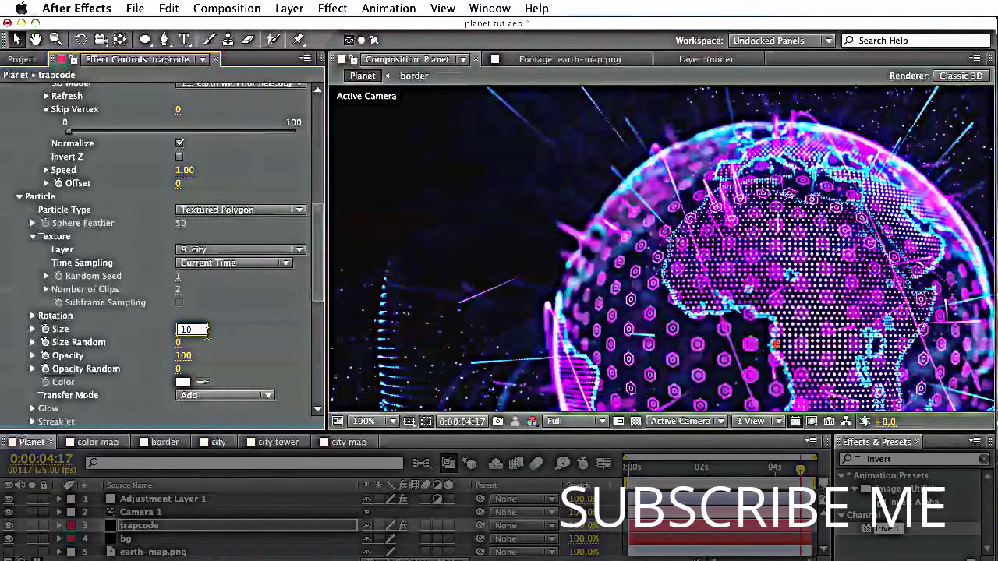
pyautogui.write('5')
pyautogui.press('Return')
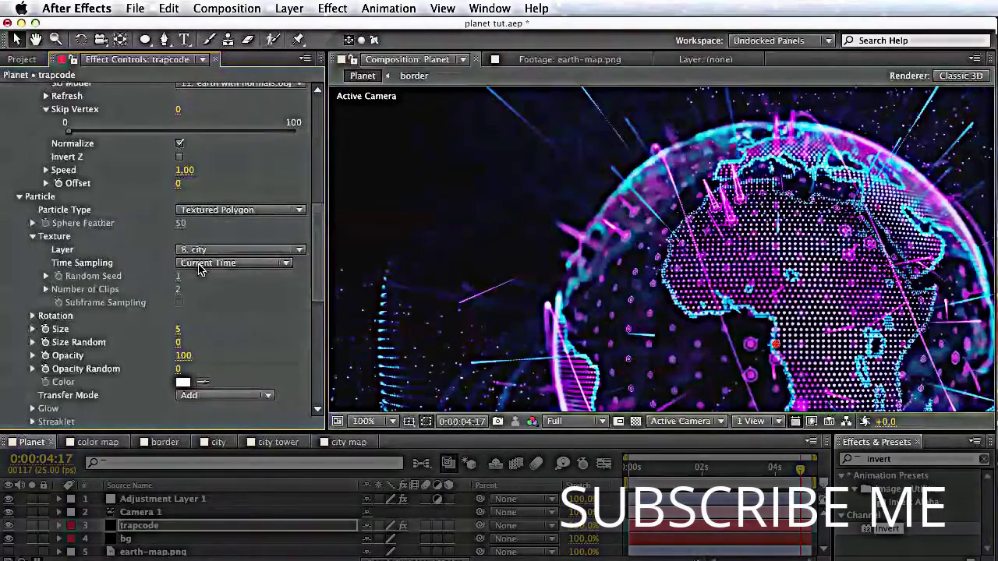
# Switch the village particles to Textured Polygon Colorize with a light blue colour
pyautogui.click(200, 268)
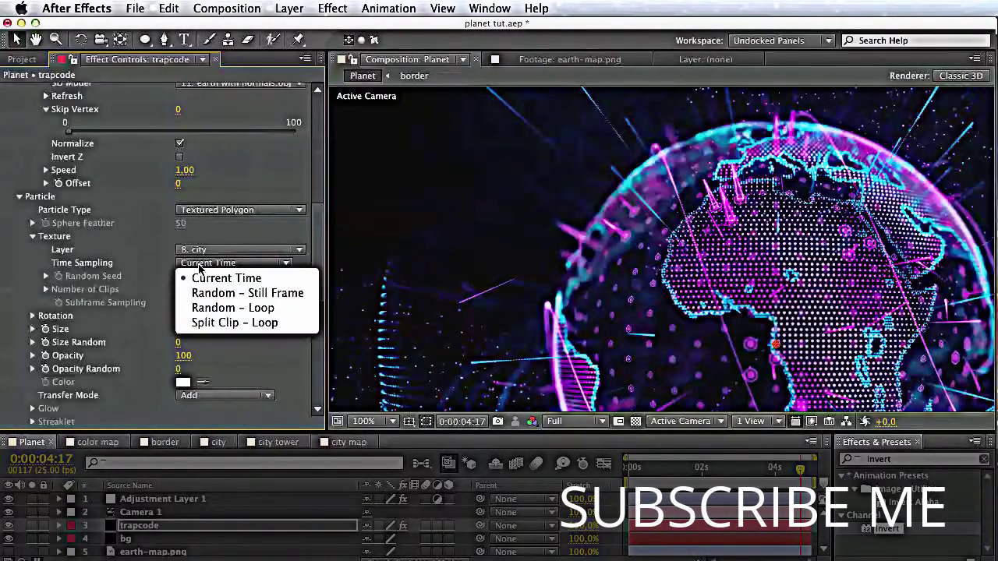
pyautogui.click(123, 273)
pyautogui.click(187, 210)
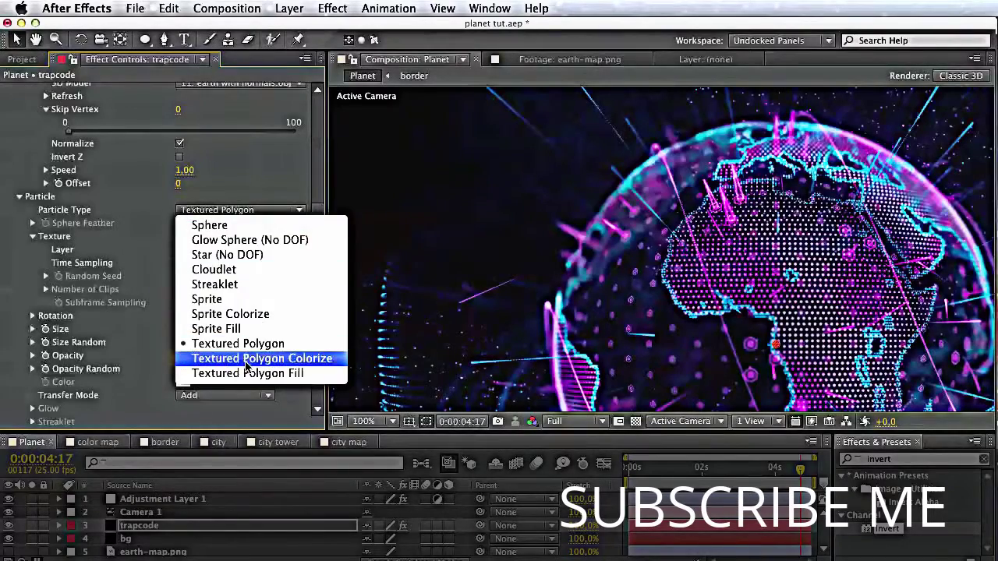
pyautogui.click(246, 360)
pyautogui.click(183, 382)
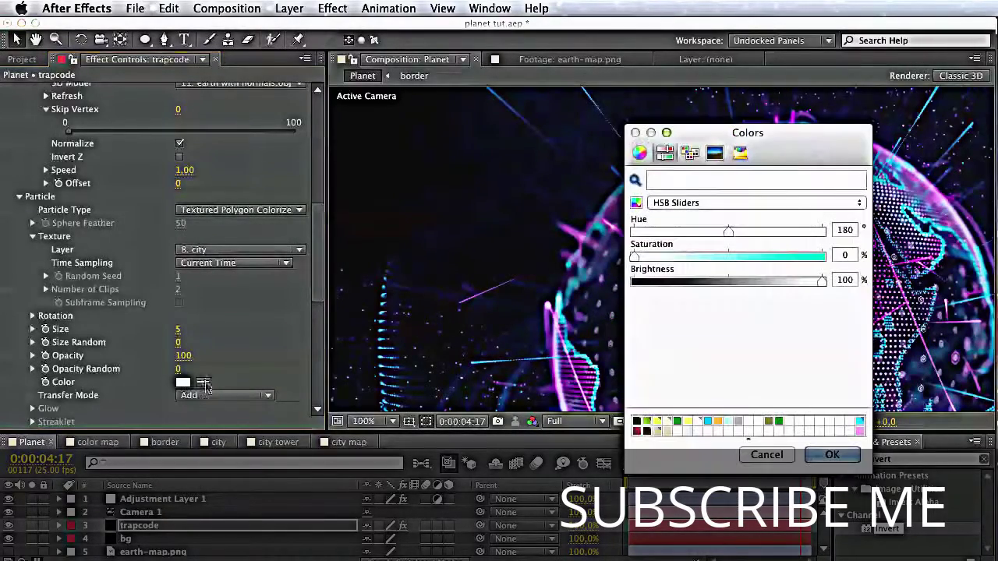
pyautogui.click(859, 422)
pyautogui.click(842, 456)
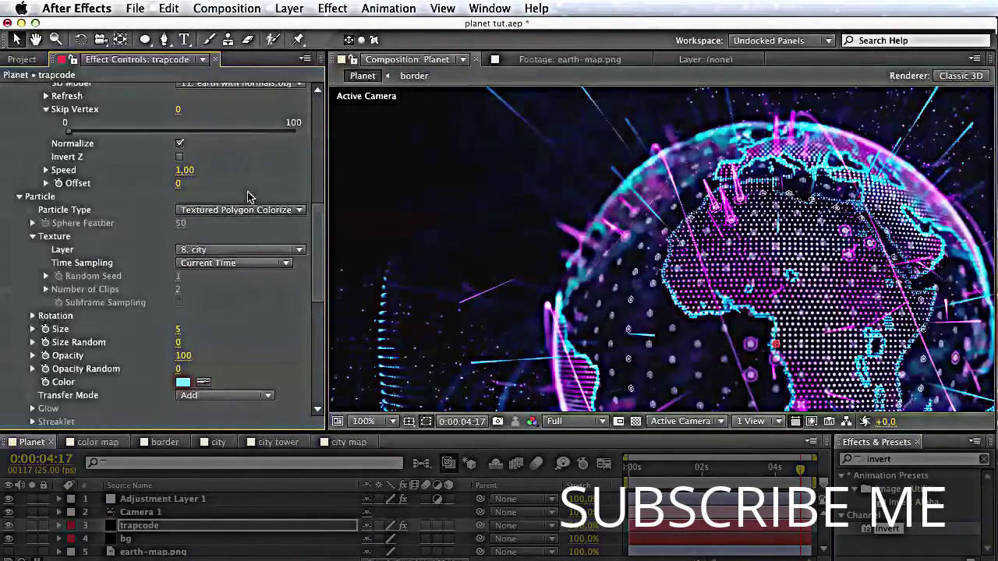
# Use earth-map.png as the particle Size layer map with Invert Map on
pyautogui.scroll(-10, 318, 296)
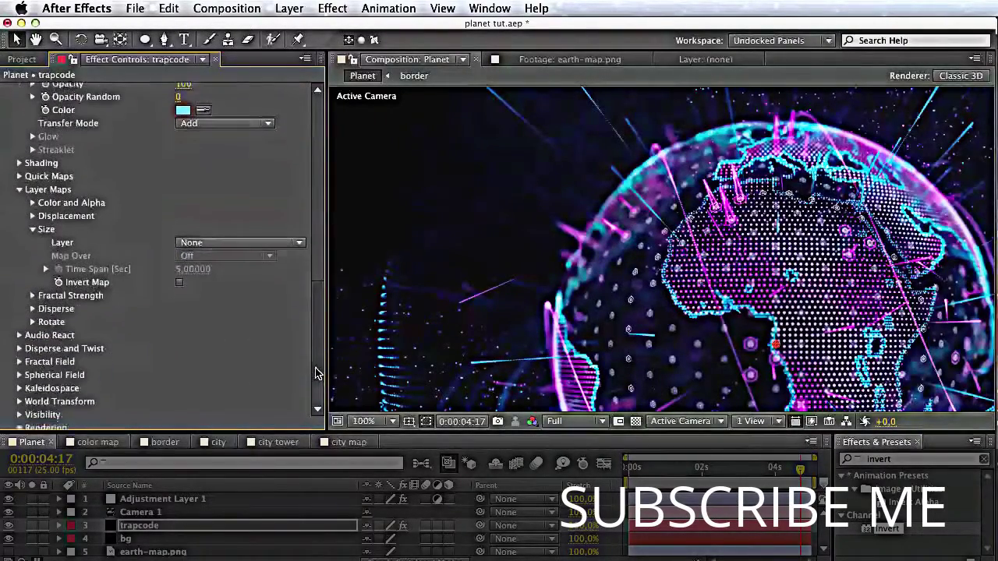
pyautogui.click(194, 230)
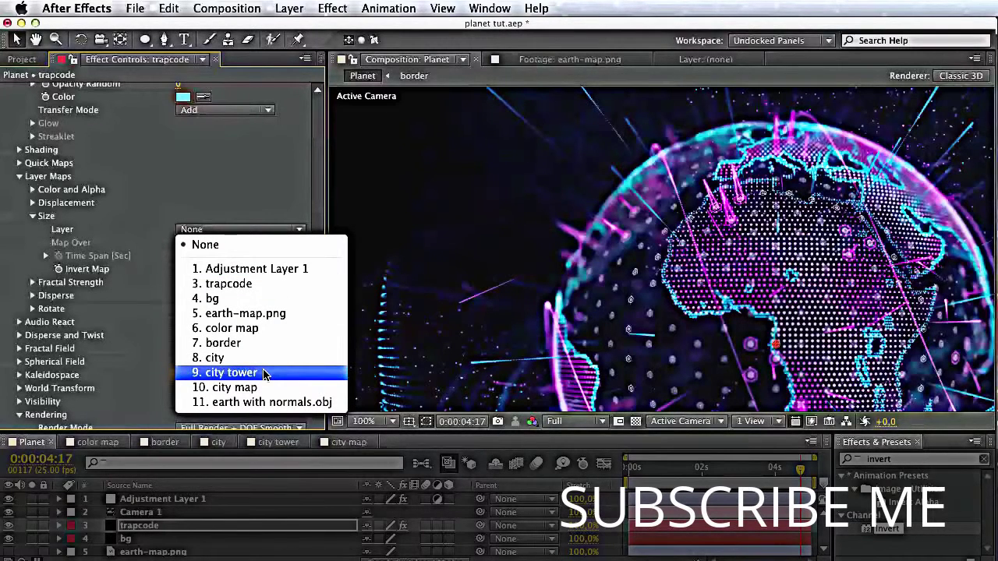
pyautogui.click(260, 313)
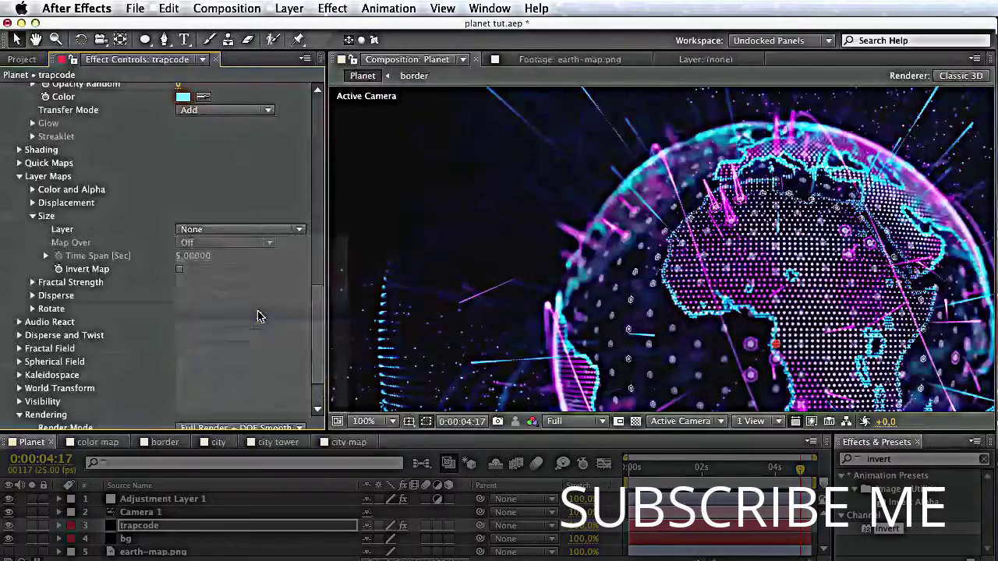
pyautogui.click(180, 270)
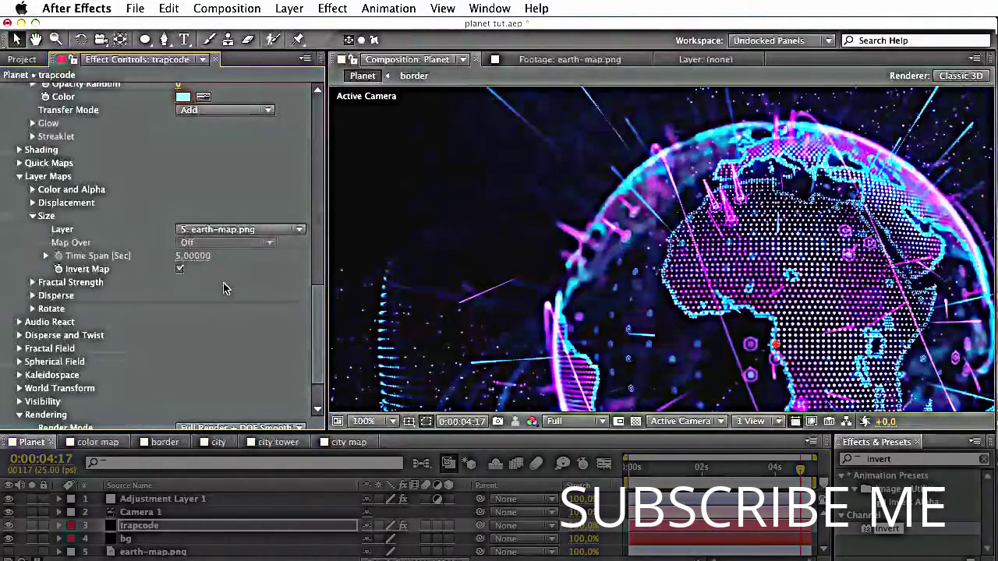
# Pan across the globe in the Composition viewer and save the project
pyautogui.press('space')
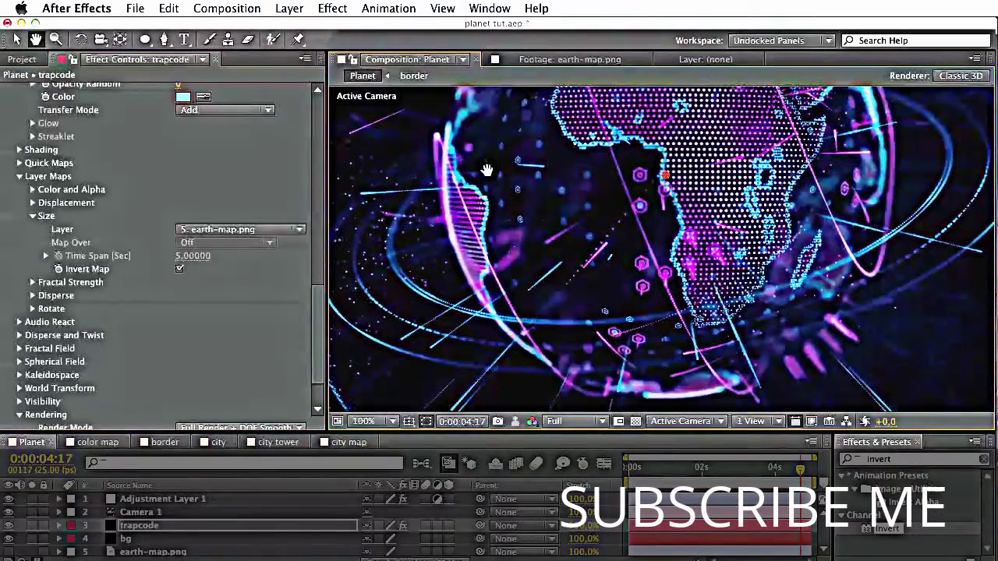
pyautogui.moveTo(460, 229); pyautogui.dragTo(511, 269)
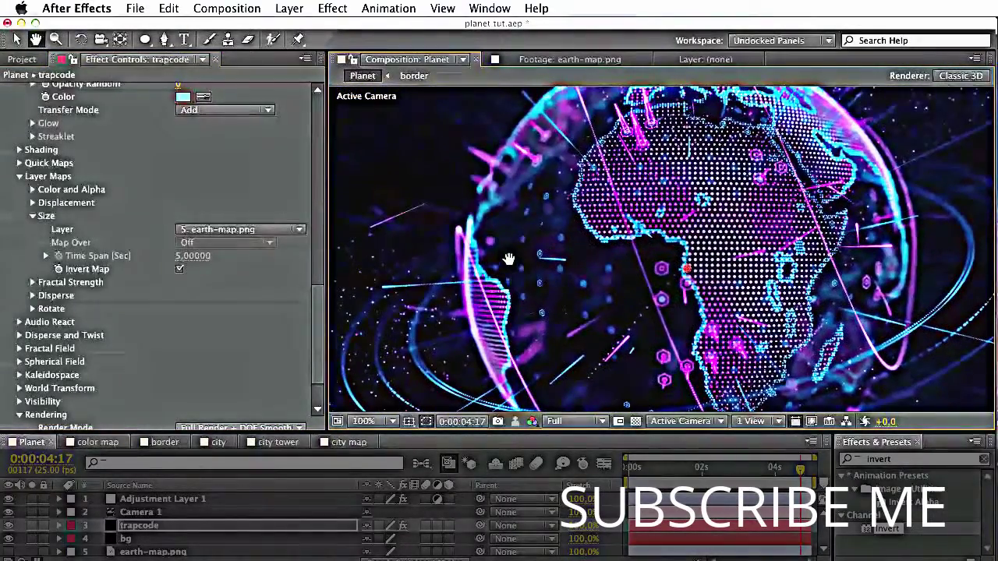
pyautogui.hotkey('ctrl', 's')
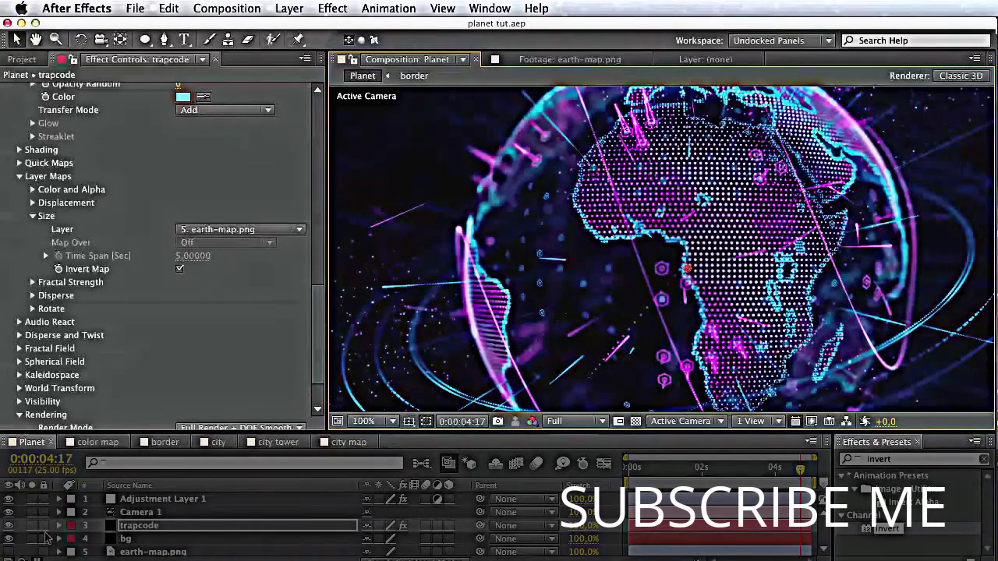
# Hide the trapcode layer and create a new solid layer named plexus
pyautogui.click(9, 525)
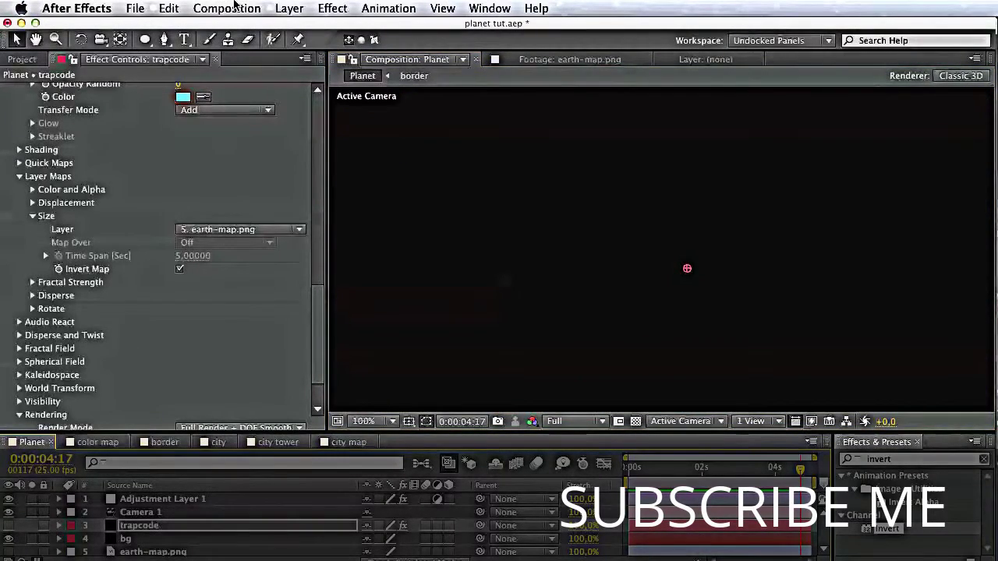
pyautogui.click(288, 8)
pyautogui.moveTo(300, 27)
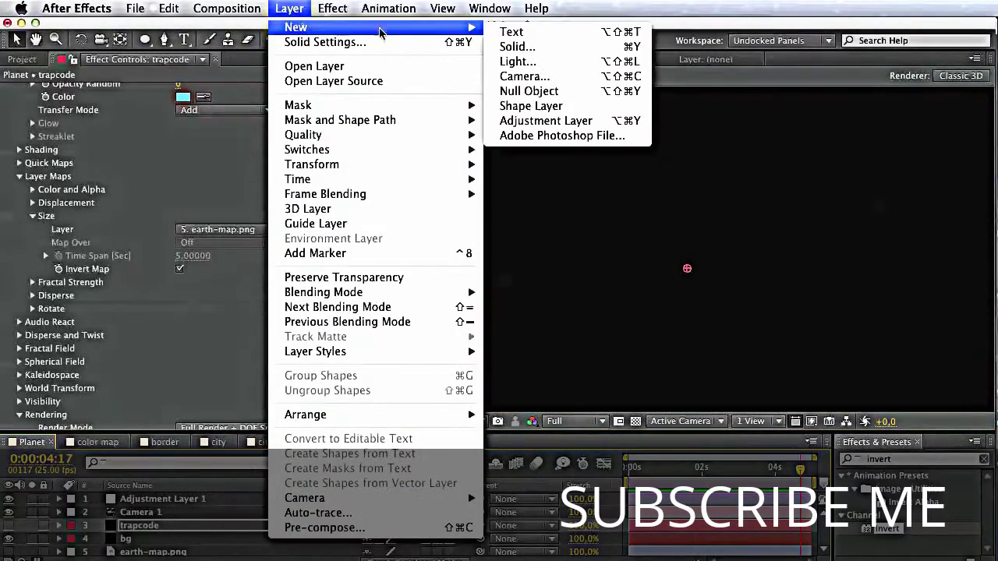
pyautogui.click(560, 48)
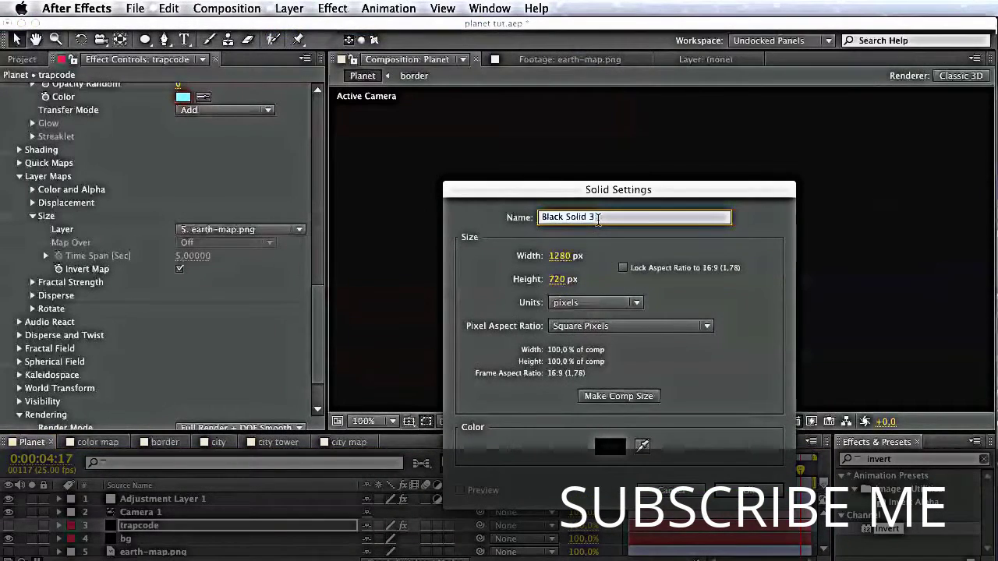
pyautogui.write('plexus')
pyautogui.press('Return')
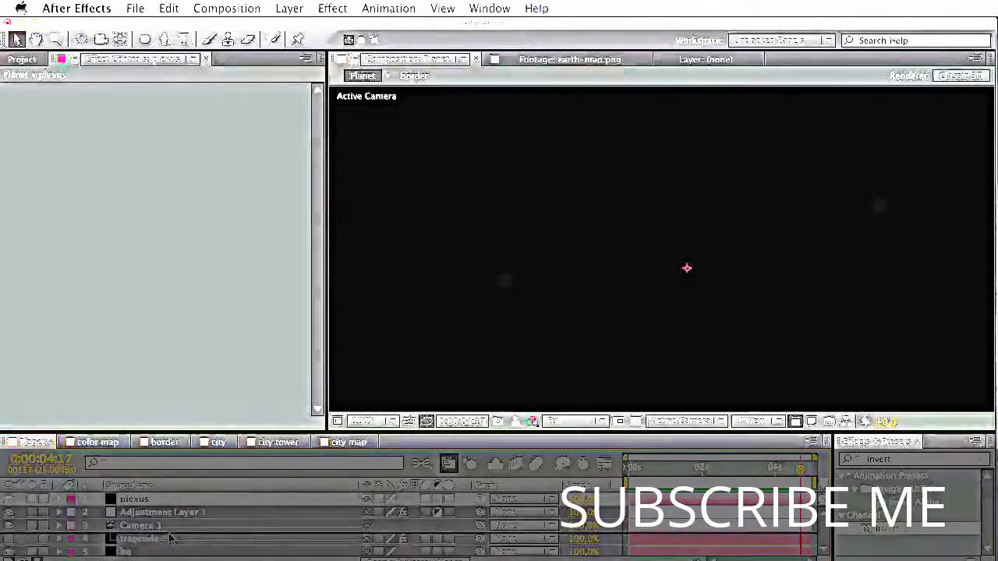
# Move the plexus solid below Camera 1 and apply the Plexus effect to it
pyautogui.moveTo(164, 503); pyautogui.dragTo(140, 533)
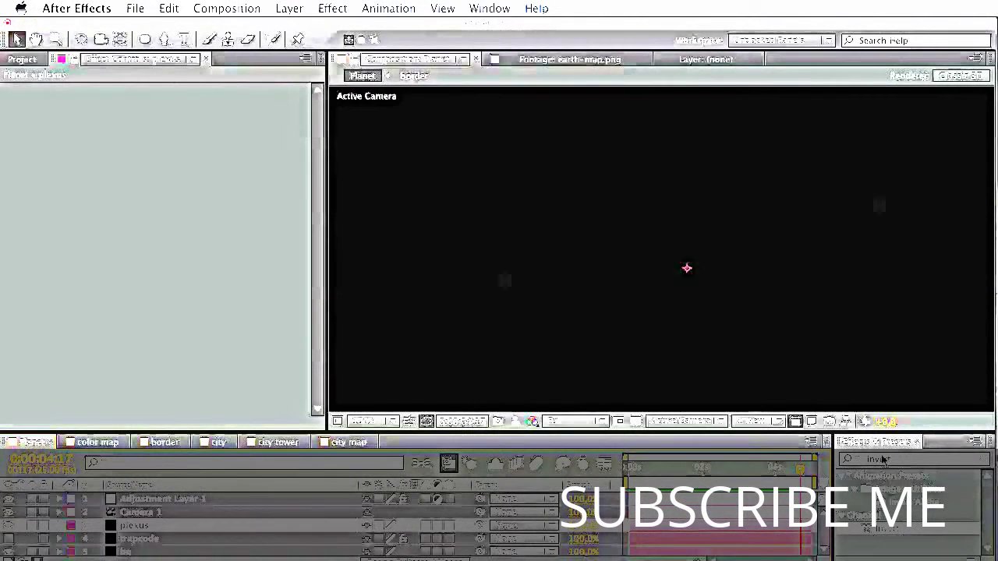
pyautogui.write('plexus')
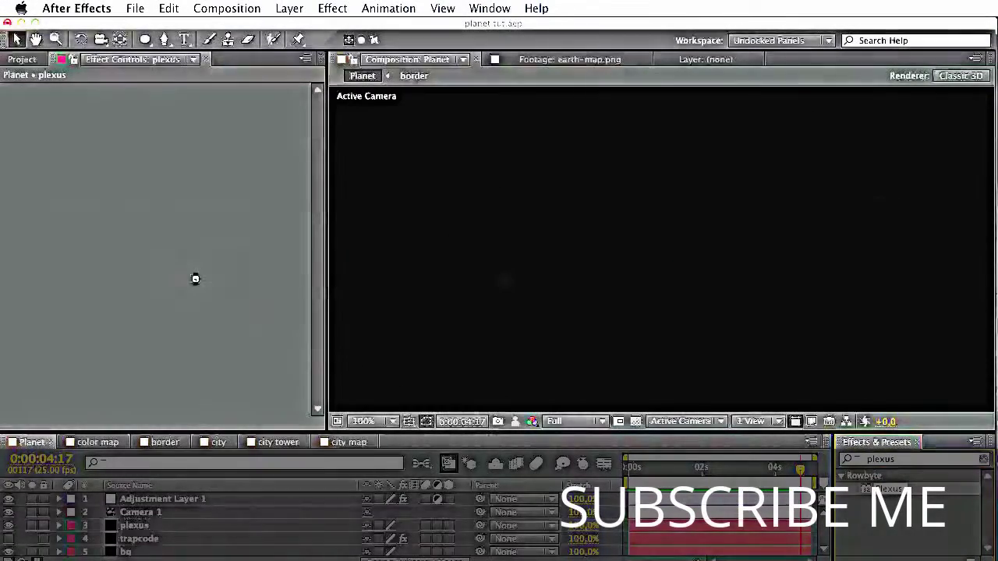
pyautogui.moveTo(887, 489); pyautogui.dragTo(192, 280)
# Add a Plexus OBJ object that loads earth with normals.obj from the tex folder
pyautogui.click(199, 115)
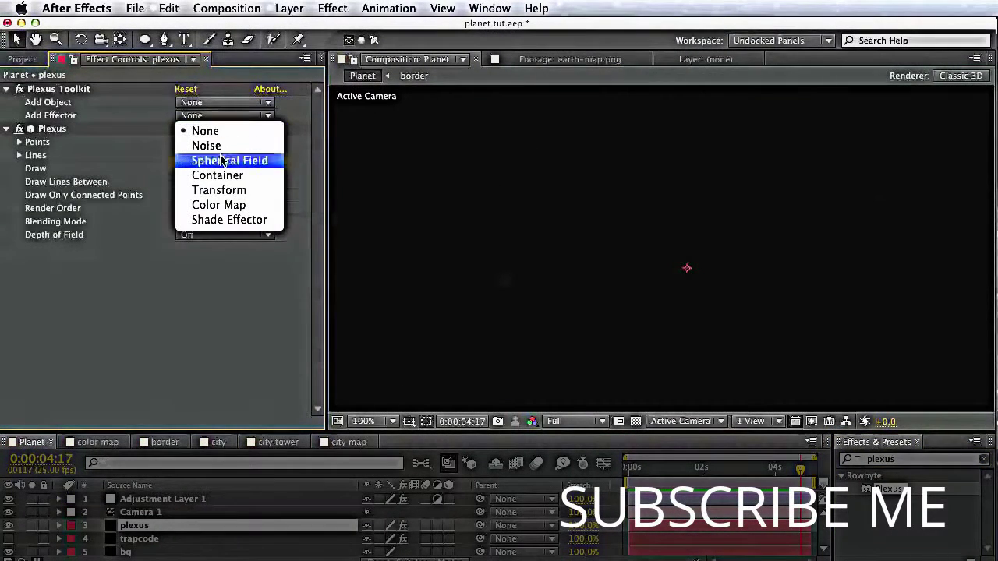
pyautogui.click(145, 195)
pyautogui.click(209, 104)
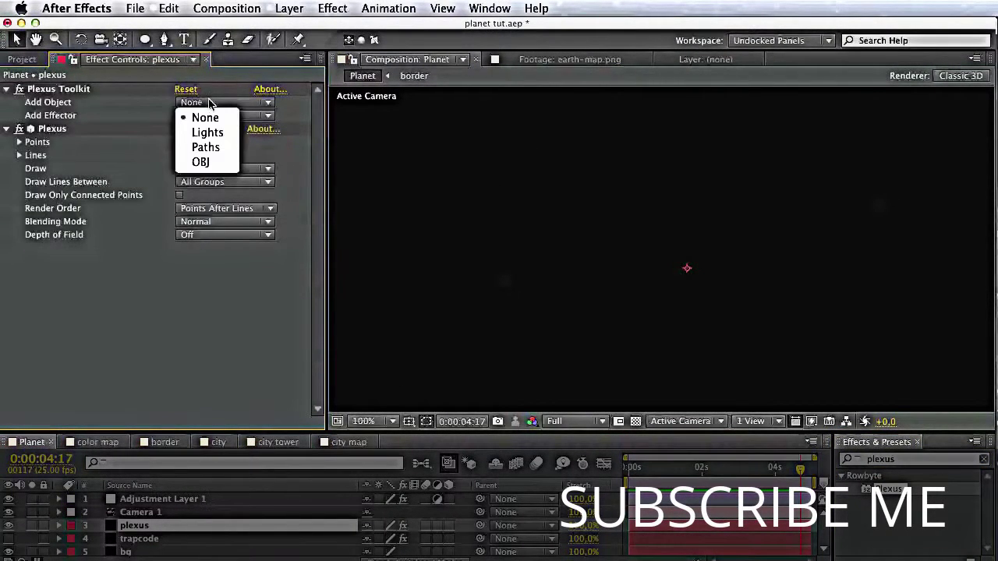
pyautogui.click(201, 161)
pyautogui.click(221, 131)
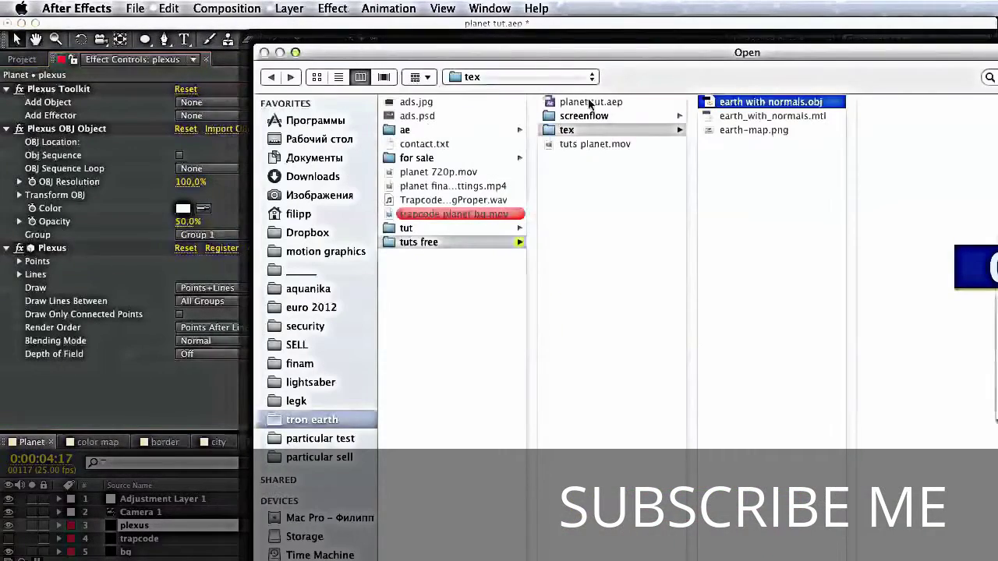
pyautogui.moveTo(170, 47); pyautogui.dragTo(134, 46)
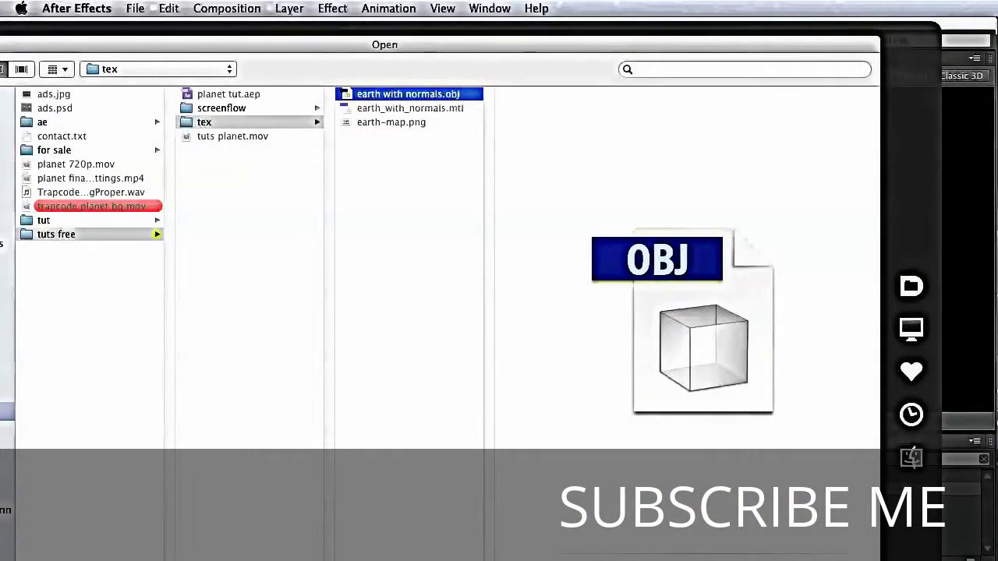
pyautogui.press('Return')
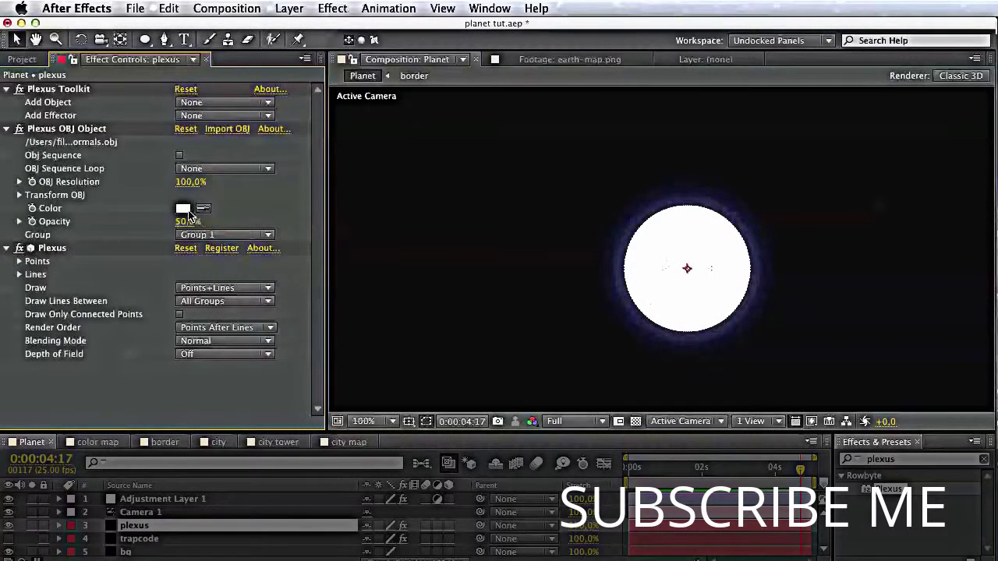
pyautogui.click(224, 115)
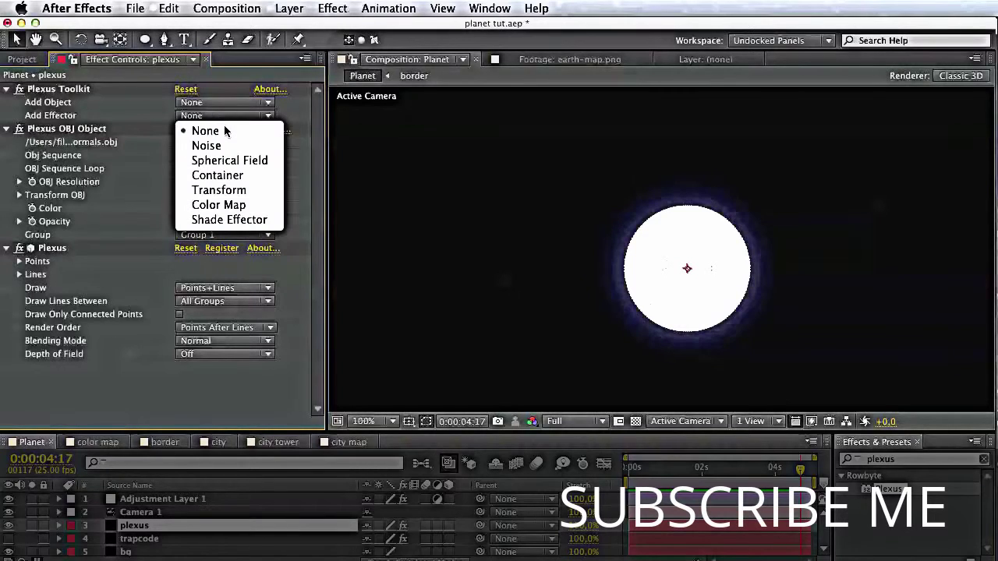
# Add a Plexus Transform effector with X Scale 380% and show the trapcode layer again
pyautogui.click(224, 191)
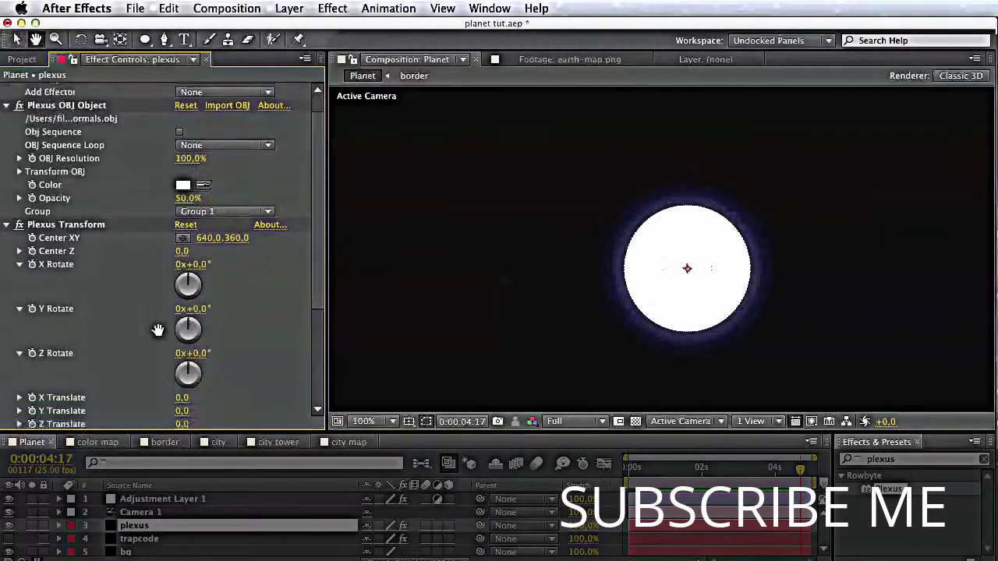
pyautogui.scroll(-5, 160, 336)
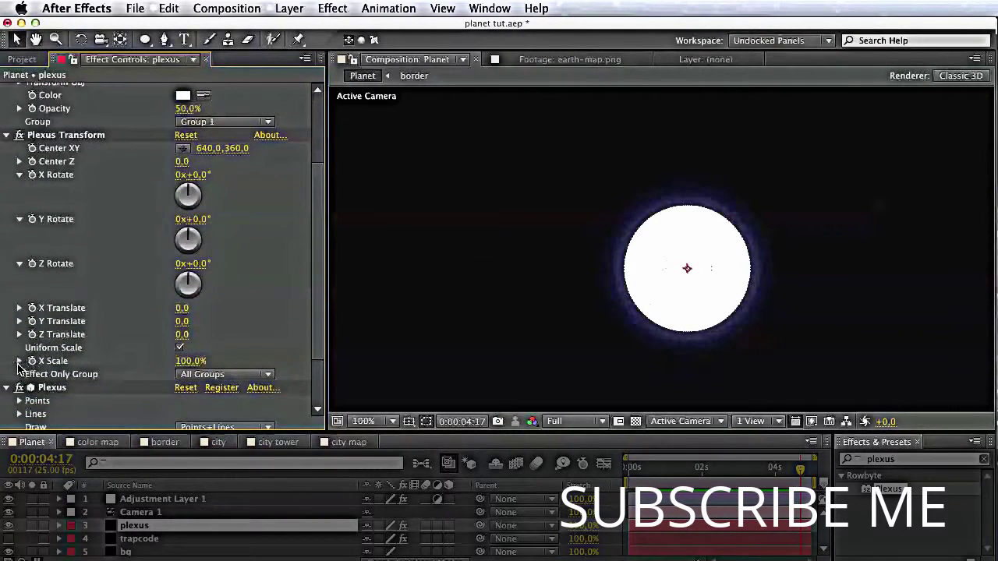
pyautogui.click(18, 362)
pyautogui.moveTo(180, 361); pyautogui.dragTo(371, 383)
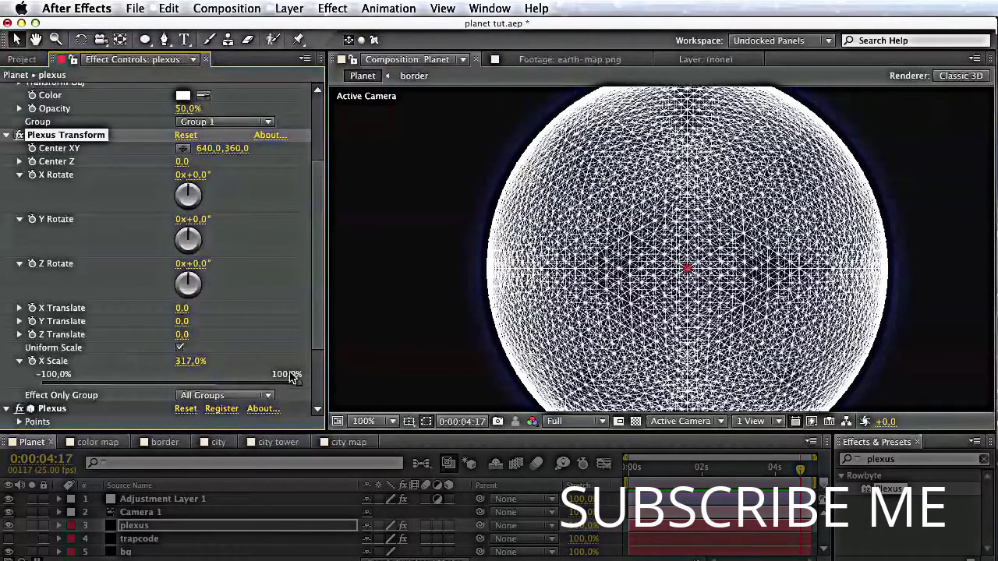
pyautogui.moveTo(189, 372); pyautogui.dragTo(374, 380)
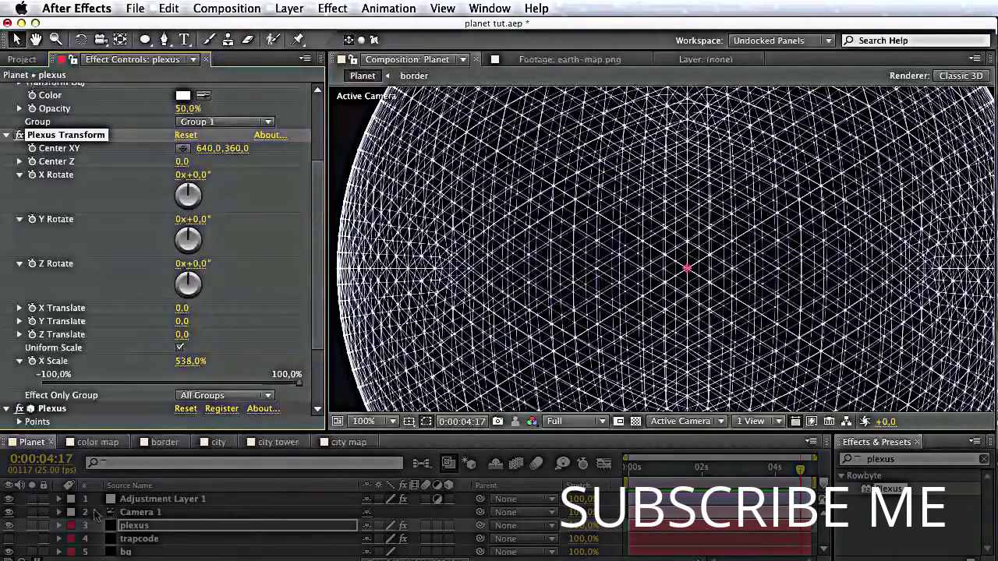
pyautogui.click(8, 538)
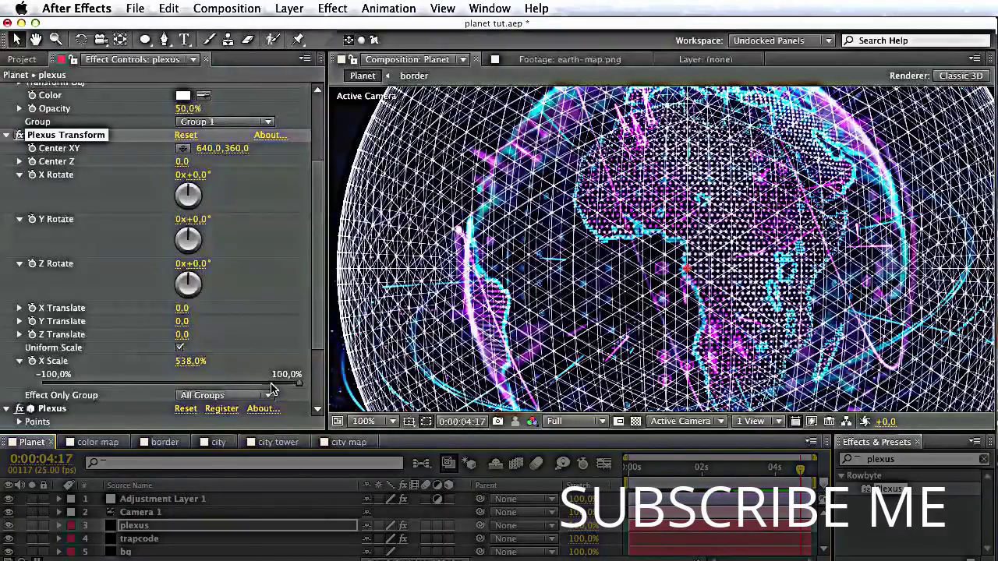
pyautogui.click(191, 363)
pyautogui.write('350')
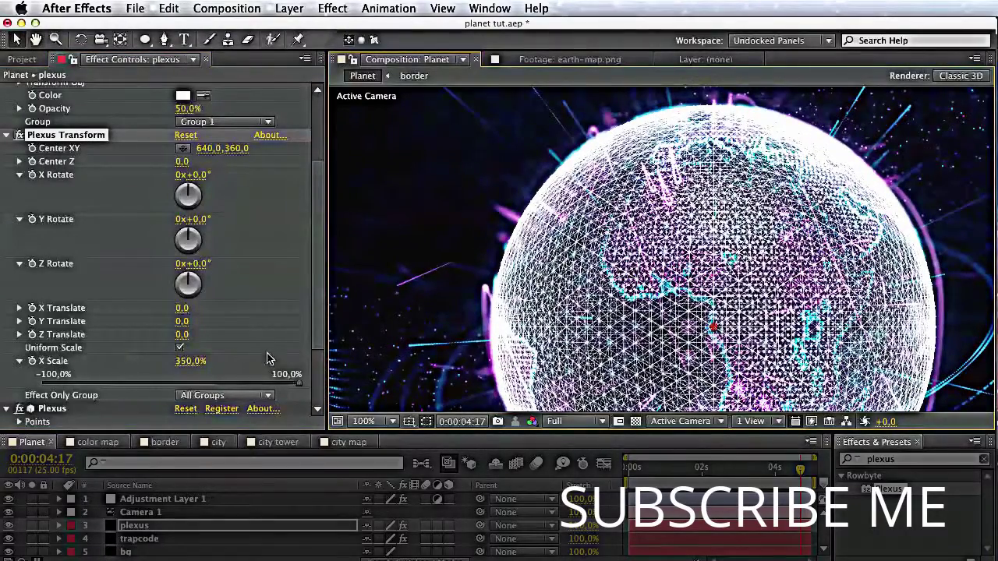
pyautogui.click(191, 361)
pyautogui.write('38')
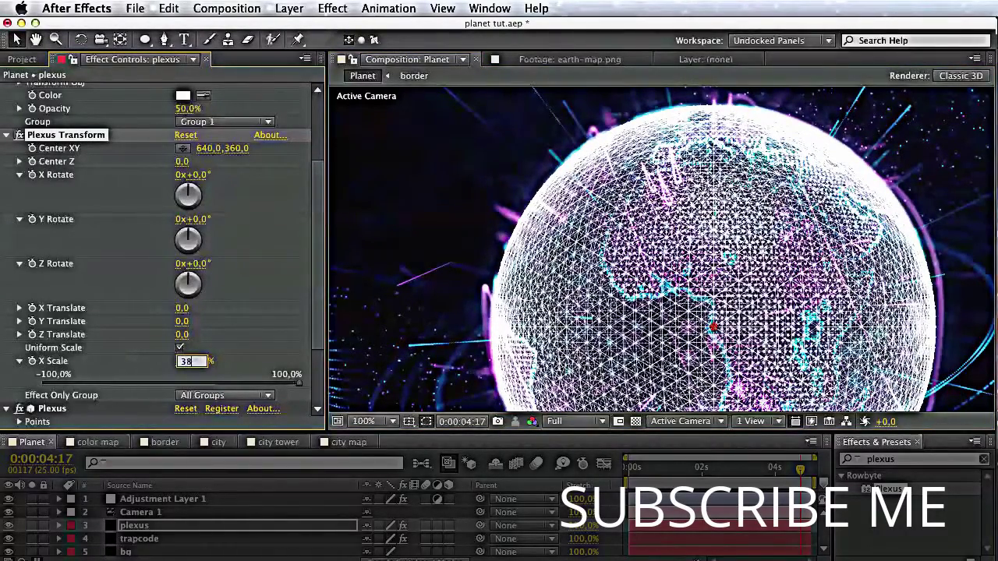
pyautogui.write('0')
pyautogui.press('Return')
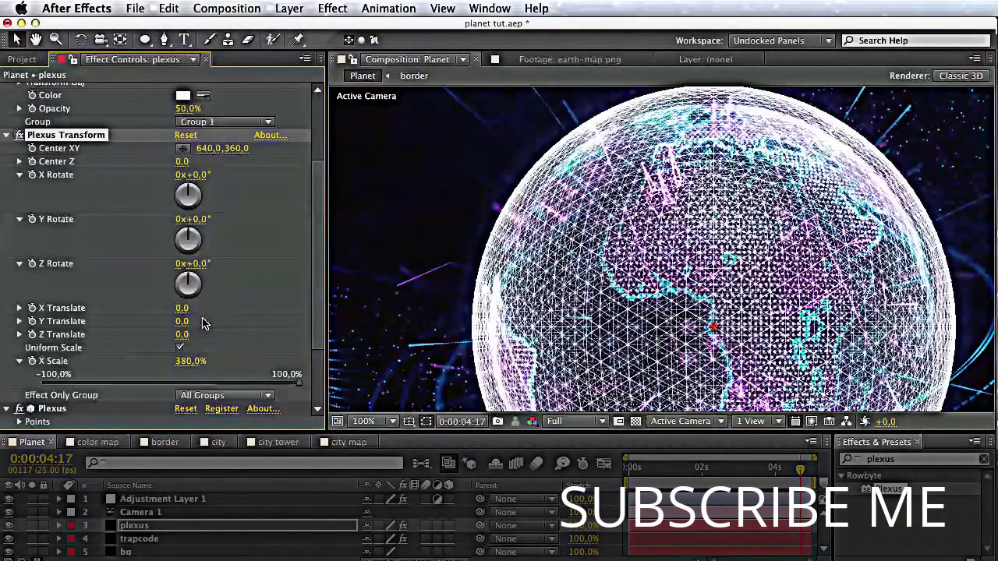
pyautogui.moveTo(266, 260); pyautogui.dragTo(281, 373)
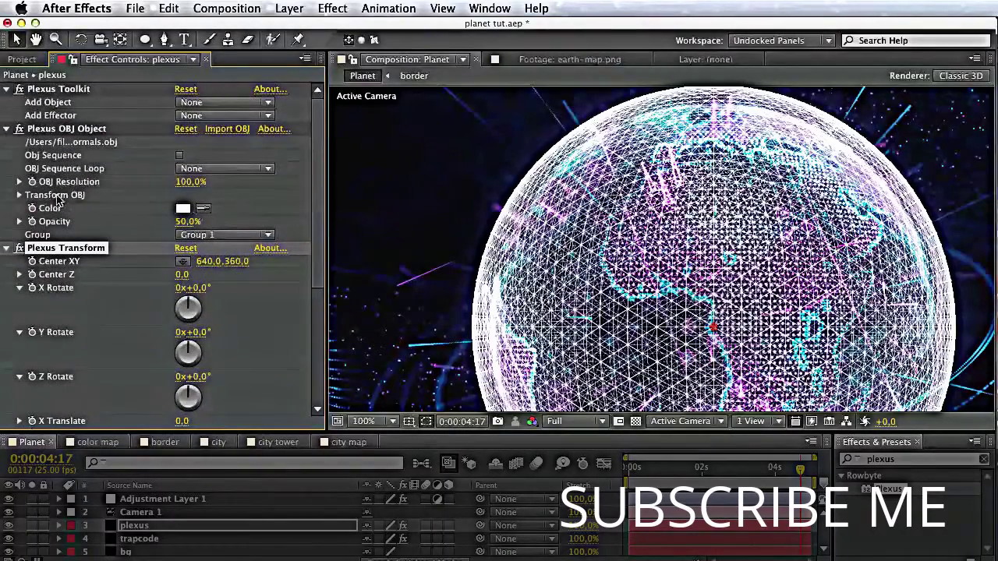
# Lower the Plexus OBJ Resolution to thin the sphere's mesh
pyautogui.click(20, 182)
pyautogui.moveTo(294, 205); pyautogui.dragTo(184, 210)
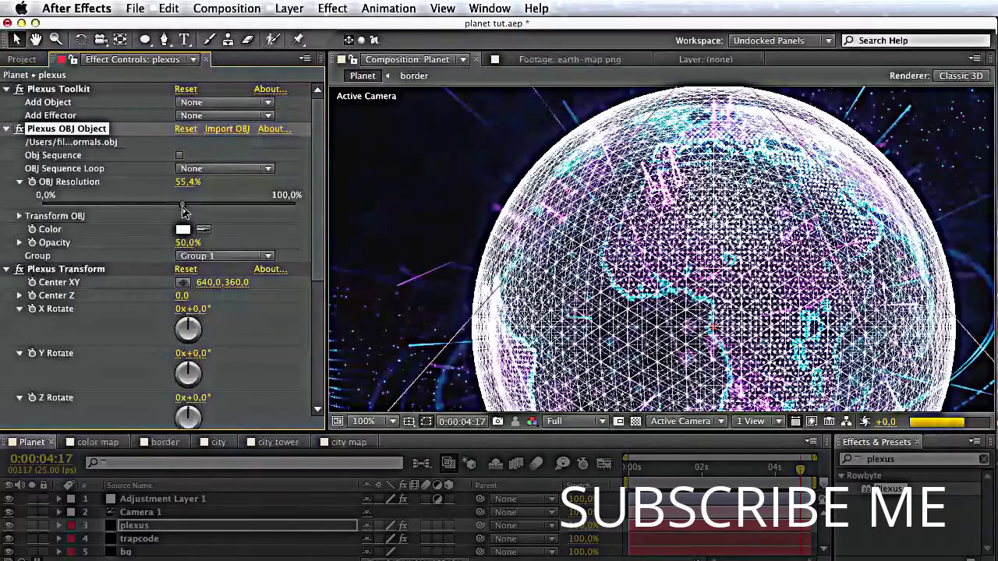
pyautogui.click(138, 205)
# Add a Plexus Noise effector with amplitude 100 applied on all XYZ axes
pyautogui.click(209, 117)
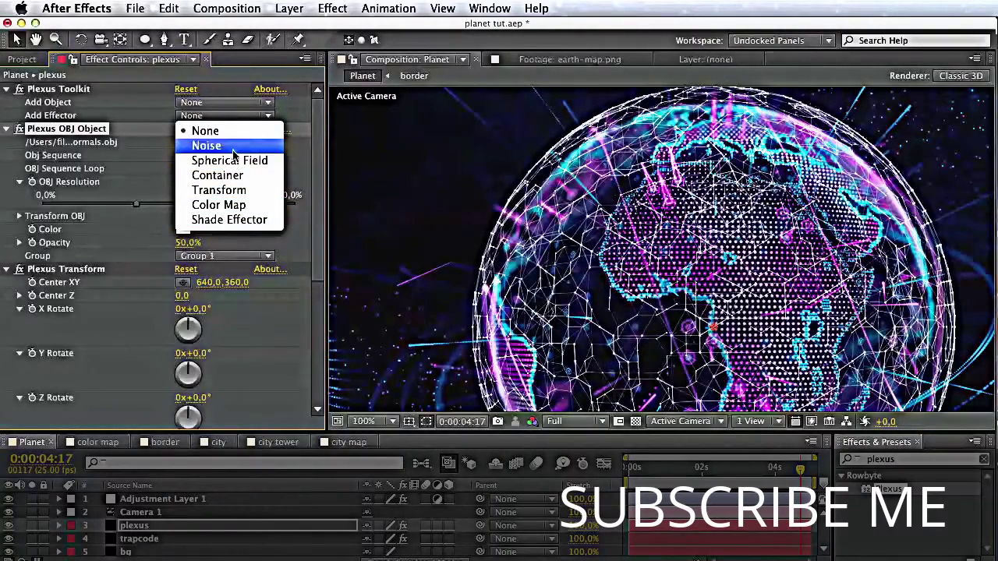
pyautogui.click(207, 130)
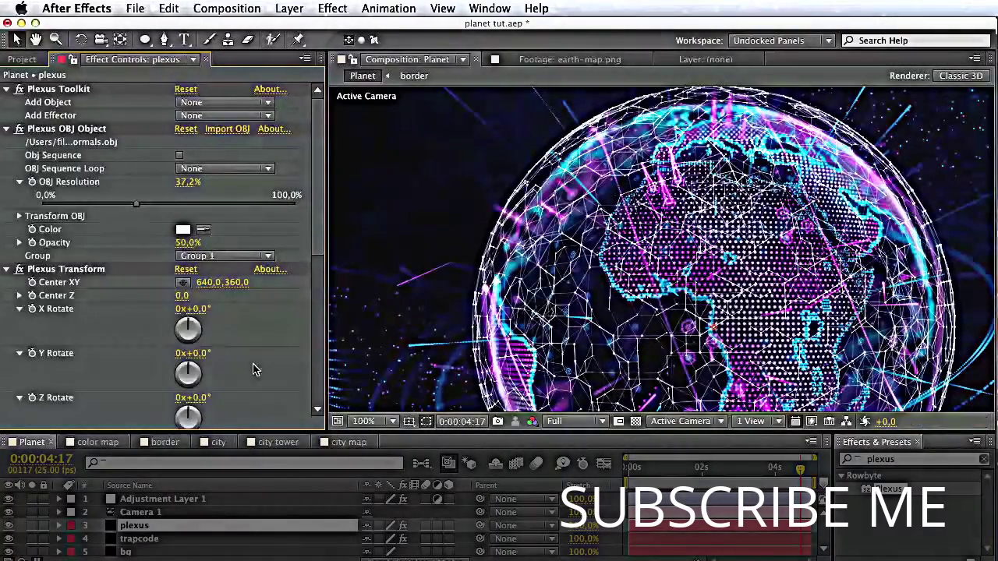
pyautogui.moveTo(258, 330); pyautogui.dragTo(264, 177)
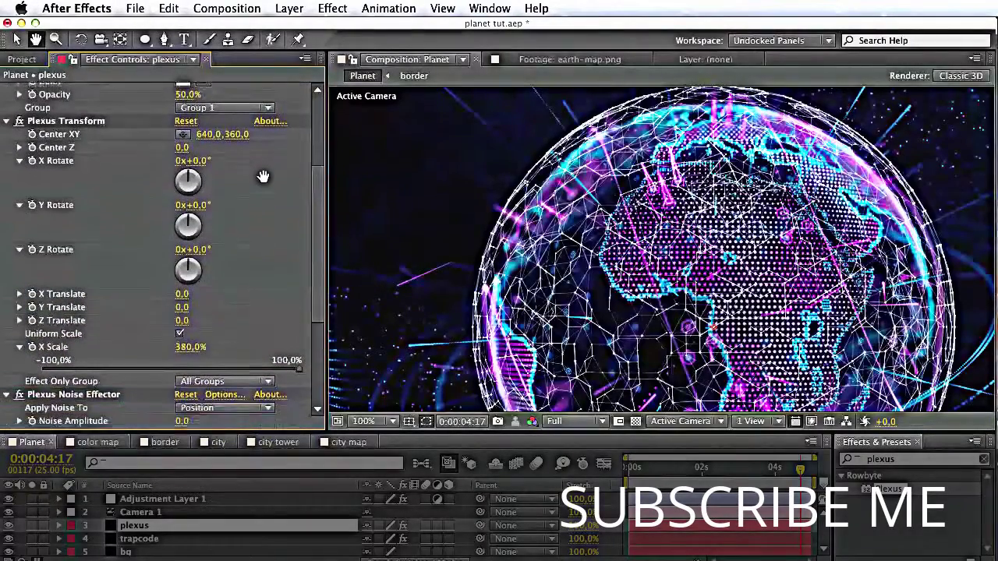
pyautogui.scroll(-2, 264, 177)
pyautogui.scroll(-2, 151, 211)
pyautogui.scroll(-2, 163, 179)
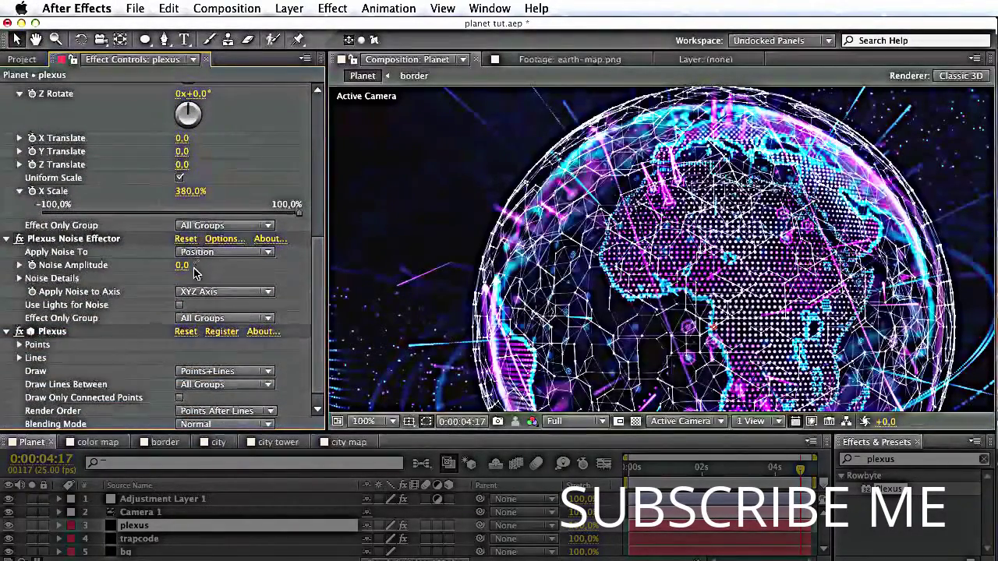
pyautogui.click(186, 267)
pyautogui.write('0')
pyautogui.press('Return')
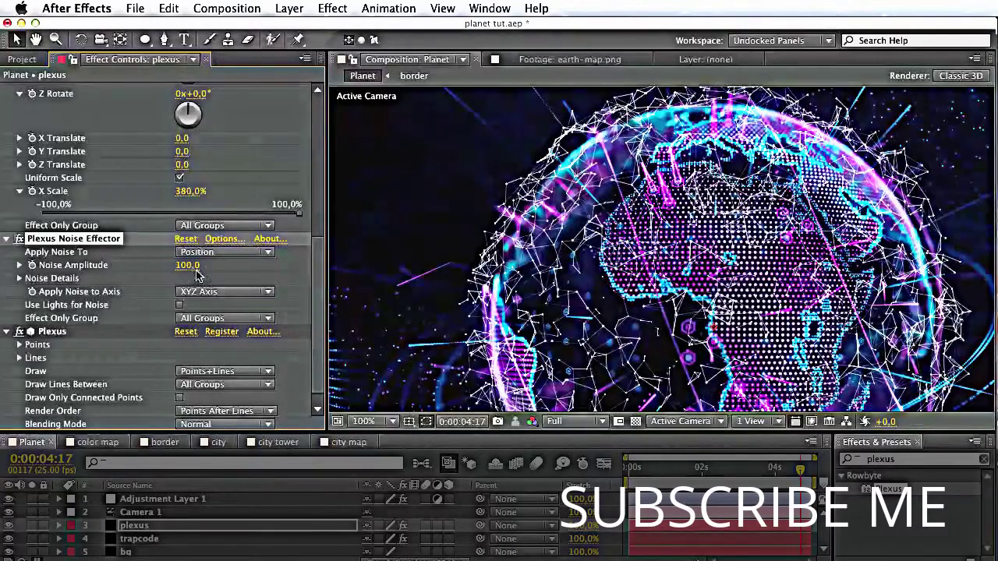
pyautogui.click(221, 295)
pyautogui.click(223, 293)
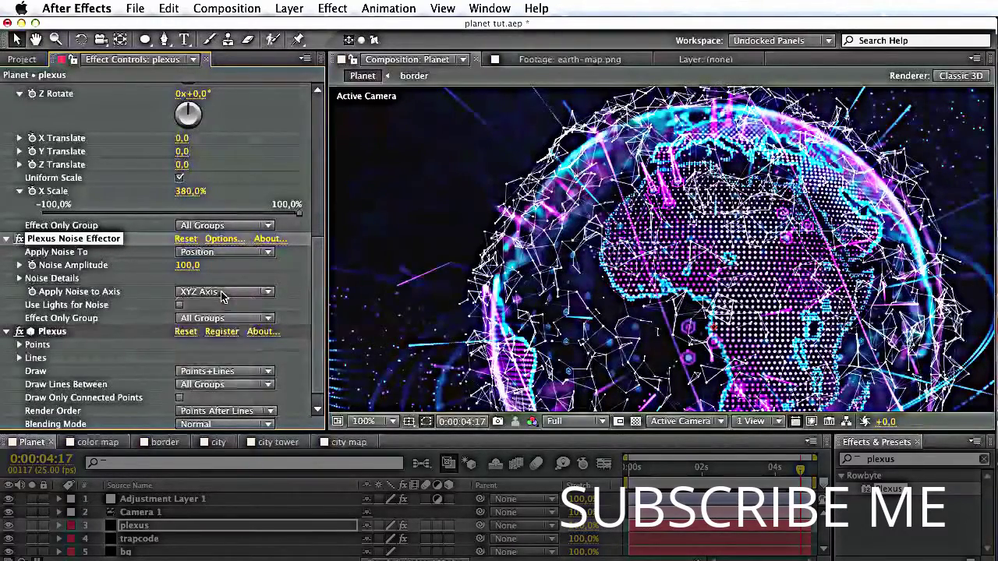
pyautogui.scroll(-1, 143, 341)
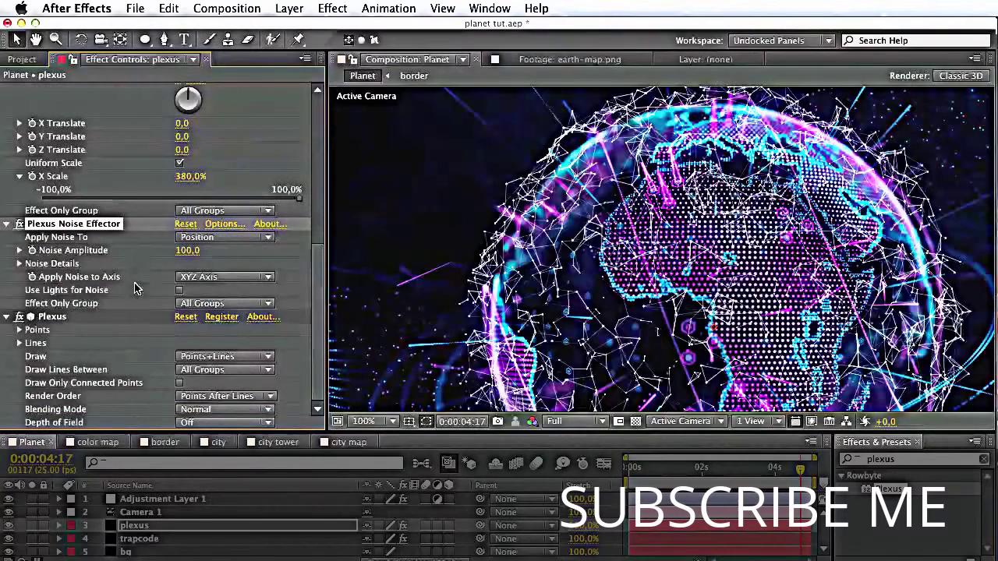
# Set Plexus lines Fade-Out Distance to 50 and Max No. of Points to Search to 4
pyautogui.click(20, 344)
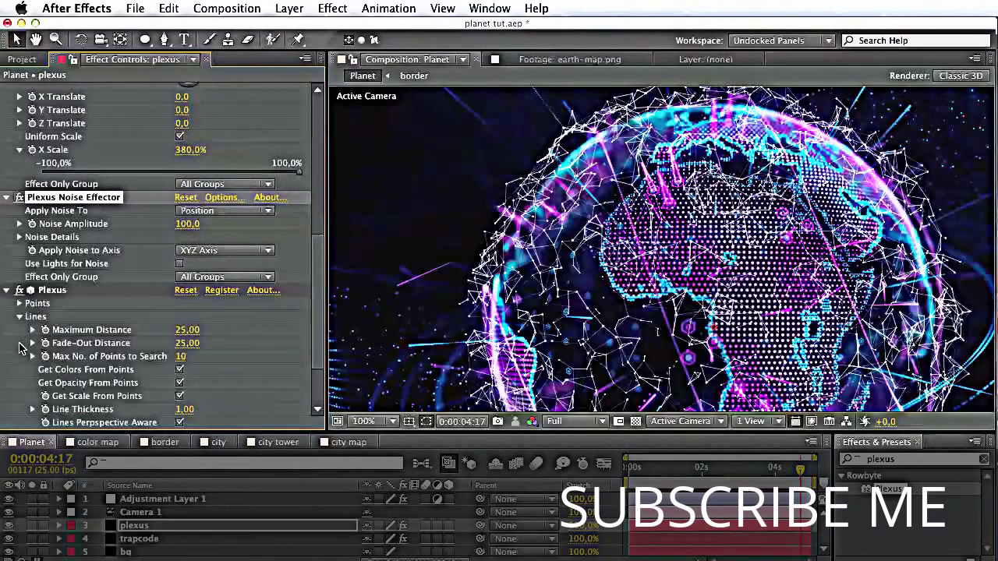
pyautogui.click(188, 342)
pyautogui.write('0')
pyautogui.press('Return')
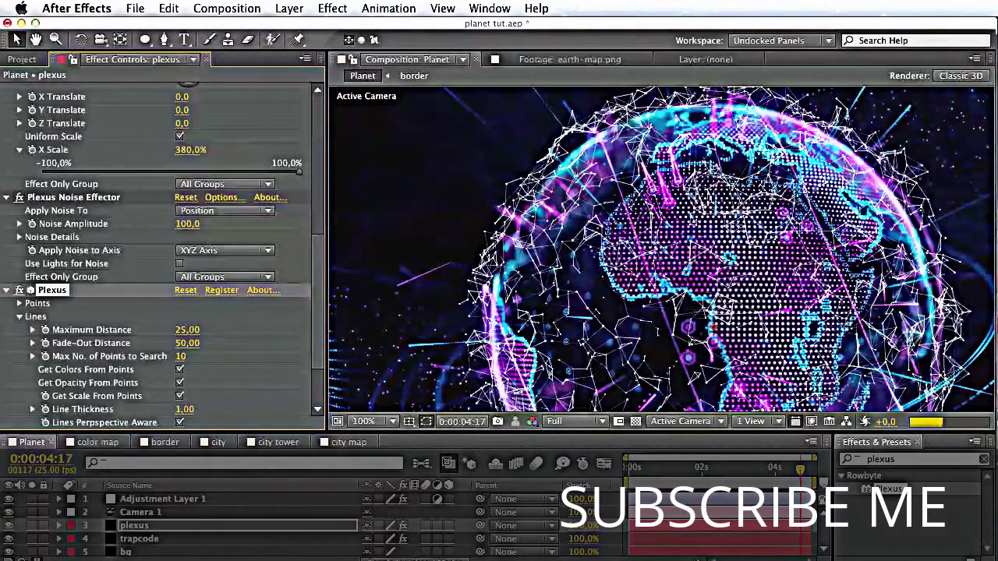
pyautogui.click(181, 357)
pyautogui.write('4')
pyautogui.press('Return')
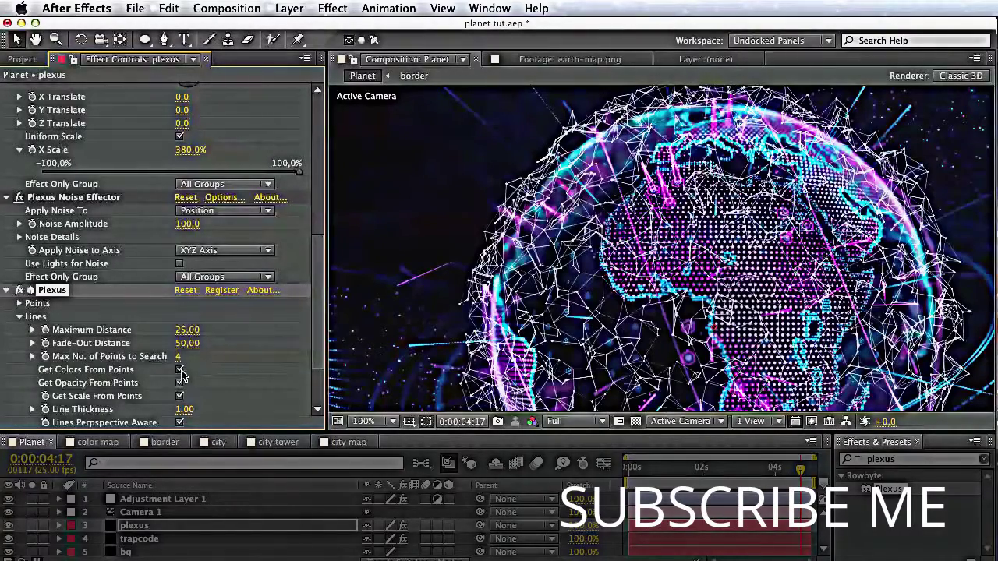
# Turn off Get Colors from Points and make the line colour cyan
pyautogui.click(180, 370)
pyautogui.click(183, 382)
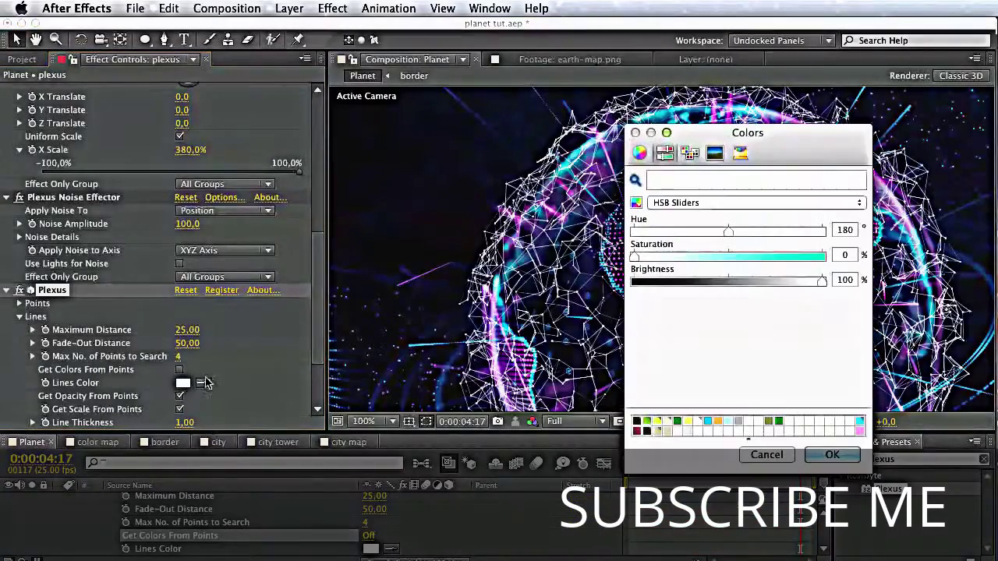
pyautogui.click(858, 431)
pyautogui.click(832, 455)
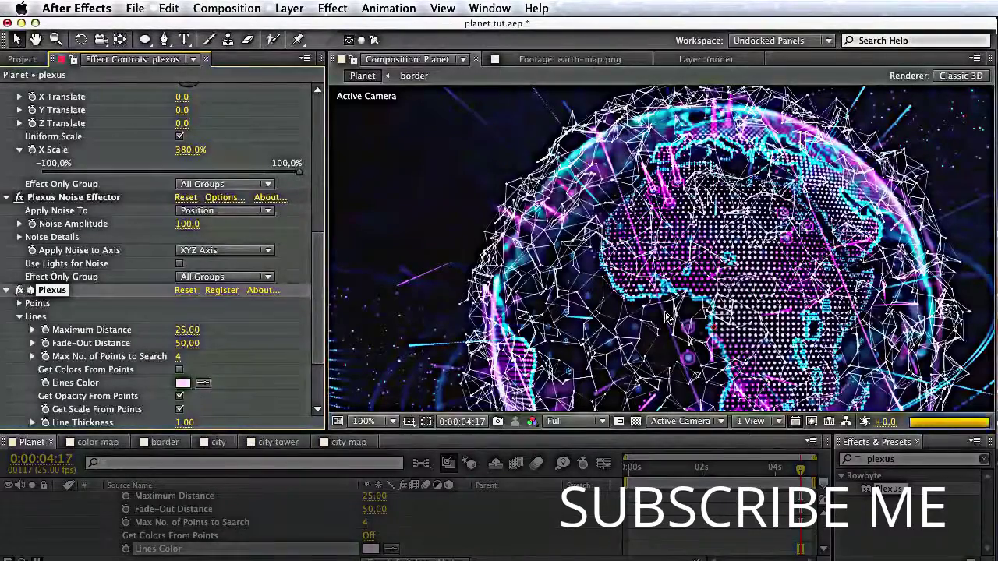
pyautogui.click(181, 383)
pyautogui.click(862, 428)
pyautogui.click(828, 454)
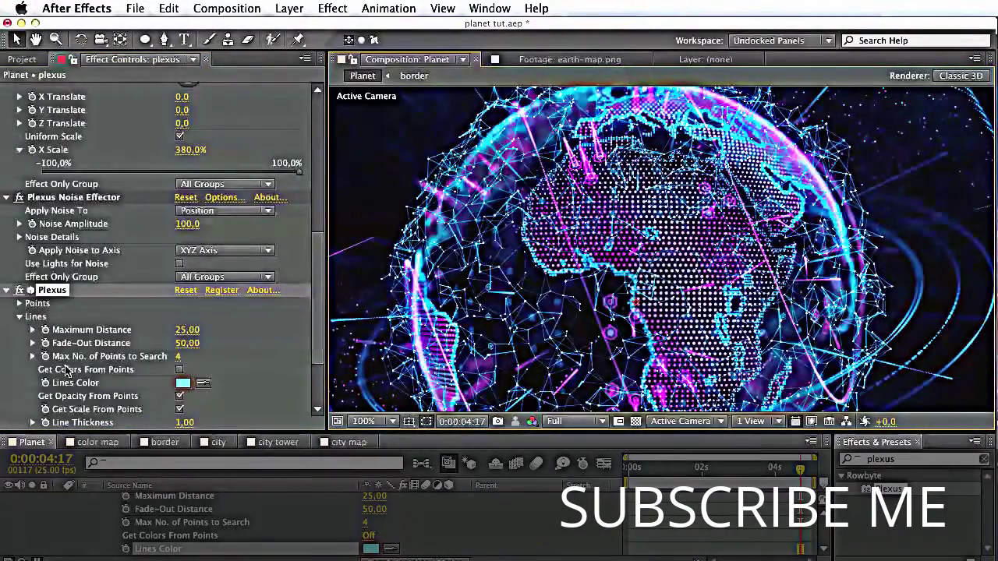
# Hide the Plexus points by setting Points Size to 0
pyautogui.click(32, 356)
pyautogui.click(32, 356)
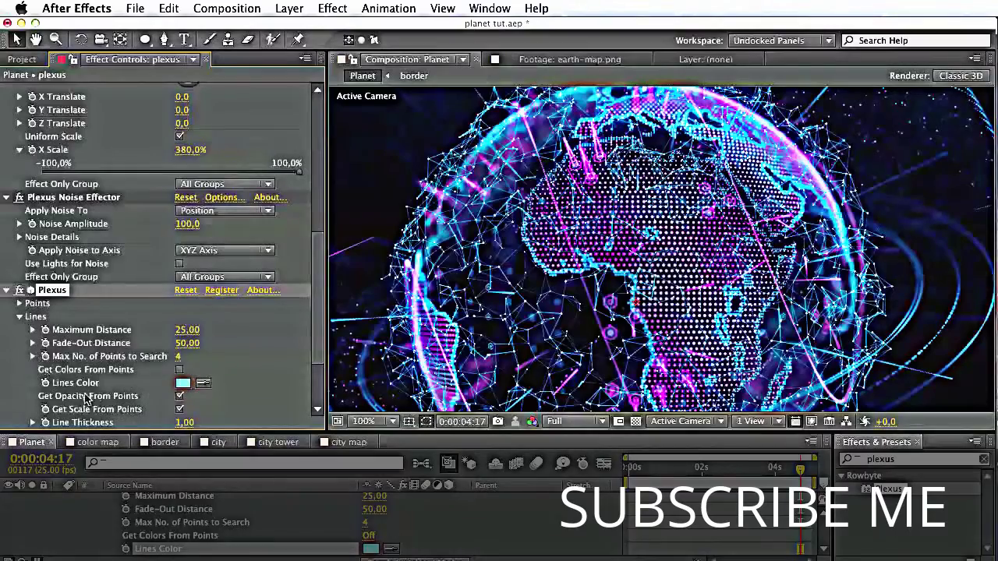
pyautogui.scroll(-2, 103, 352)
pyautogui.scroll(-1, 86, 335)
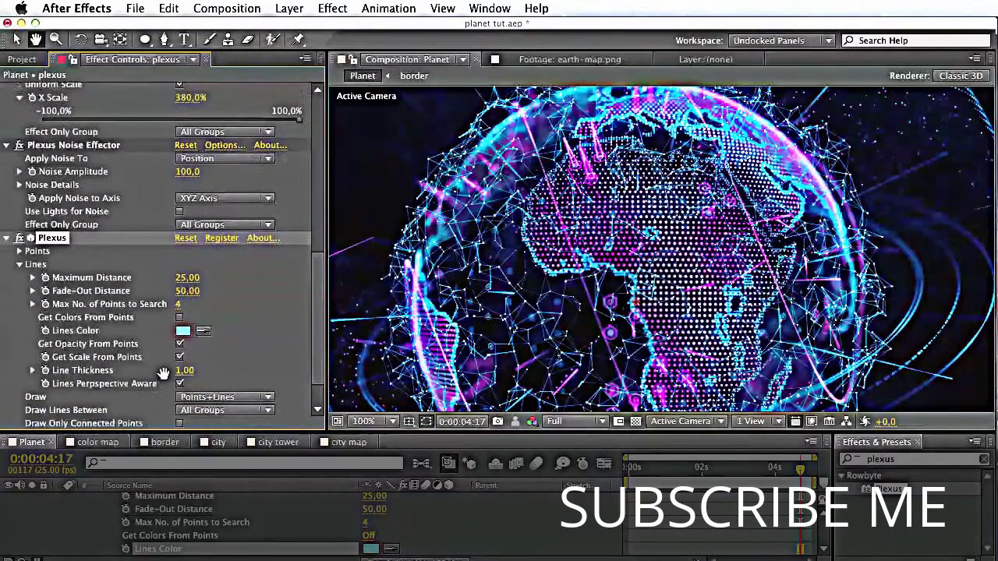
pyautogui.click(19, 251)
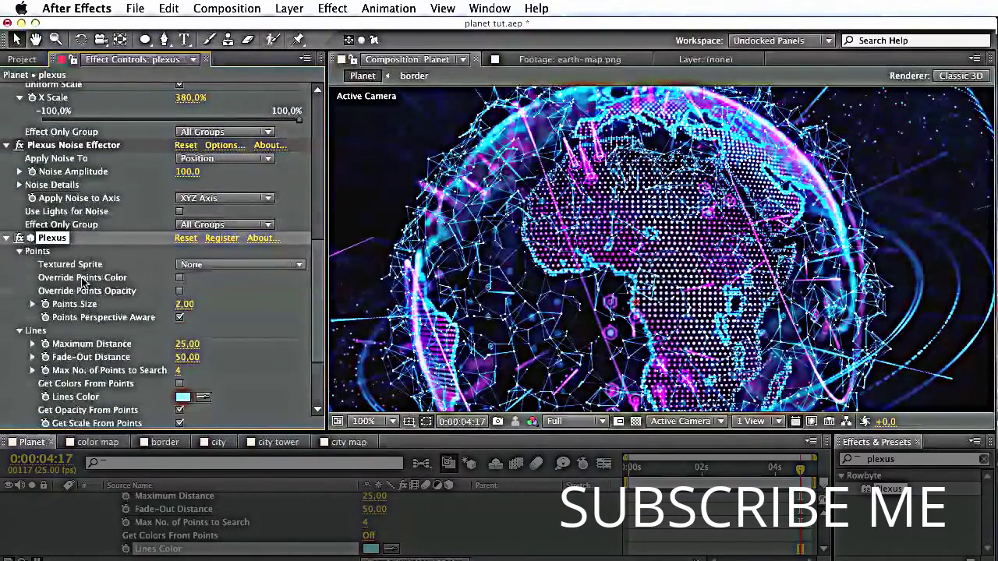
pyautogui.click(186, 304)
pyautogui.write('0')
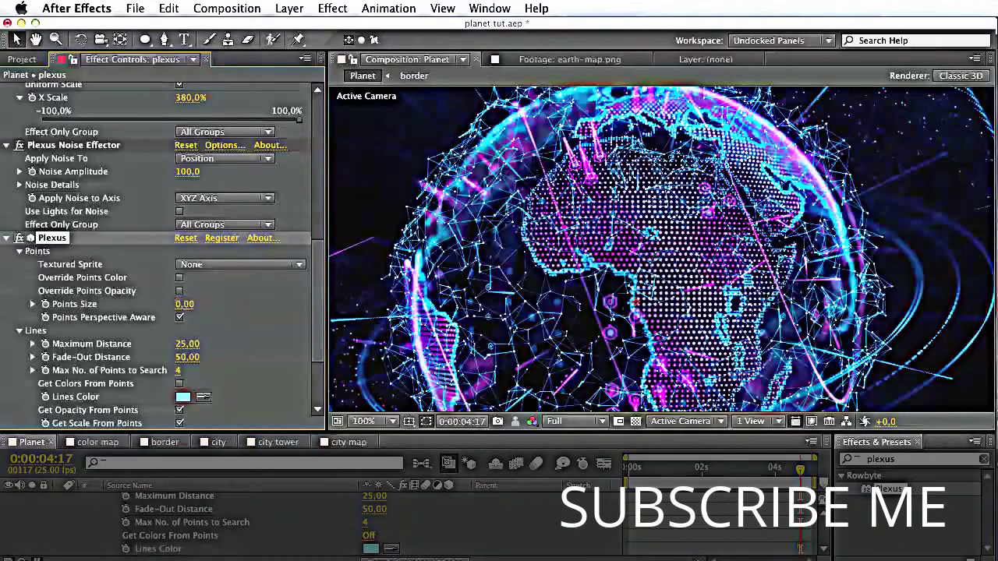
pyautogui.press('Return')
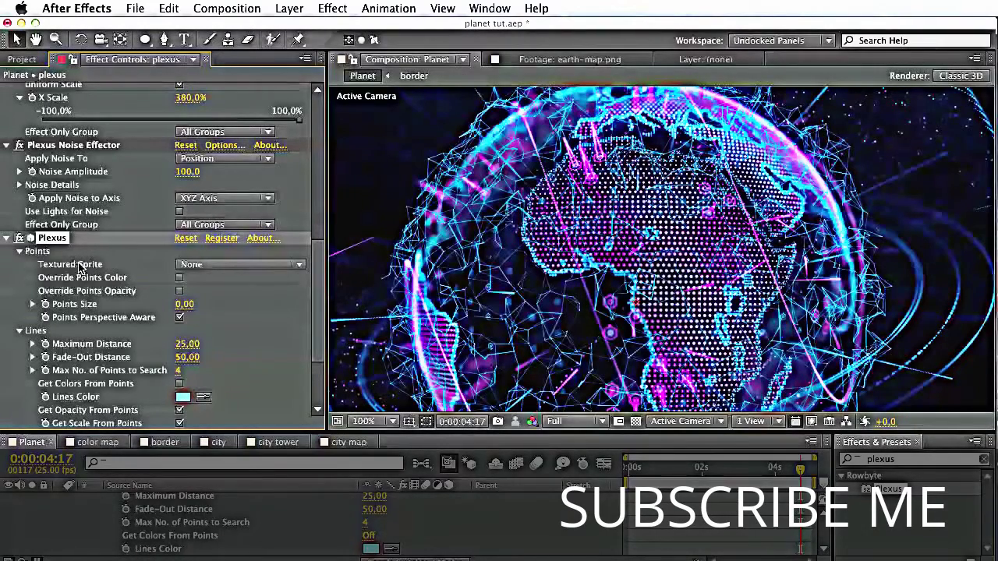
pyautogui.click(19, 251)
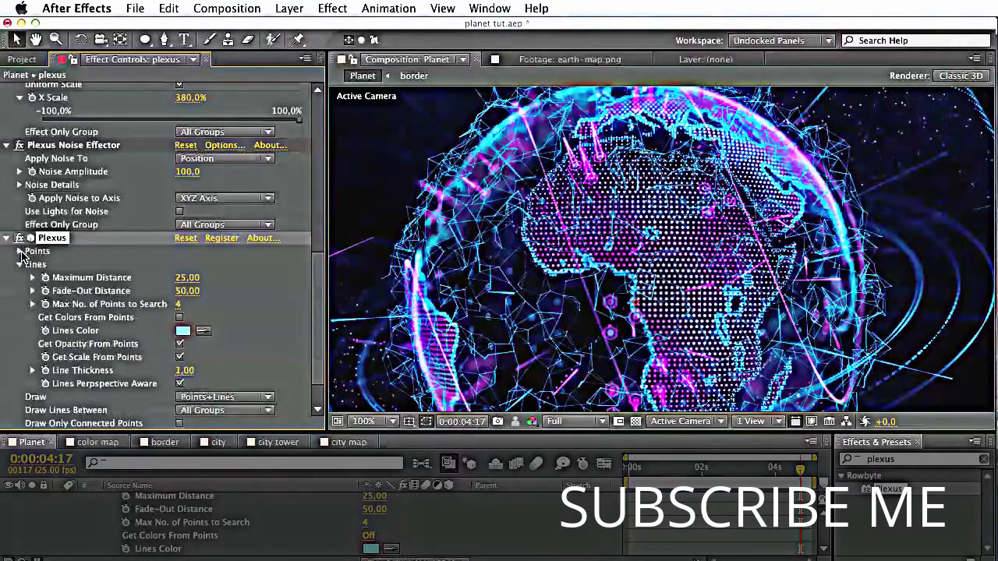
# Set depth of field to Camera Settings with a Blur Factor of 0.5
pyautogui.scroll(-3, 69, 292)
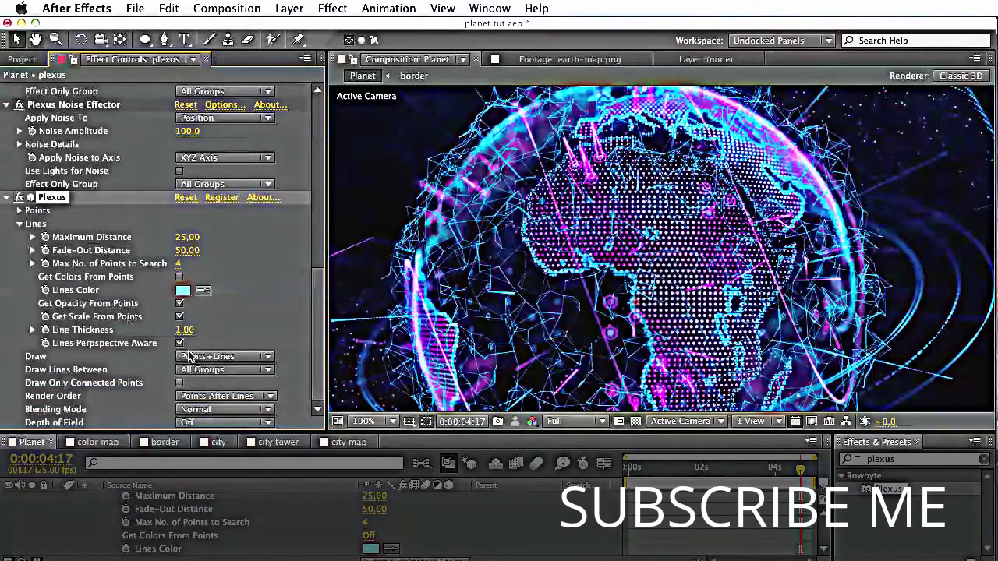
pyautogui.click(196, 423)
pyautogui.click(226, 453)
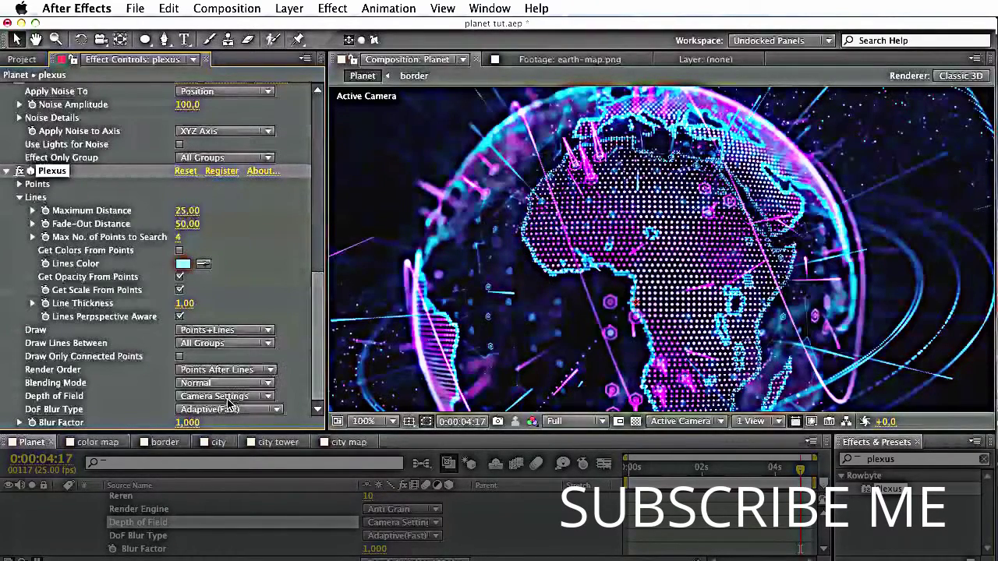
pyautogui.click(195, 422)
pyautogui.write('0')
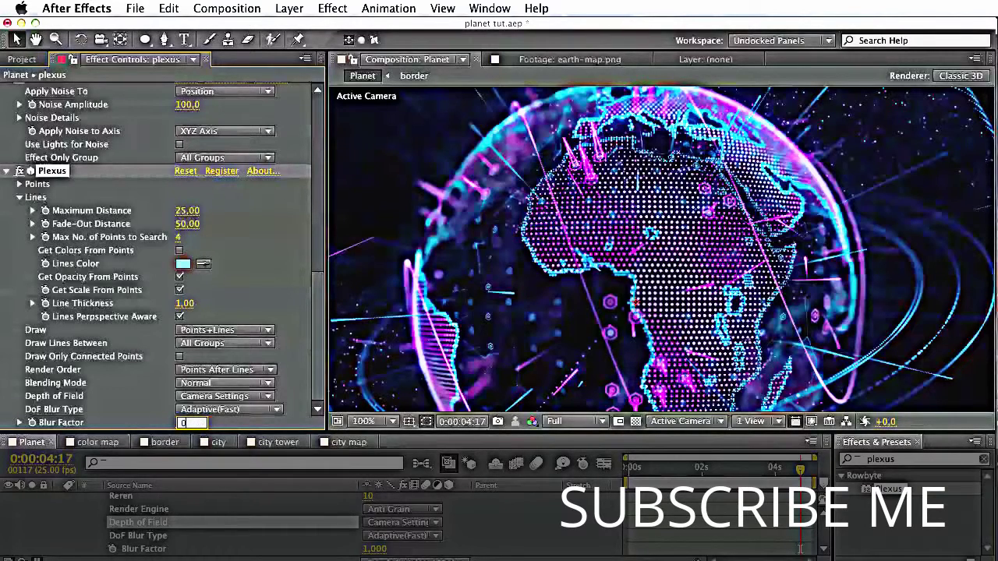
pyautogui.write('.5')
pyautogui.press('Return')
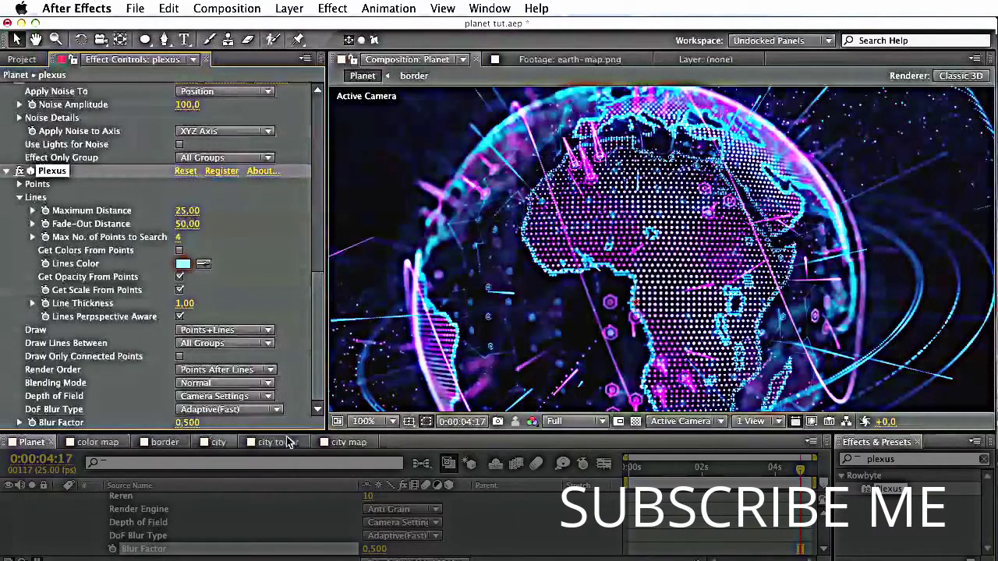
# Set the Plexus Line Thickness to 1.30
pyautogui.click(185, 303)
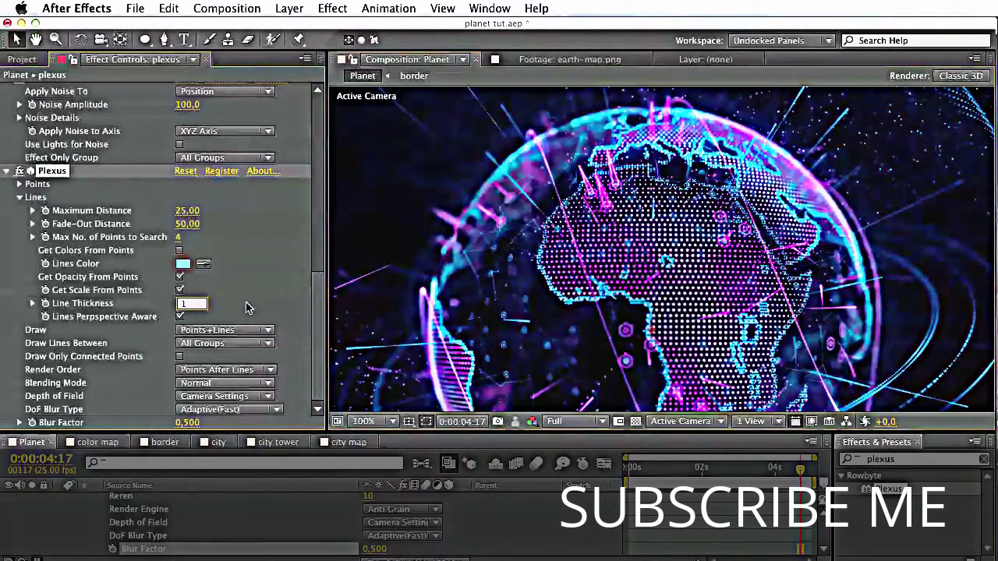
pyautogui.write('.3')
pyautogui.press('Return')
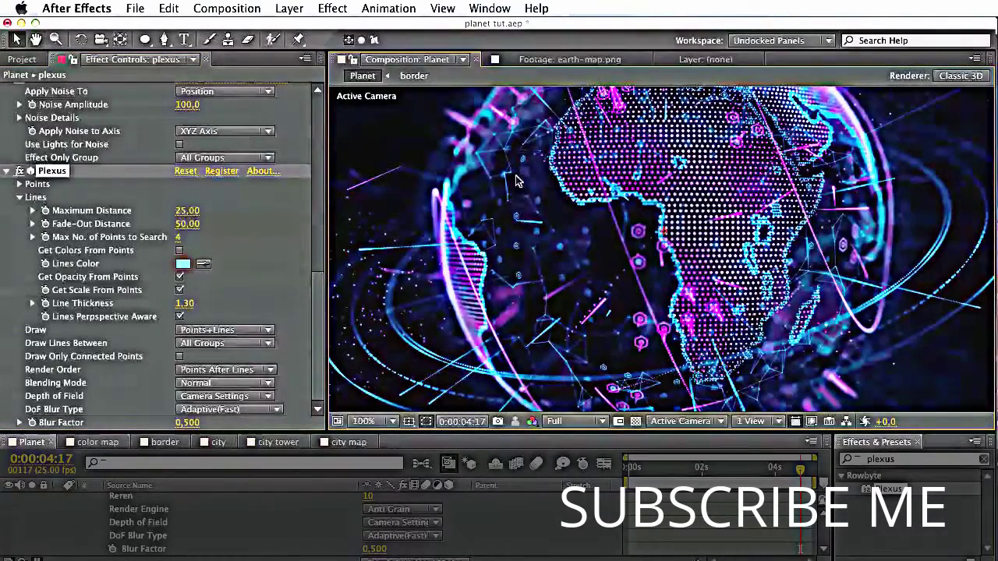
pyautogui.moveTo(397, 270)
pyautogui.mouseDown()
pyautogui.moveTo(565, 170)
pyautogui.moveTo(598, 261)
pyautogui.moveTo(436, 308)
pyautogui.mouseUp()
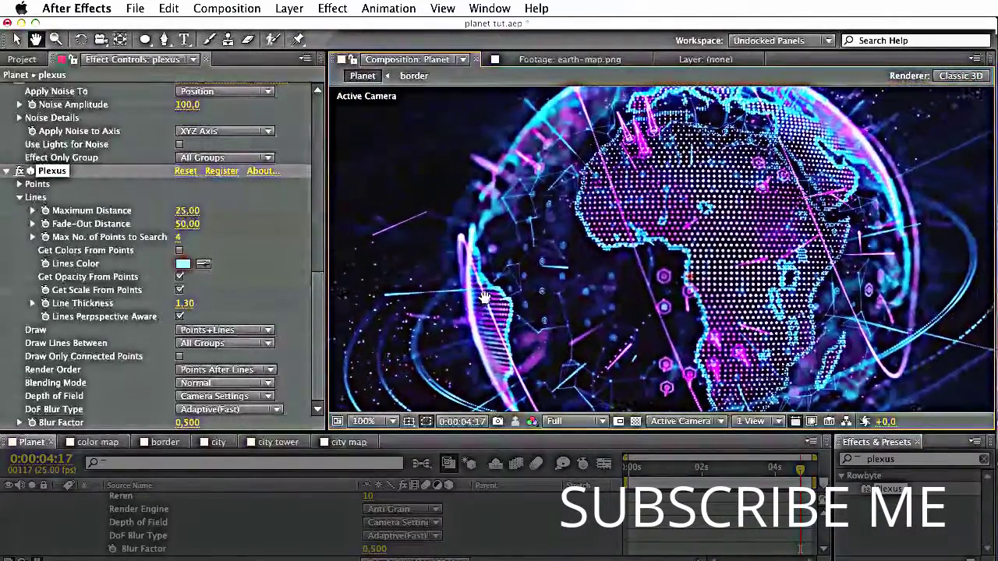
pyautogui.press('v')
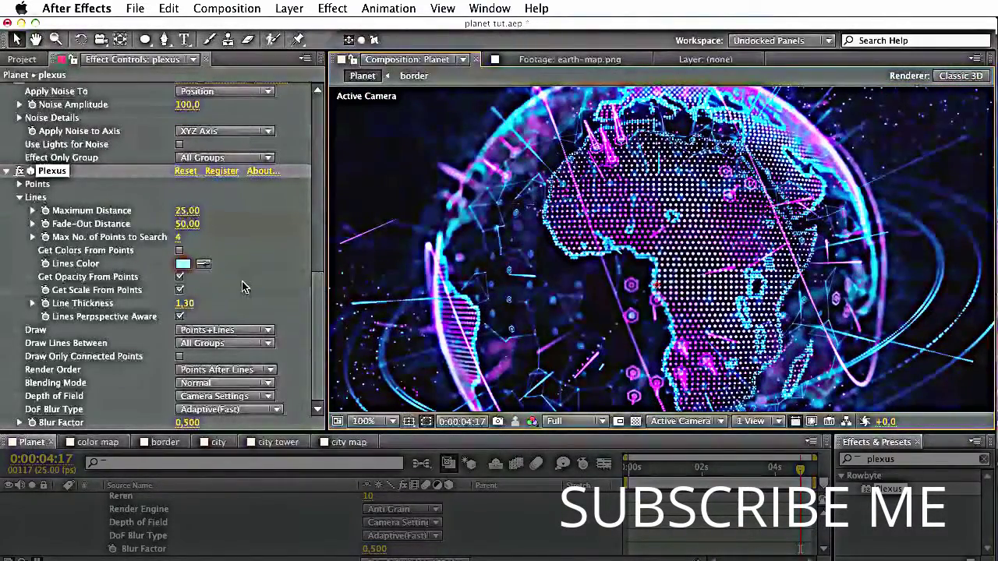
pyautogui.scroll(3, 175, 265)
pyautogui.scroll(7, 94, 234)
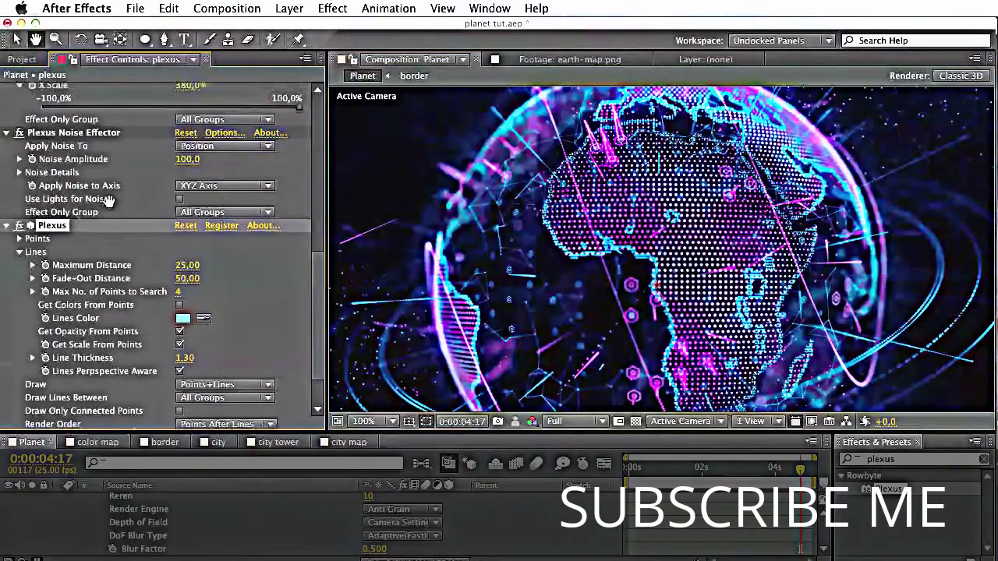
pyautogui.press('h')
pyautogui.moveTo(545, 234)
pyautogui.mouseDown()
pyautogui.moveTo(592, 312)
pyautogui.moveTo(491, 280)
pyautogui.mouseUp()
pyautogui.press('v')
pyautogui.scroll(12, 266, 214)
pyautogui.scroll(7, 265, 215)
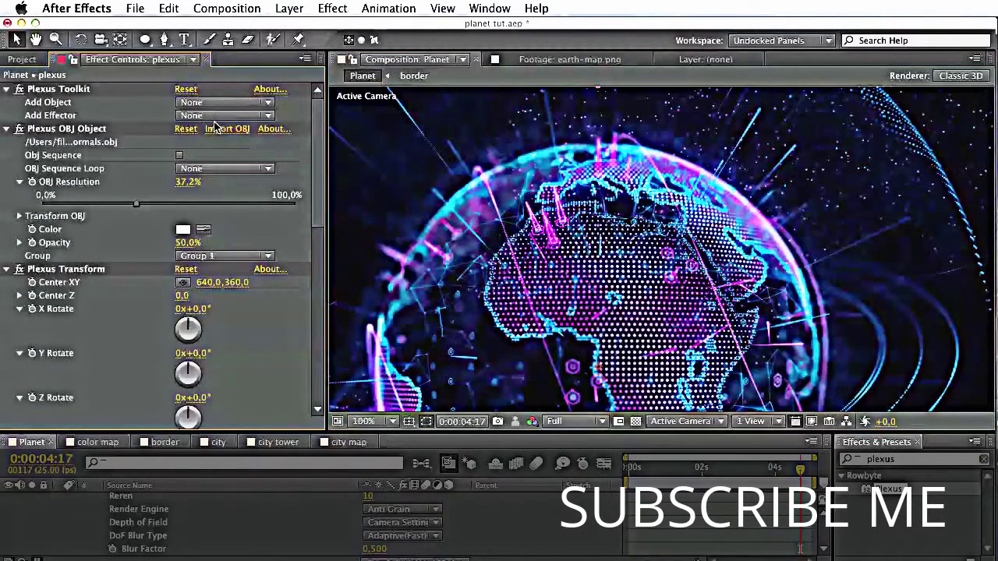
# Collapse the Plexus effect groups and duplicate the plexus layer
pyautogui.click(7, 89)
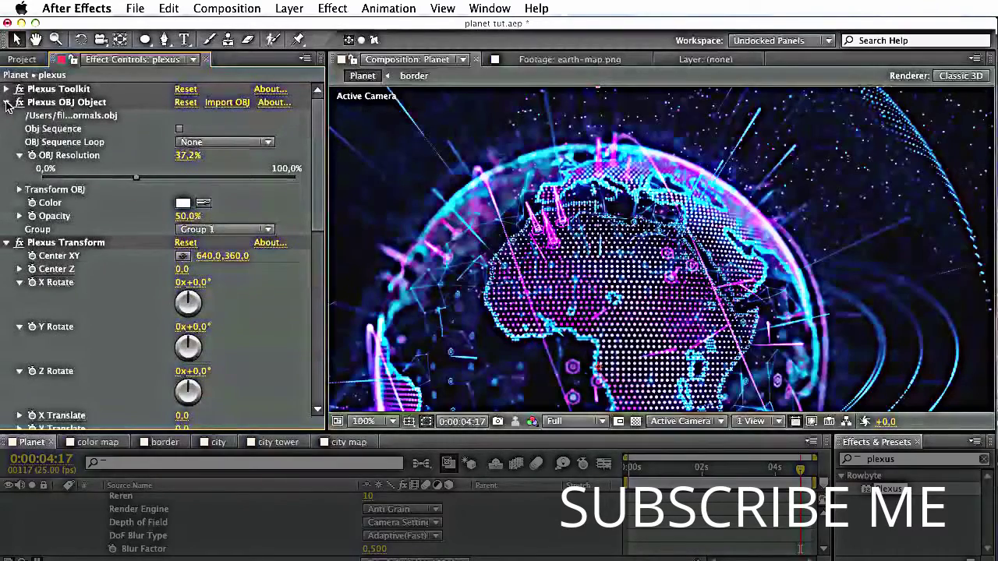
pyautogui.click(8, 102)
pyautogui.click(7, 115)
pyautogui.click(7, 128)
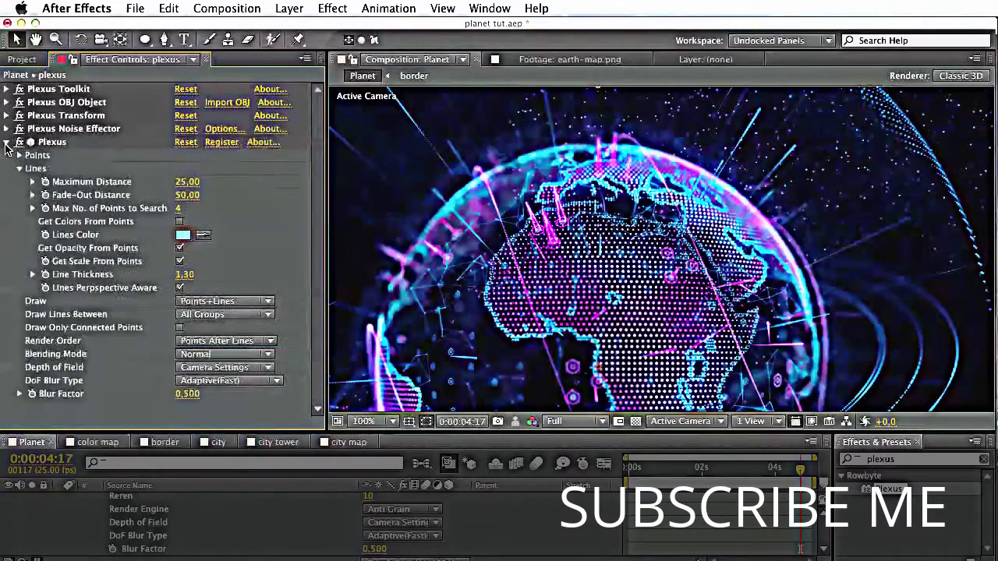
pyautogui.click(6, 142)
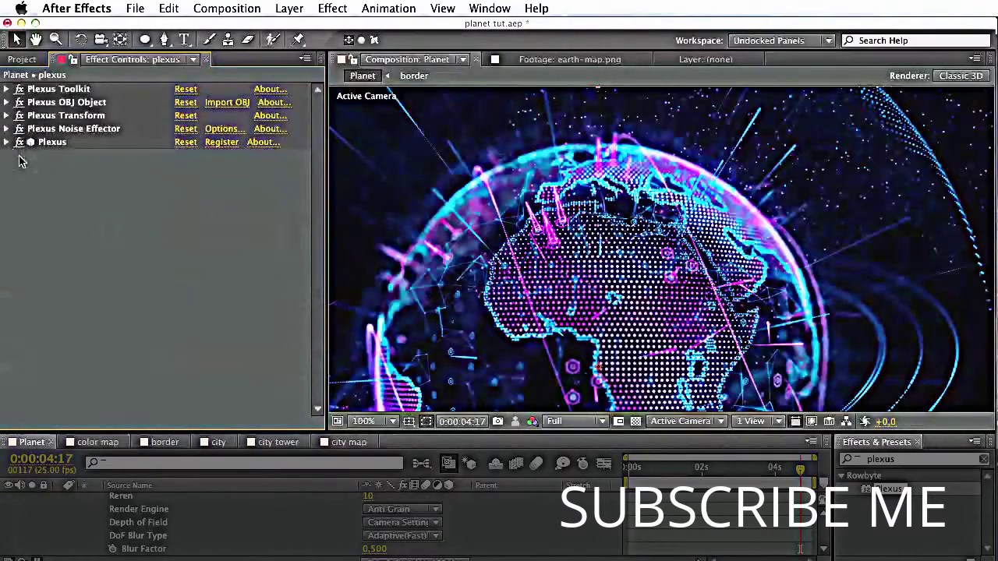
pyautogui.click(112, 548)
pyautogui.scroll(-3, 111, 549)
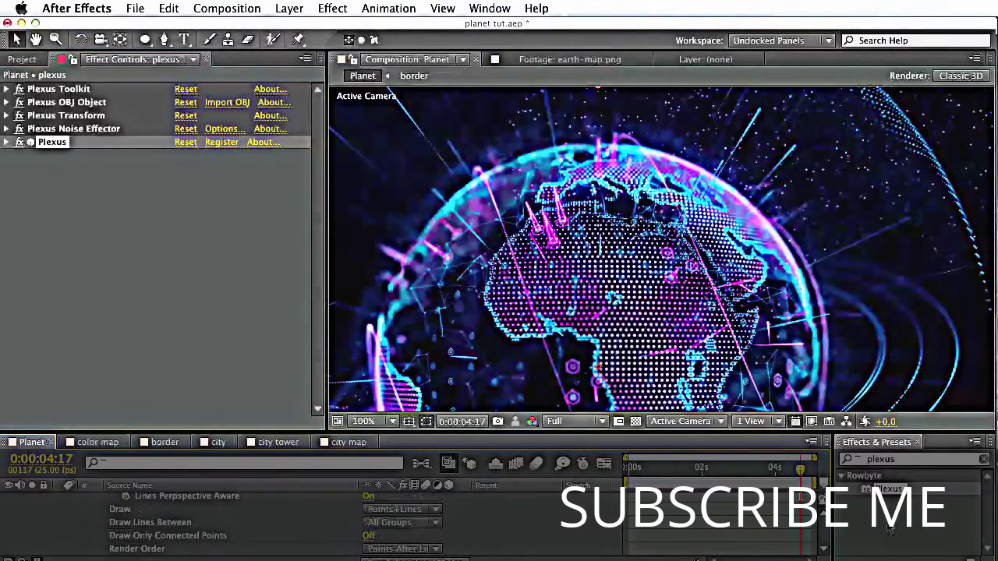
pyautogui.scroll(3, 224, 507)
pyautogui.scroll(3, 223, 507)
pyautogui.scroll(5, 224, 507)
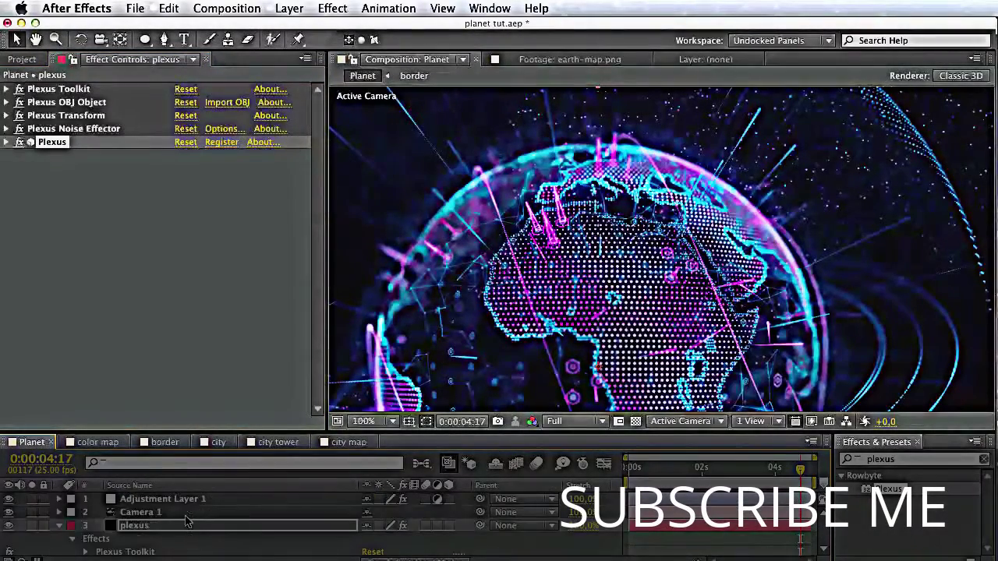
pyautogui.click(60, 525)
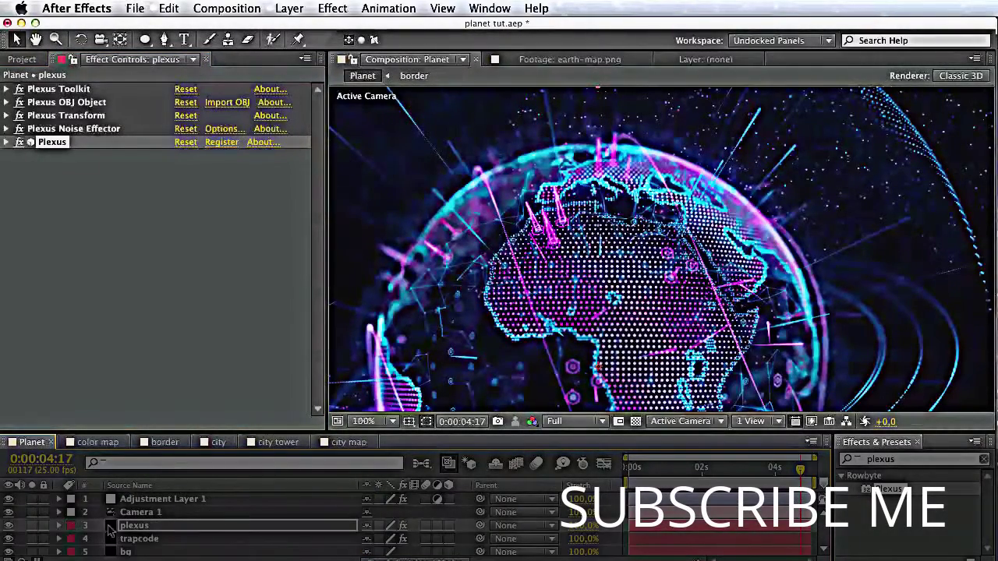
pyautogui.click(169, 8)
pyautogui.click(197, 165)
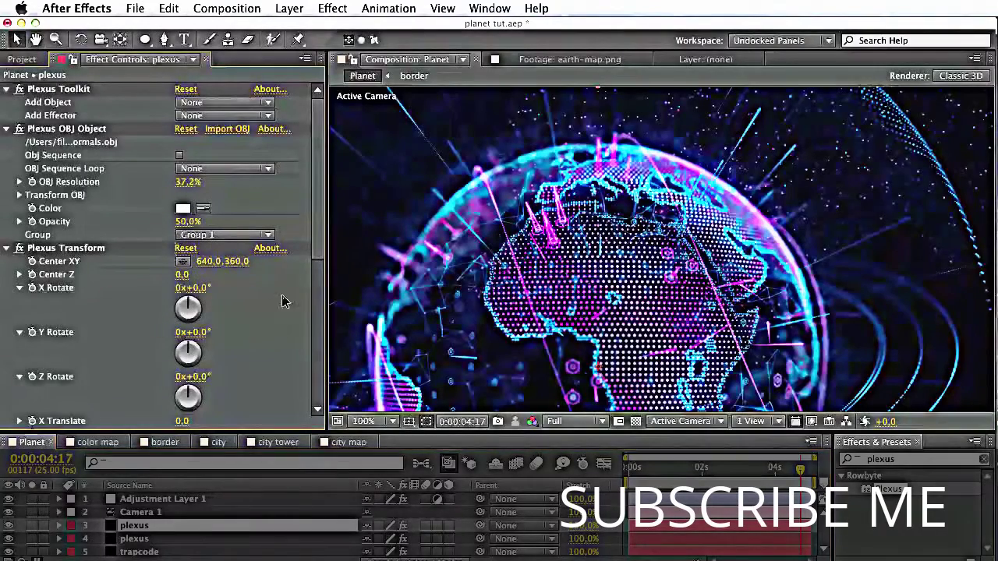
# Set the copy's Plexus Transform X Scale to 650%
pyautogui.scroll(-5, 283, 305)
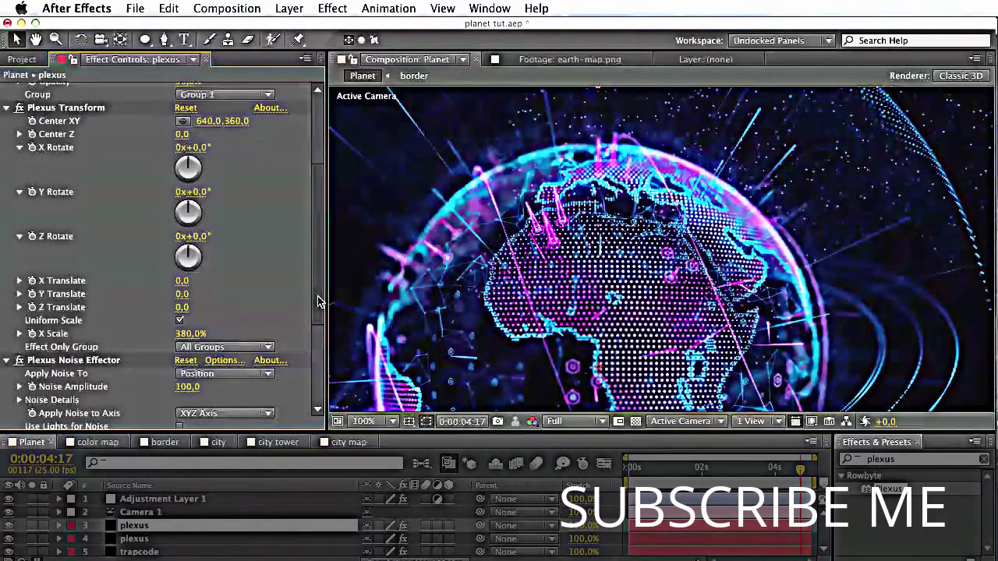
pyautogui.click(193, 335)
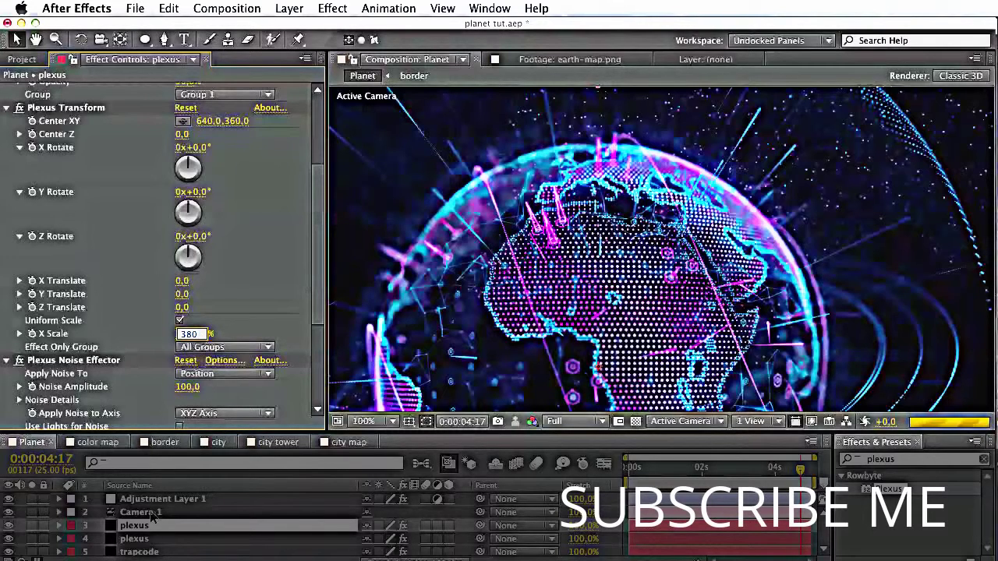
pyautogui.write('650')
pyautogui.press('Return')
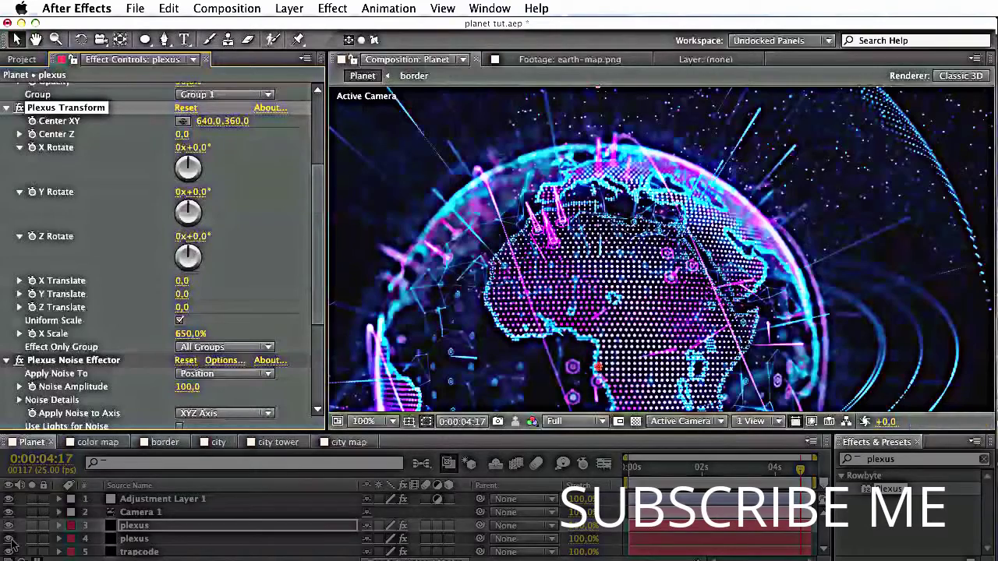
pyautogui.hotkey('ctrl', 'Down')
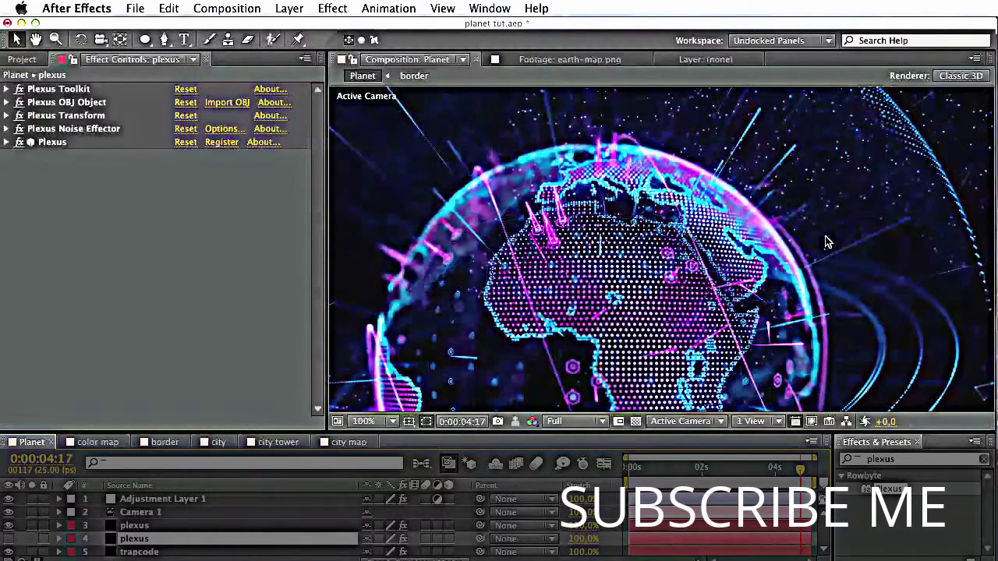
pyautogui.moveTo(865, 223)
pyautogui.mouseDown()
pyautogui.moveTo(795, 262)
pyautogui.moveTo(628, 283)
pyautogui.moveTo(613, 122)
pyautogui.mouseUp()
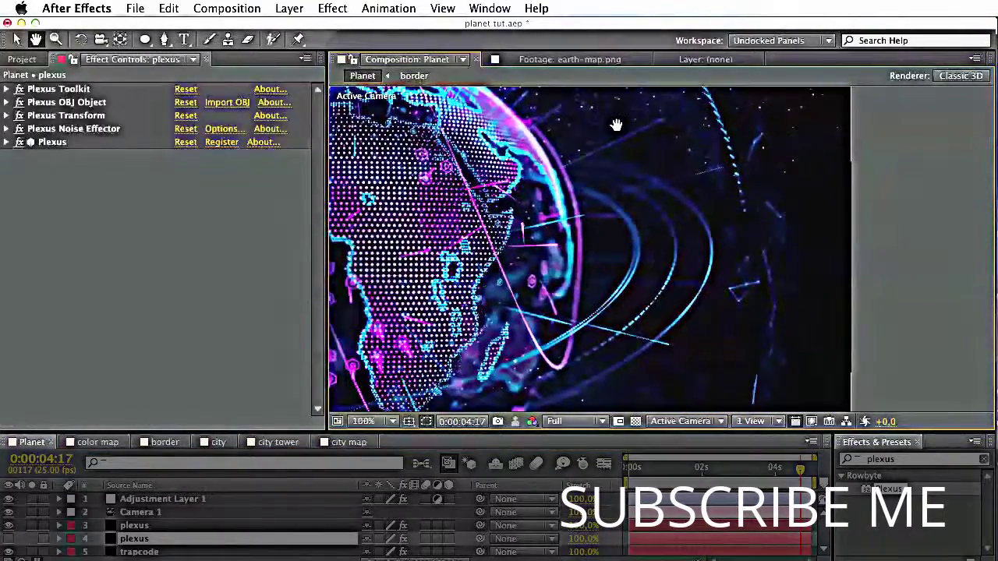
# Set the duplicated plexus layer's Blur Factor to 0.3
pyautogui.click(156, 526)
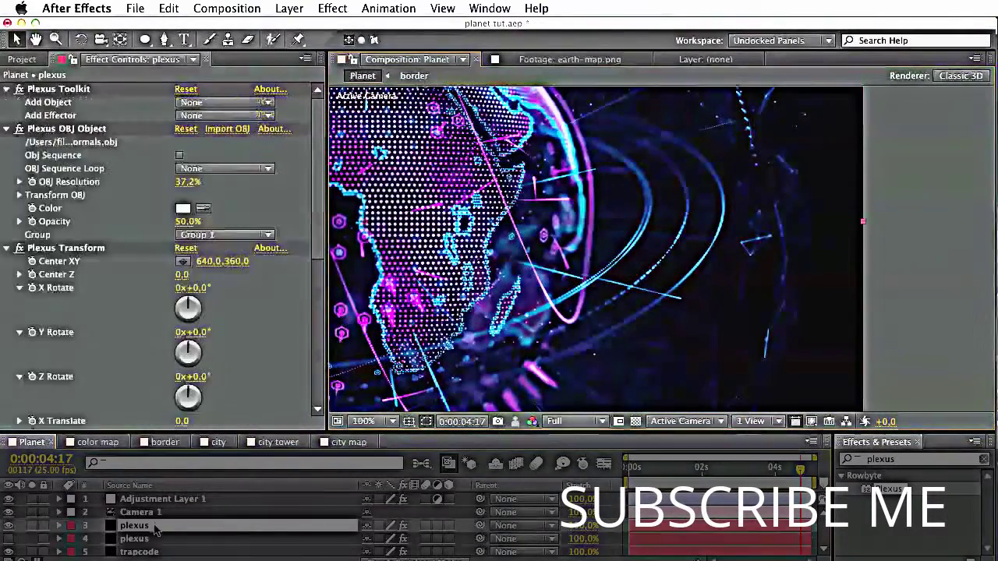
pyautogui.scroll(-2, 138, 305)
pyautogui.scroll(-5, 138, 305)
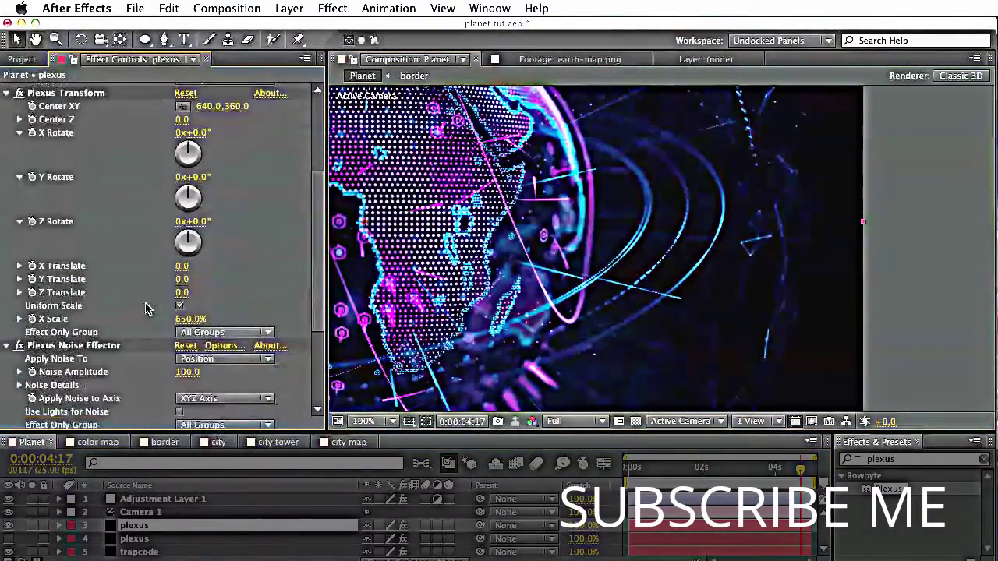
pyautogui.scroll(-5, 145, 305)
pyautogui.click(187, 422)
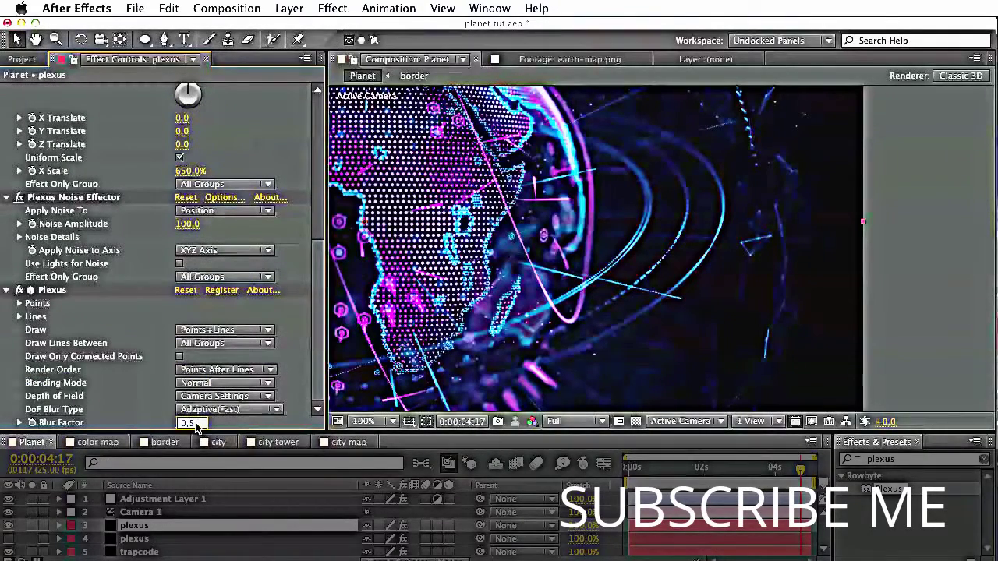
pyautogui.write('0')
pyautogui.press('Return')
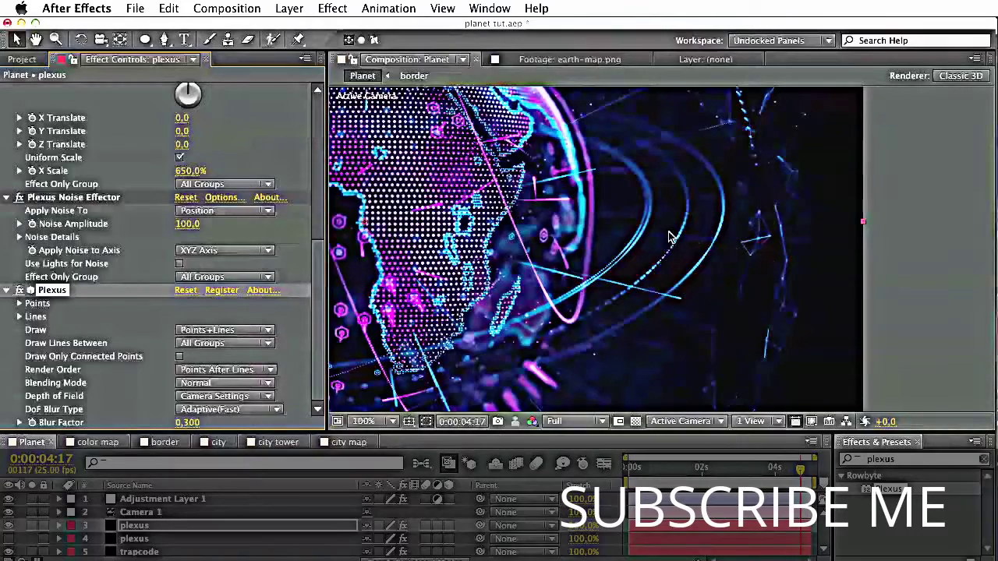
# In the Plexus Lines settings, set Maximum Distance to 50 and Fade-Out Distance to 100
pyautogui.scroll(3, 180, 264)
pyautogui.scroll(-3, 145, 262)
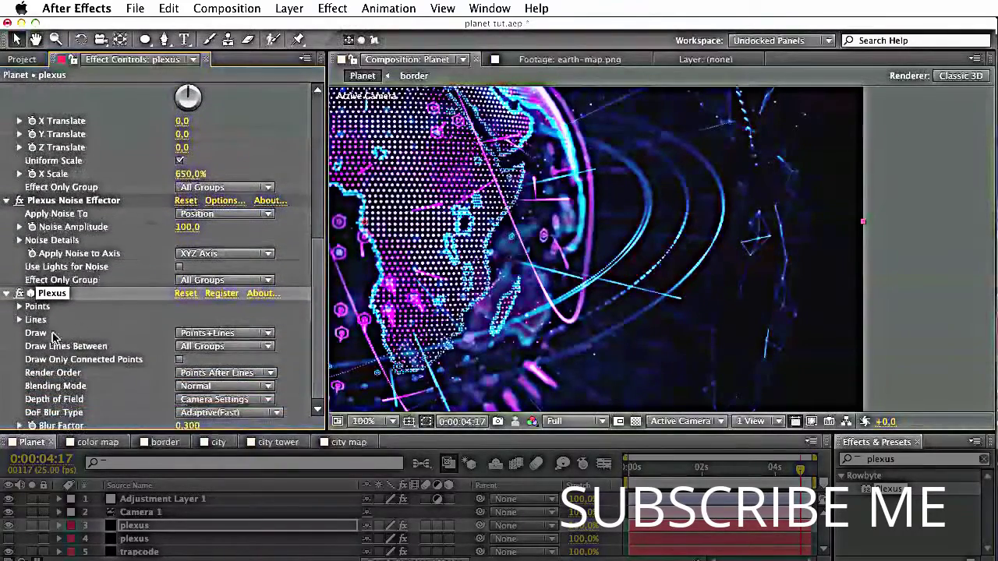
pyautogui.click(20, 319)
pyautogui.scroll(-1, 128, 334)
pyautogui.click(194, 318)
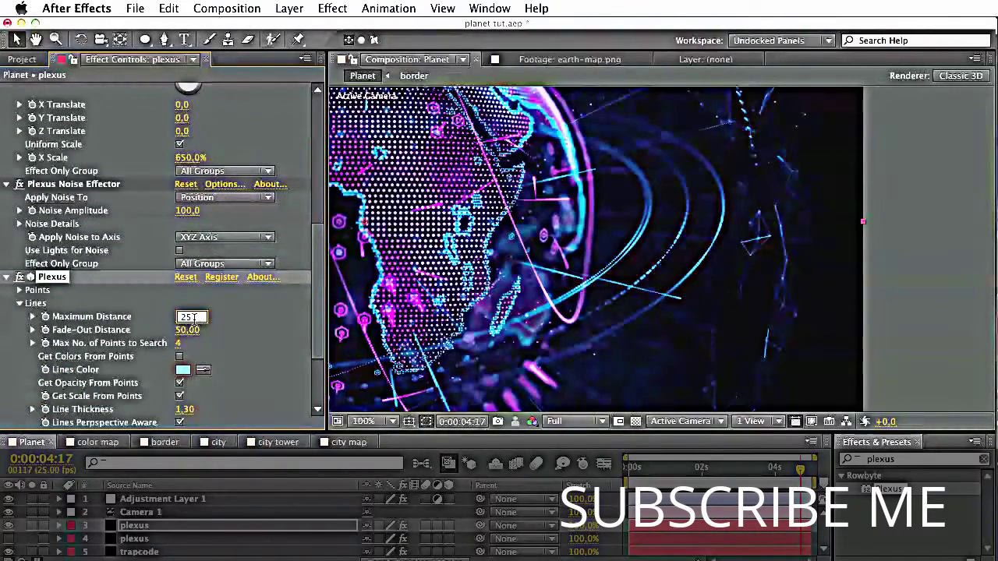
pyautogui.write('50')
pyautogui.press('Tab')
pyautogui.write('100')
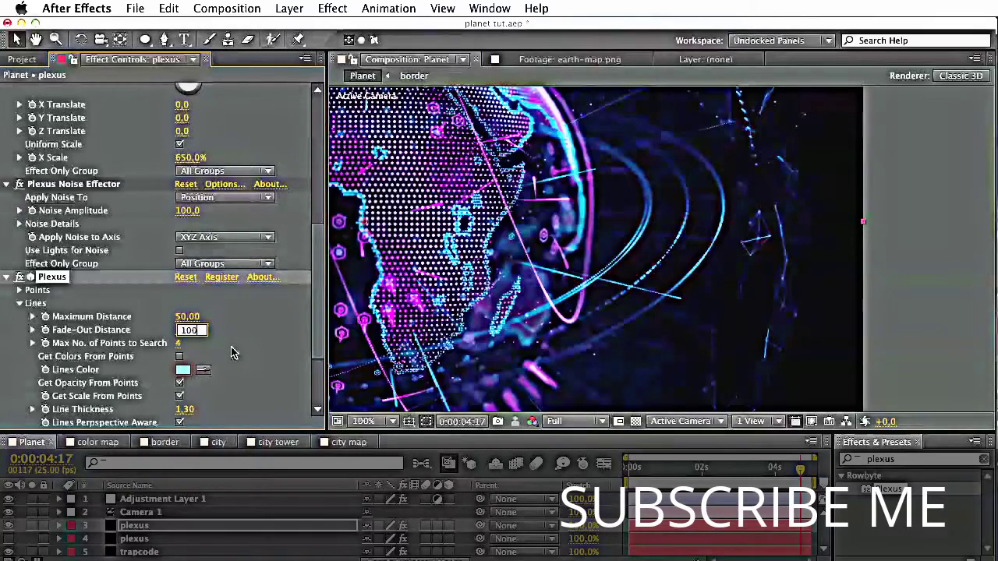
pyautogui.click(231, 352)
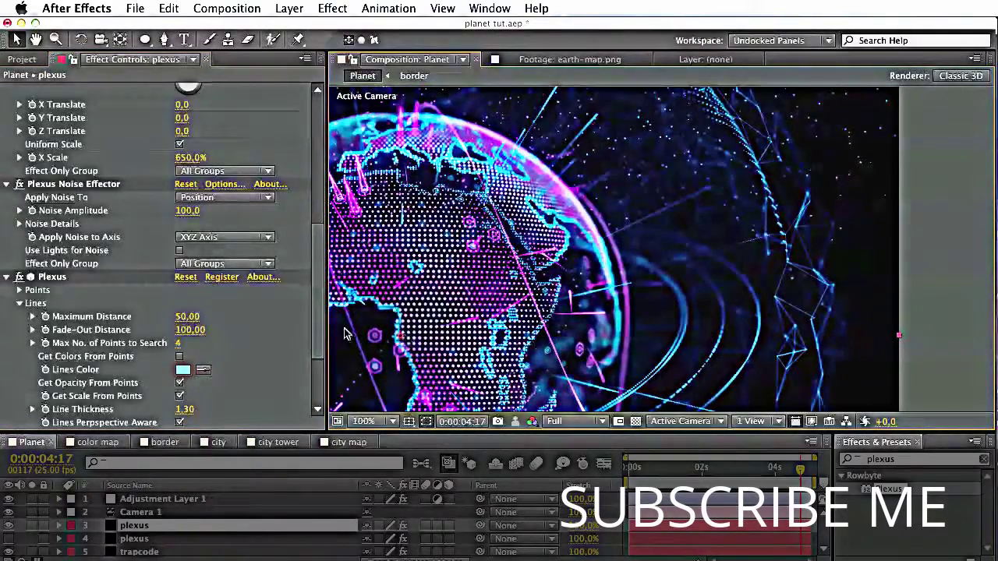
# Raise the plexus copy's Noise Amplitude from 100 to 300
pyautogui.click(189, 212)
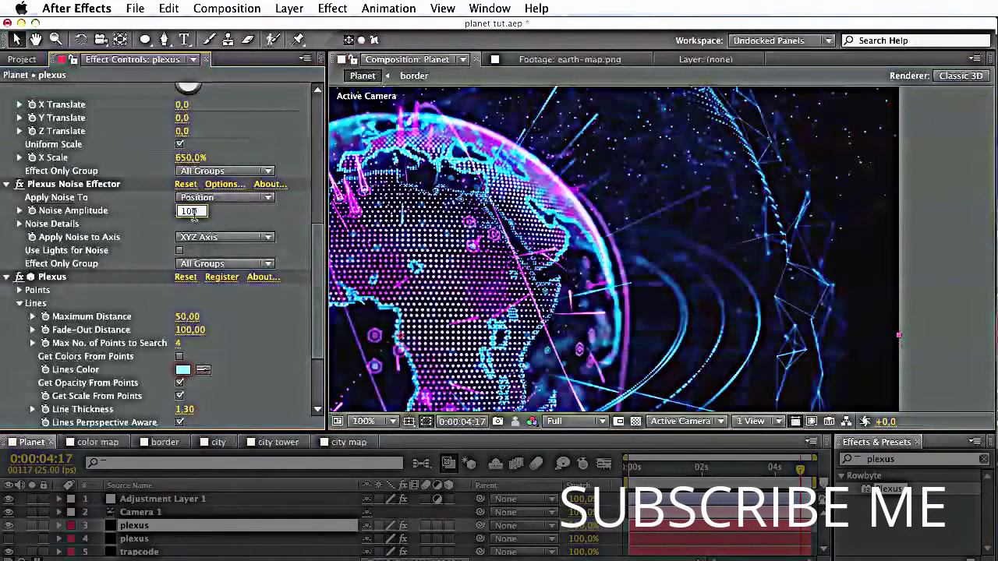
pyautogui.write('300')
pyautogui.press('Return')
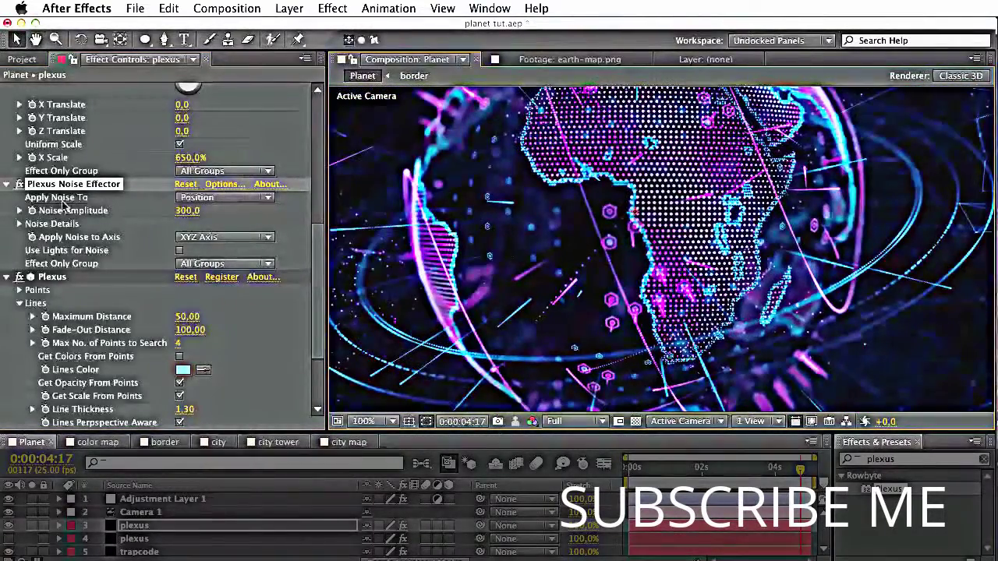
pyautogui.moveTo(317, 234); pyautogui.dragTo(323, 89)
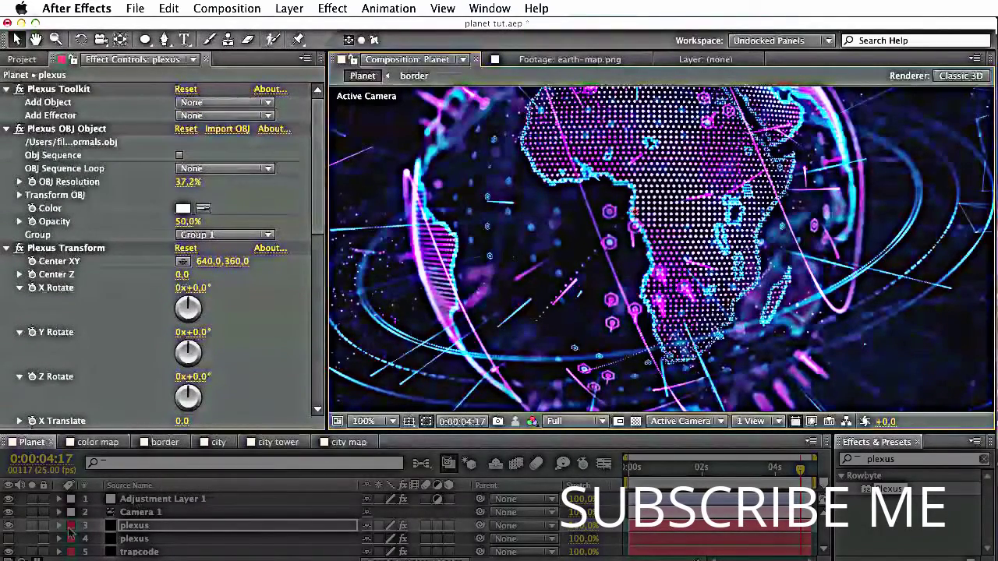
# Save the project, then maximize the Planet composition viewer and pan to center the globe
pyautogui.click(16, 541)
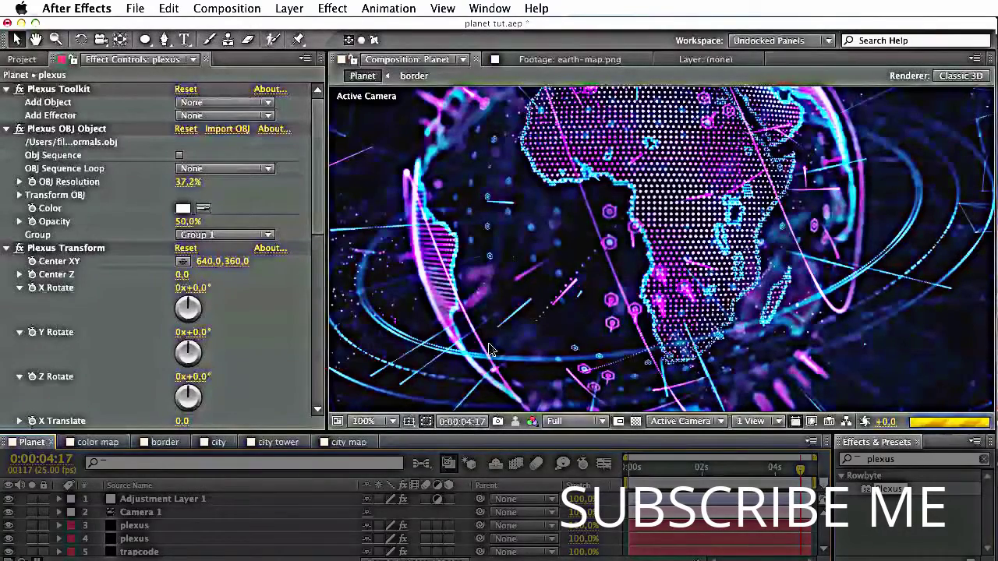
pyautogui.hotkey('ctrl', 's')
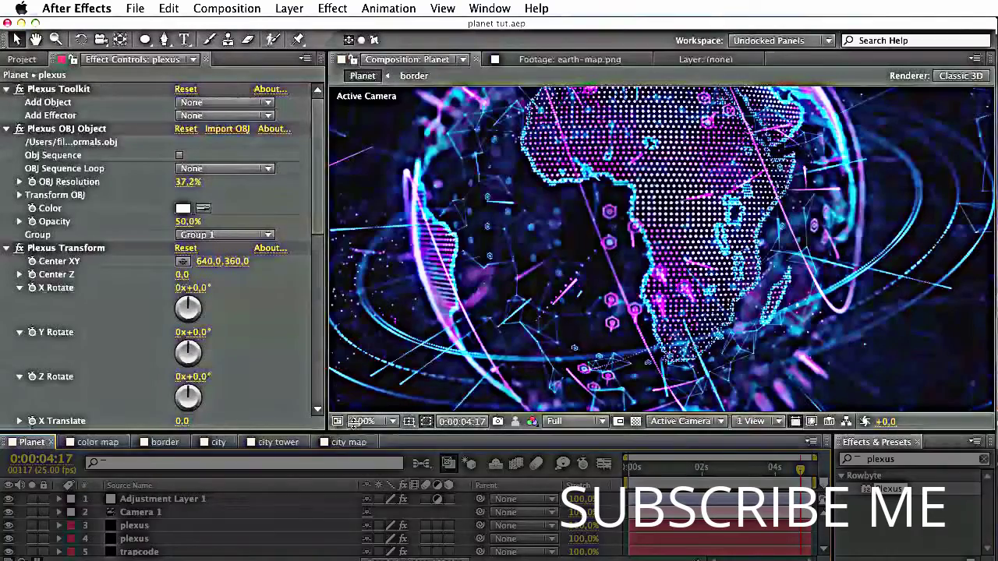
pyautogui.click(975, 63)
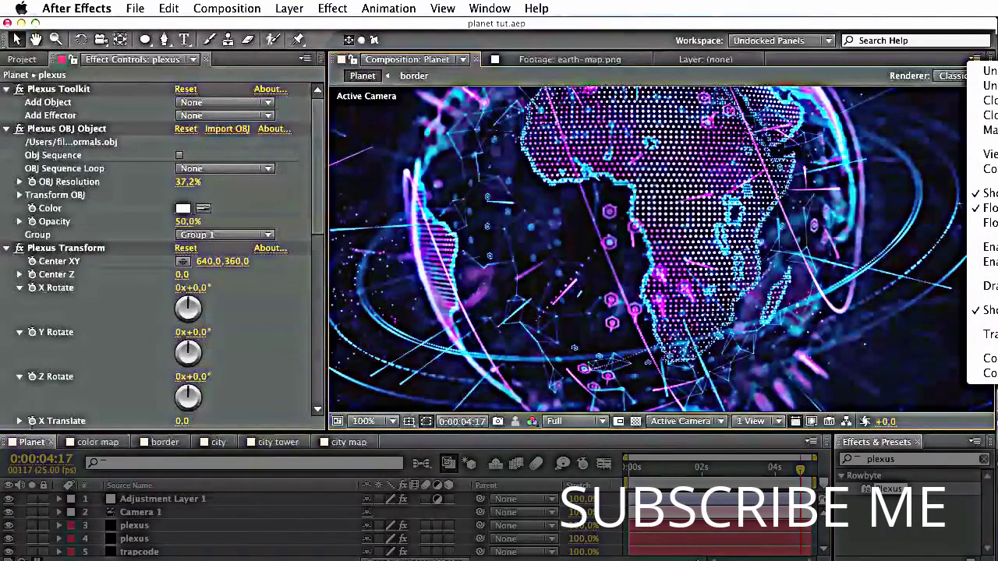
pyautogui.click(978, 131)
pyautogui.moveTo(710, 225); pyautogui.dragTo(746, 302)
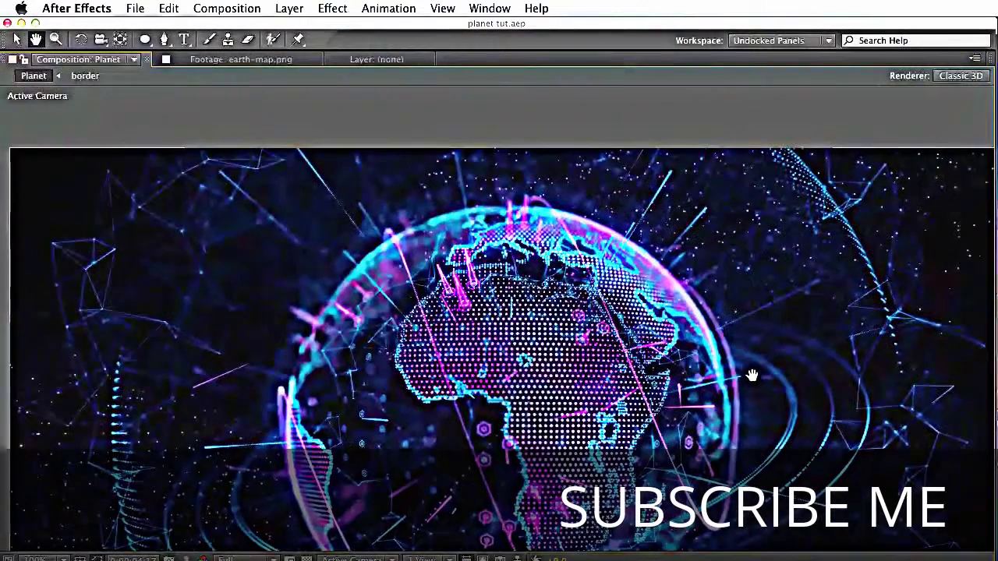
pyautogui.press('super+Tab')
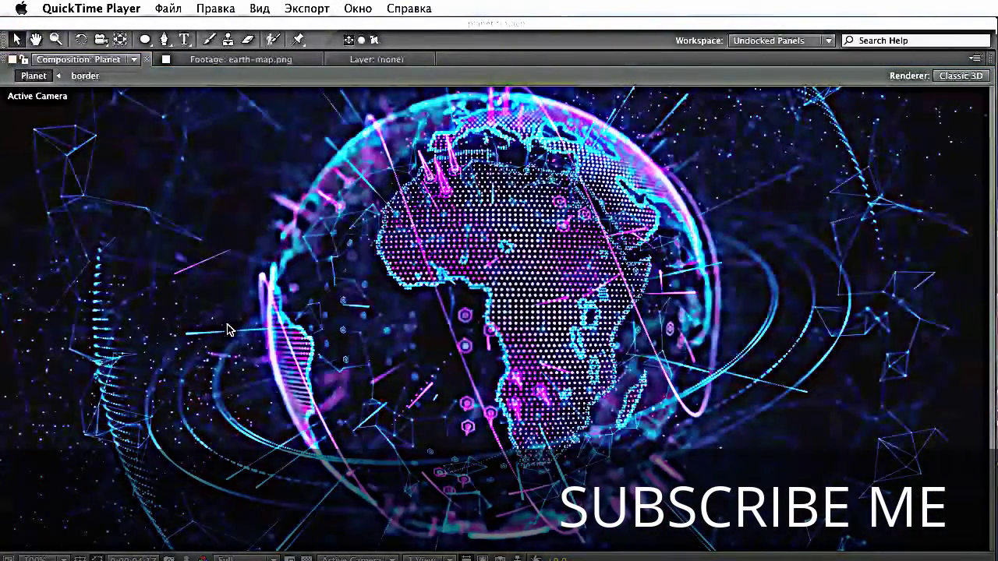
pyautogui.click(974, 61)
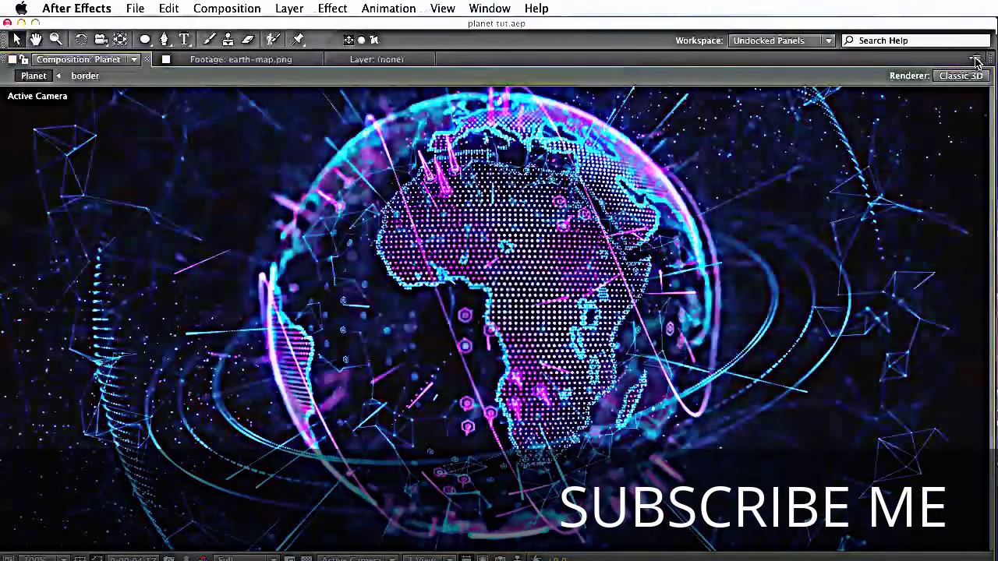